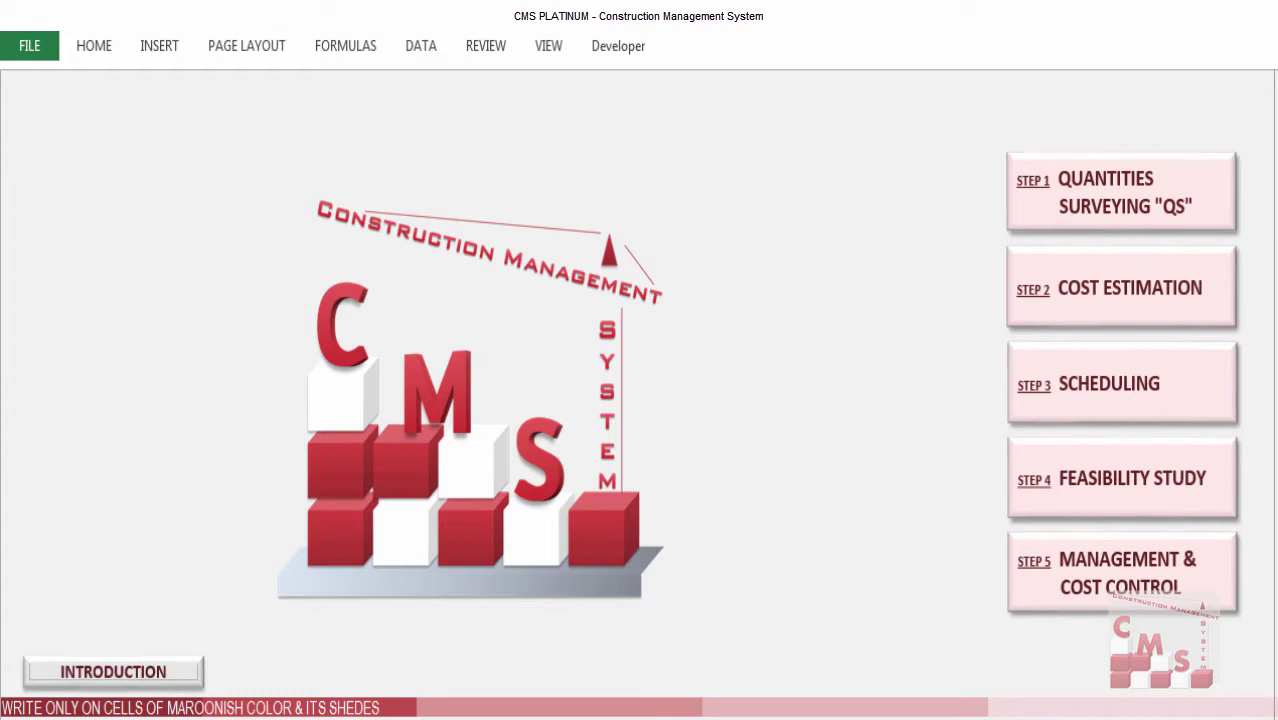
Open the GF SLABS till Mezz quantities sheet through Quantities Surveying and Structure Works.
left_click(1187, 219)
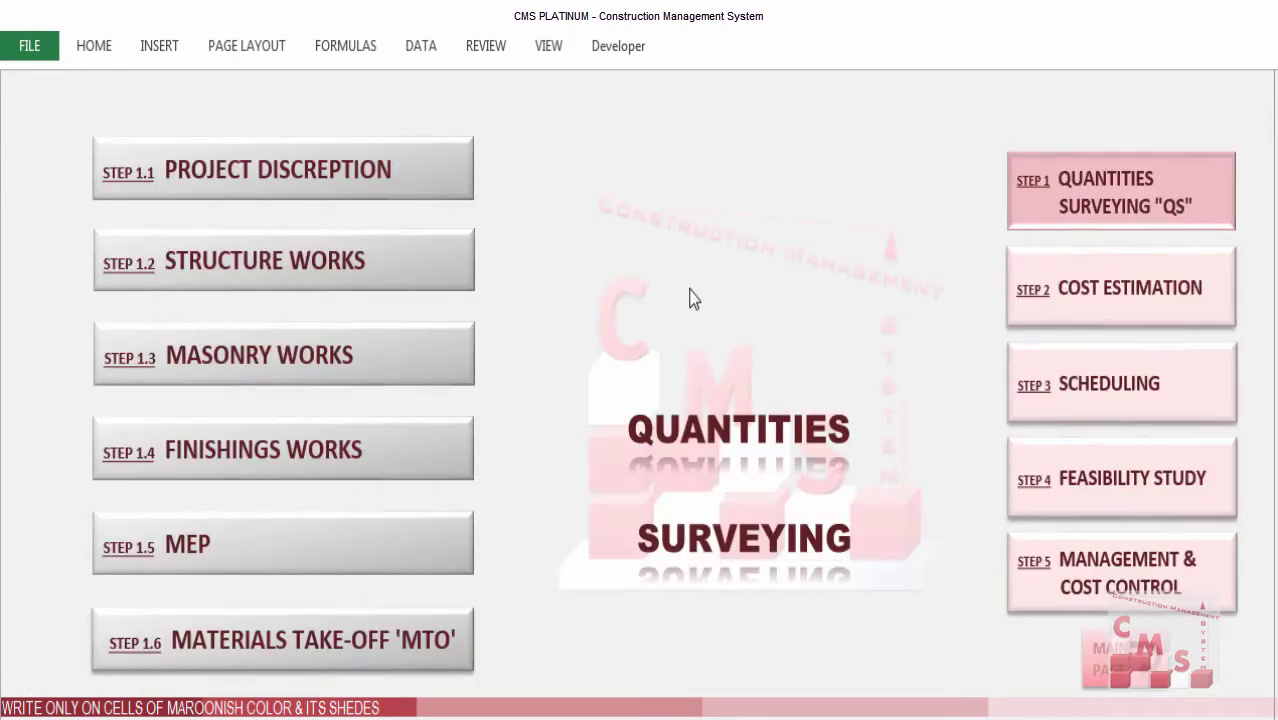
left_click(403, 260)
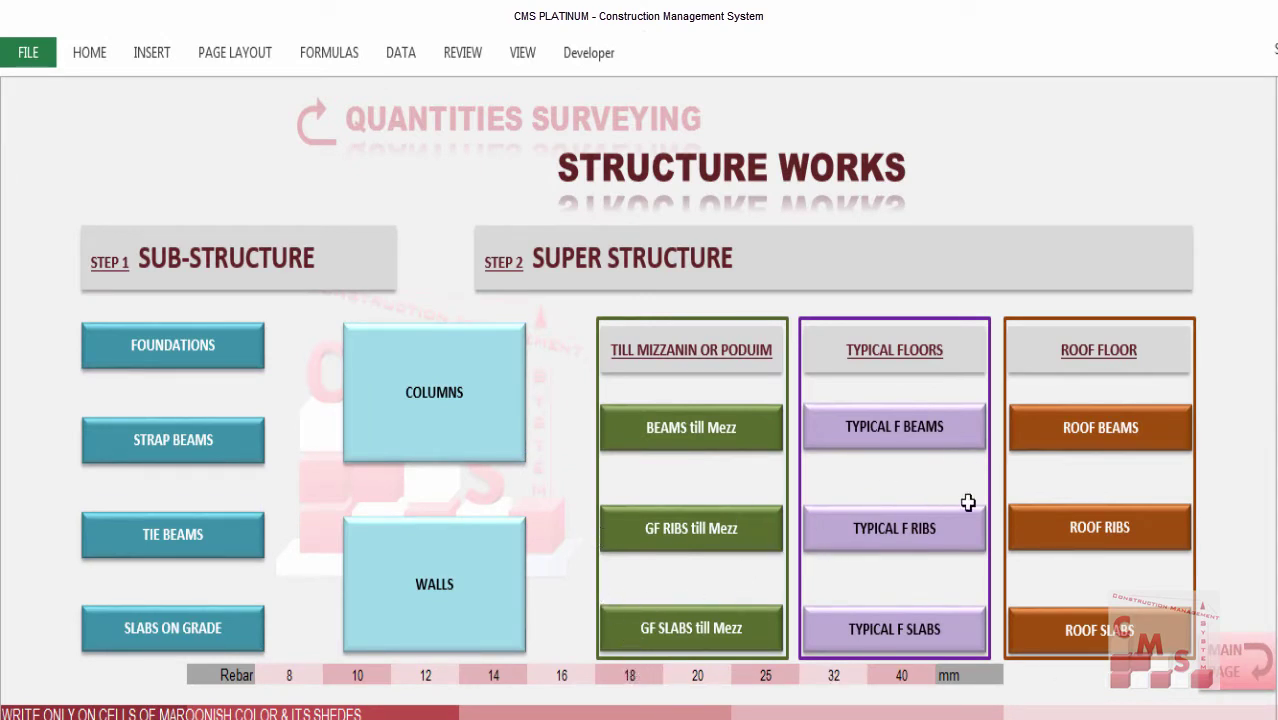
left_click(716, 634)
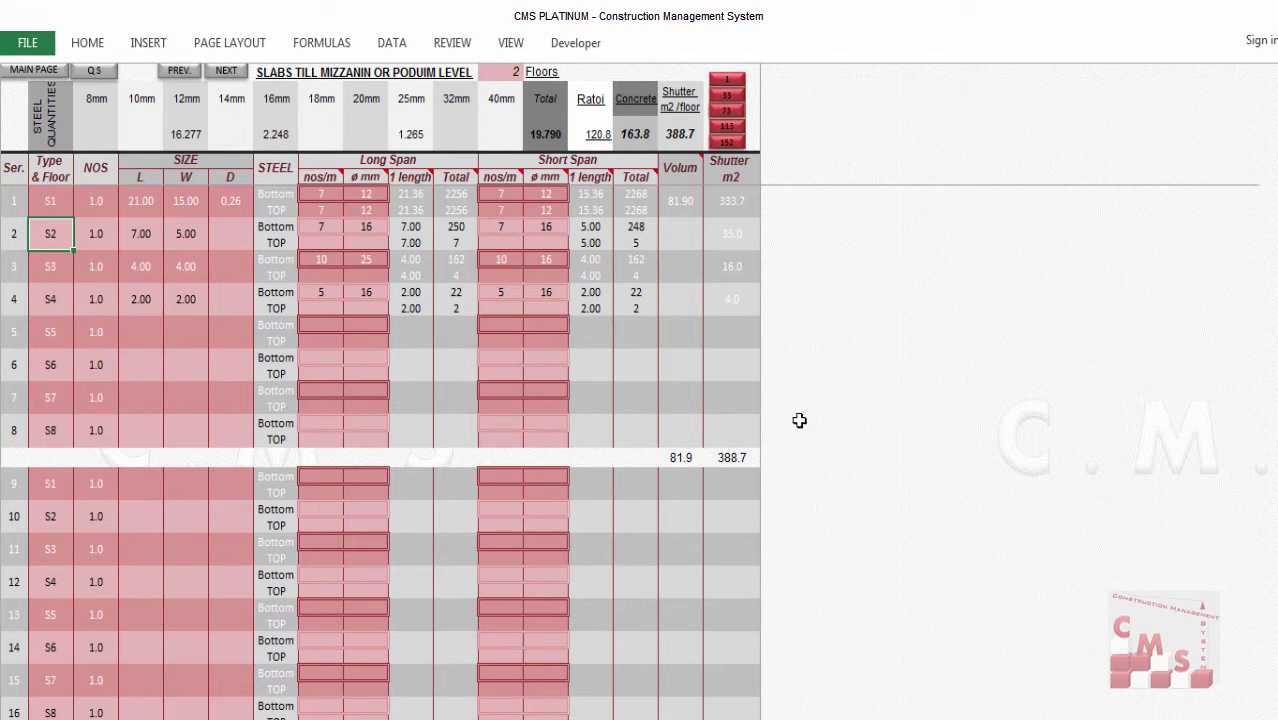
left_click(494, 73)
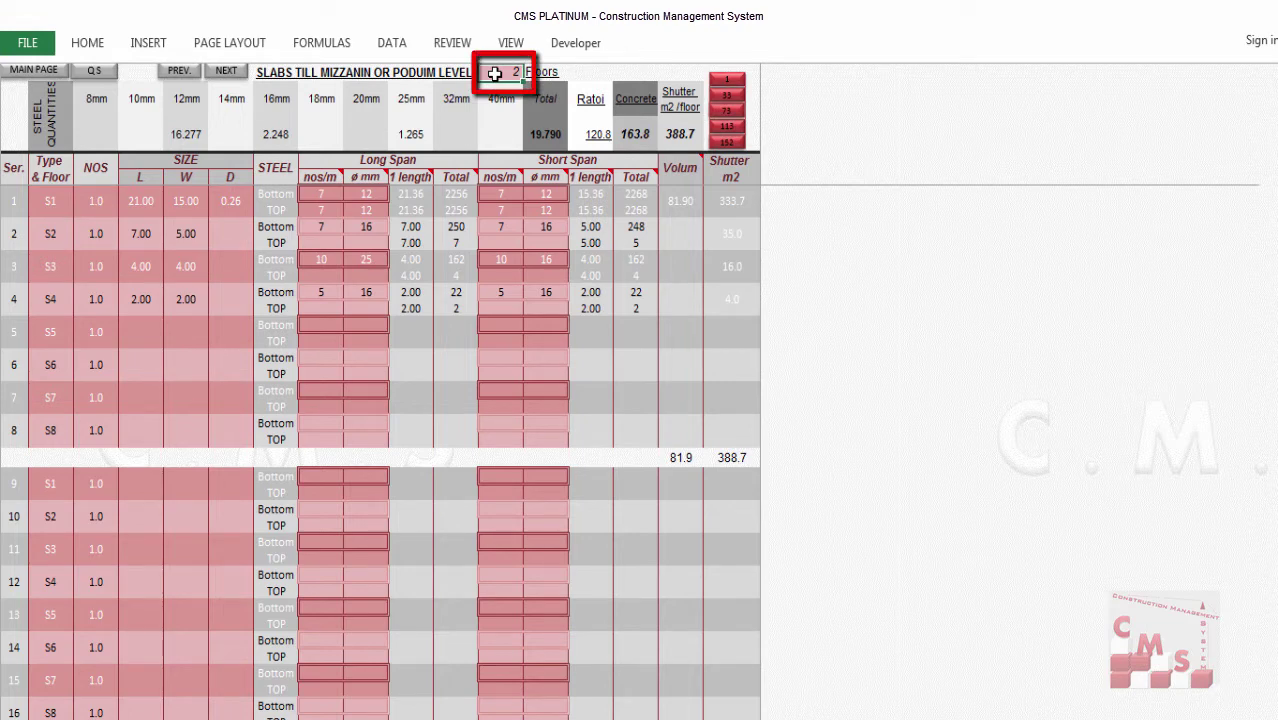
left_click(40, 70)
left_click(1048, 215)
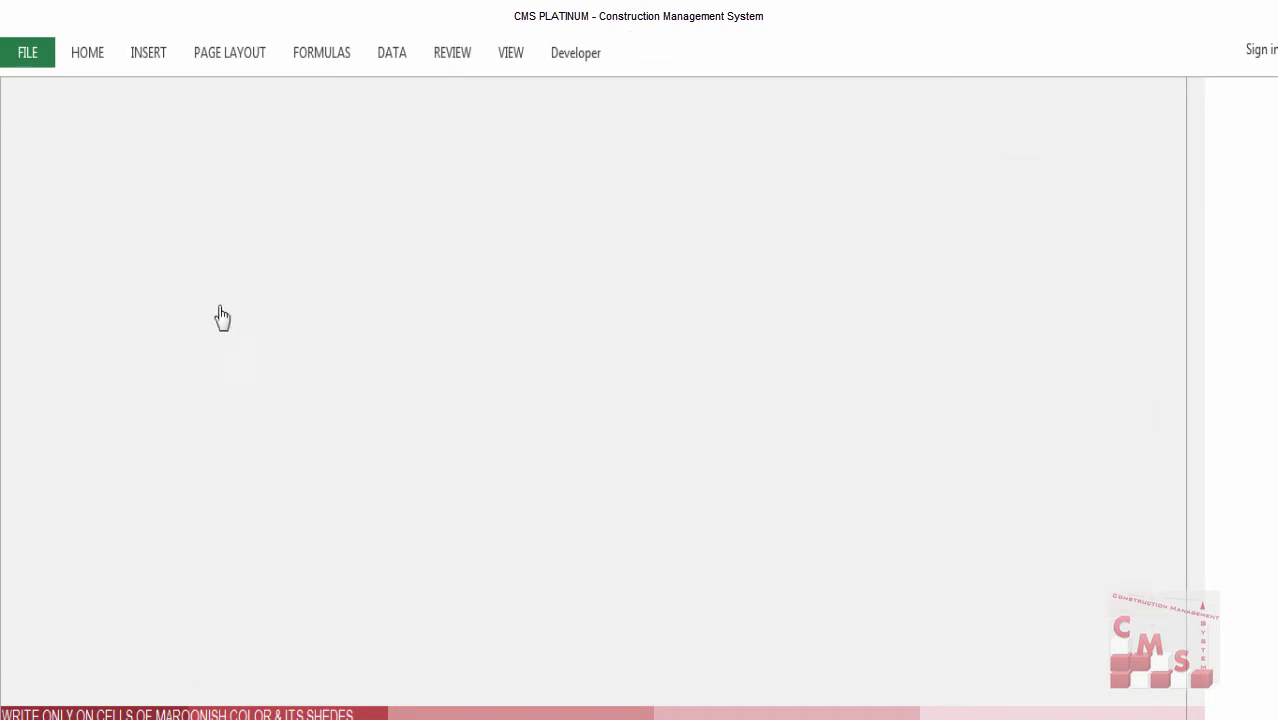
left_click(205, 200)
left_click(443, 395)
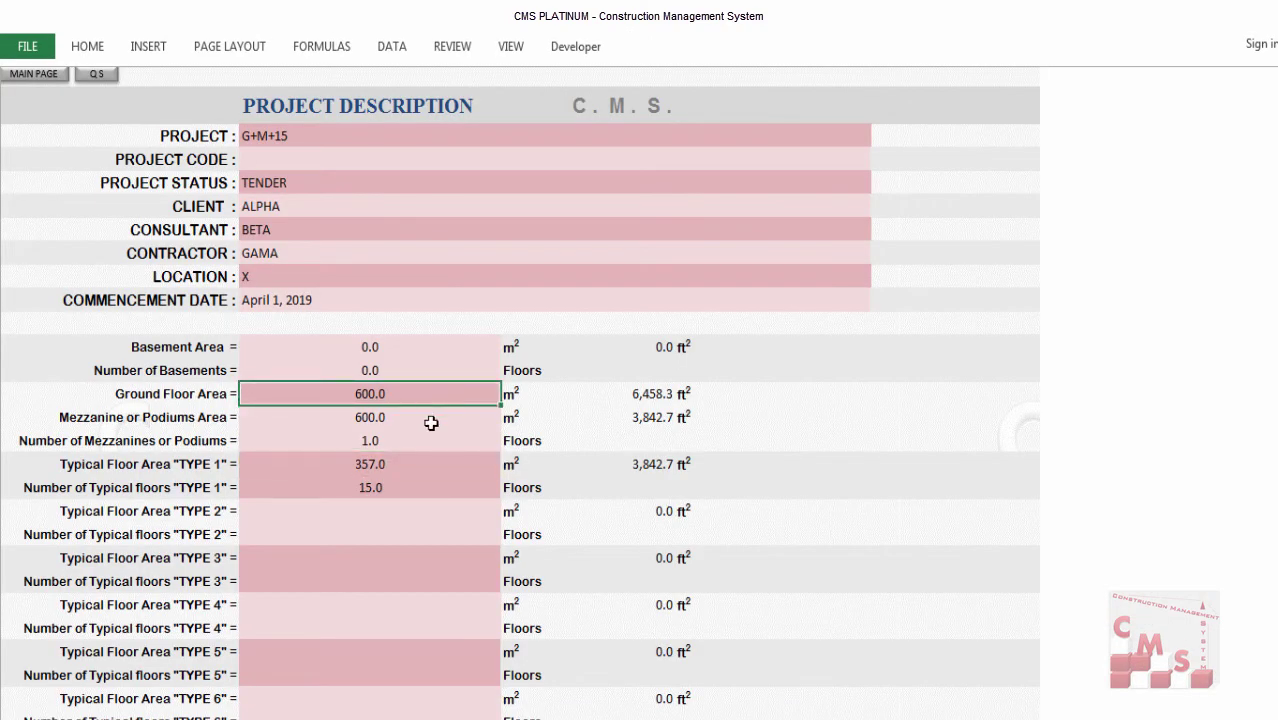
left_click(431, 423)
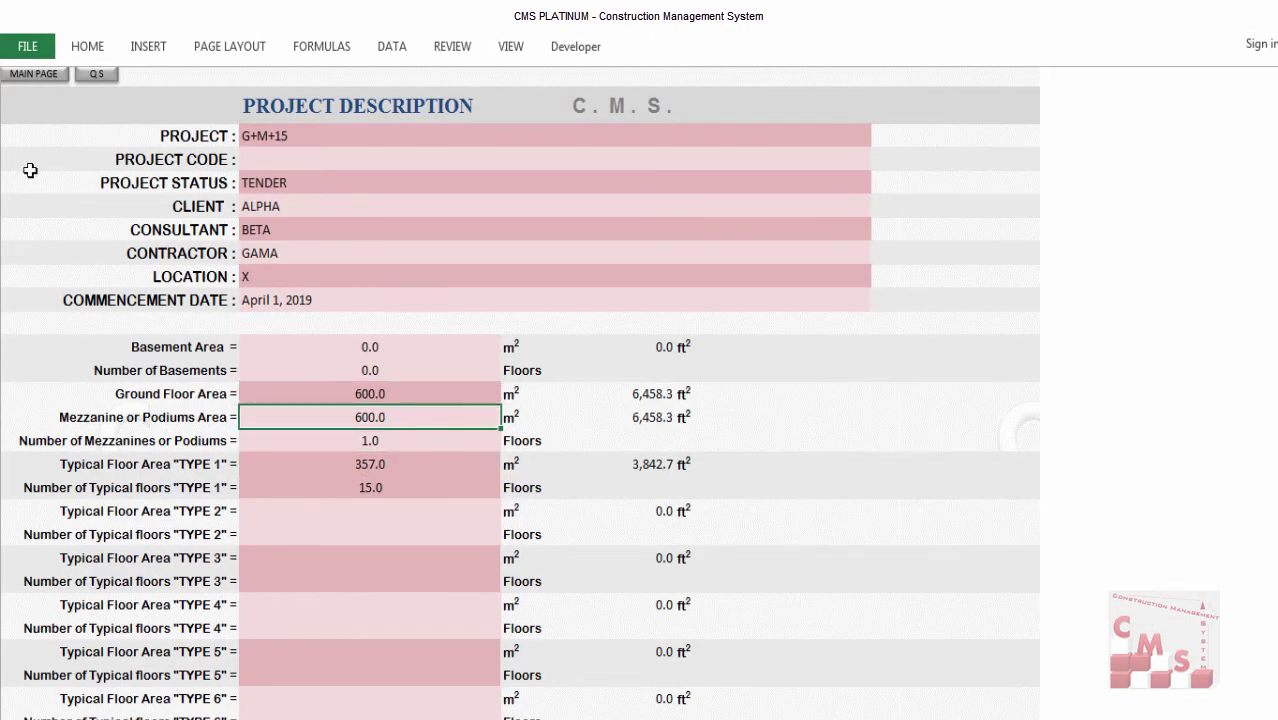
left_click(57, 80)
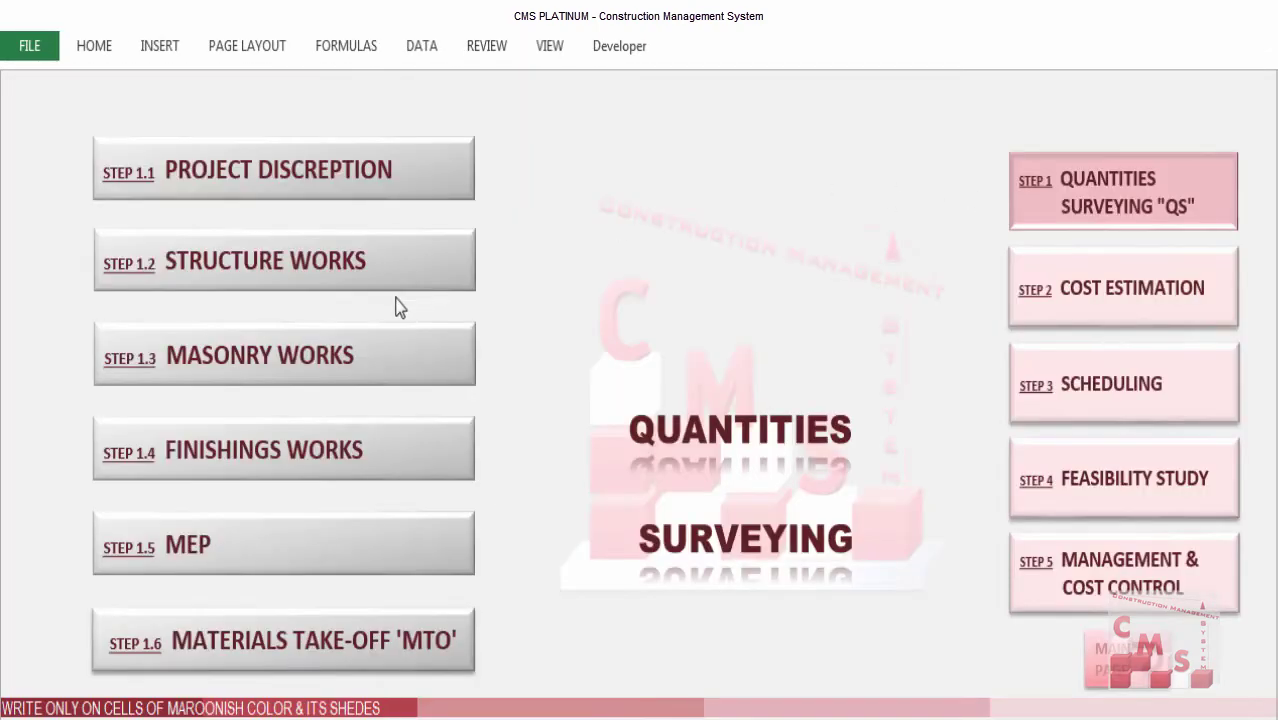
left_click(365, 283)
left_click(781, 637)
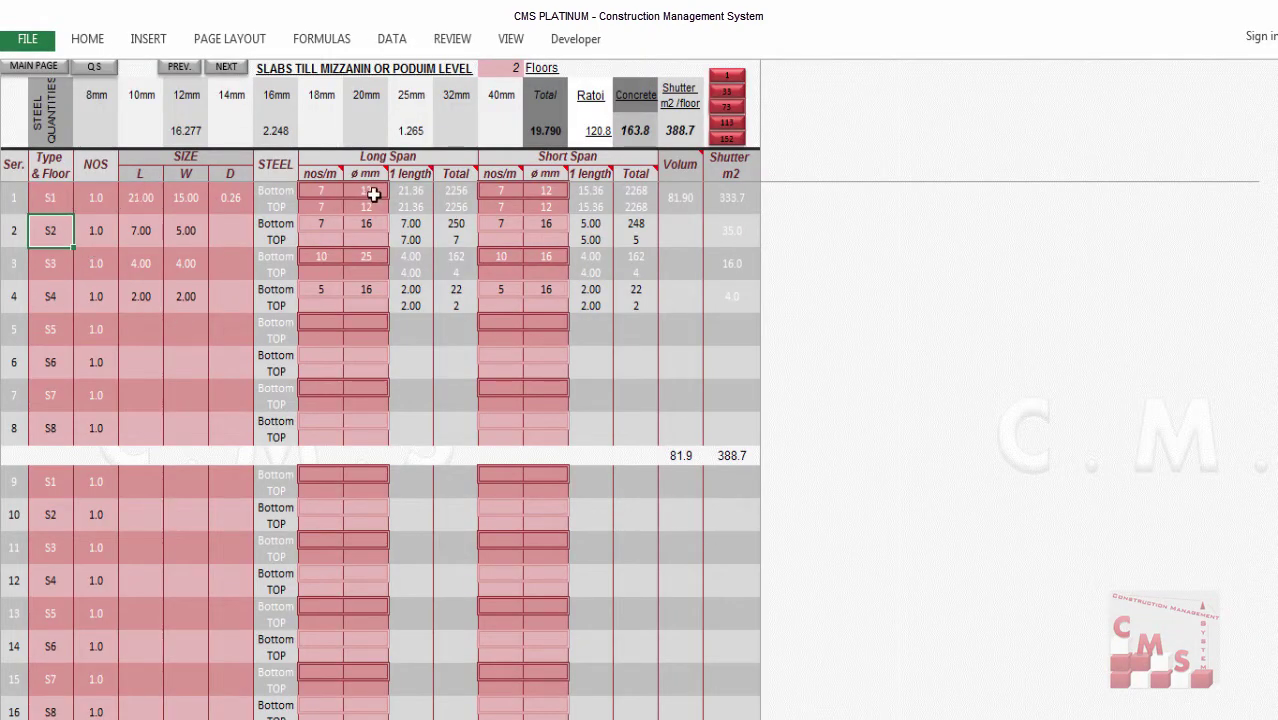
Change the slab sheet's Floors count to 1, then back to 2.
left_click(430, 95)
left_click(520, 68)
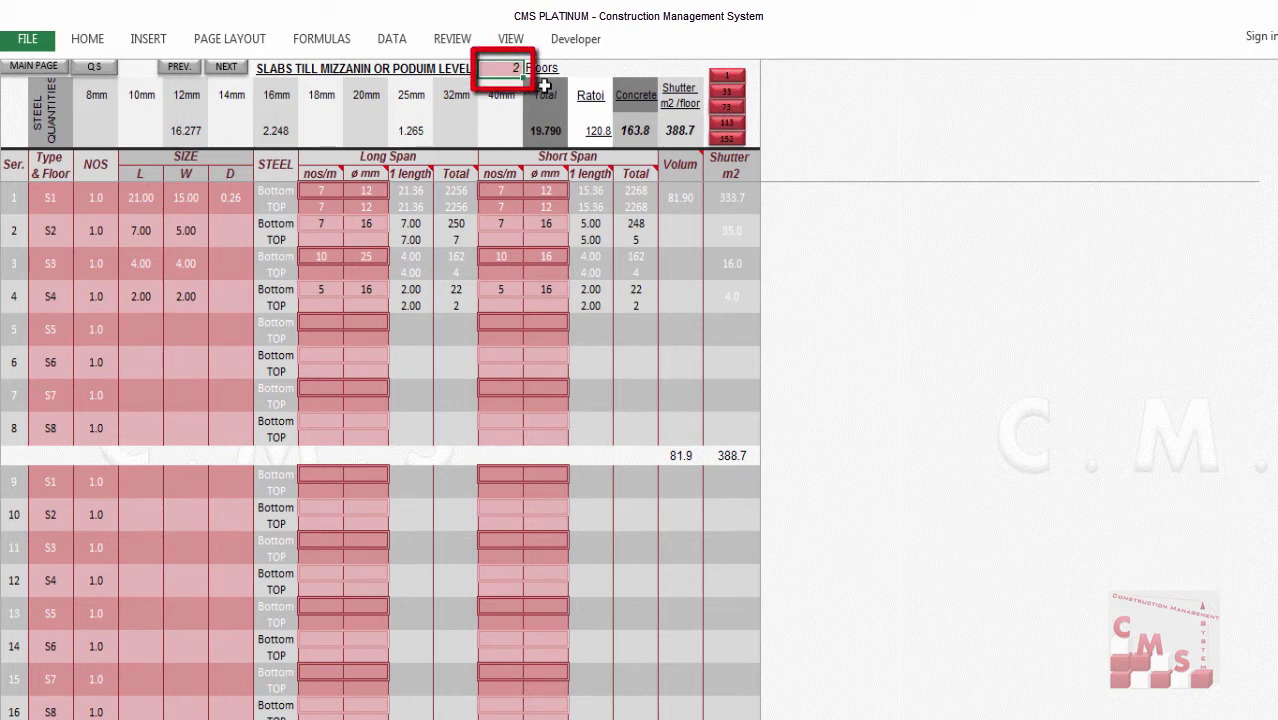
type("1")
key("Return")
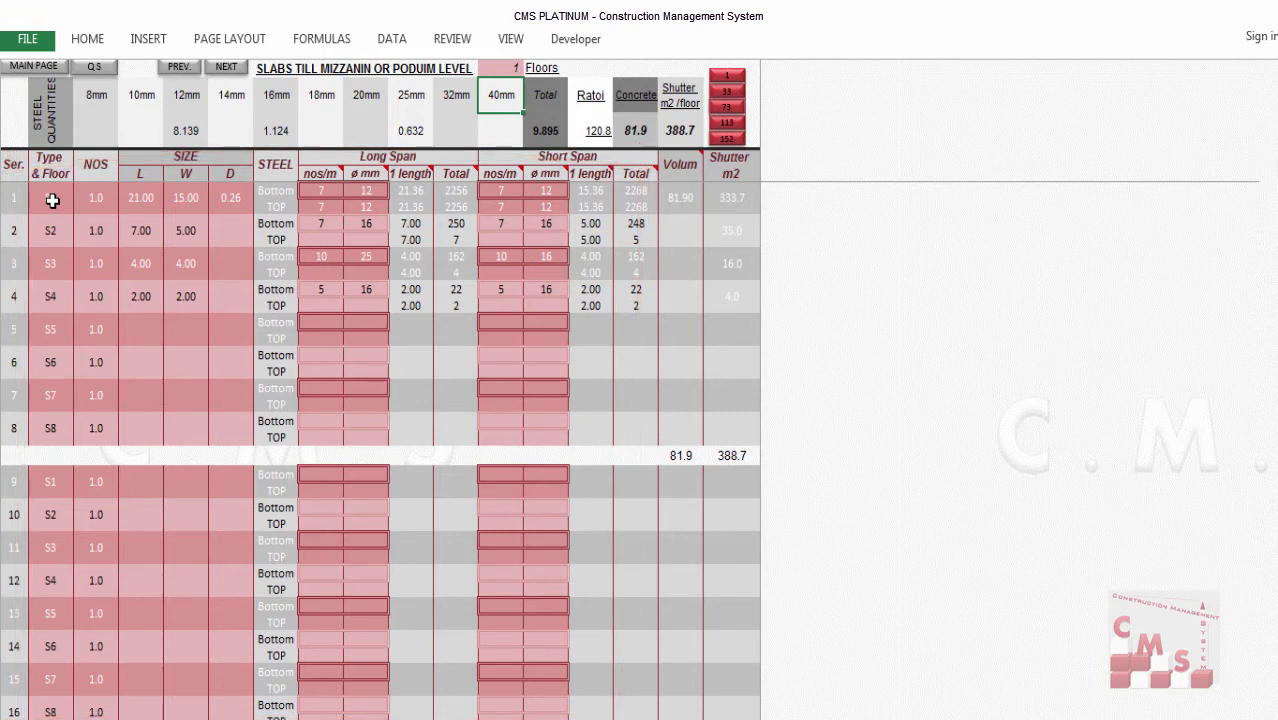
left_click(130, 200)
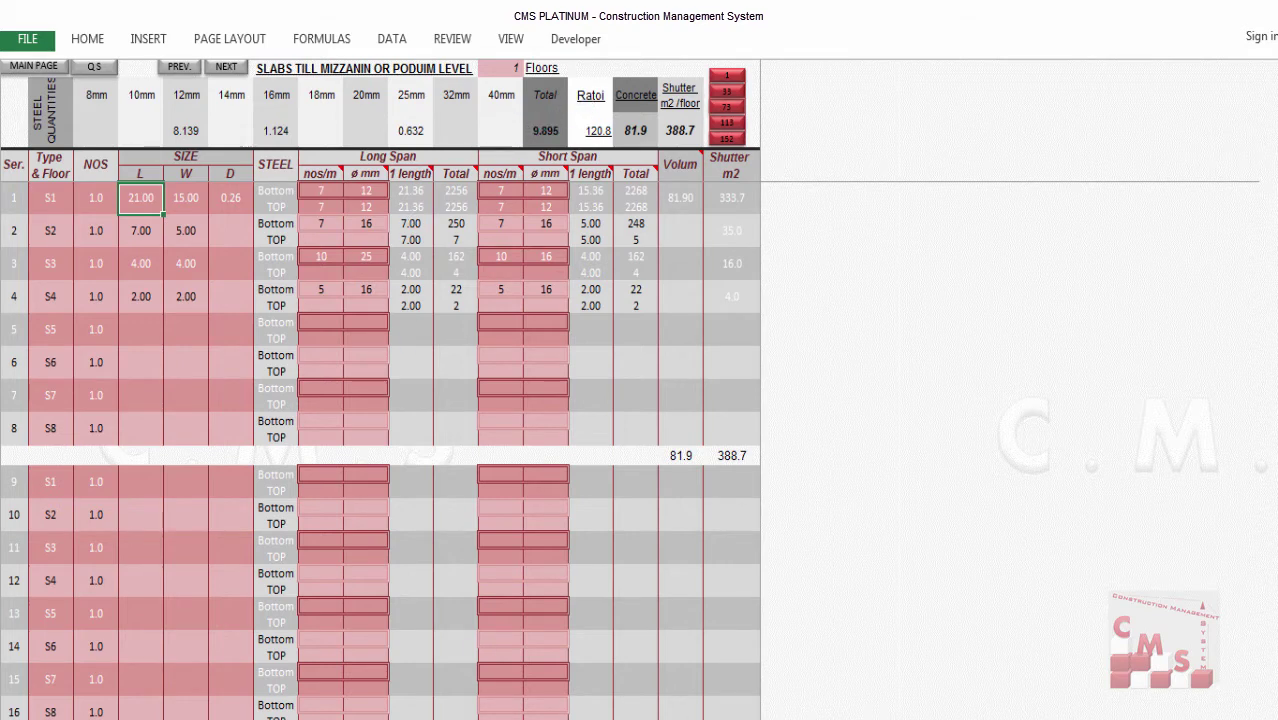
type("2")
key("Return")
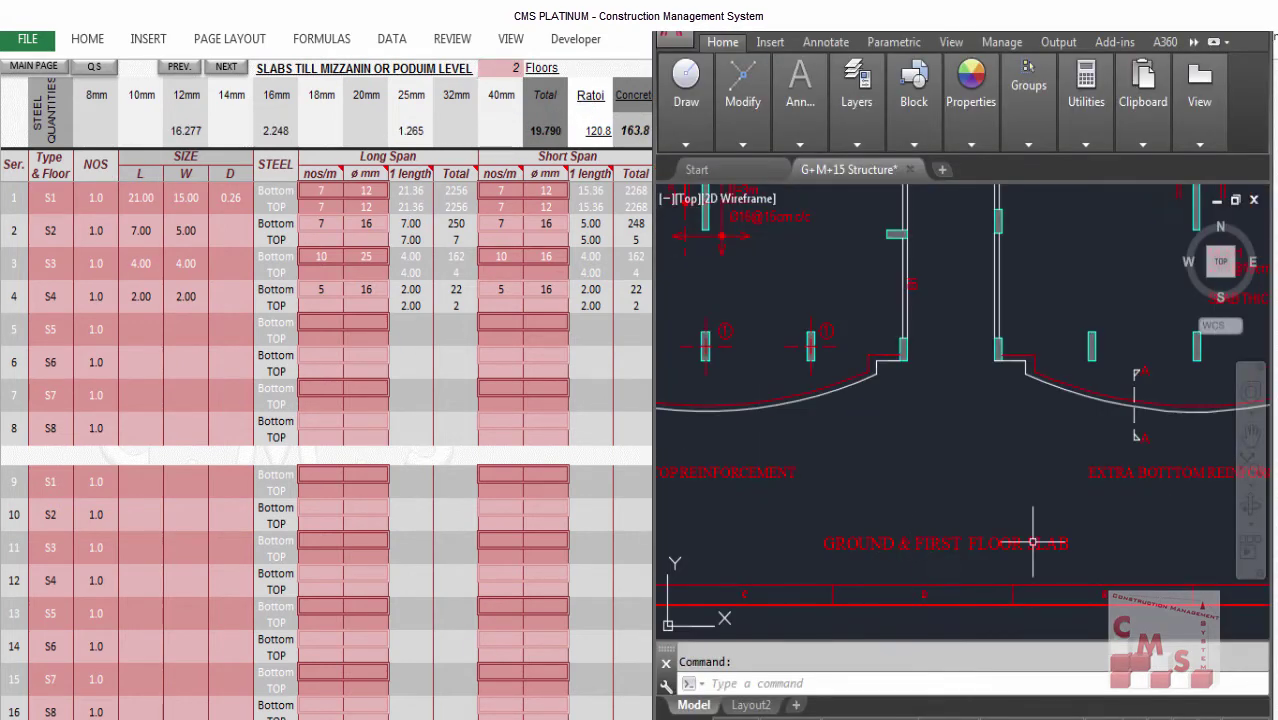
Zoom out to the full plans, then in on the MESH Ø12@15cm, 26cm slab thickness note.
scroll(965, 547, "down", 5)
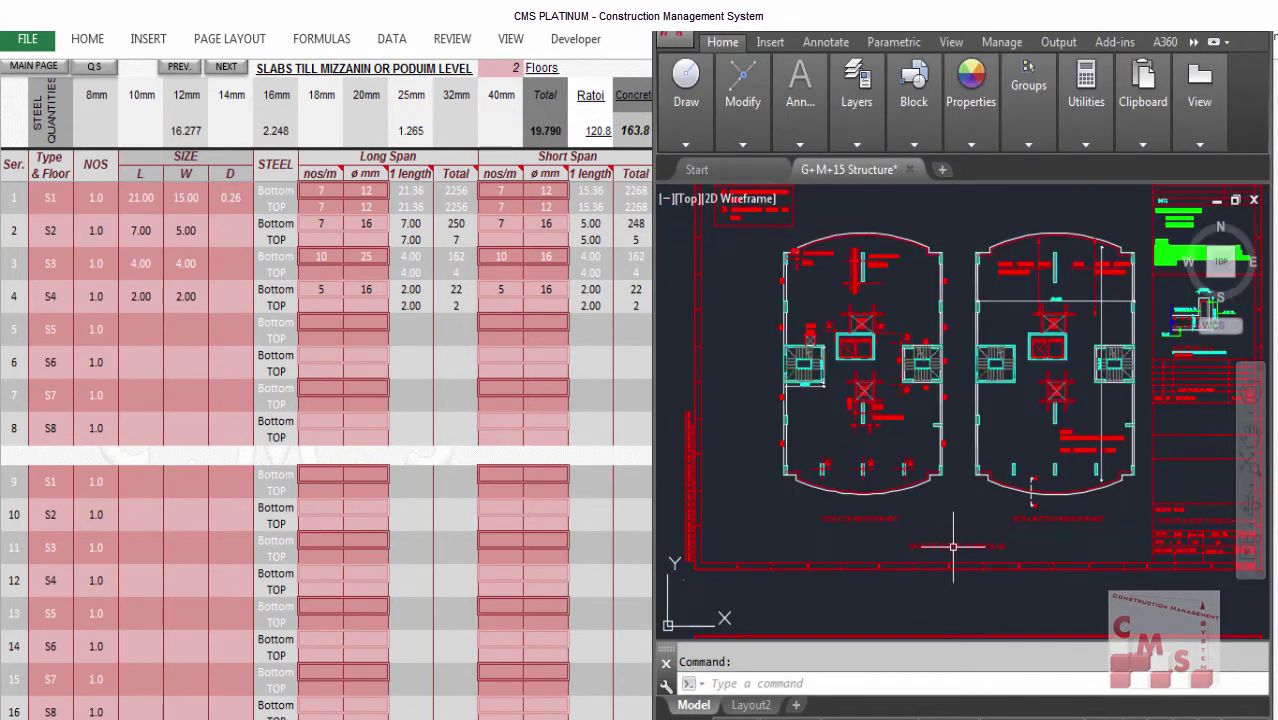
scroll(965, 547, "up", 2)
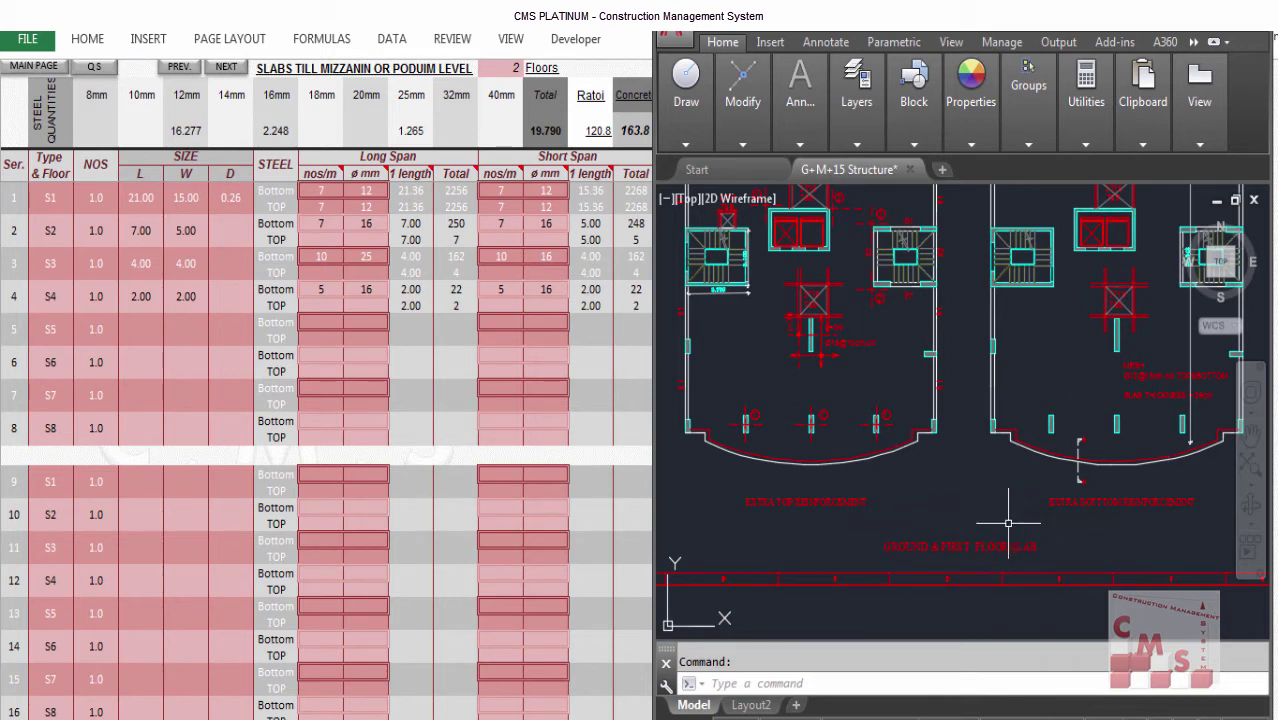
scroll(747, 516, "down", 4)
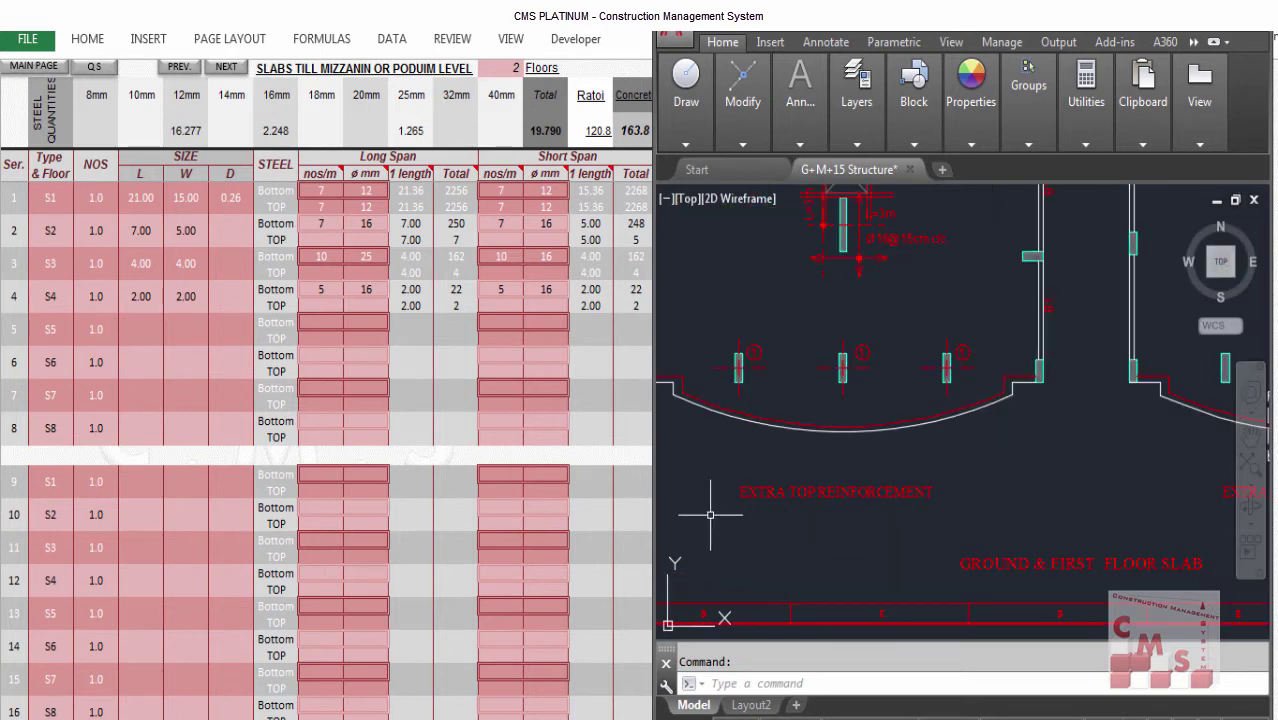
scroll(746, 557, "down", 1)
scroll(779, 407, "down", 2)
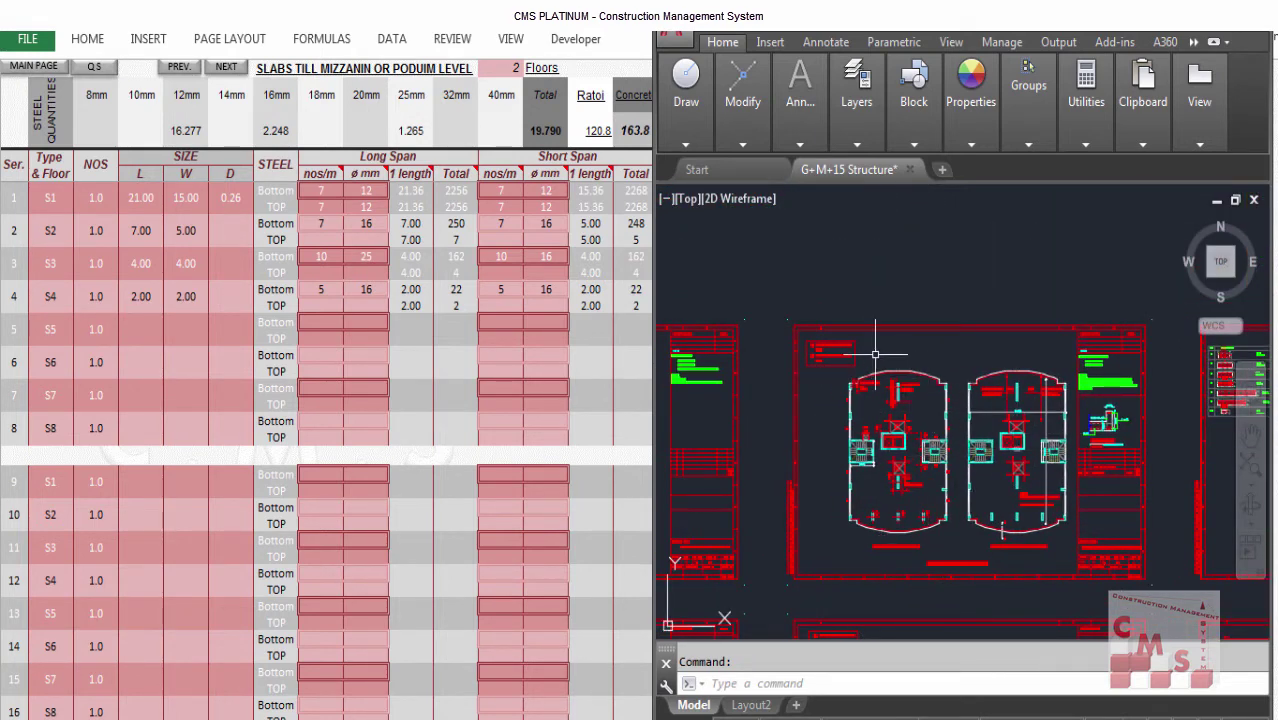
scroll(951, 420, "up", 3)
scroll(900, 407, "up", 4)
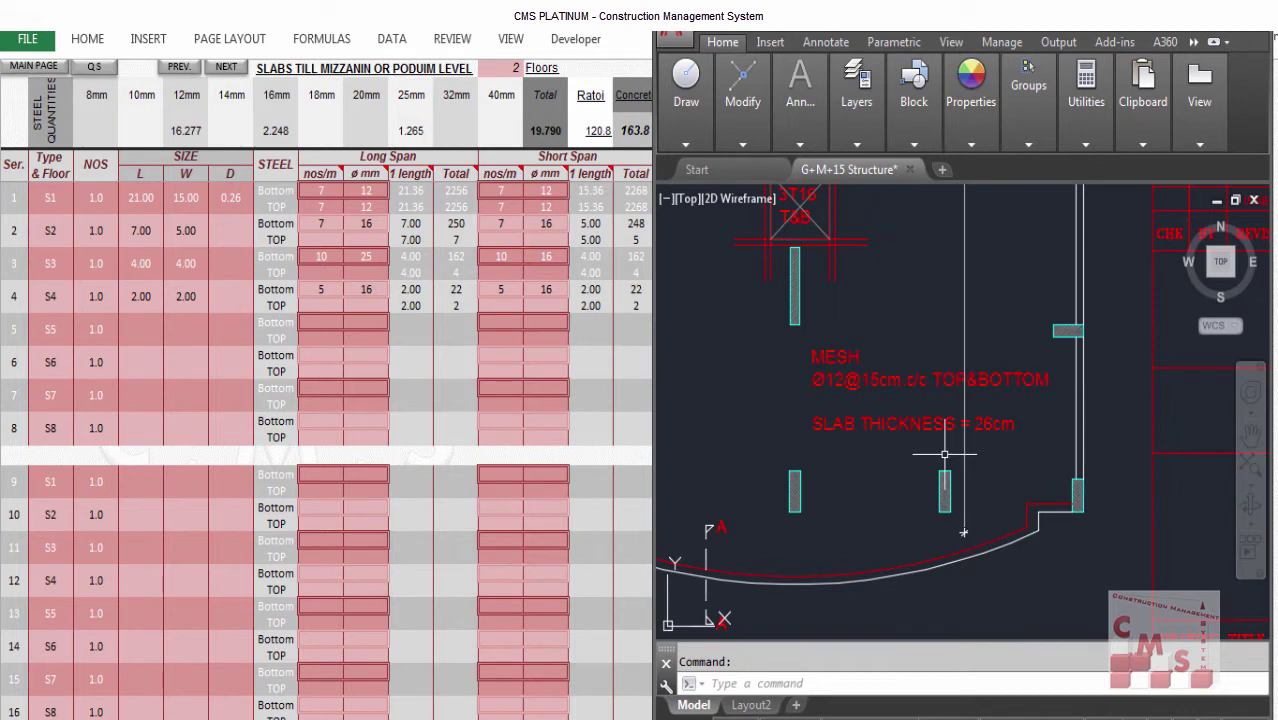
scroll(865, 414, "up", 3)
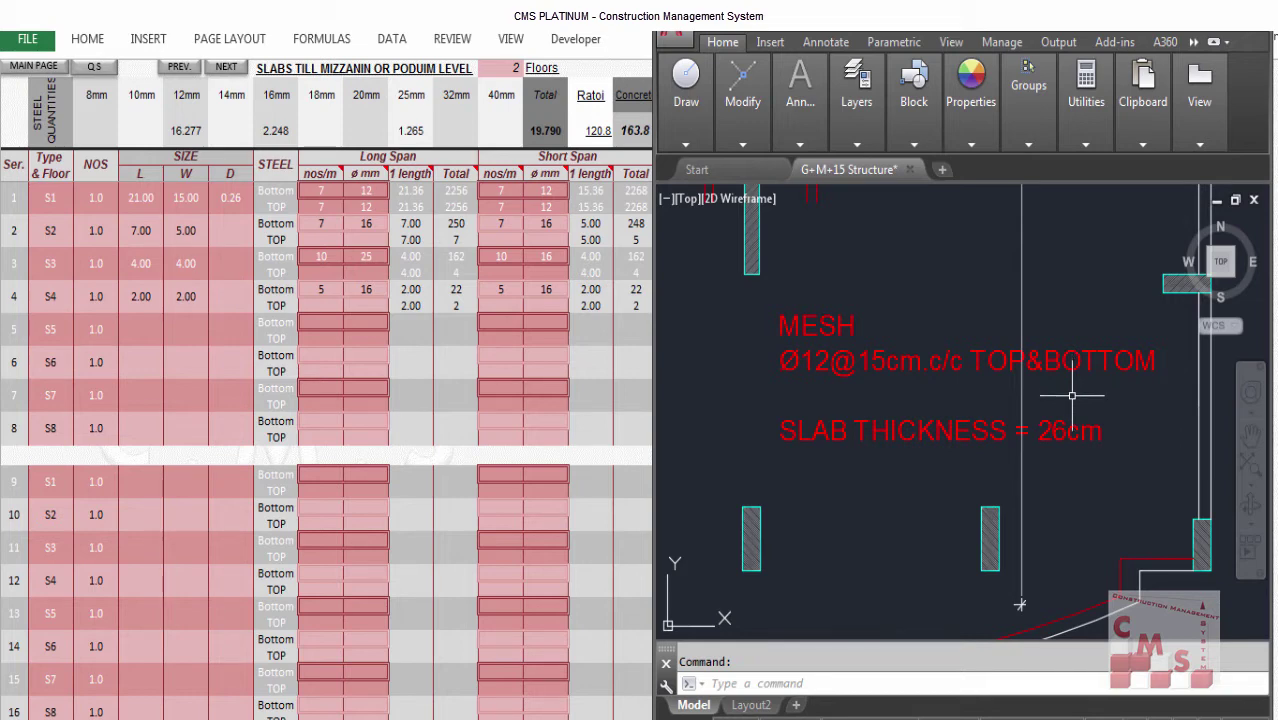
scroll(1071, 396, "down", 5)
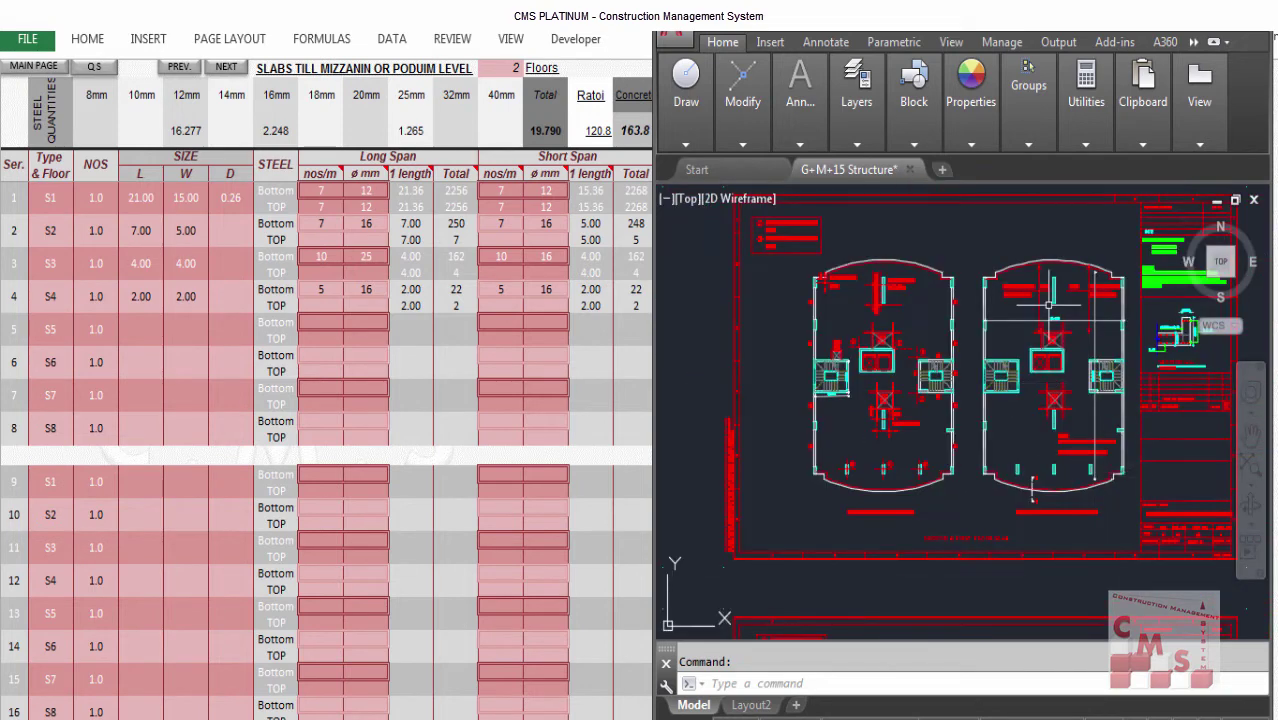
scroll(1042, 272, "up", 2)
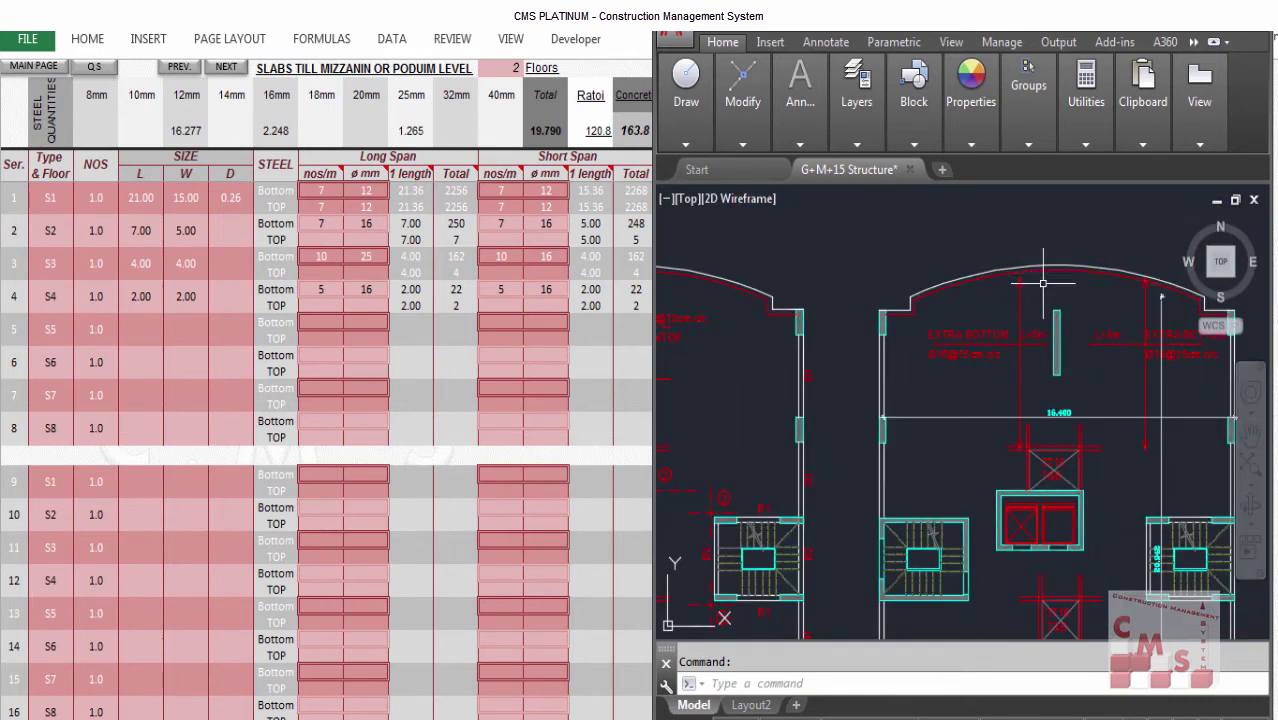
scroll(1042, 283, "down", 3)
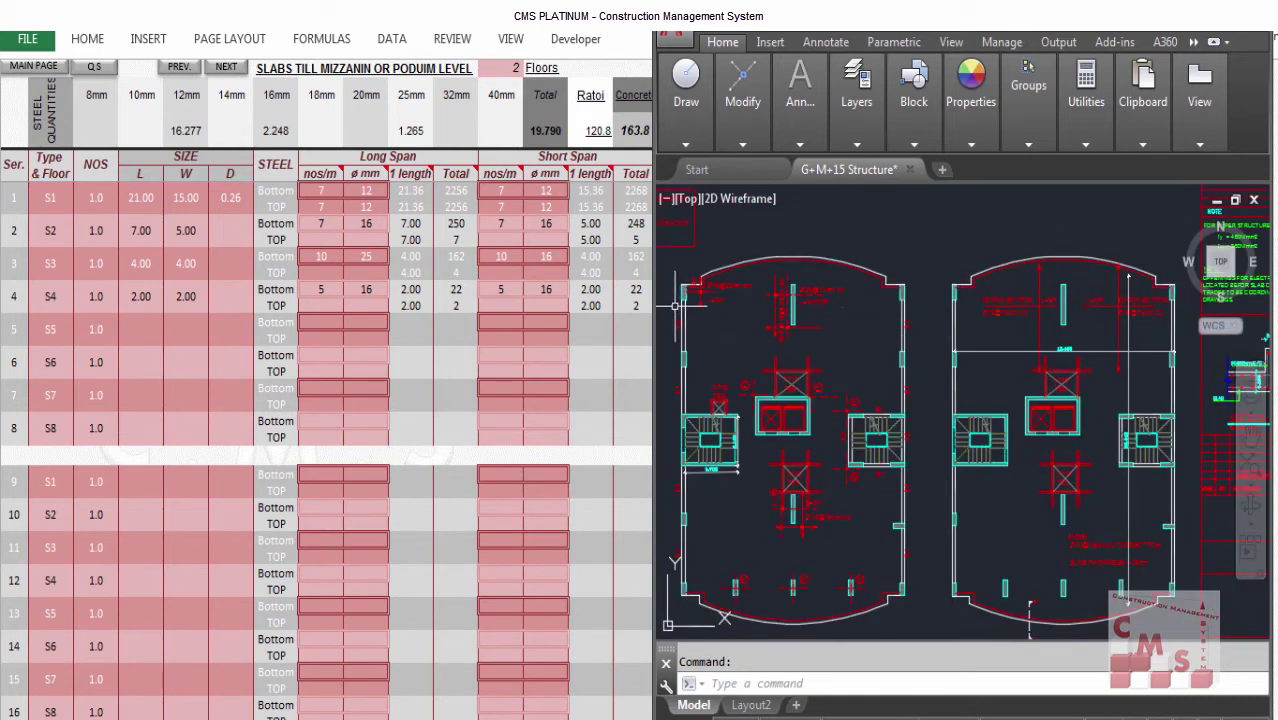
scroll(676, 305, "up", 2)
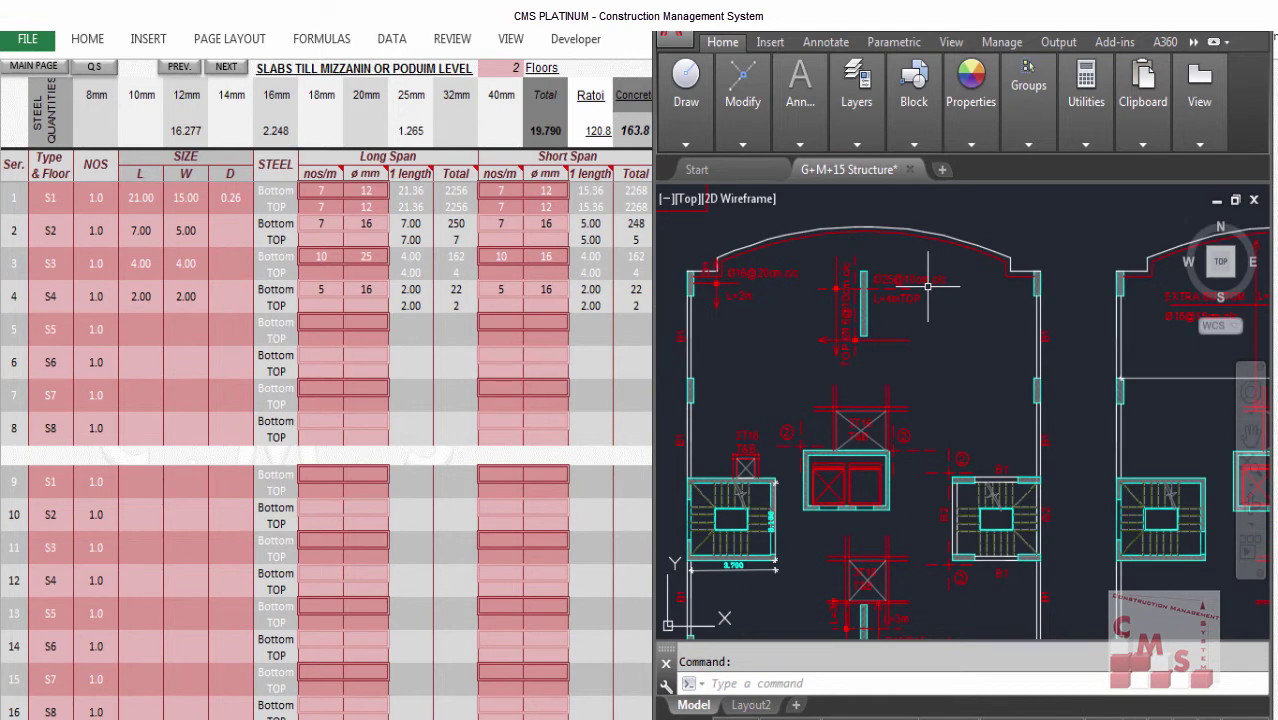
scroll(915, 365, "down", 2)
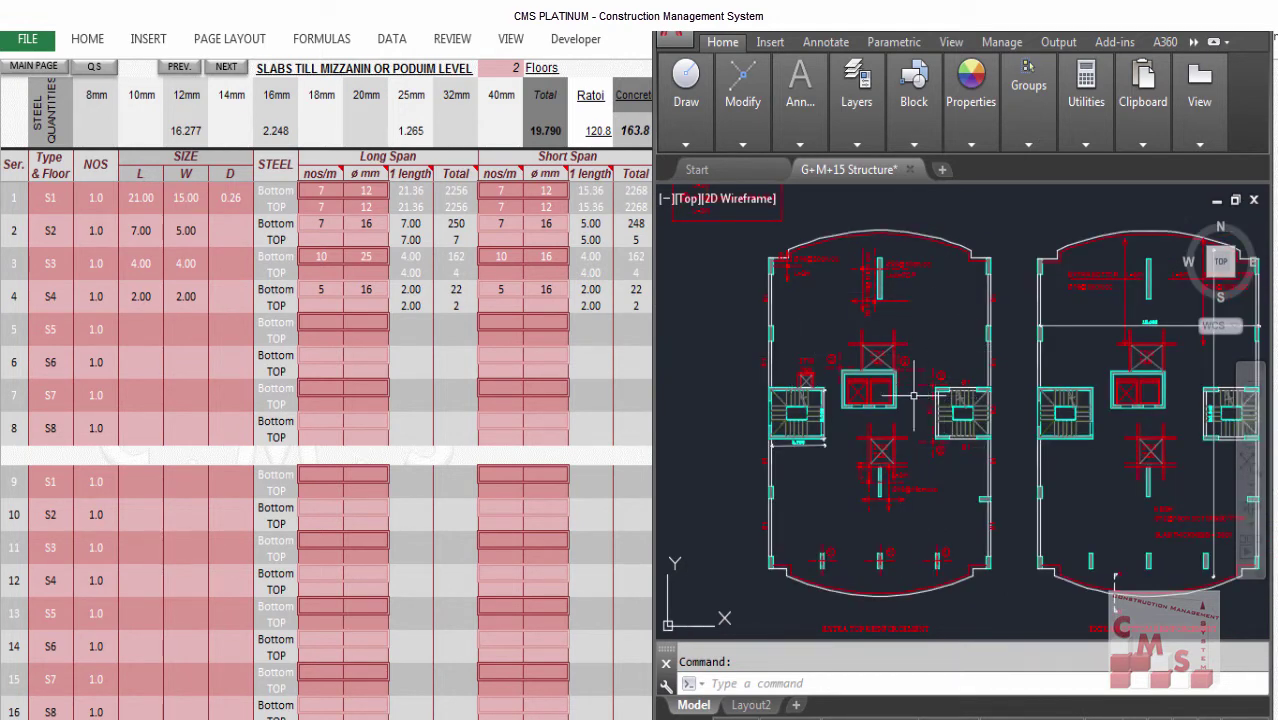
left_click_drag(859, 396, 777, 396)
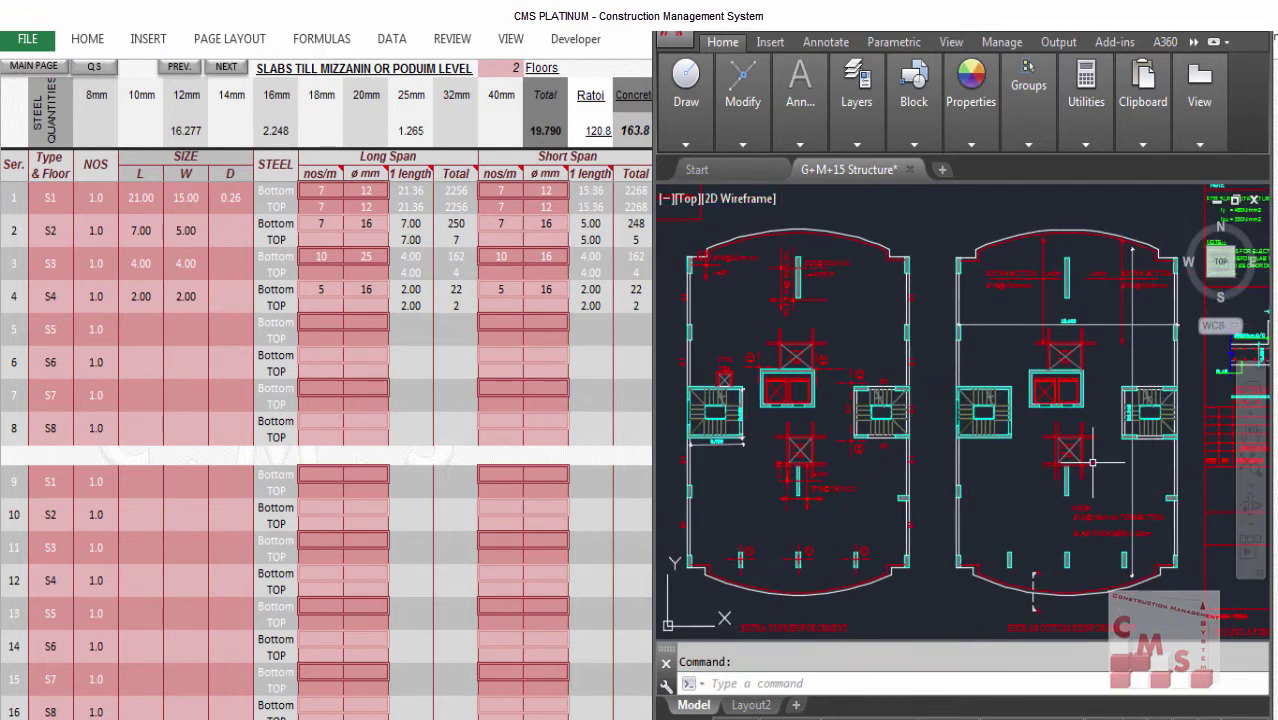
left_click_drag(1166, 320, 1092, 320)
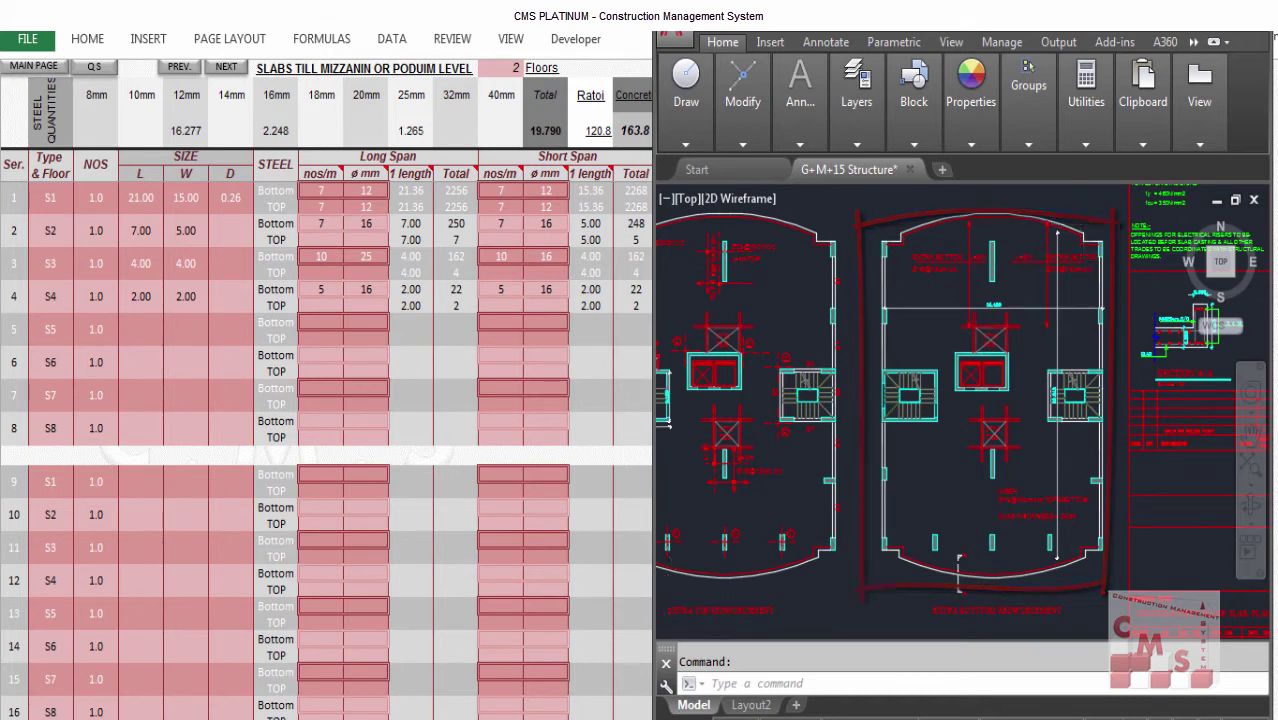
scroll(1083, 224, "up", 2)
Start the AREA command and zoom out to show all structural plan sheets.
type("area")
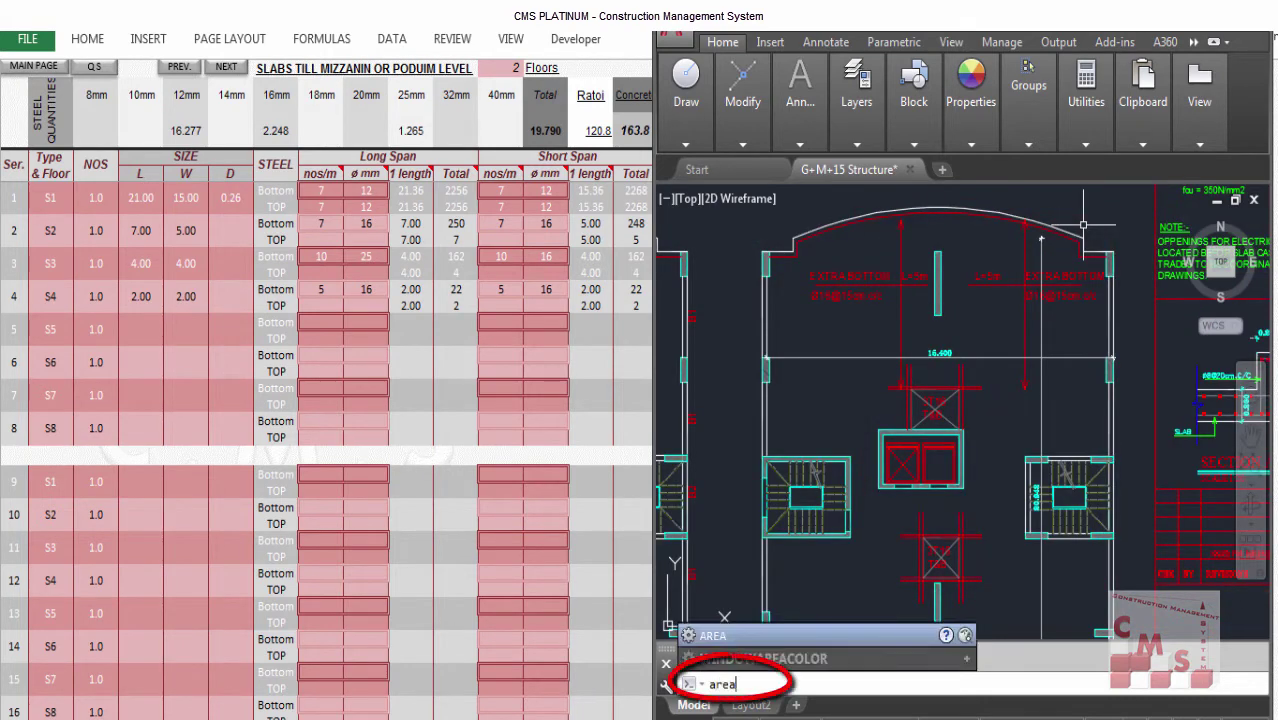
key("Return")
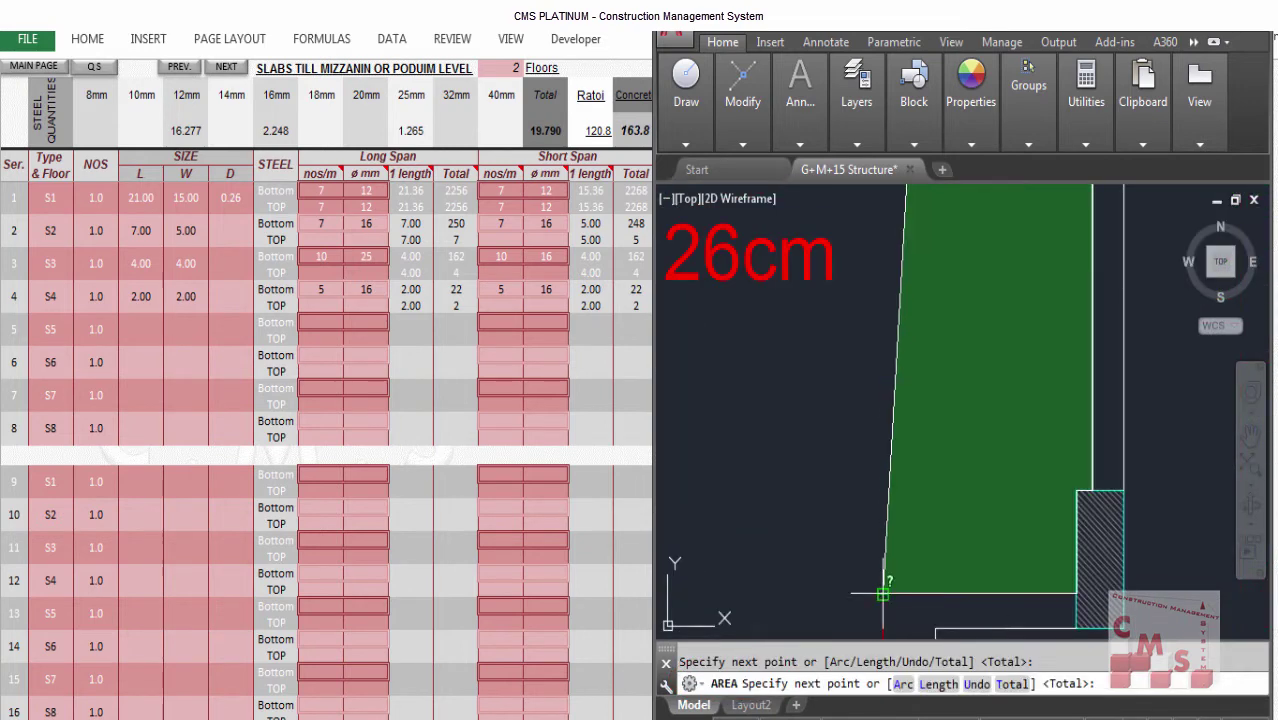
scroll(714, 365, "down", 4)
scroll(714, 365, "down", 3)
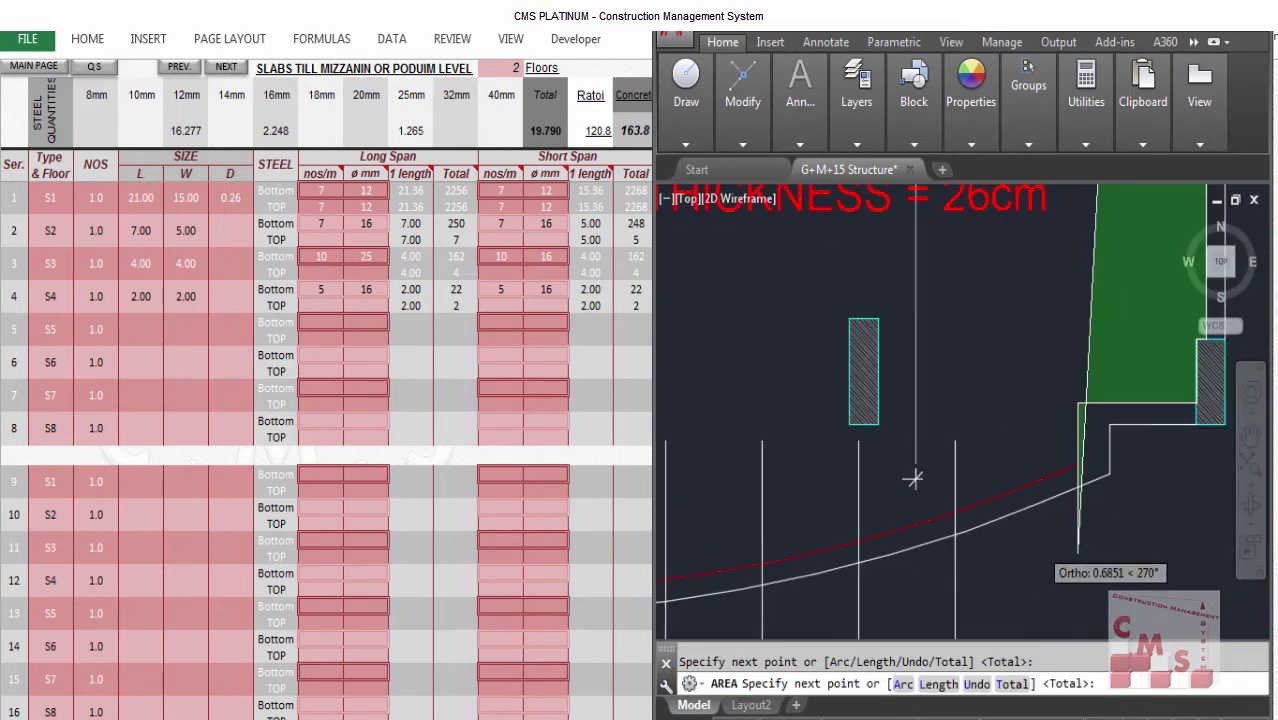
scroll(958, 545, "down", 1)
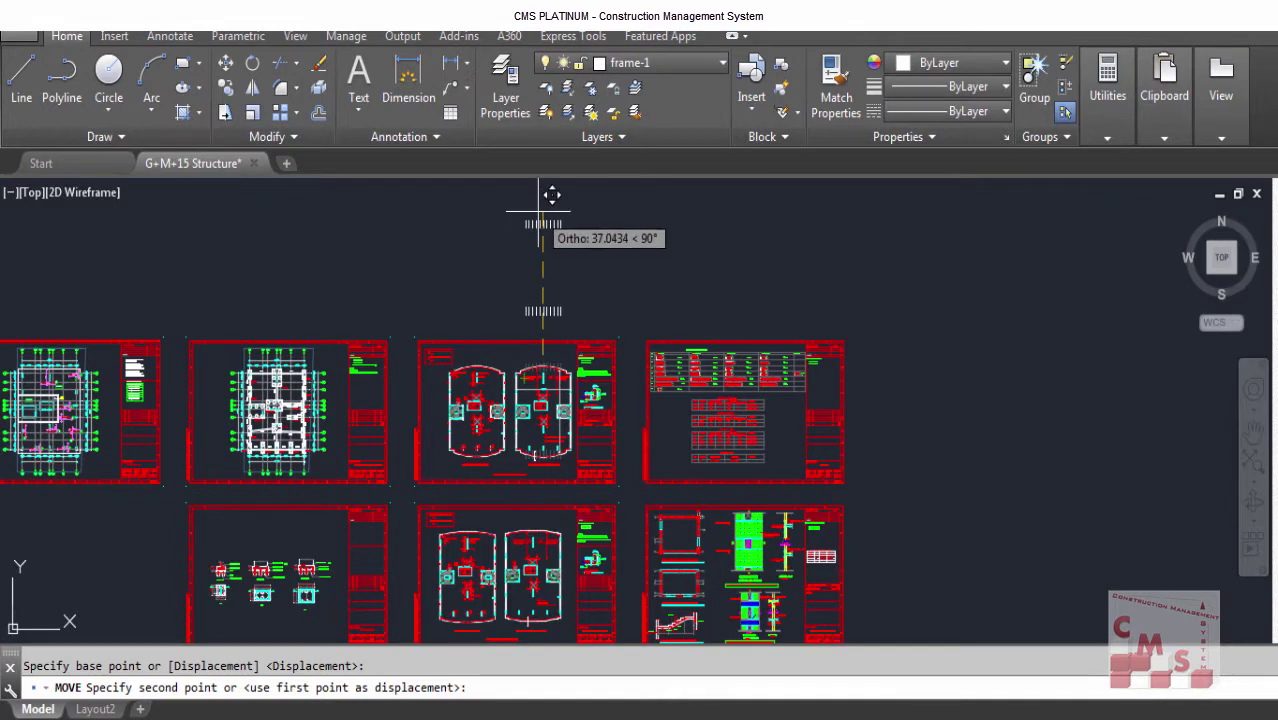
Zoom onto the right floor plan and pan to its arched top beside Section A-A.
scroll(532, 416, "up", 3)
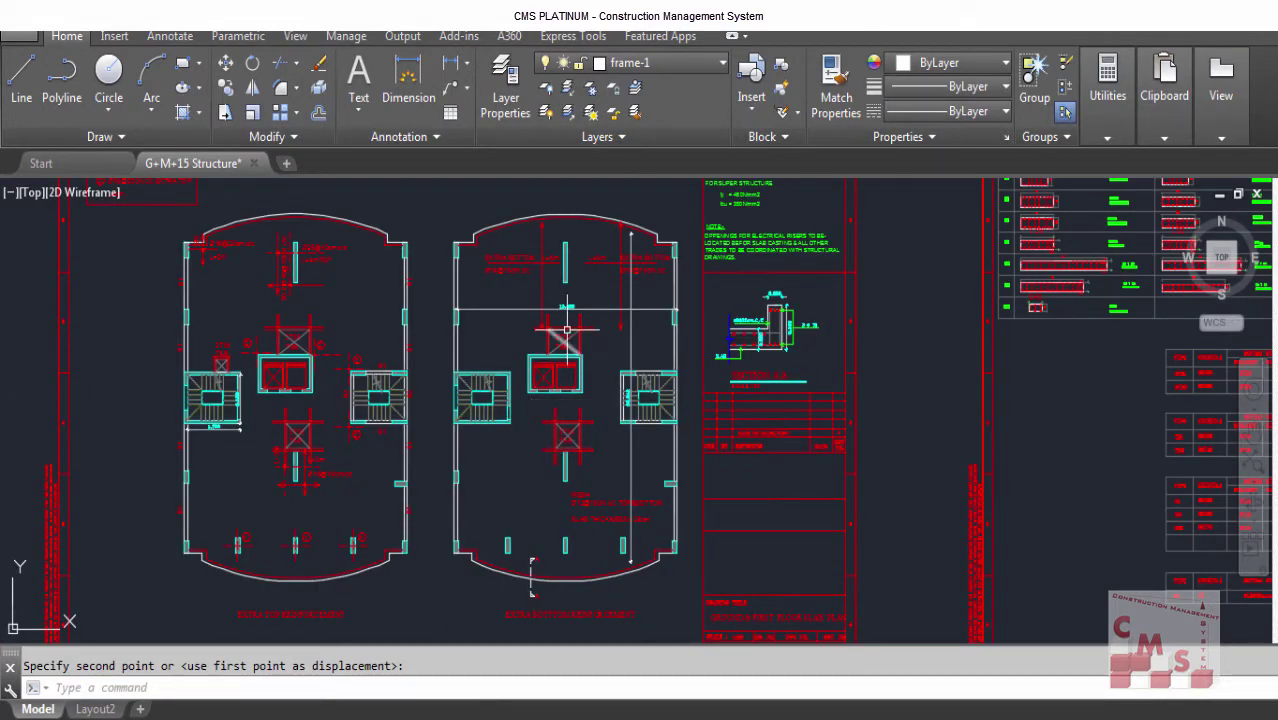
scroll(590, 550, "up", 2)
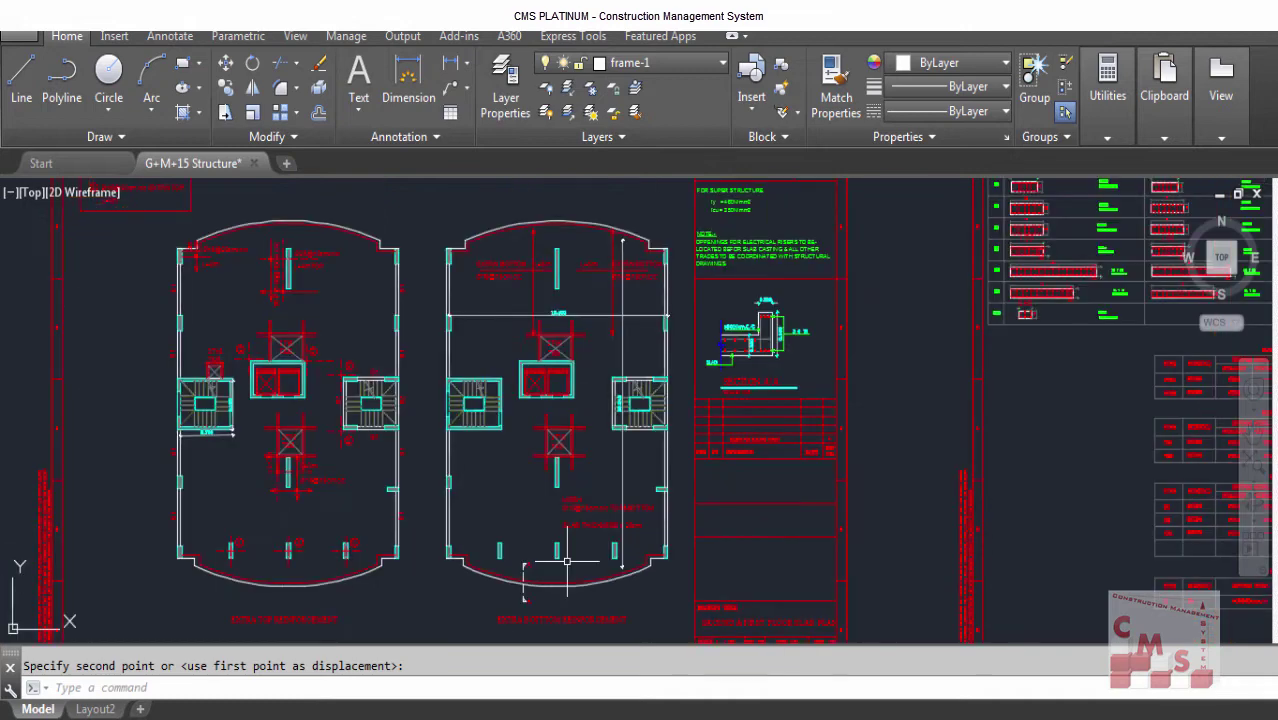
scroll(566, 560, "down", 2)
scroll(575, 290, "up", 2)
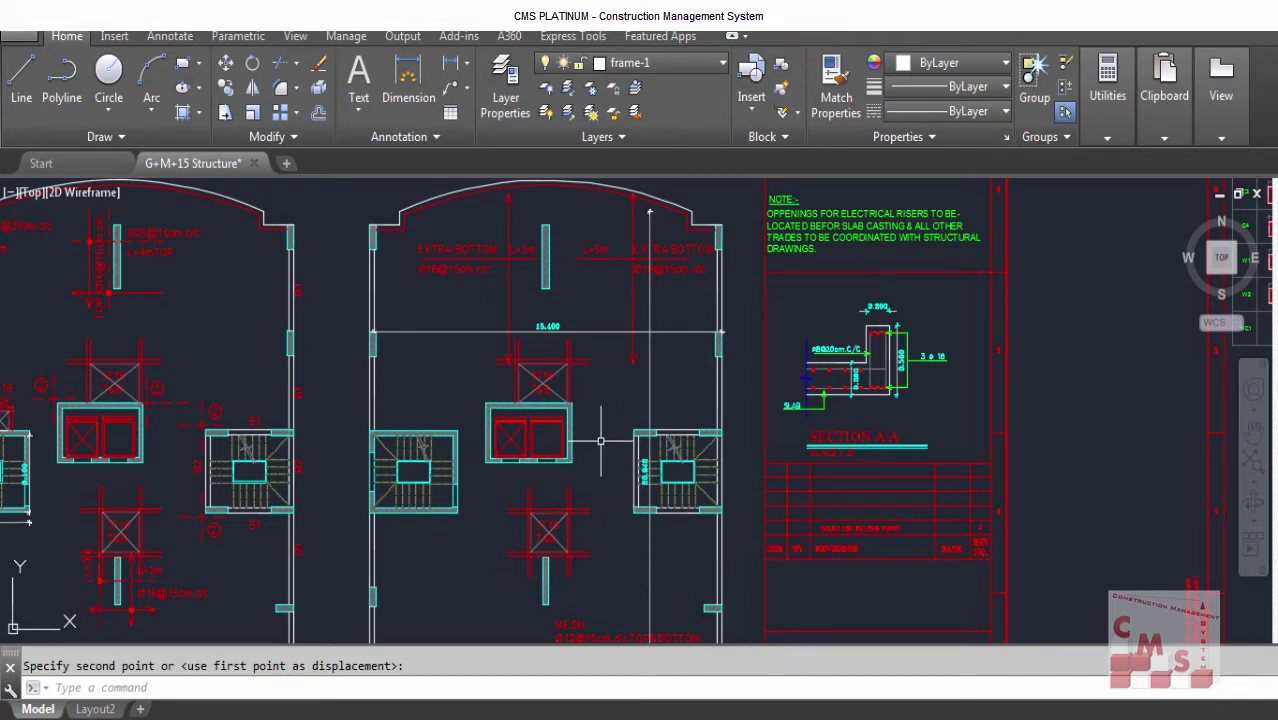
left_click_drag(578, 203, 554, 231)
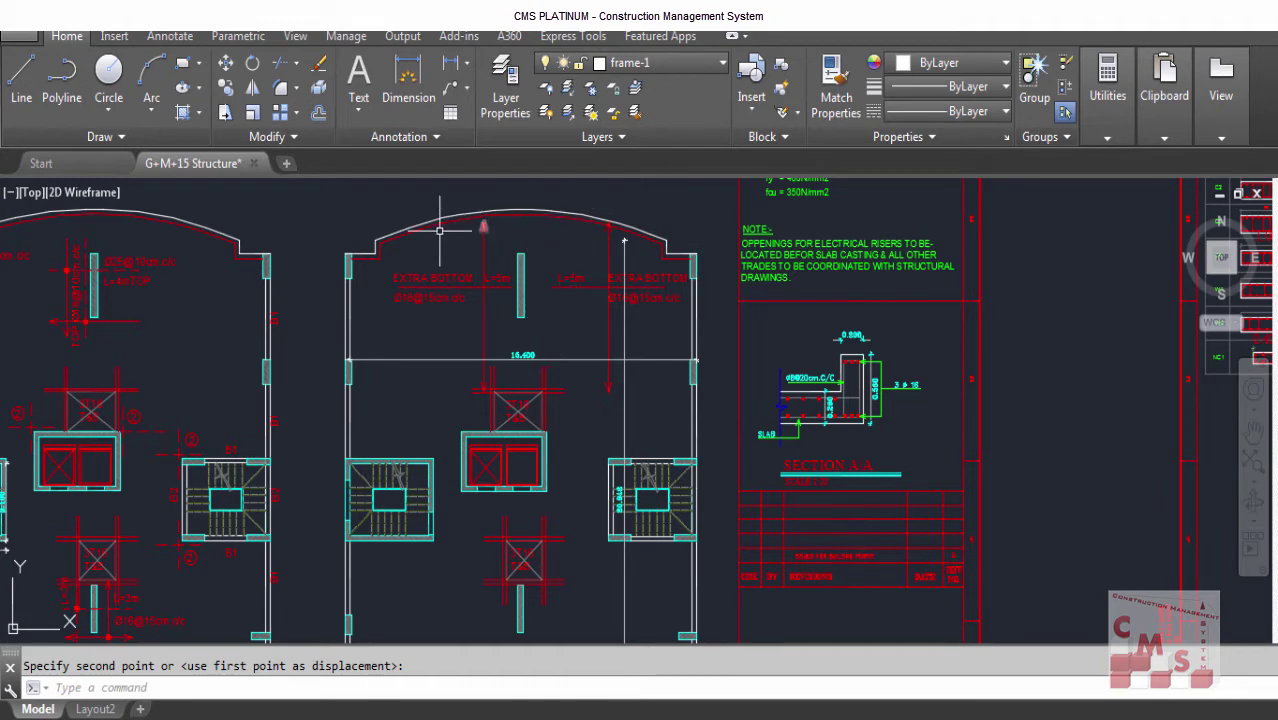
Cancel the pending MOVE and start a polyline with two points along the right wall.
key("Escape")
scroll(580, 315, "up", 4)
scroll(660, 294, "down", 3)
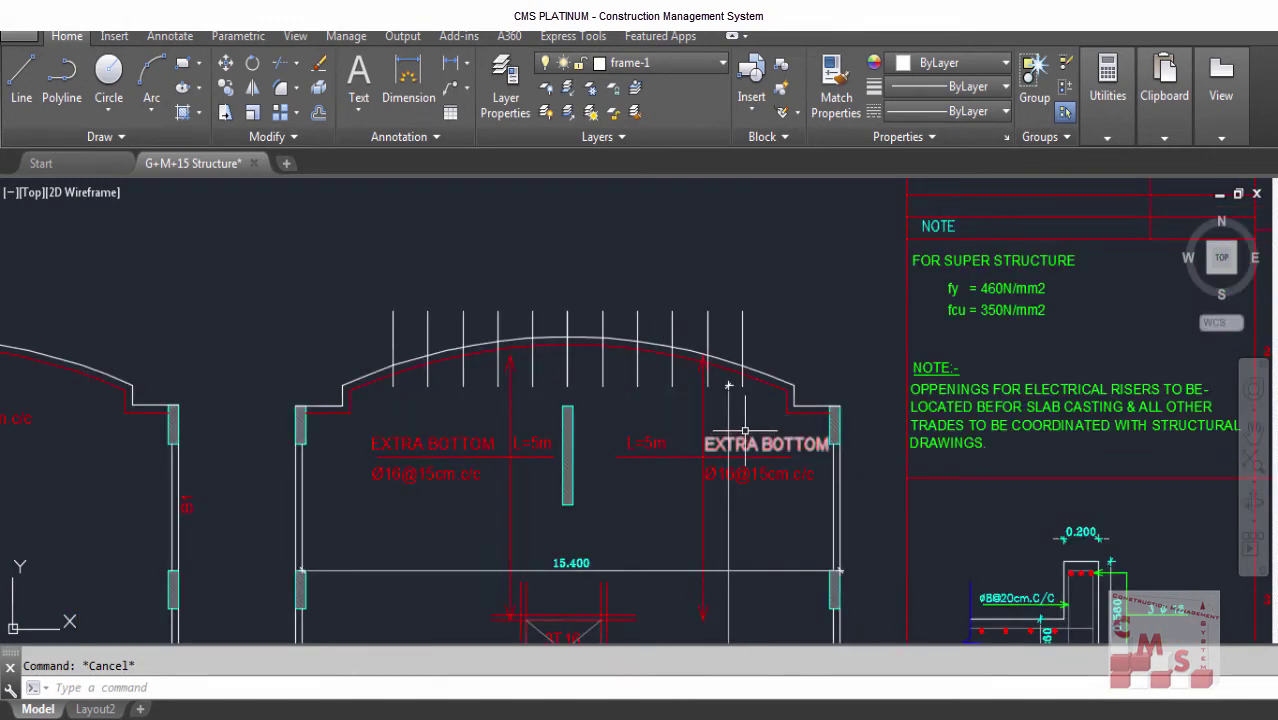
key("Return")
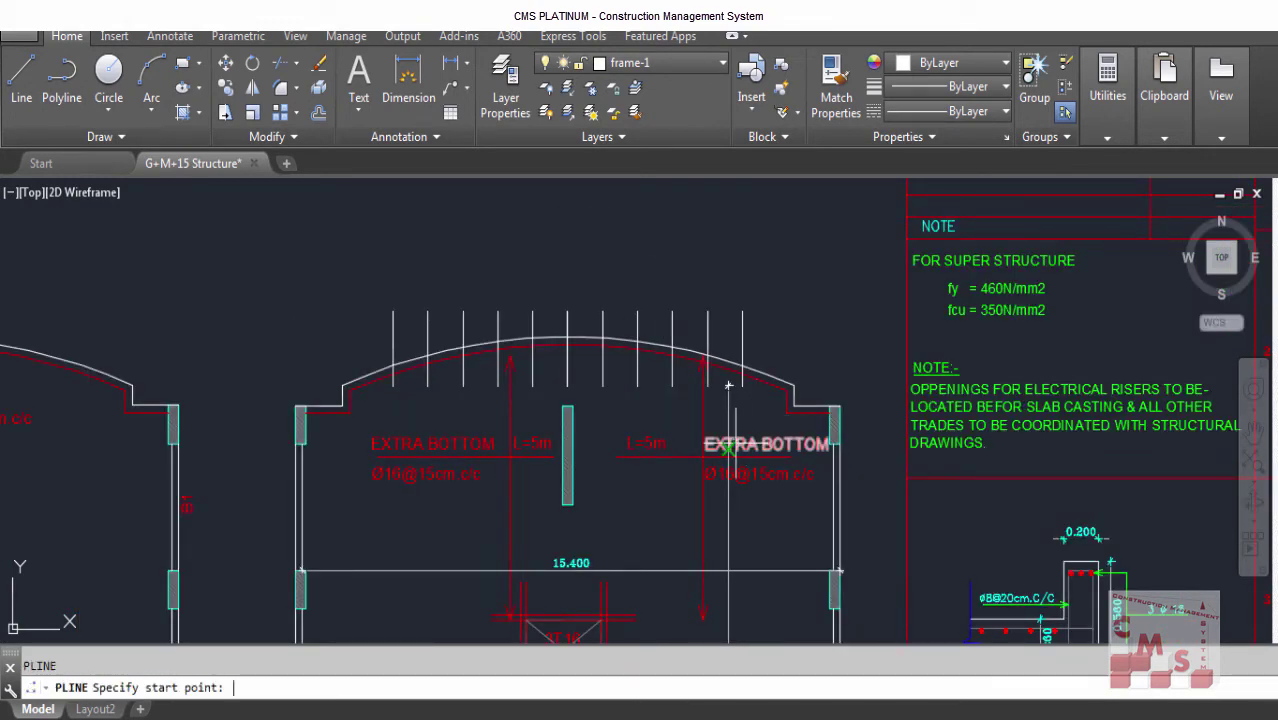
scroll(836, 405, "up", 2)
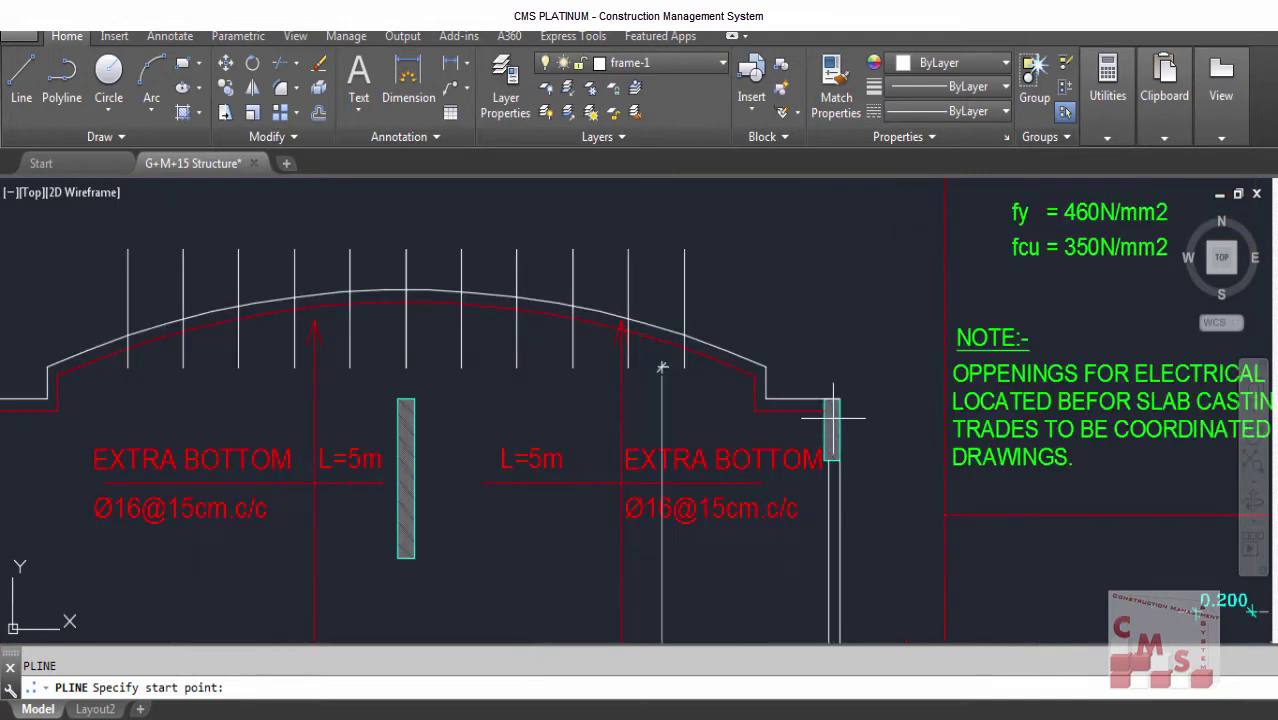
left_click(826, 410)
scroll(840, 400, "down", 4)
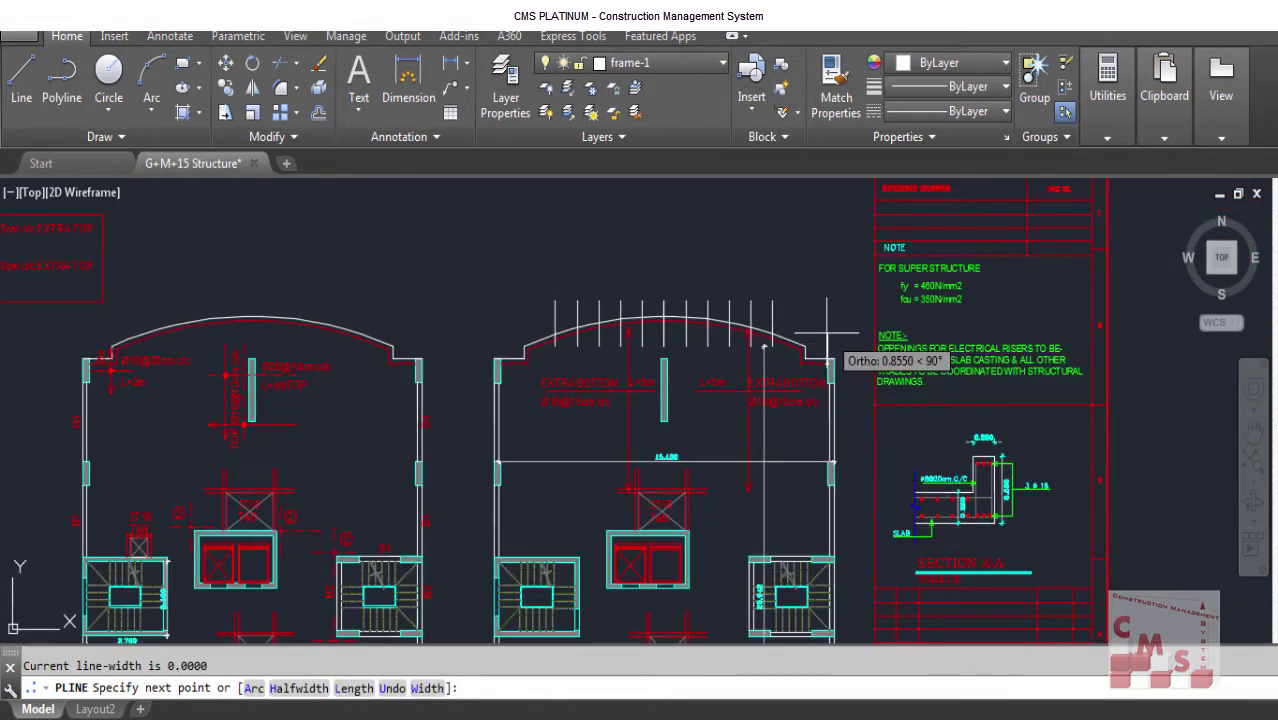
scroll(851, 470, "up", 4)
left_click(851, 488)
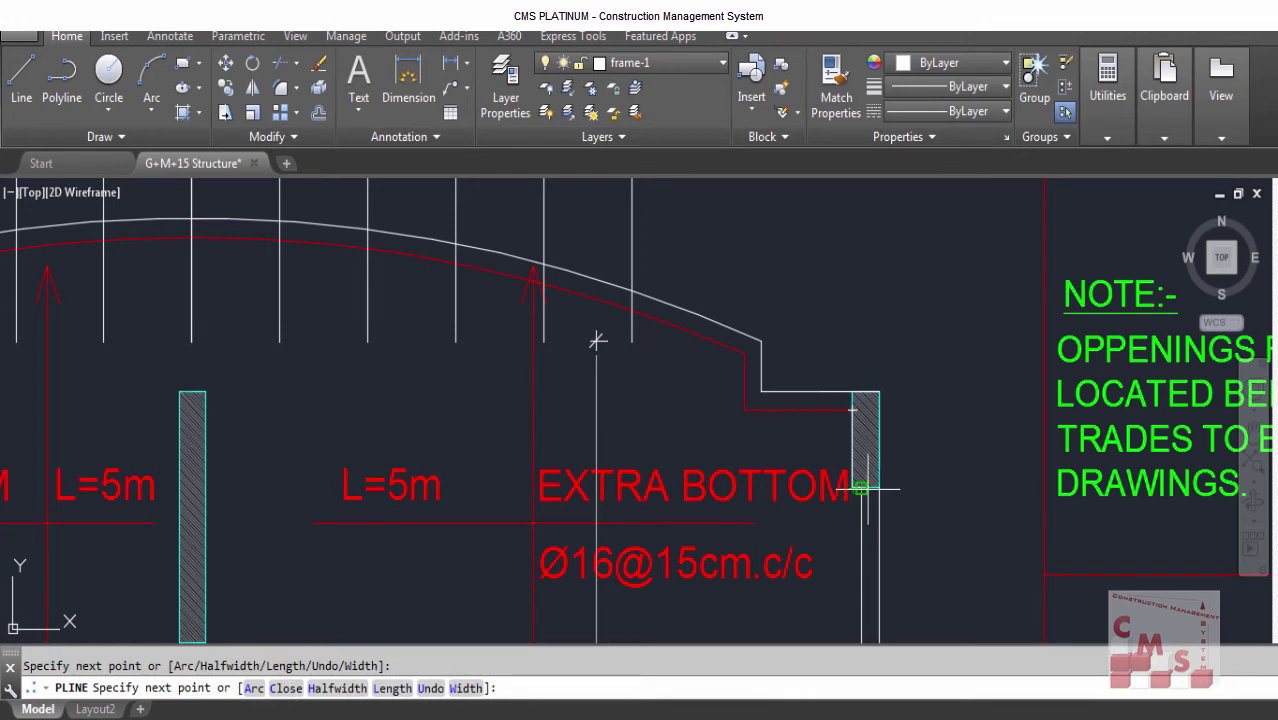
Add polyline vertices at each grid crossing along the red arch line.
scroll(597, 341, "down", 4)
scroll(875, 520, "up", 4)
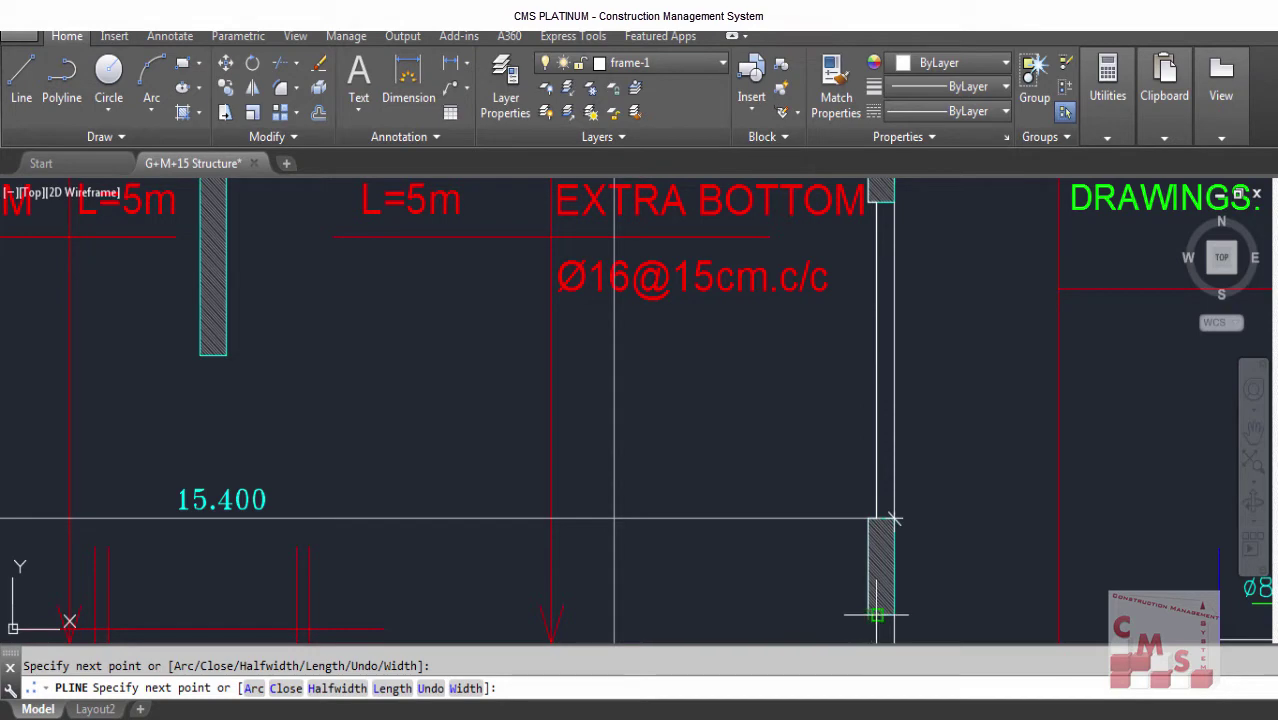
scroll(872, 514, "down", 3)
scroll(858, 592, "up", 6)
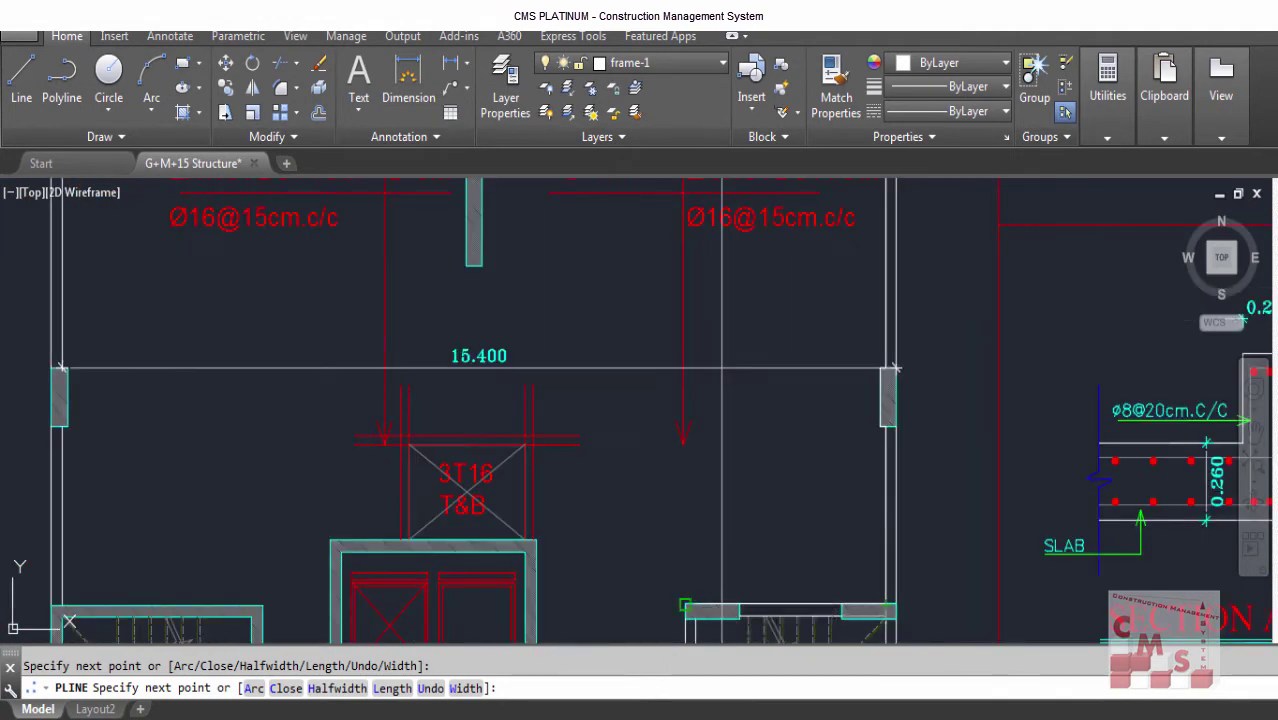
scroll(522, 371, "down", 4)
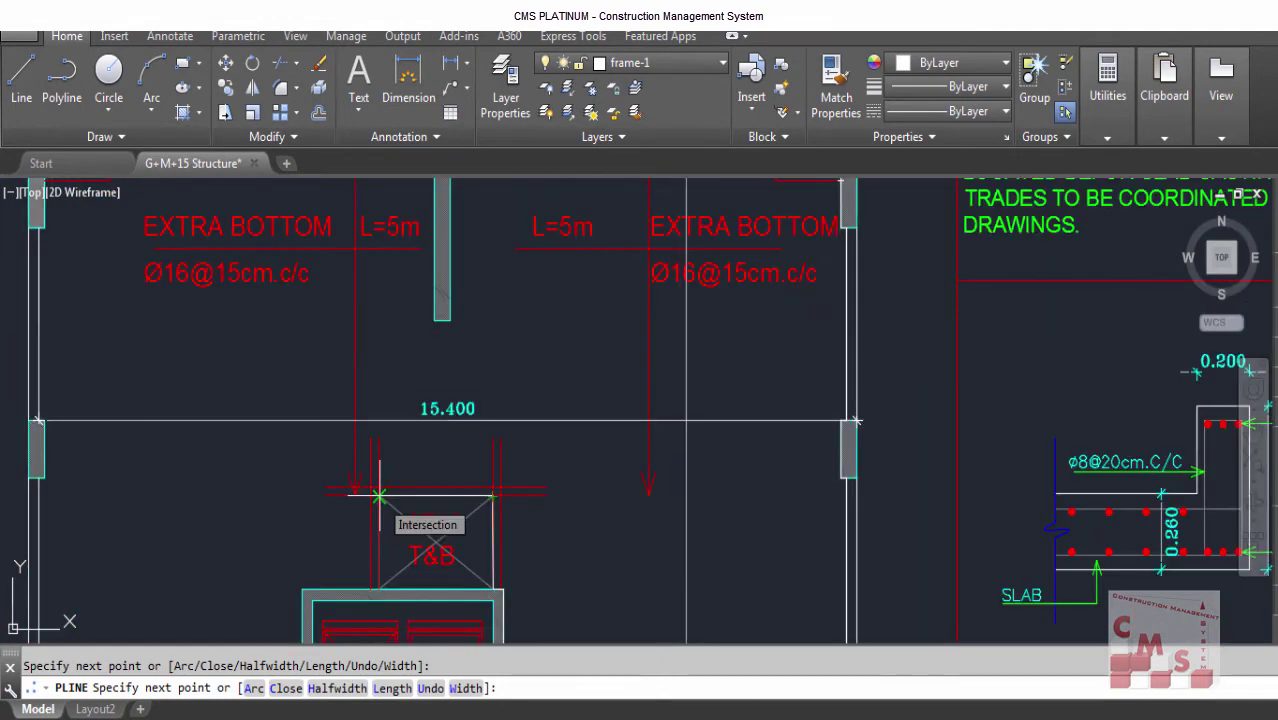
scroll(378, 592, "up", 4)
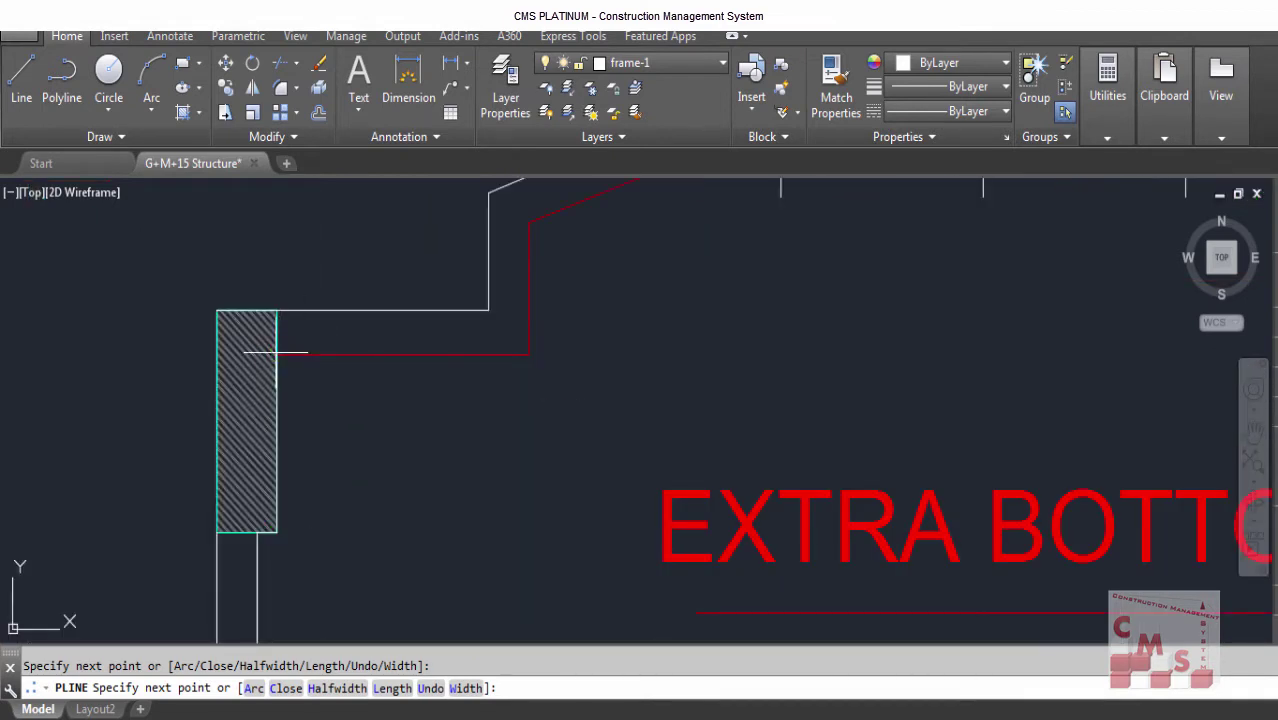
scroll(456, 463, "down", 4)
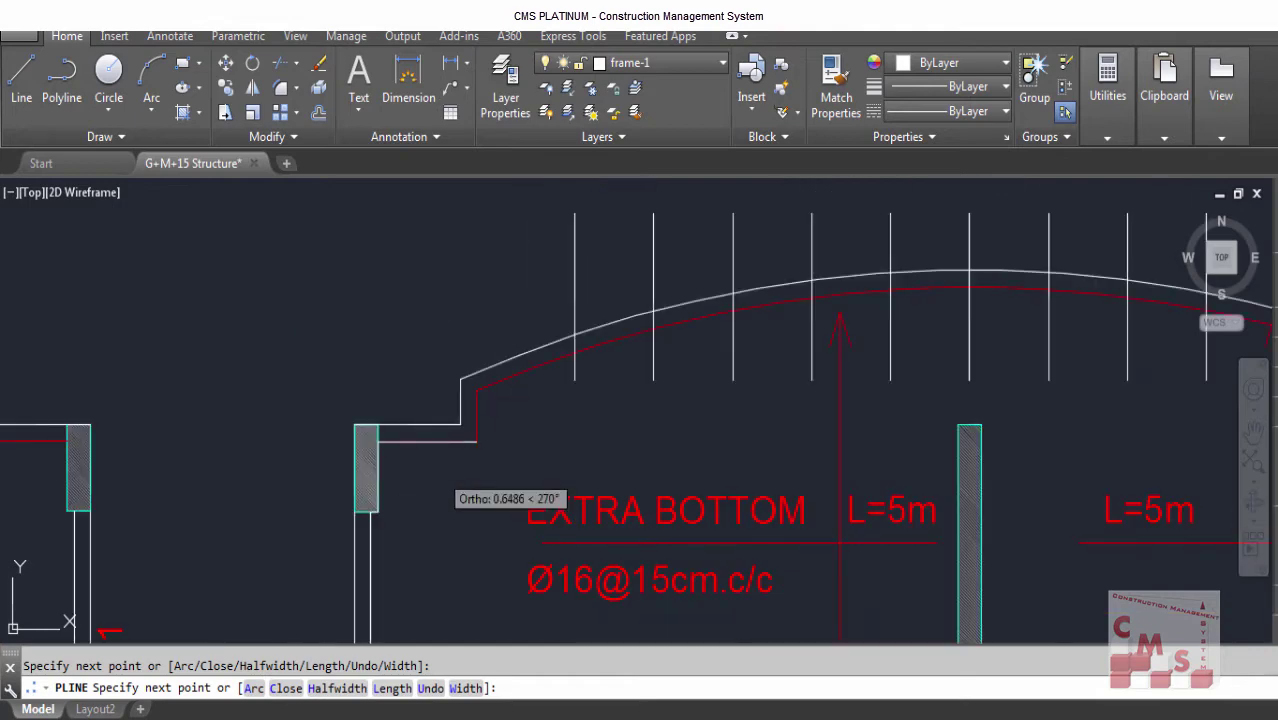
scroll(456, 463, "up", 4)
scroll(394, 447, "down", 4)
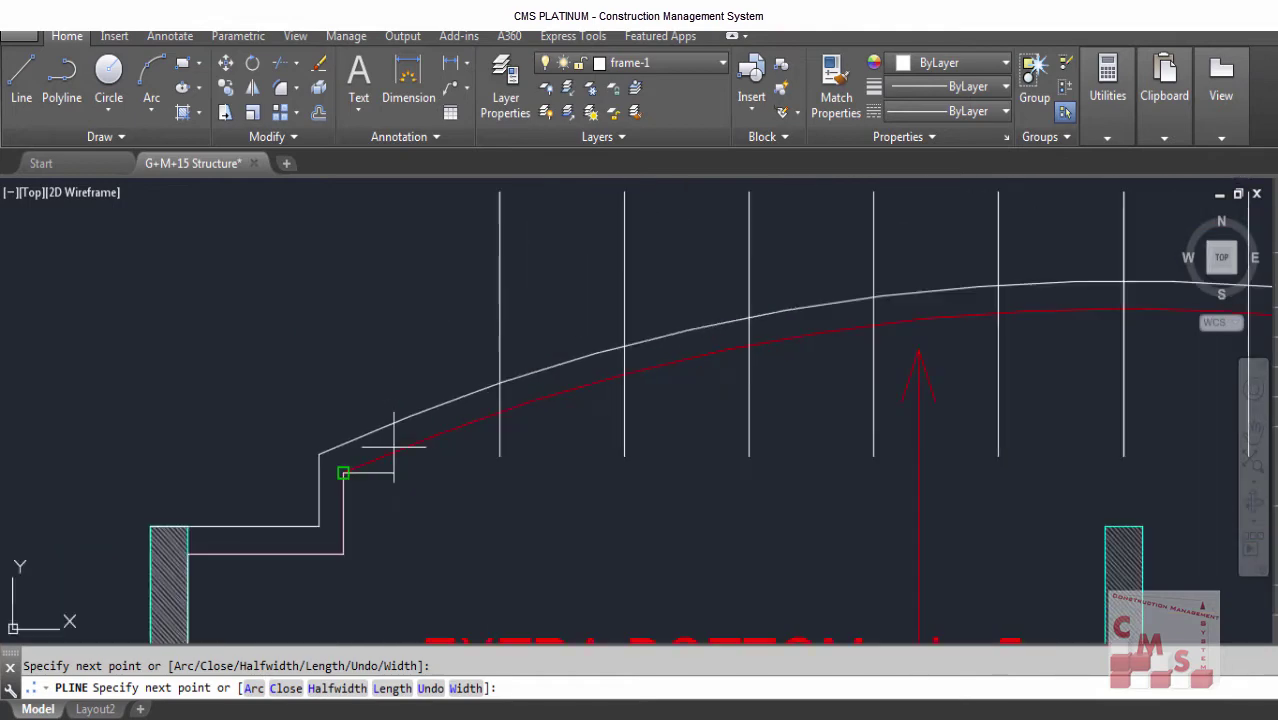
left_click(499, 412)
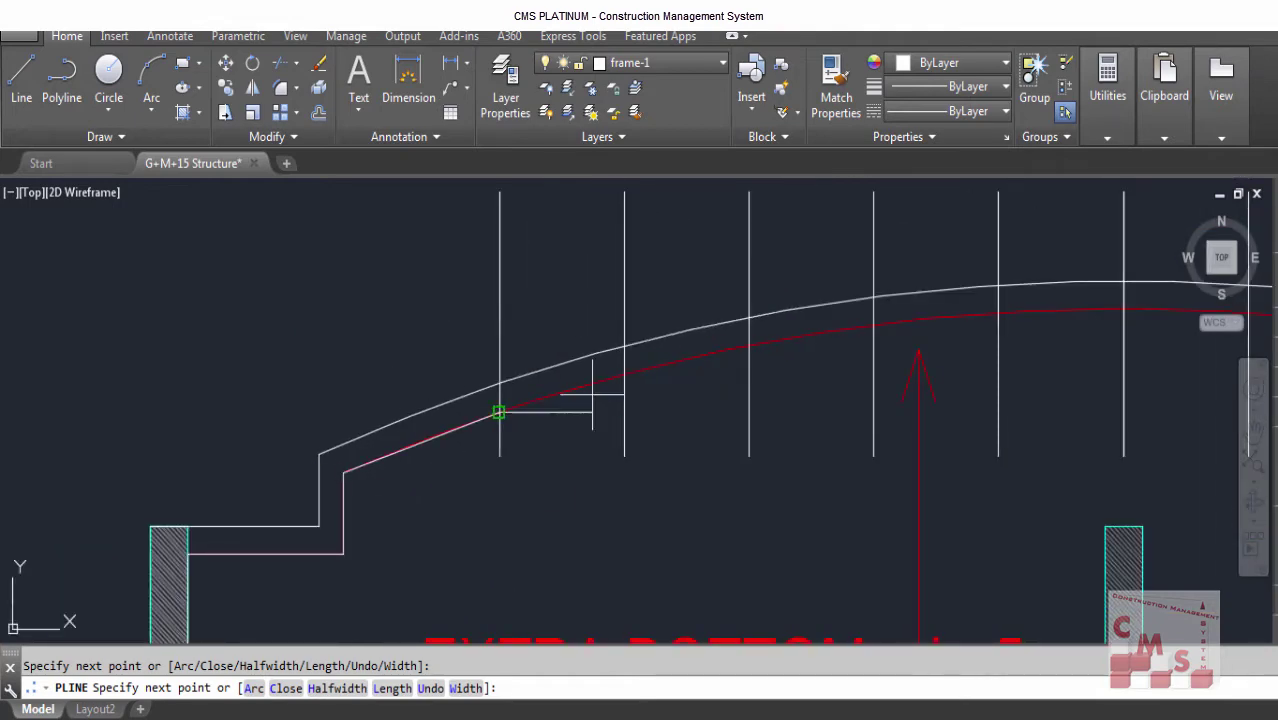
left_click(624, 374)
left_click(749, 345)
left_click(874, 324)
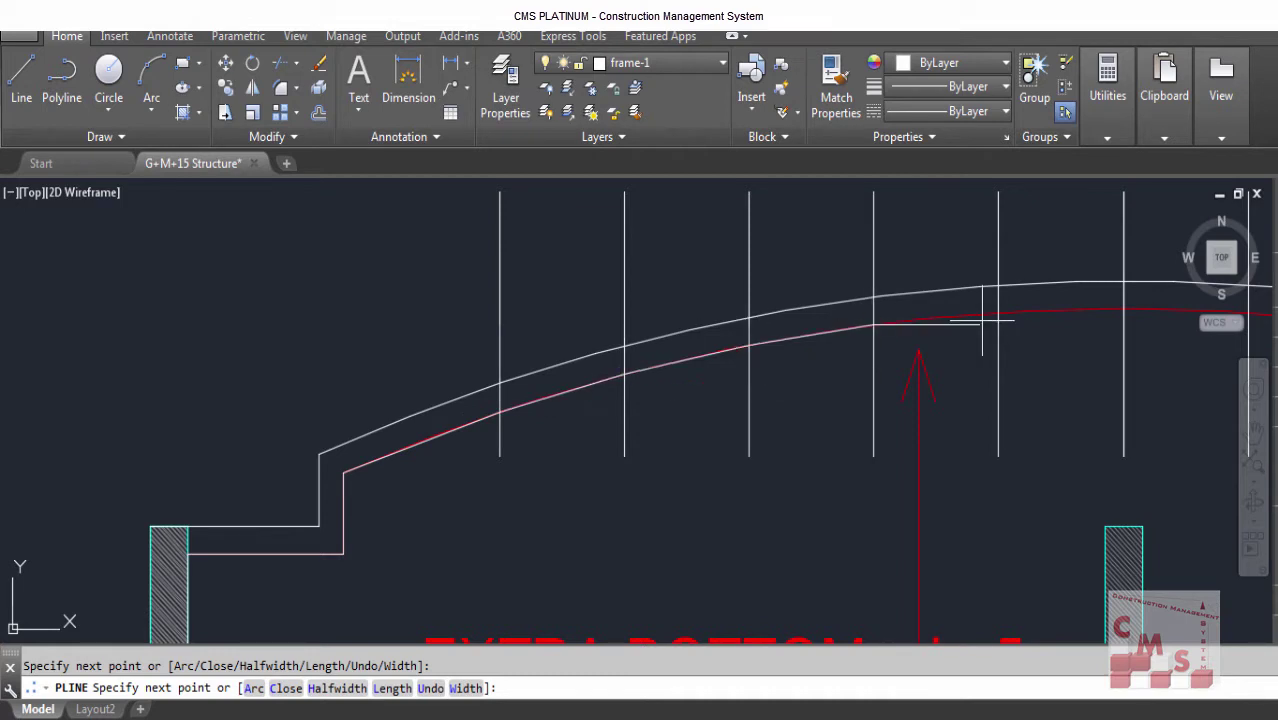
left_click(998, 313)
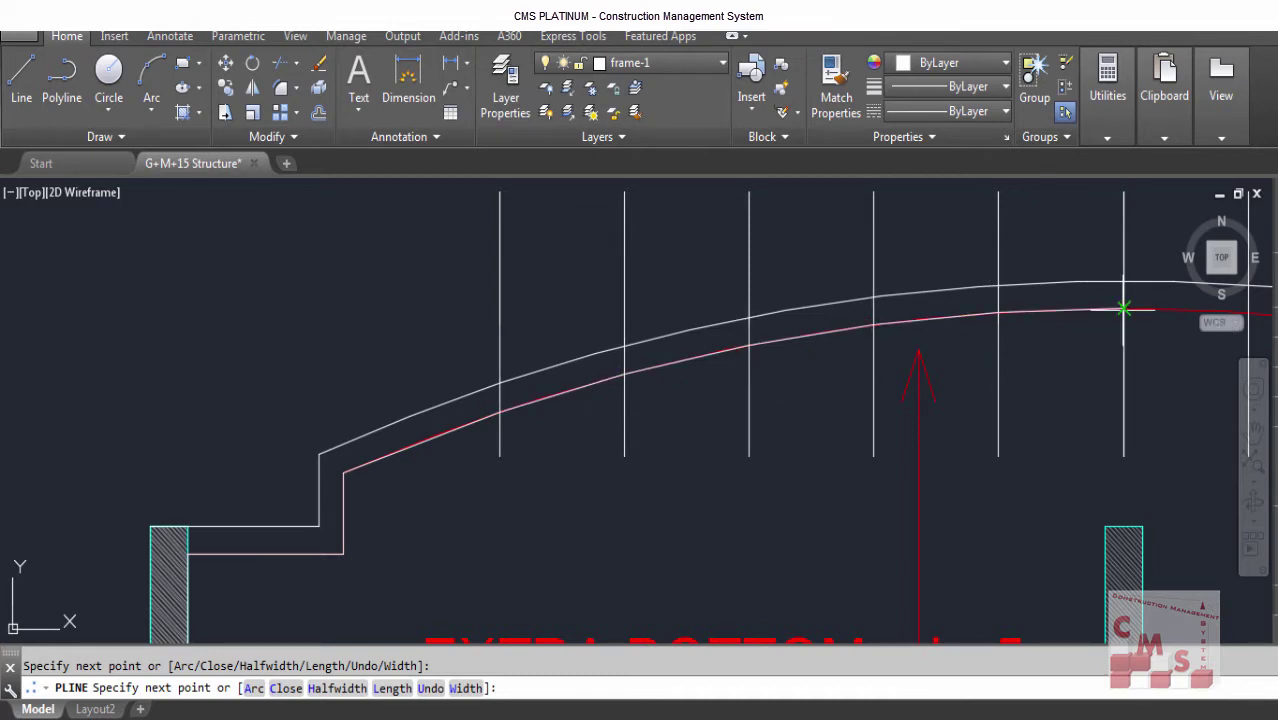
left_click(1123, 310)
Continue the polyline down the arch and end it at the opposite wall corner.
scroll(1245, 433, "down", 2)
scroll(1210, 390, "up", 2)
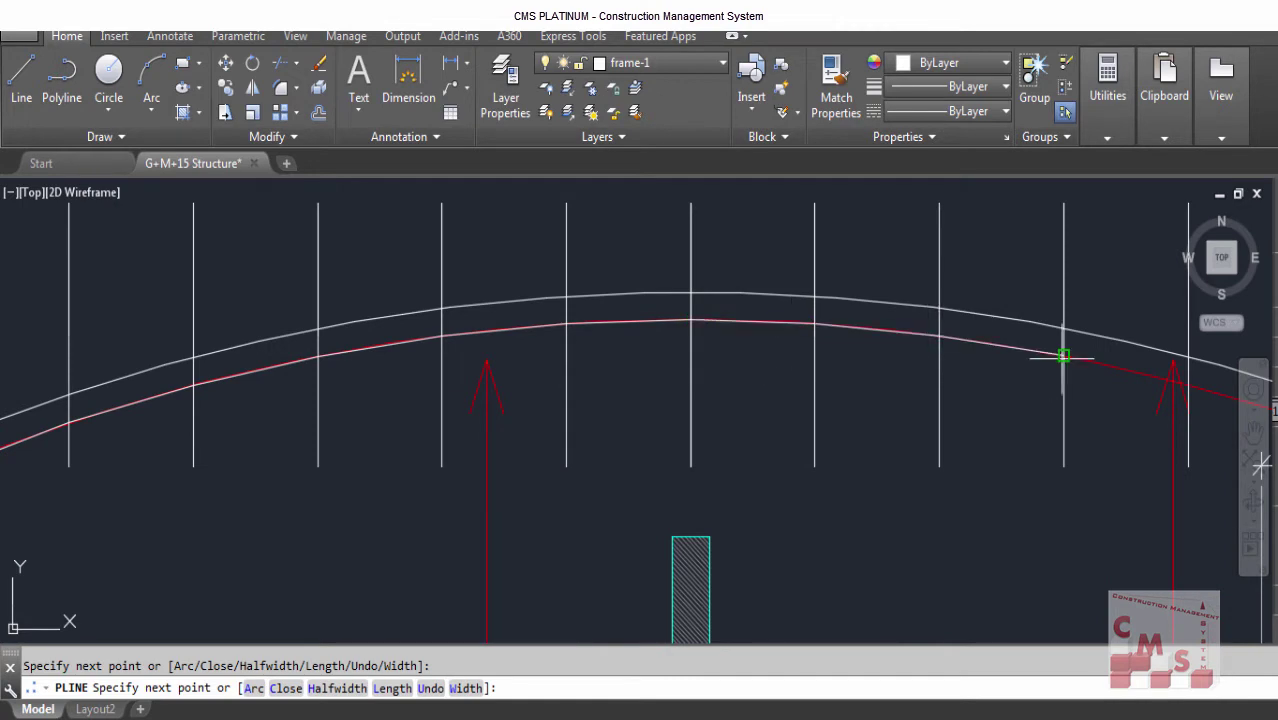
scroll(600, 370, "down", 2)
scroll(884, 360, "up", 2)
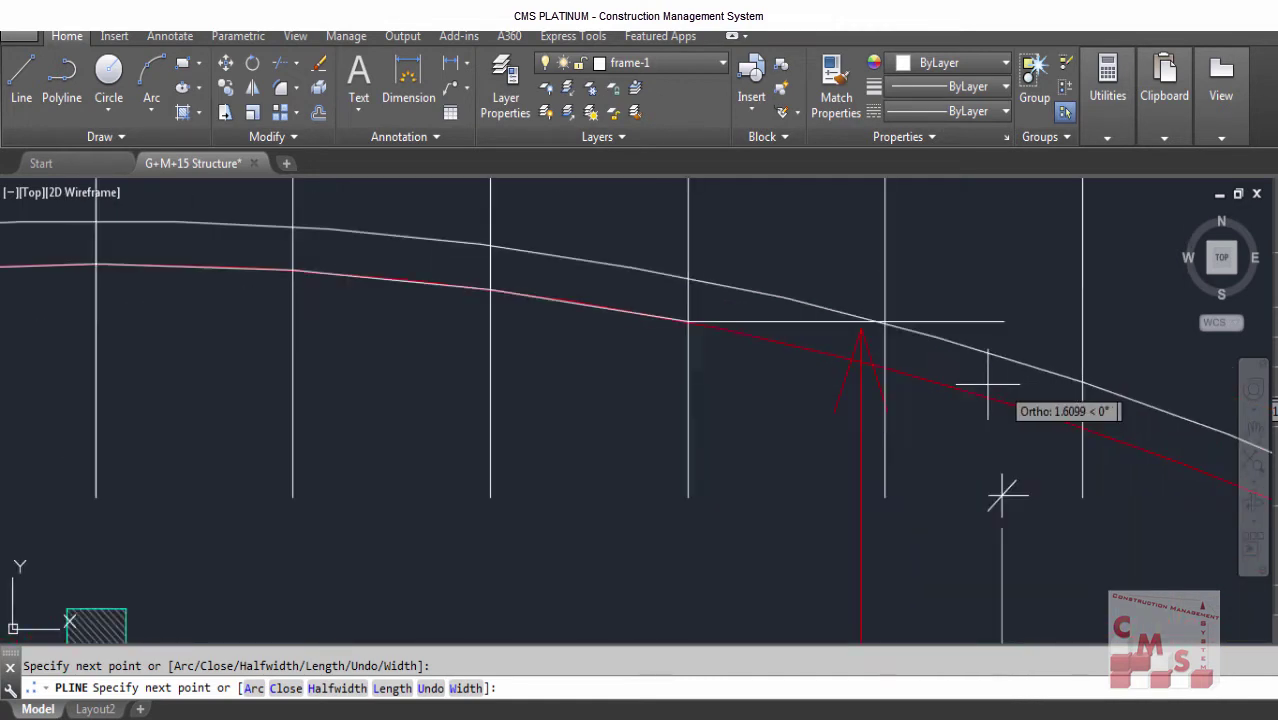
left_click(887, 368)
left_click(1082, 427)
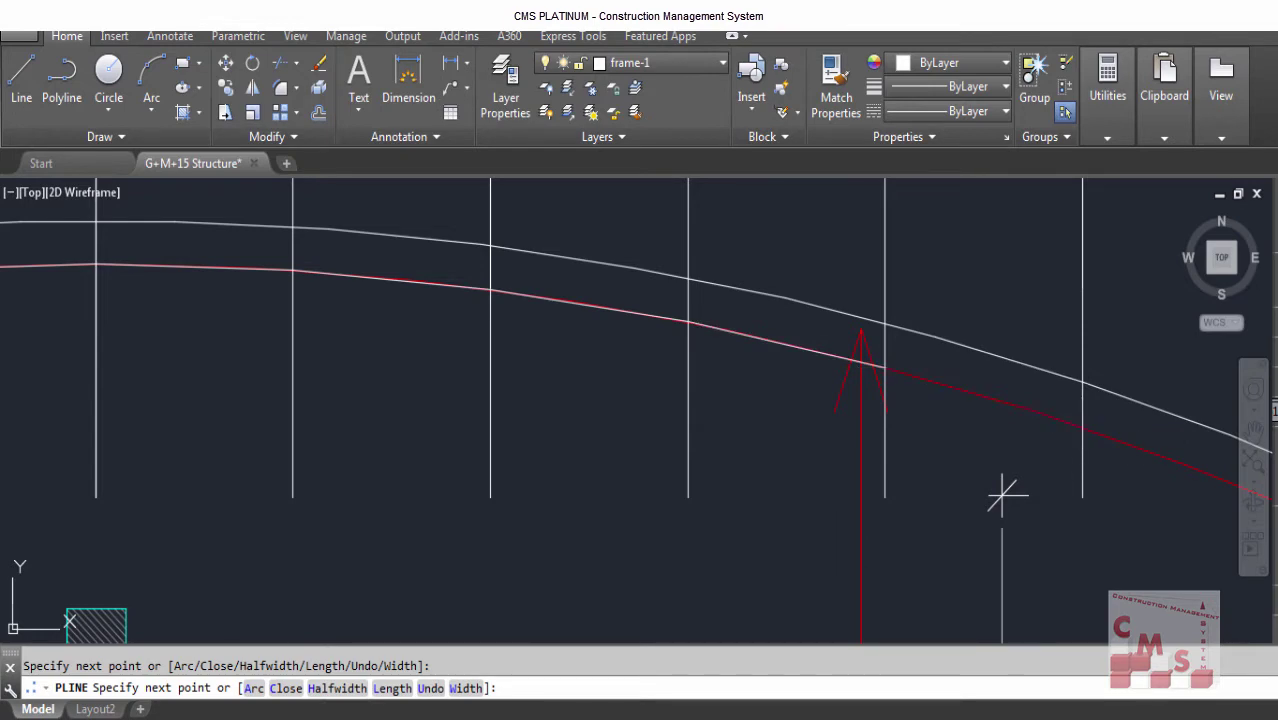
scroll(527, 347, "down", 2)
scroll(527, 347, "down", 2)
scroll(621, 408, "up", 4)
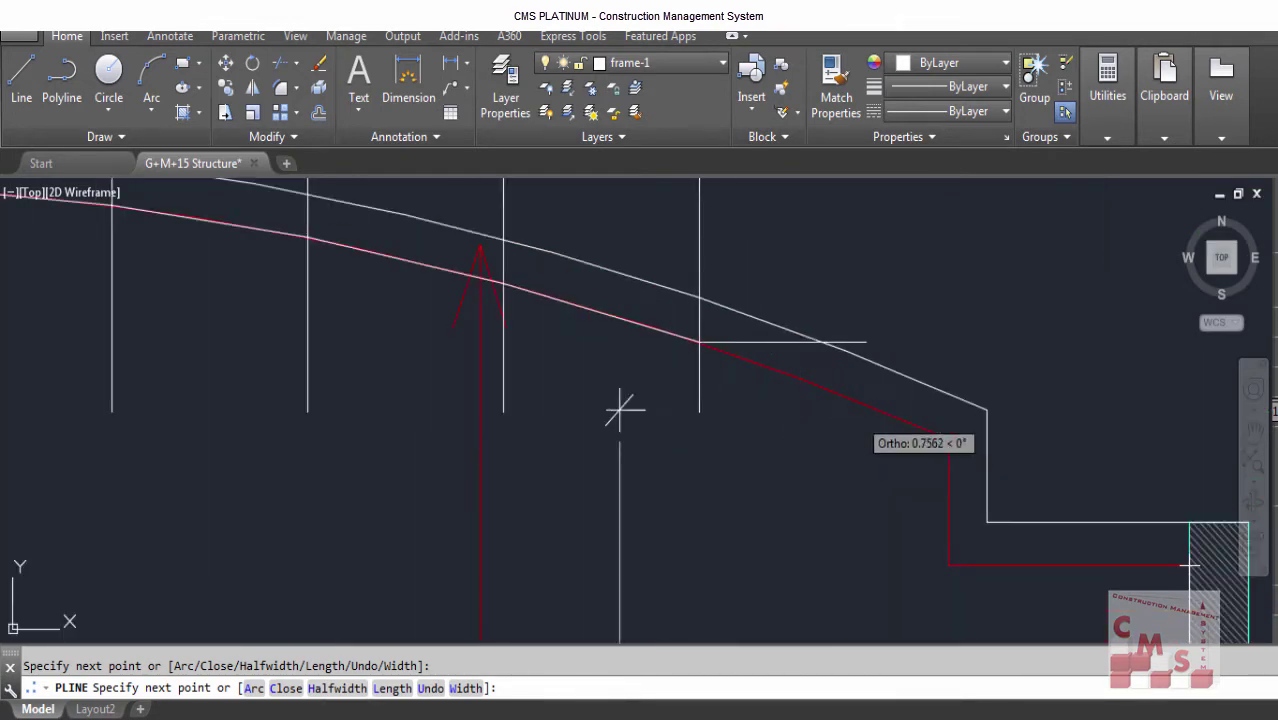
left_click(1190, 565)
Finish the arch polyline and check it by selecting it.
key("Return")
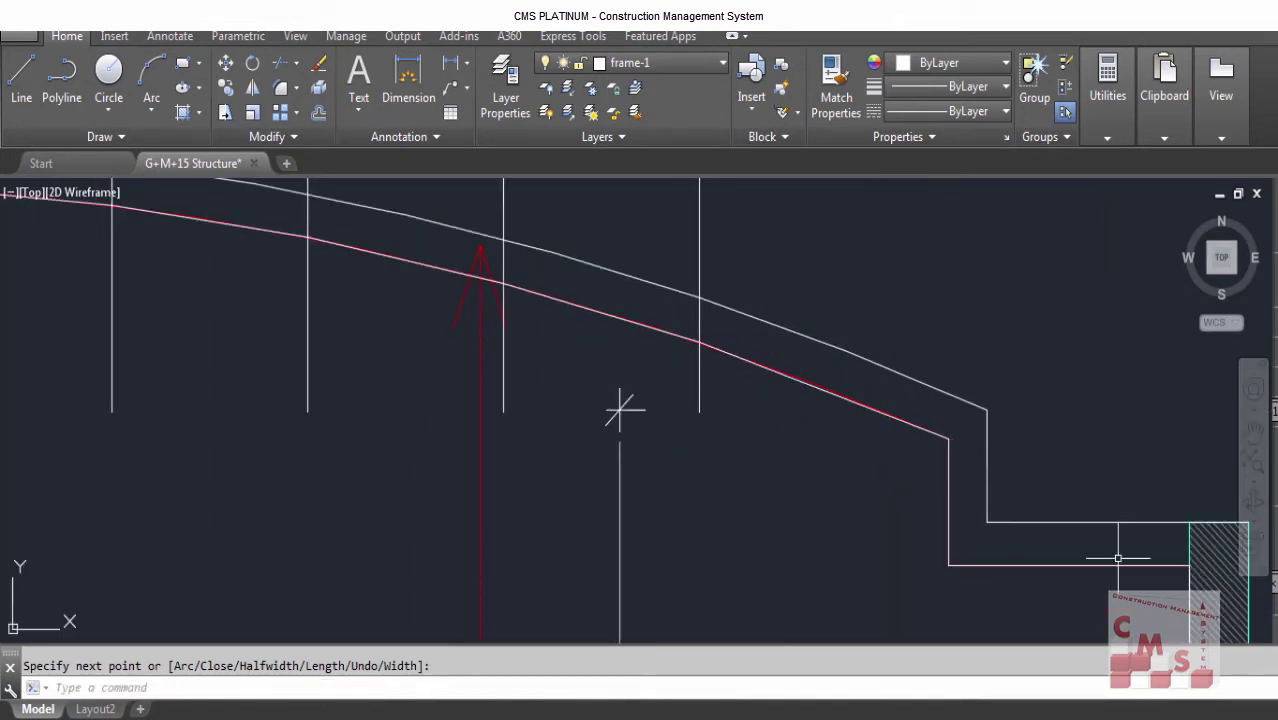
left_click(1110, 565)
scroll(1093, 371, "down", 3)
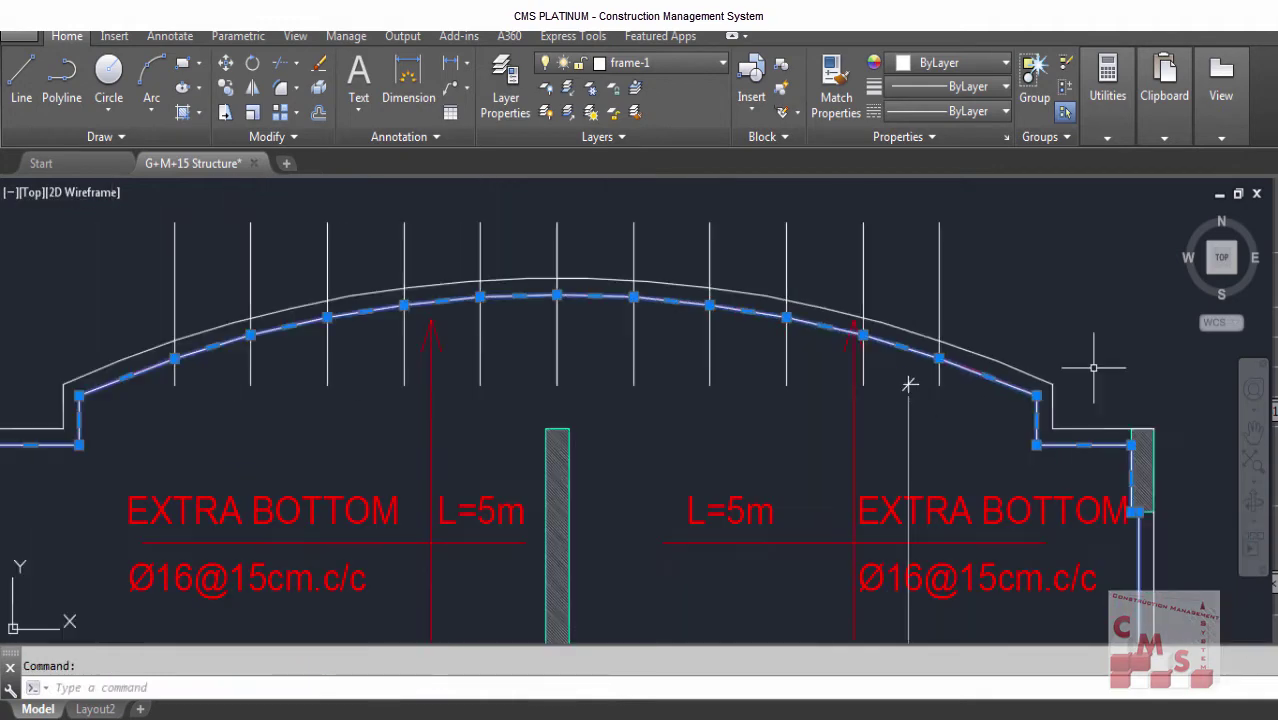
scroll(990, 306, "down", 2)
key("Escape")
LIST the frame polyline (area 132.5132, length 55.4593) and close the text window.
scroll(563, 308, "down", 2)
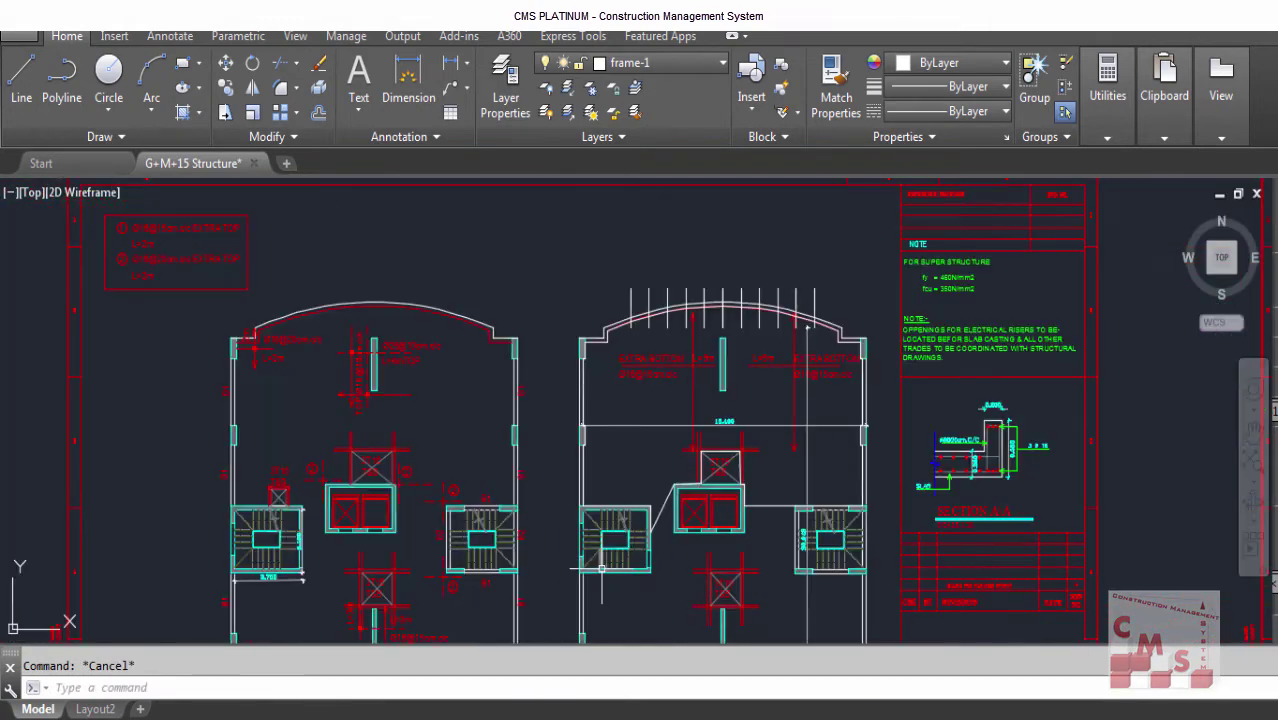
left_click(777, 506)
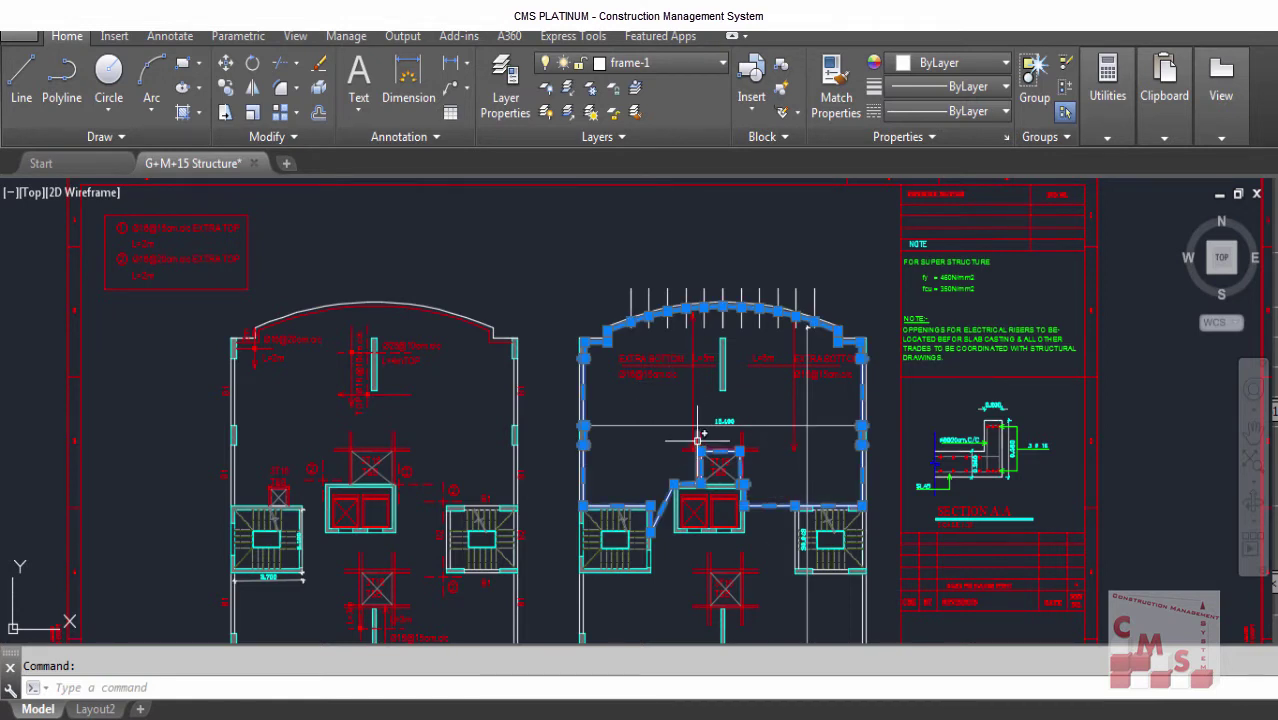
type("LIST")
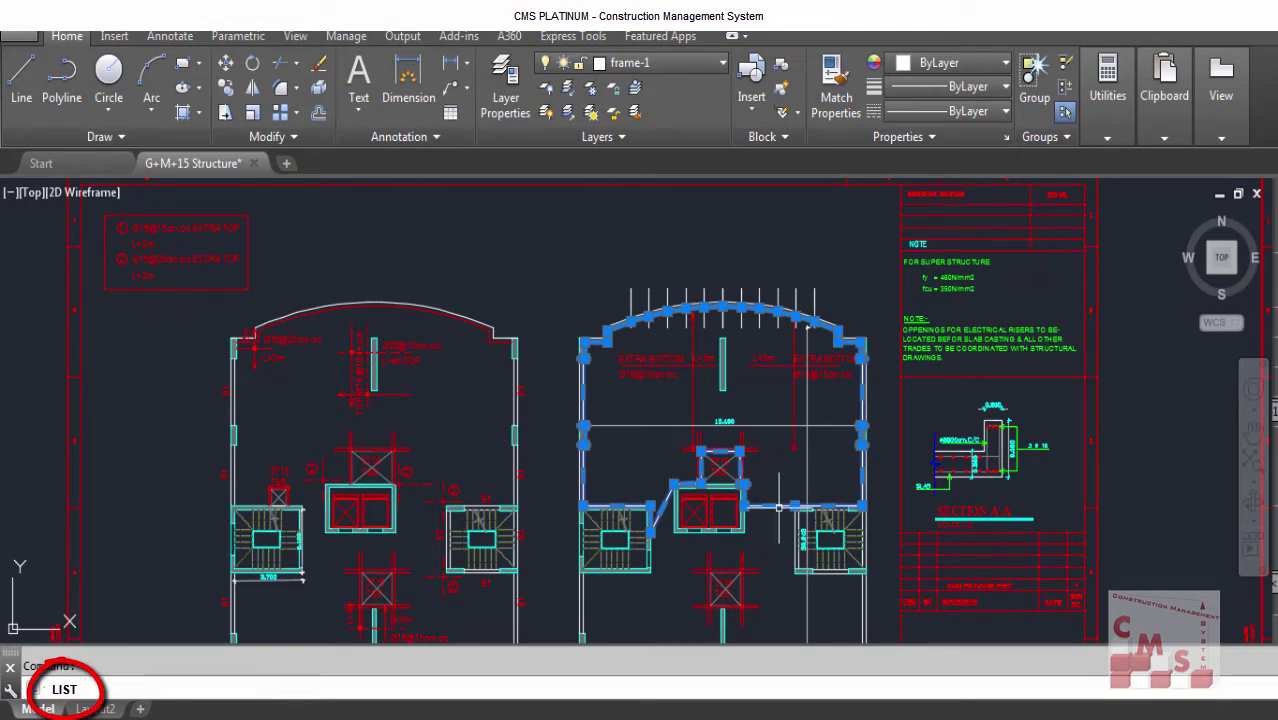
key("Return")
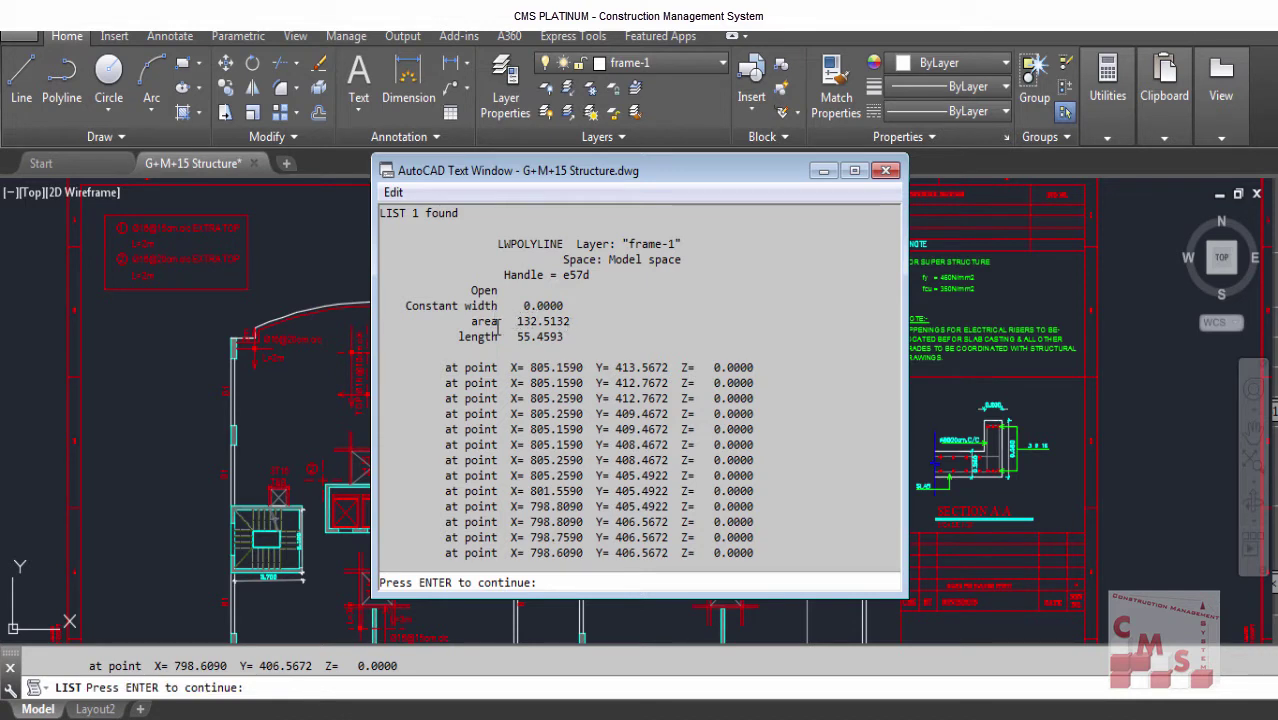
key("F2")
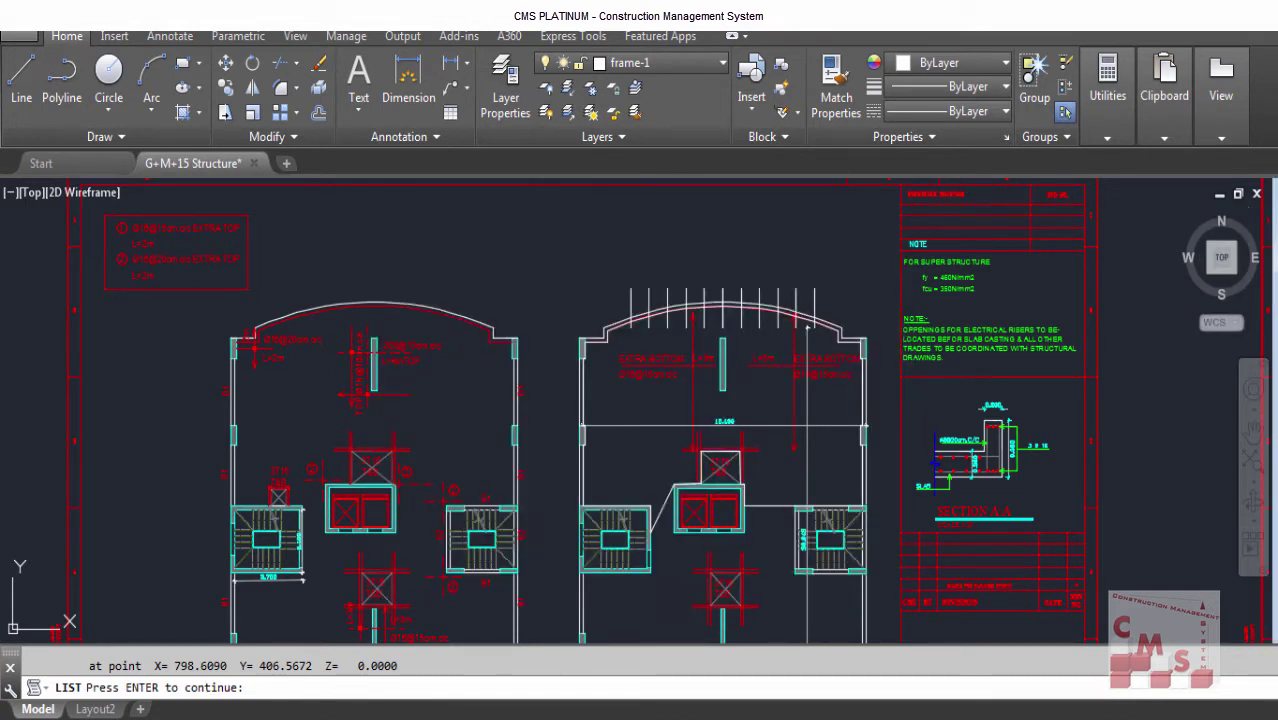
scroll(806, 326, "up", 2)
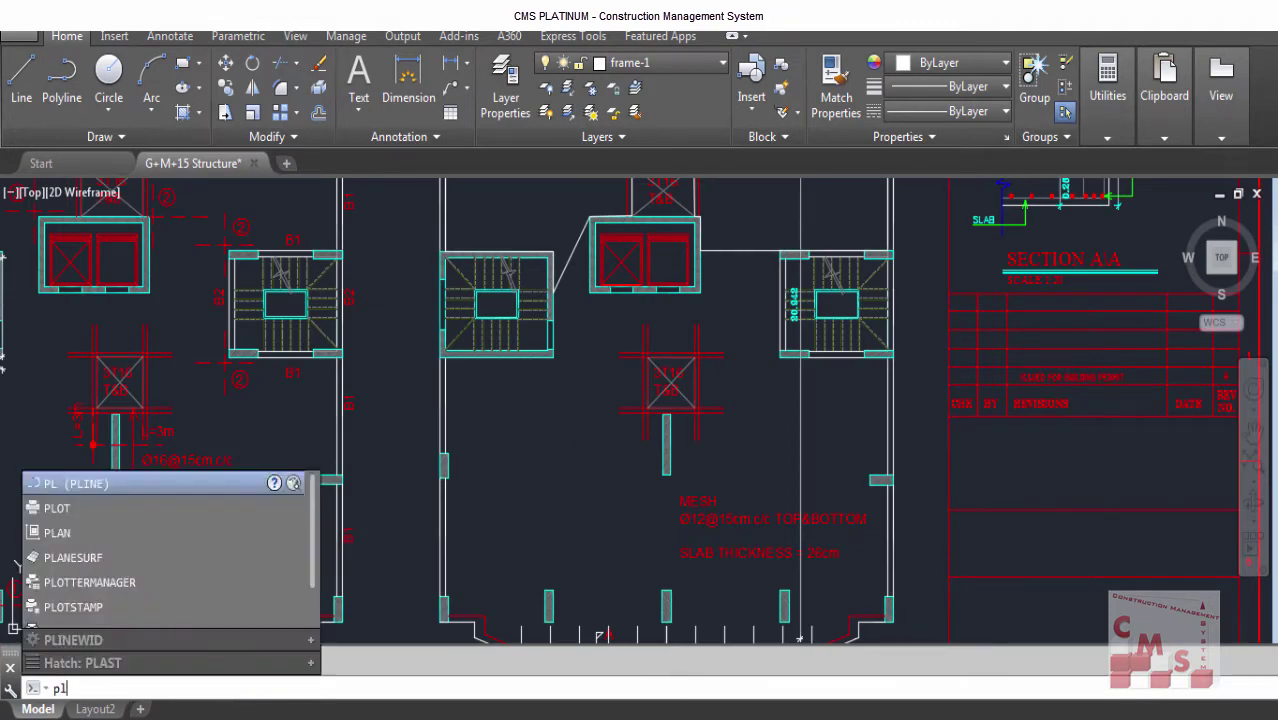
Start a panel outline polyline at the stair corner with its first two vertices.
key("Return")
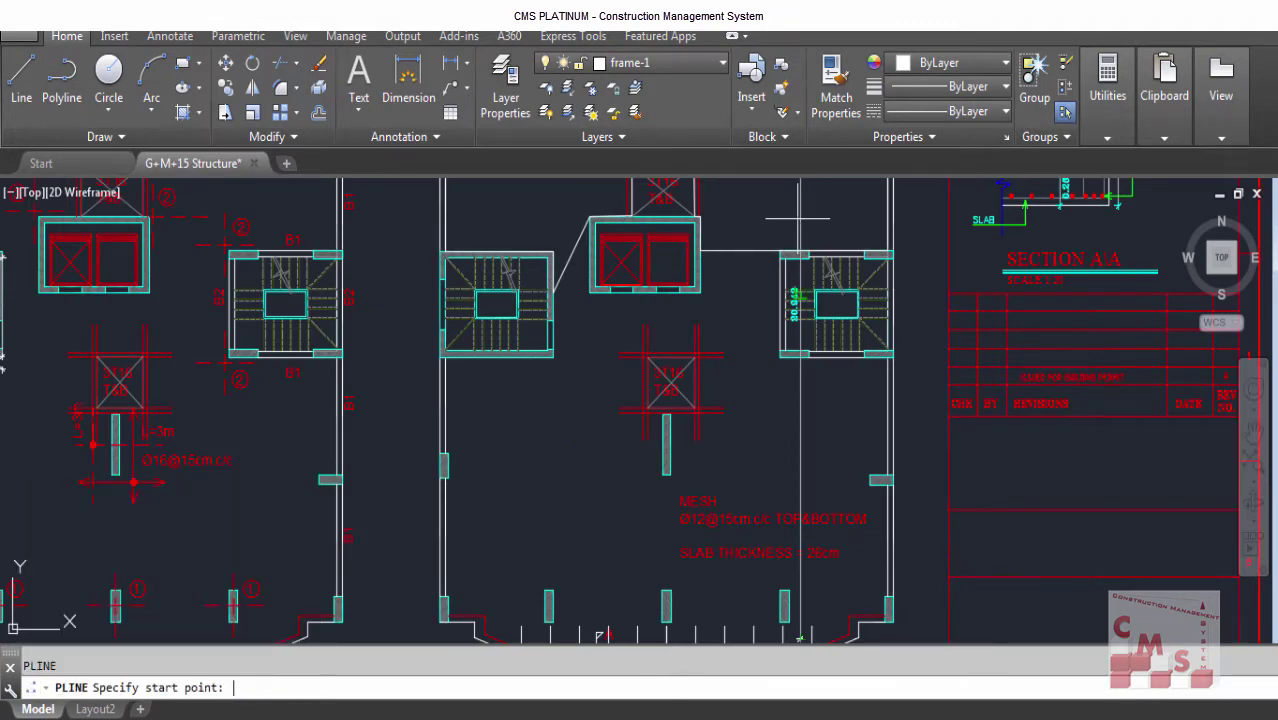
scroll(773, 231, "up", 2)
left_click(780, 355)
left_click(887, 356)
scroll(887, 356, "up", 3)
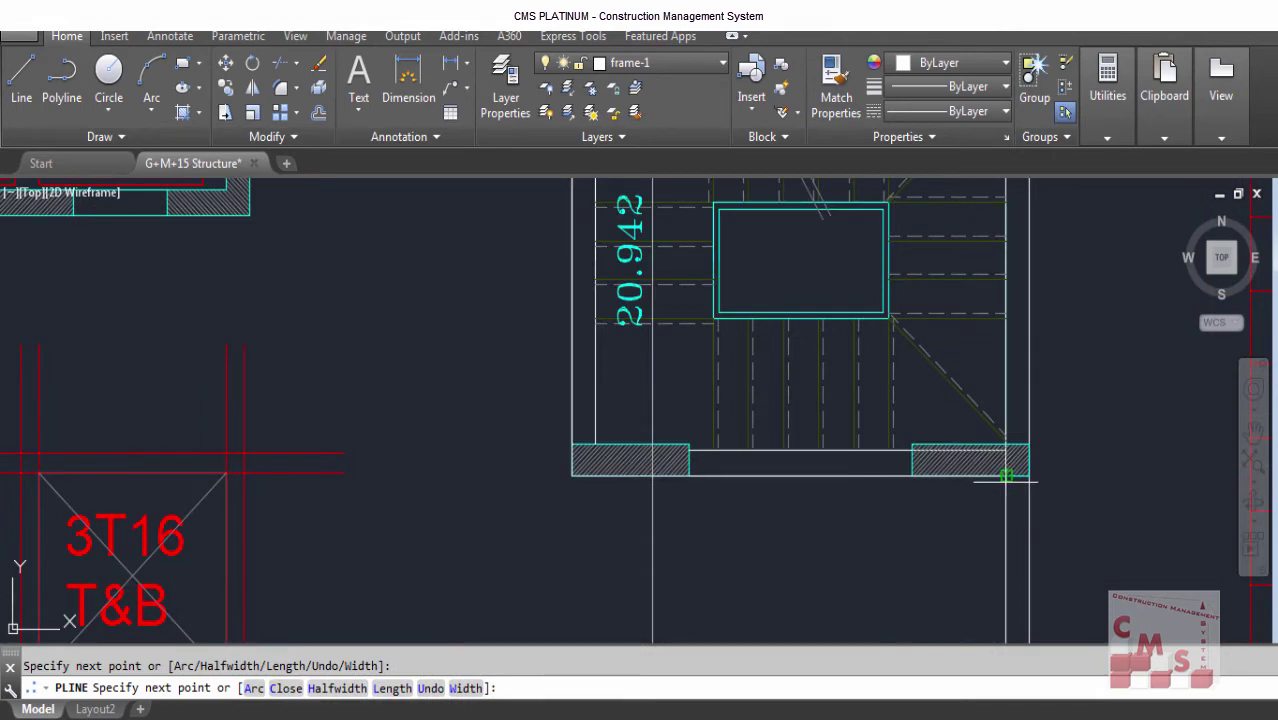
scroll(1006, 478, "down", 3)
scroll(970, 556, "up", 3)
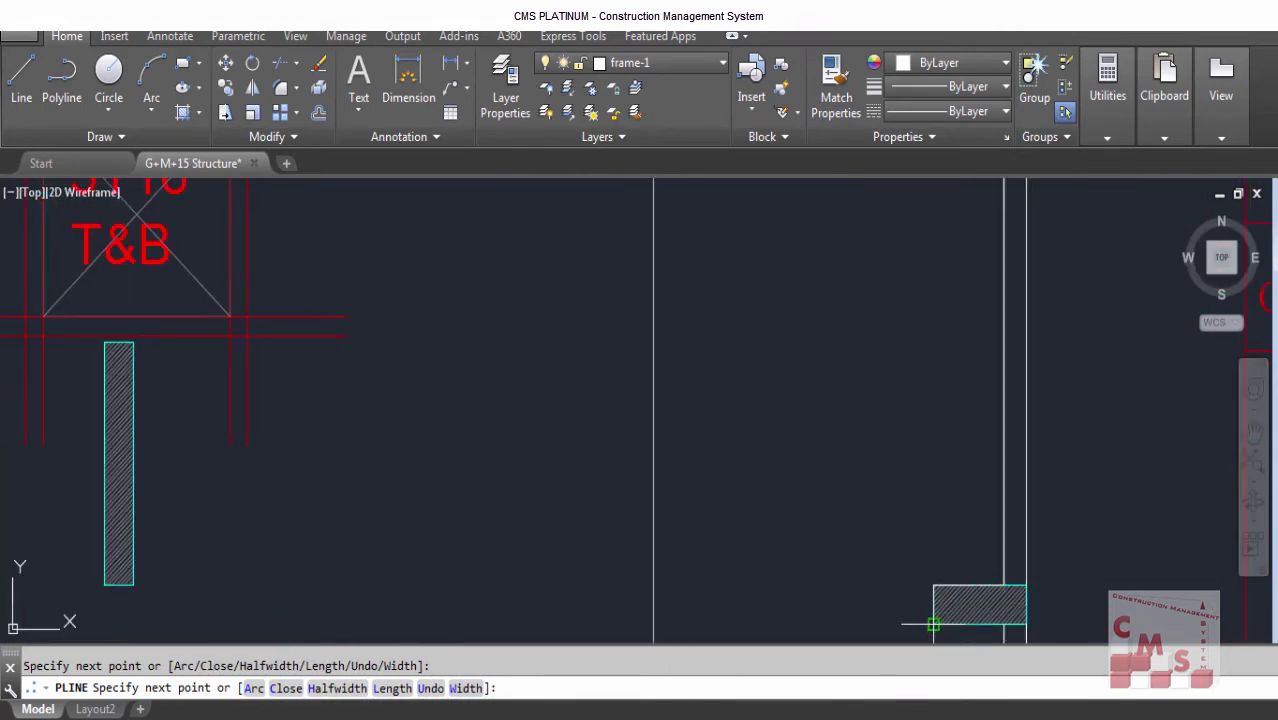
scroll(978, 466, "down", 3)
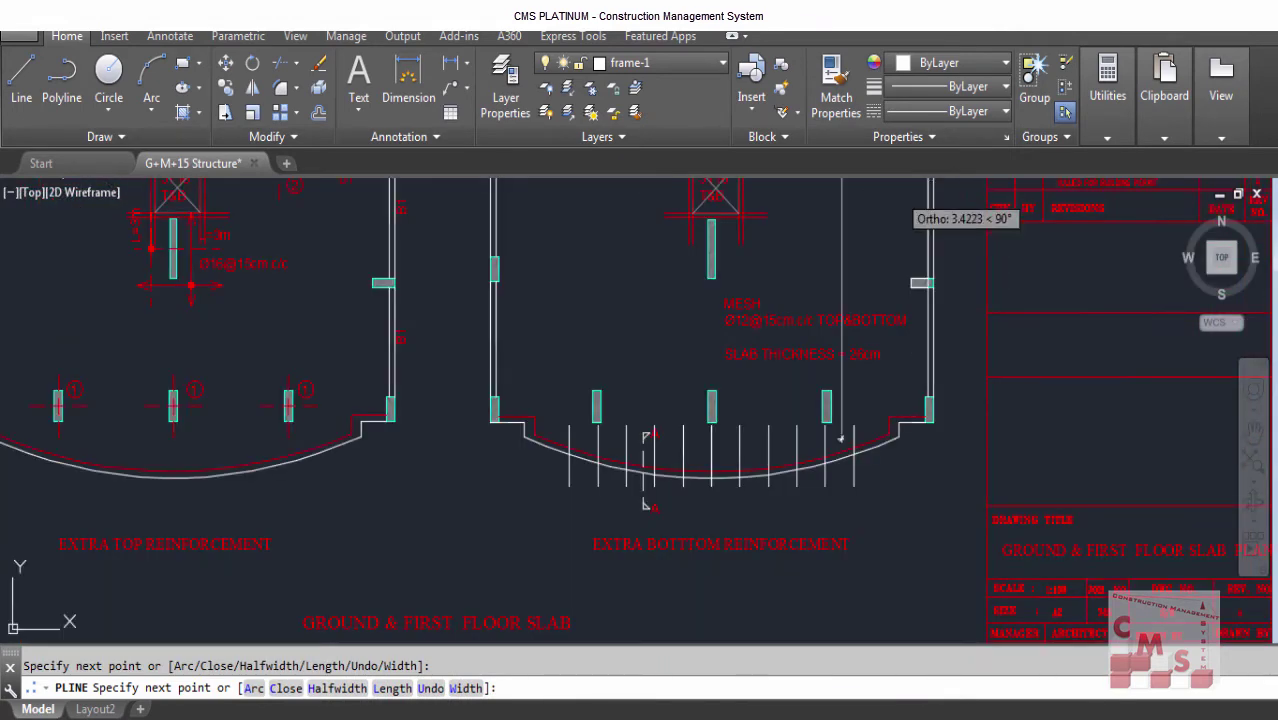
scroll(960, 300, "up", 4)
scroll(968, 515, "down", 1)
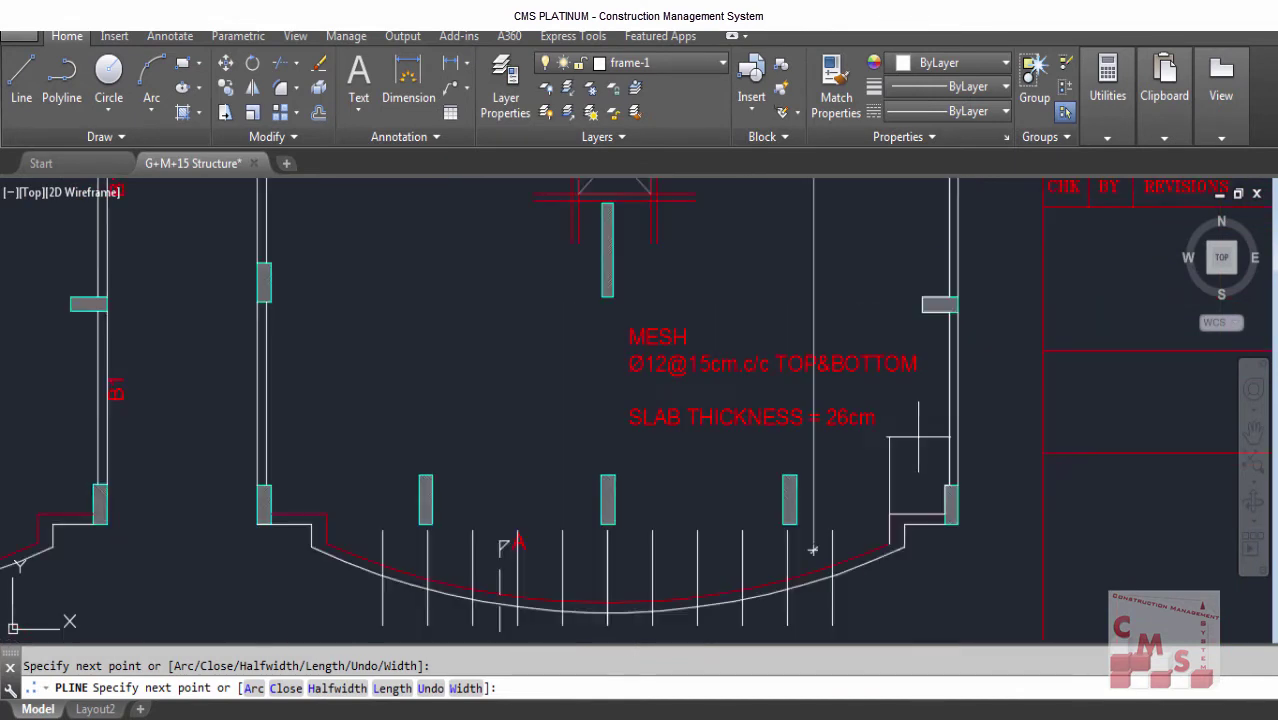
scroll(870, 605, "down", 2)
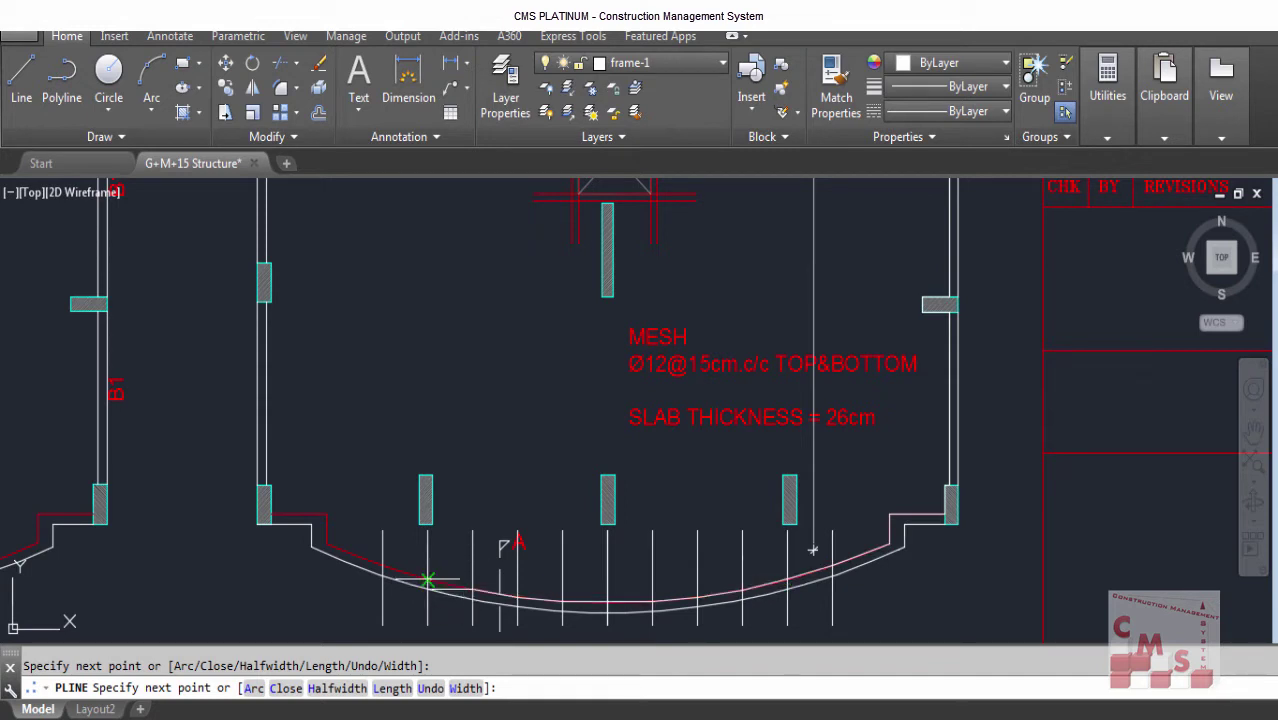
Add outline vertices at the slab edge corners and the column corner.
left_click(326, 514)
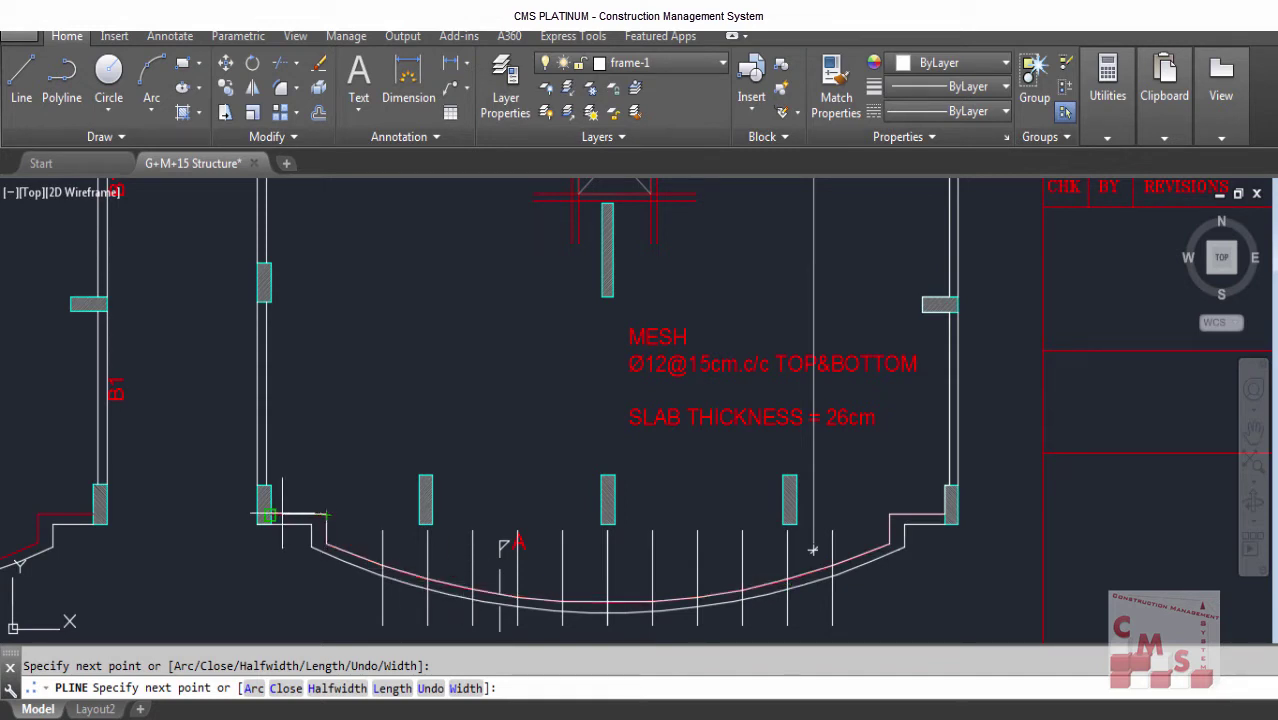
left_click(266, 513)
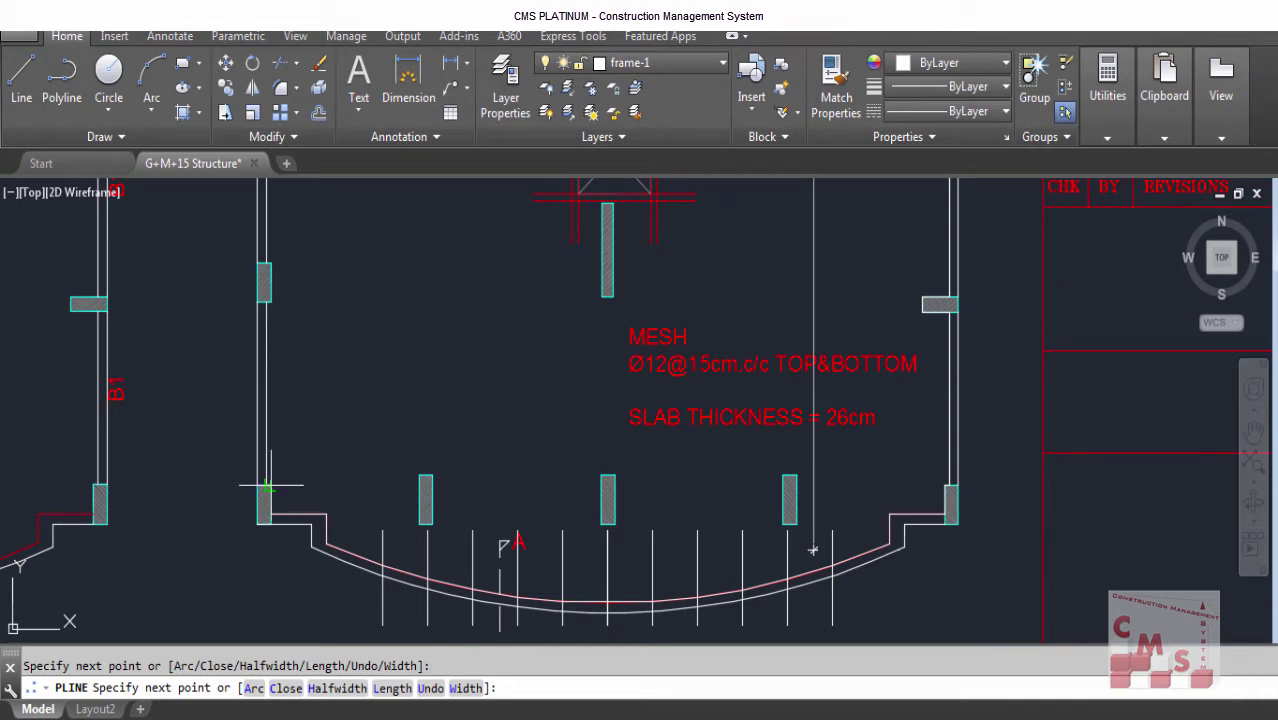
scroll(263, 487, "down", 5)
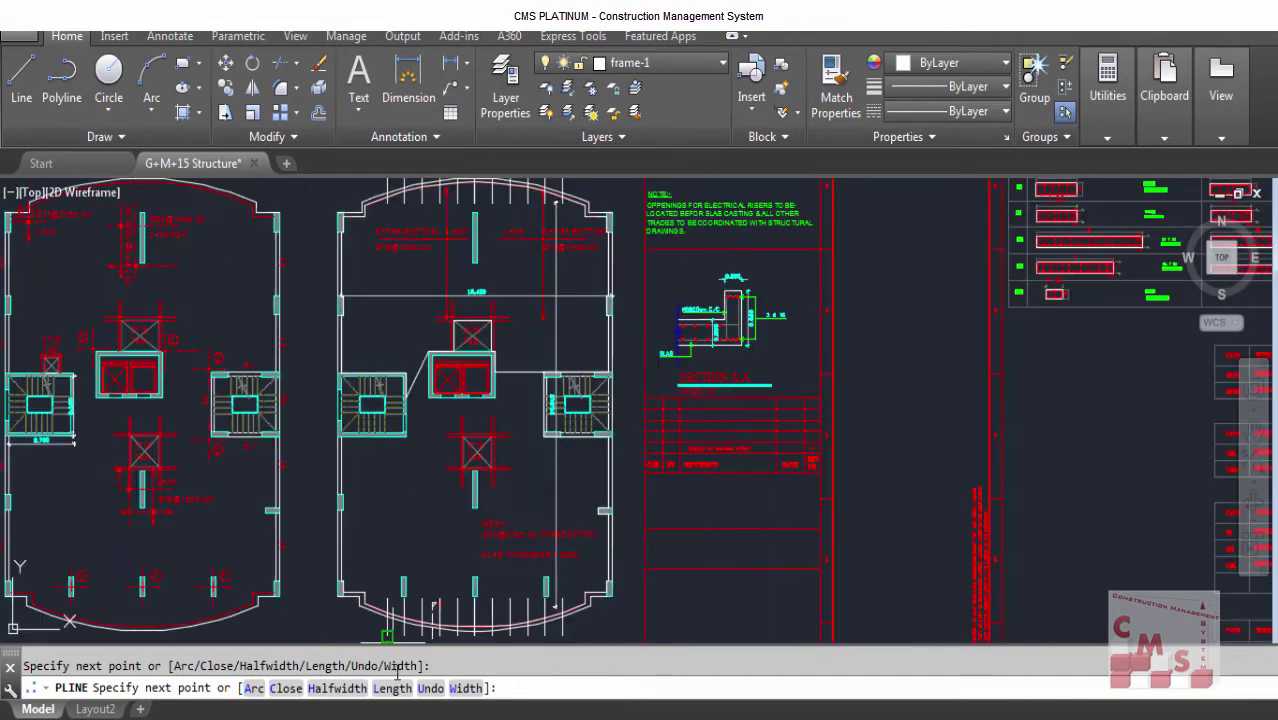
scroll(345, 500, "up", 8)
left_click(373, 300)
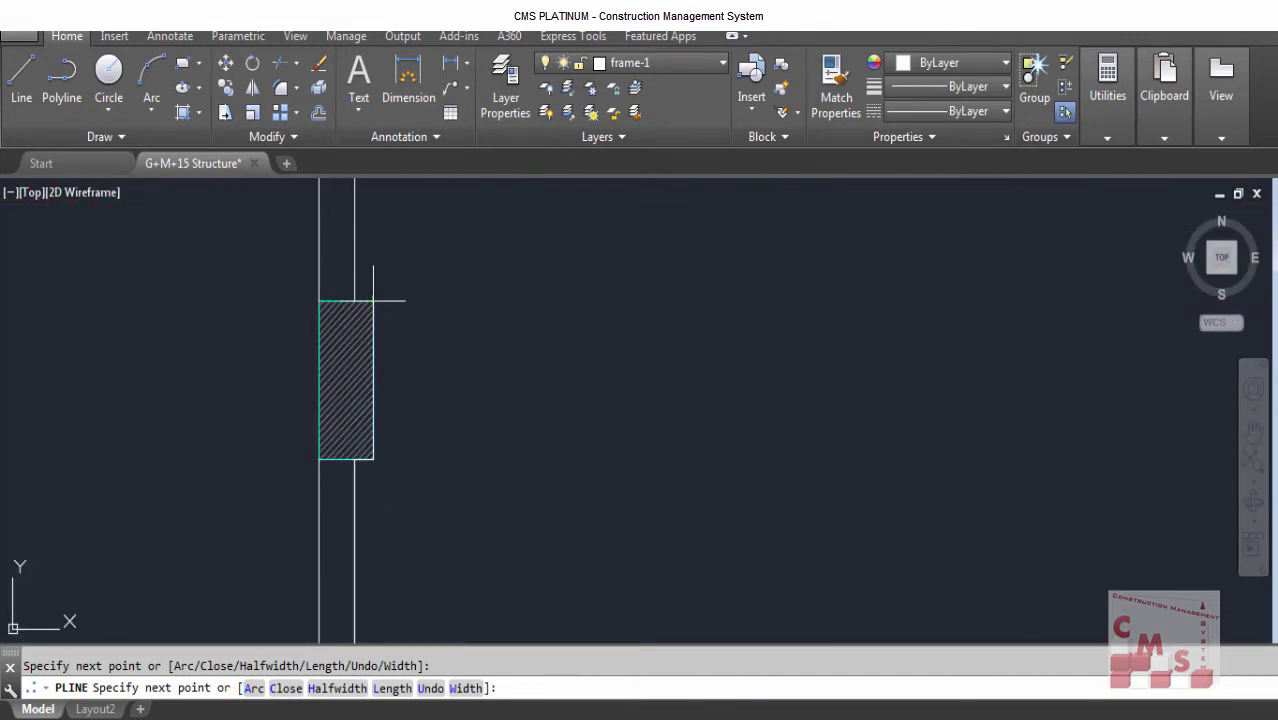
scroll(475, 534, "down", 4)
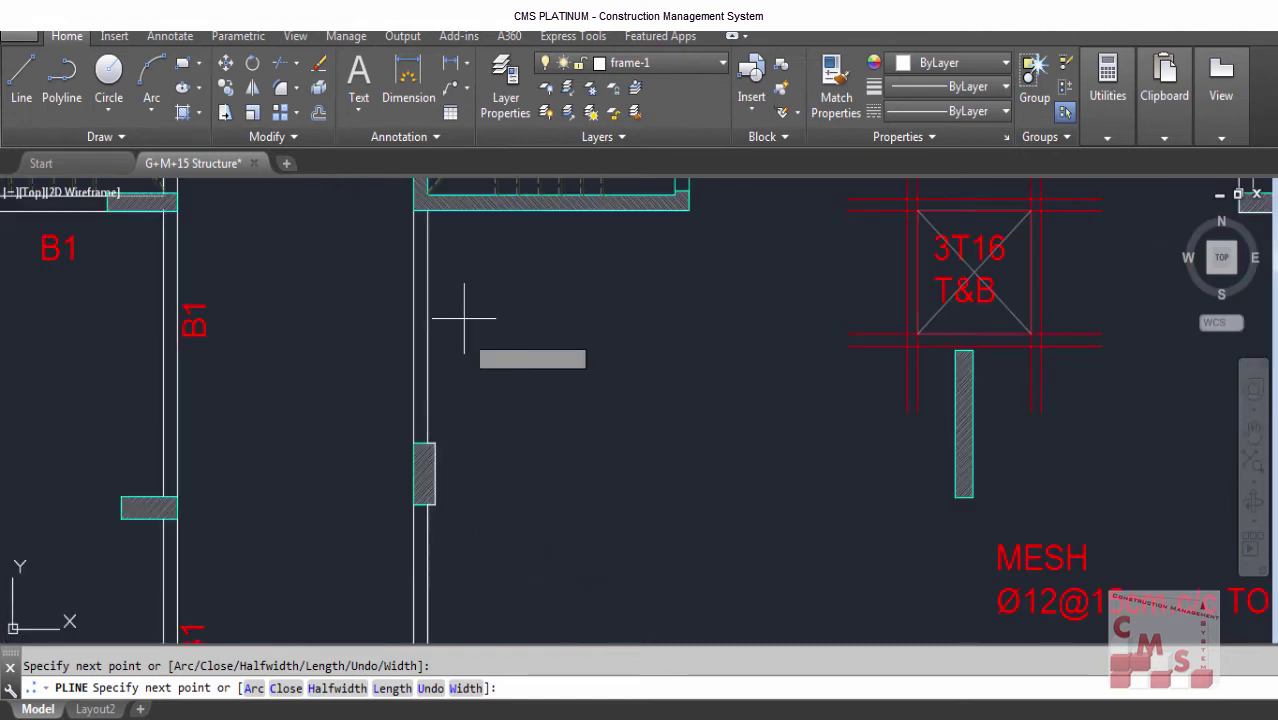
scroll(447, 184, "up", 5)
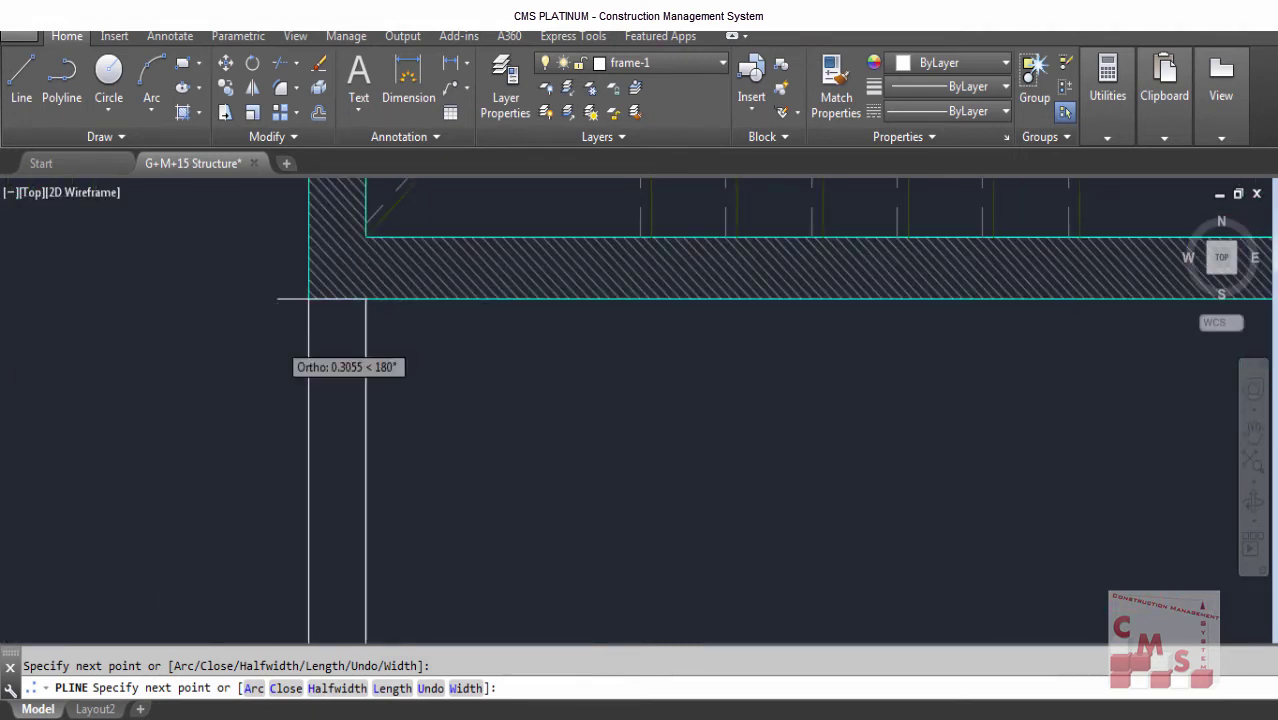
scroll(285, 360, "down", 2)
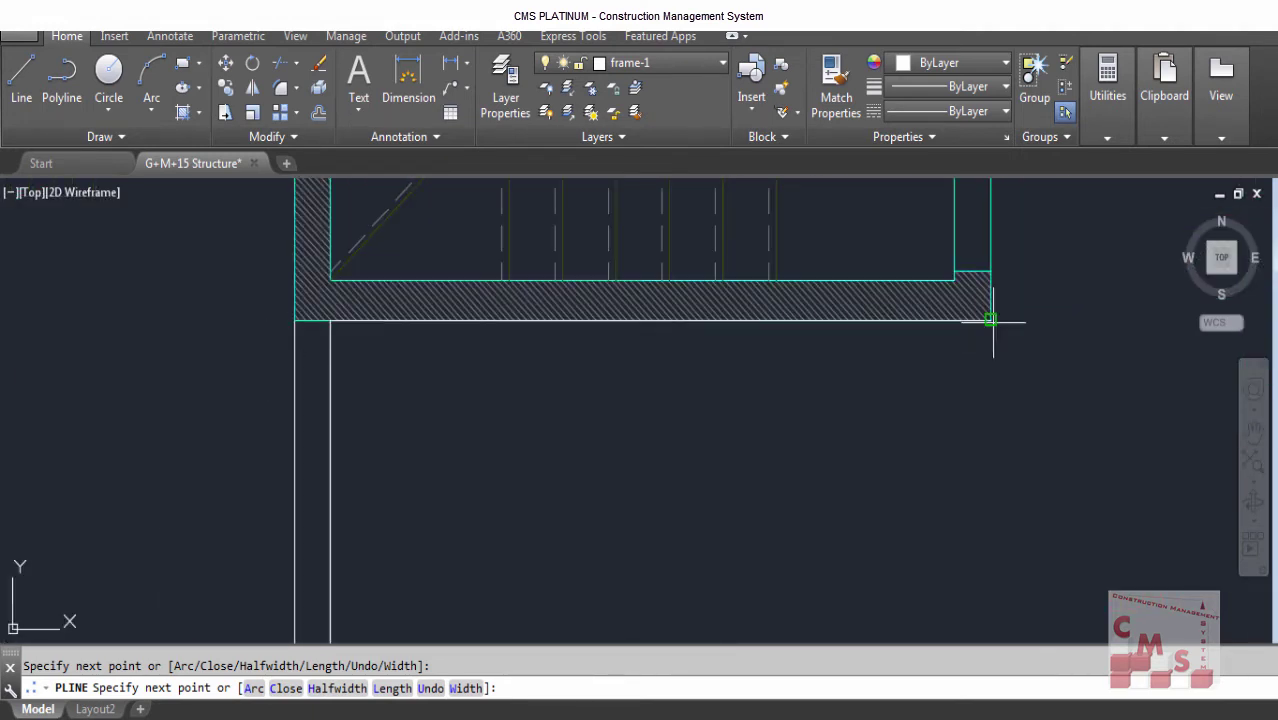
scroll(892, 370, "down", 3)
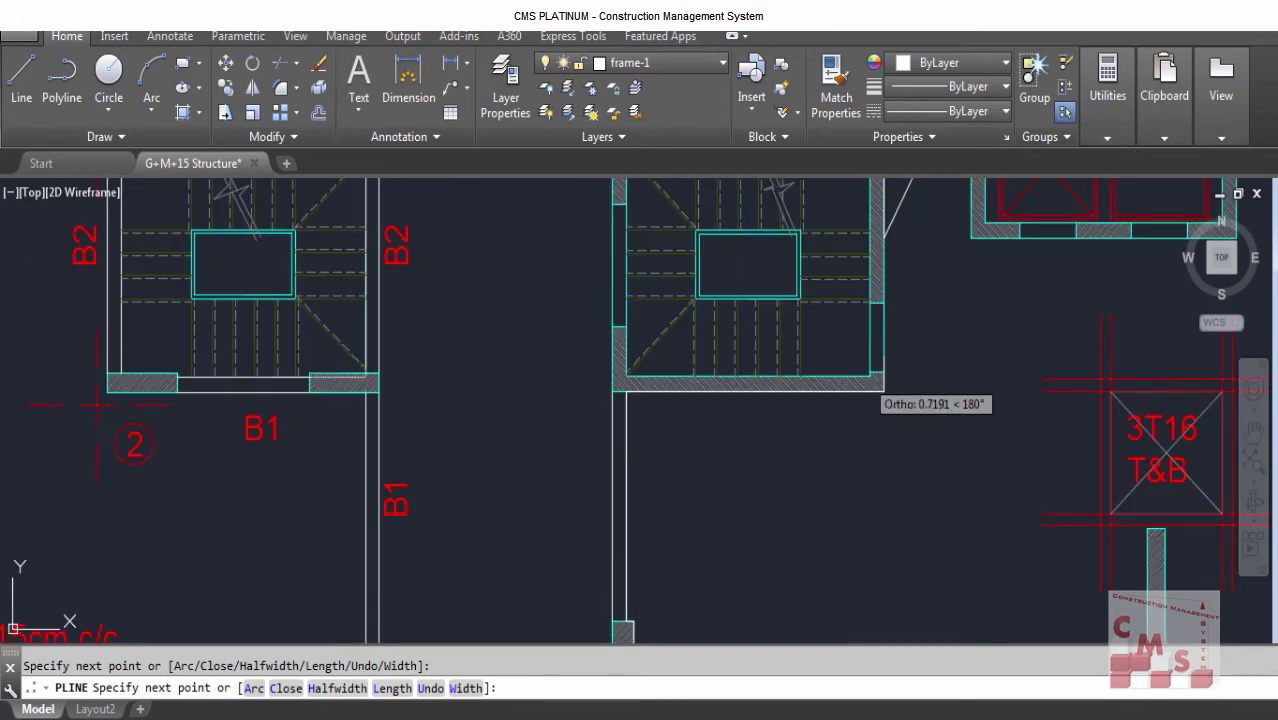
scroll(870, 385, "up", 2)
scroll(793, 354, "down", 2)
Close the outline at the lift and right stair corners and finish the polyline.
left_click(866, 210)
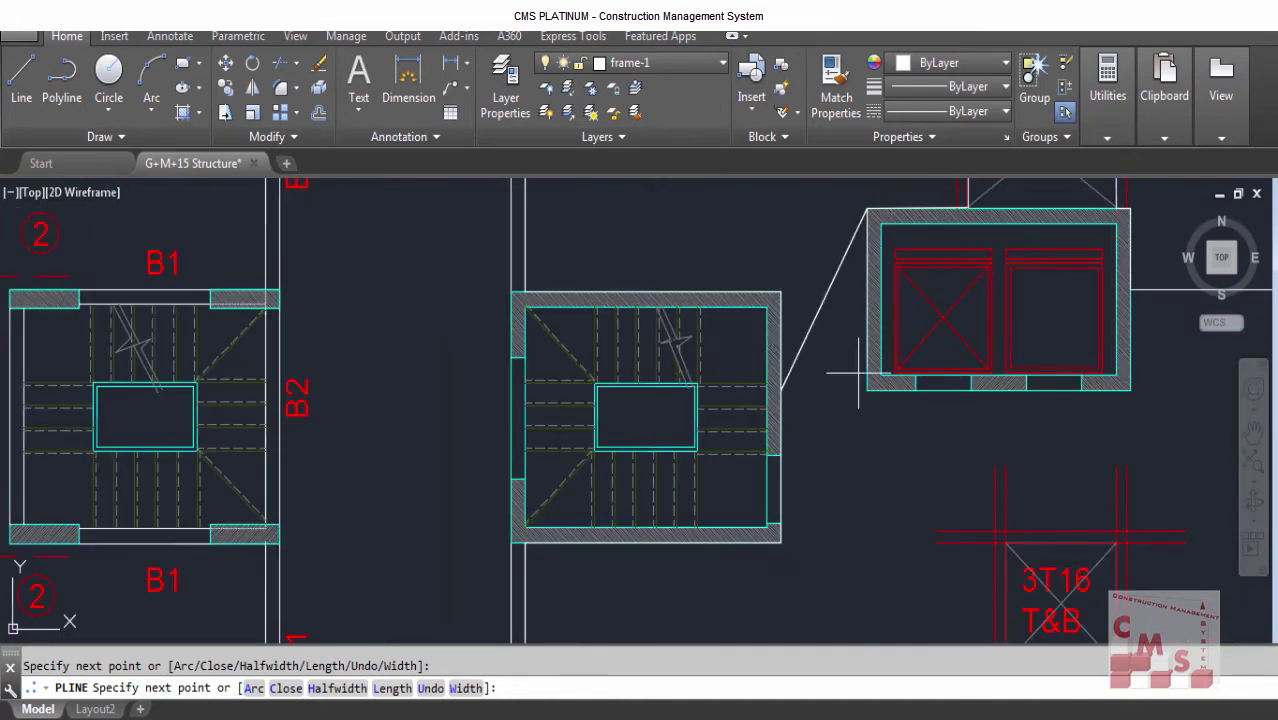
scroll(952, 399, "down", 2)
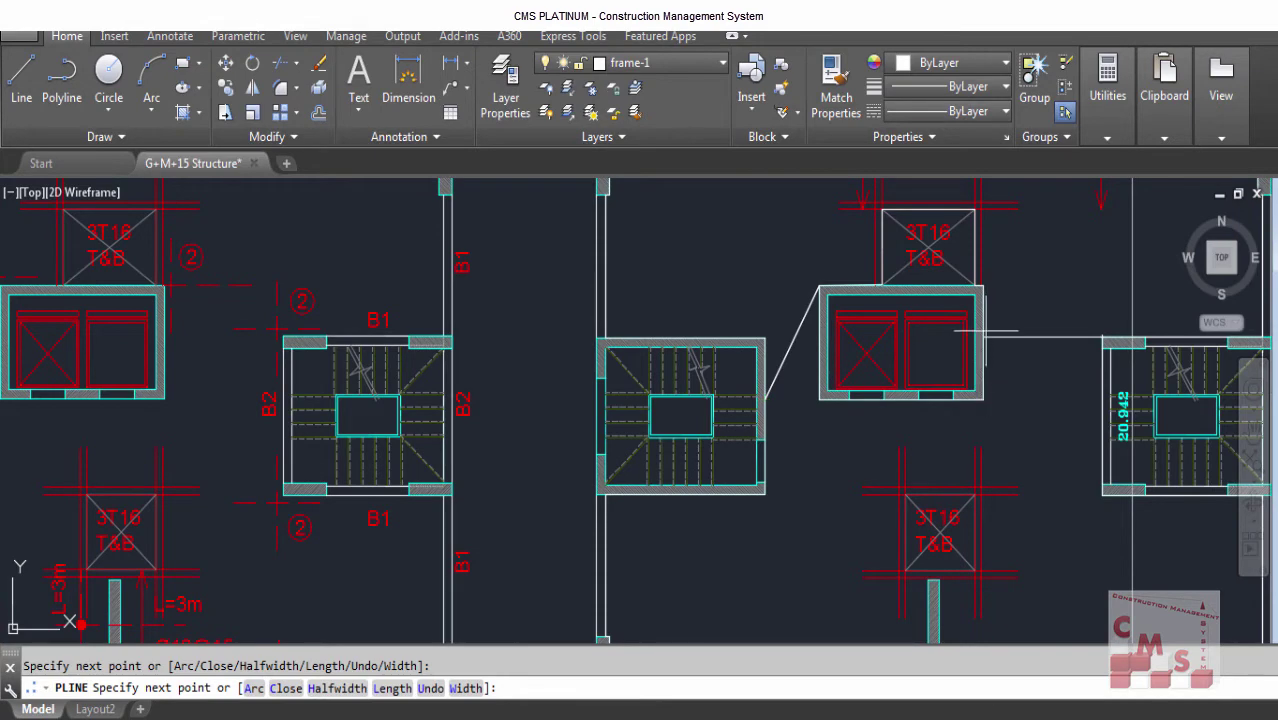
left_click(1102, 339)
key("Return")
scroll(1000, 360, "down", 3)
scroll(750, 368, "up", 1)
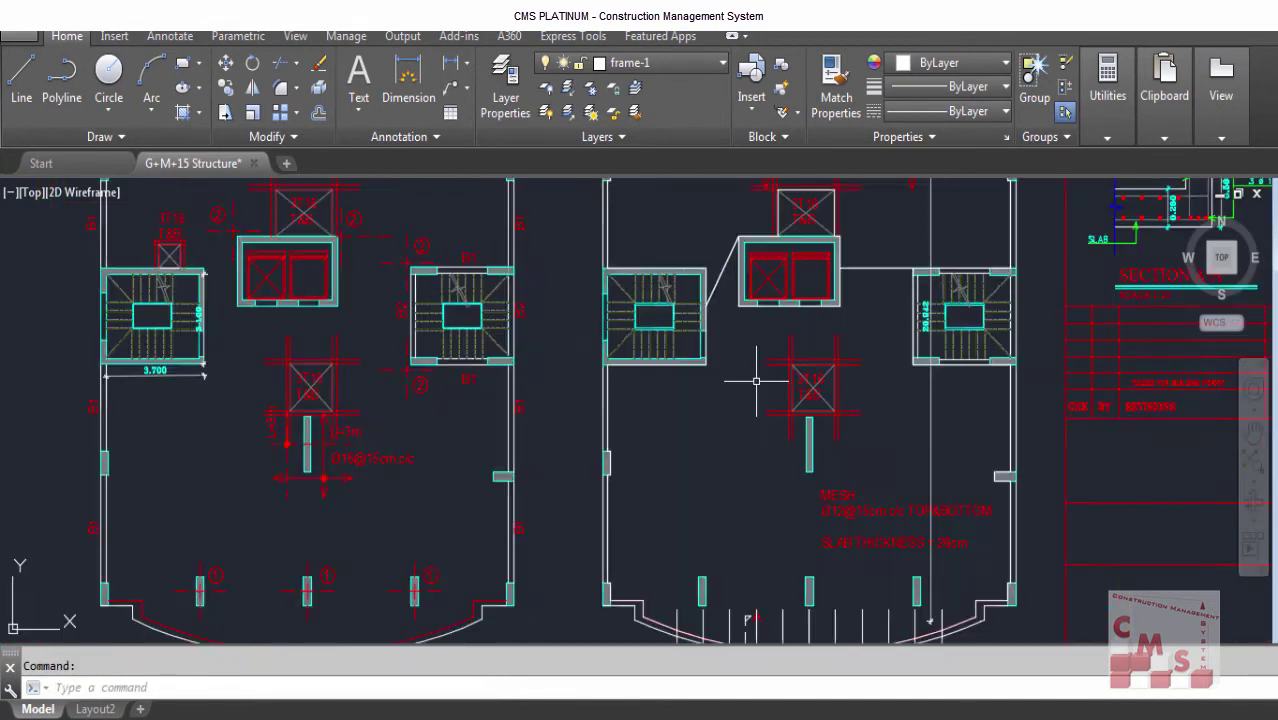
Draw a short extra polyline from the lift corner toward the 3T16 column, then delete it.
key("Return")
scroll(760, 257, "up", 3)
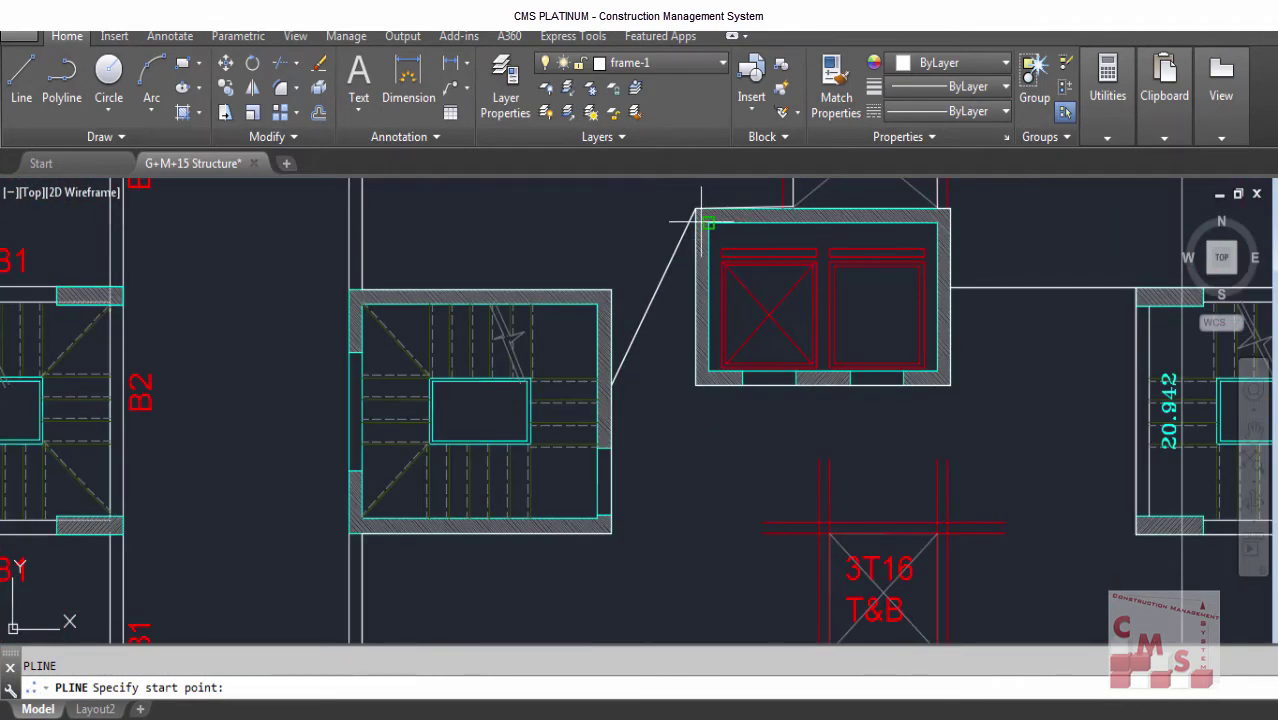
left_click(696, 380)
scroll(696, 380, "down", 2)
left_click(696, 212)
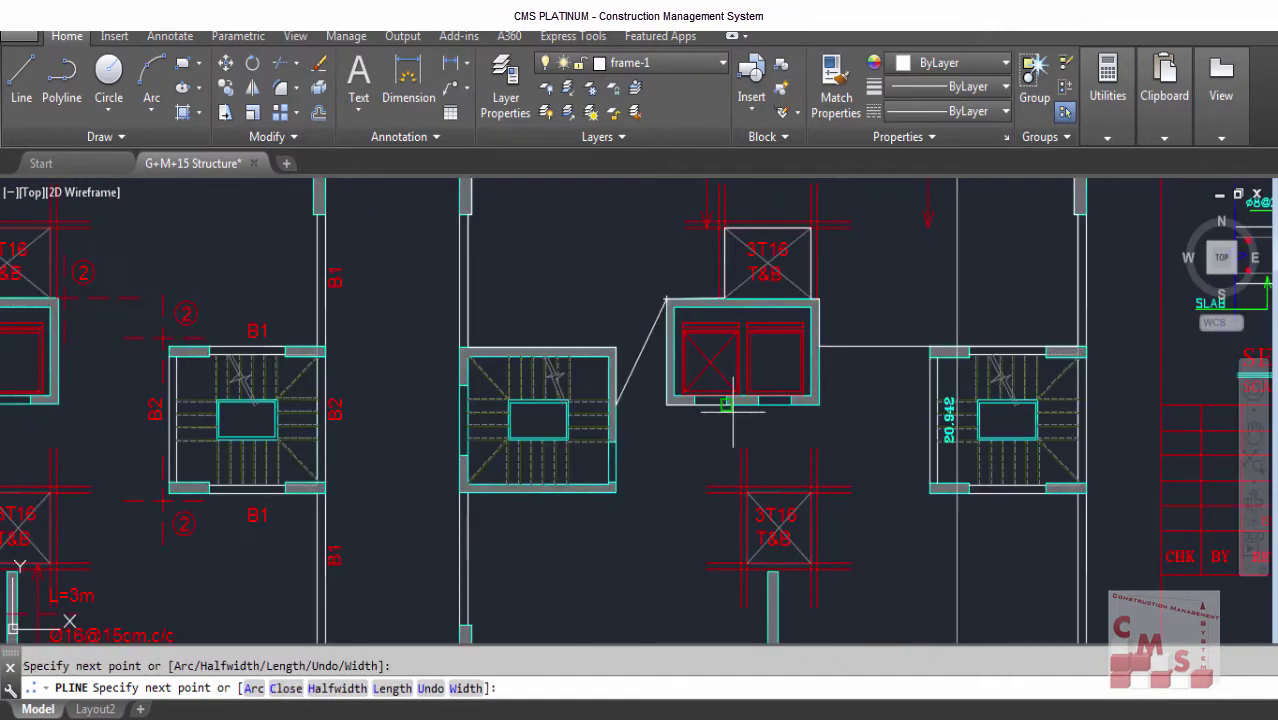
key("Return")
scroll(787, 372, "down", 2)
scroll(732, 283, "up", 2)
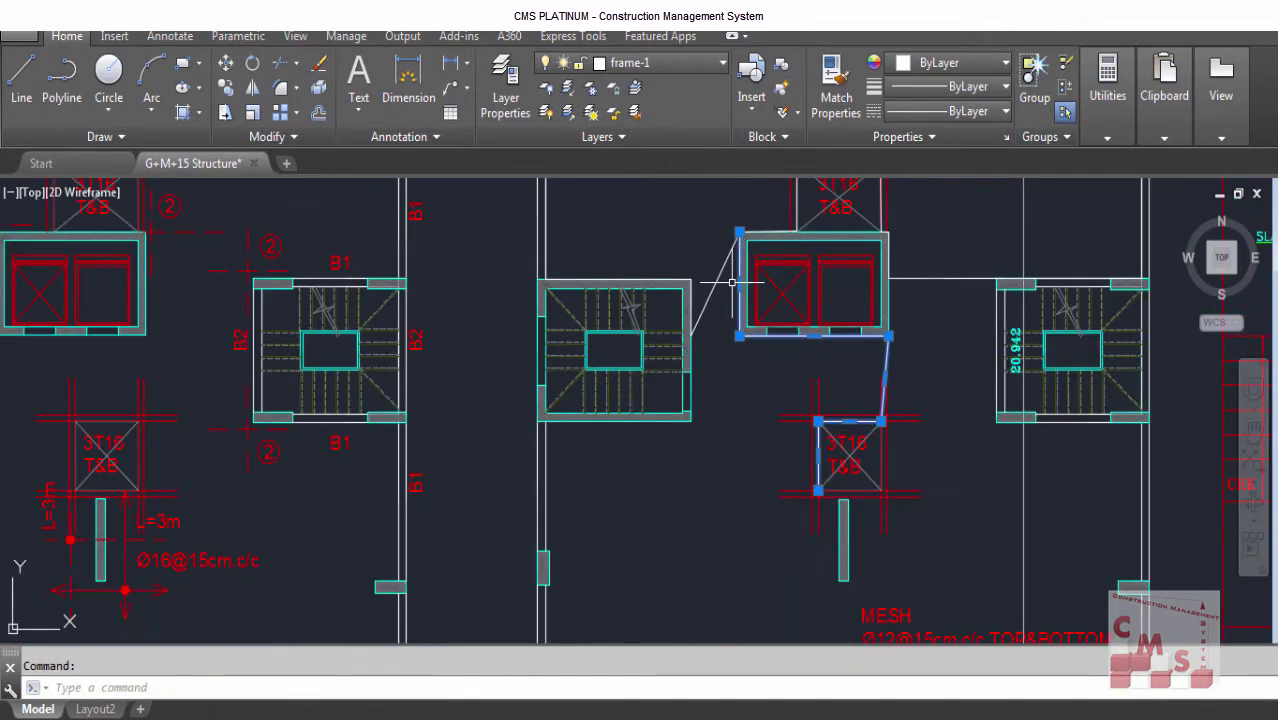
scroll(732, 288, "down", 2)
key("Delete")
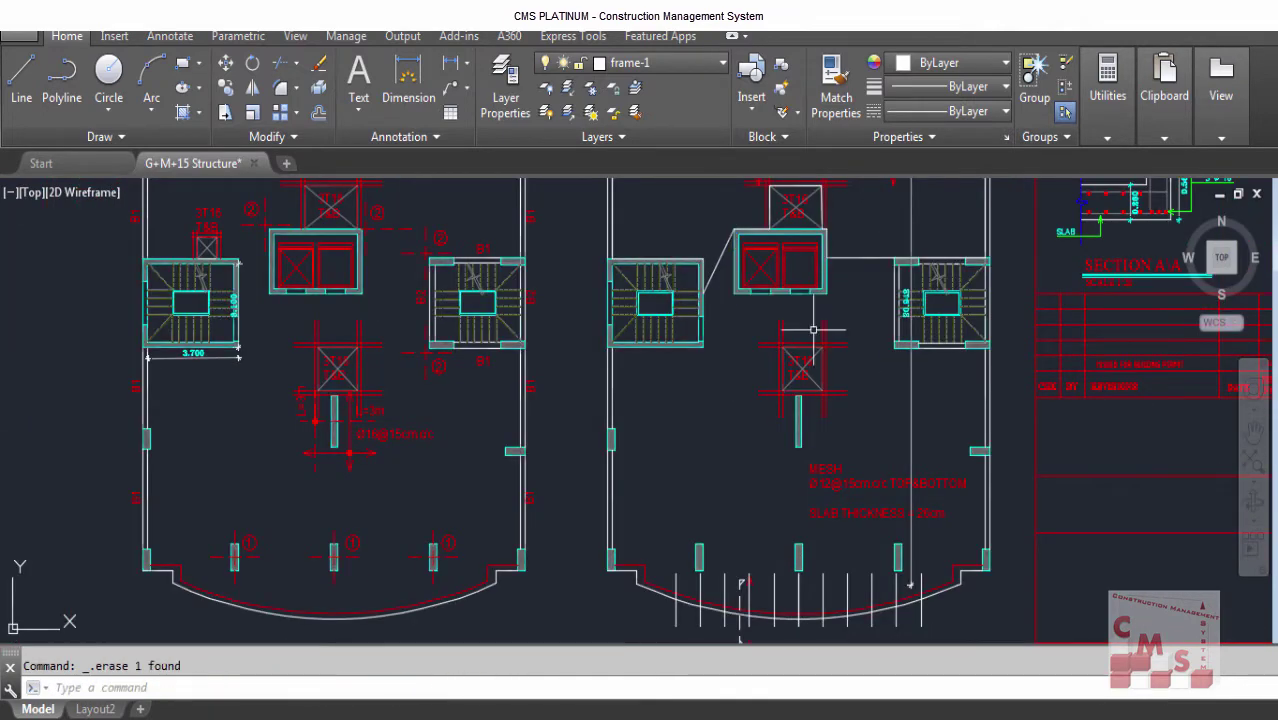
scroll(750, 365, "down", 2)
scroll(750, 305, "up", 2)
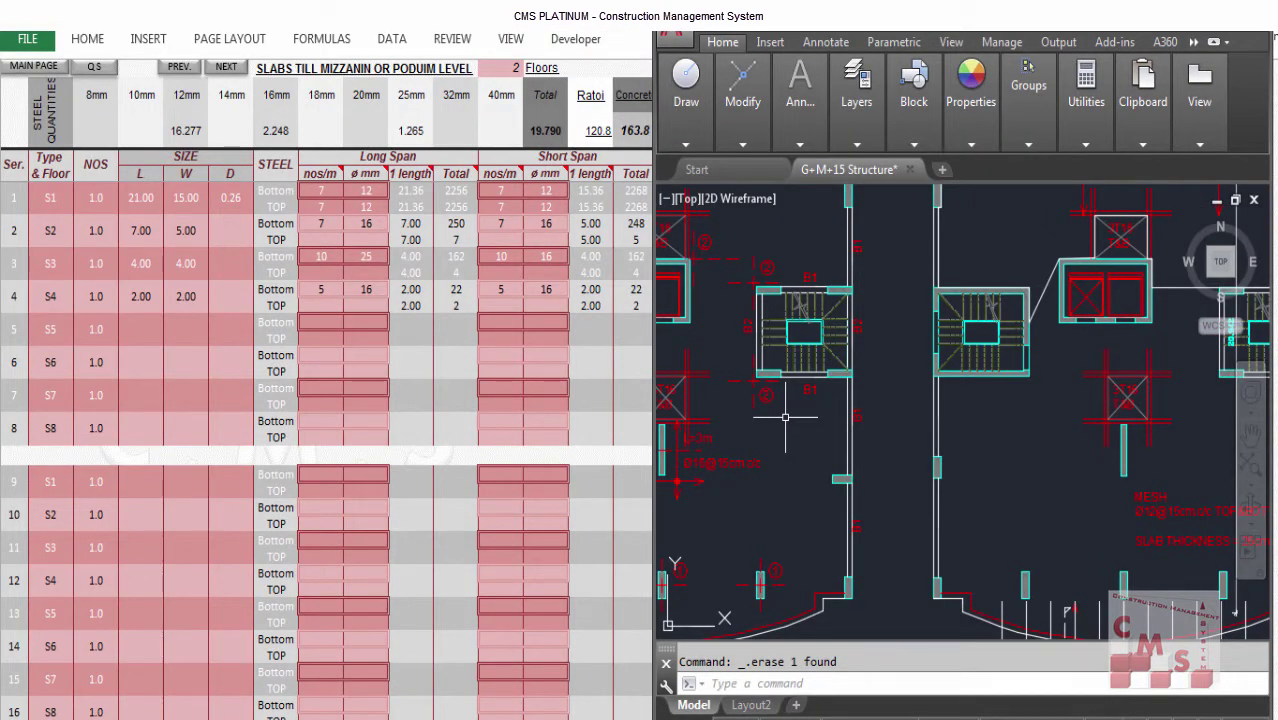
Pan the drawing to show both towers and bring the Excel slabs sheet forward.
left_click(1030, 440)
scroll(940, 430, "down", 2)
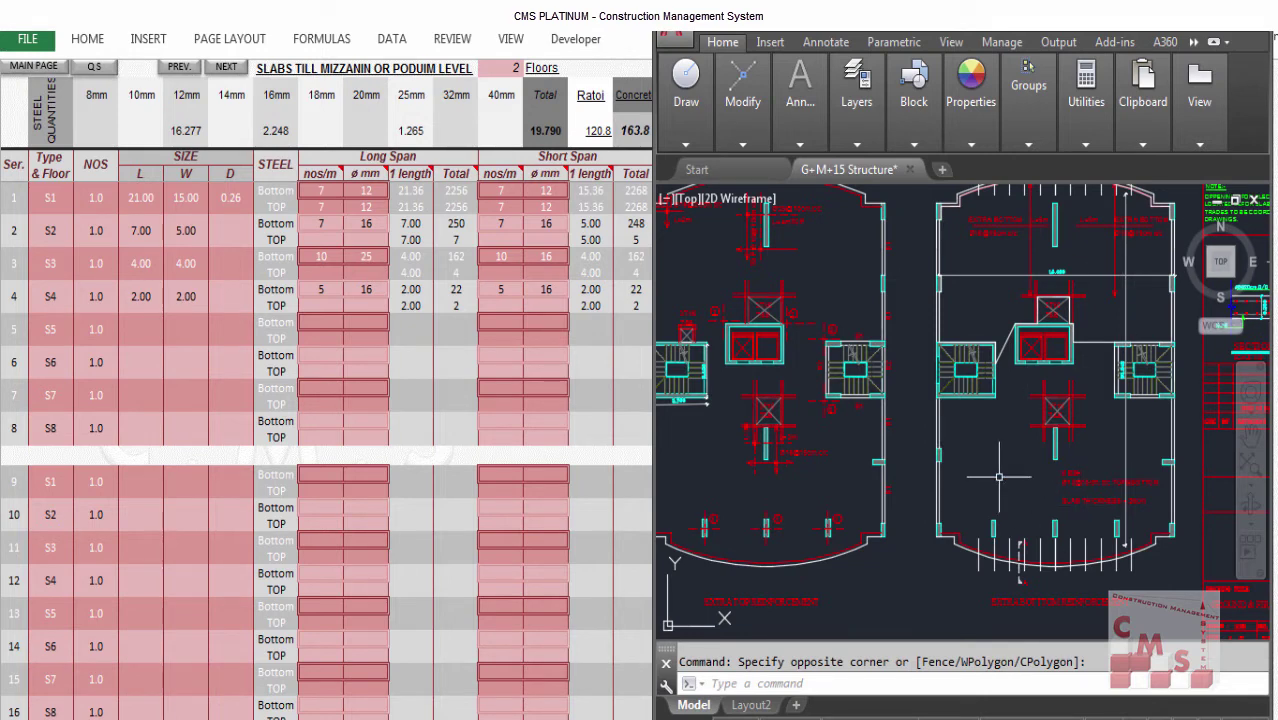
left_click_drag(998, 460, 966, 524)
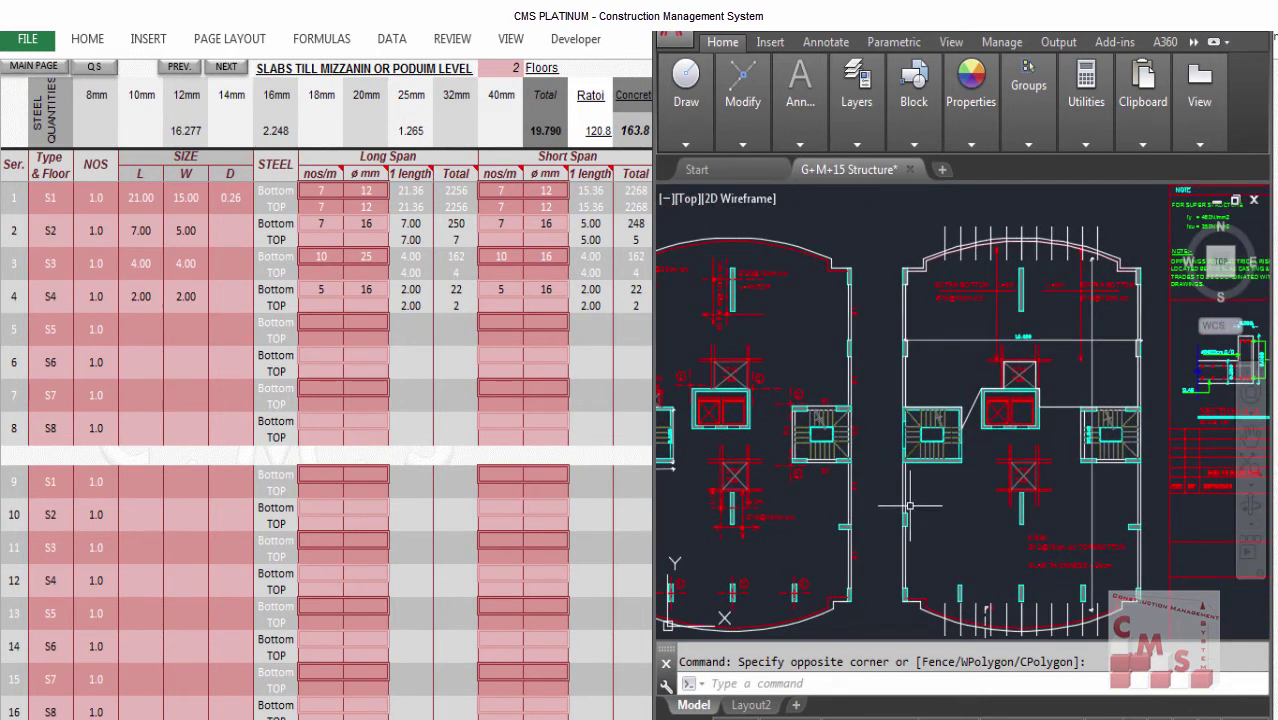
key("alt+Tab")
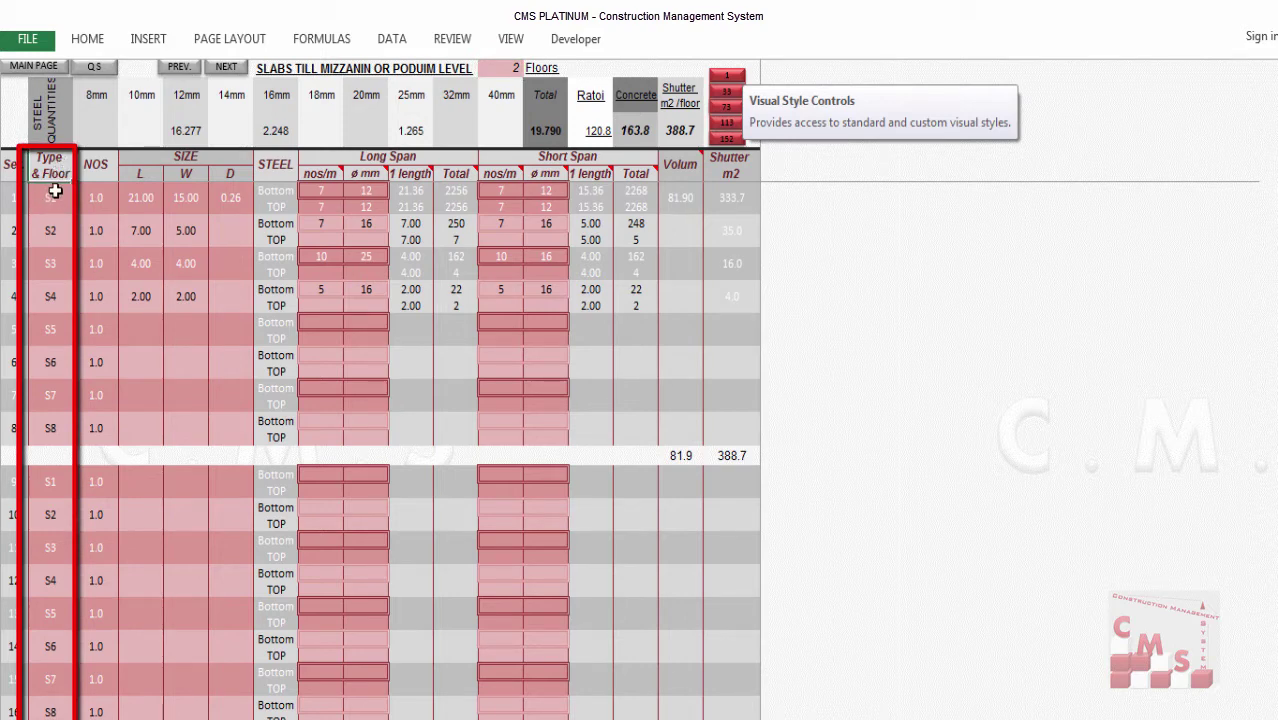
Review the slab type entries S1, S4 and S6 and their count cells.
left_click(50, 360)
left_click(50, 200)
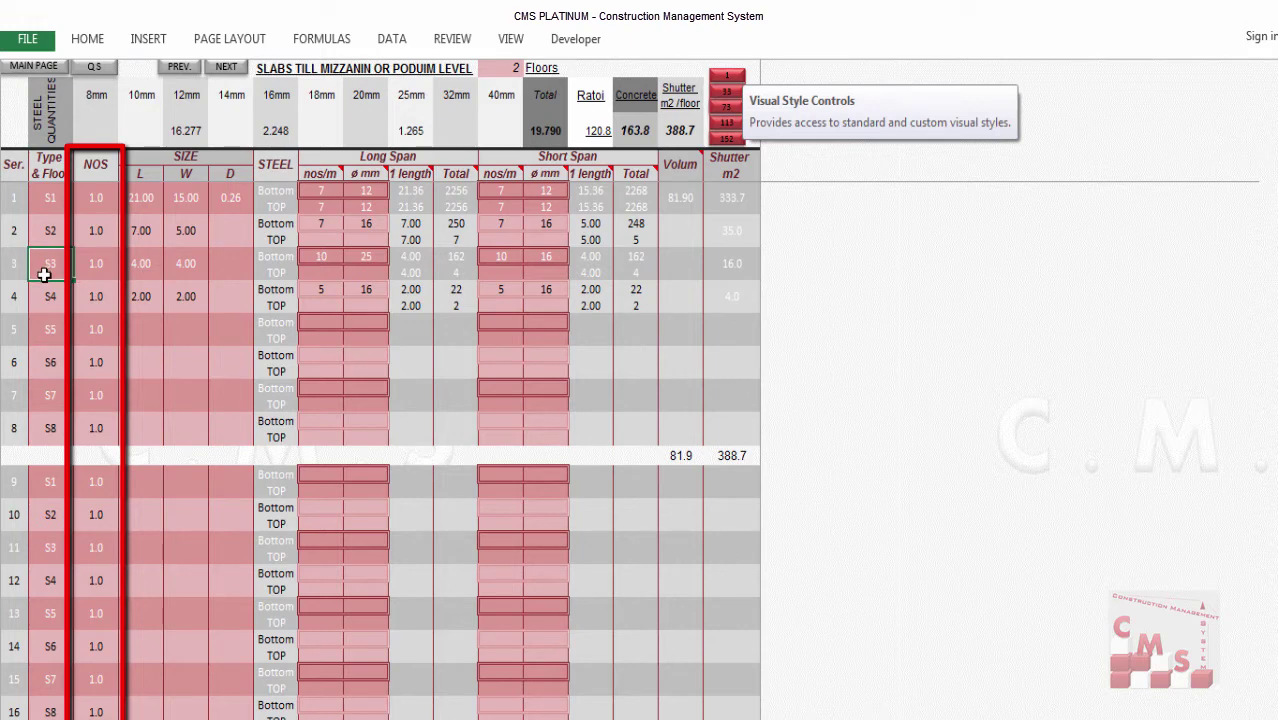
left_click(46, 290)
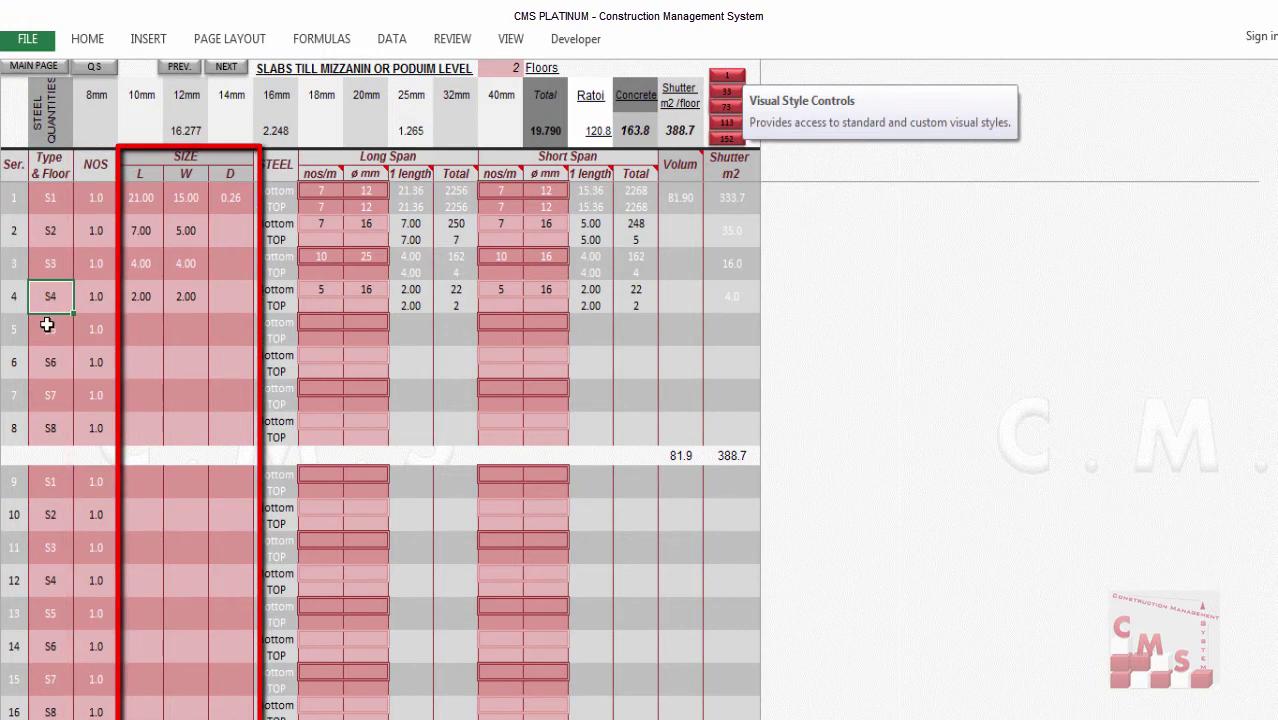
left_click(100, 200)
left_click(102, 233)
left_click(98, 265)
left_click(96, 305)
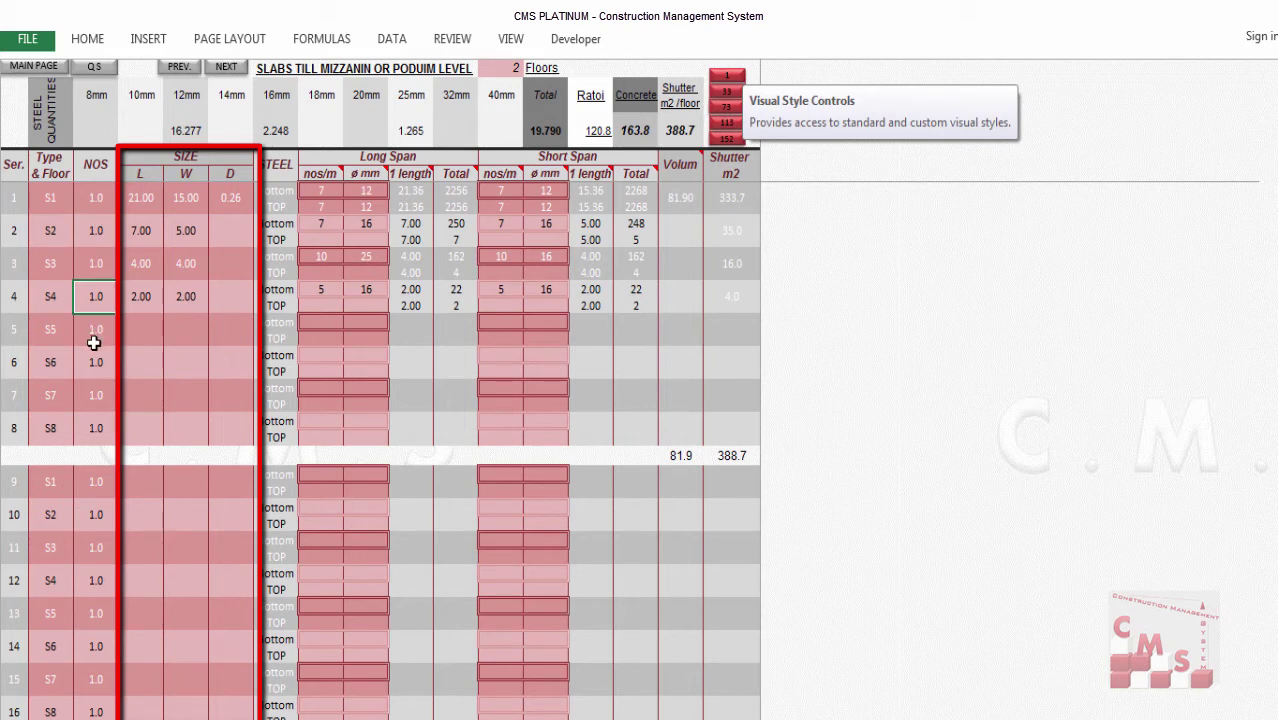
Check S1's dimensions against the drawing and correct its width from 15.00 to 15.40.
left_click(140, 196)
left_click(185, 196)
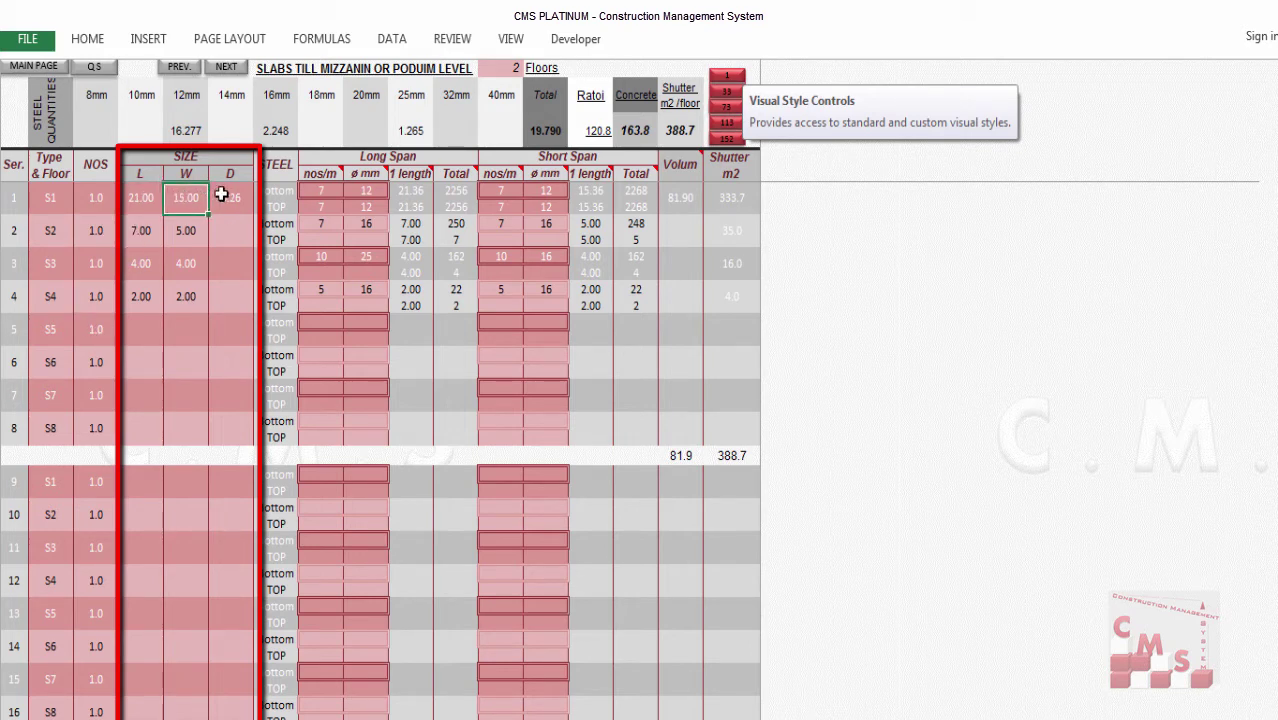
left_click(227, 195)
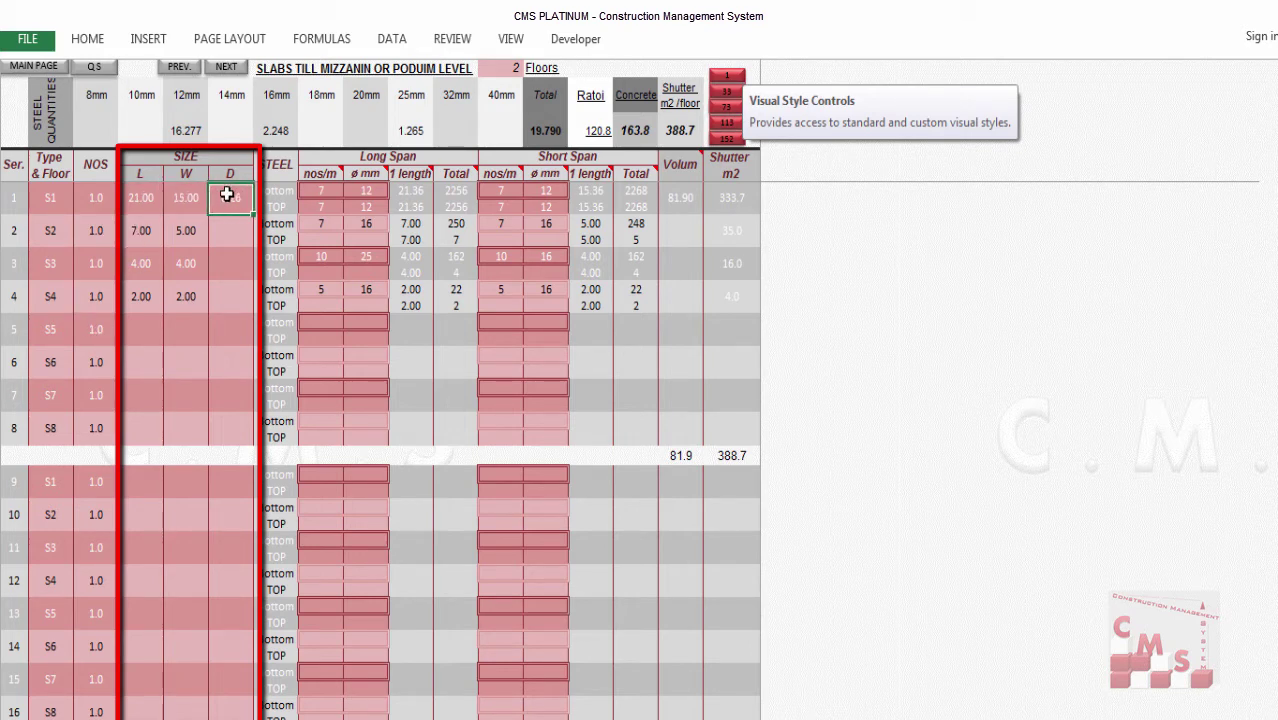
left_click(148, 196)
left_click(185, 197)
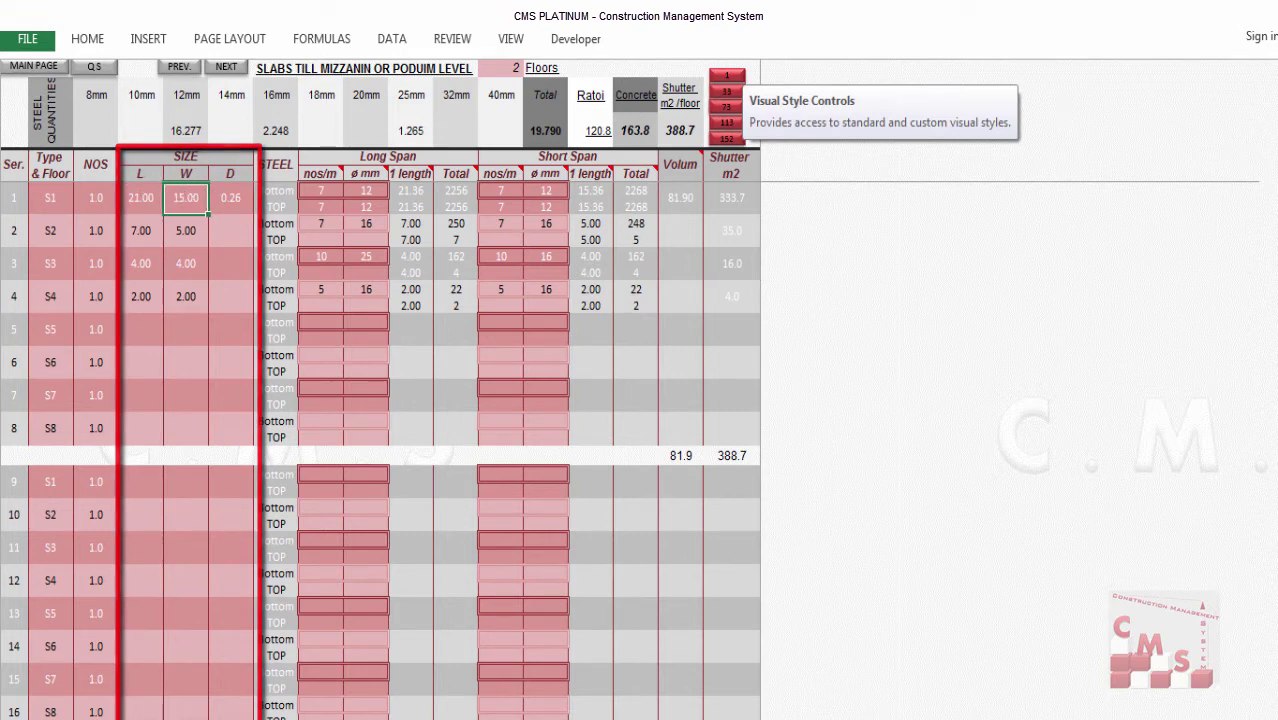
key("alt+Tab")
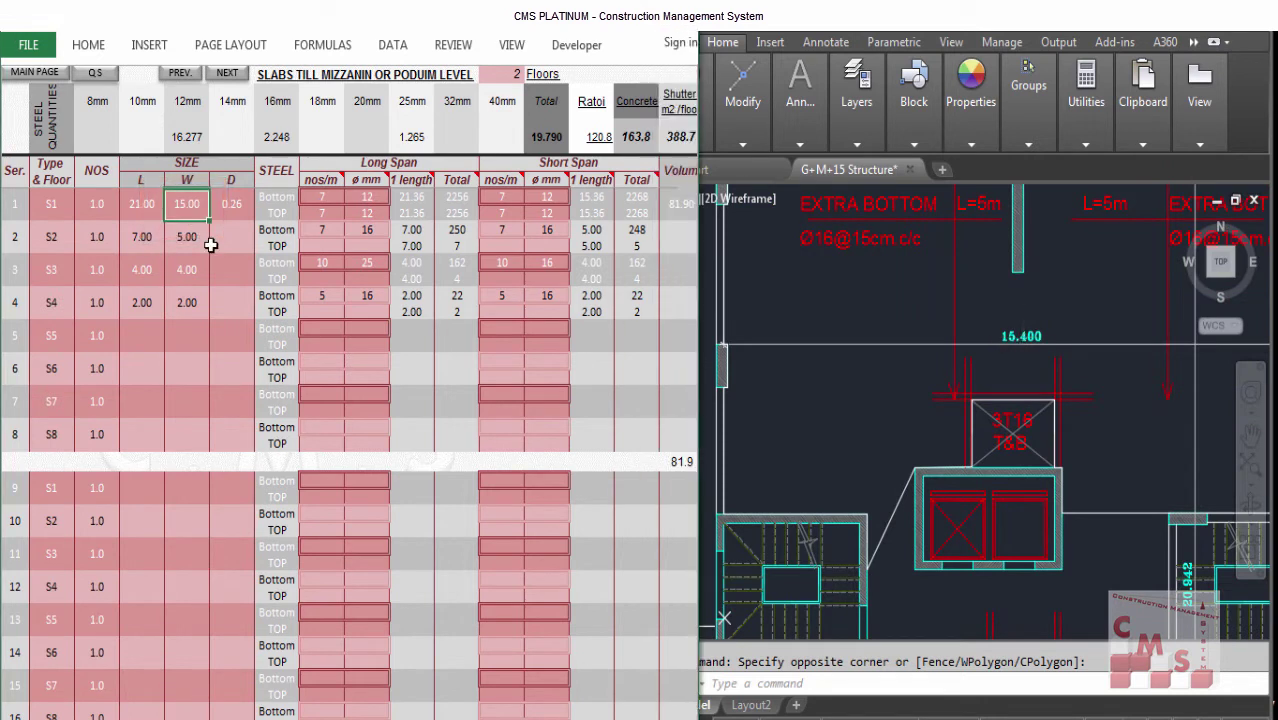
type("1")
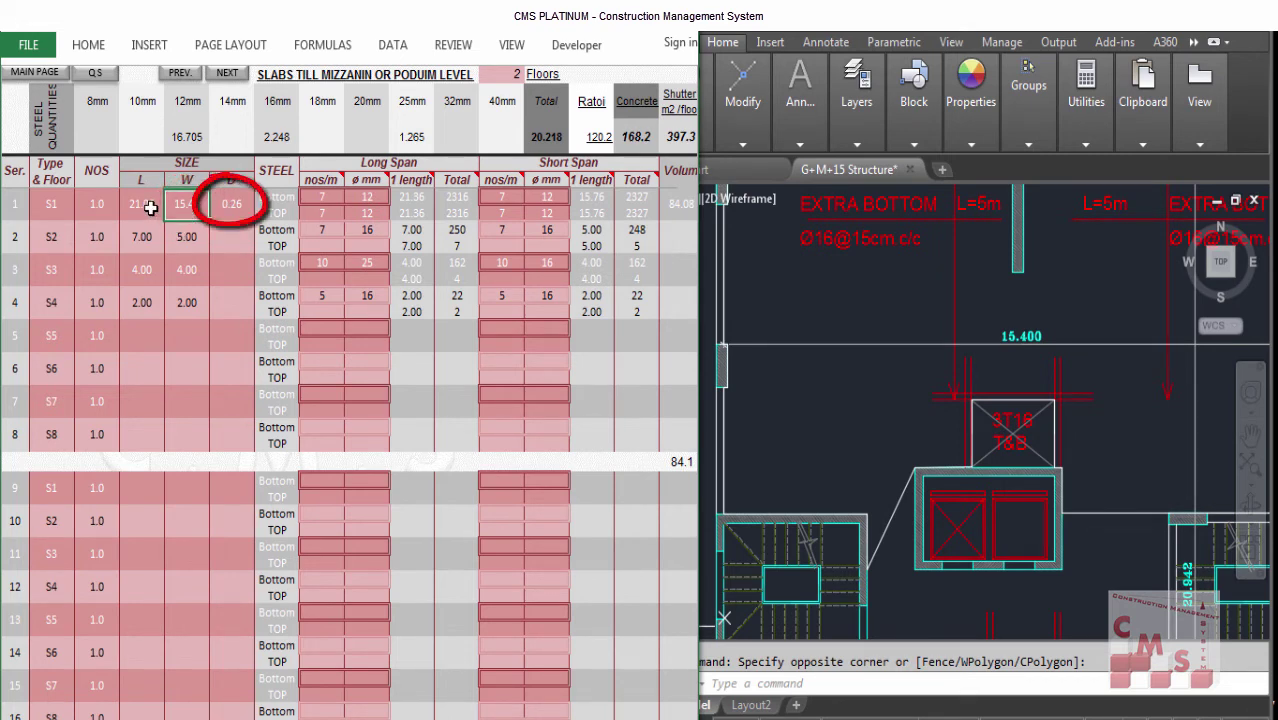
left_click(149, 207)
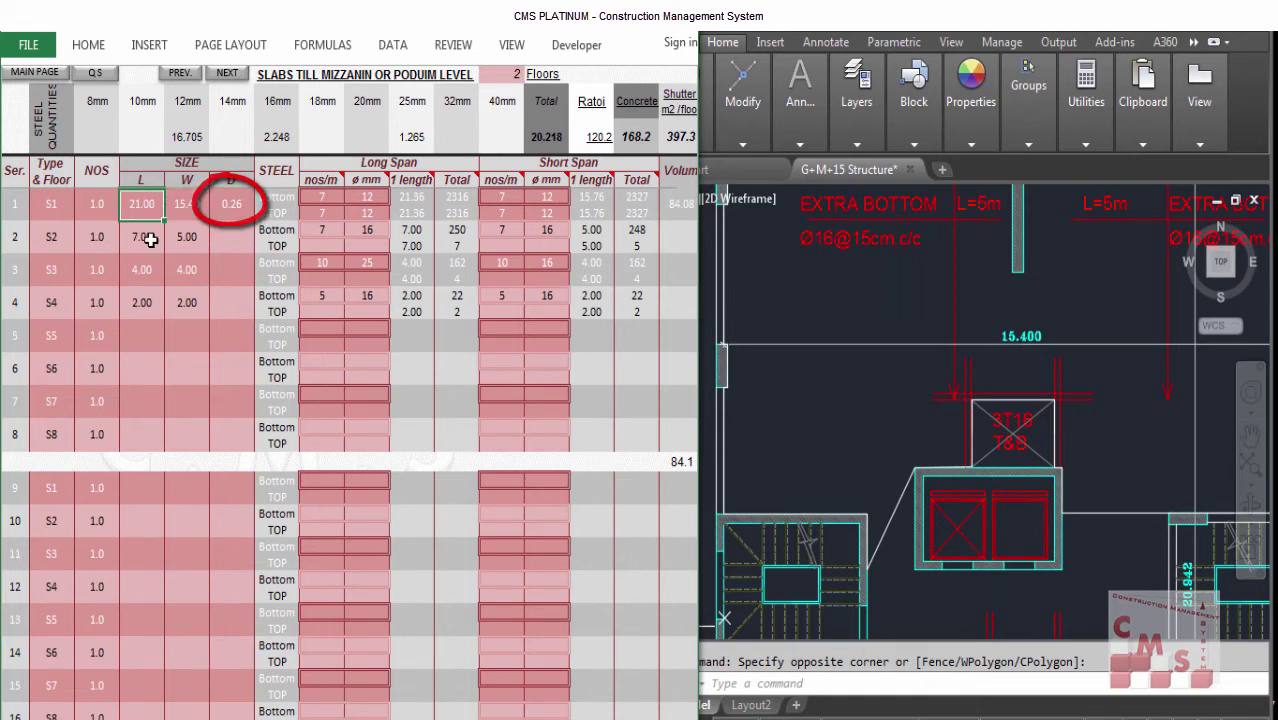
left_click(227, 210)
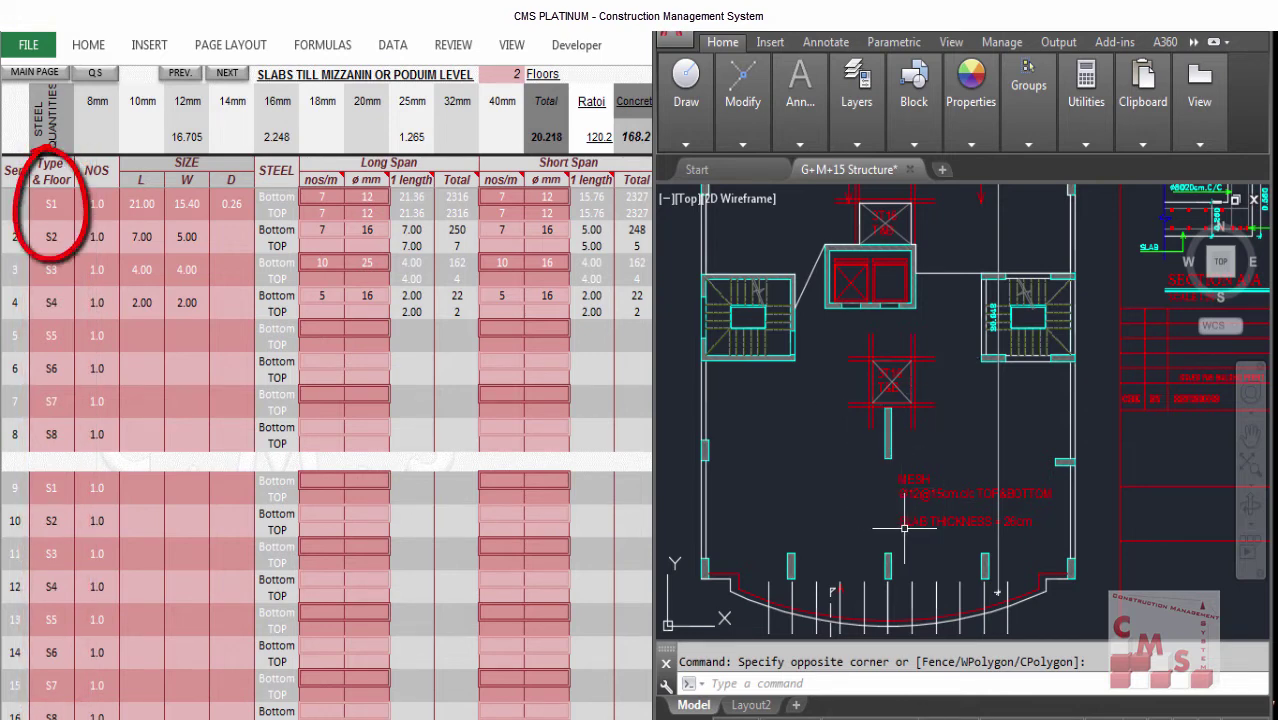
Relabel the first slab row's type from S1 to 'flat slab'.
key("alt+Tab")
key("BackSpace")
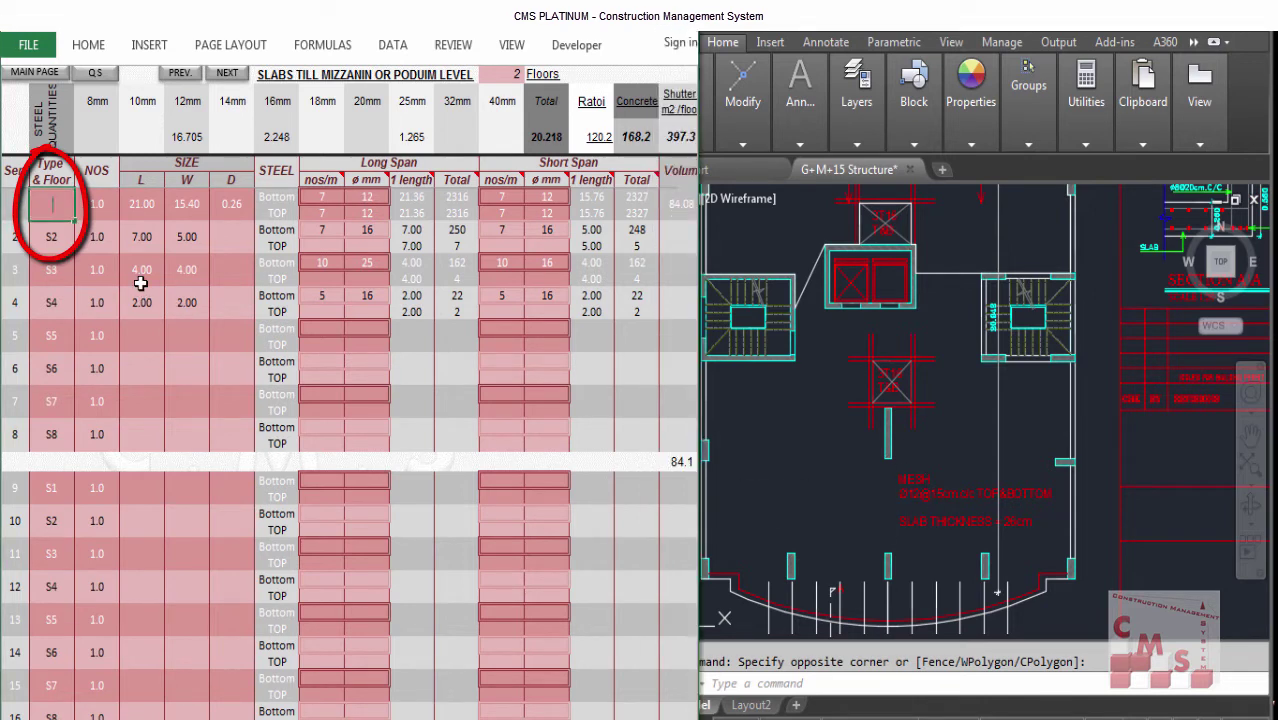
type("flat slab")
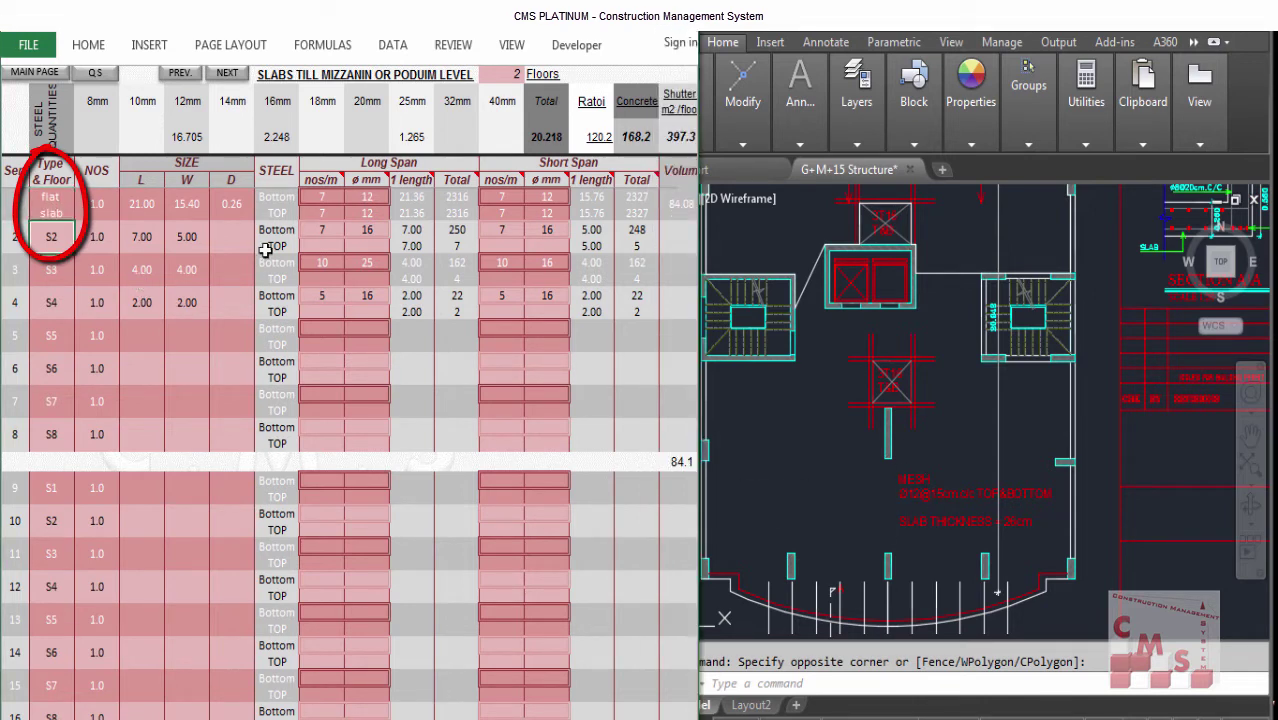
key("Return")
Return to AutoCAD and zoom out to show the whole floor plan.
left_click(789, 424)
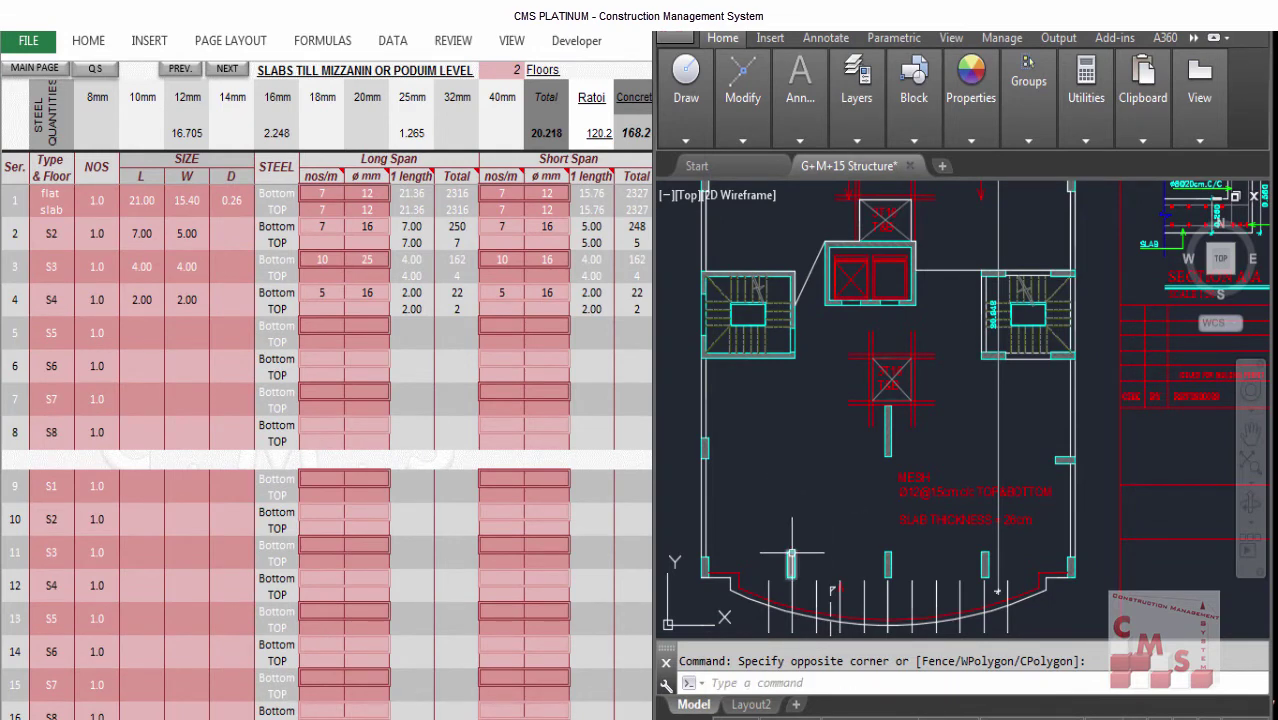
scroll(790, 552, "down", 2)
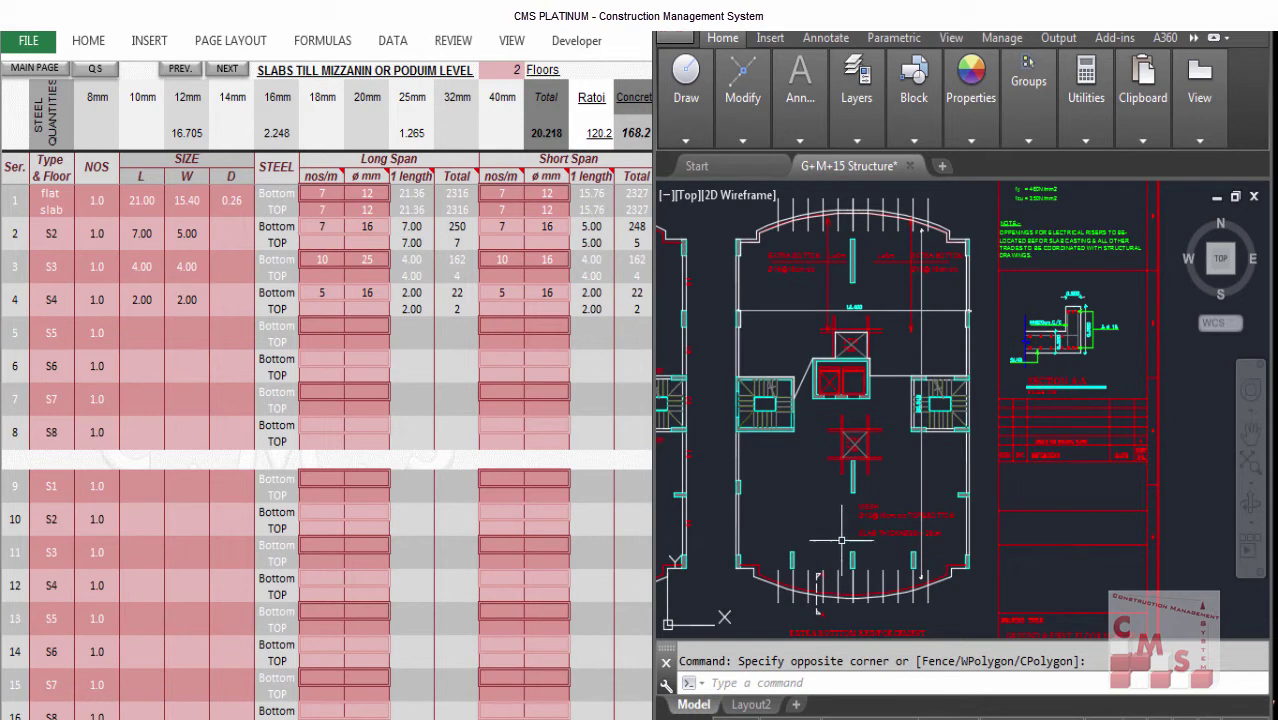
middle_click(871, 489)
scroll(872, 491, "up", 4)
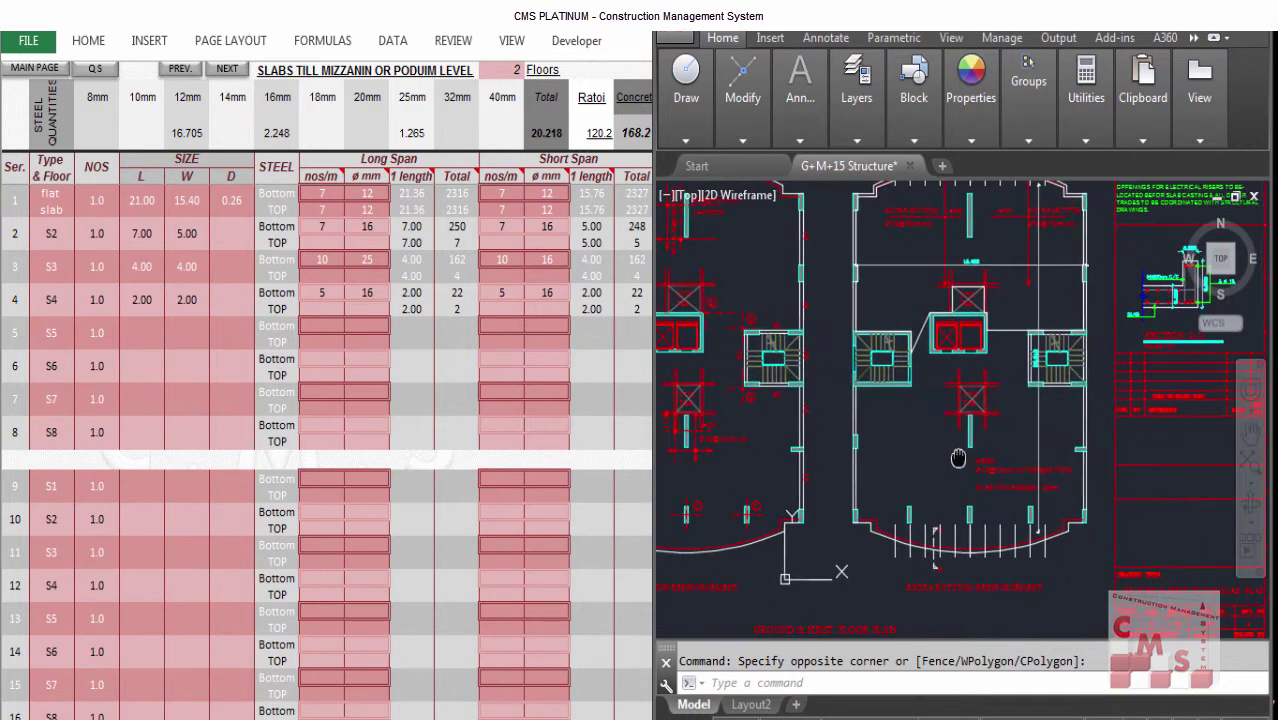
scroll(765, 477, "down", 5)
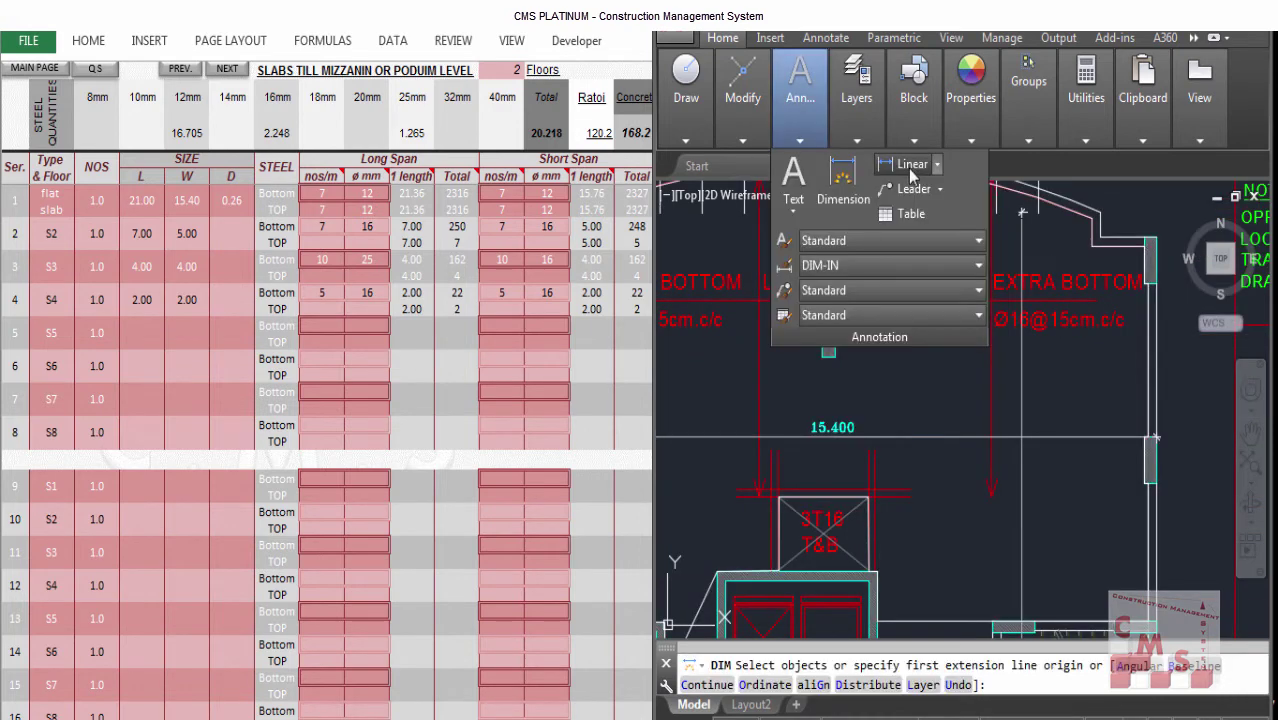
Try a linear dimension and select the L=5m reinforcement label, cancelling both.
left_click(918, 163)
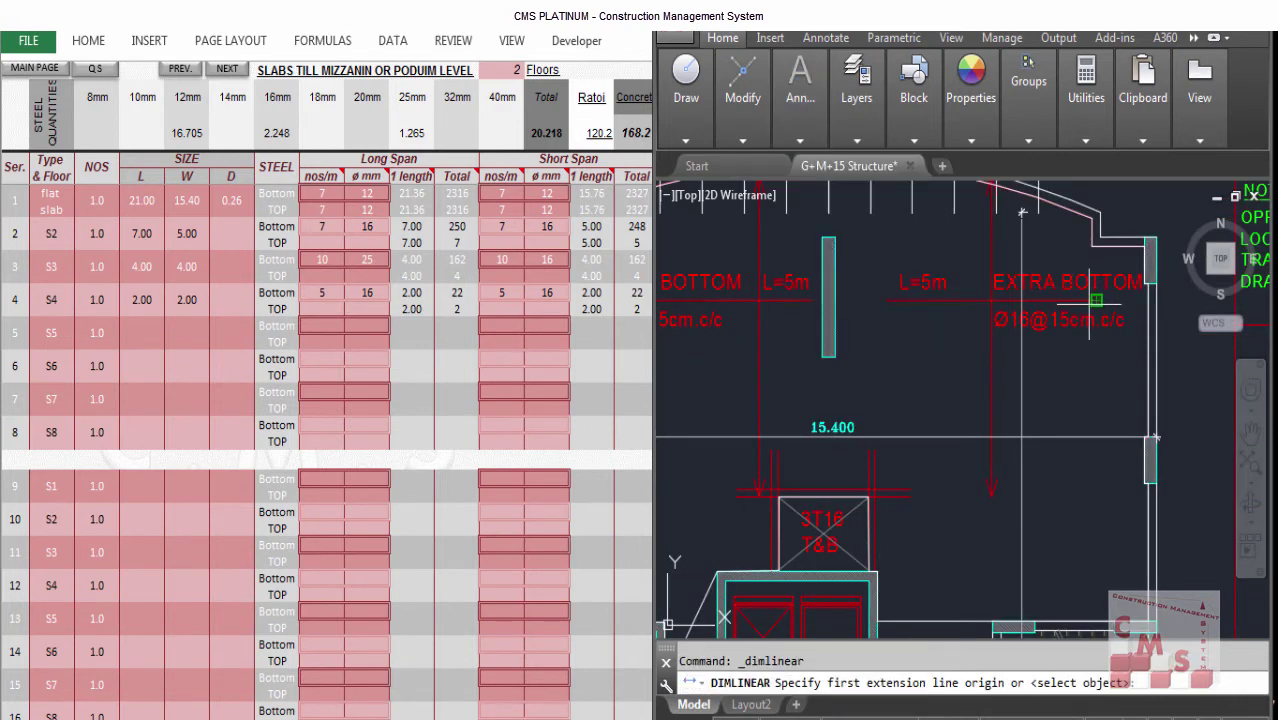
key("Escape")
left_click(922, 283)
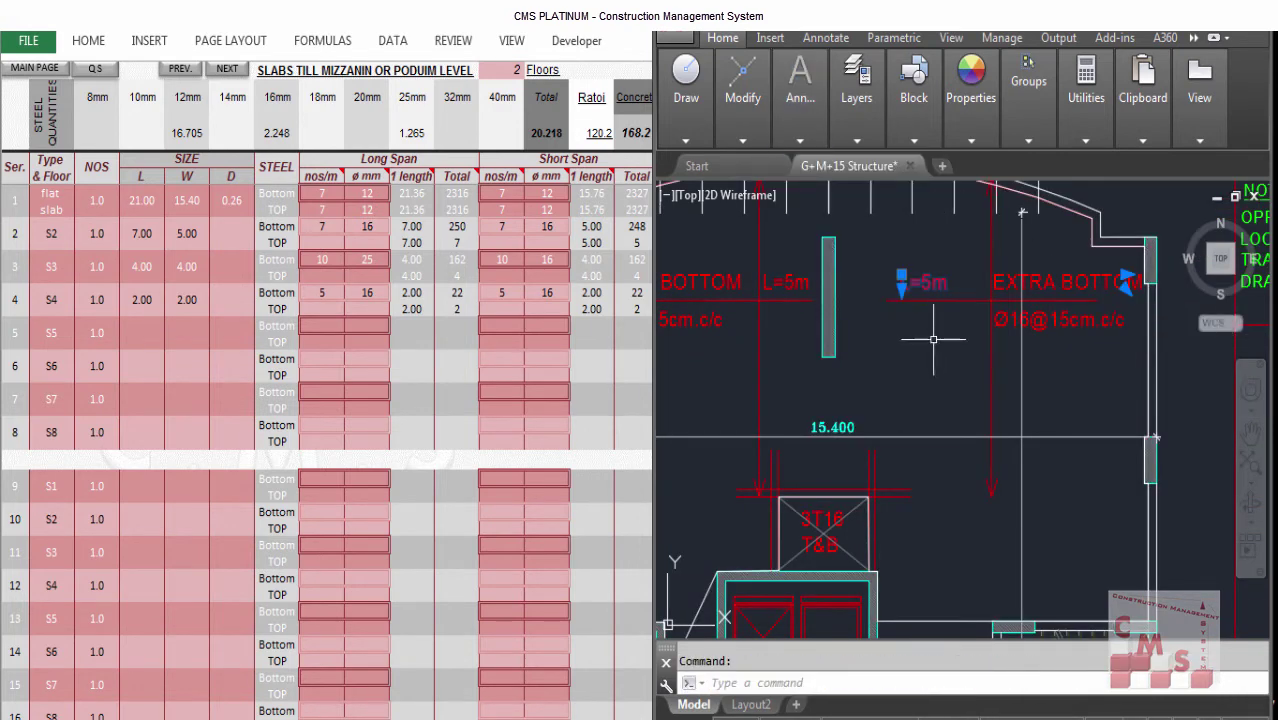
key("Escape")
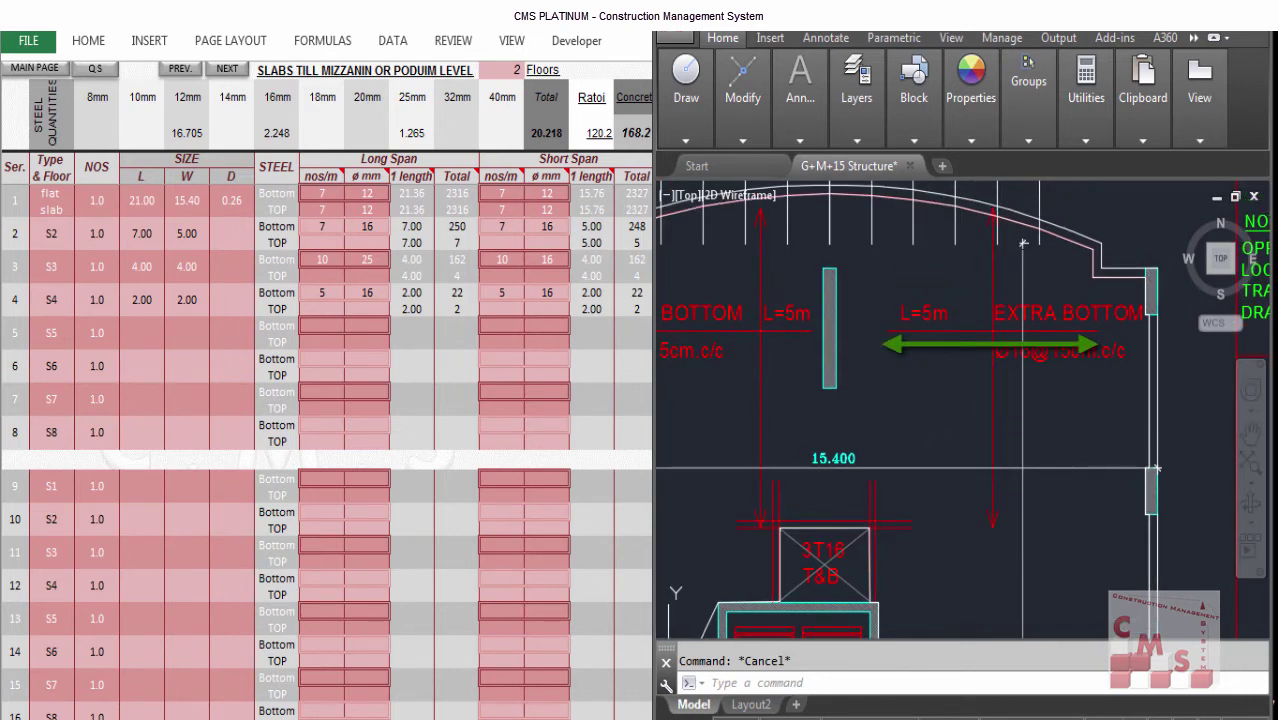
Dimension the extra bottom strip from the top slab edge downward, measuring 6.892, with DIM.
type("dim")
key("Return")
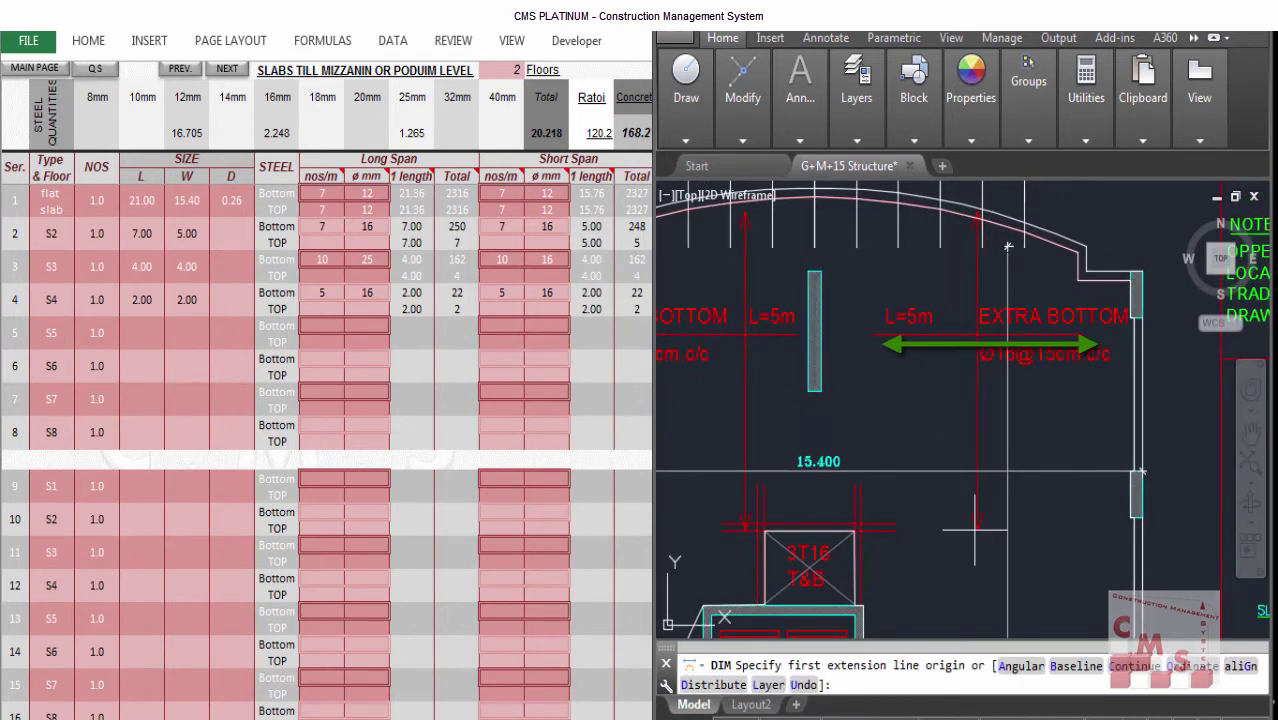
left_click(979, 213)
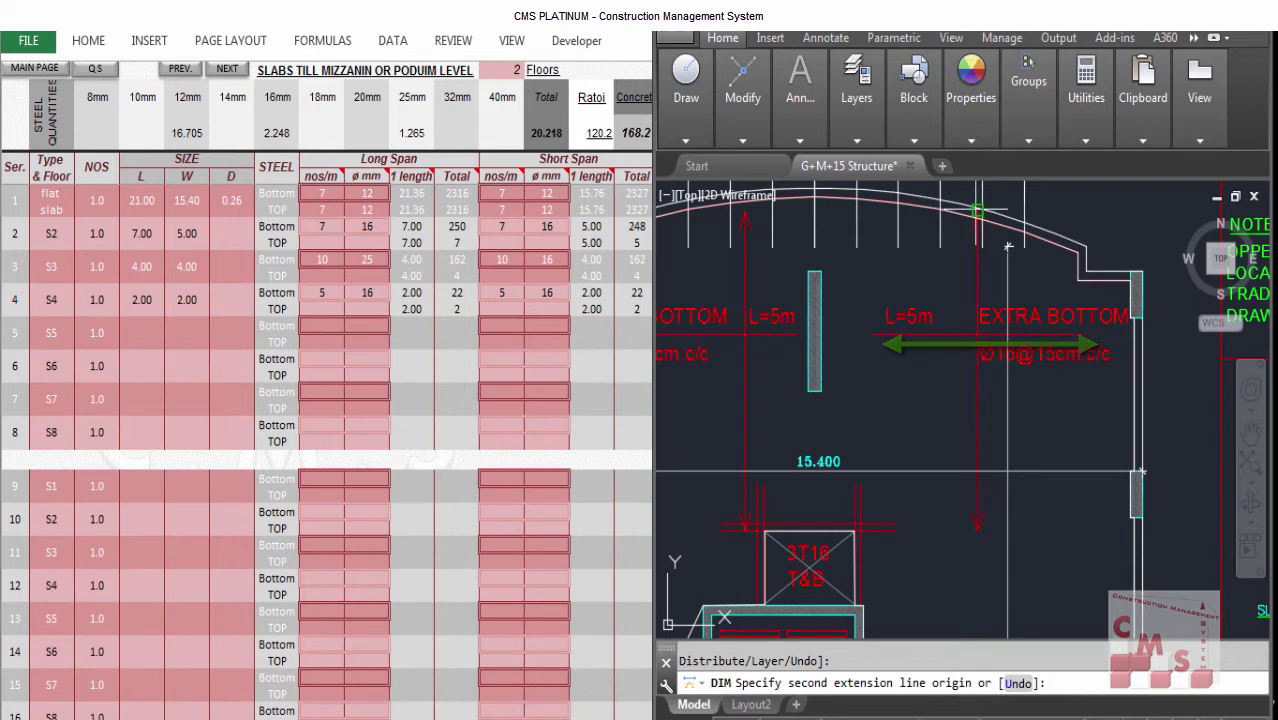
left_click(977, 531)
left_click(970, 531)
scroll(960, 400, "up", 5)
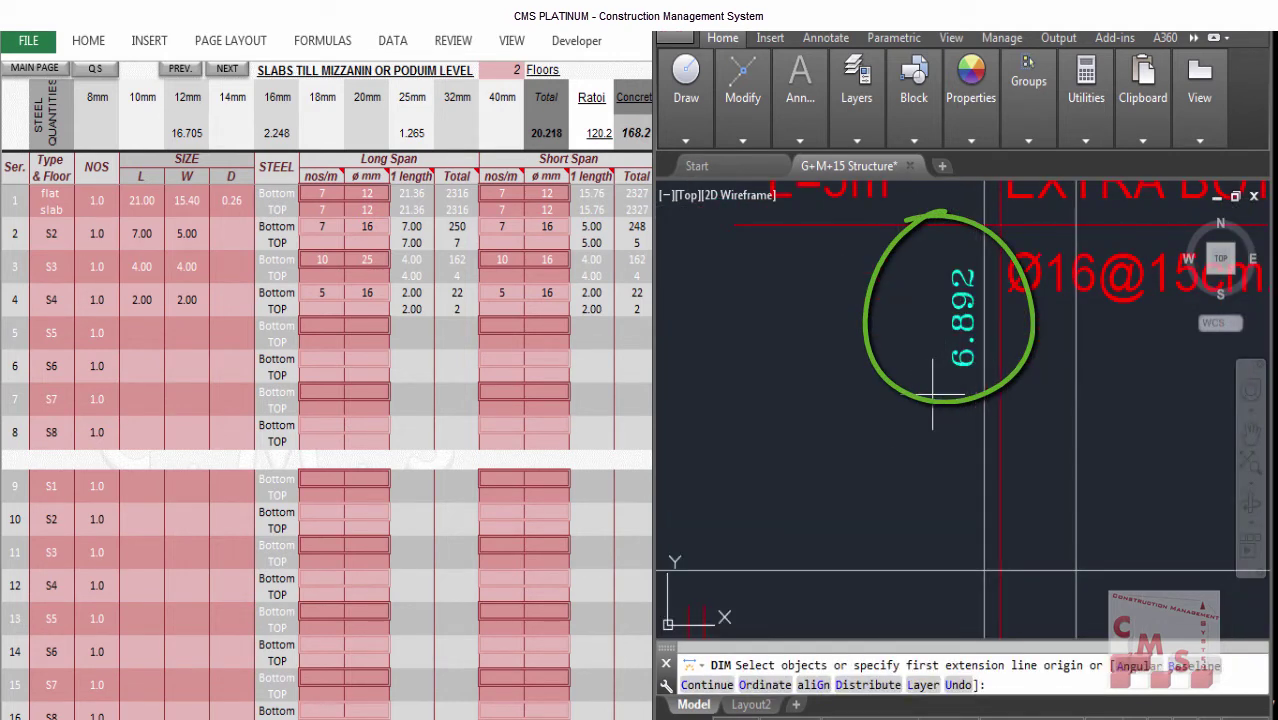
scroll(933, 394, "down", 5)
key("Escape")
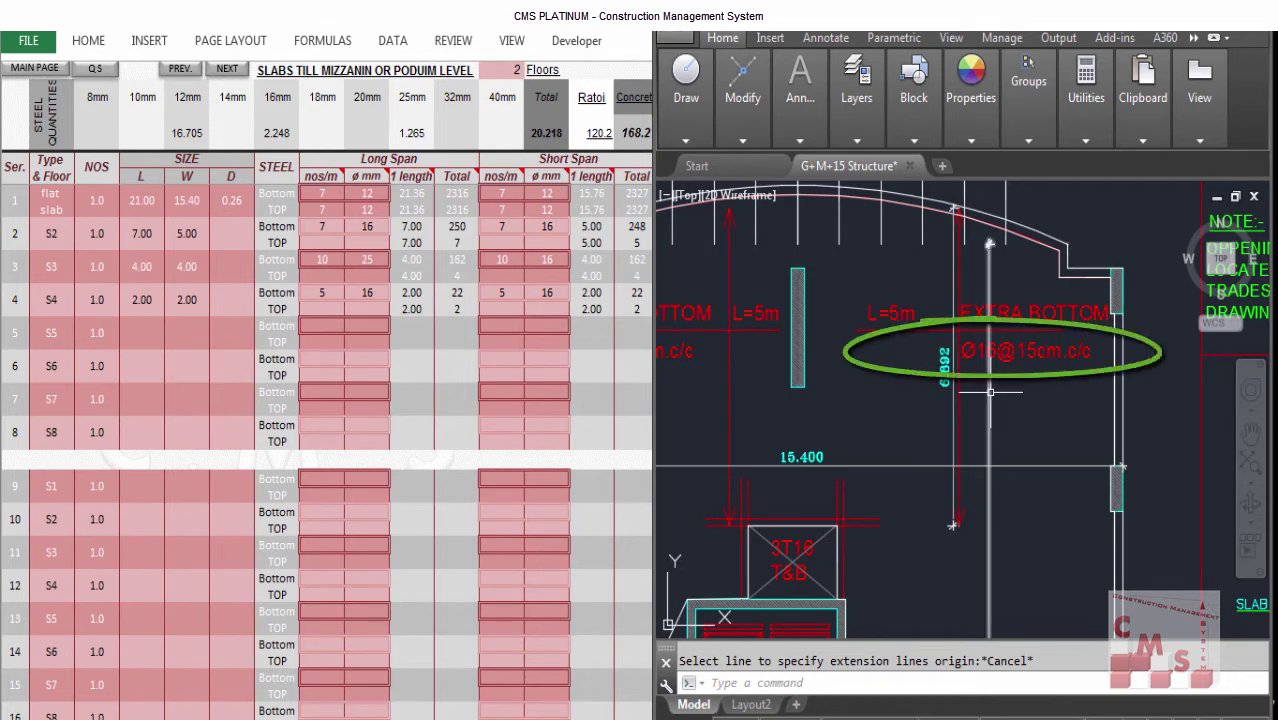
left_click(300, 193)
Rename the second slab row's type to 'Extra bot 1'.
type("extra 1\t1")
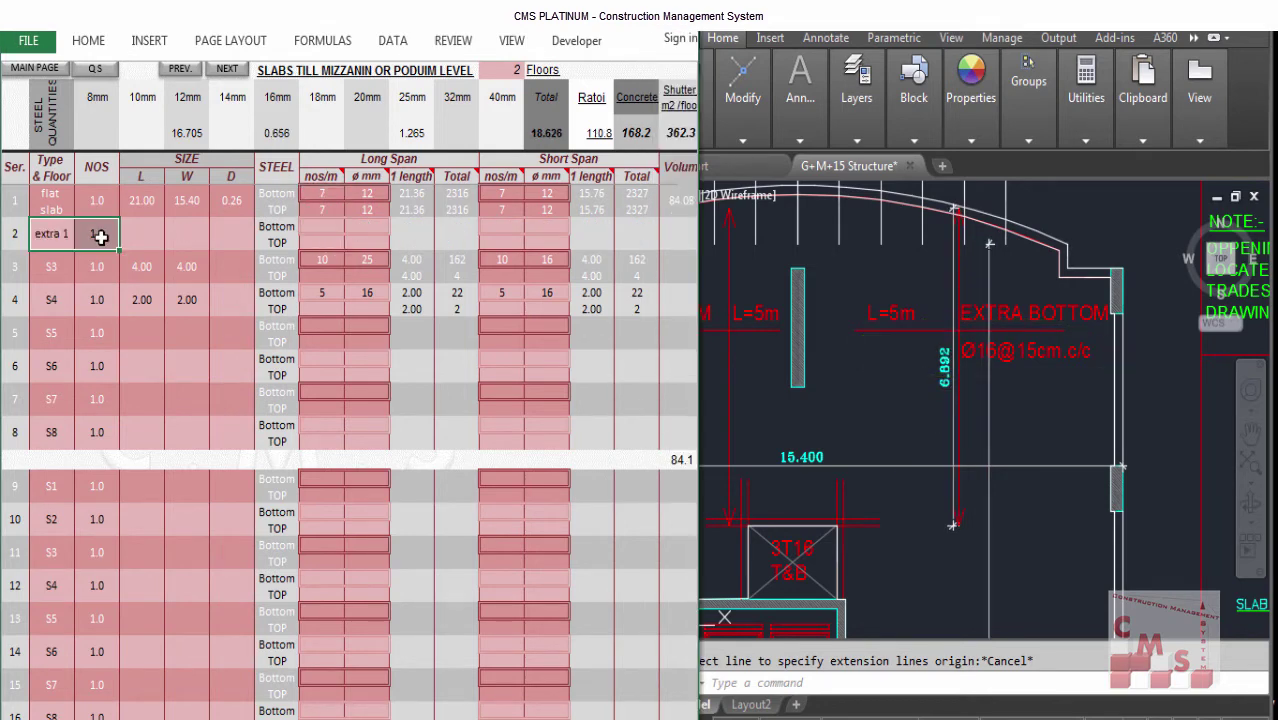
type("Exrea")
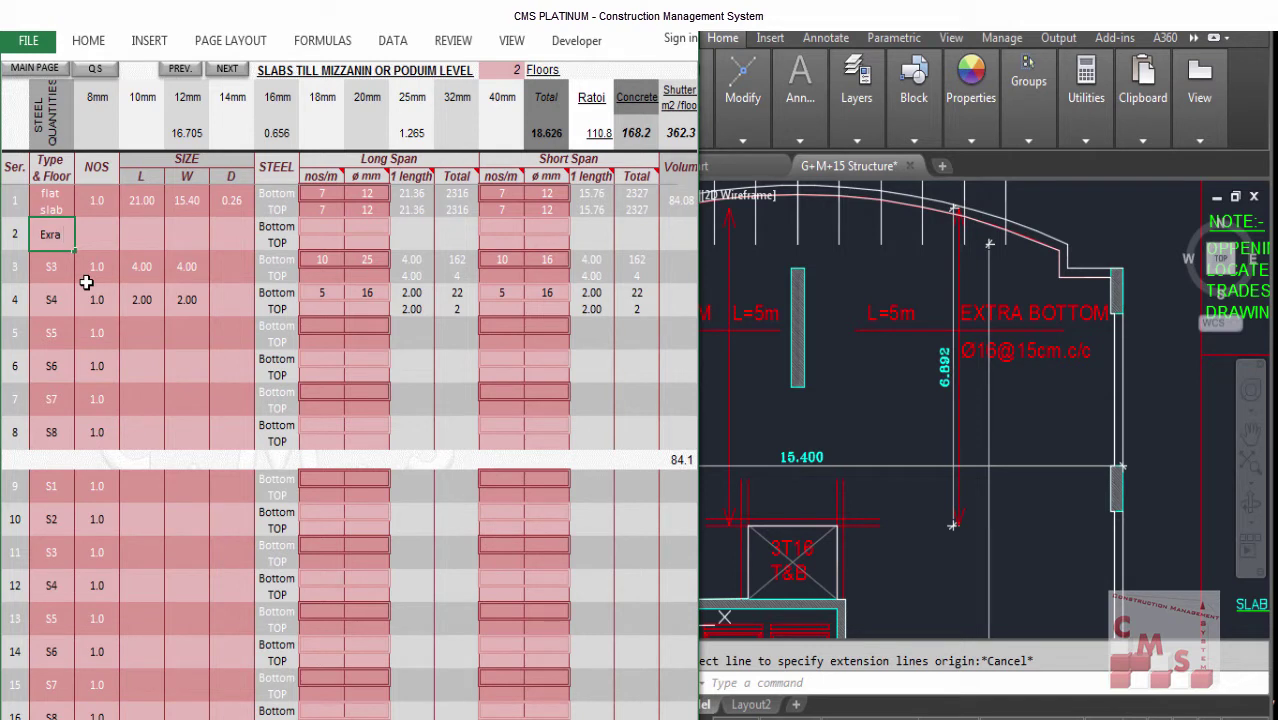
key("BackSpace")
key("BackSpace")
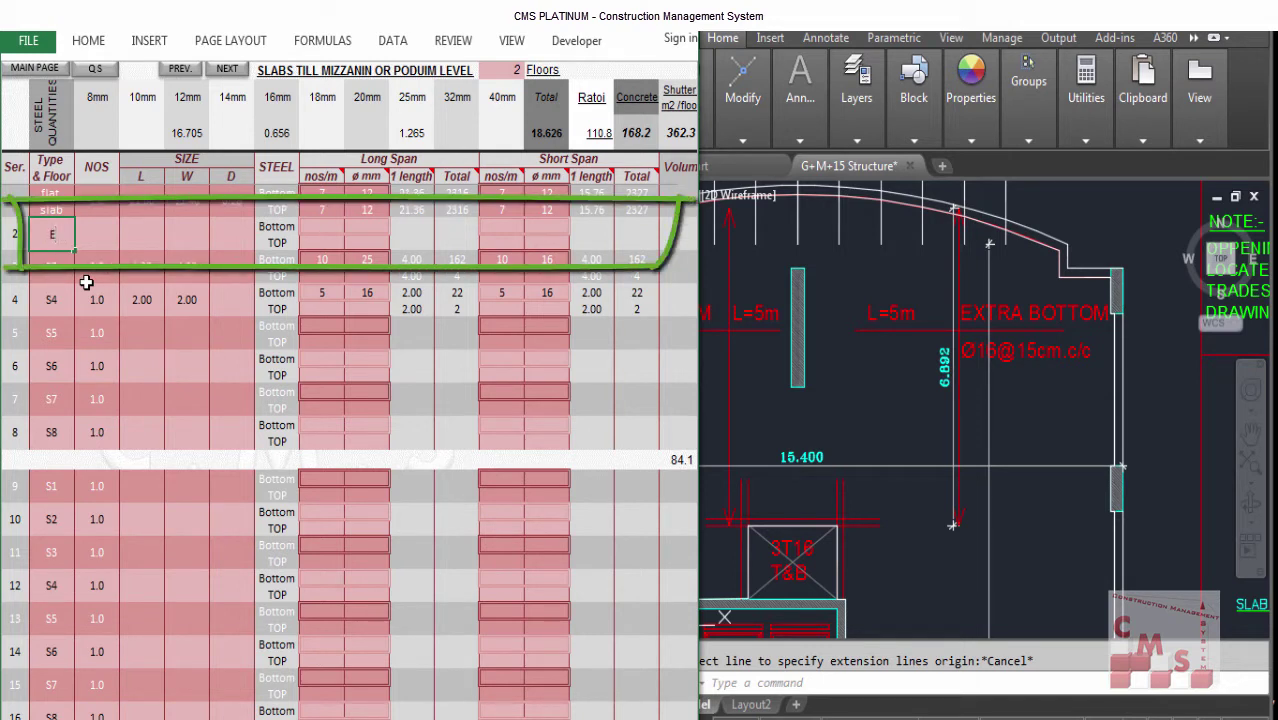
type("xtra bot 1")
Enter count 1, length 5 and width 6.9 for the Extra bot 1 row.
left_click(88, 240)
type("1")
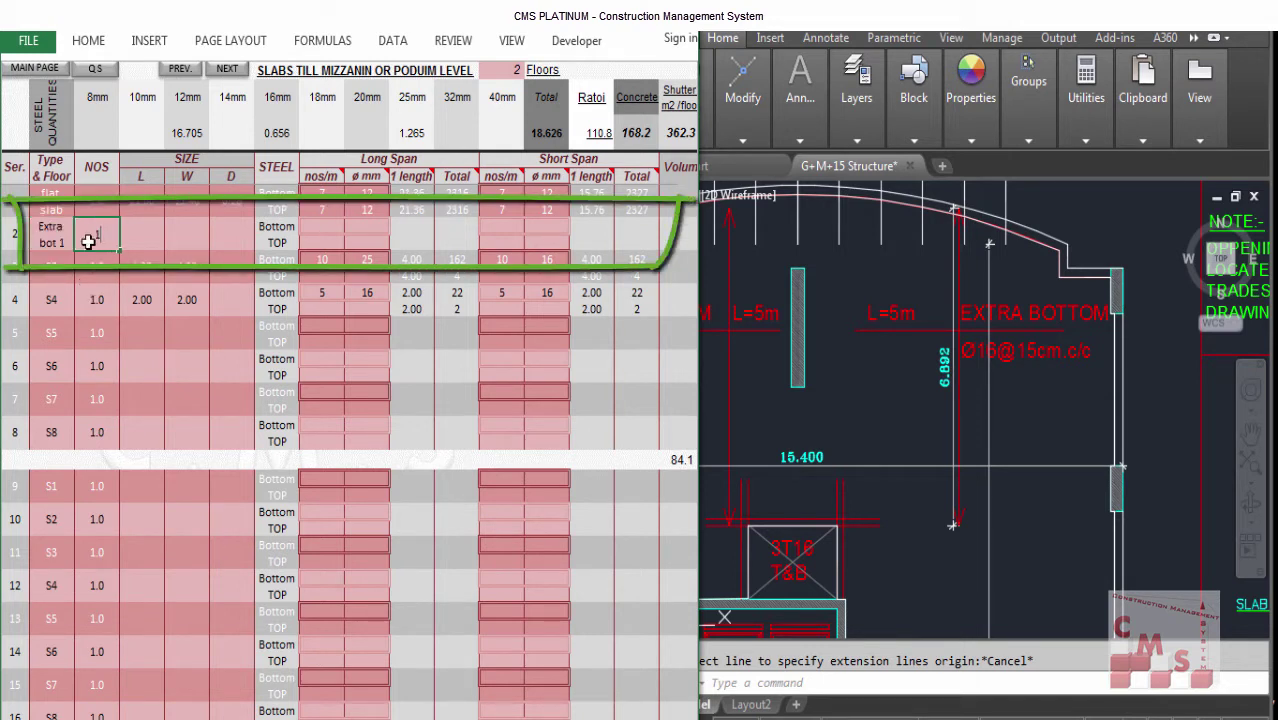
left_click(150, 230)
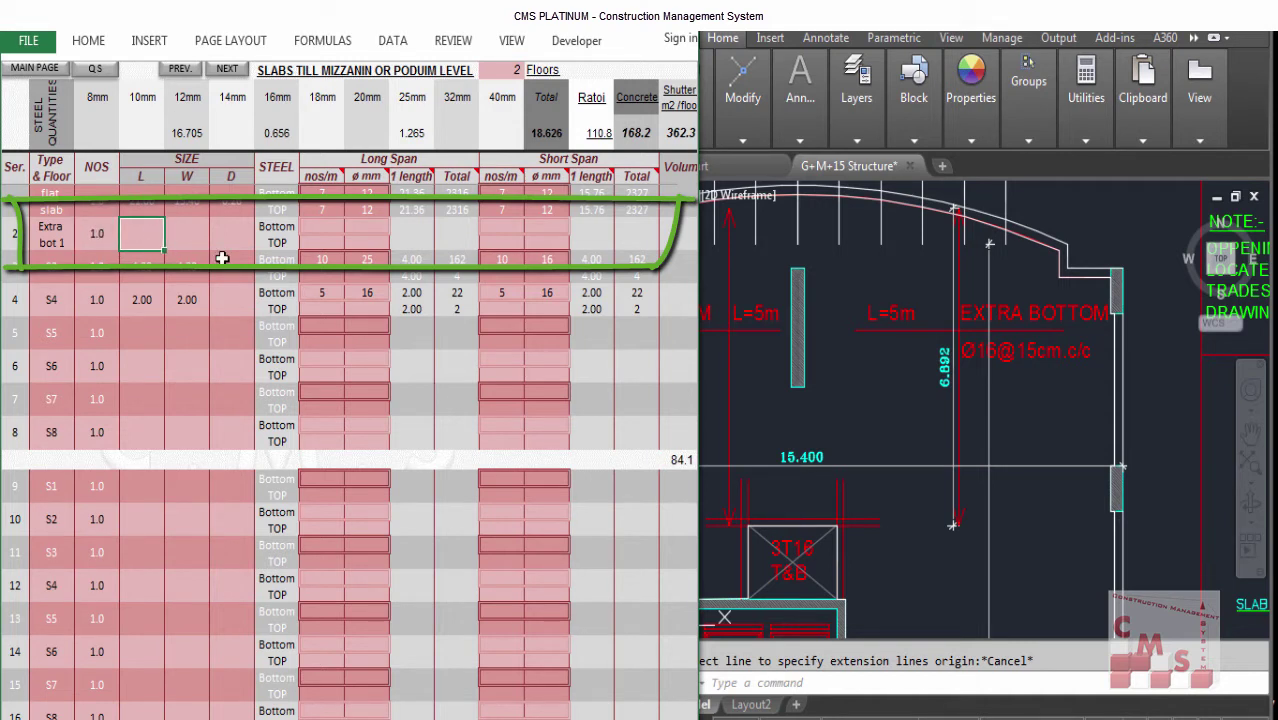
type("5")
key("Escape")
type("5")
key("Tab")
type("6.9")
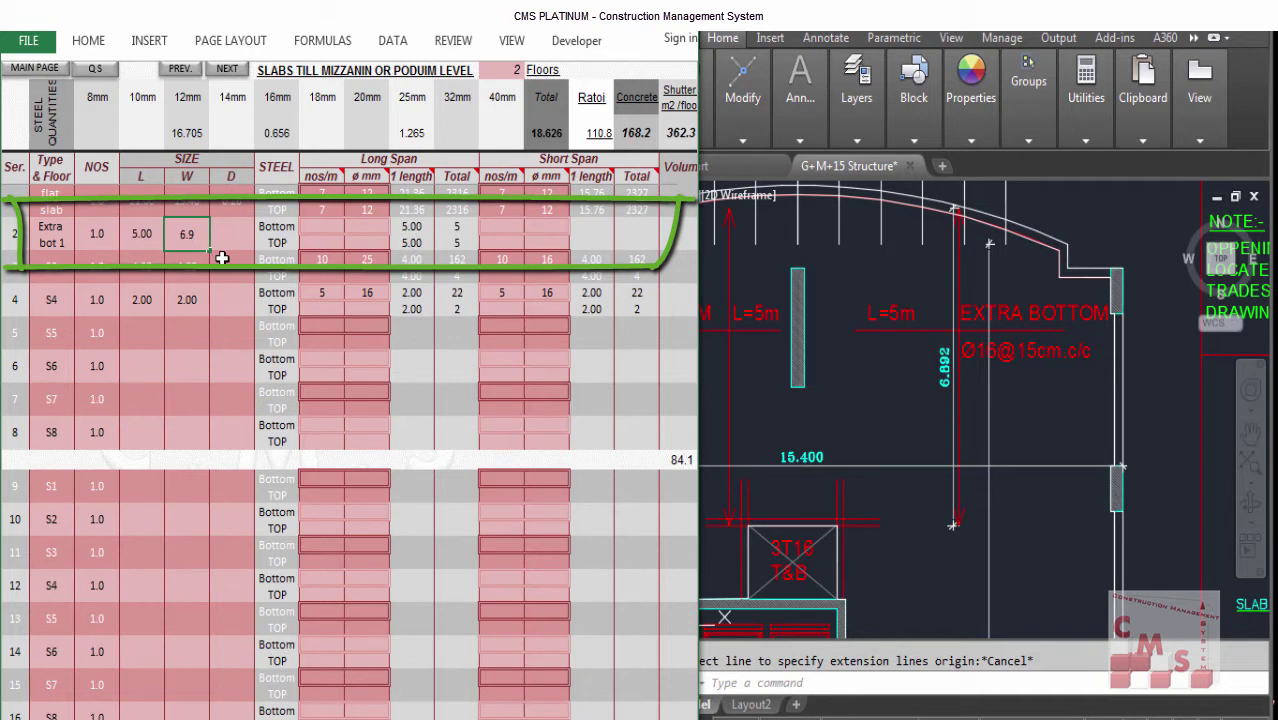
key("Tab")
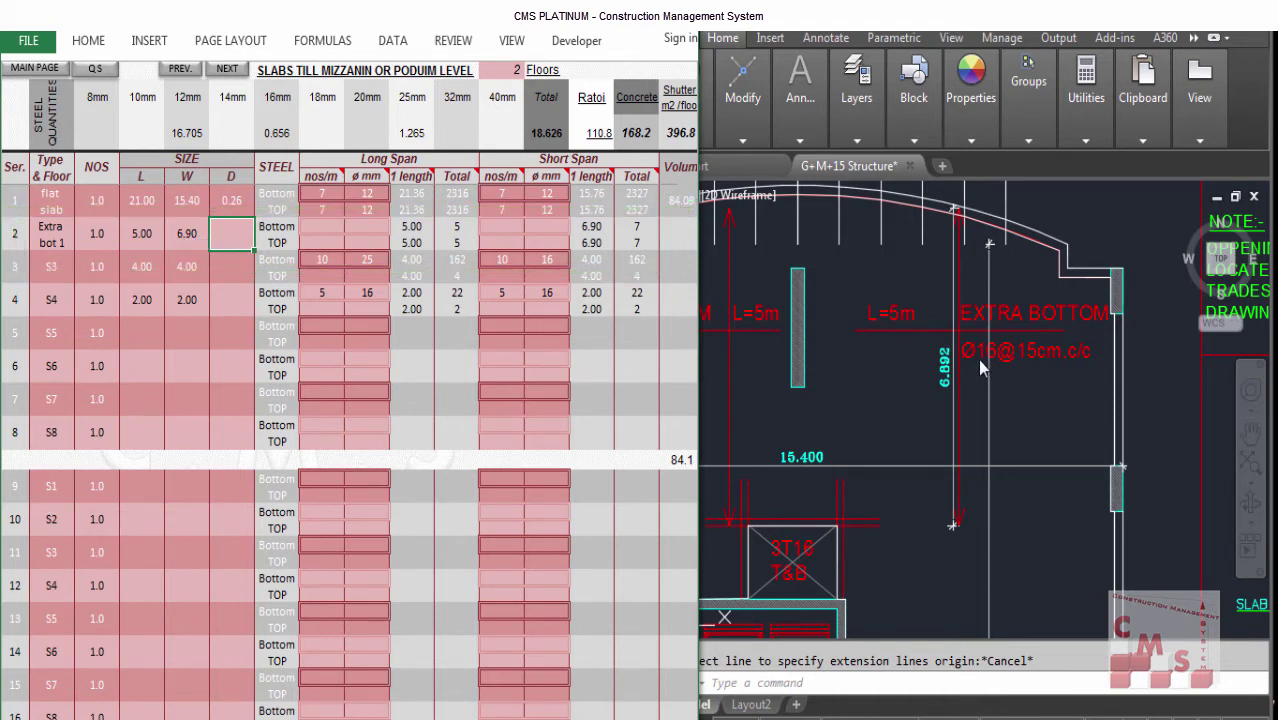
Give Extra bot 1 bottom long-span bars of 6.7 per metre at 16 mm diameter.
left_click(321, 227)
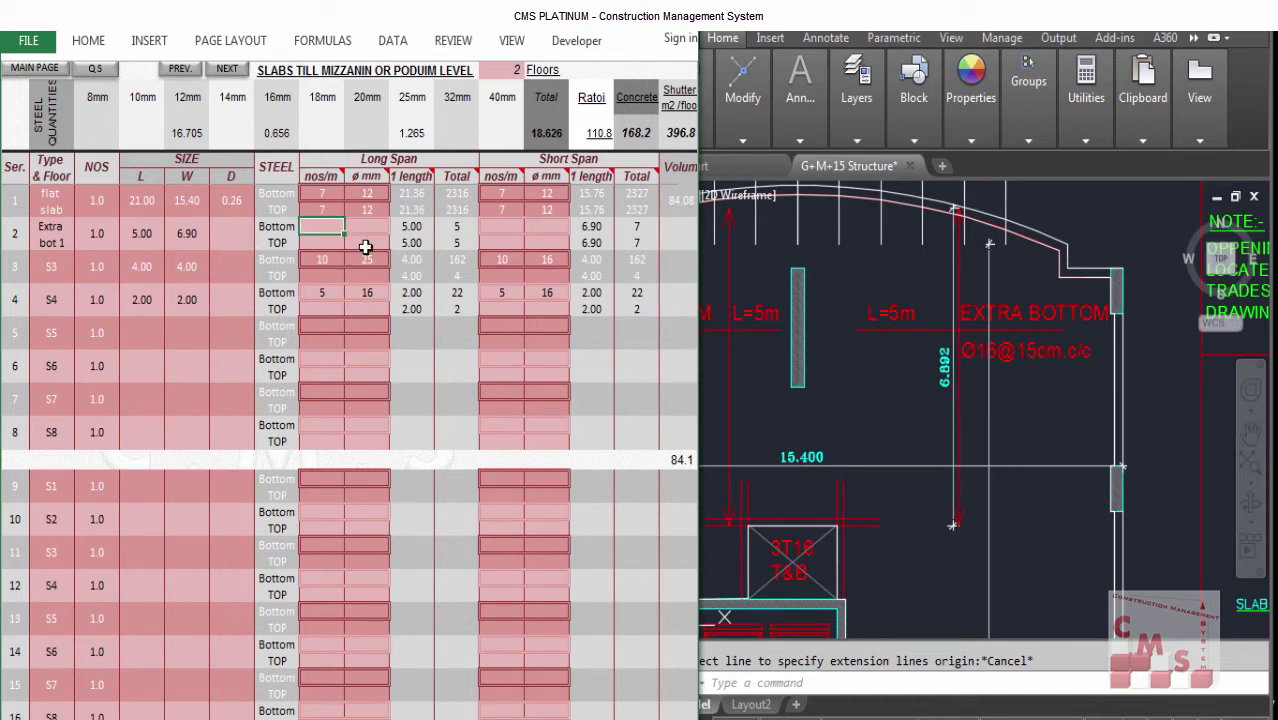
type("6.7")
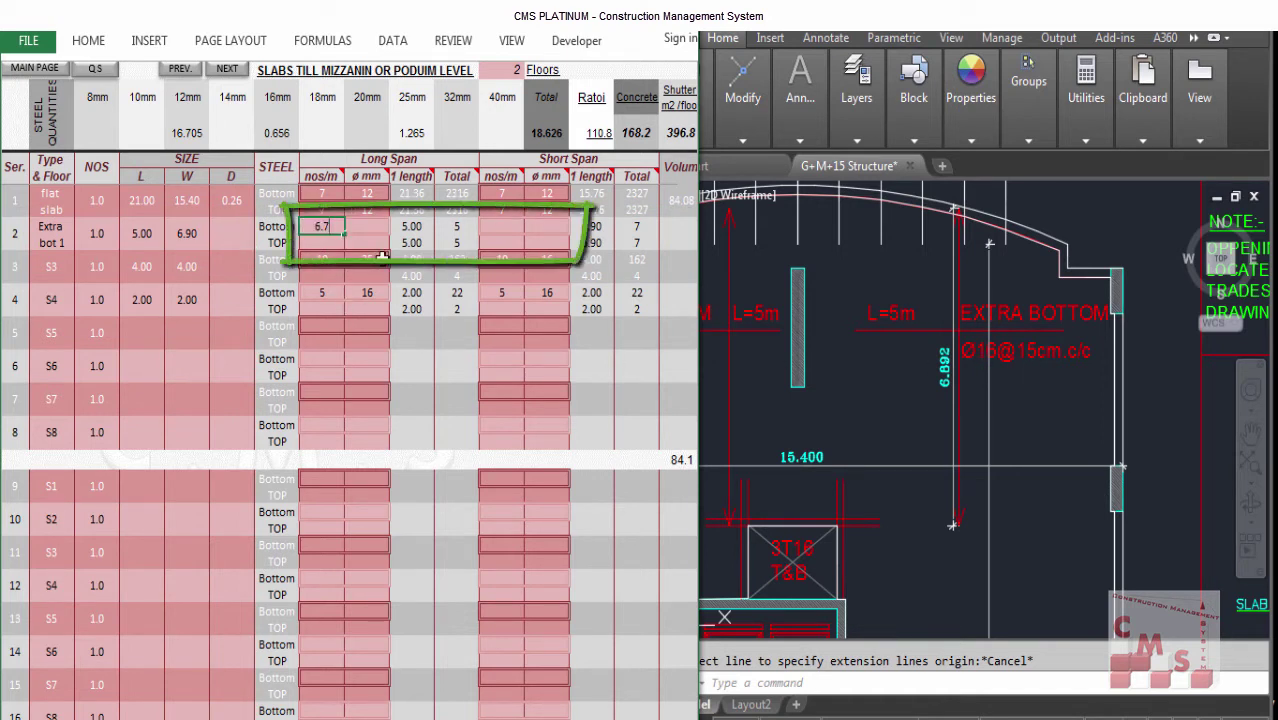
key("Tab")
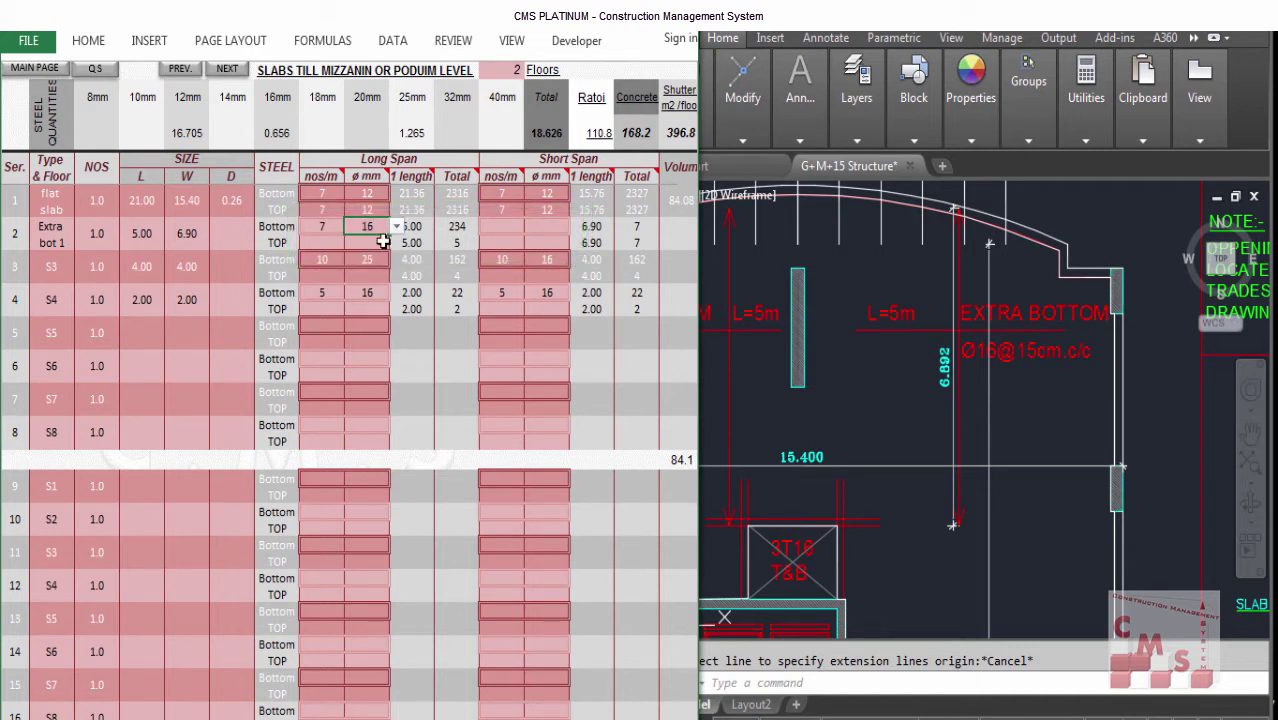
type("16")
key("Return")
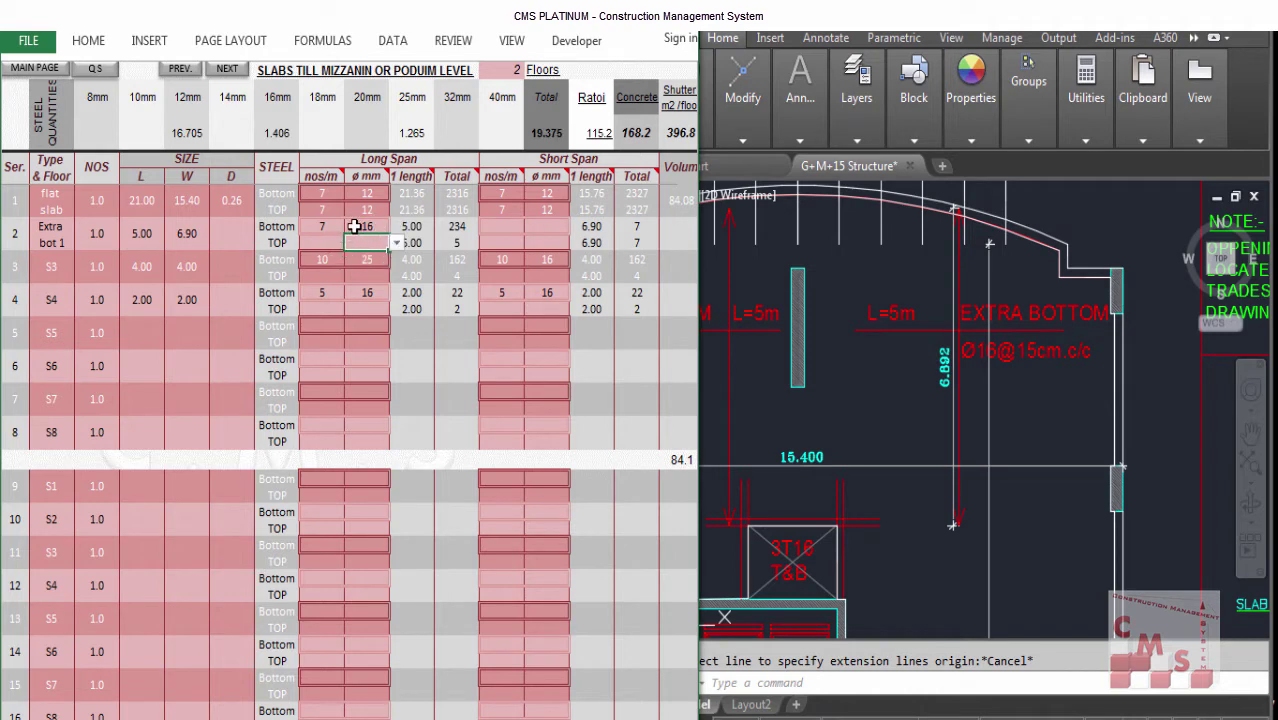
left_click(414, 227)
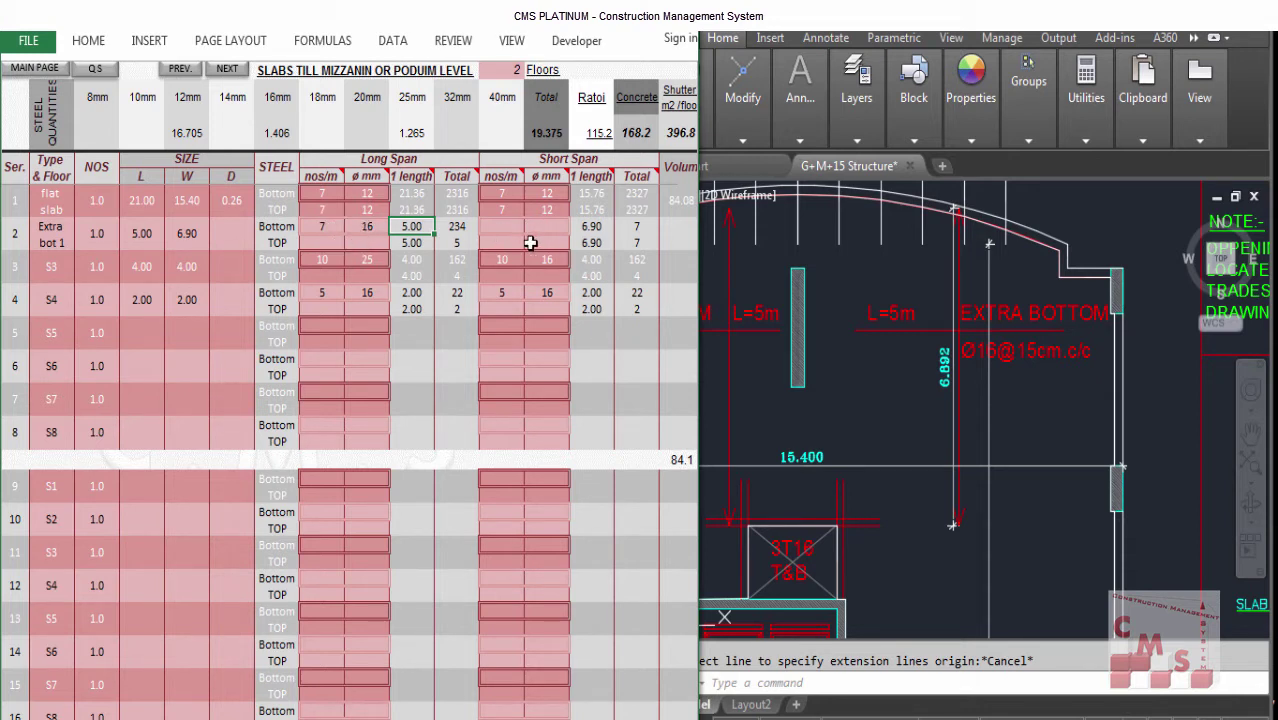
Set Extra bot 1's piece count to 2.
left_click(903, 409)
scroll(901, 403, "down", 2)
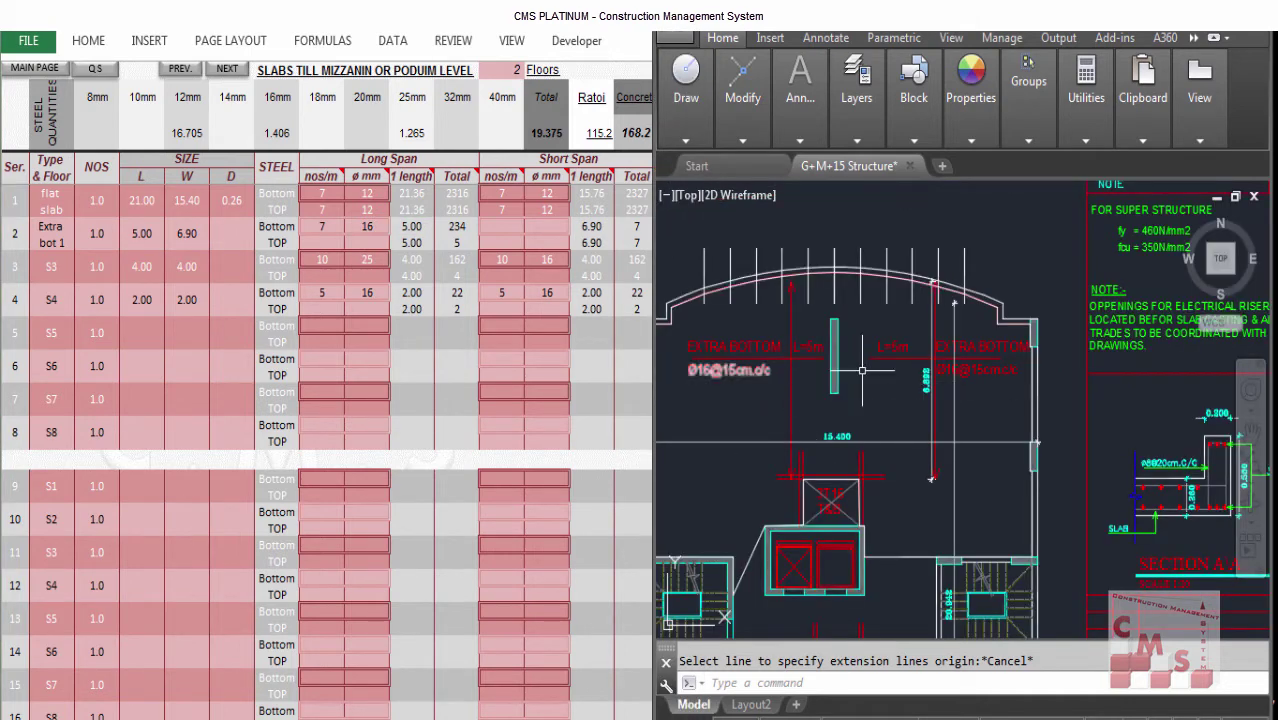
scroll(685, 372, "up", 2)
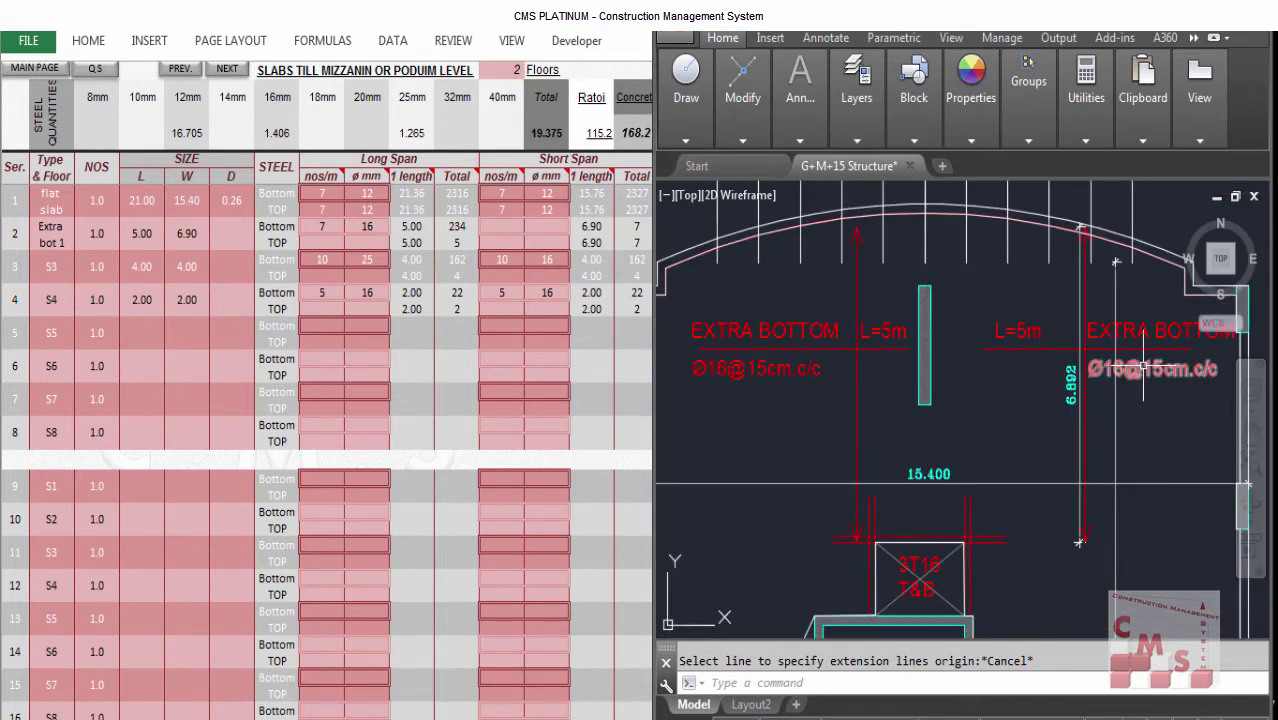
left_click(97, 233)
type("2")
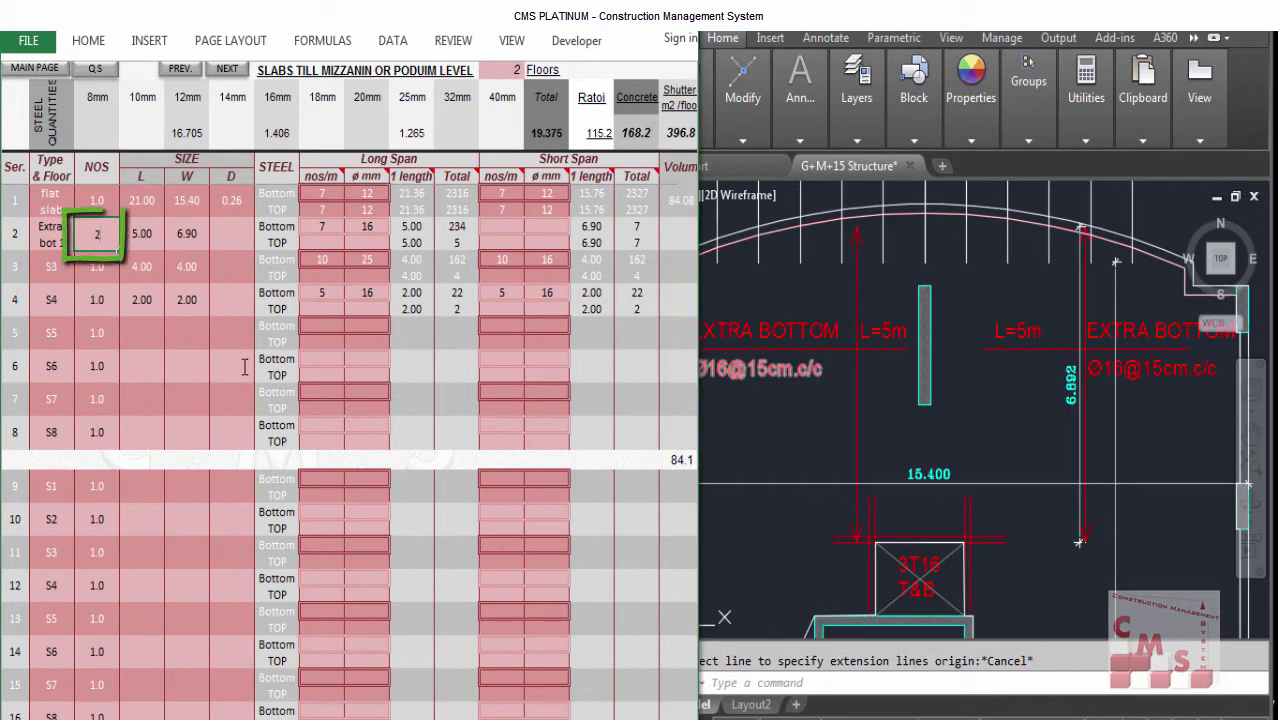
key("Return")
Zoom the AutoCAD plan to the lift opening marked 3T16 T&B.
left_click(905, 411)
scroll(930, 338, "down", 2)
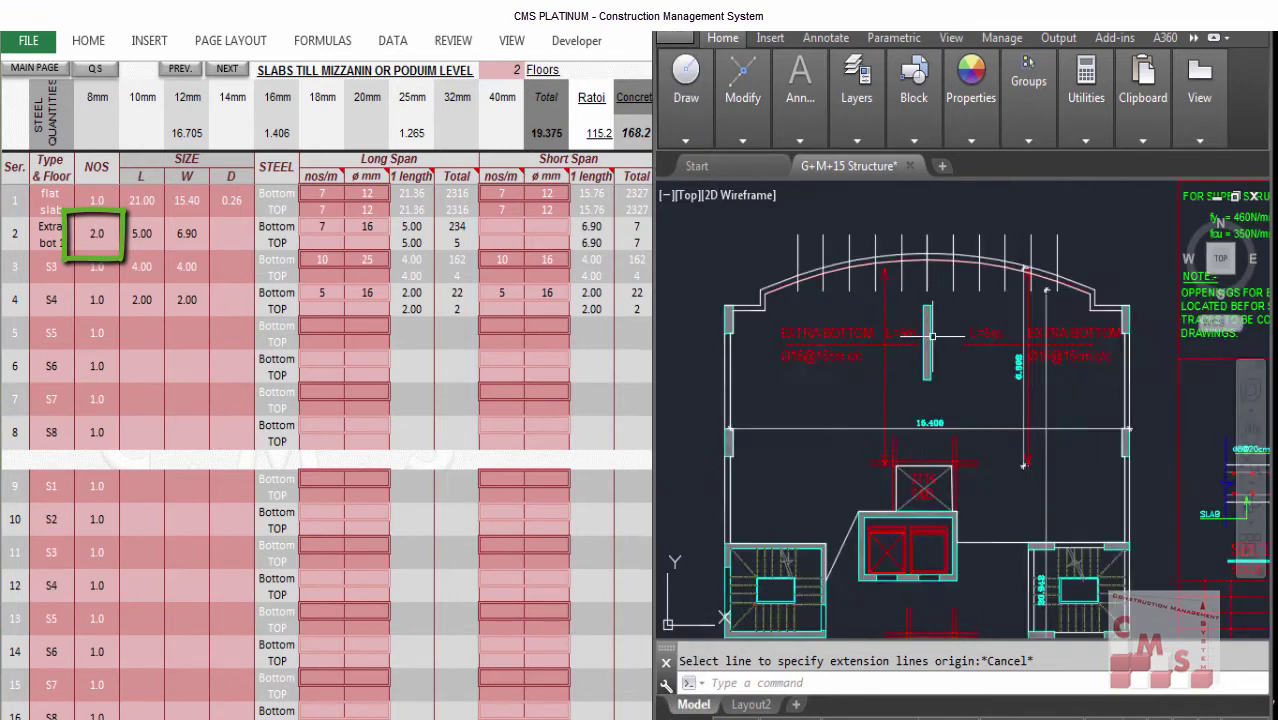
scroll(932, 337, "down", 4)
scroll(968, 474, "up", 4)
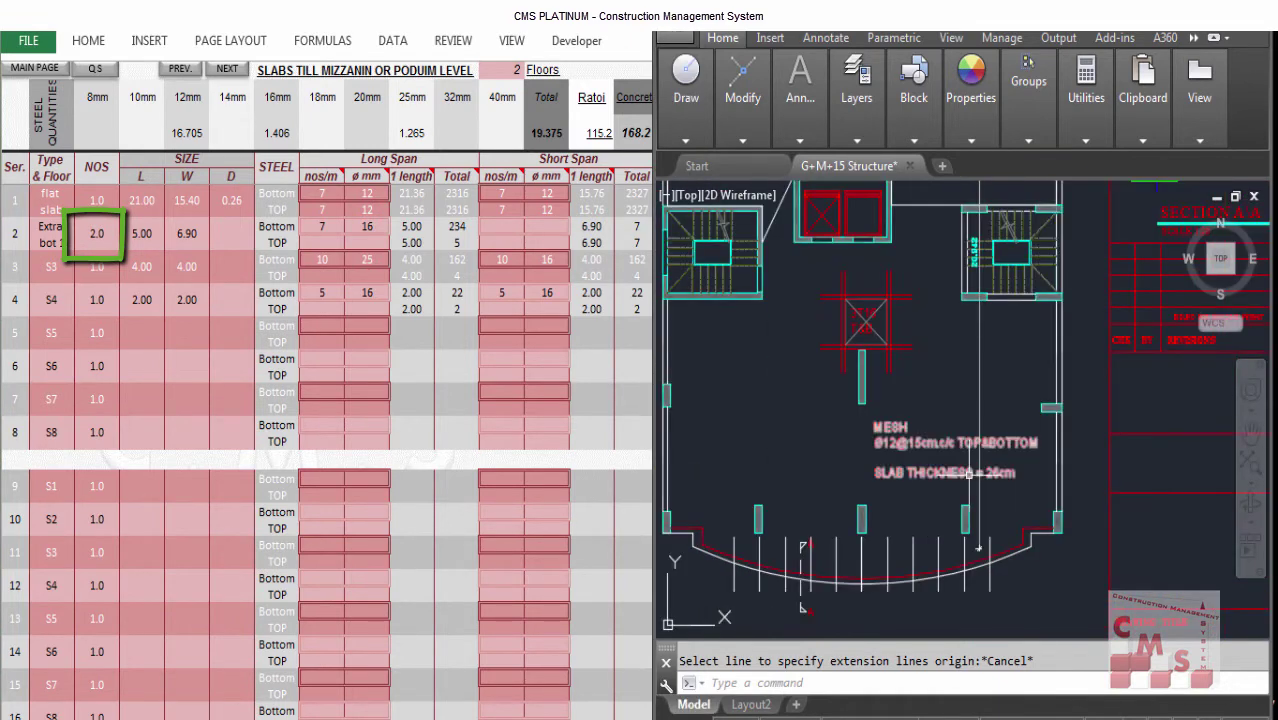
scroll(967, 370, "up", 4)
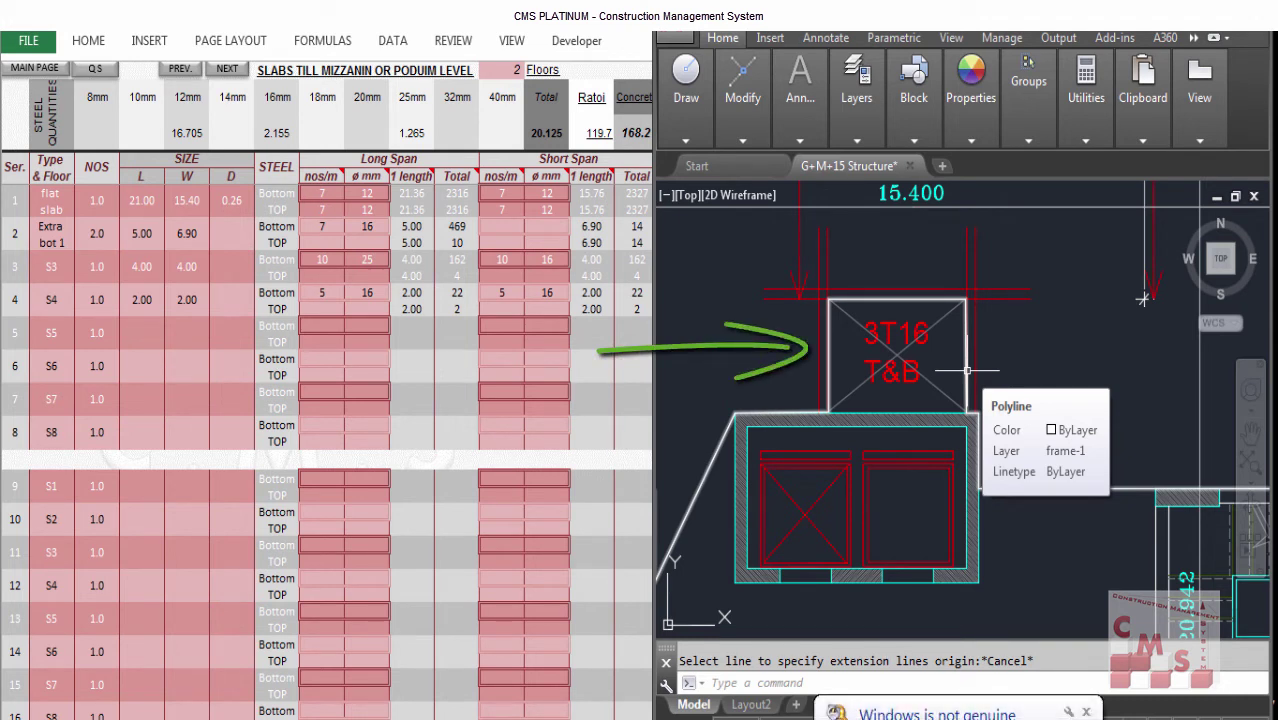
Measure the opening above the lift (4.150 wide, 2.600 deep) and enter S5's length 6.75.
left_click(805, 100)
left_click(836, 201)
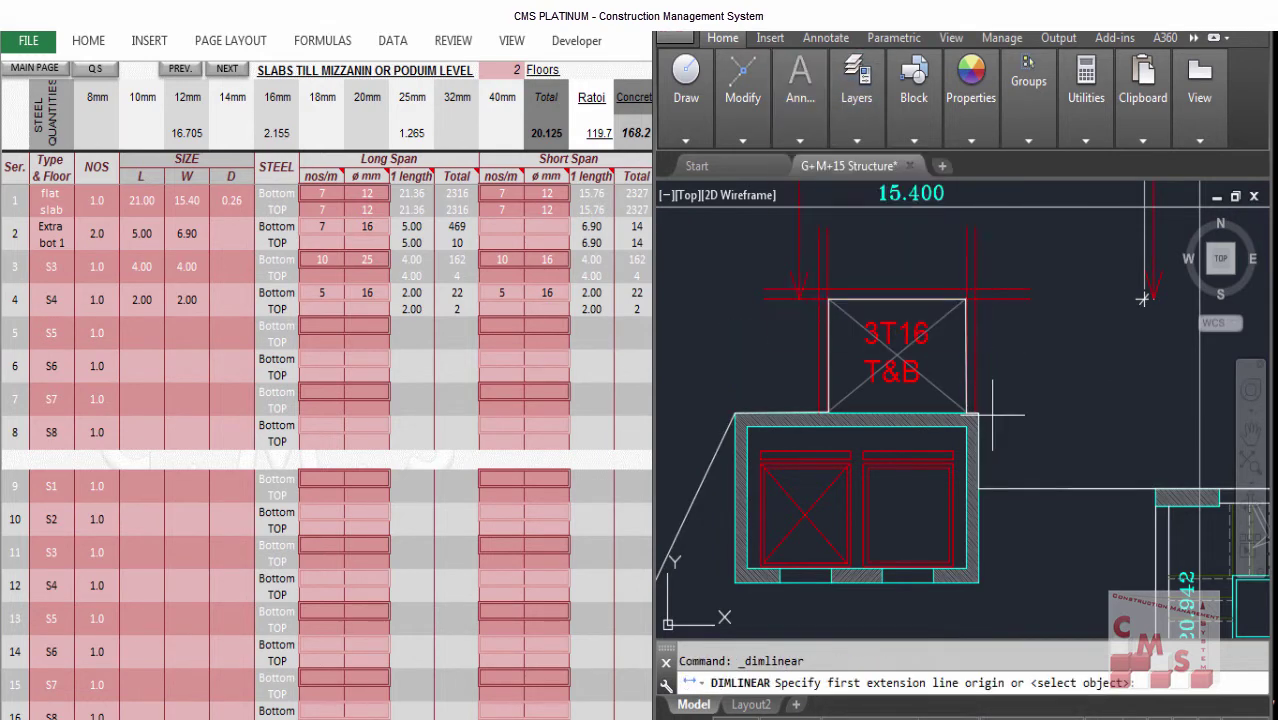
left_click(977, 230)
left_click(975, 228)
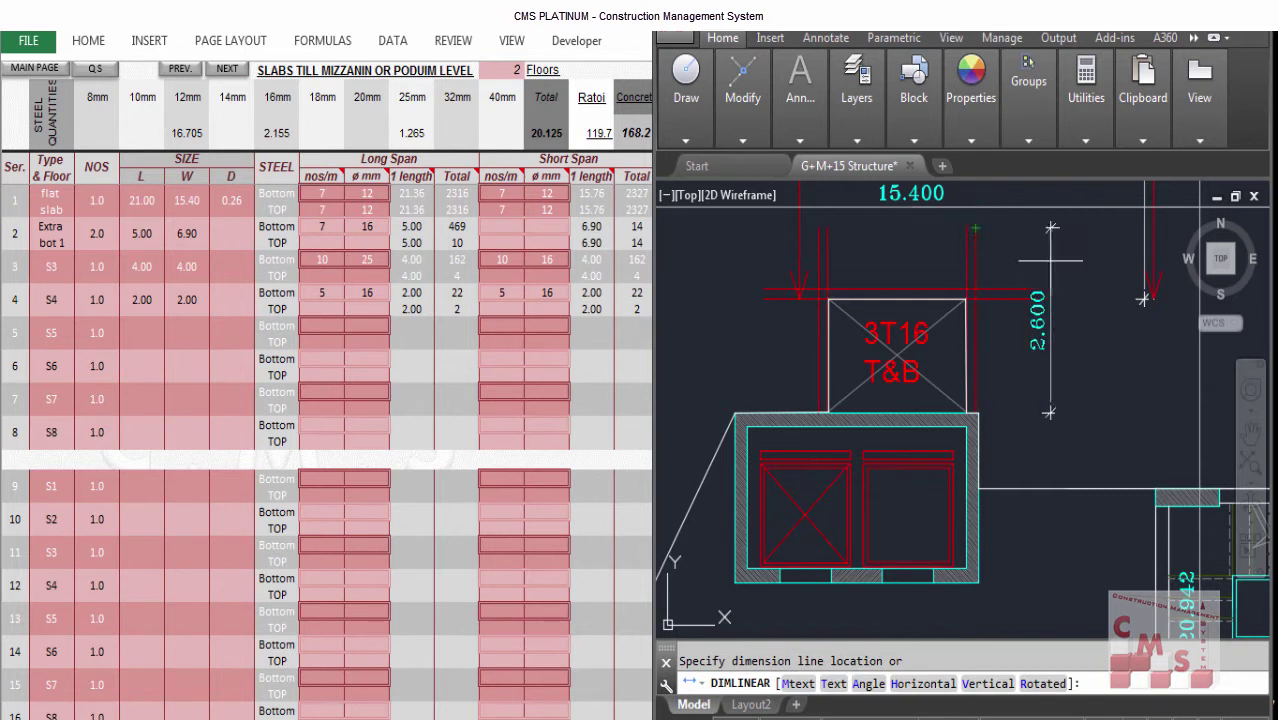
key("Escape")
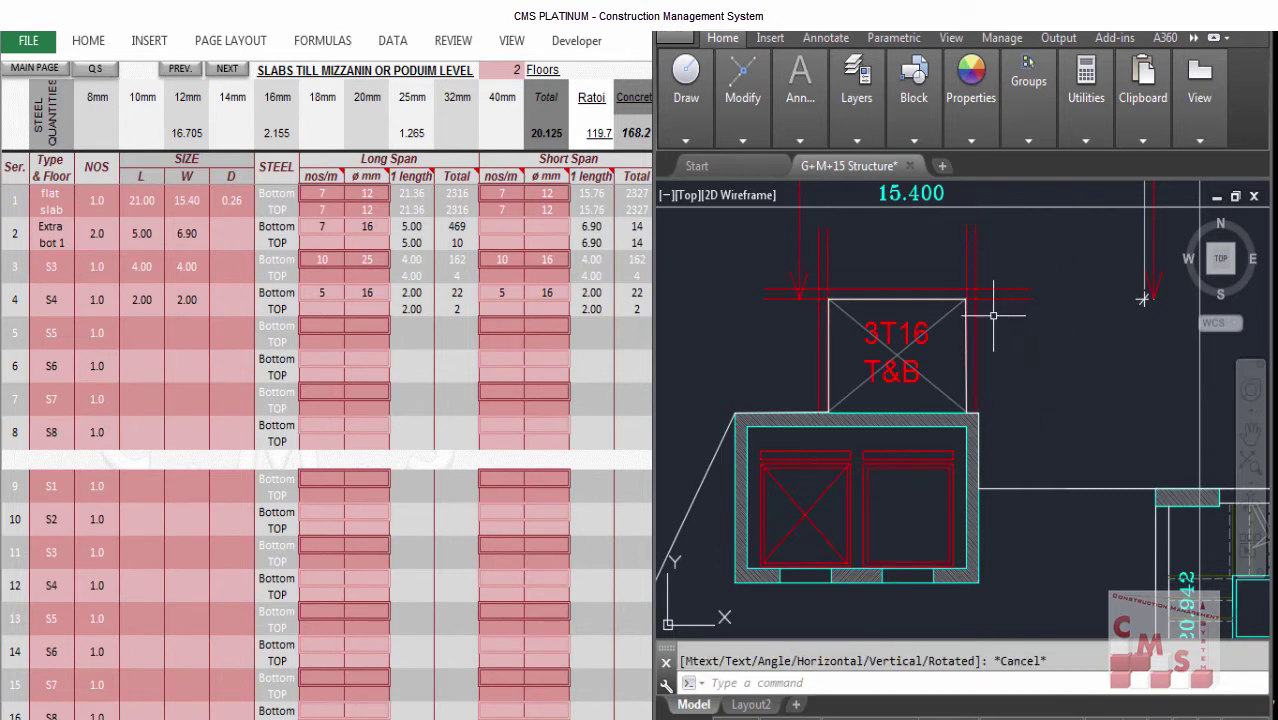
key("Return")
left_click(763, 298)
left_click(1030, 298)
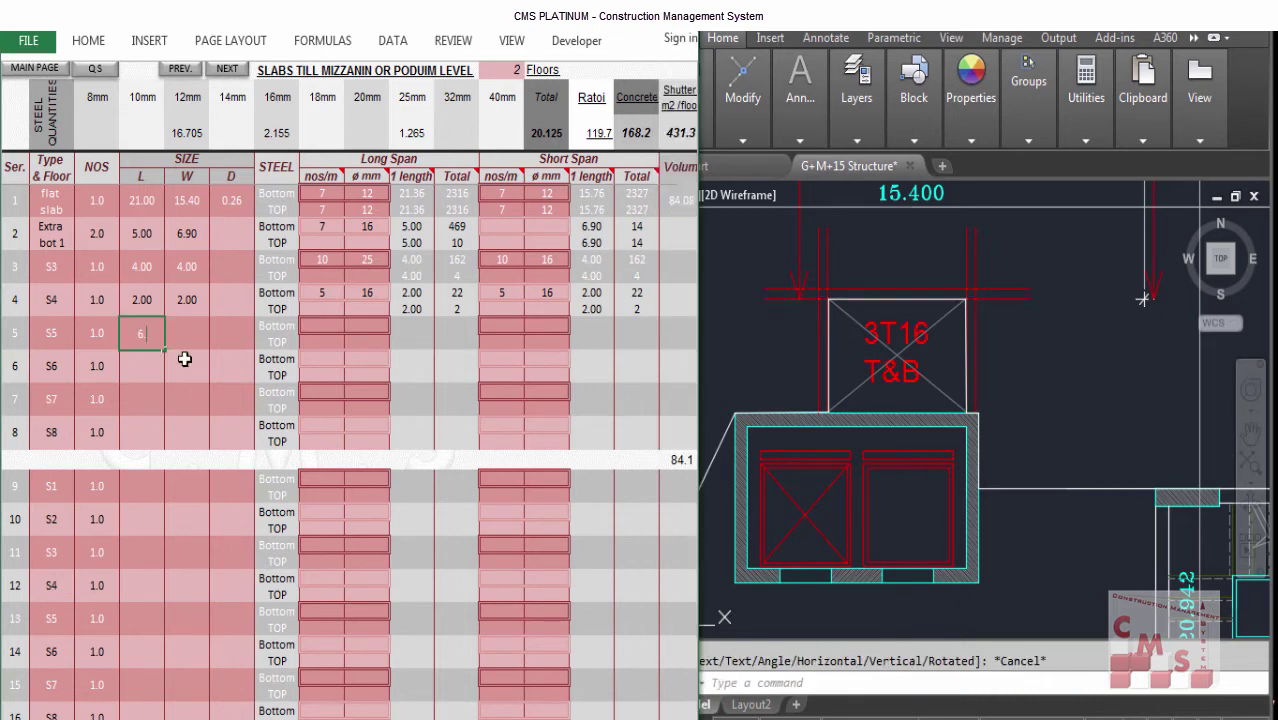
type(".75")
Give row S5 width 1 and bottom bars of 3 per metre at 16 mm.
key("Tab")
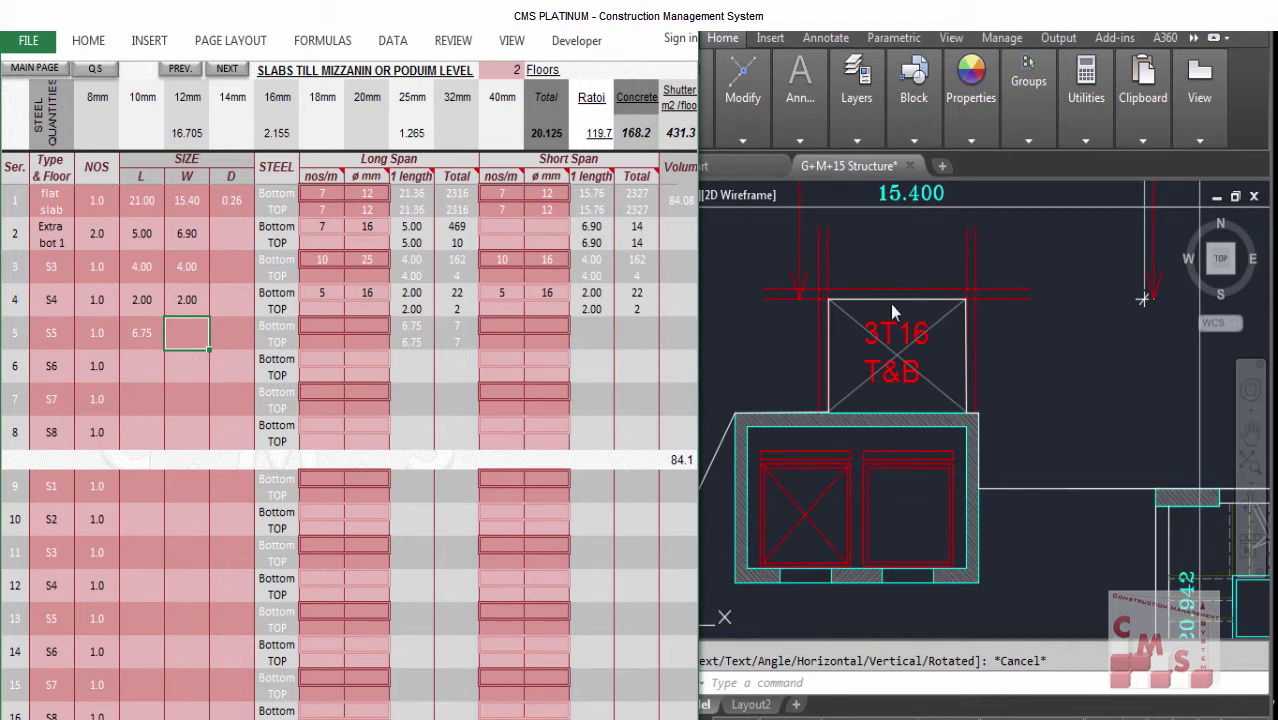
type("1")
left_click(322, 326)
type("3")
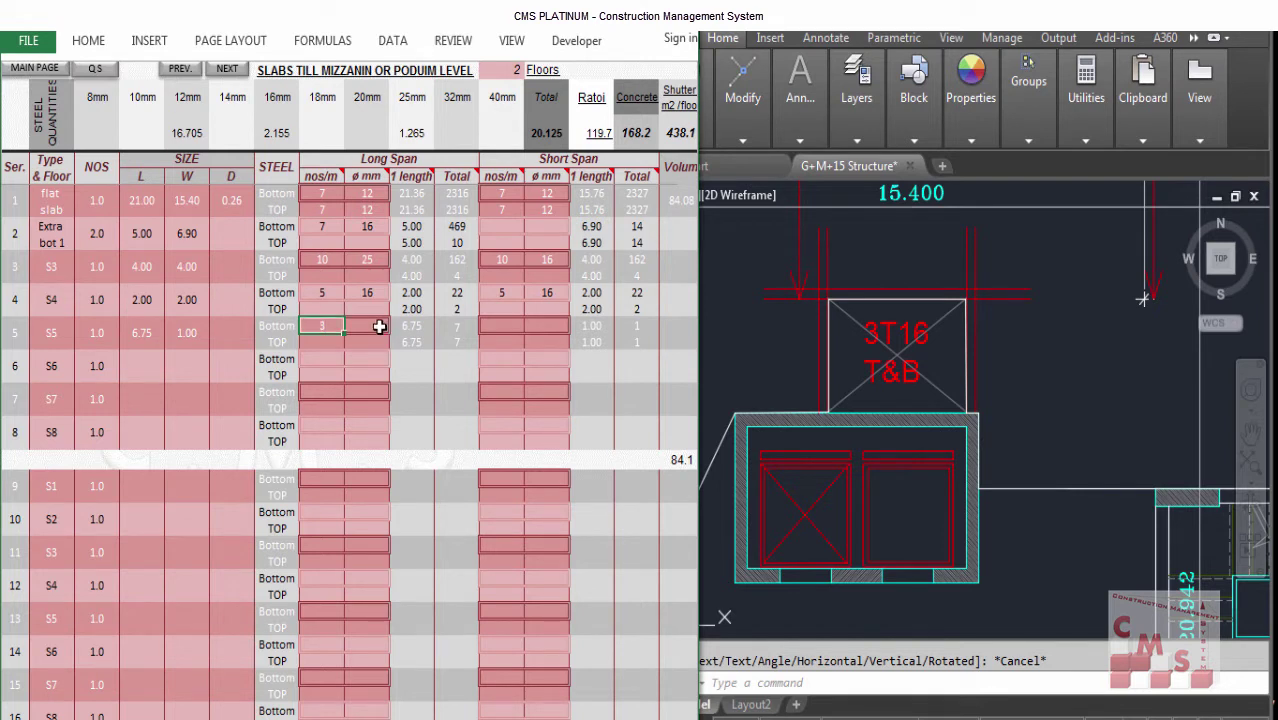
left_click(379, 327)
left_click(396, 326)
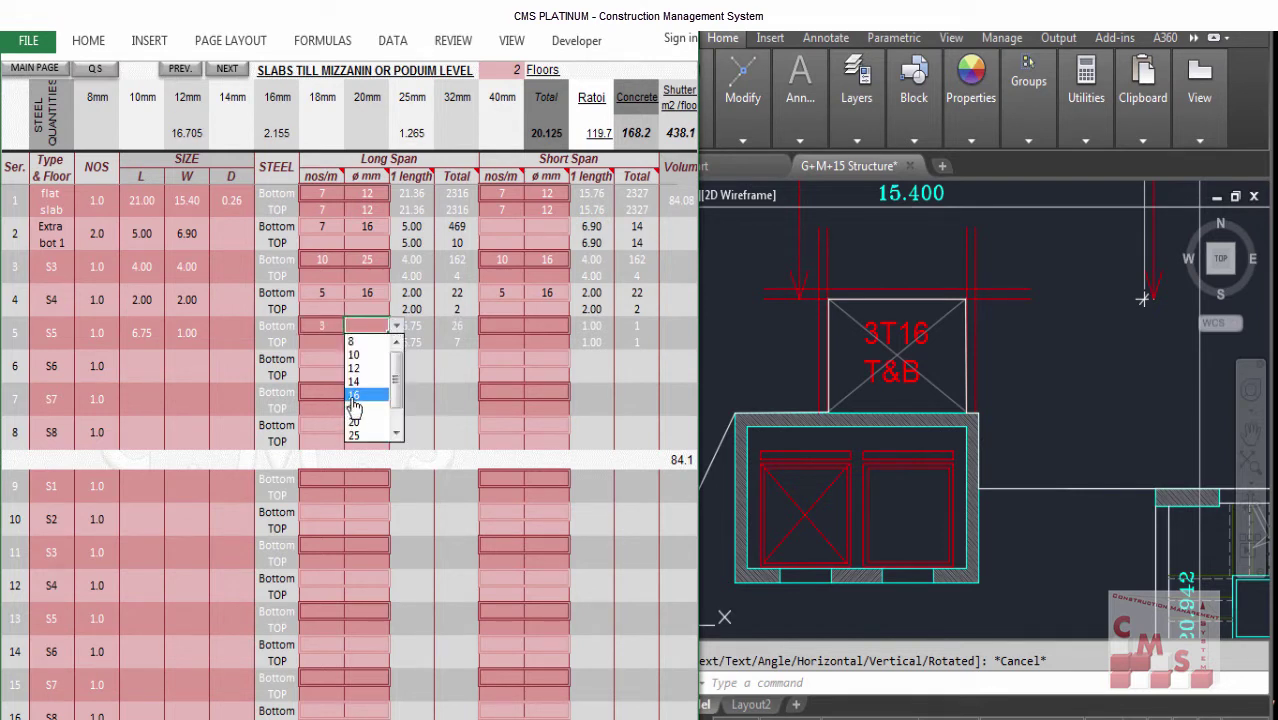
left_click(355, 395)
Give row S5 top bars of 3 per metre at 16 mm.
left_click(336, 347)
type("3")
left_click(367, 342)
left_click(396, 342)
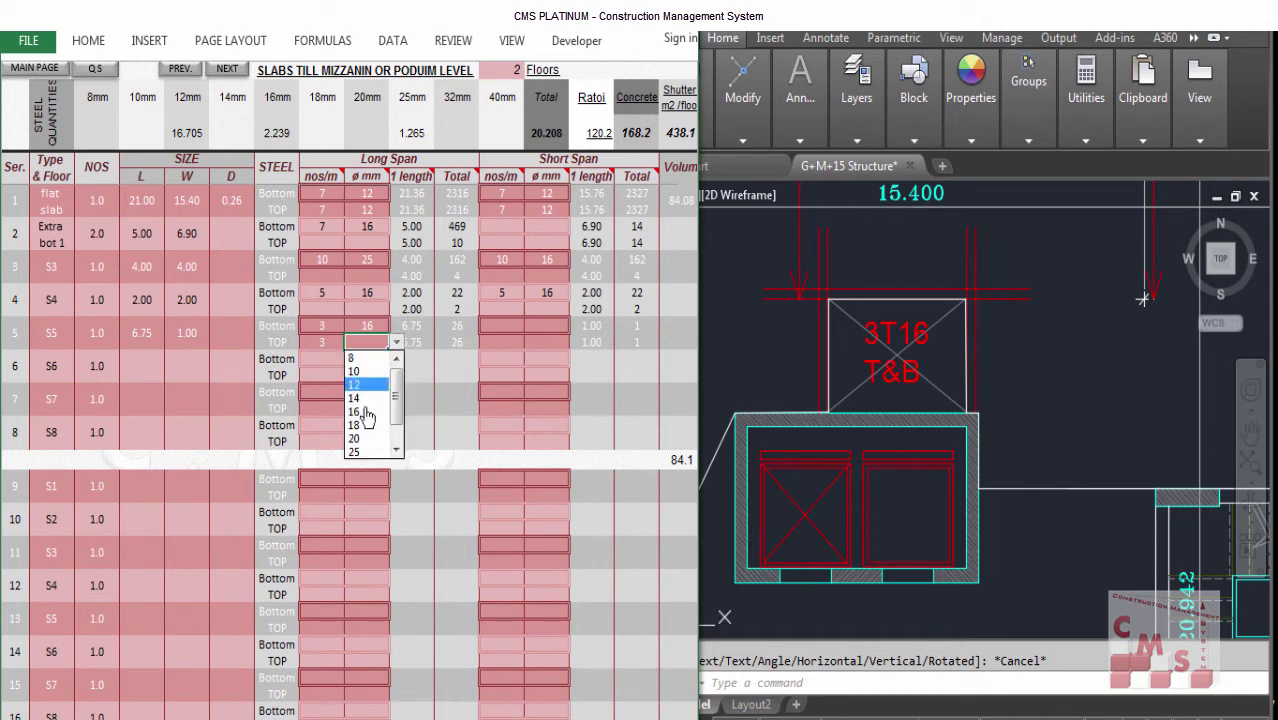
left_click(362, 402)
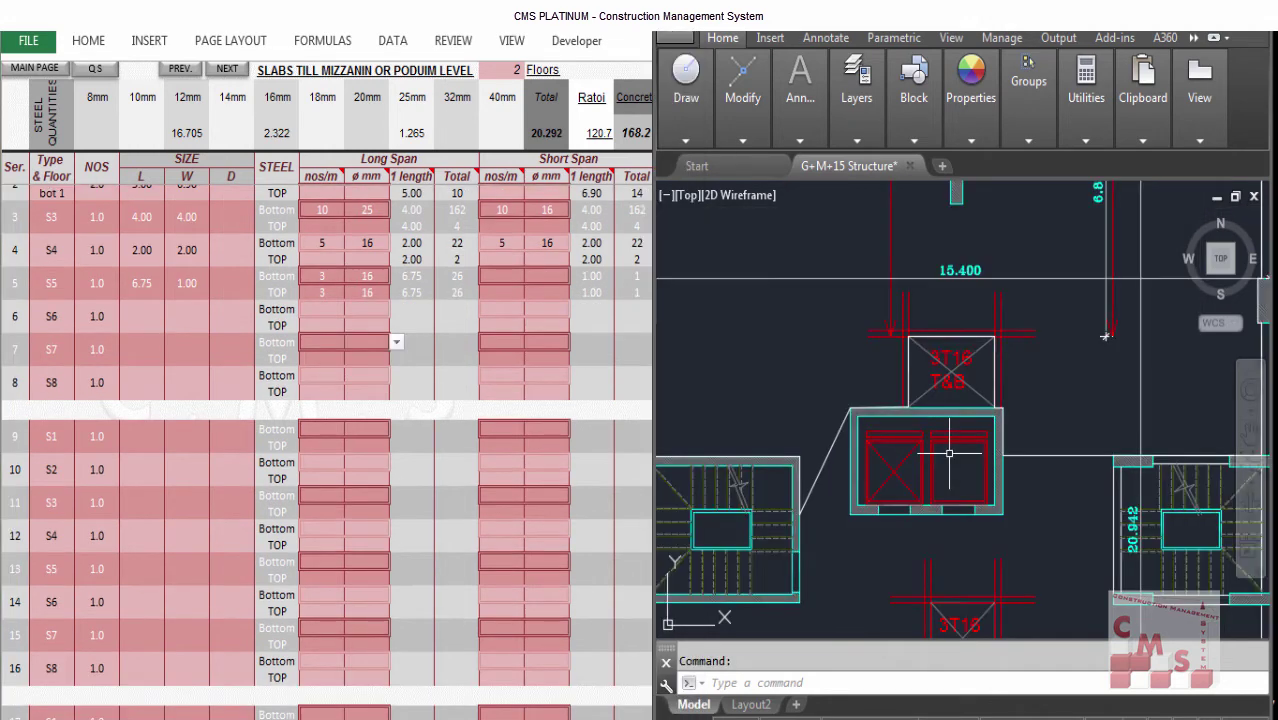
scroll(949, 454, "down", 5)
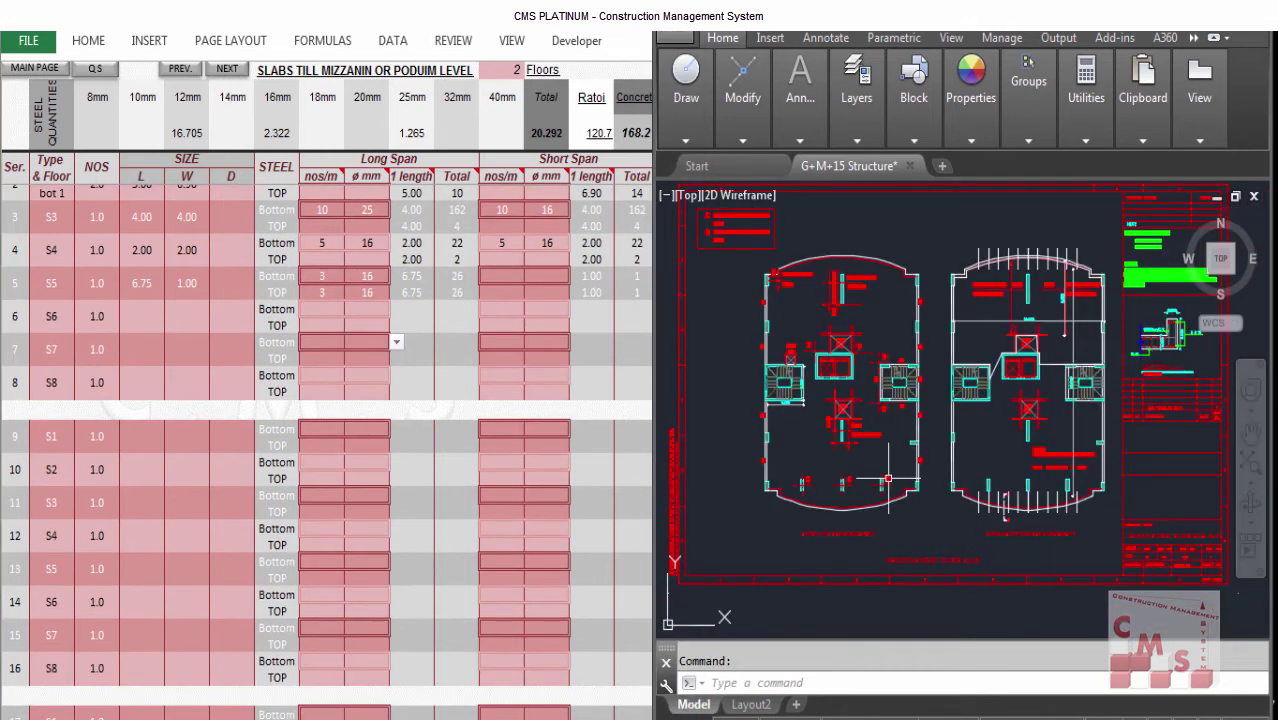
scroll(835, 528, "up", 5)
Zoom in on the extra top reinforcement detail, Ø25@10cm c/c, L=4m TOP, by the curved edge.
scroll(930, 572, "down", 3)
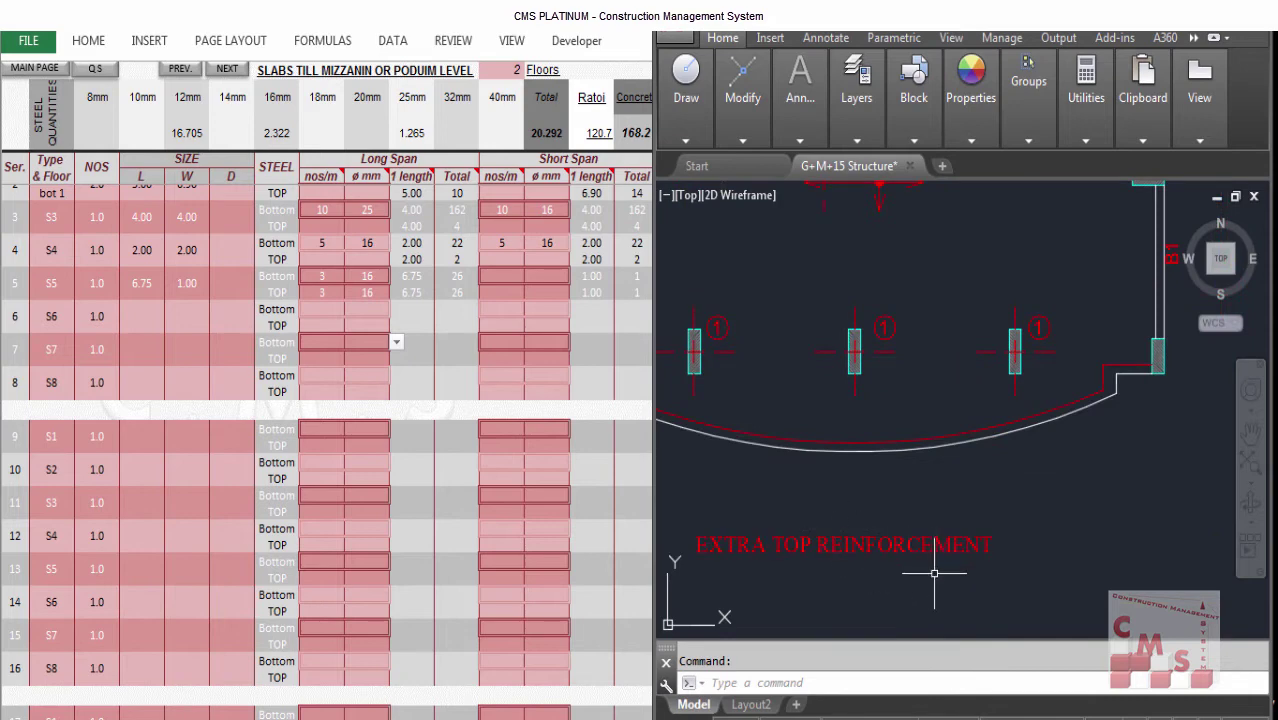
scroll(875, 465, "up", 2)
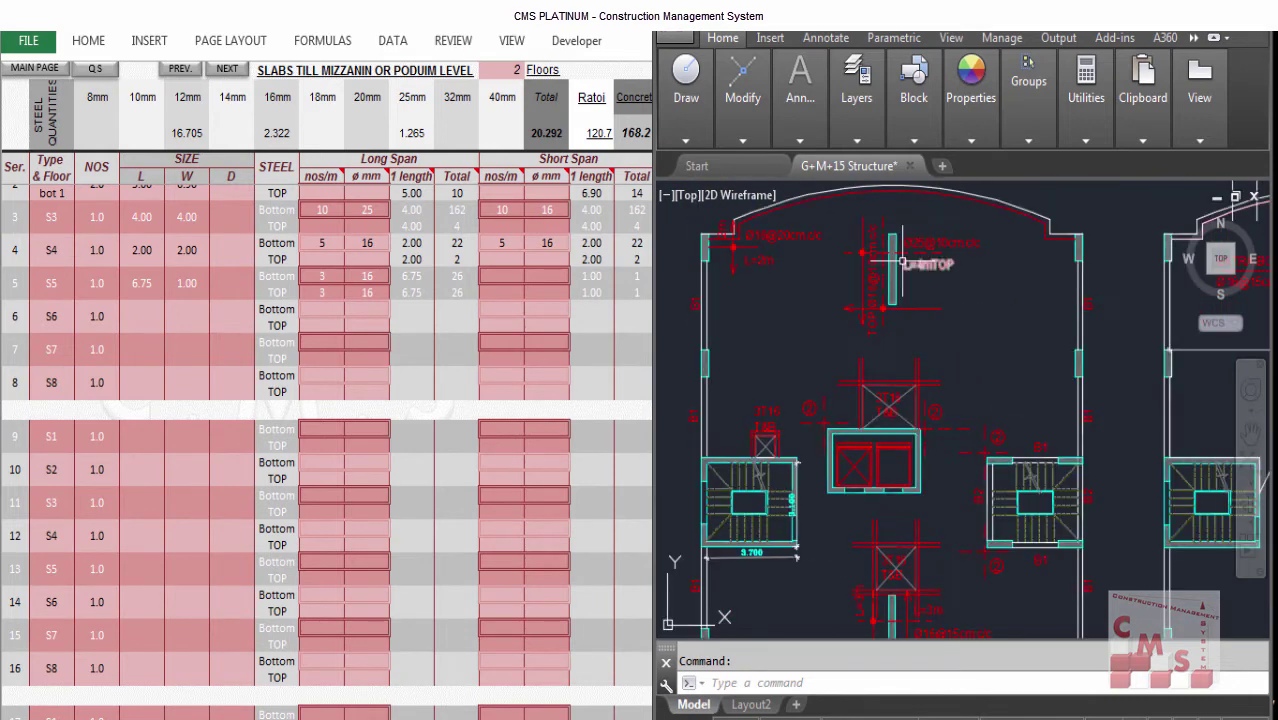
scroll(885, 440, "down", 3)
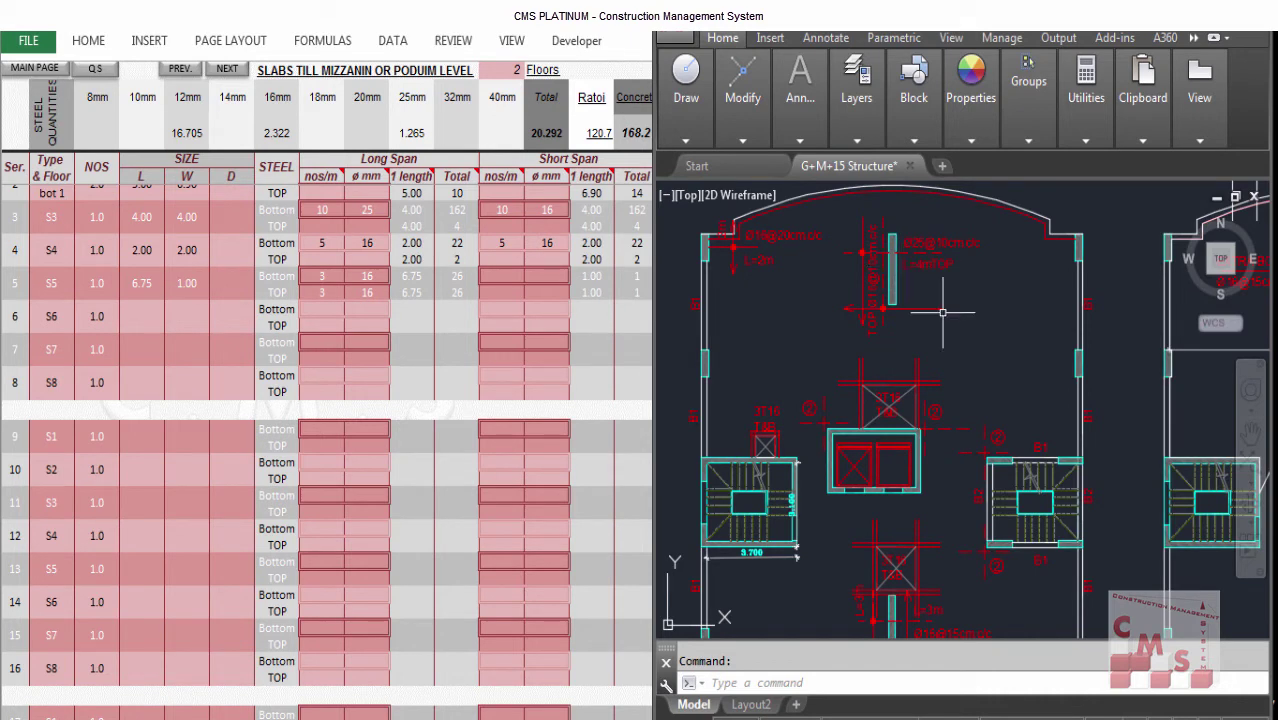
scroll(900, 290, "up", 2)
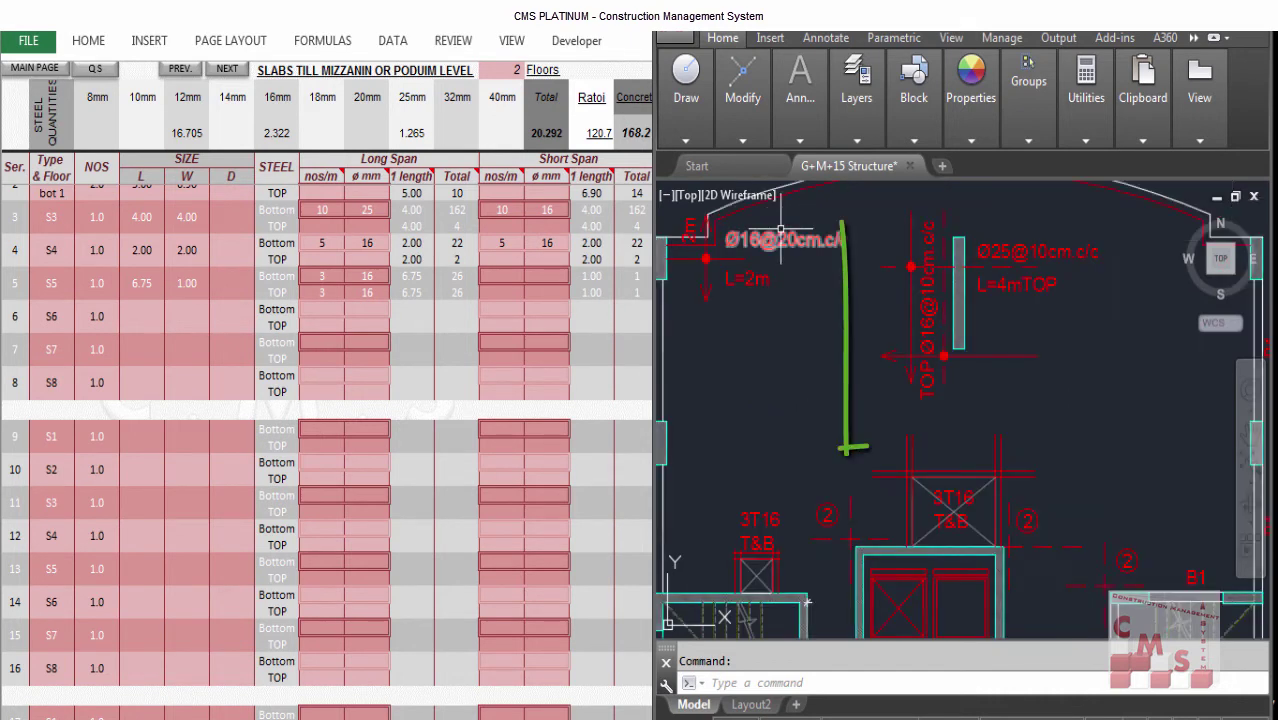
left_click(141, 316)
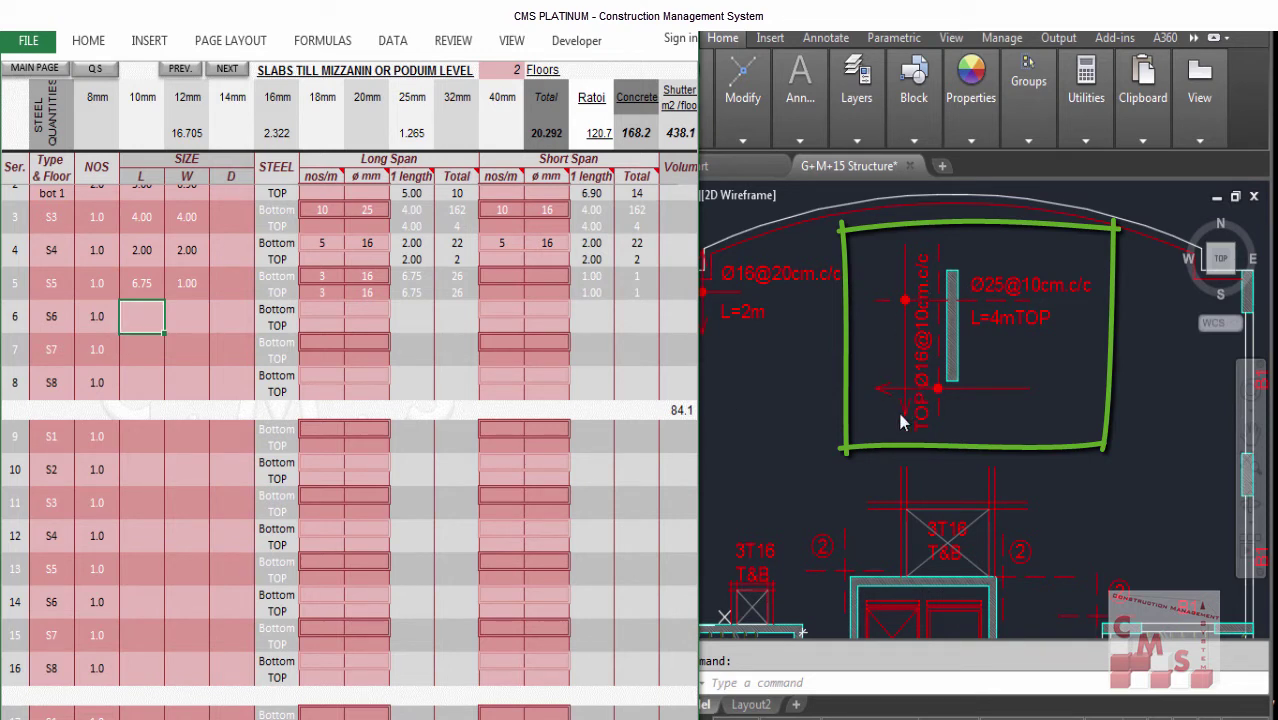
Label row 6's type as 'extra top a'.
left_click(51, 316)
type("extra bot 1")
key("F2")
key("BackSpace")
key("BackSpace")
key("BackSpace")
key("BackSpace")
key("BackSpace")
type("top 1")
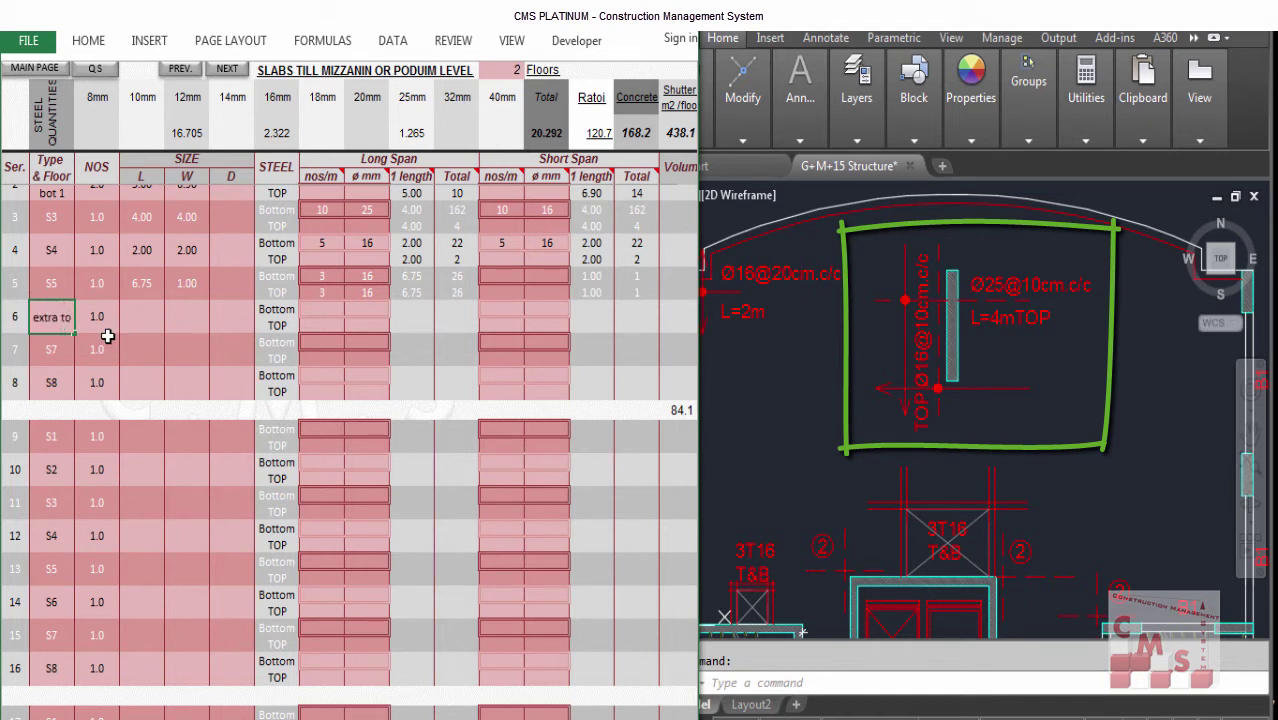
key("ctrl+Return")
key("F2")
key("BackSpace")
key("BackSpace")
type("a")
Size row 6 at 4.00 by 4.00 and clear its short-span bottom bars.
left_click(148, 329)
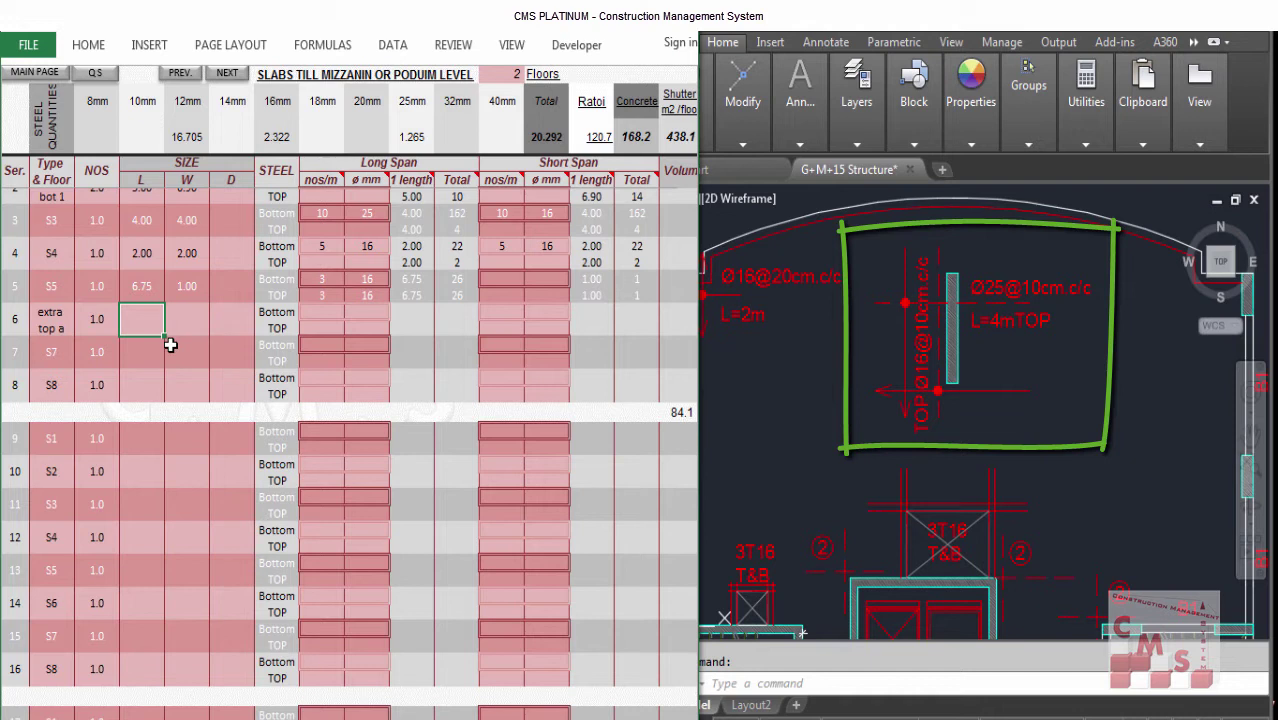
type("4")
key("Tab")
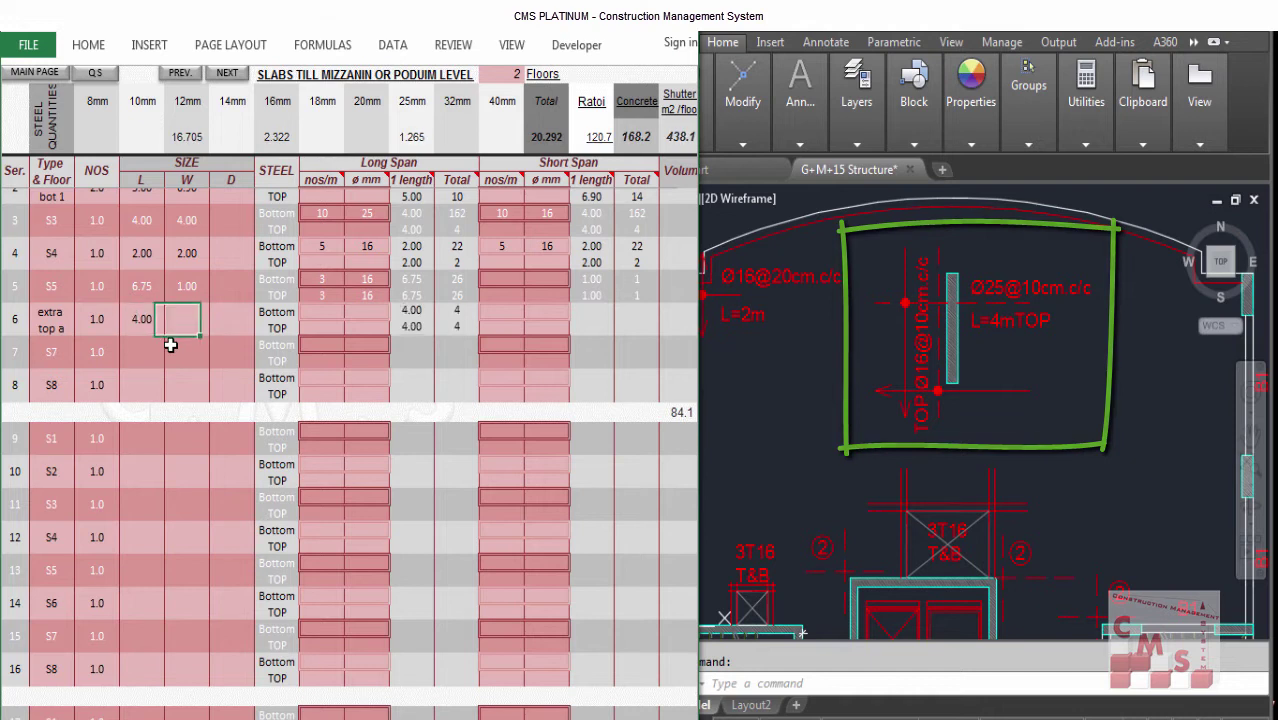
type("4")
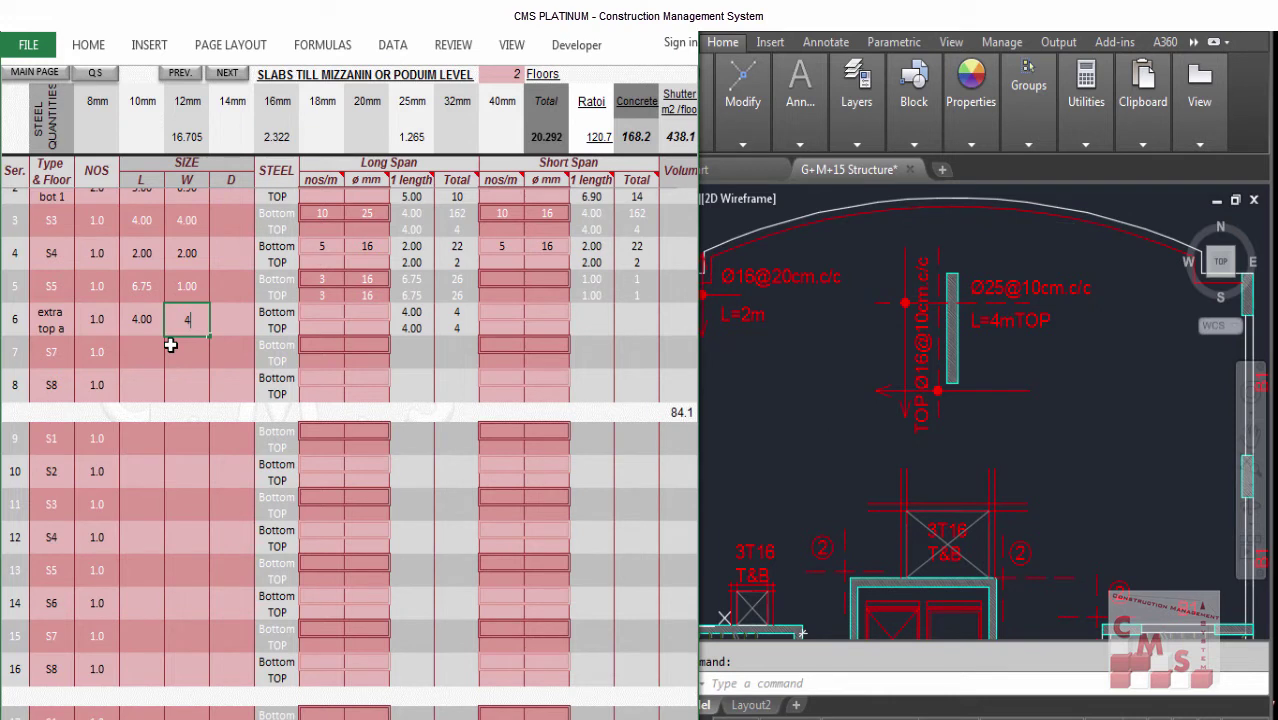
key("Tab")
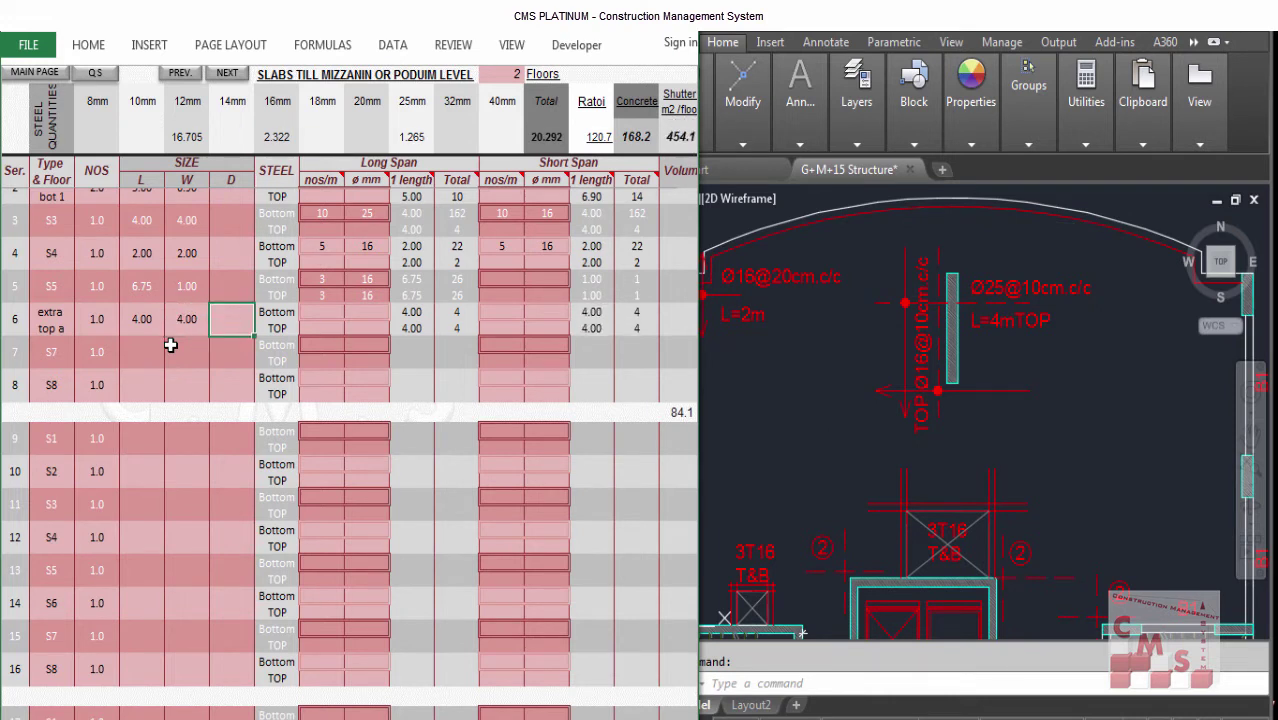
left_click(510, 312)
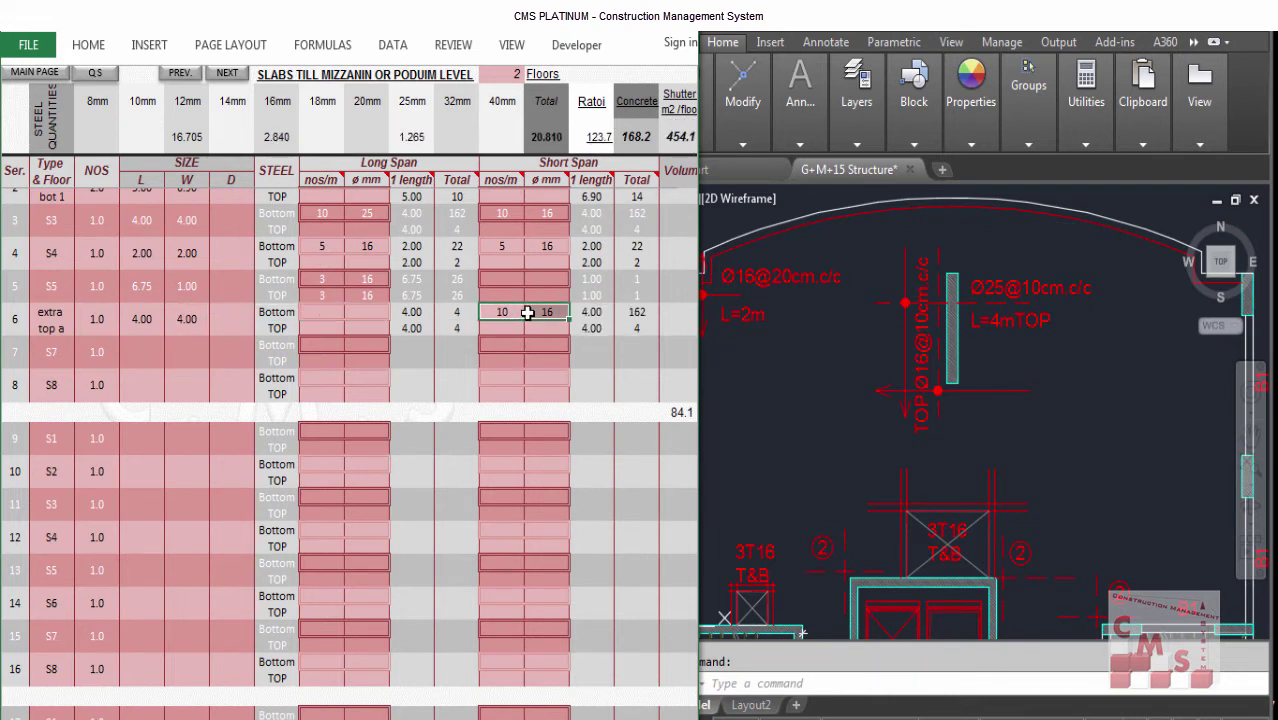
key("Delete")
left_click(302, 329)
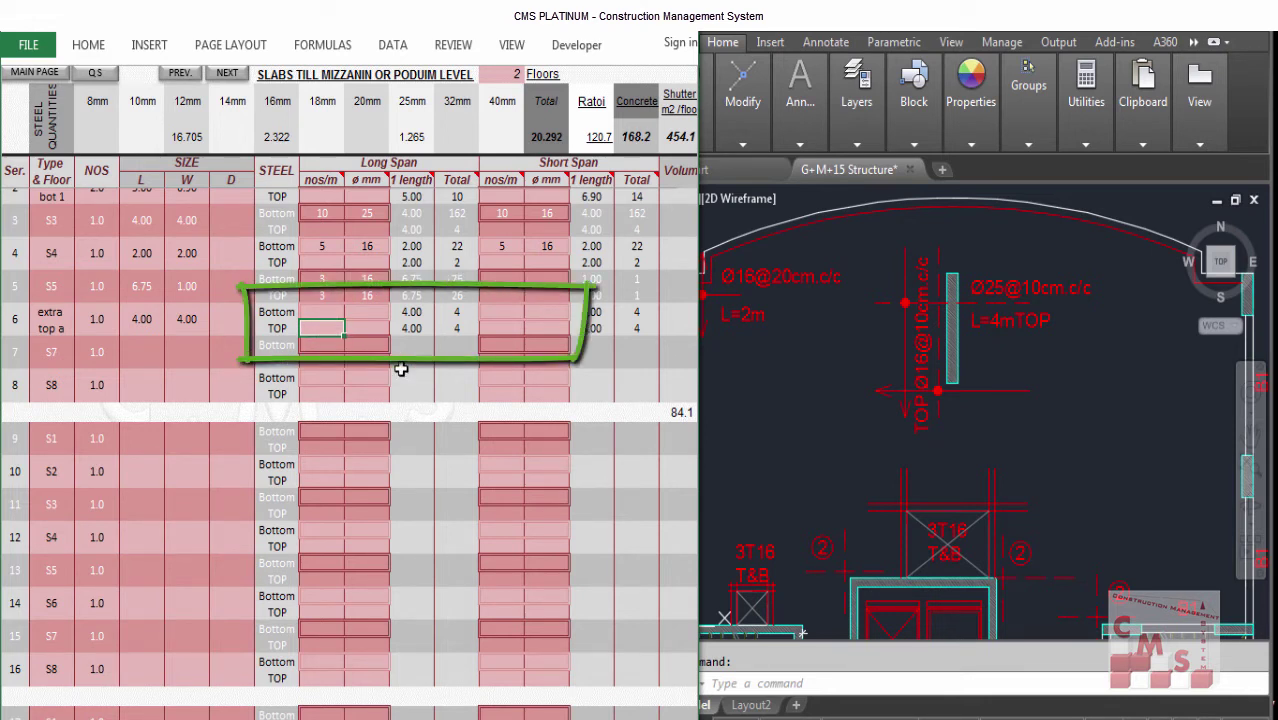
Give row 6 top bars of 10/m at 25 mm long-span and 10/m at 16 mm short-span.
type("10")
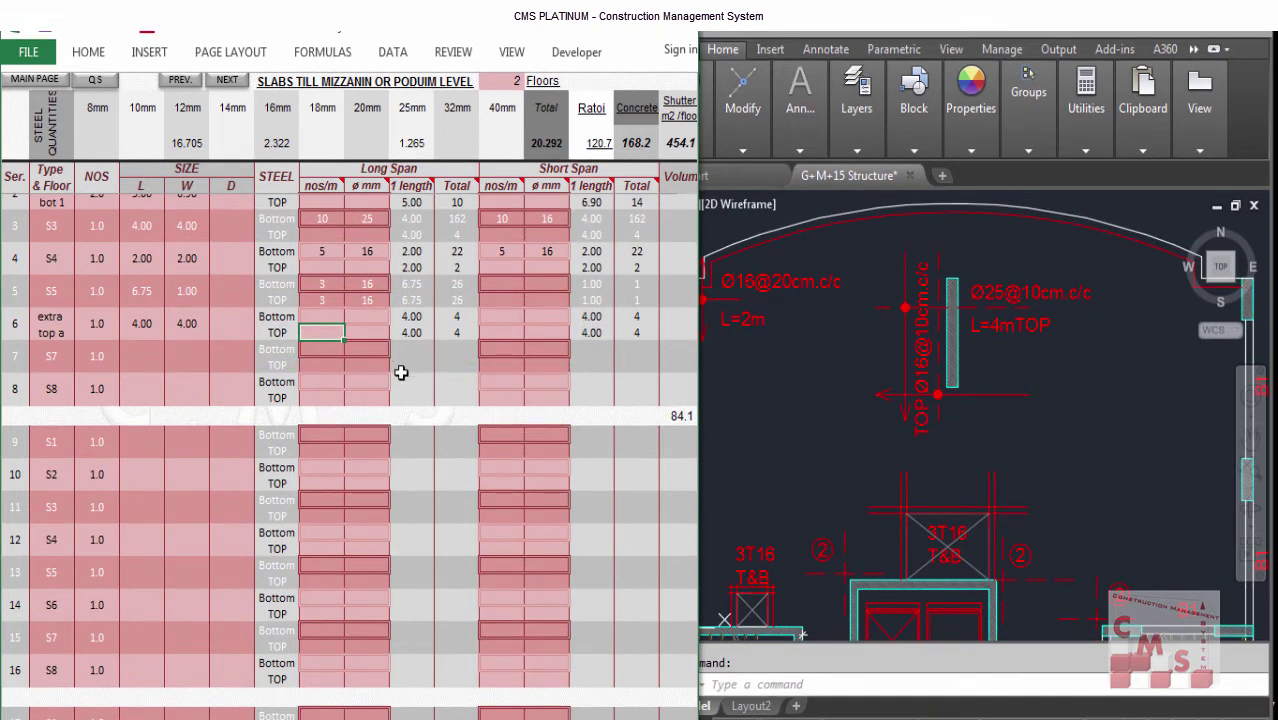
type("10")
key("Tab")
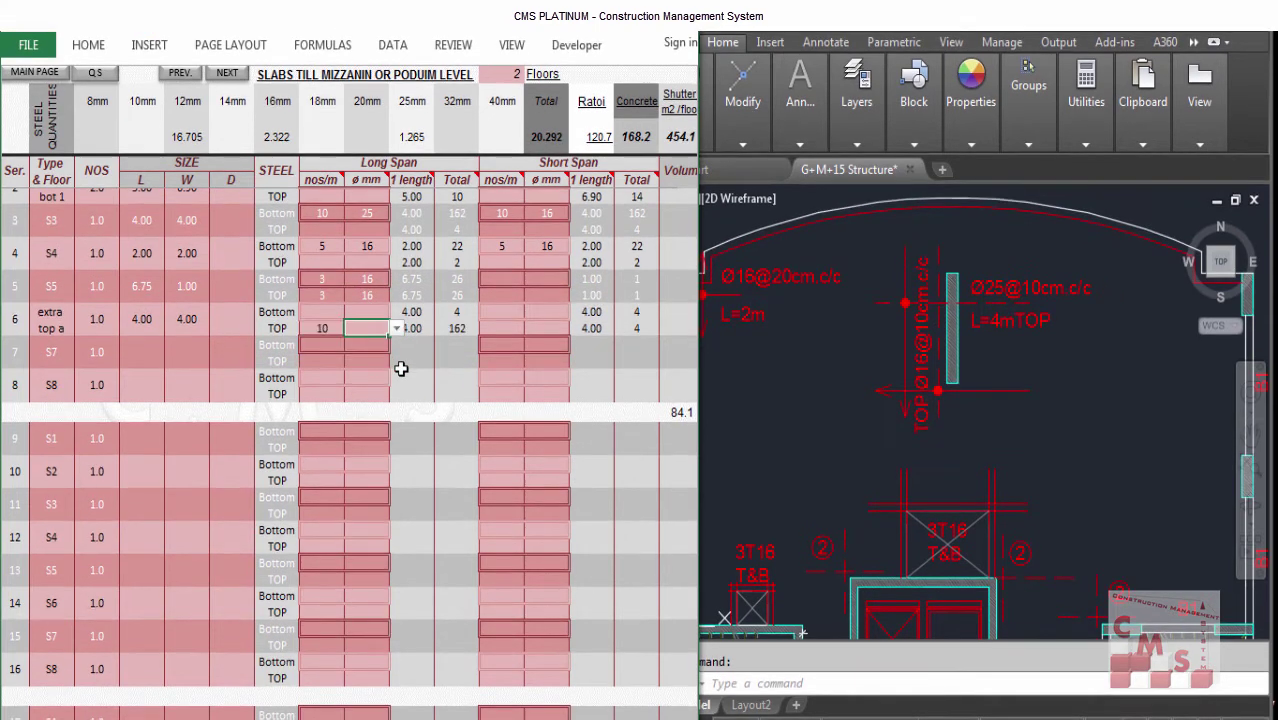
type("25")
key("Tab")
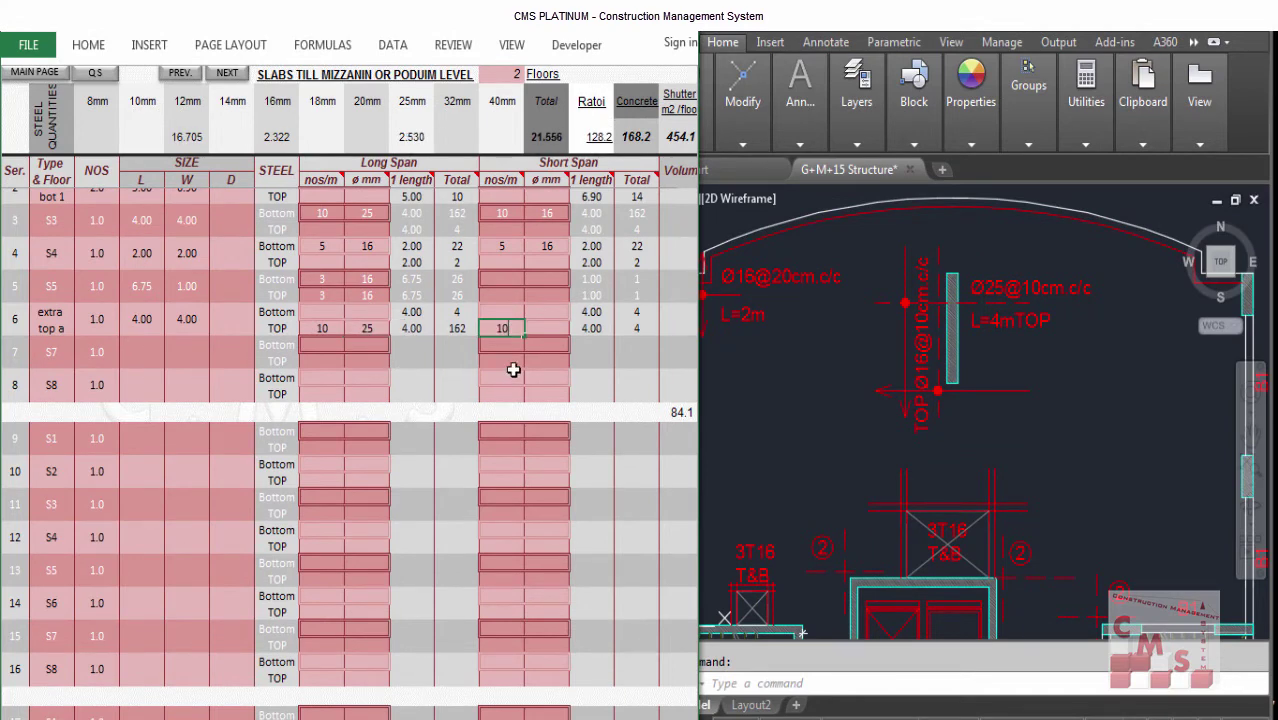
type("10")
key("Tab")
left_click(577, 328)
left_click(548, 400)
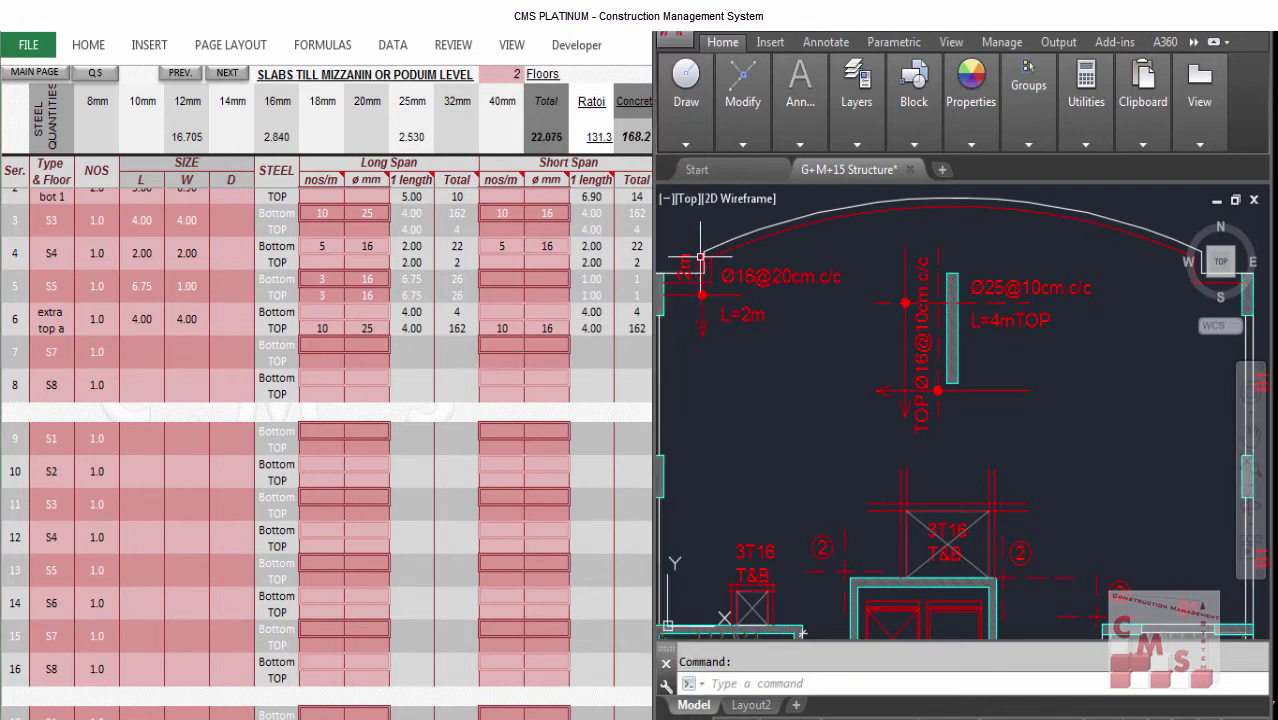
mouse_move(699, 268)
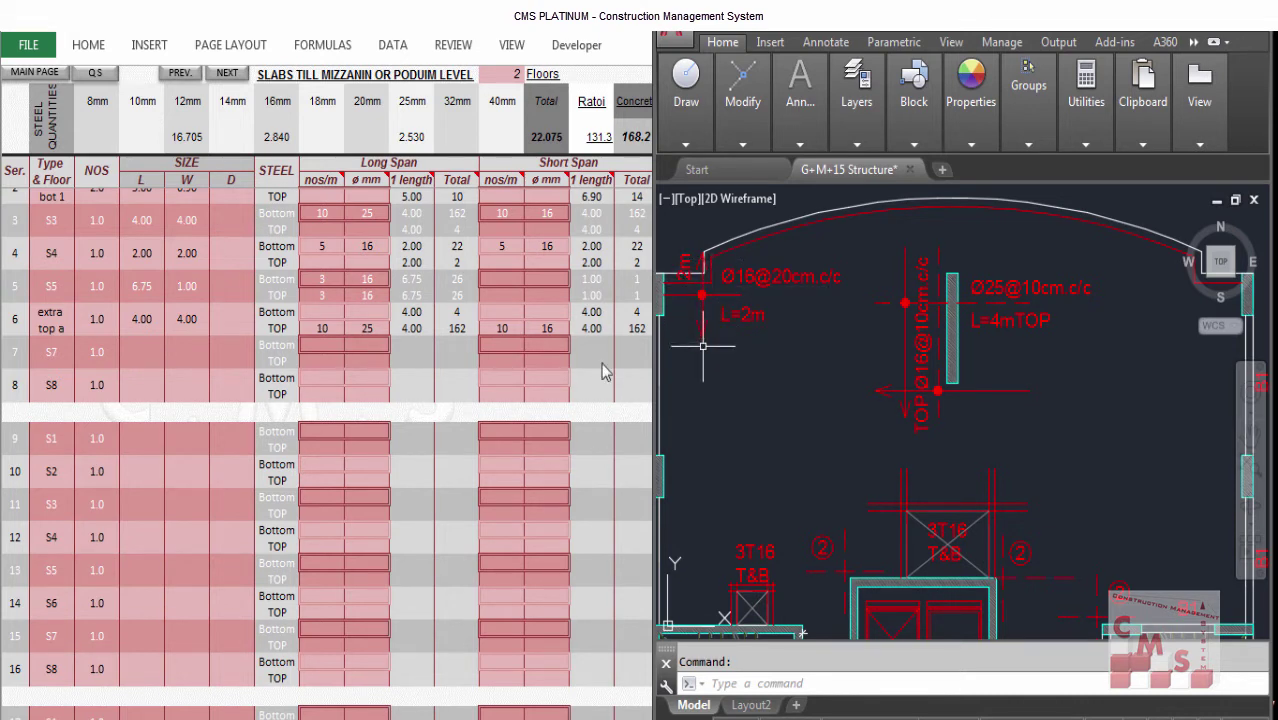
Enter row 7's dimensions as 2.00 by 2.00 in the quantities sheet.
left_click(501, 361)
left_click(150, 358)
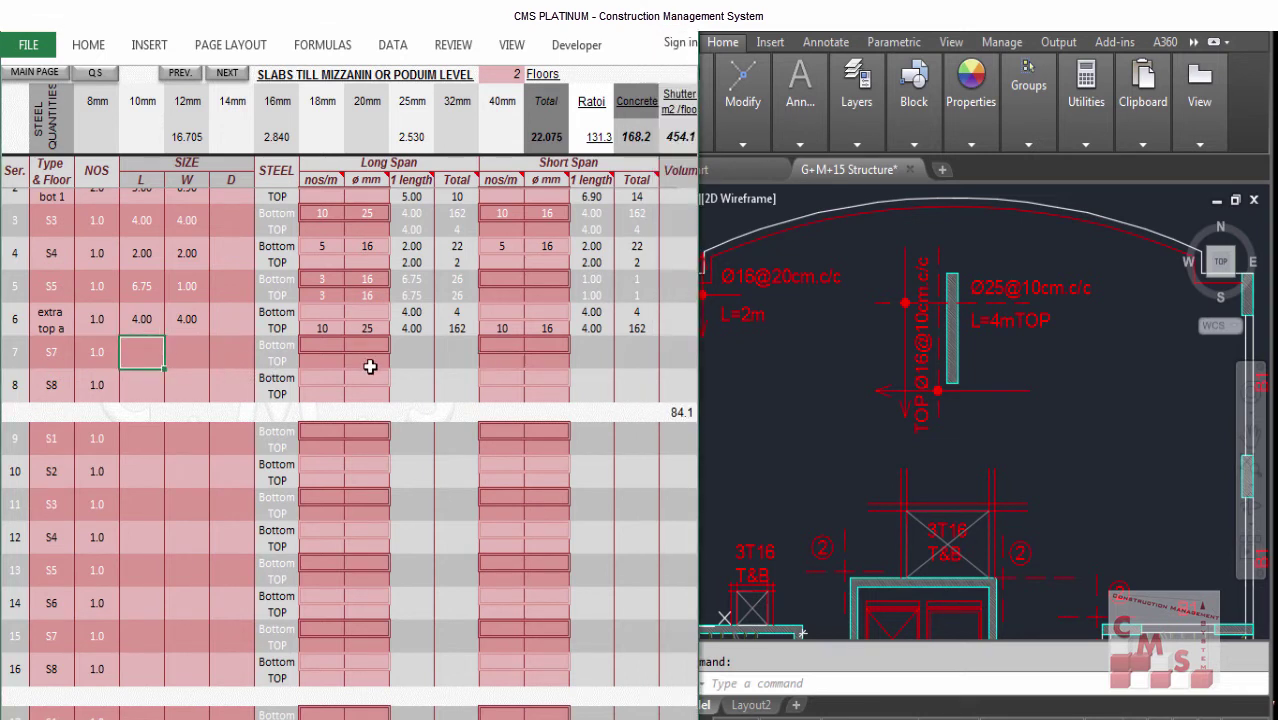
type("2")
key("Tab")
type("2")
Give row 7 long-span top bars of 5 per metre at 16 mm diameter.
left_click(314, 362)
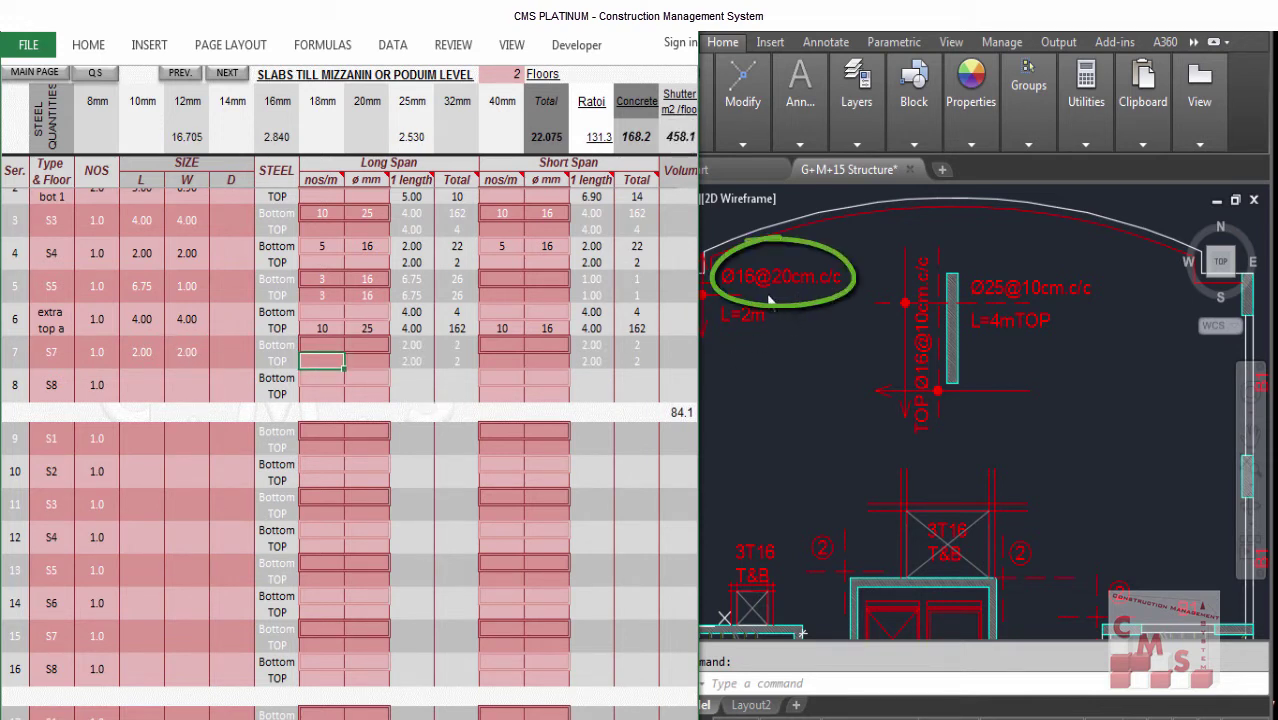
type("5")
key("Tab")
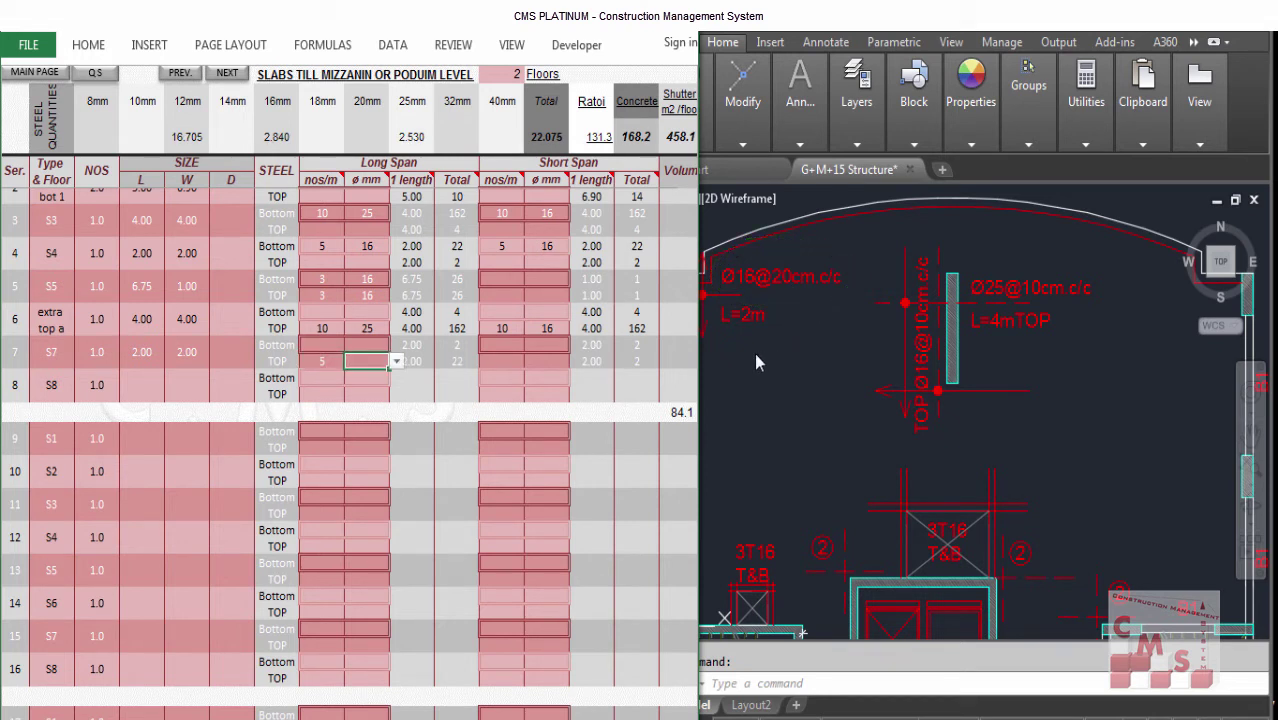
type("16")
key("Return")
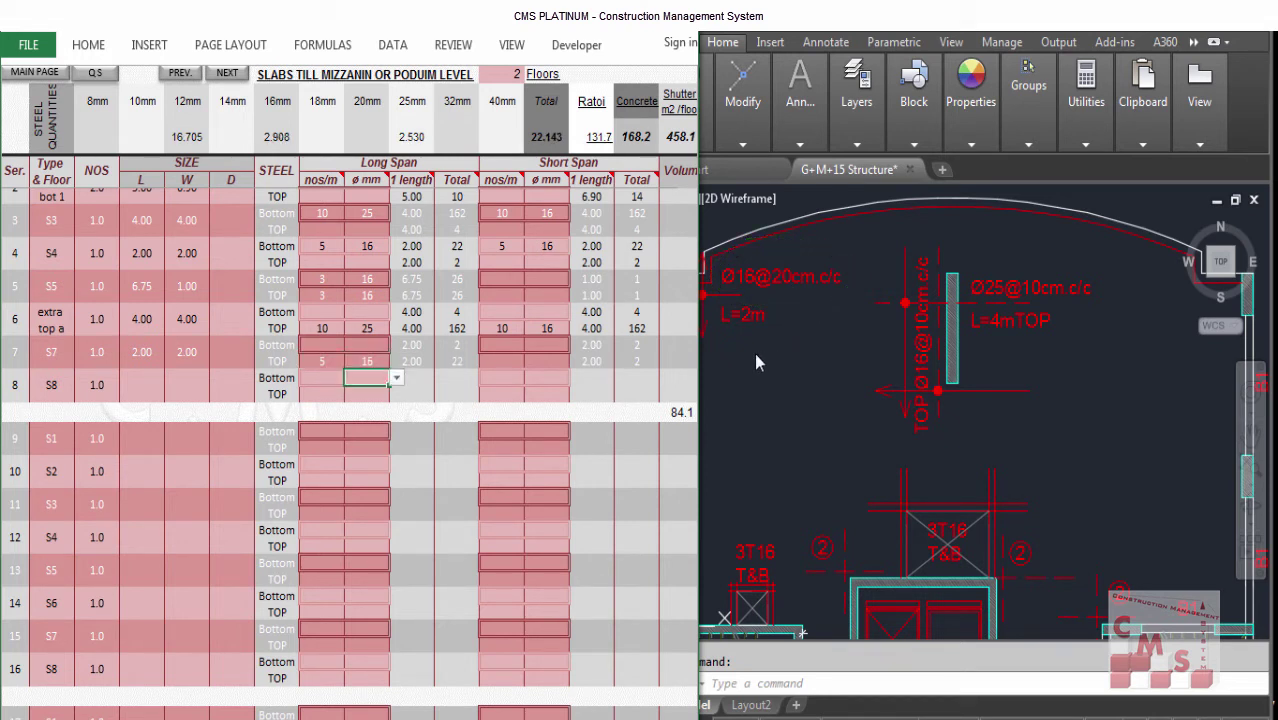
Zoom and pan around the ground and first floor slab plan toward the stair core.
left_click(850, 372)
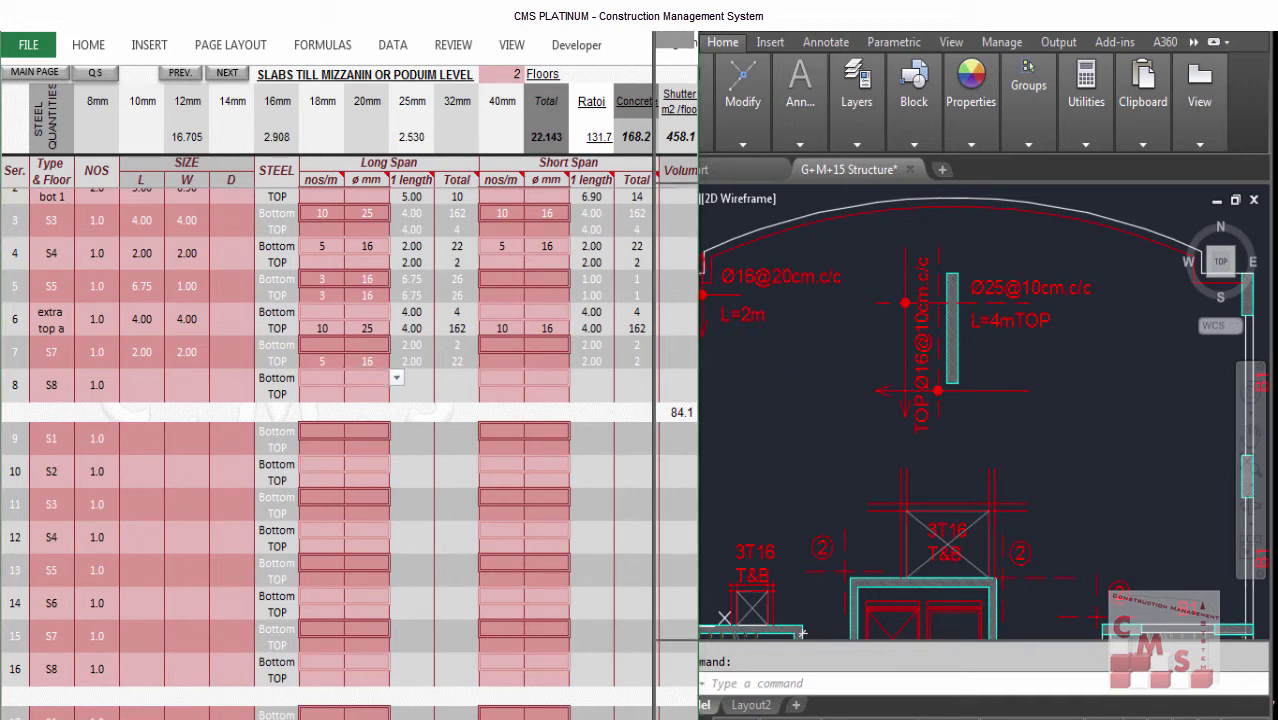
scroll(848, 376, "down", 2)
left_click_drag(847, 381, 877, 169)
scroll(870, 357, "up", 3)
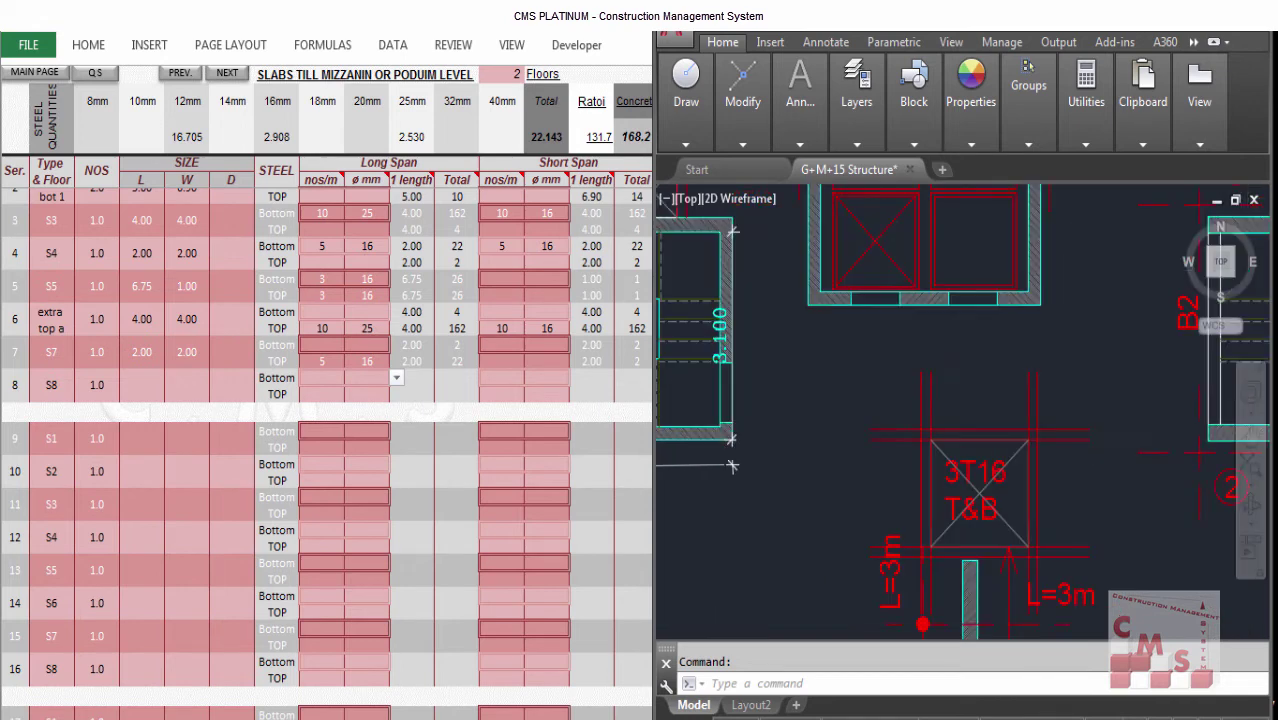
scroll(870, 357, "down", 1)
left_click_drag(870, 357, 847, 488)
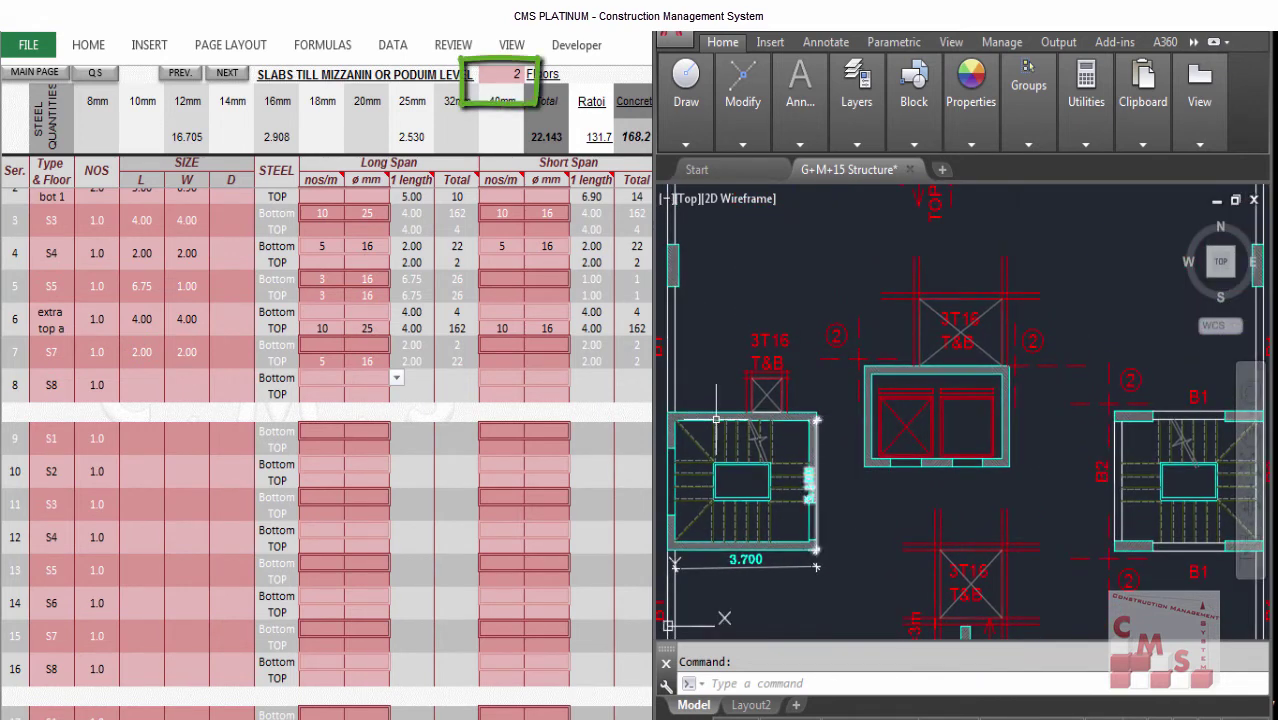
scroll(840, 389, "down", 2)
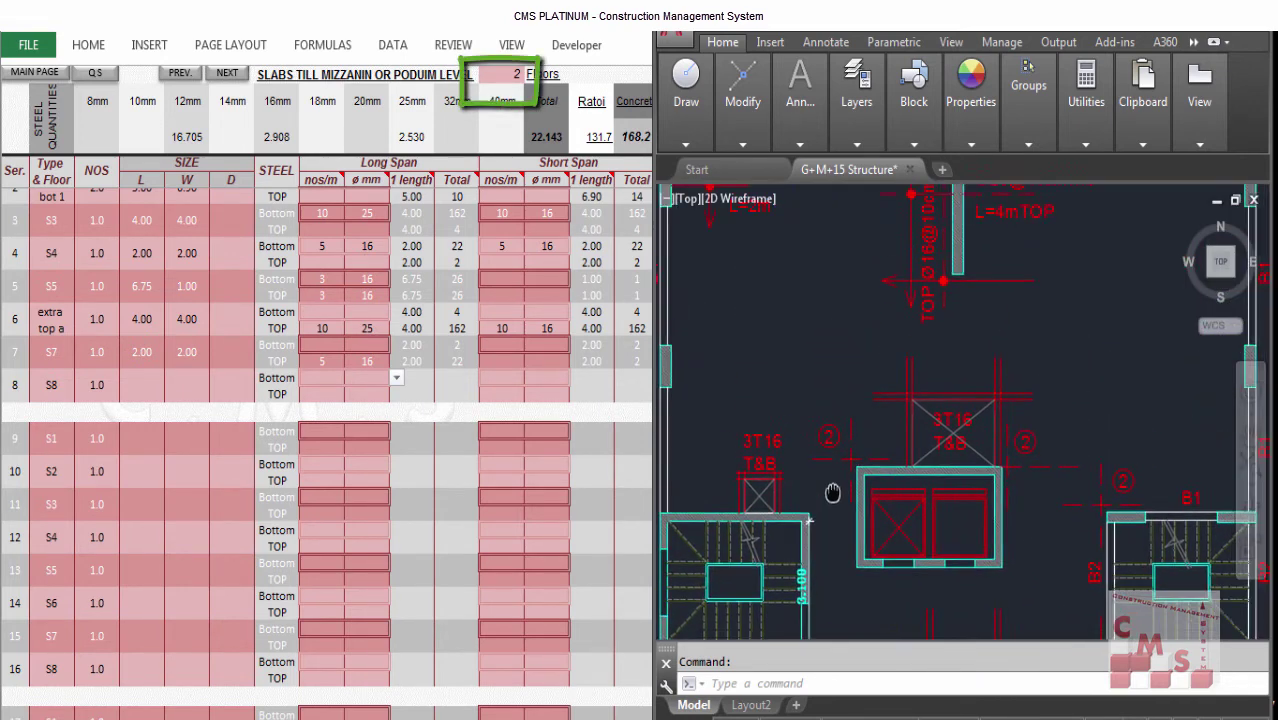
scroll(752, 379, "down", 1)
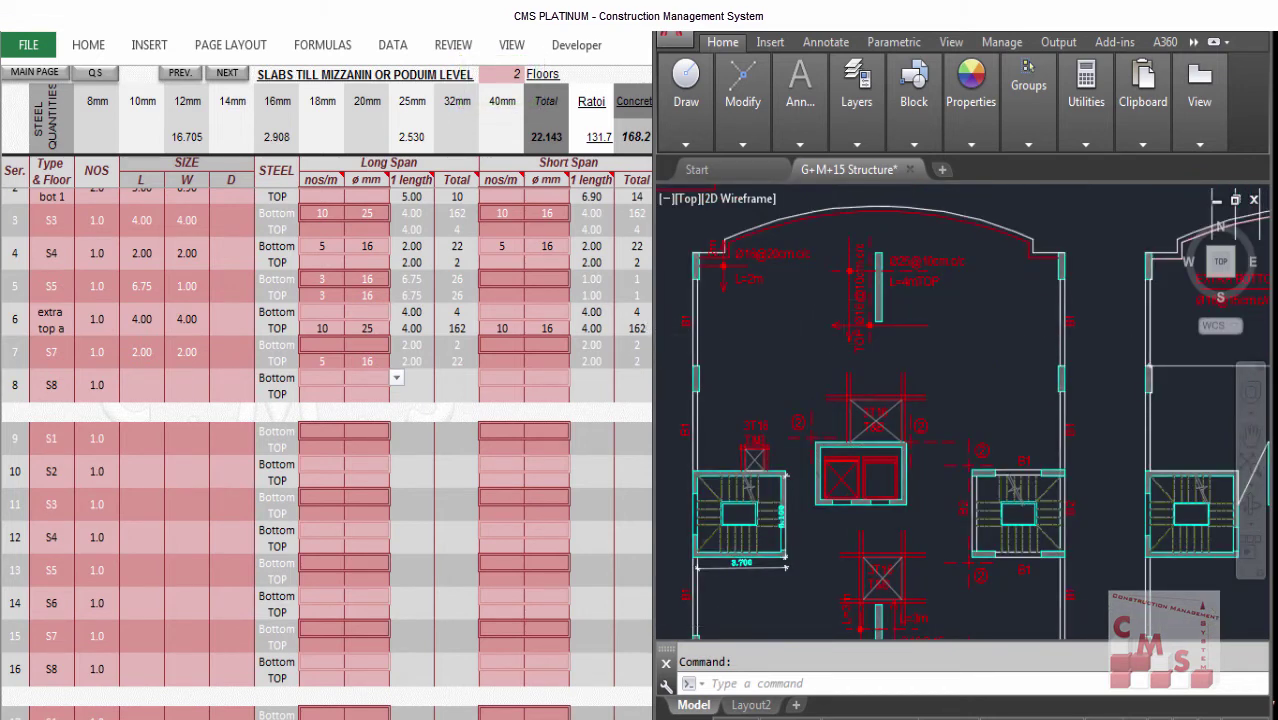
scroll(840, 320, "down", 2)
scroll(907, 516, "up", 4)
scroll(915, 550, "down", 1)
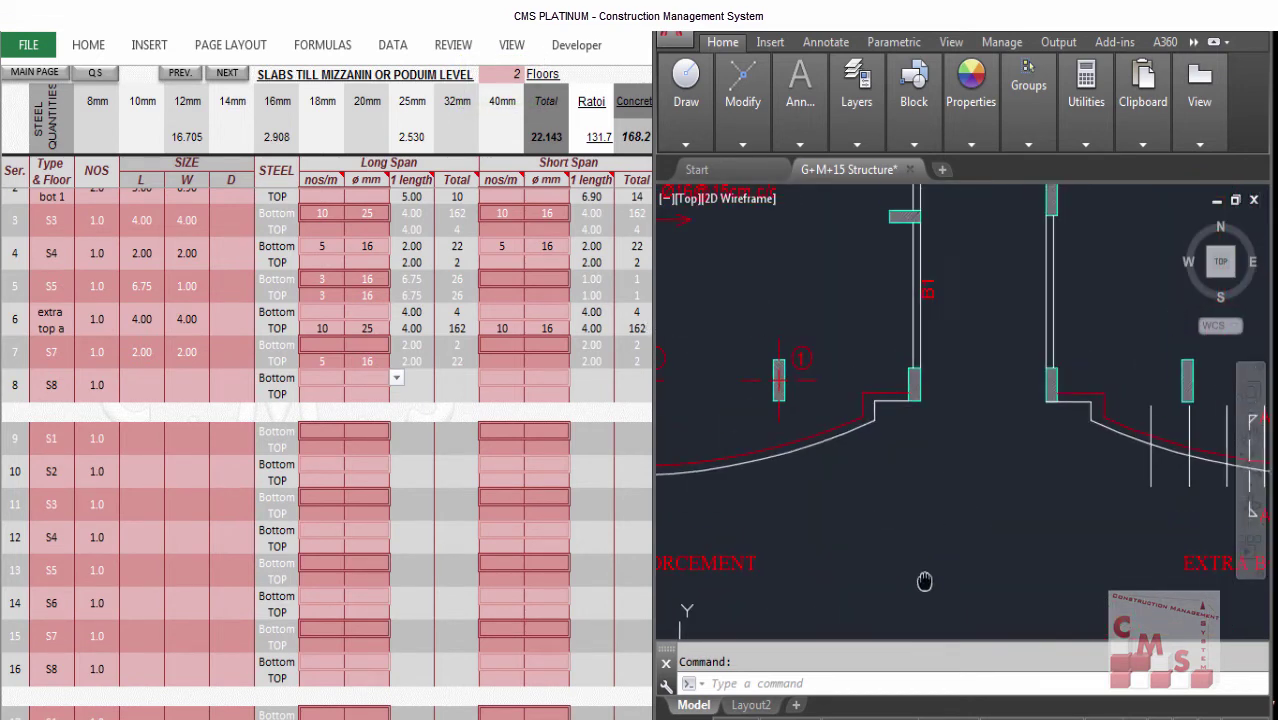
scroll(1030, 462, "down", 1)
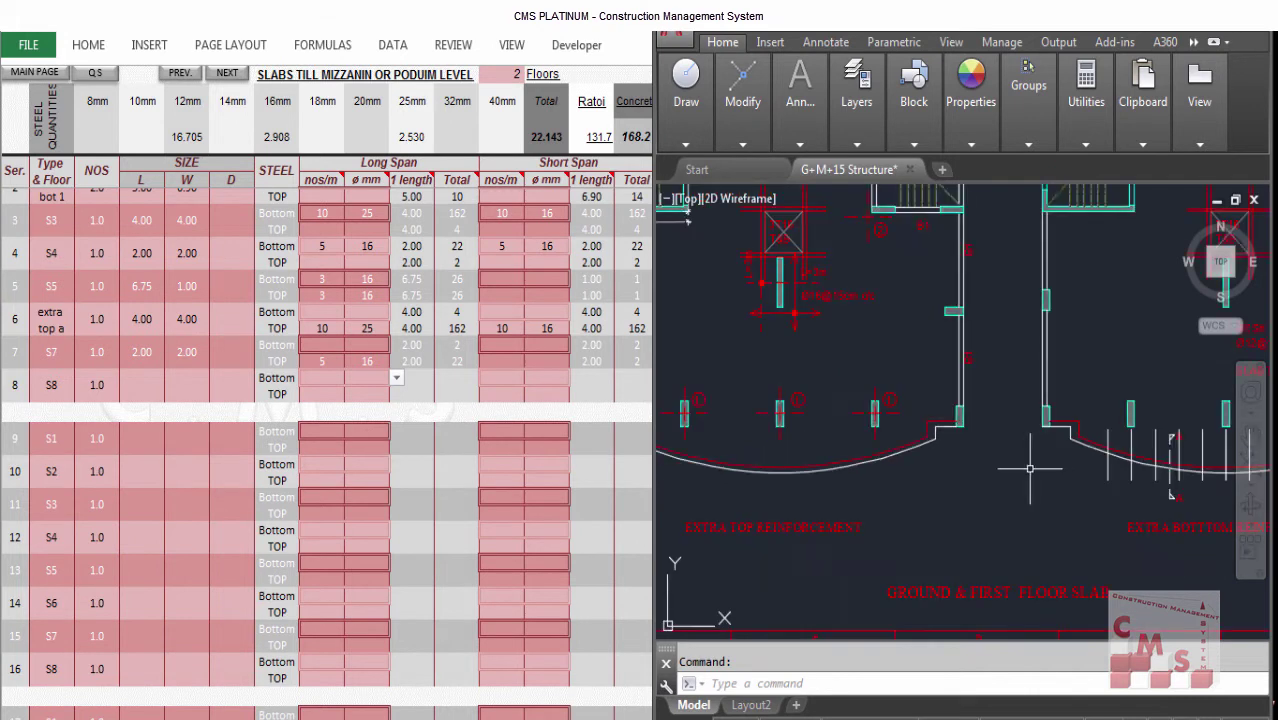
Back in the quantities sheet, select the Floors value and scroll up to row 1.
left_click(365, 389)
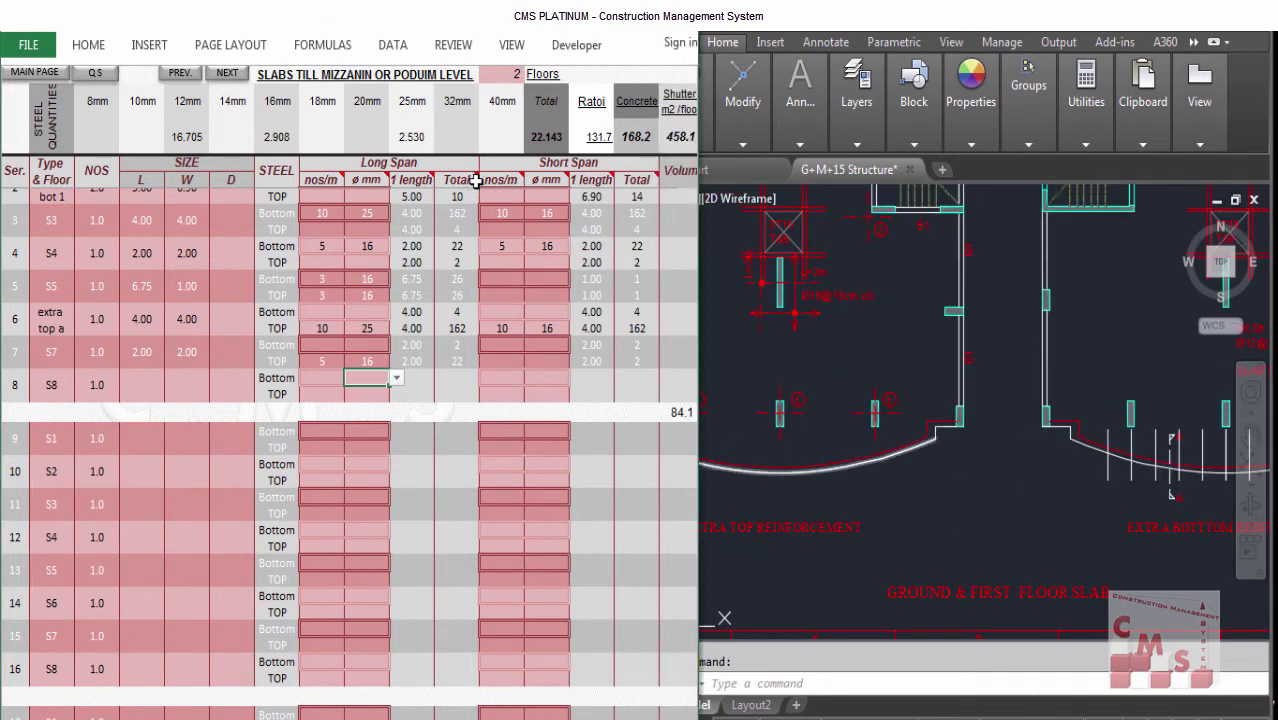
left_click(508, 77)
scroll(304, 352, "up", 1)
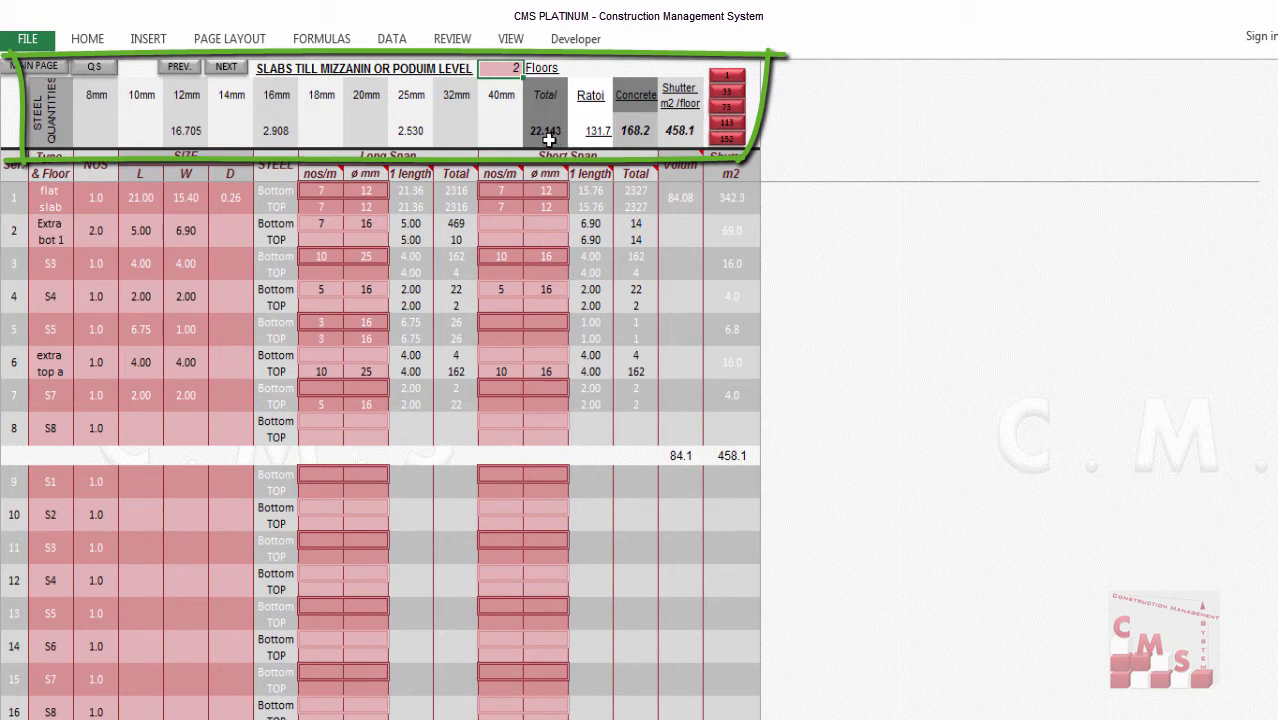
Check the Ratoi (131.7) and shuttering totals, jump to row 113 and back, then show AutoCAD.
left_click(599, 128)
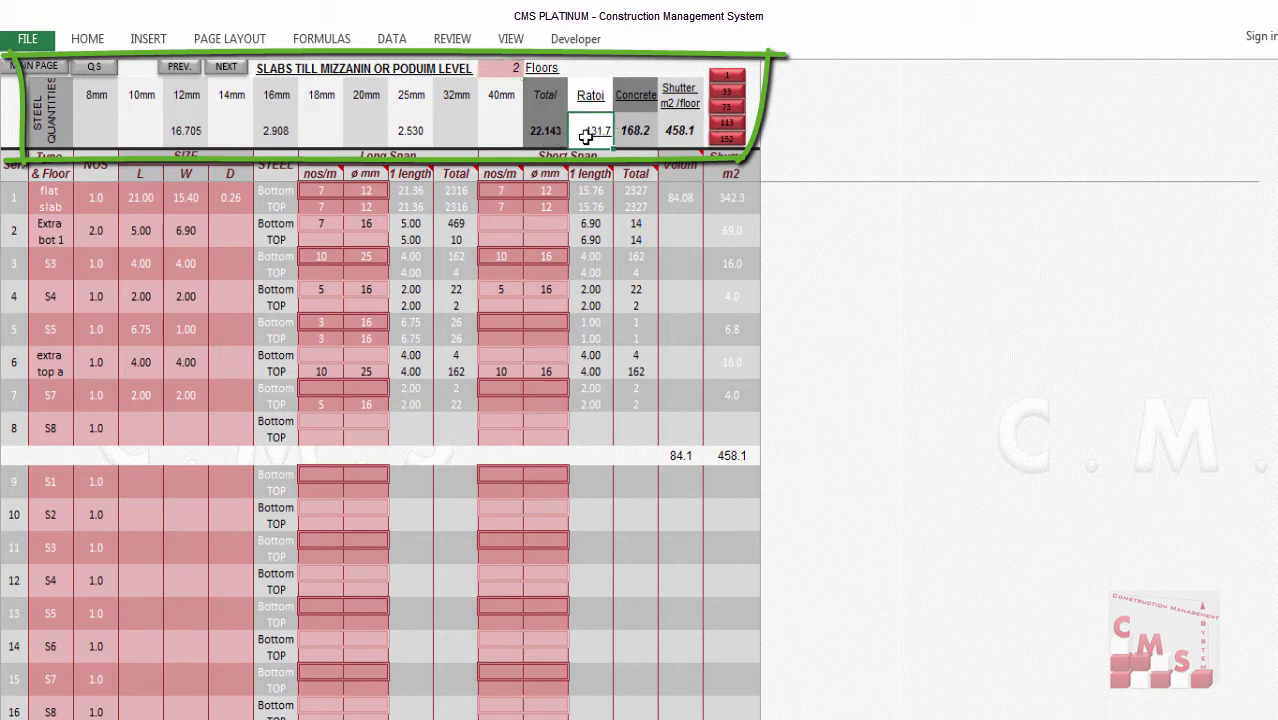
left_click(688, 130)
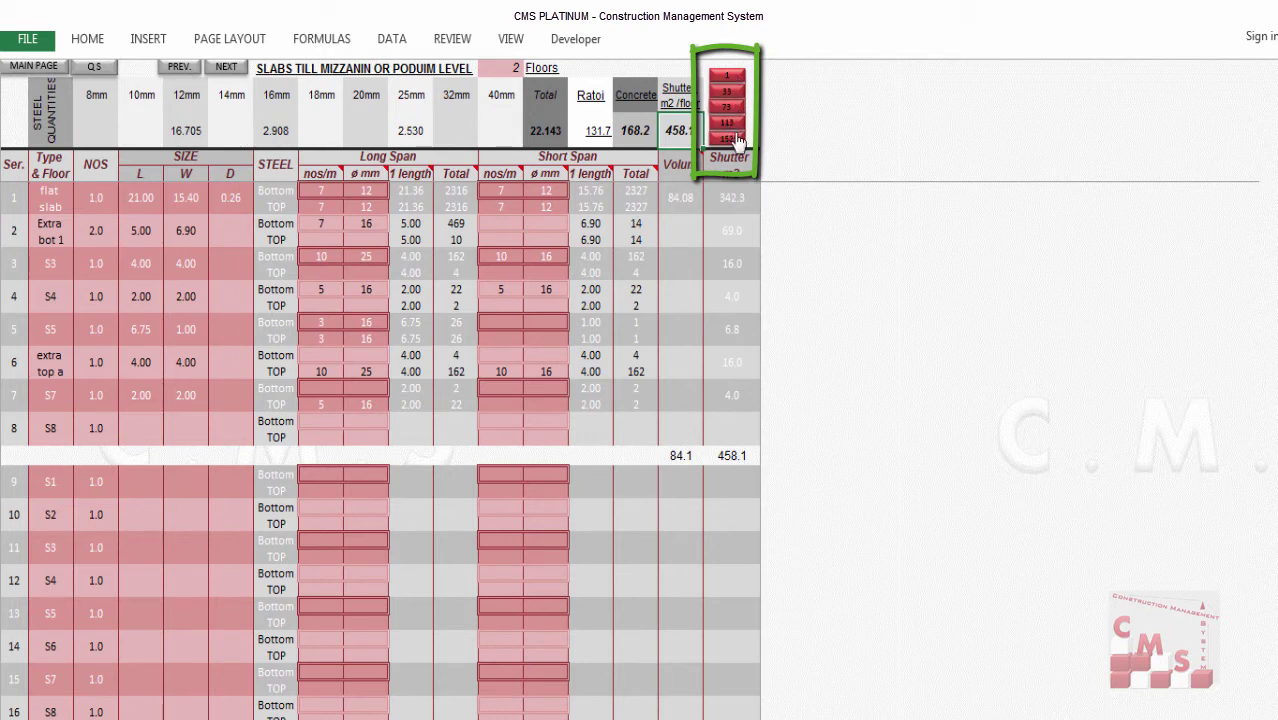
left_click(730, 122)
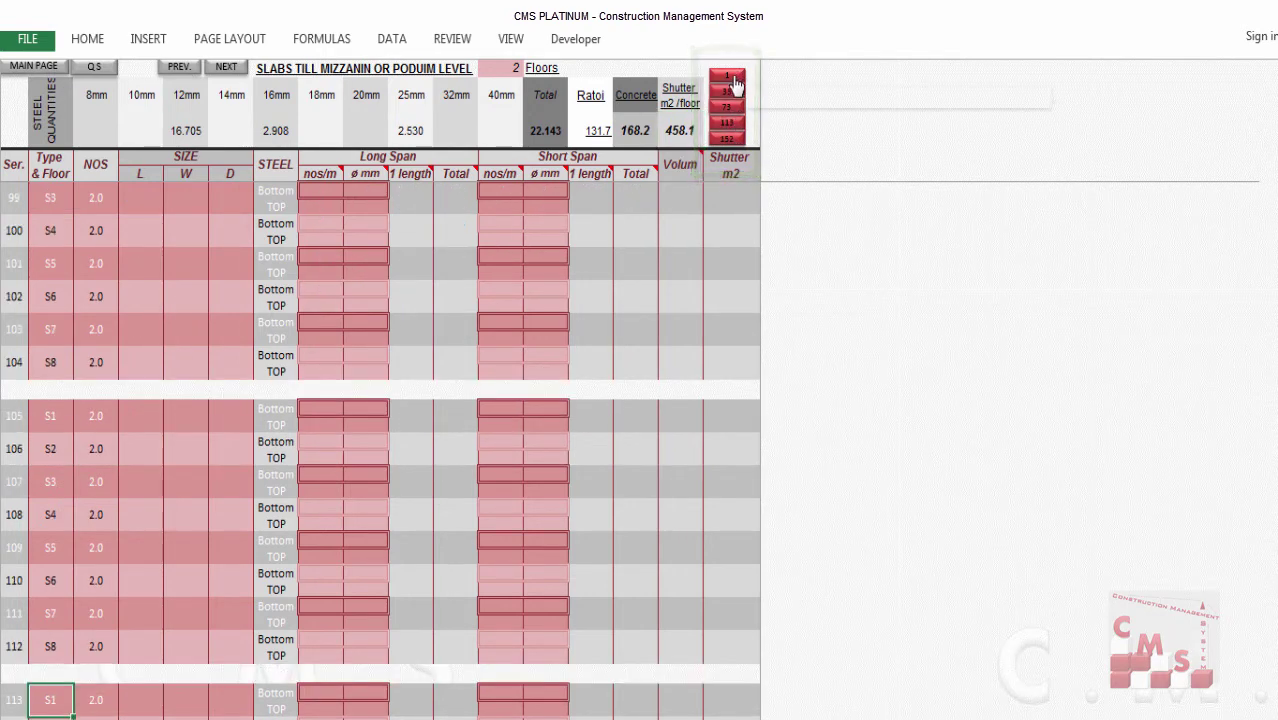
left_click(730, 77)
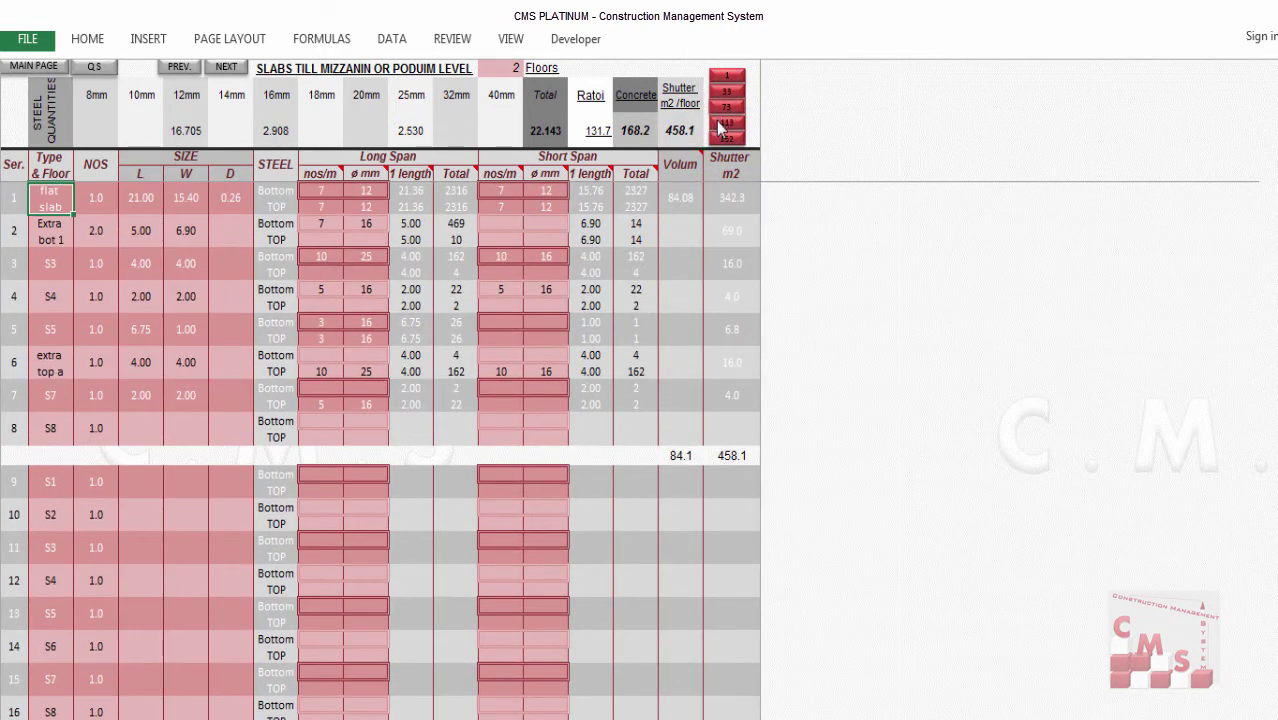
key("alt+Tab")
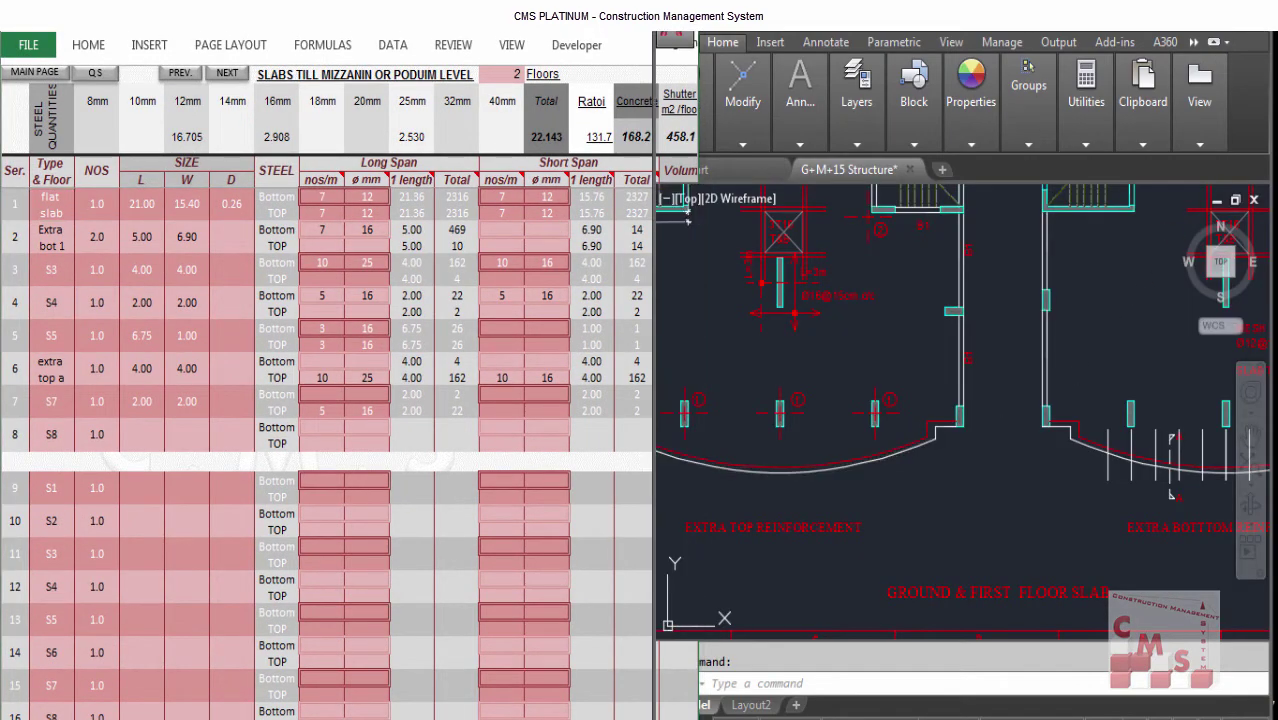
Zoom out in AutoCAD until both building floor plans are visible side by side.
scroll(1027, 513, "down", 2)
scroll(995, 314, "up", 2)
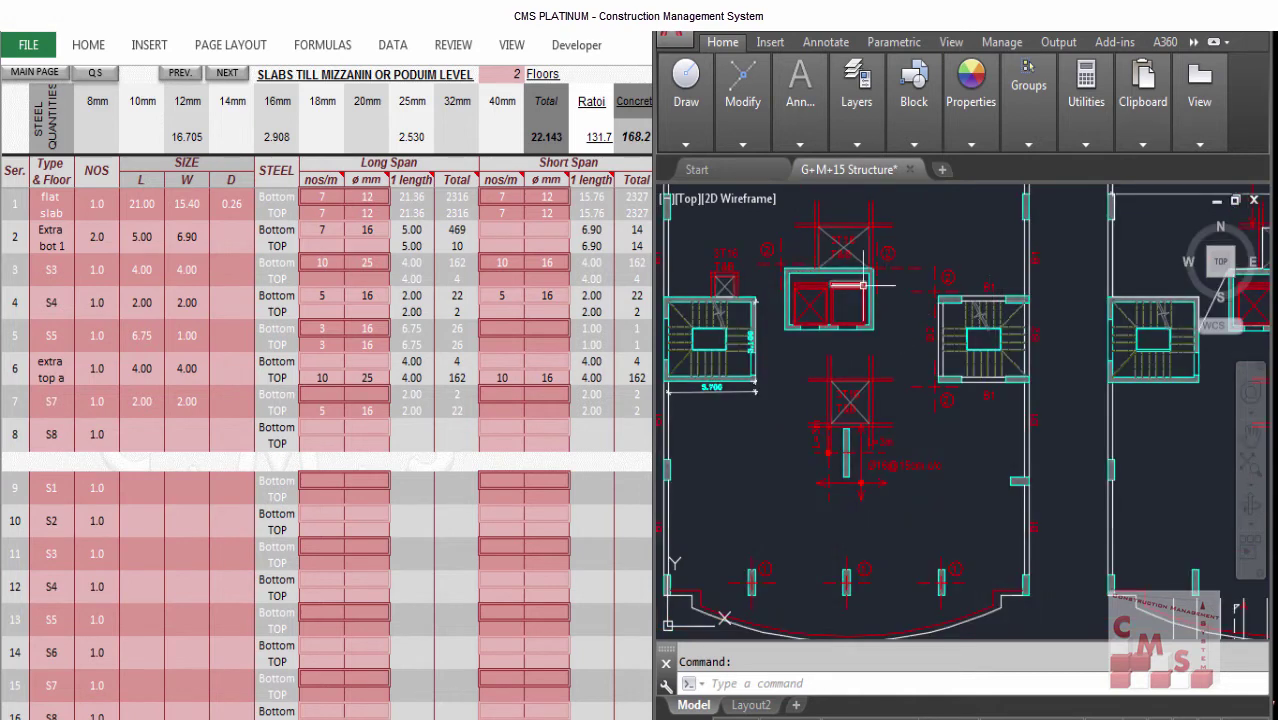
scroll(895, 316, "down", 2)
scroll(884, 326, "up", 2)
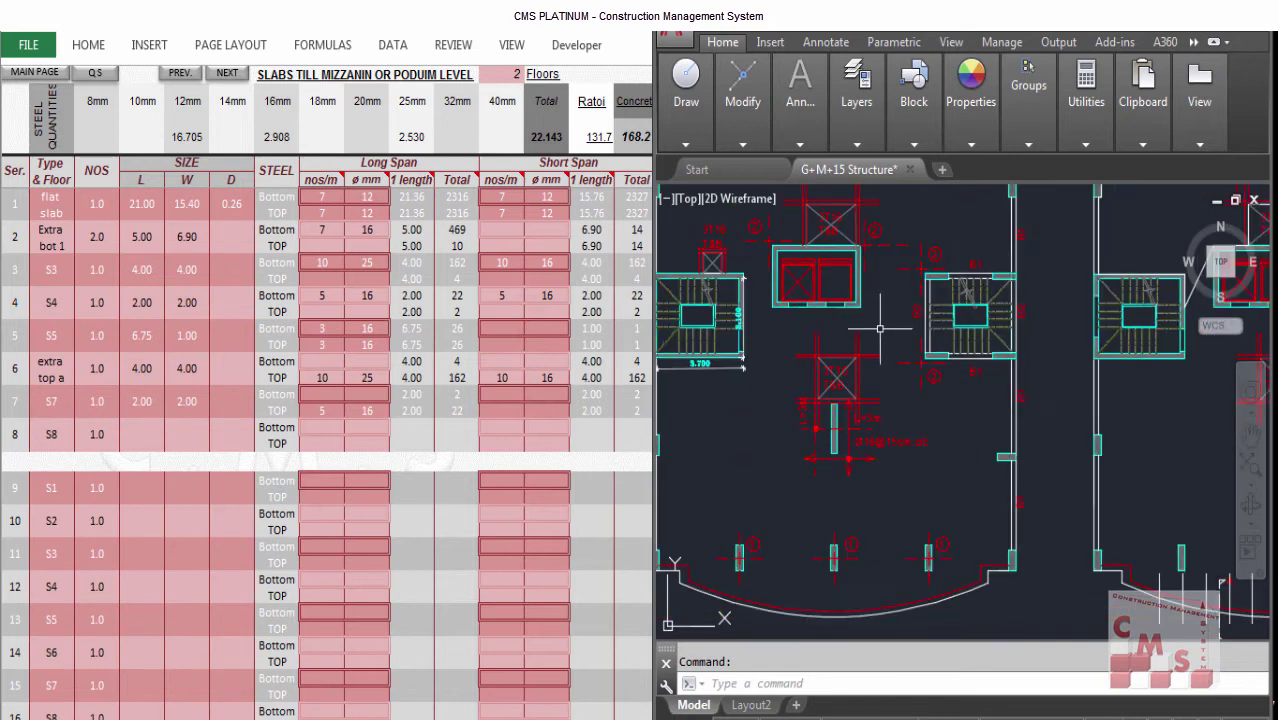
scroll(843, 317, "down", 4)
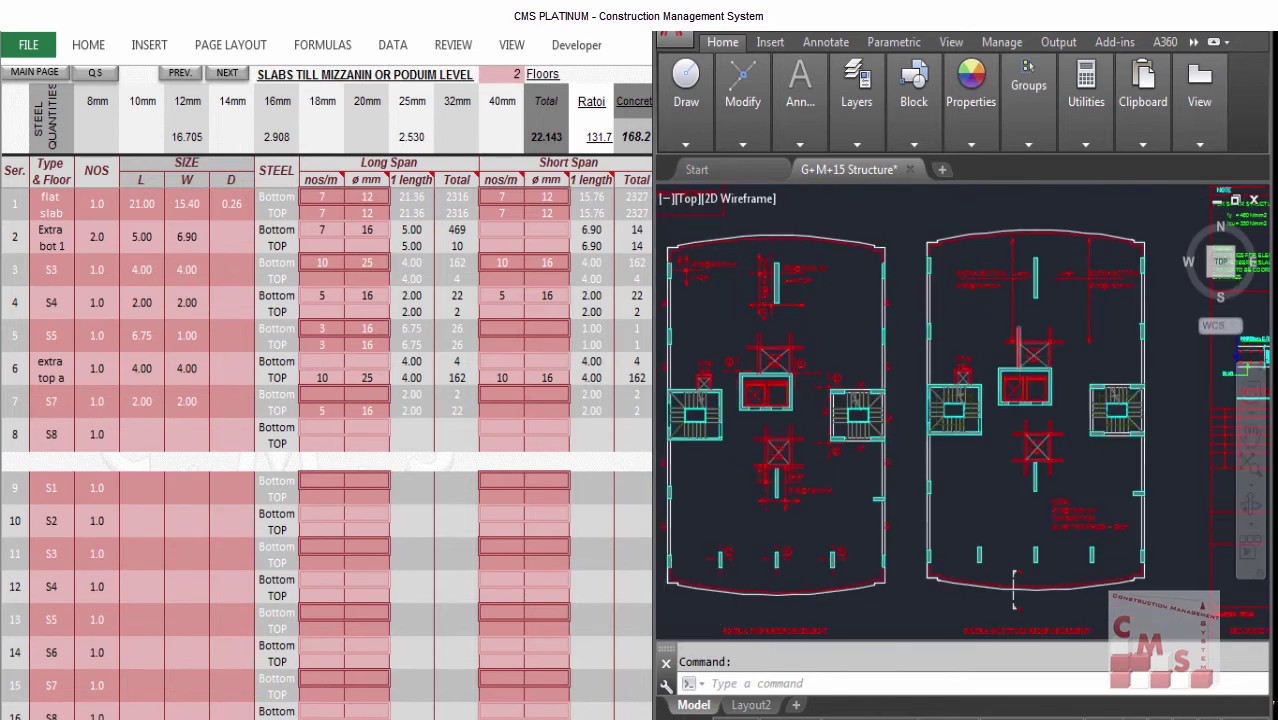
scroll(941, 508, "up", 2)
scroll(982, 590, "down", 1)
scroll(982, 590, "up", 1)
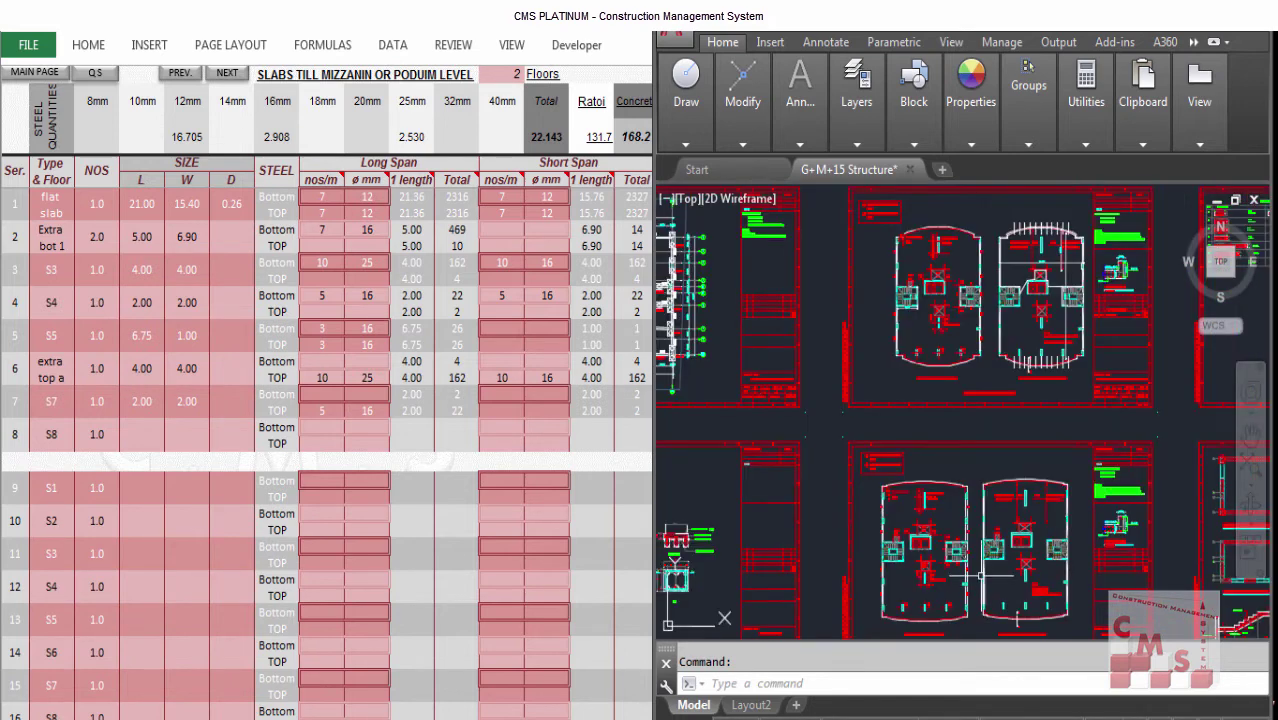
scroll(1044, 227, "up", 1)
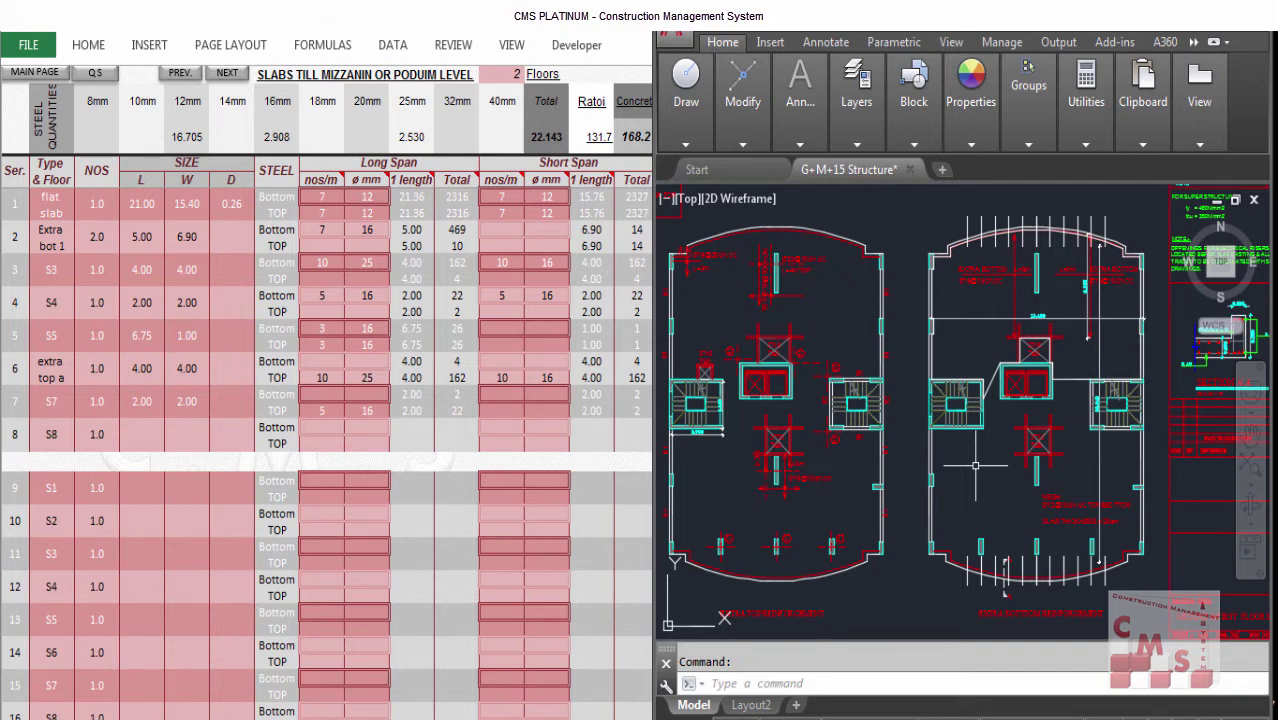
Zoom and pan the plan to rib R1, then open the Structure Works quantity-surveying menu.
scroll(975, 465, "down", 4)
scroll(946, 487, "down", 2)
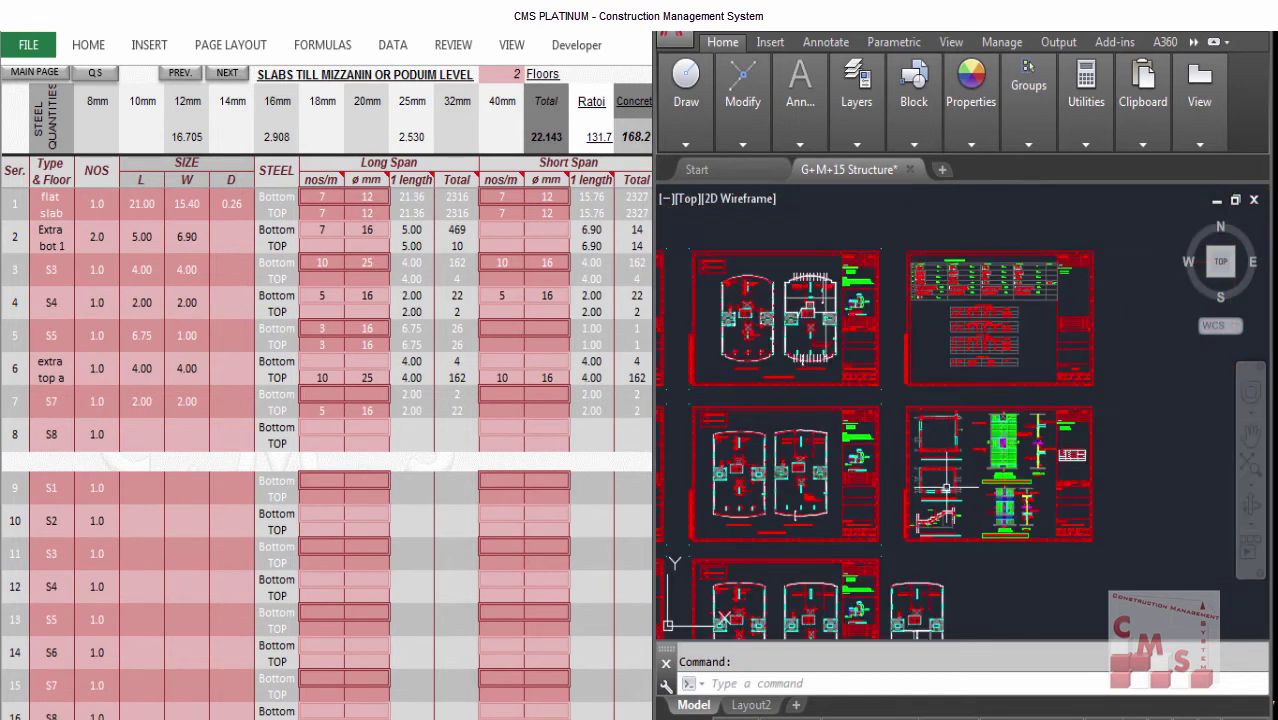
left_click_drag(945, 487, 974, 332)
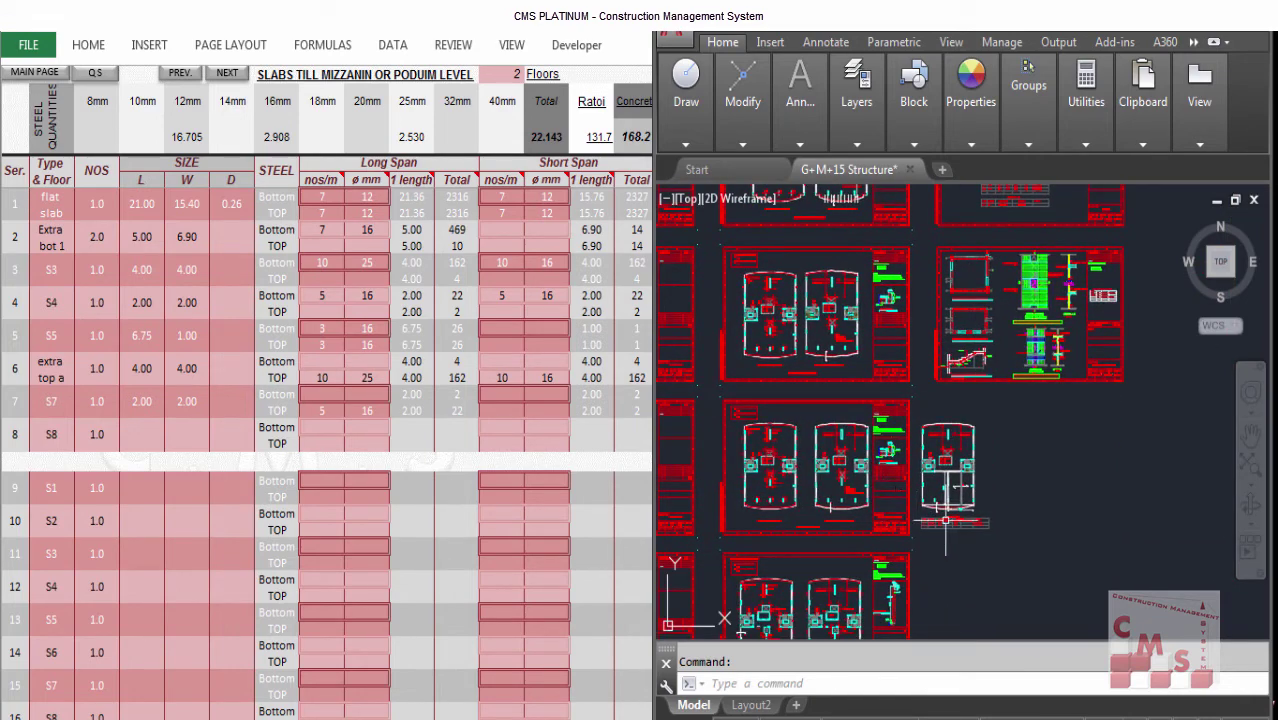
scroll(830, 495, "up", 5)
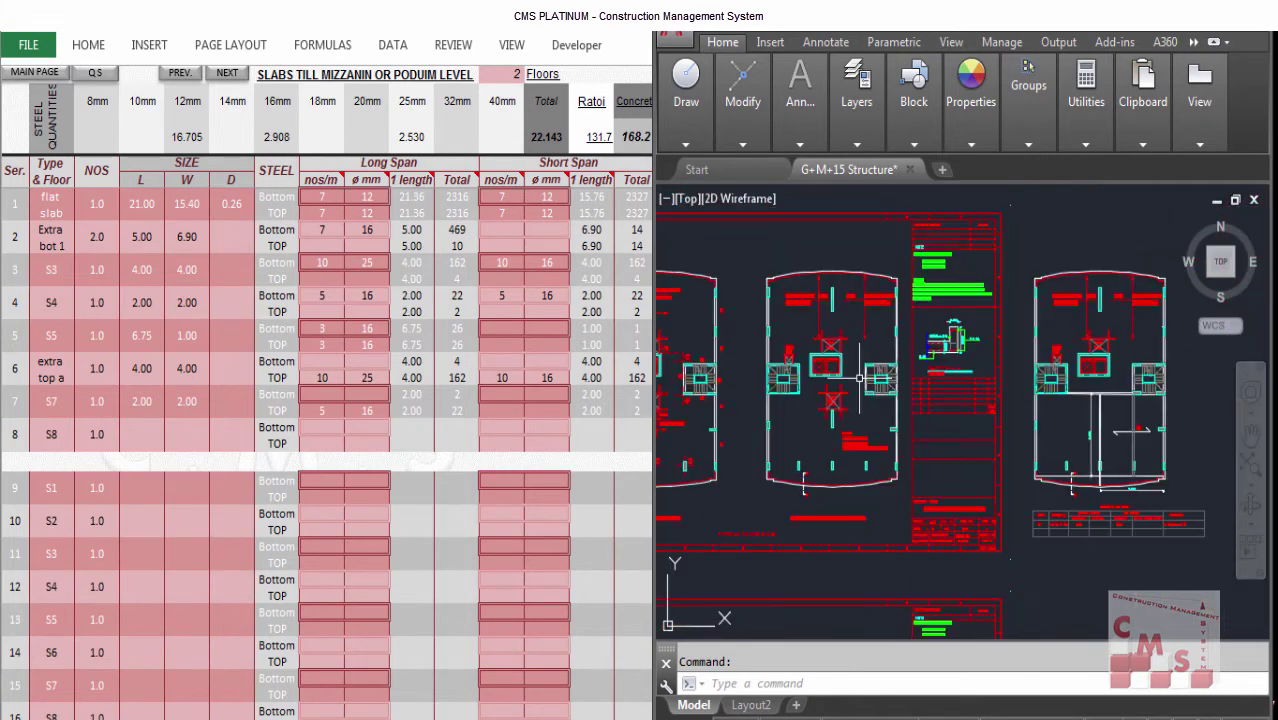
scroll(859, 378, "down", 2)
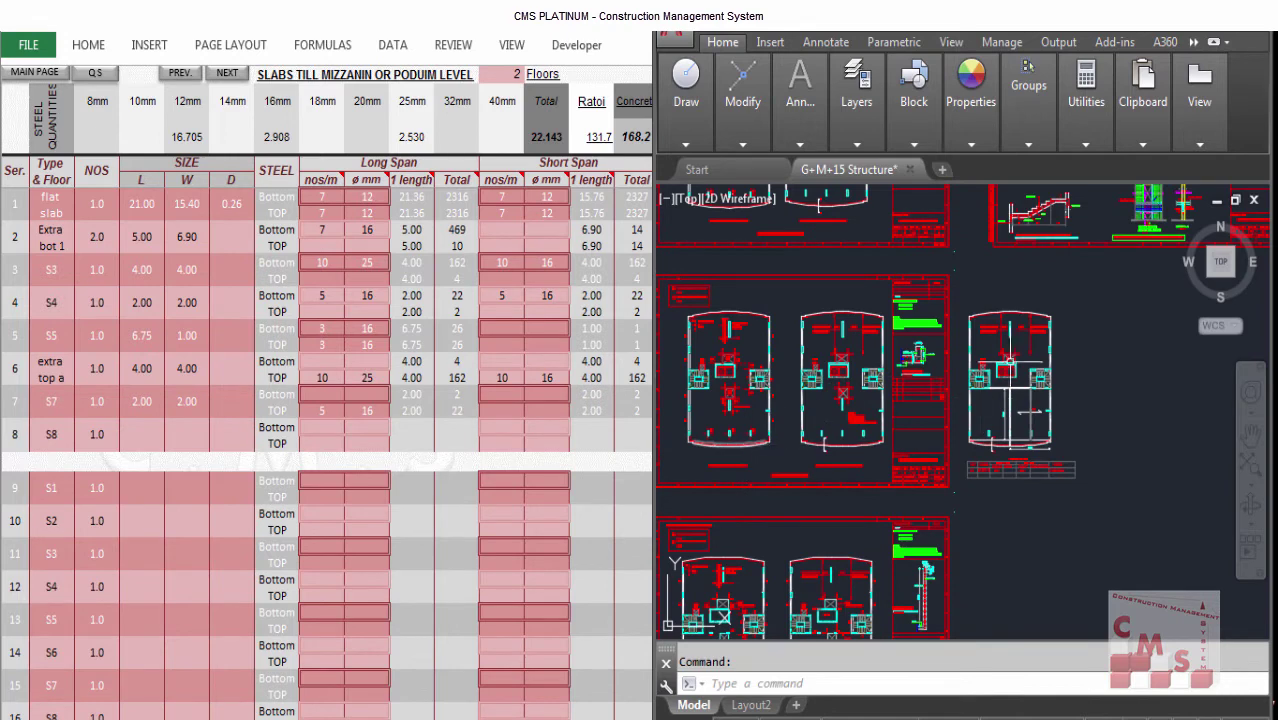
scroll(1010, 361, "up", 5)
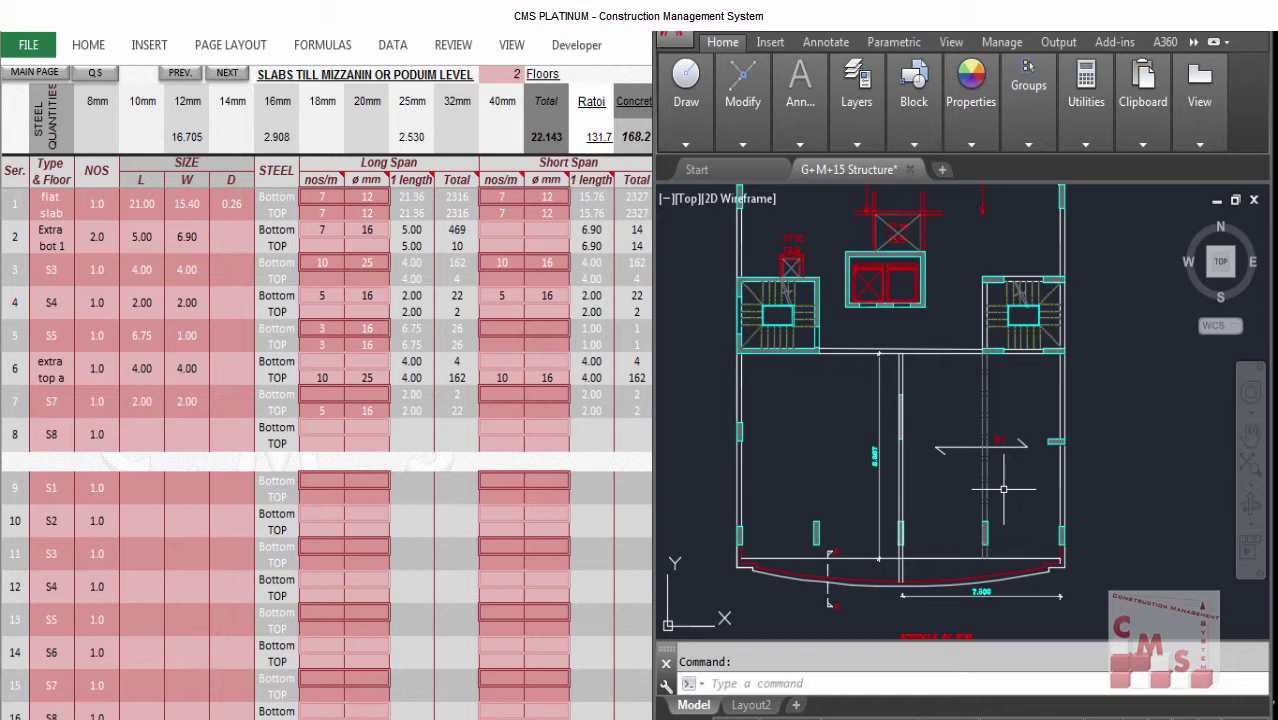
scroll(1003, 489, "down", 3)
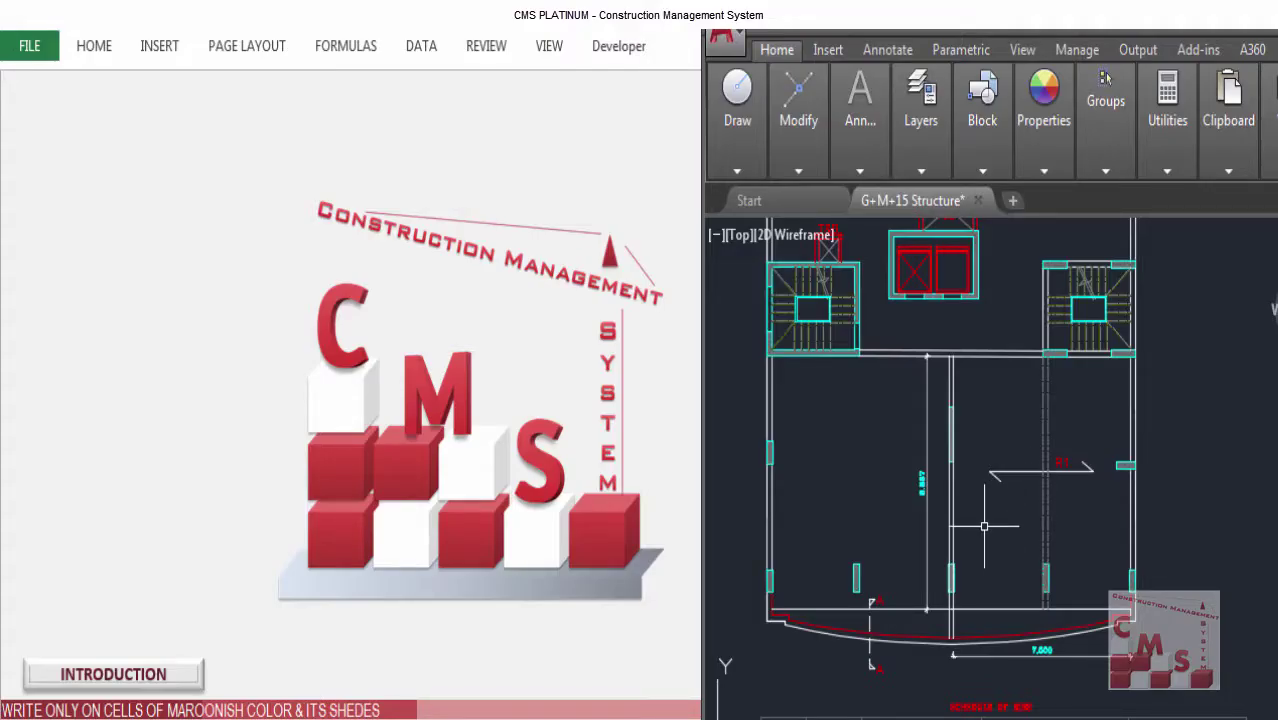
scroll(984, 526, "up", 3)
scroll(1004, 392, "down", 2)
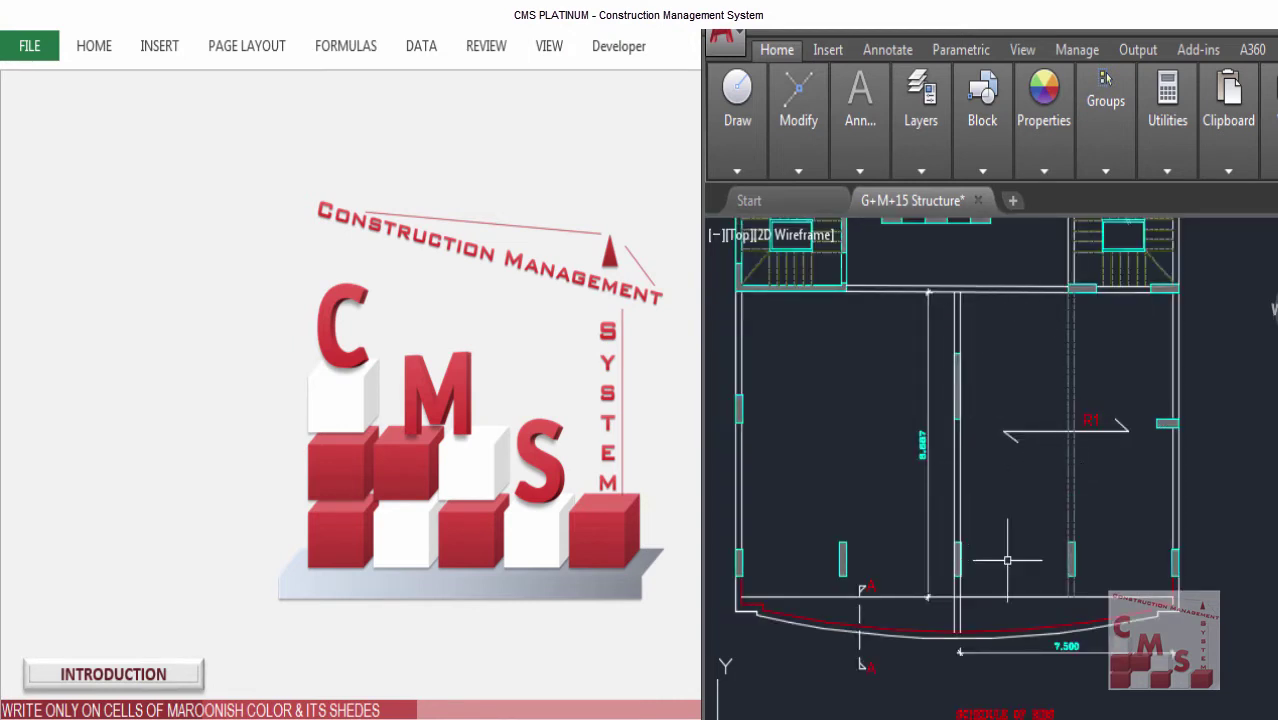
scroll(1127, 299, "up", 2)
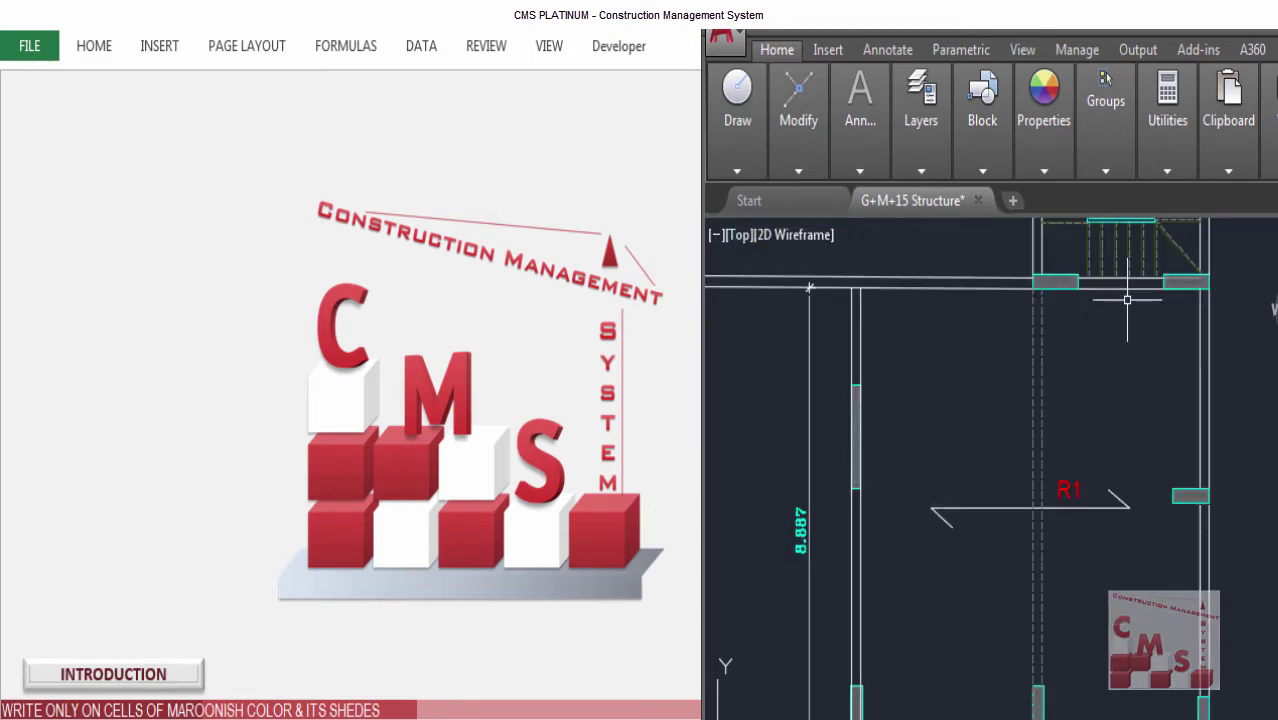
scroll(1095, 280, "down", 2)
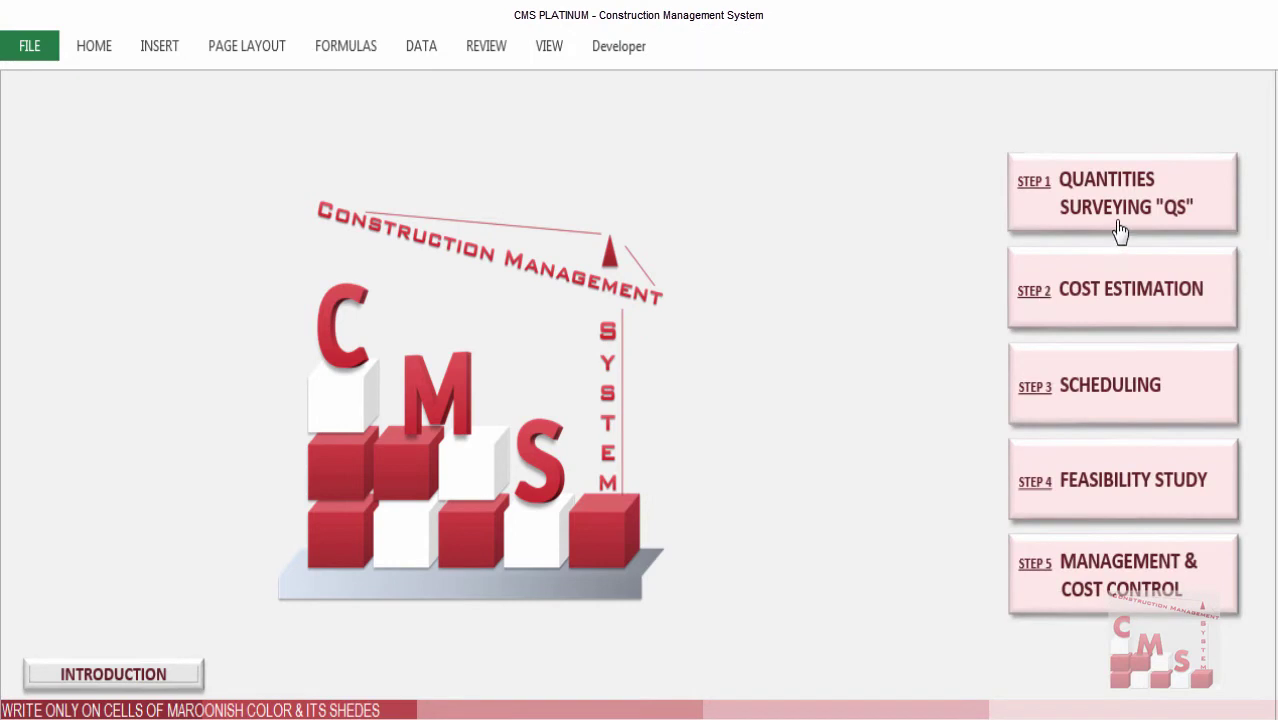
left_click(1118, 234)
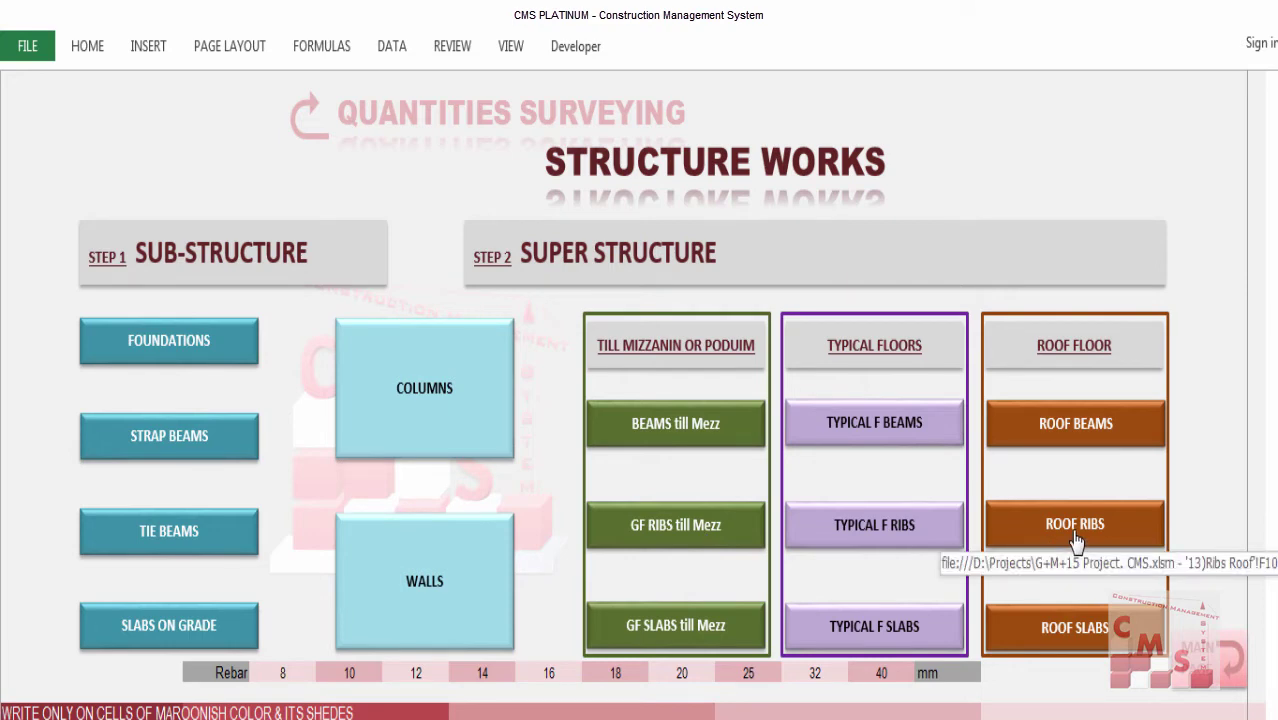
Open the GF RIBS till Mezz sheet, select its 2 Floors cell, and bring AutoCAD alongside.
left_click(713, 522)
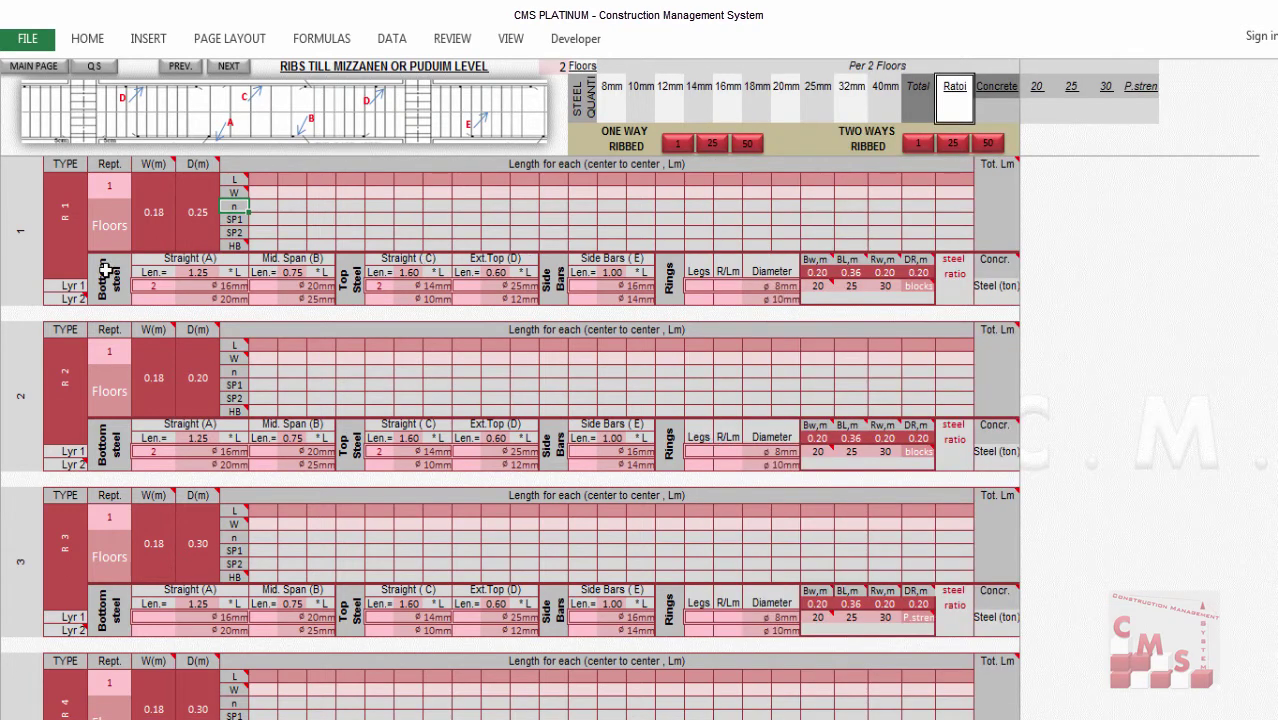
left_click(541, 63)
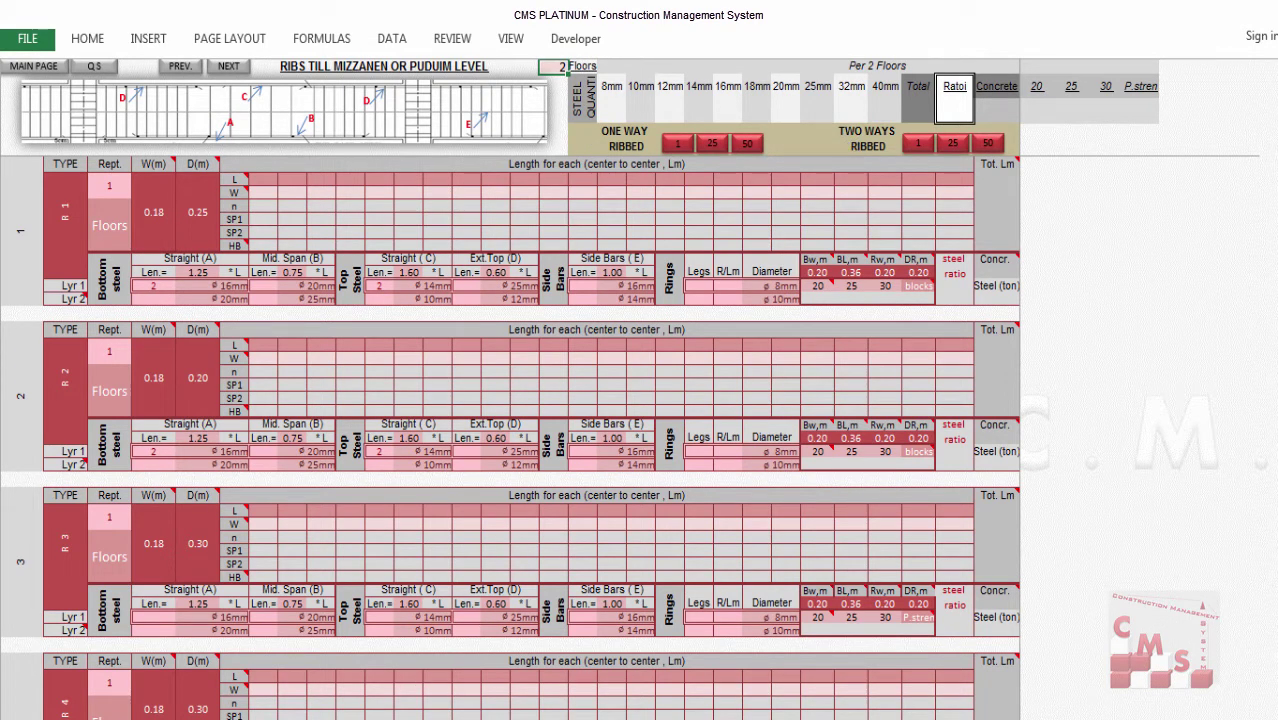
key("alt+Tab")
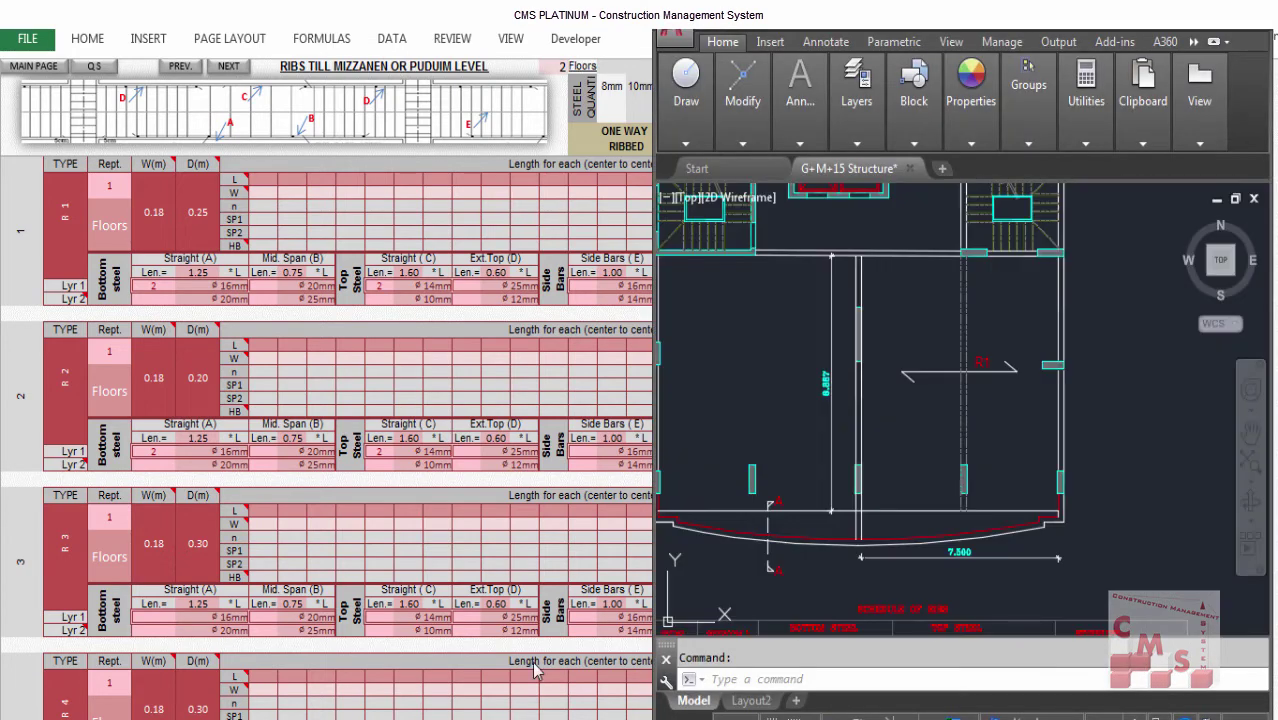
Zoom in on rib R1 in the AutoCAD plan, then return to the Excel ribs sheet.
scroll(850, 445, "down", 2)
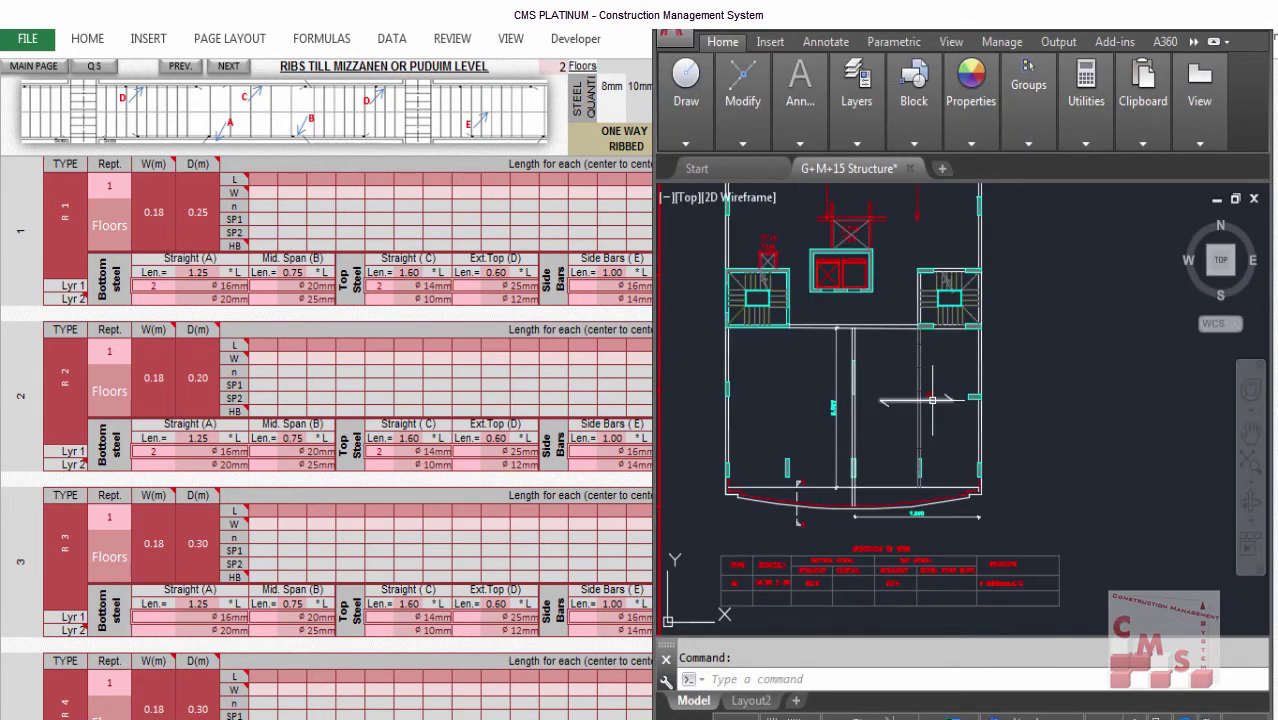
scroll(920, 400, "up", 2)
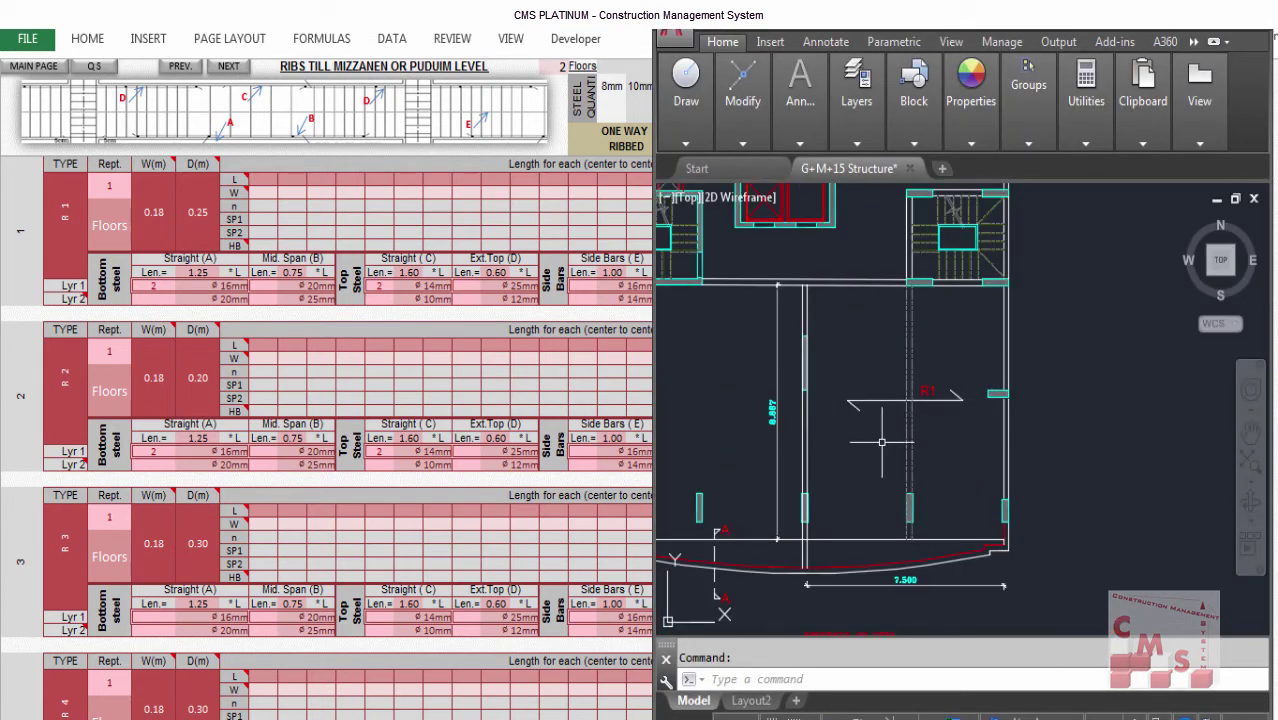
scroll(950, 390, "up", 2)
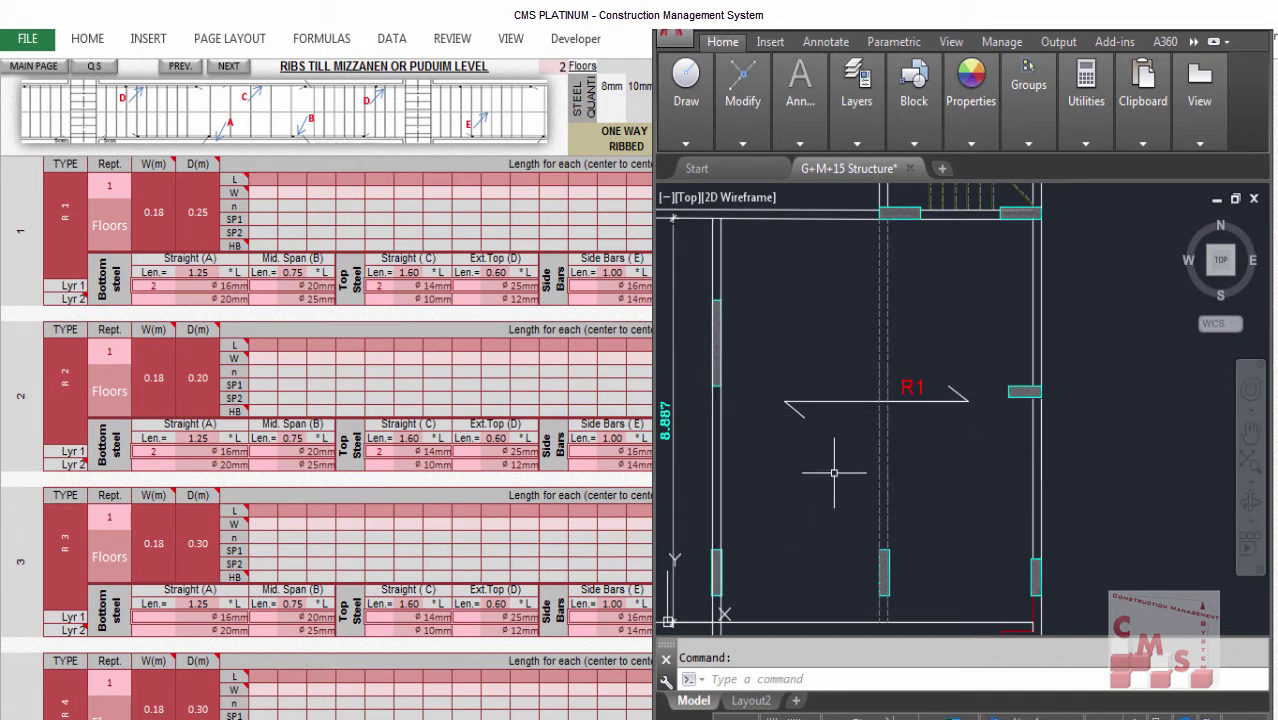
scroll(938, 472, "down", 5)
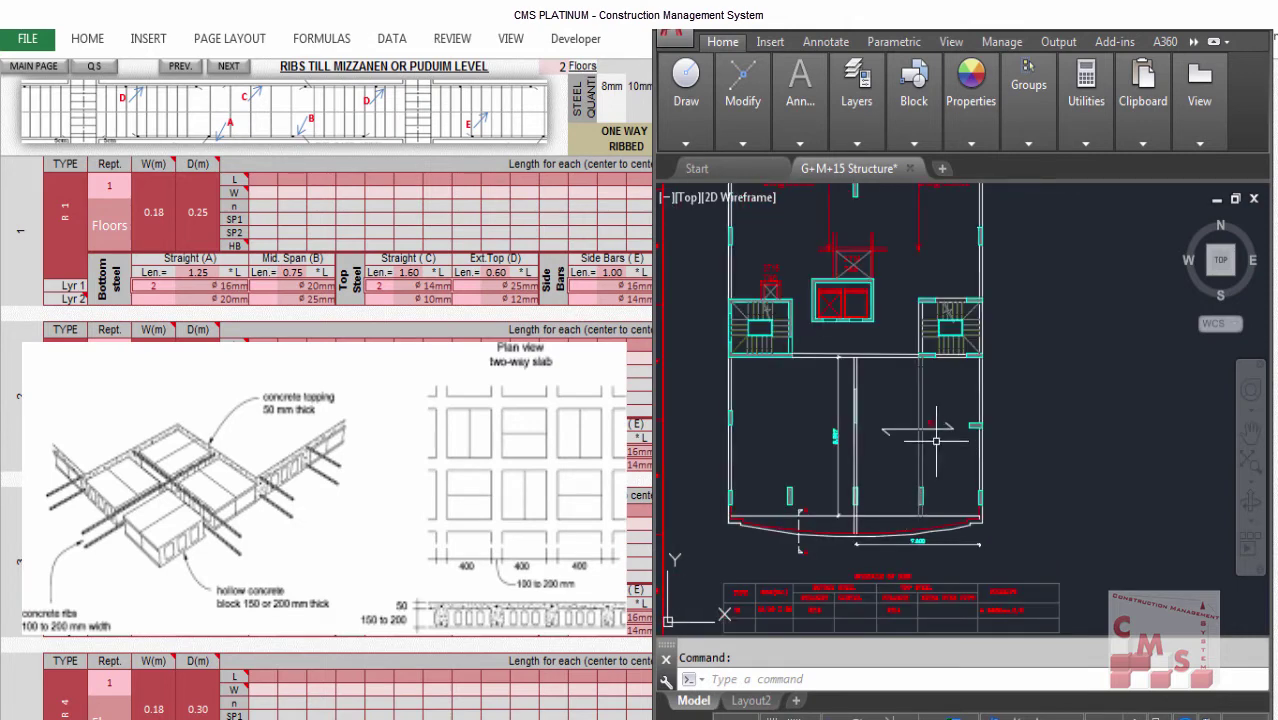
scroll(936, 440, "up", 4)
scroll(935, 438, "down", 2)
scroll(940, 410, "up", 1)
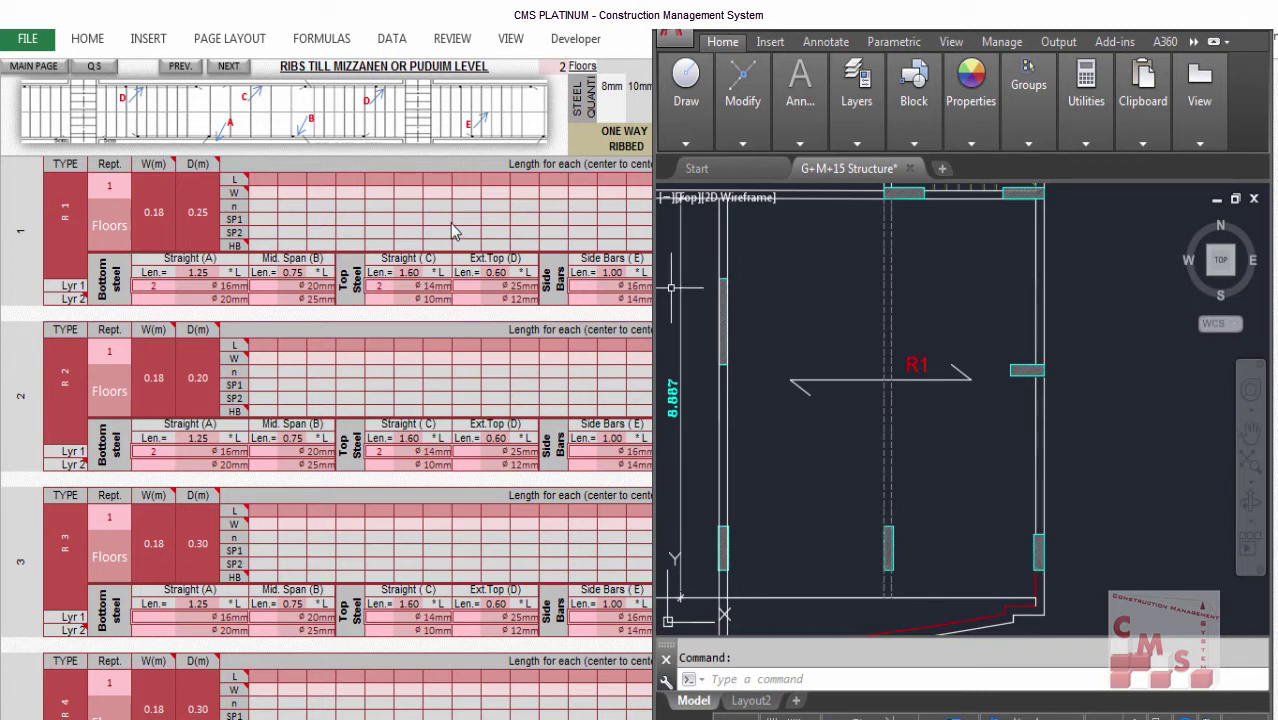
key("alt+Tab")
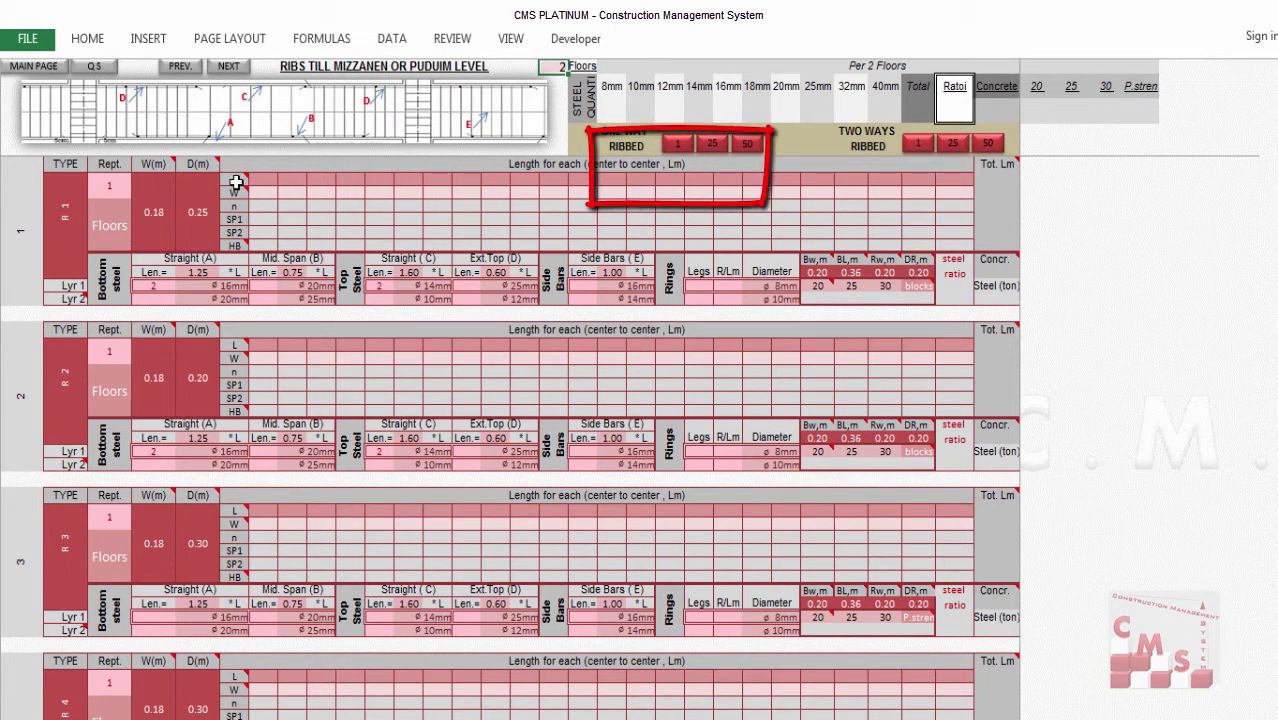
Read the comment on the ribs sheet's L column header.
mouse_move(235, 181)
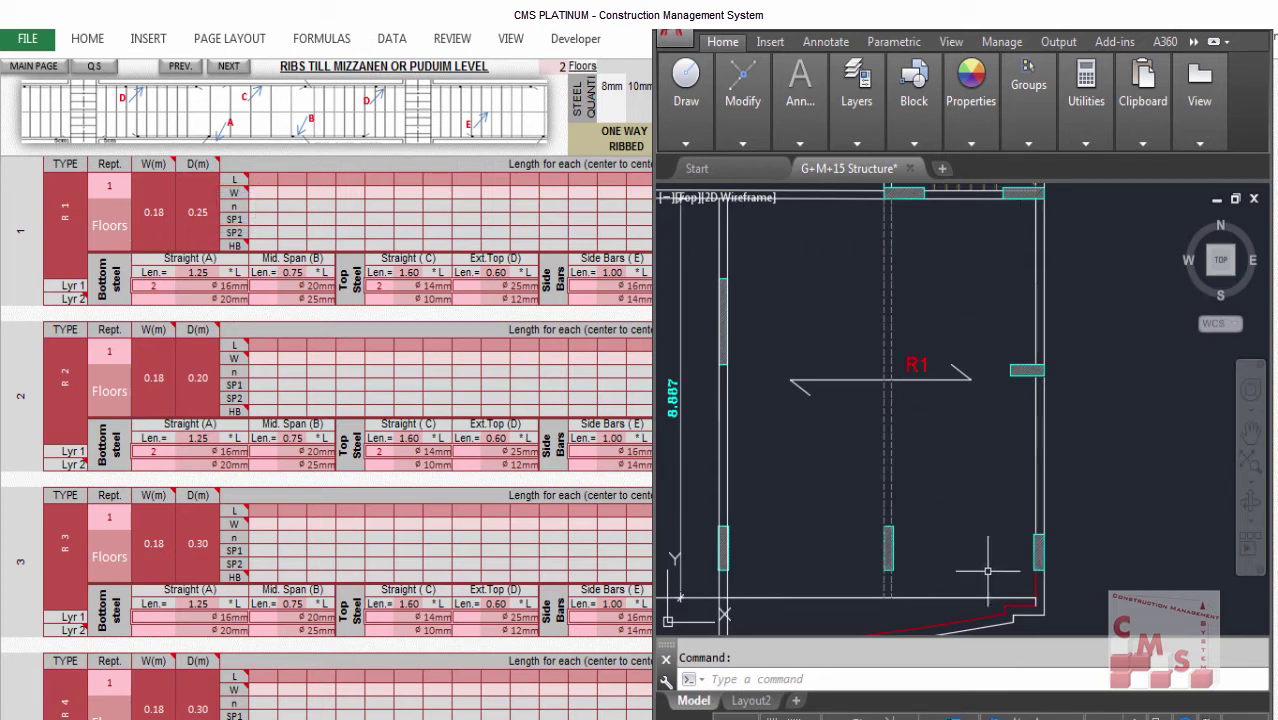
left_click(265, 180)
type("5")
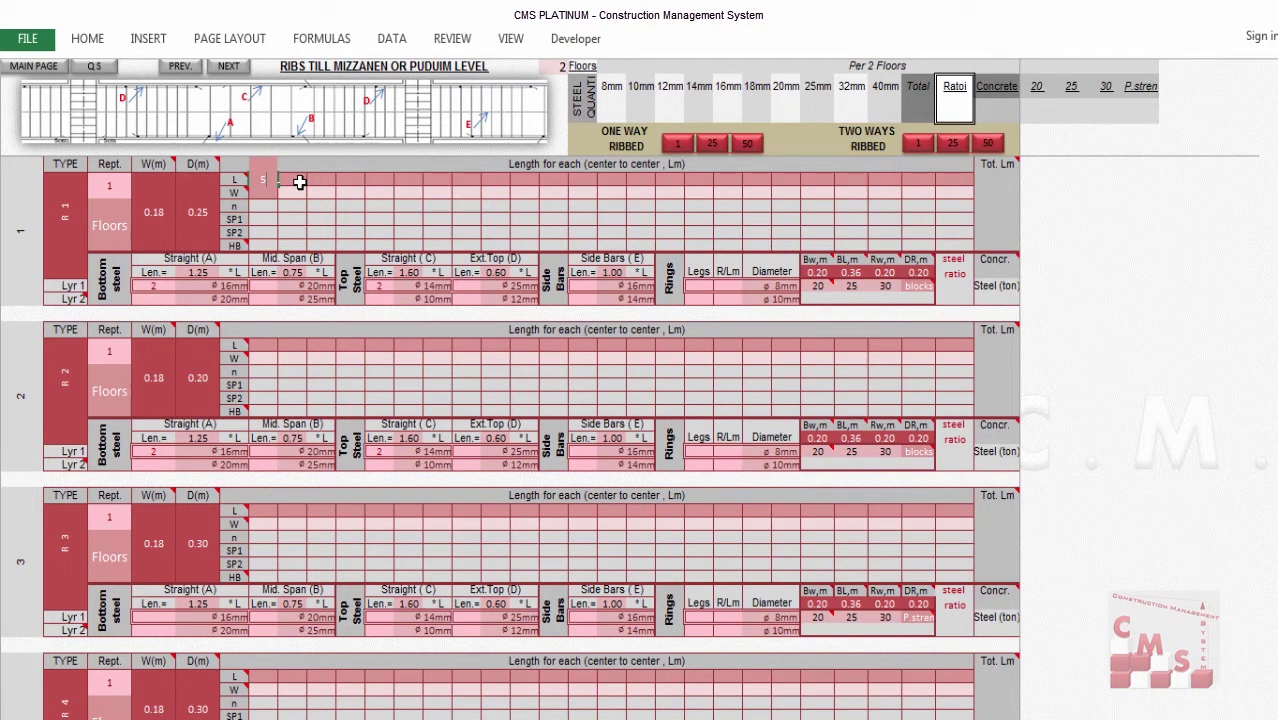
key("Return")
type("8")
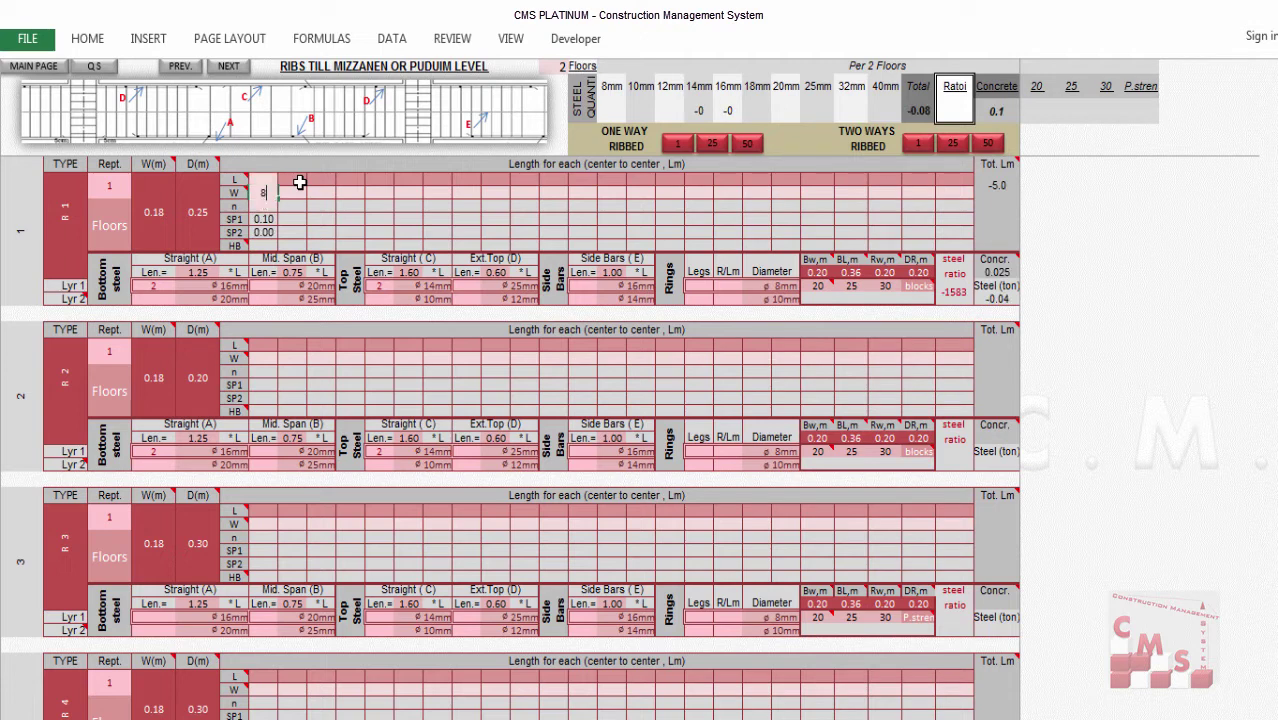
key("Return")
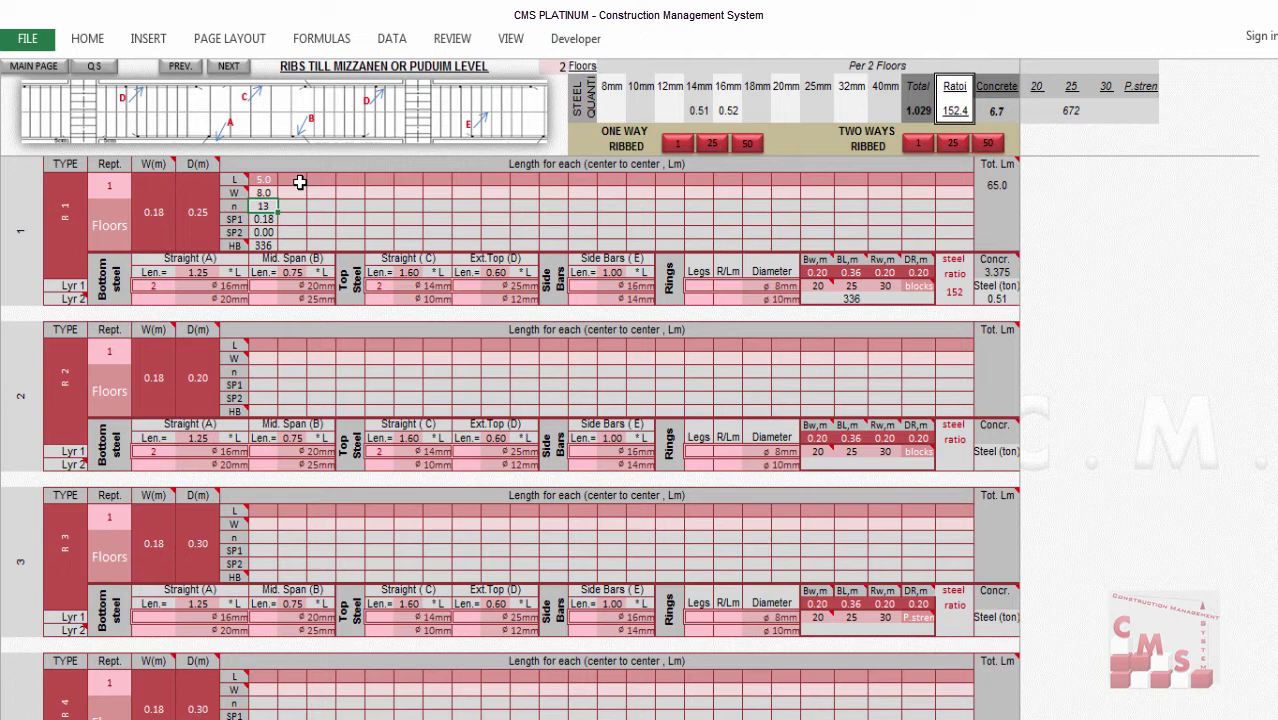
left_click_drag(263, 179, 263, 192)
key("Delete")
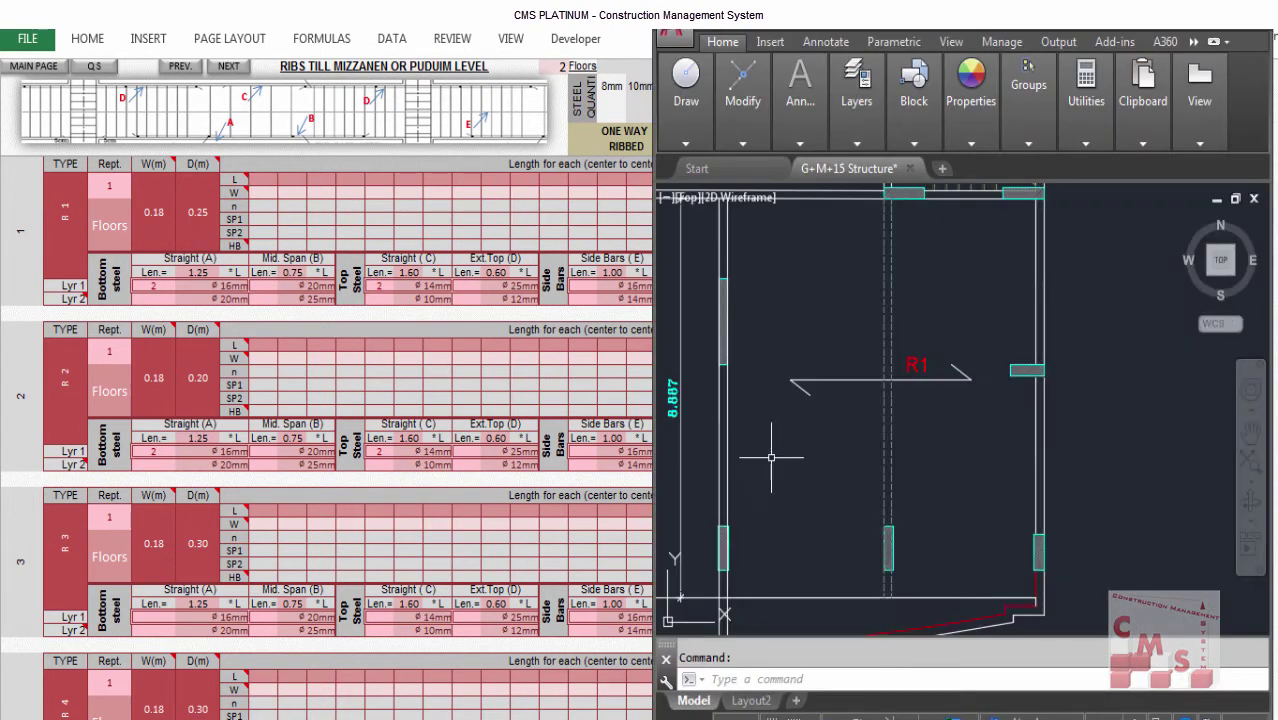
Inspect the hollow-block section dimensions (1.6, 4.0, 2.0, 3.6, 0.8, 2.5), then return to the ribs sheet.
scroll(907, 362, "down", 3)
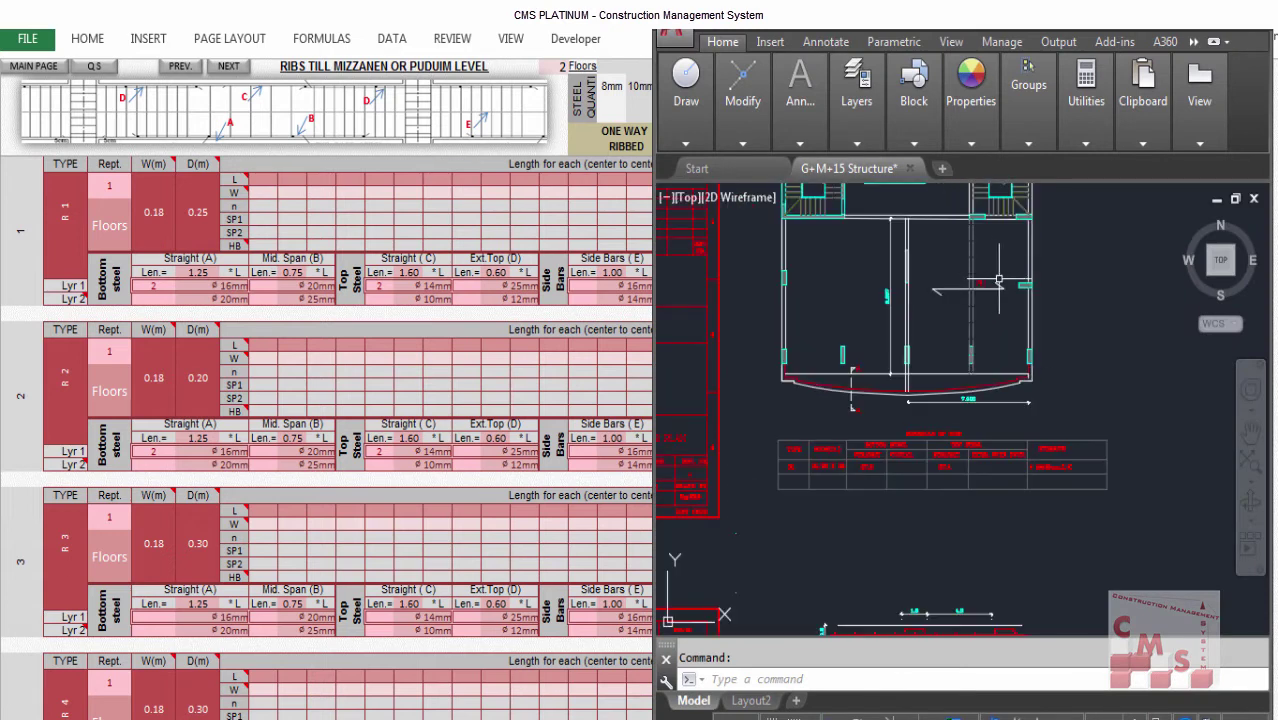
scroll(835, 493, "up", 3)
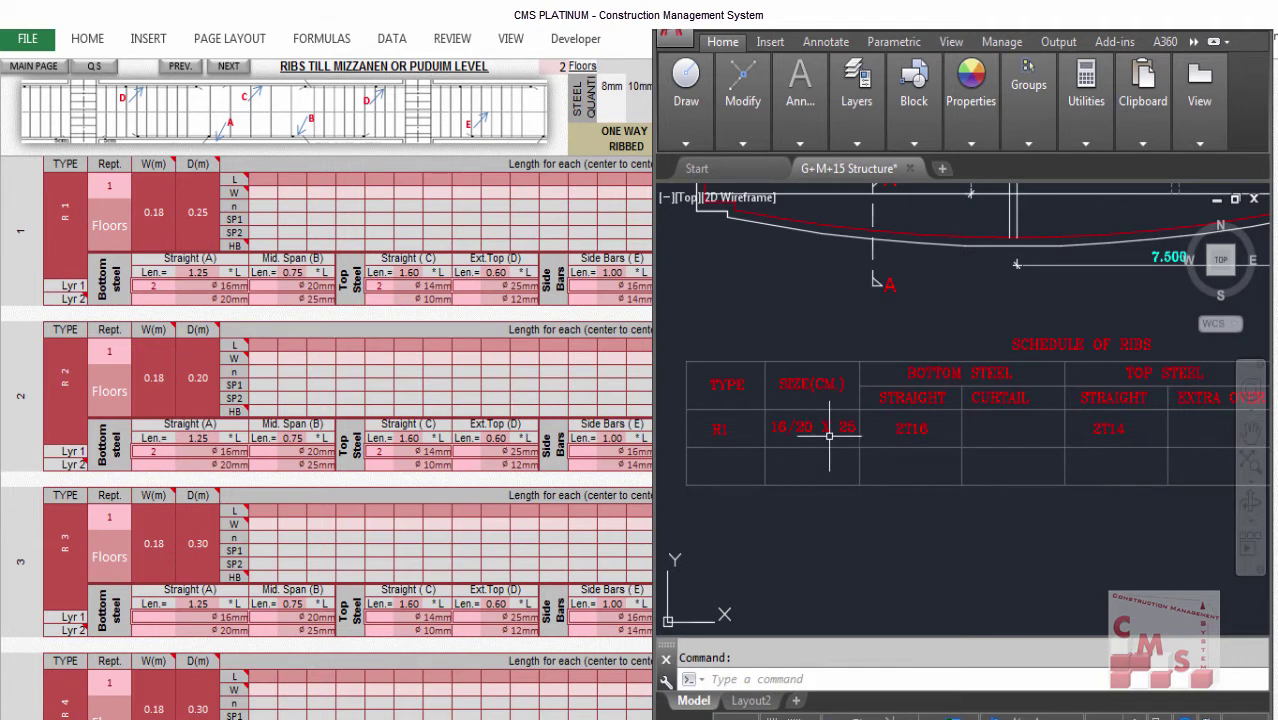
scroll(830, 435, "up", 2)
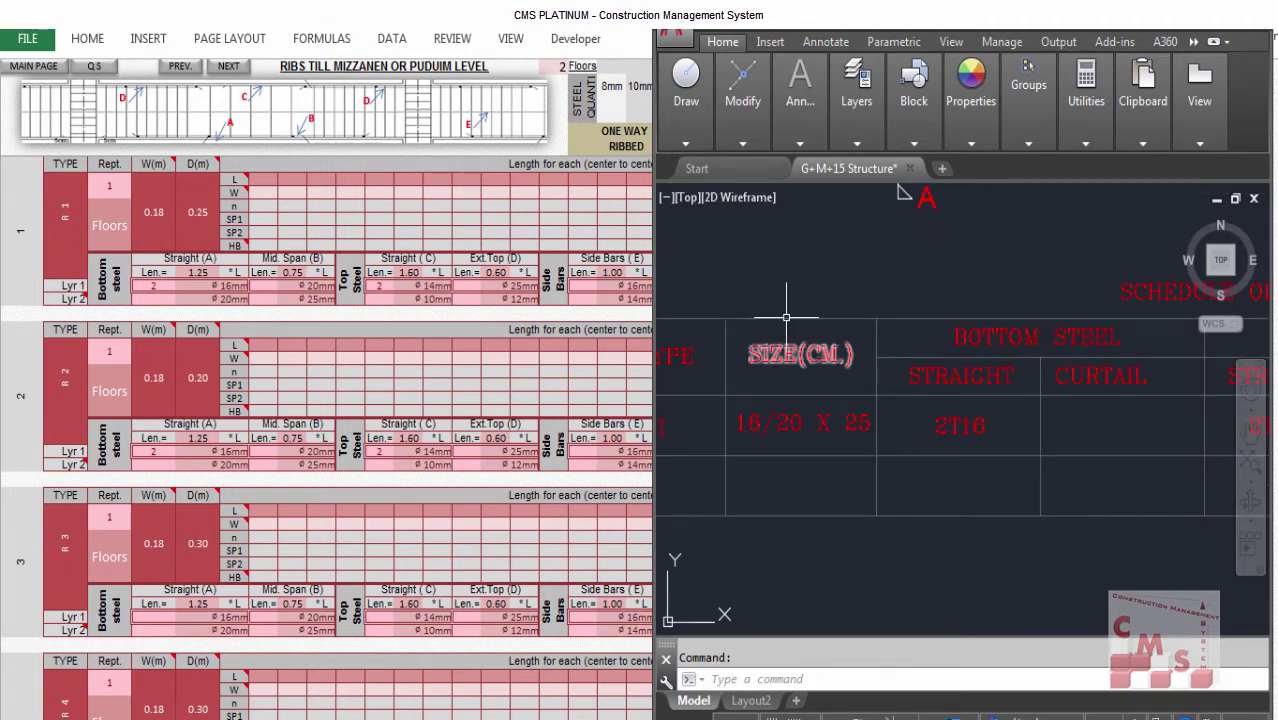
scroll(775, 345, "down", 5)
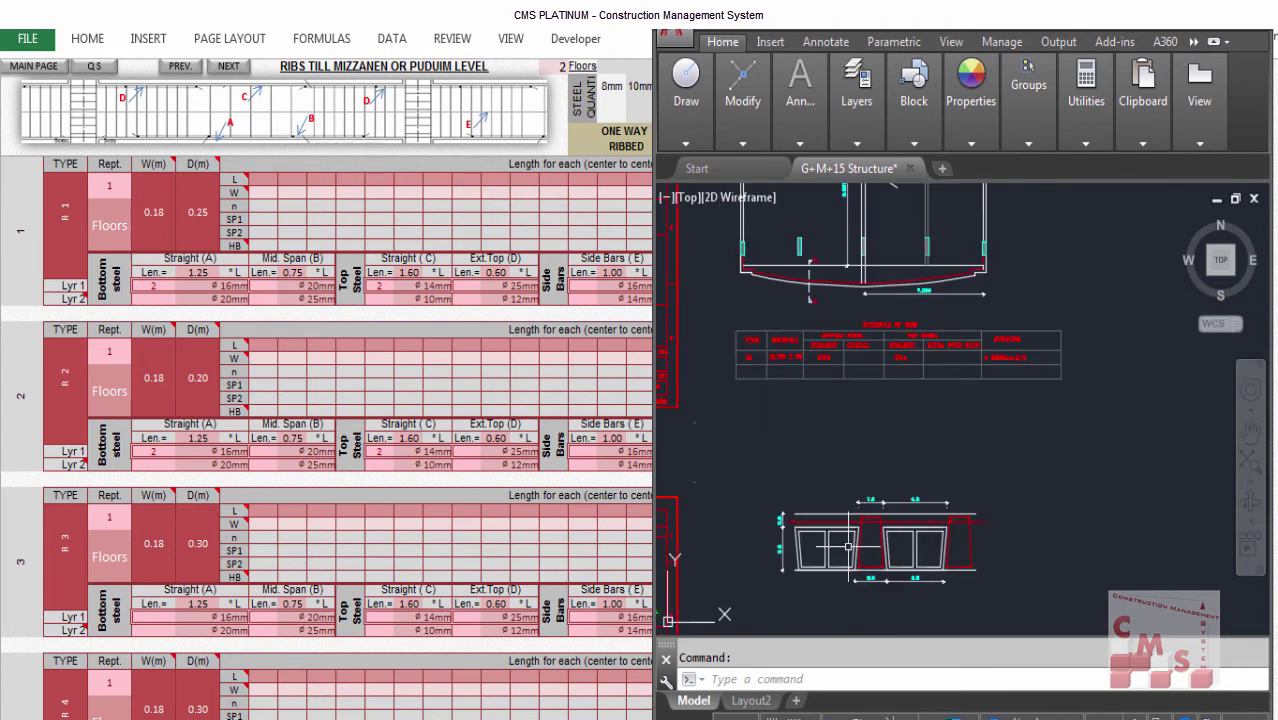
scroll(850, 555, "up", 3)
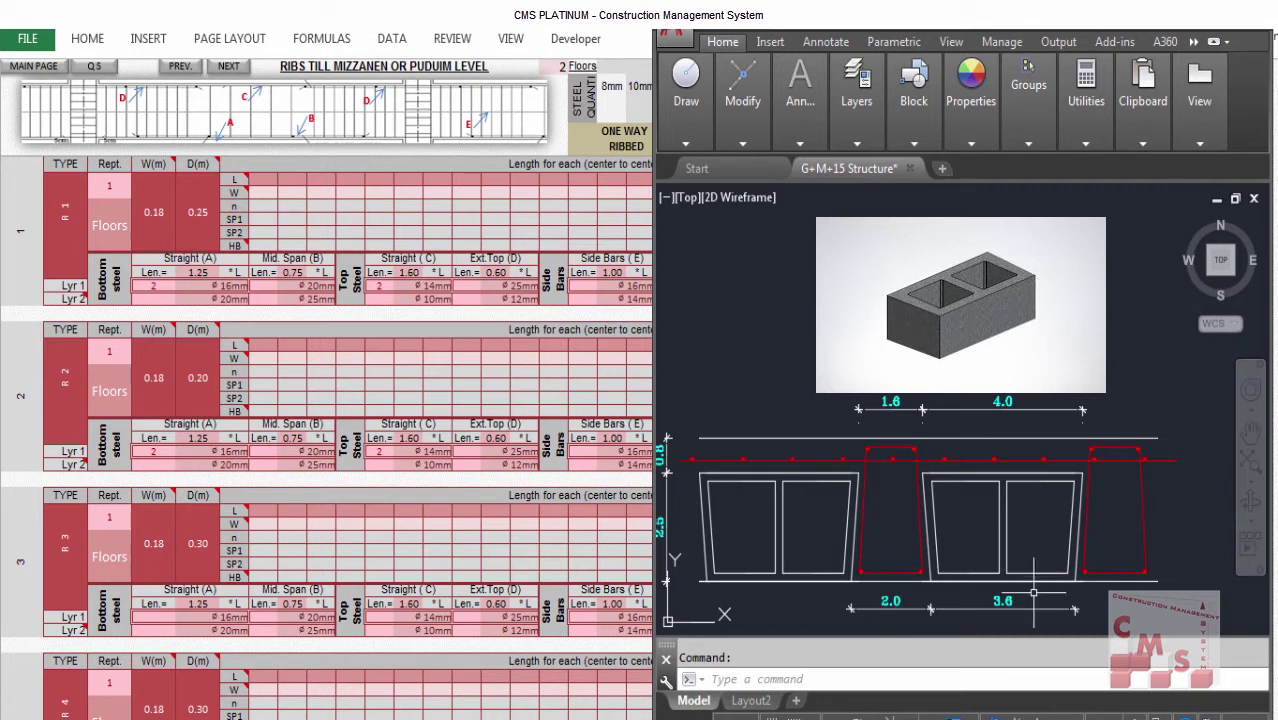
scroll(996, 600, "up", 2)
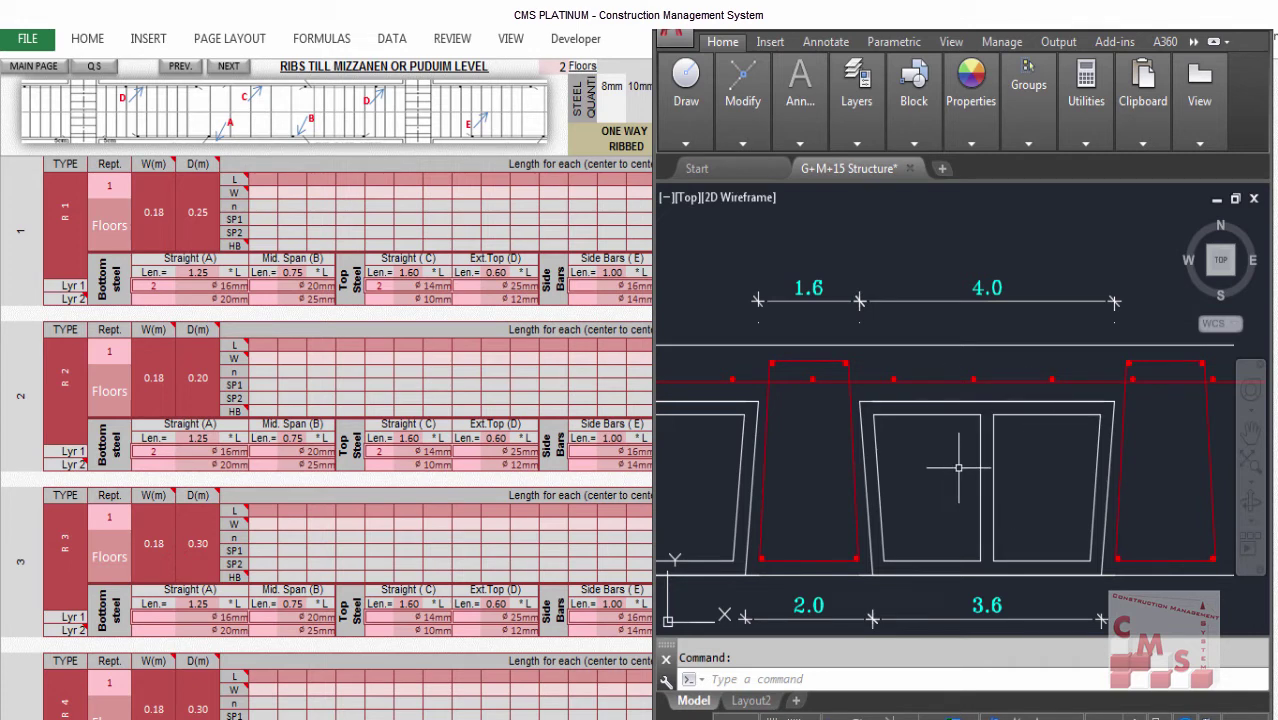
left_click_drag(1015, 400, 1046, 358)
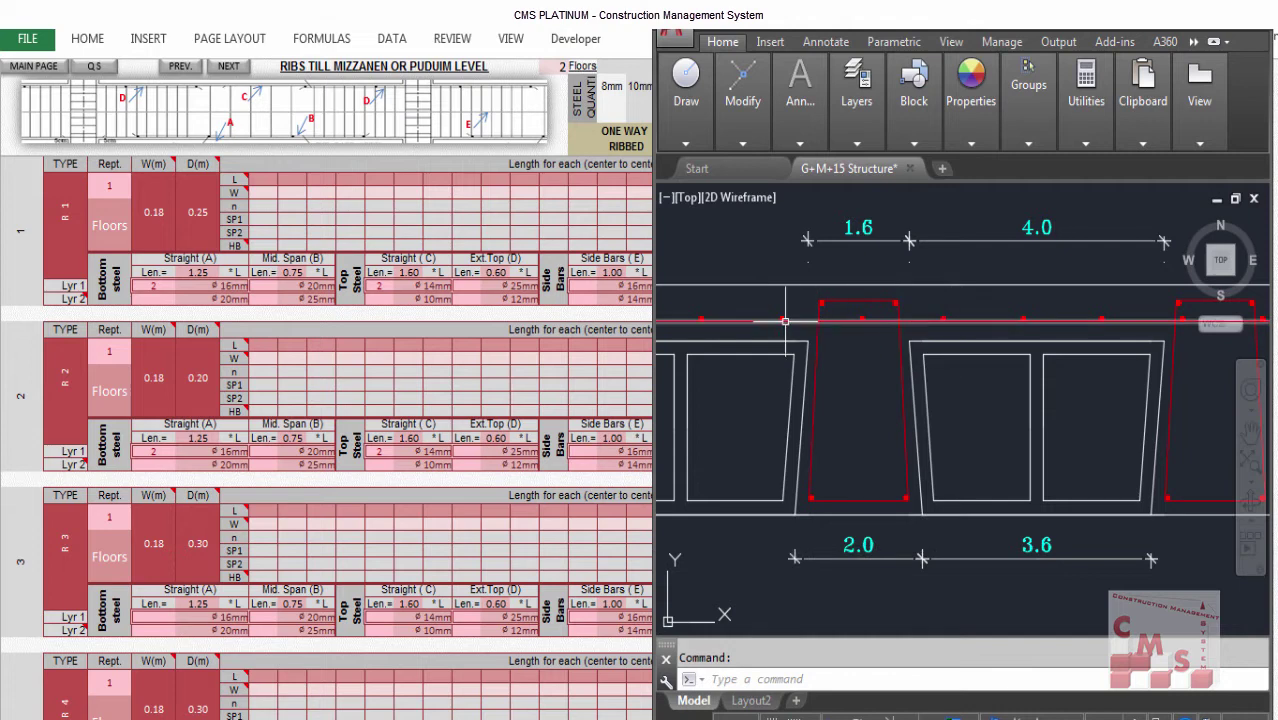
scroll(1080, 358, "down", 2)
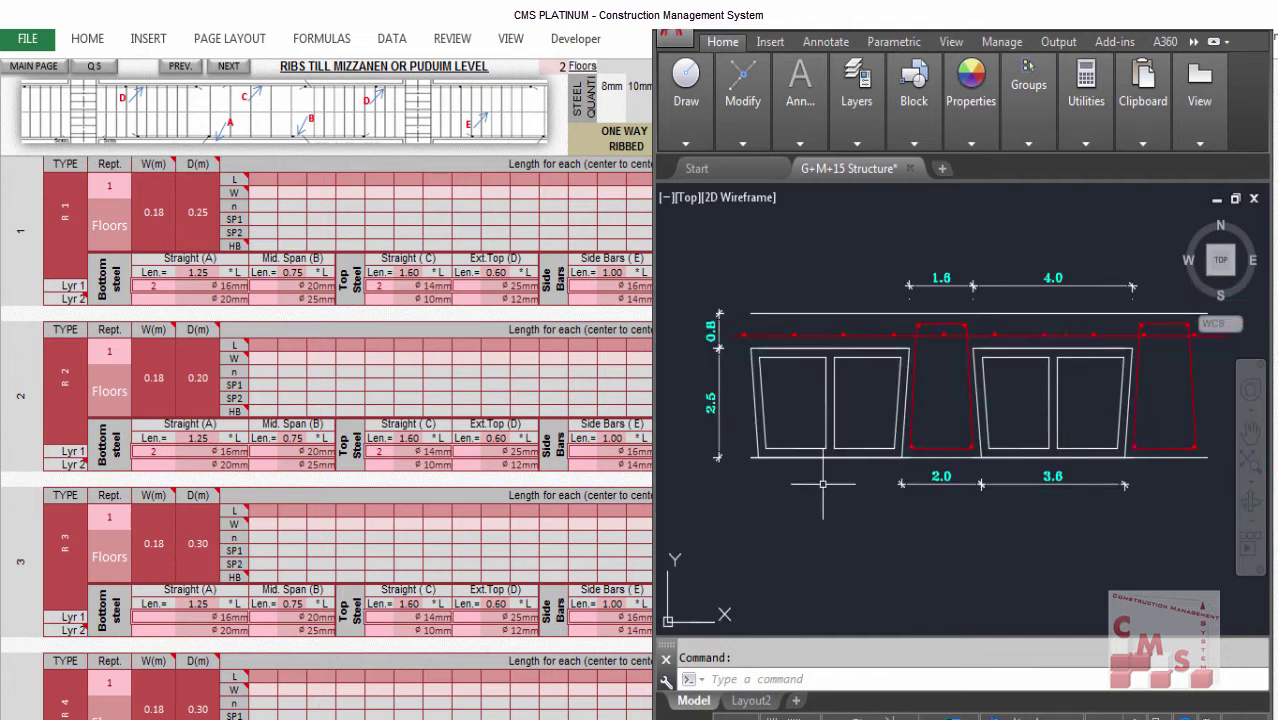
scroll(822, 484, "up", 2)
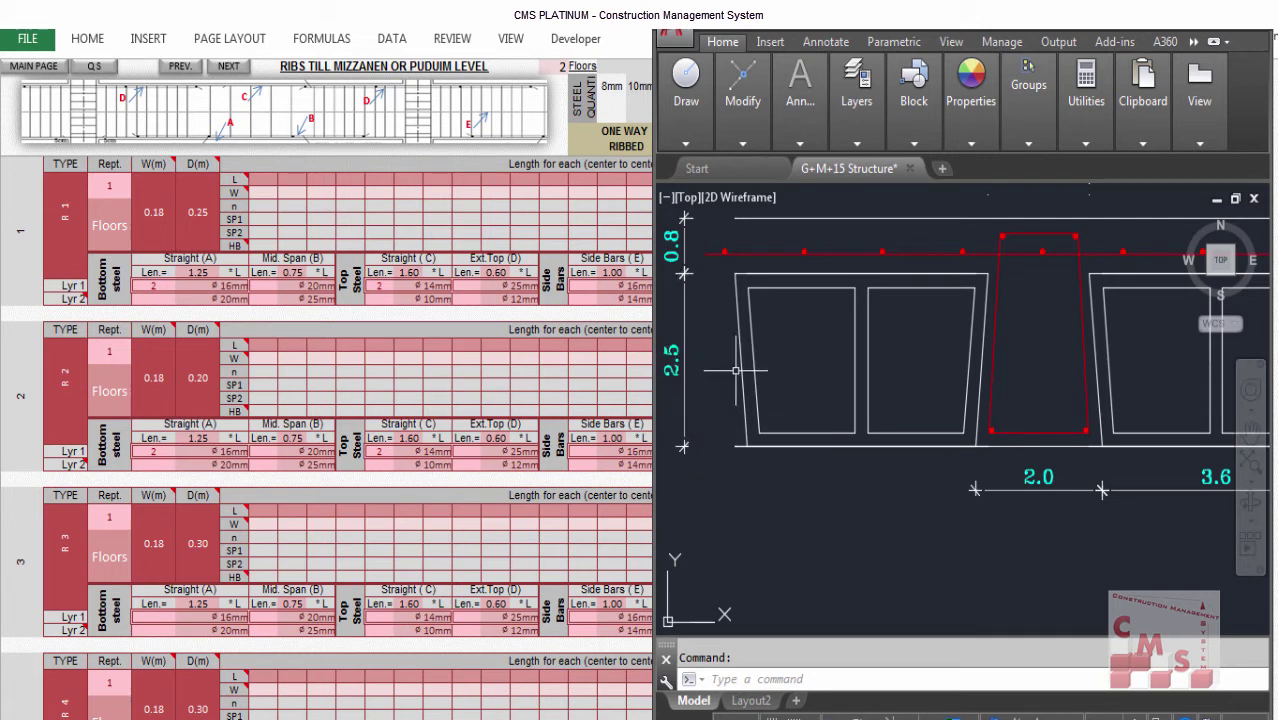
key("alt+Tab")
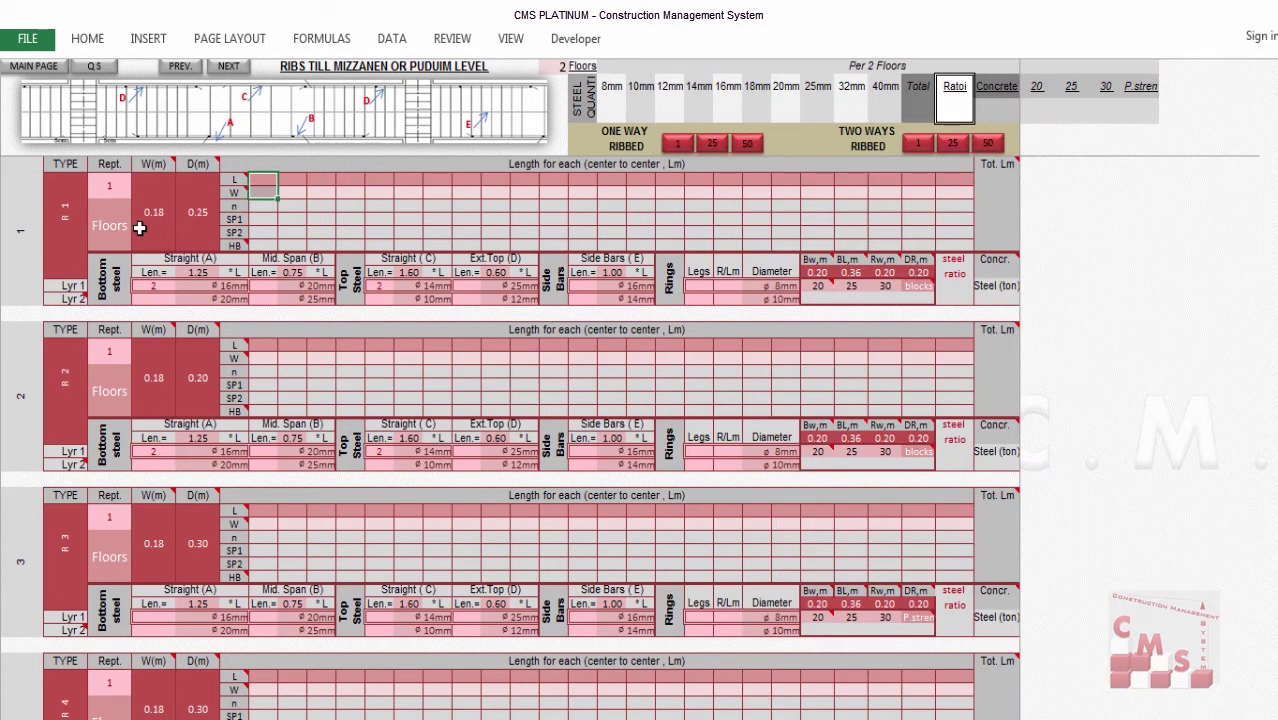
Check rib R1's width 0.18 and depth 0.25 along with their header comments.
left_click(168, 228)
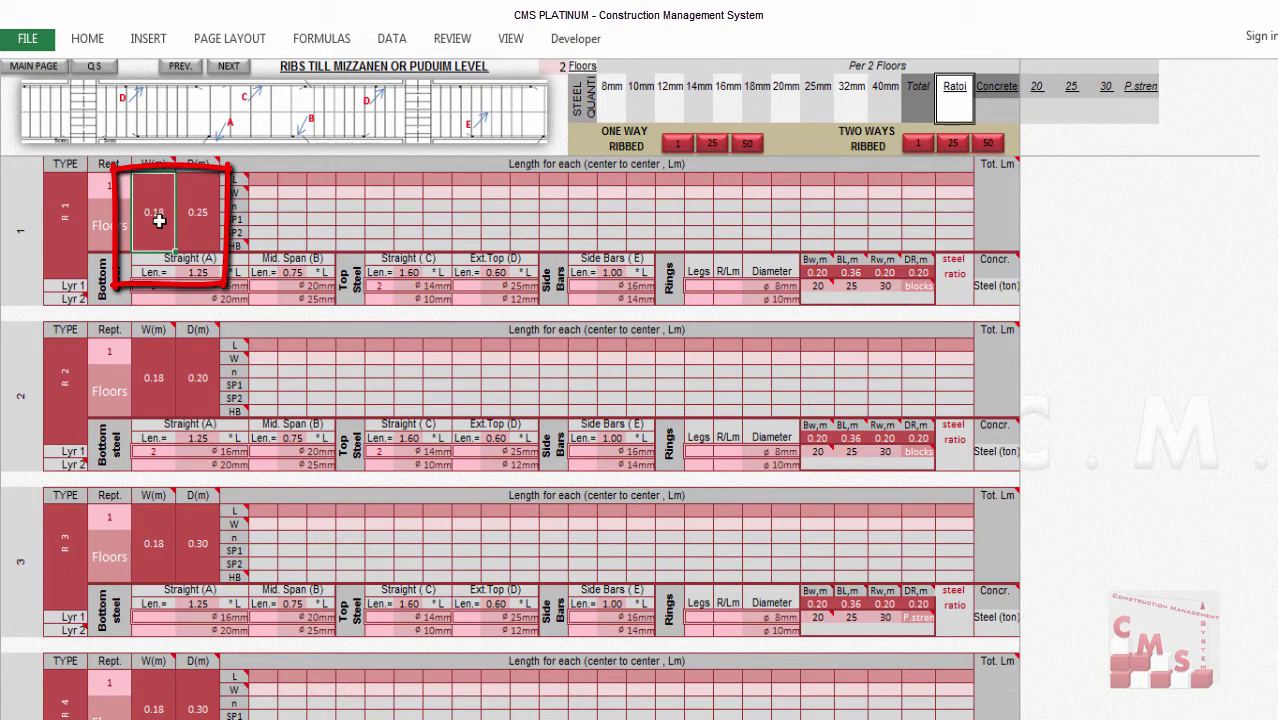
left_click(200, 212)
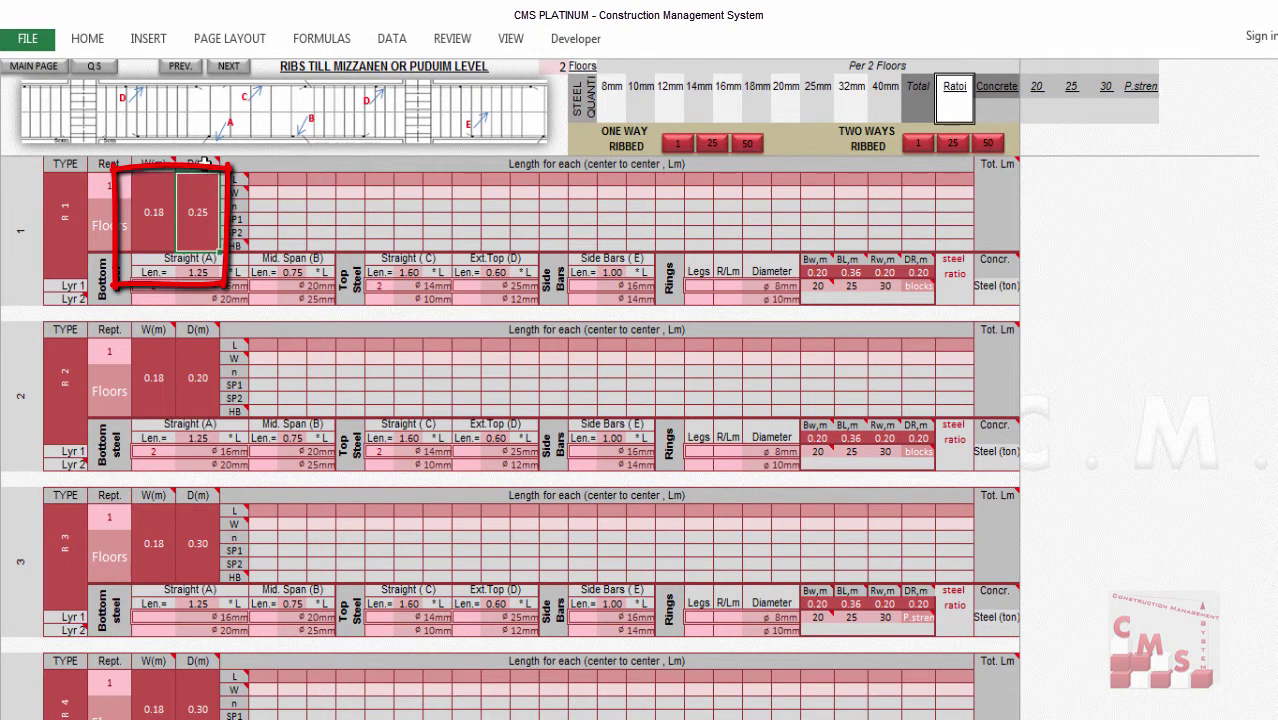
mouse_move(205, 162)
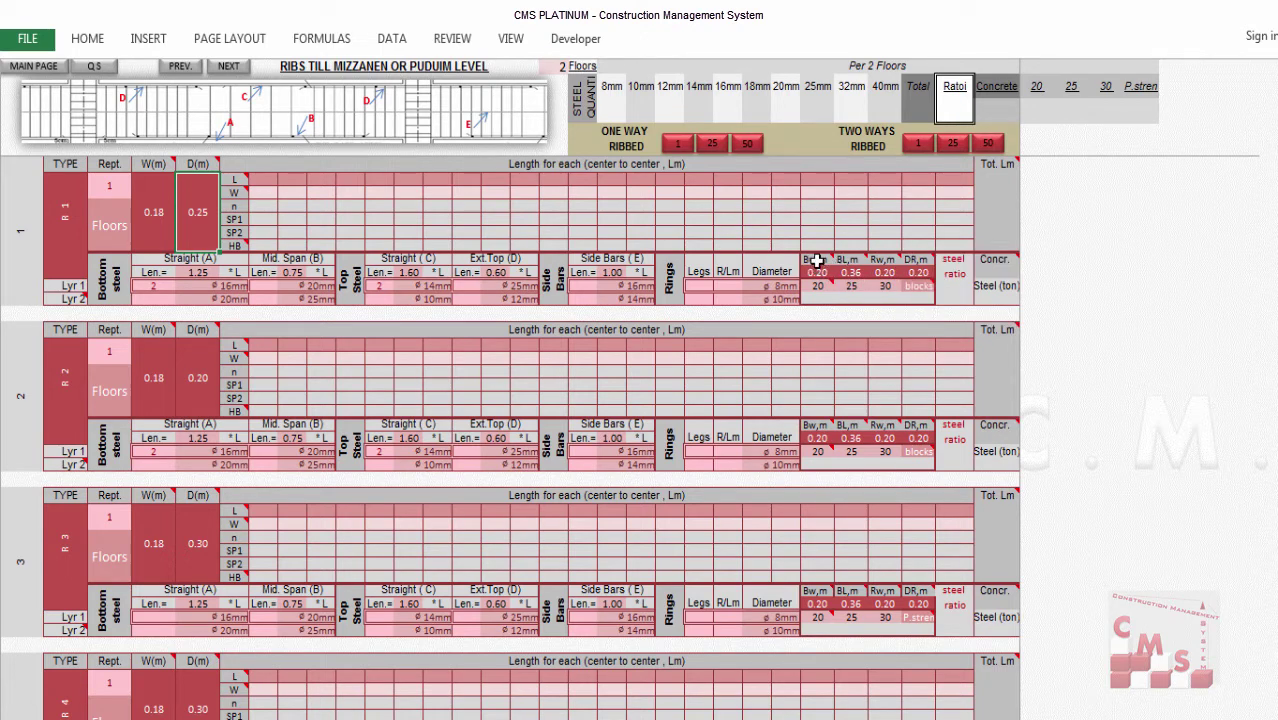
Check R1's block width 0.20, block length 0.36 and rib width 0.20 values.
mouse_move(816, 261)
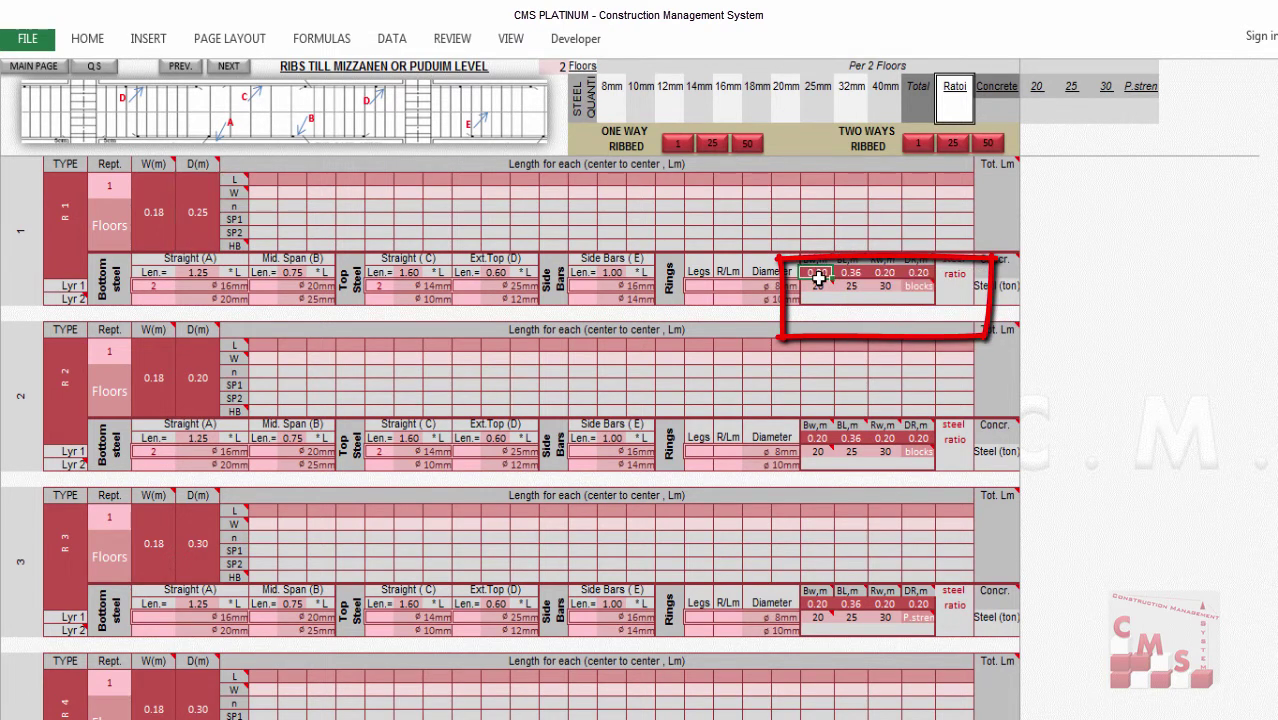
left_click(819, 276)
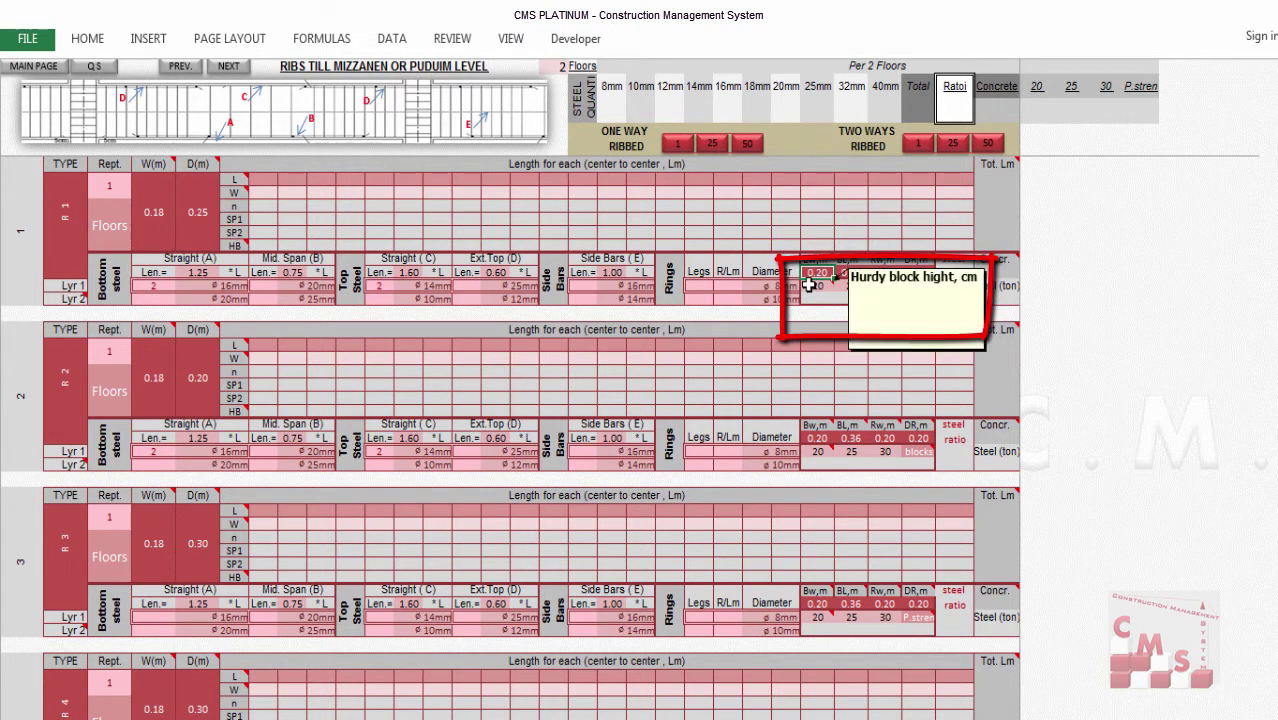
mouse_move(861, 262)
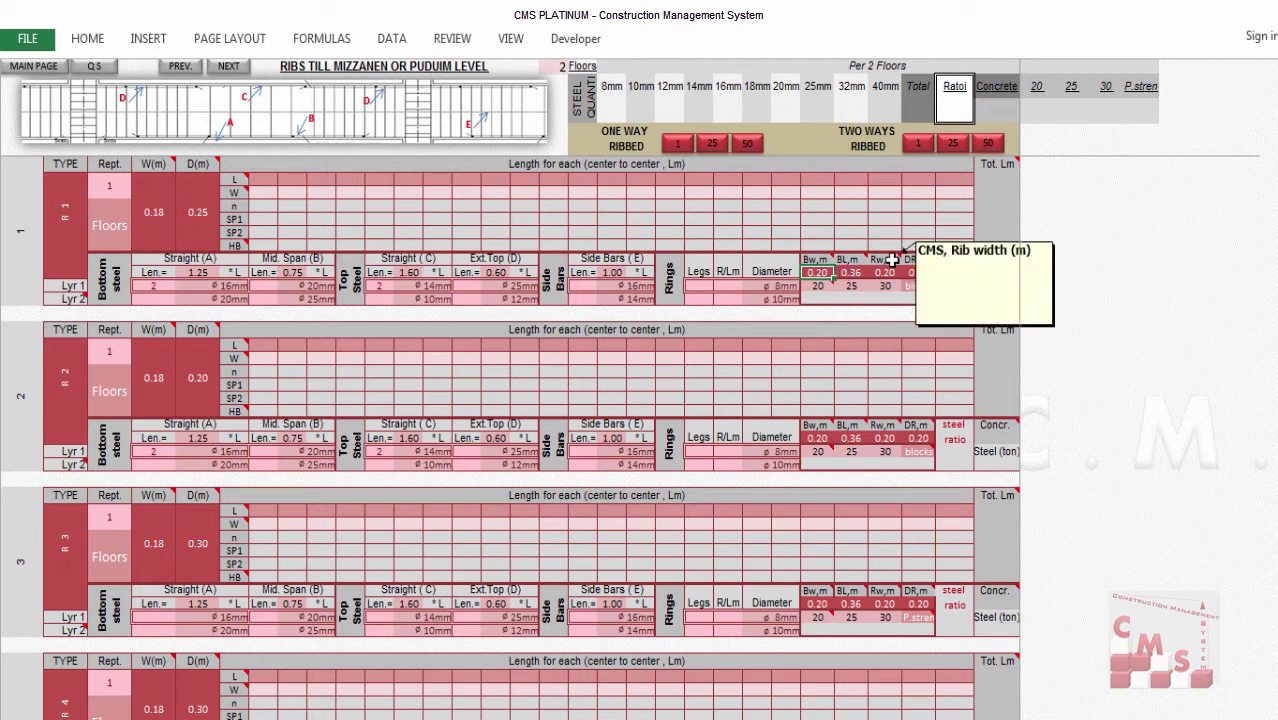
left_click(890, 272)
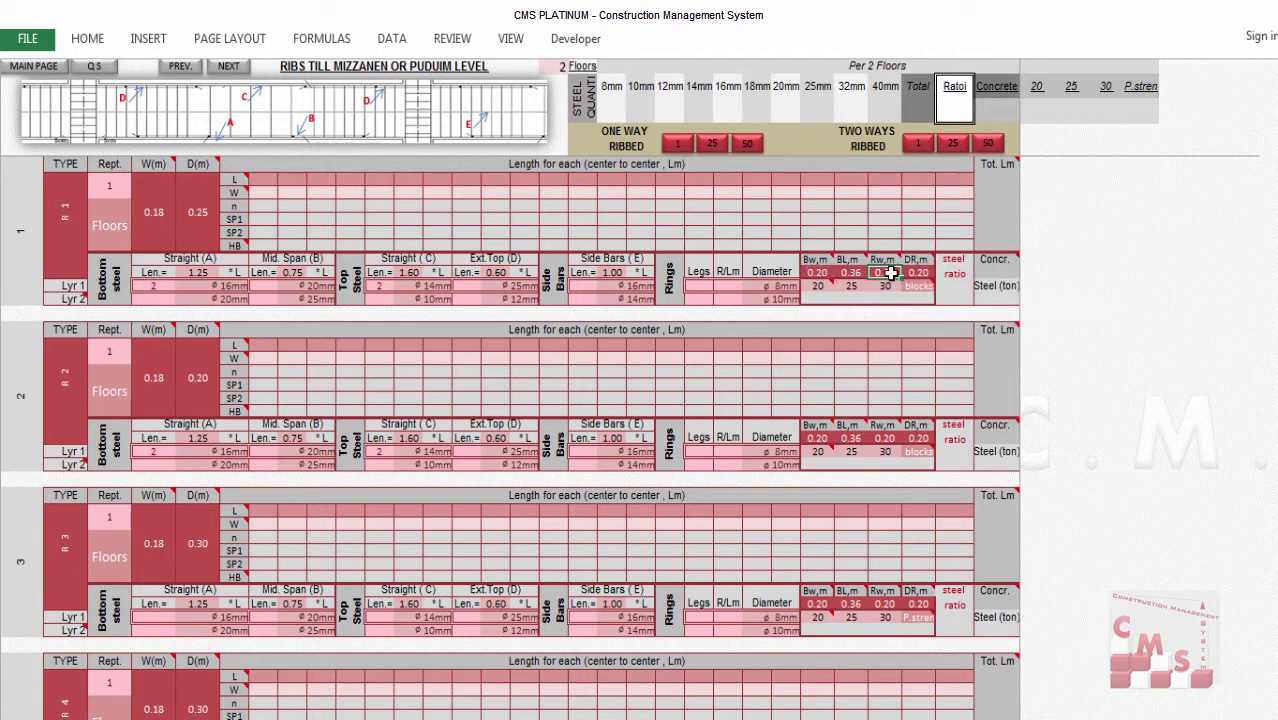
left_click(862, 273)
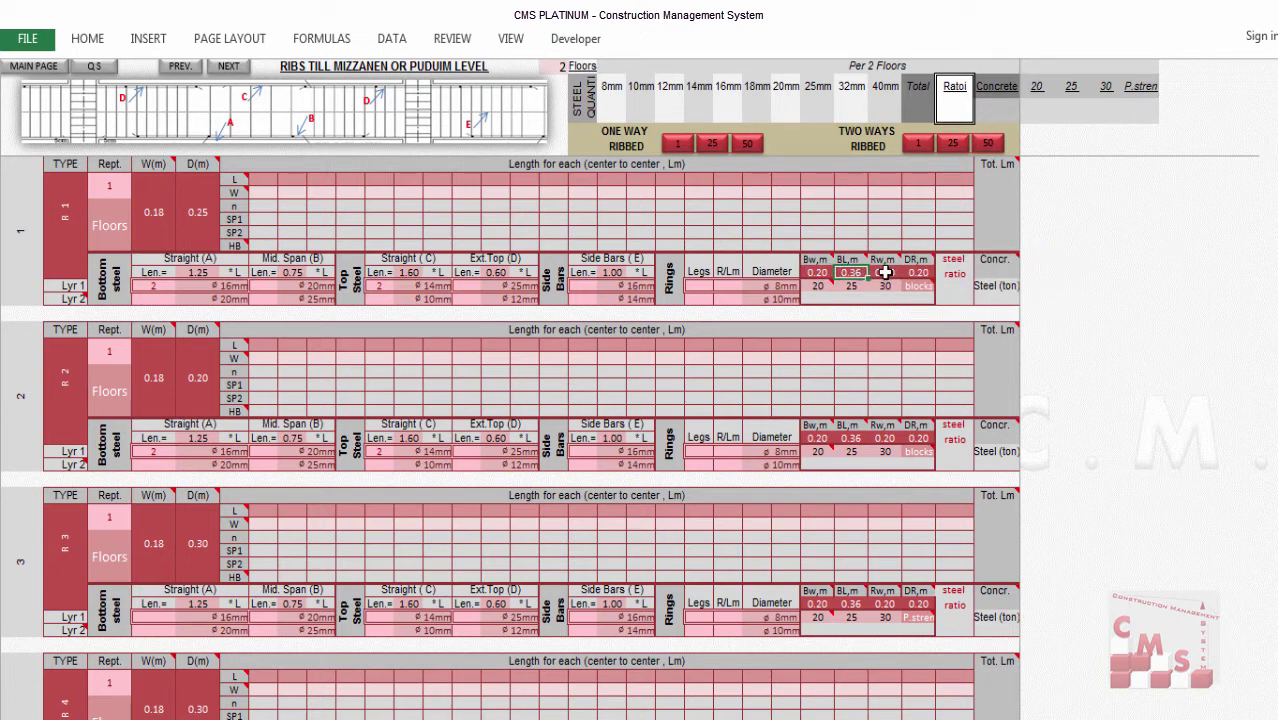
left_click(885, 272)
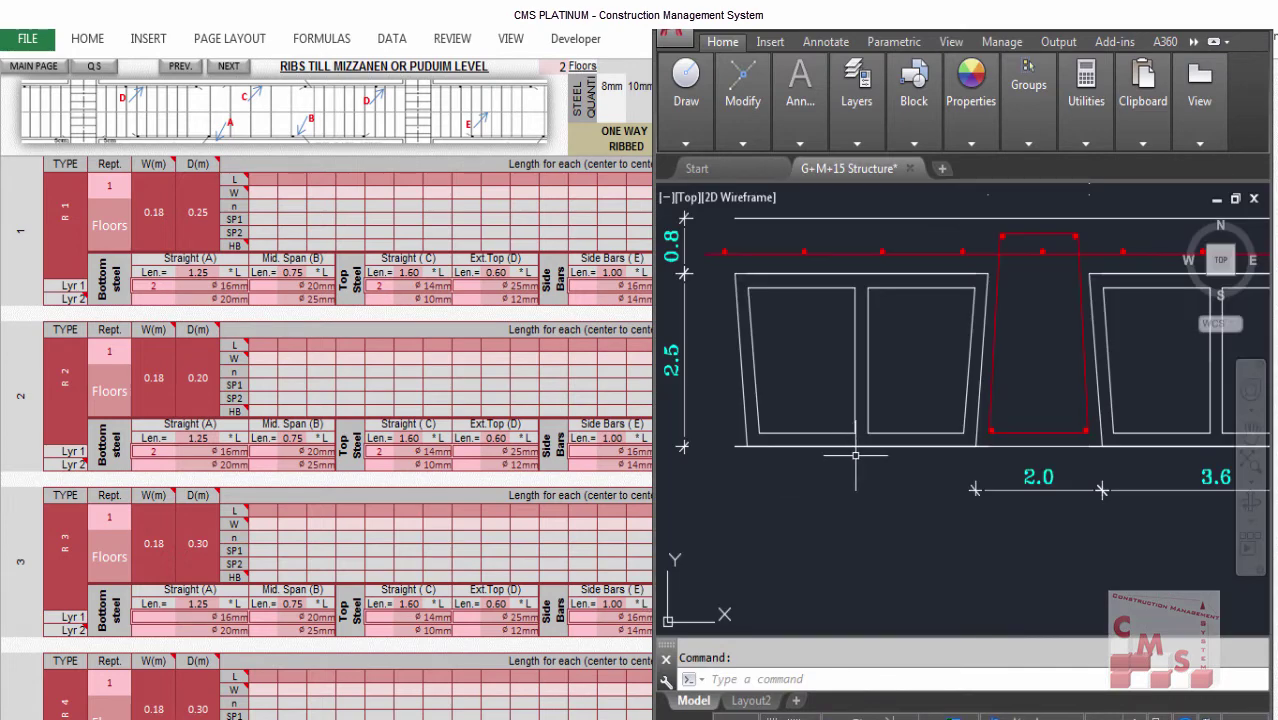
Zoom out on the slab section and check R1's block length 0.36 and rib width 0.20 in the sheet.
scroll(956, 553, "down", 2)
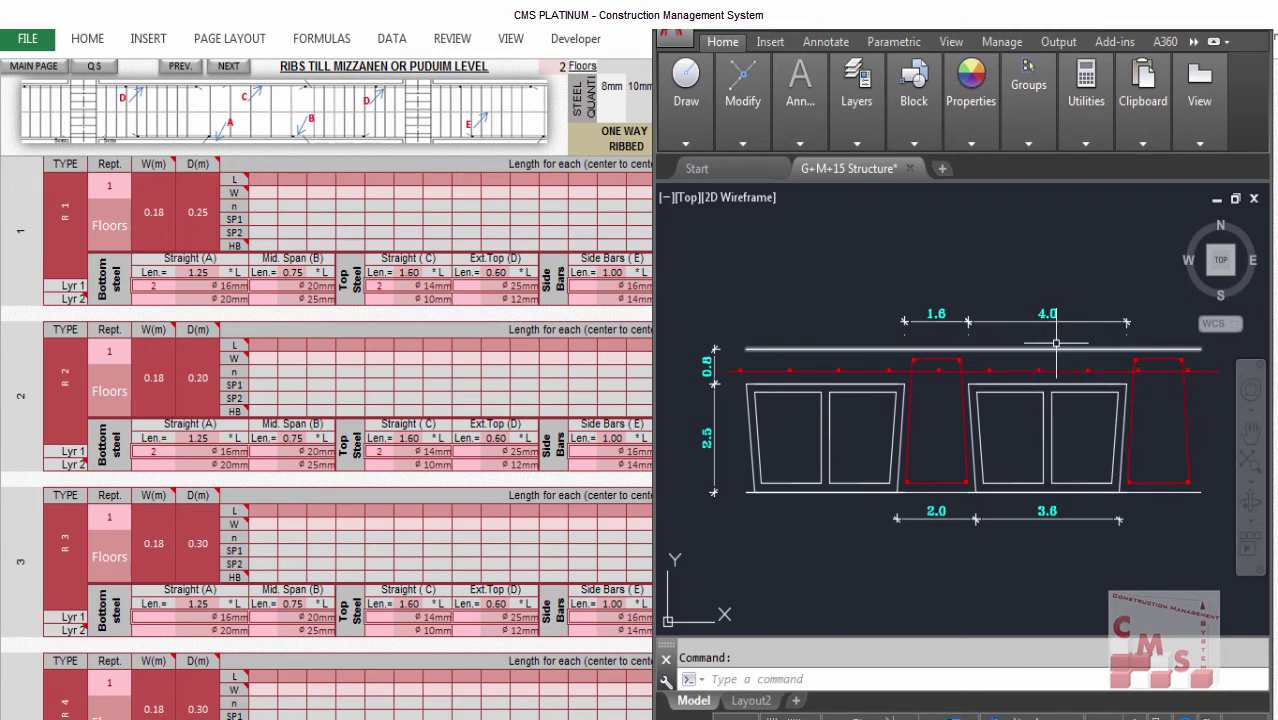
left_click(617, 366)
left_click(850, 272)
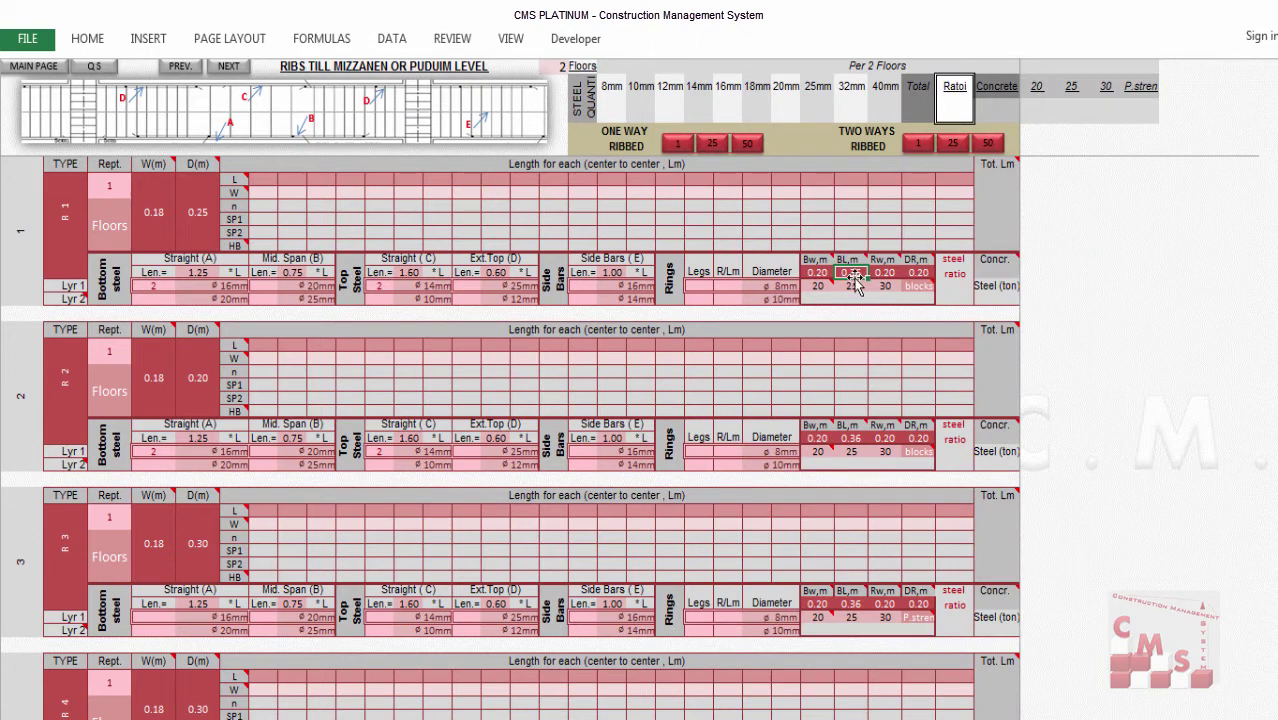
left_click(879, 273)
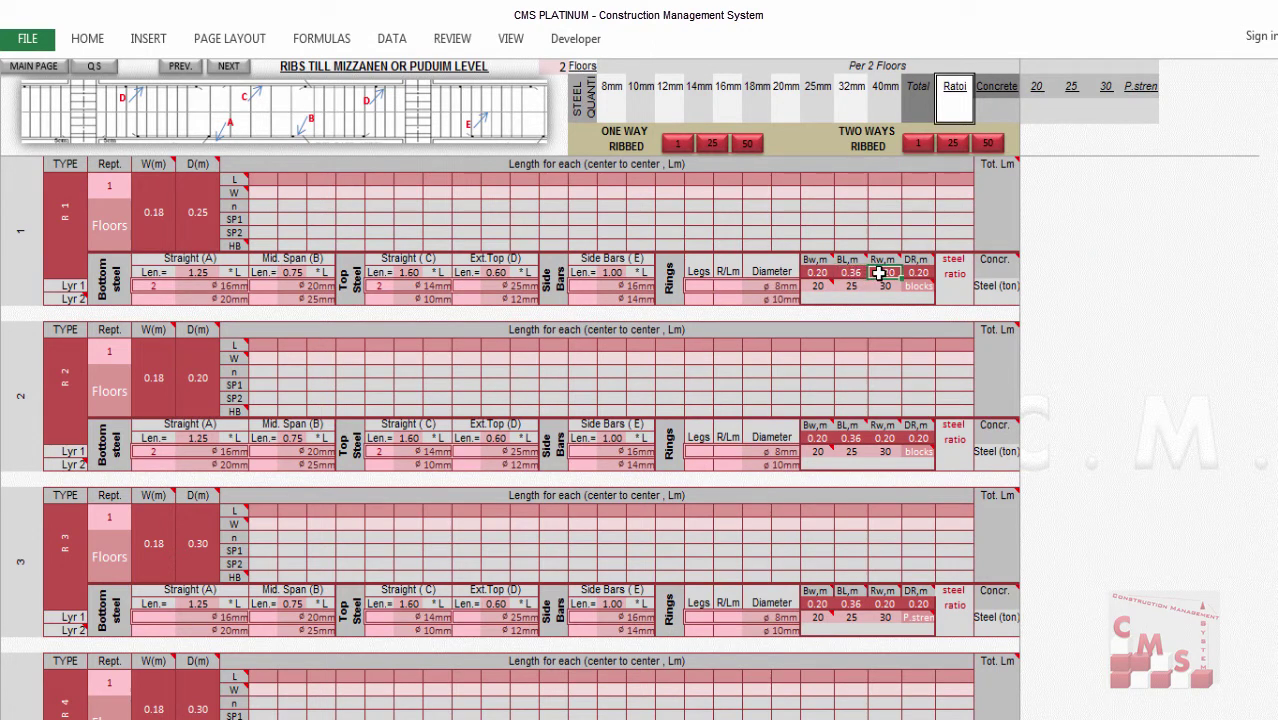
Review the R1 rib schedule in the drawing, then open R1's filler type list (P.stren, blocks).
mouse_move(912, 282)
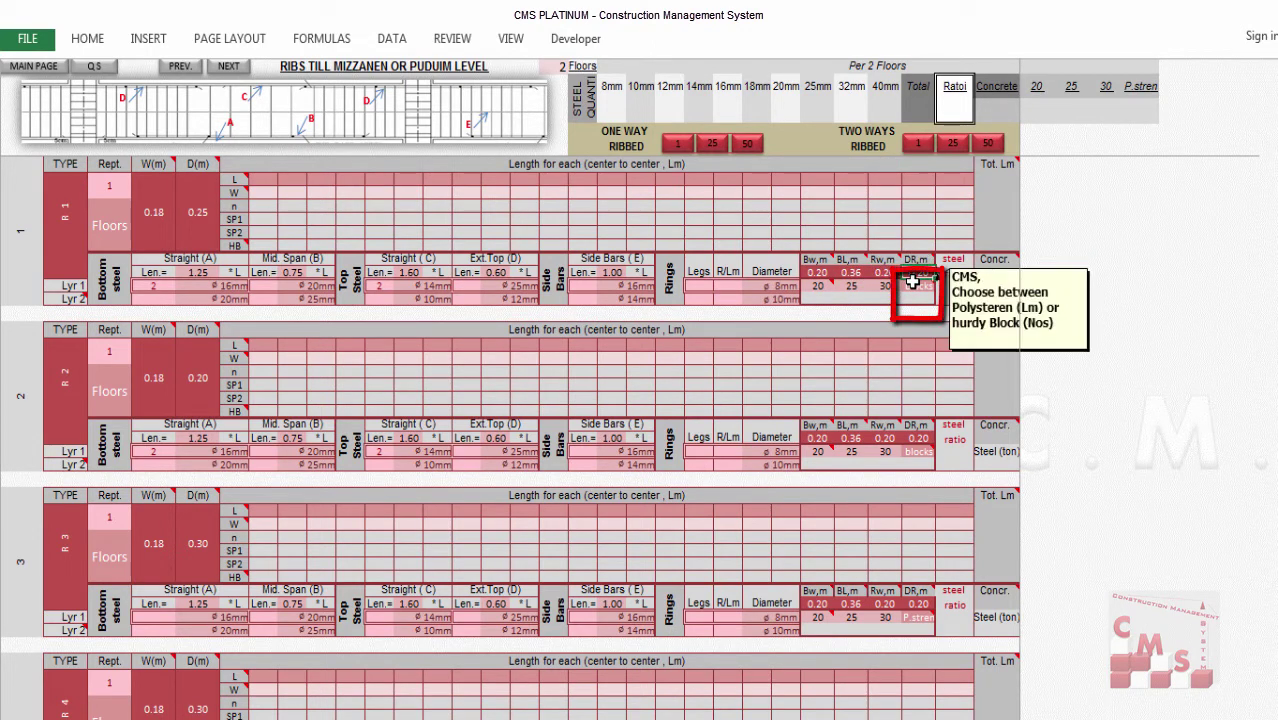
key("alt+Tab")
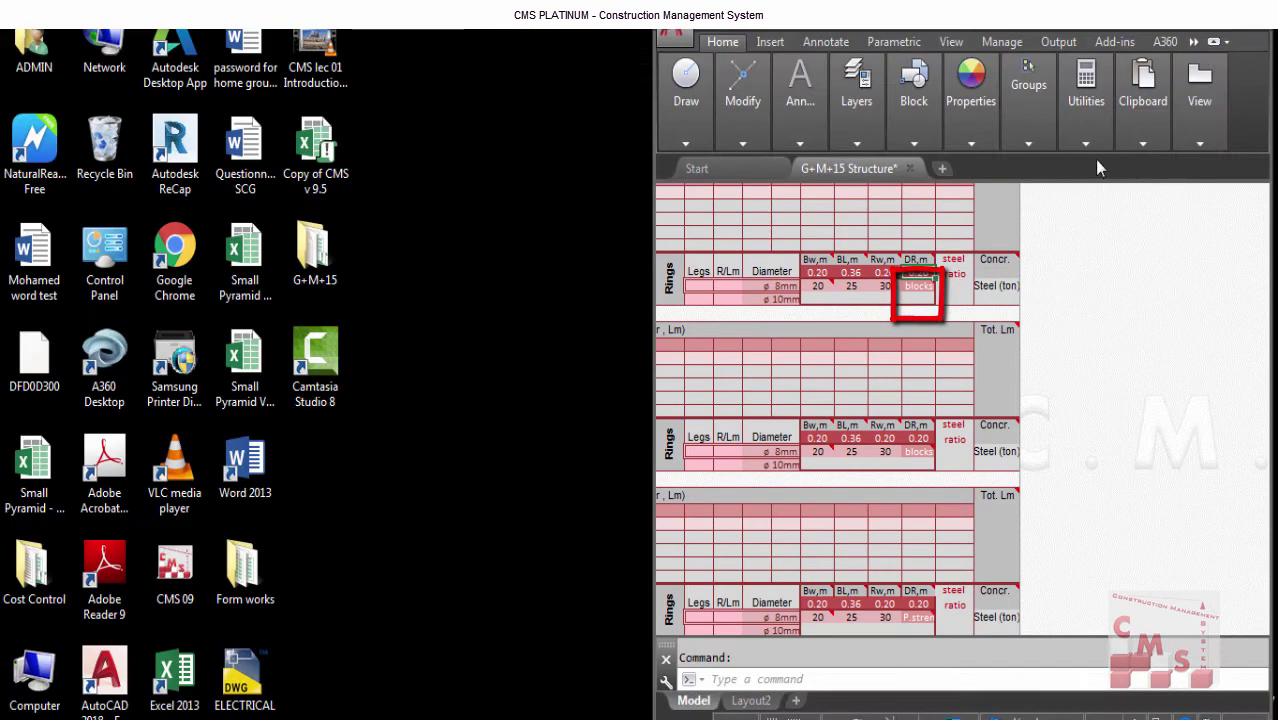
scroll(1000, 434, "down", 6)
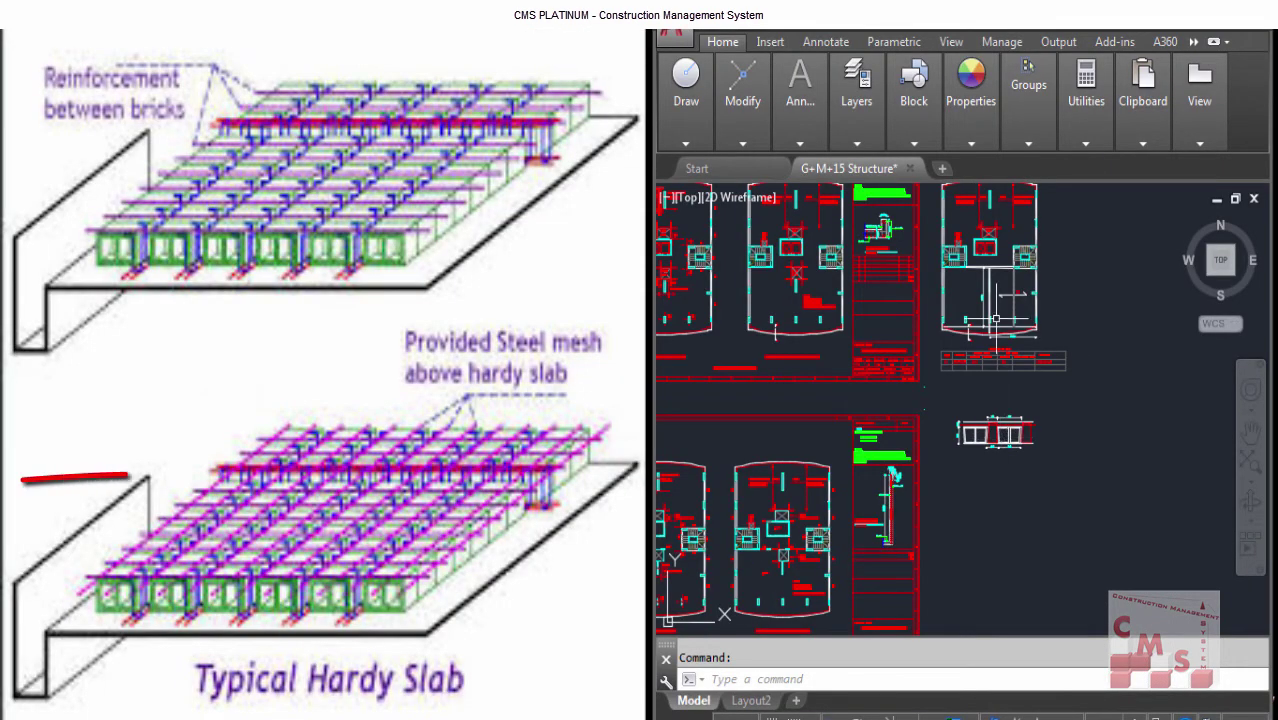
scroll(1013, 290, "up", 5)
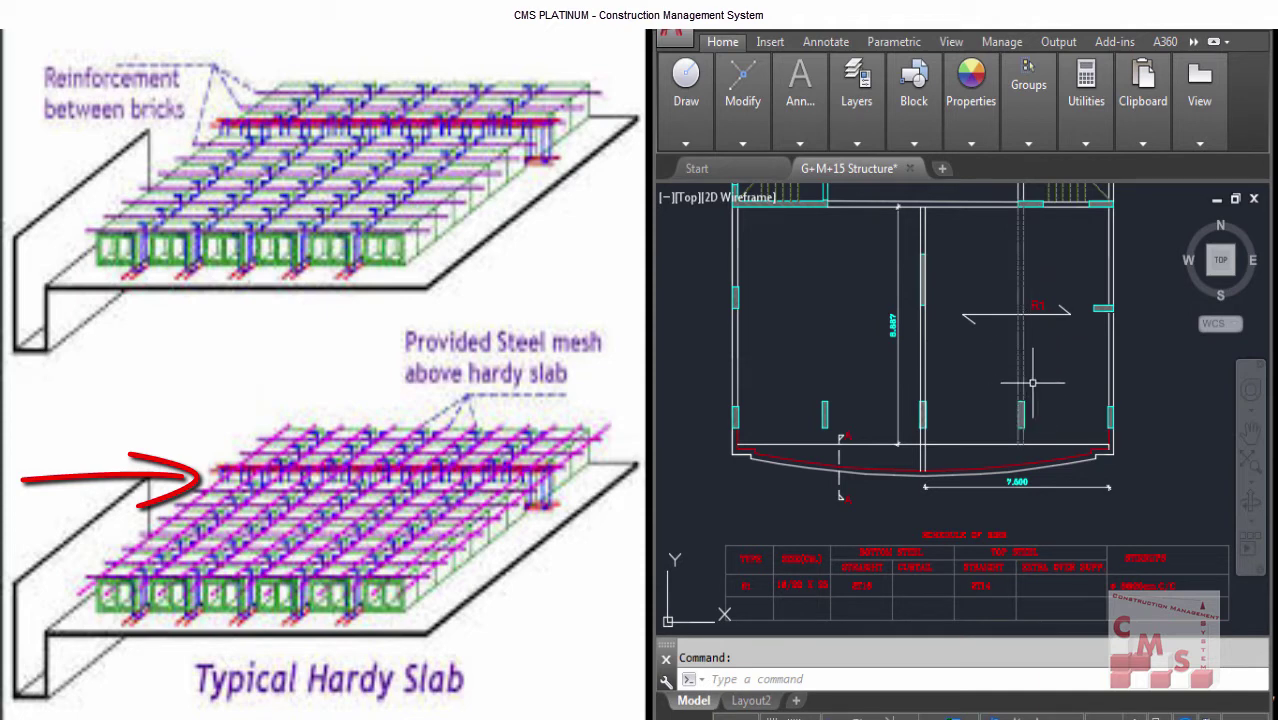
scroll(1021, 294, "up", 2)
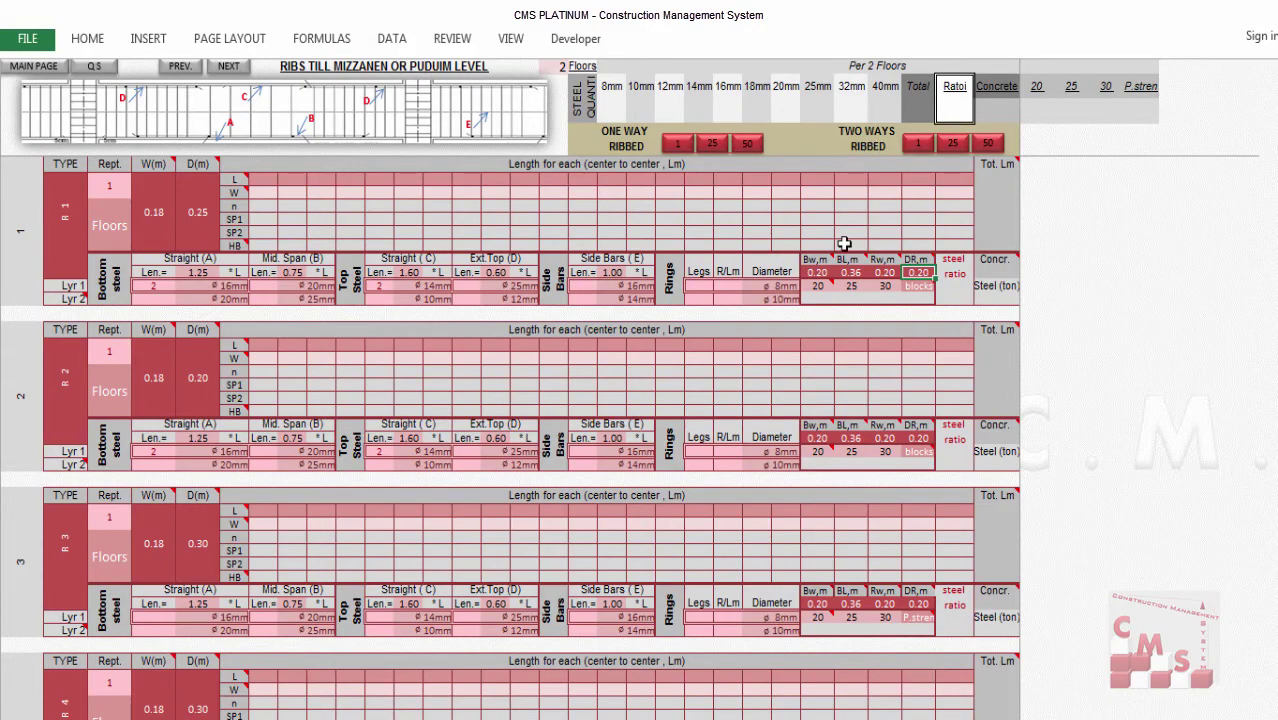
left_click(918, 286)
left_click(940, 287)
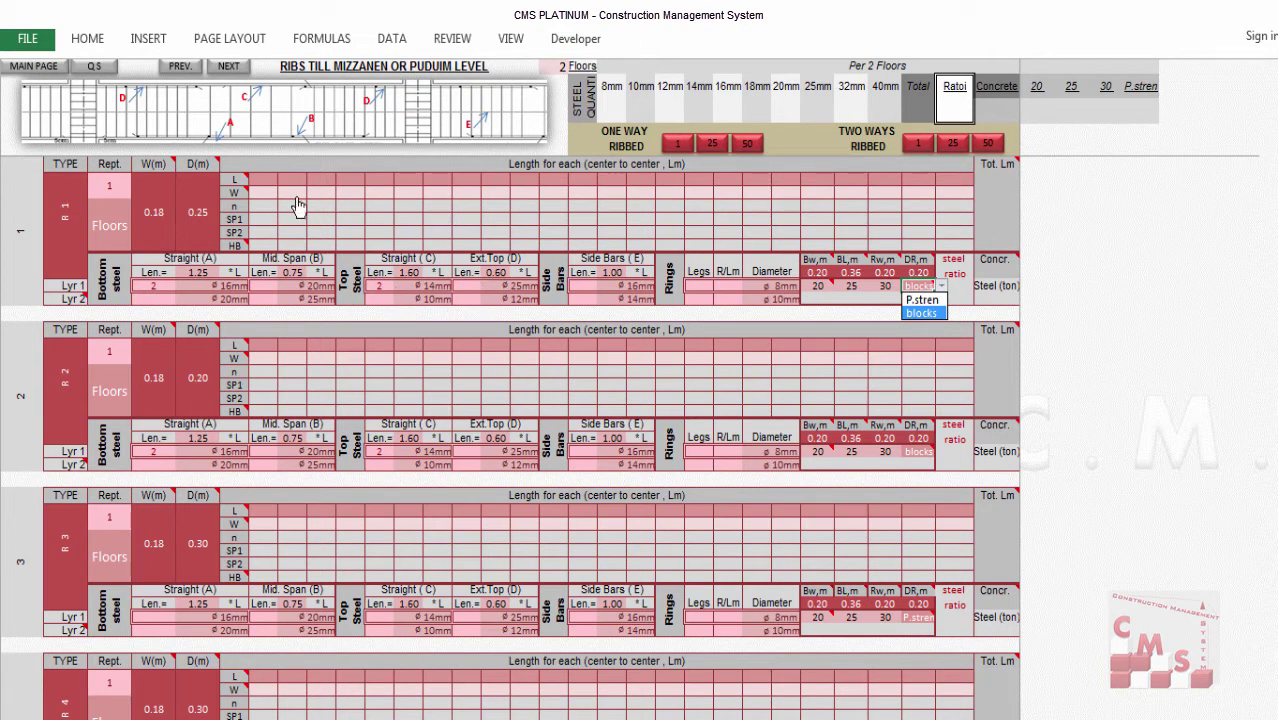
Close the DR,m list and frame rib R1's 8.887 and 7.500 dimensions on the AutoCAD plan.
left_click(262, 183)
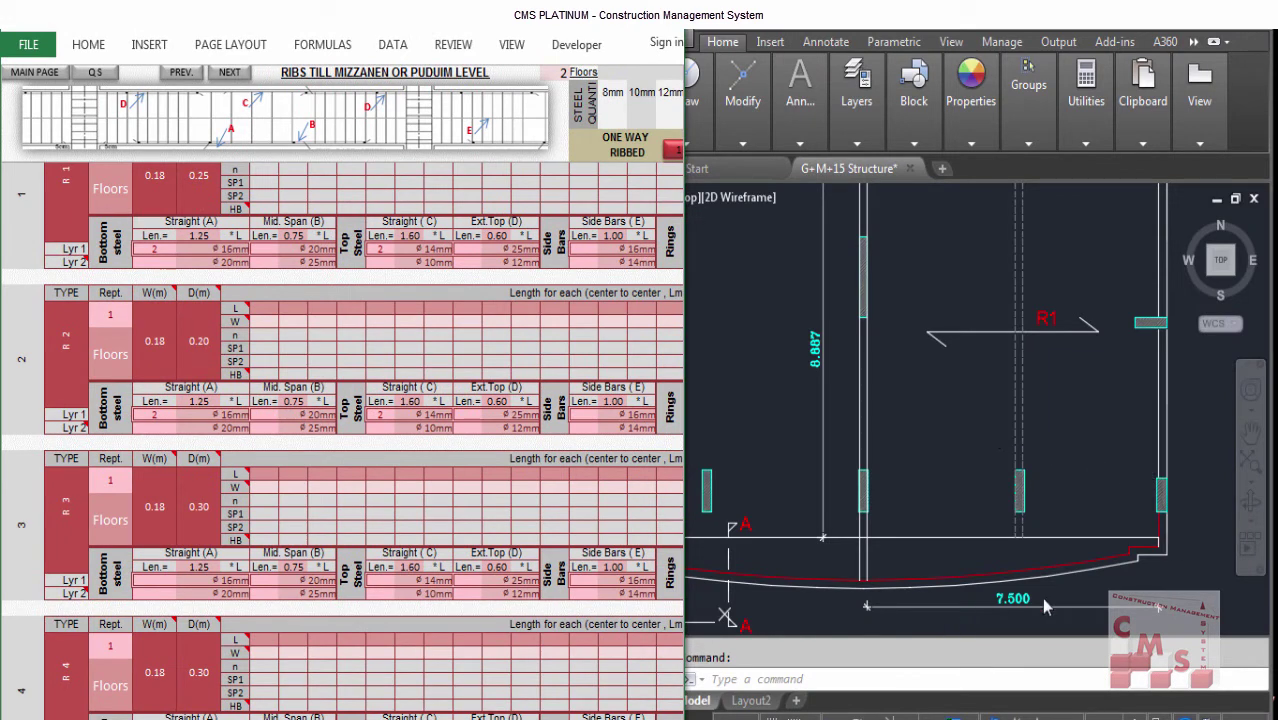
left_click(938, 464)
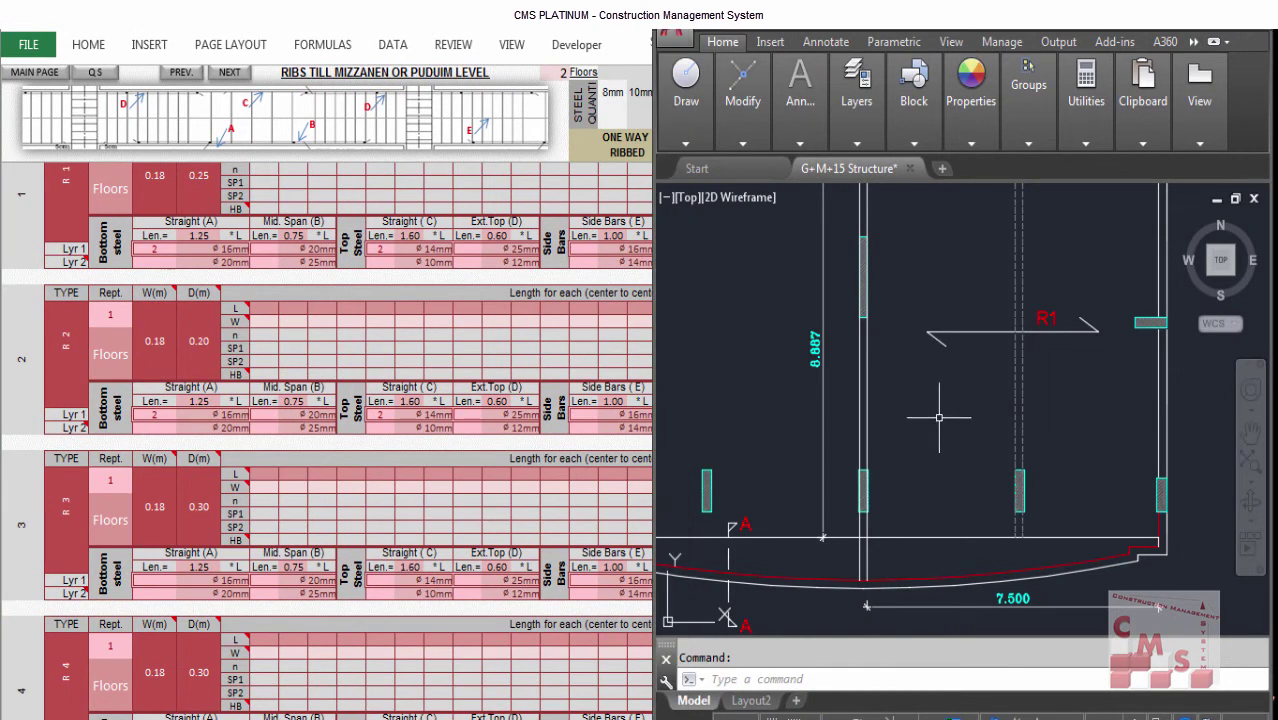
scroll(939, 415, "down", 2)
scroll(1034, 526, "up", 2)
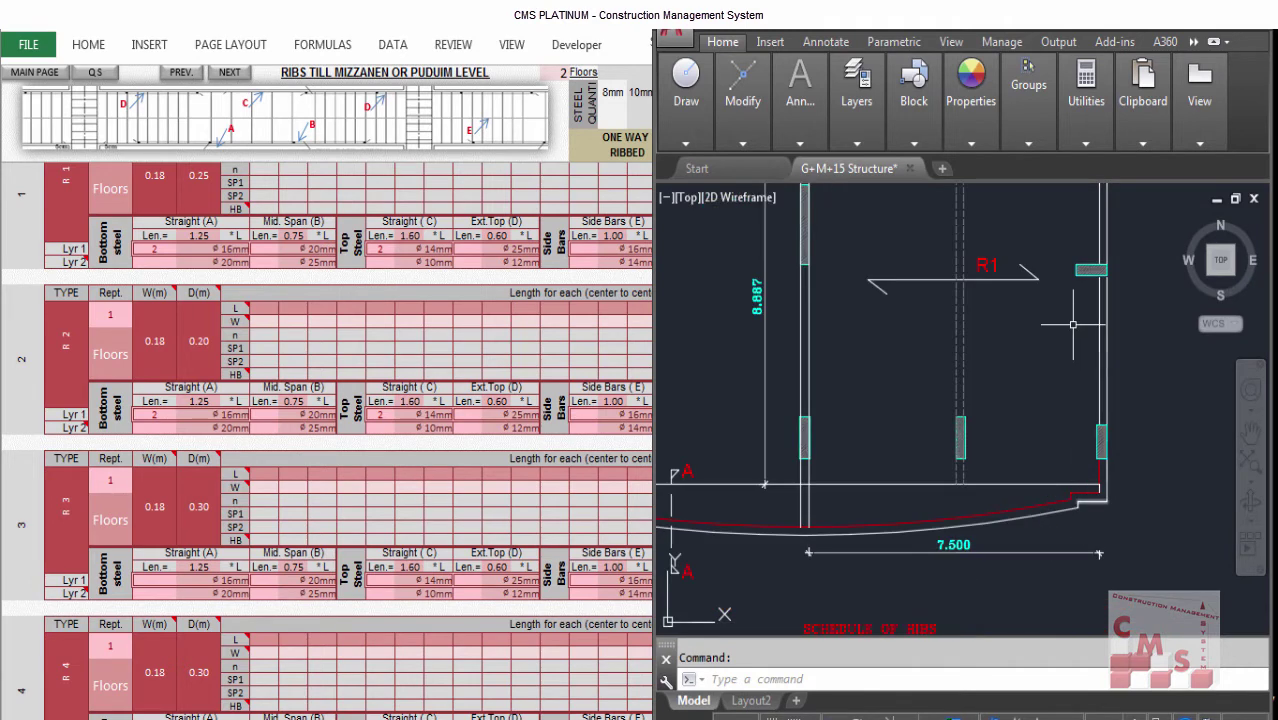
left_click_drag(858, 367, 905, 409)
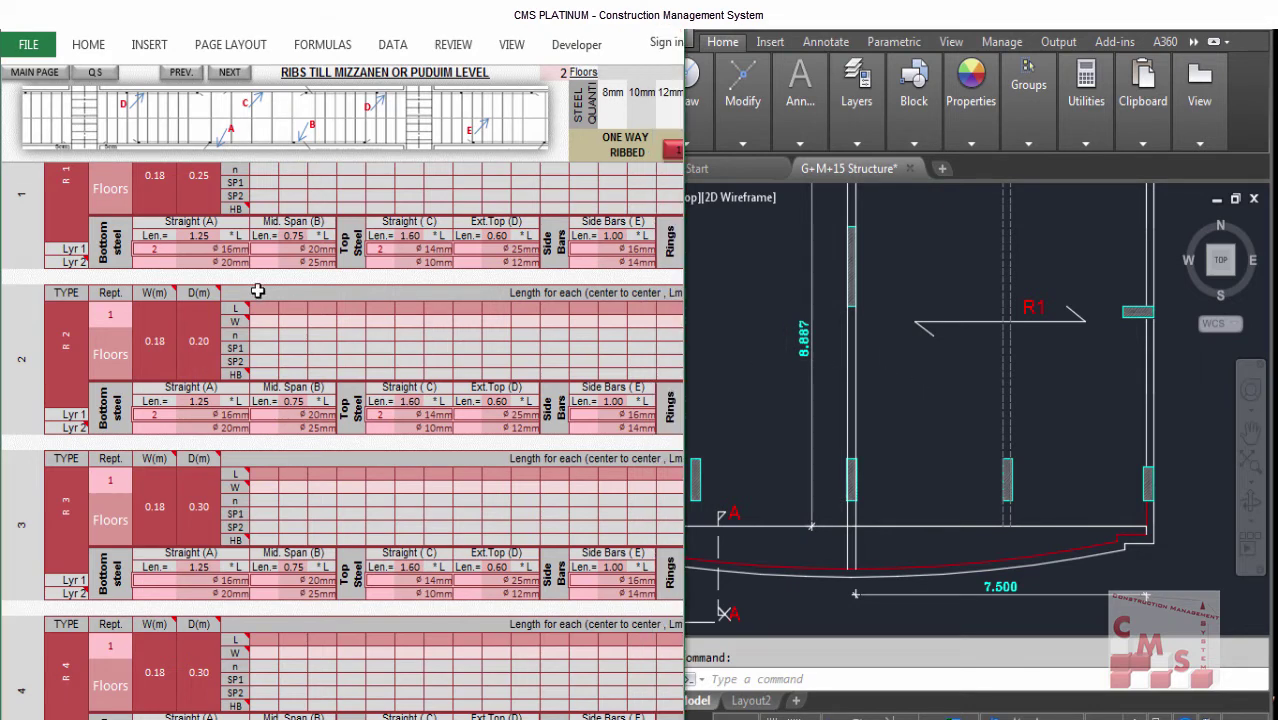
scroll(263, 186, "up", 1)
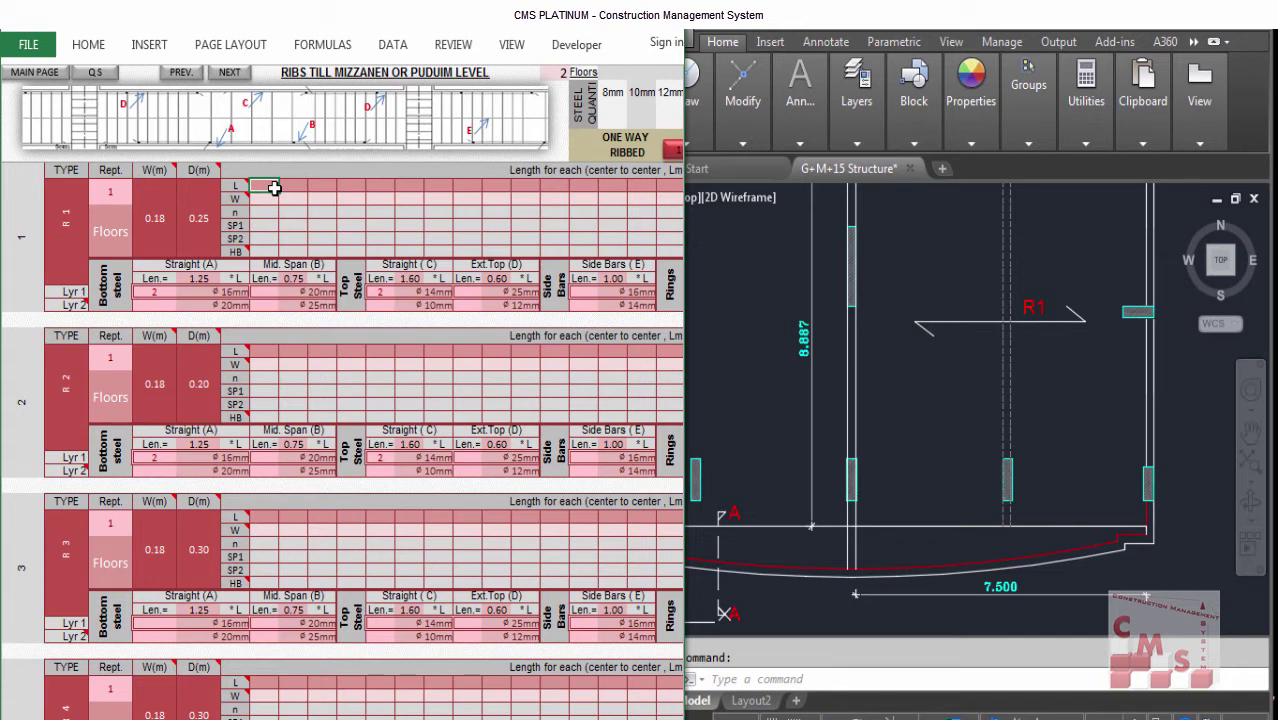
Enter rib R1's length 7.5 and width 8.9, then check the resulting 584 hurdy blocks.
type("7.")
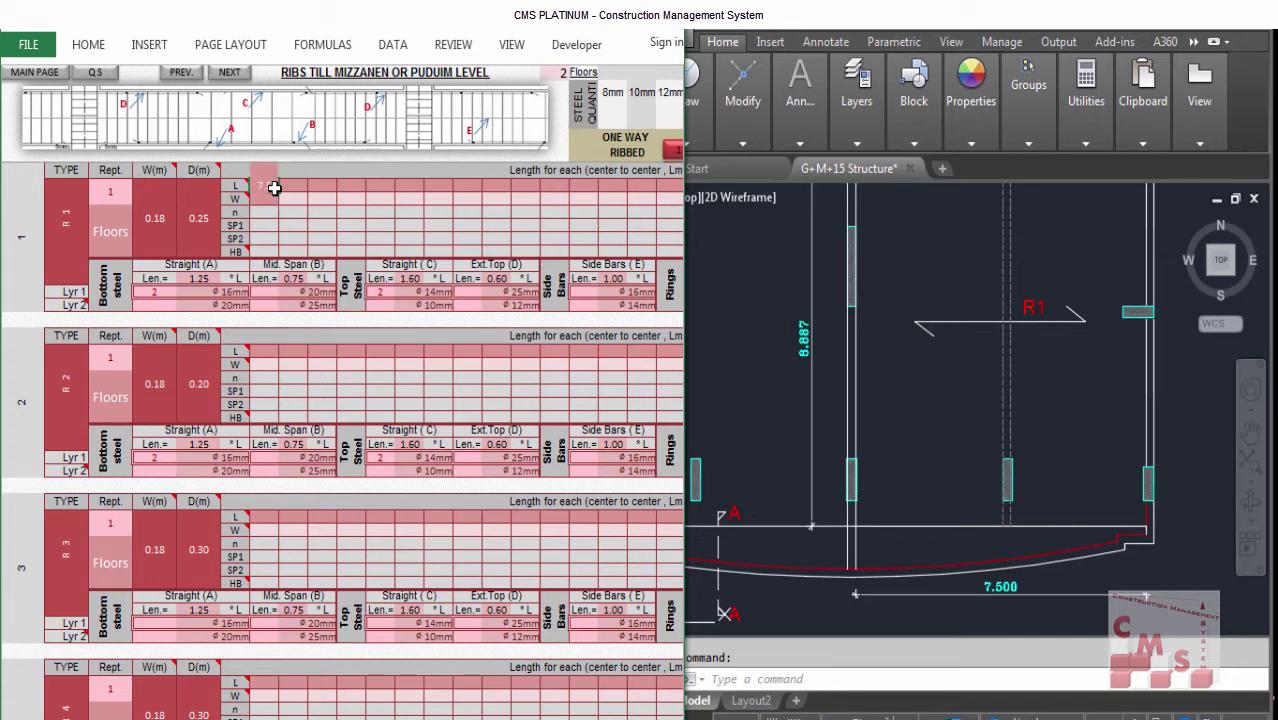
key("Return")
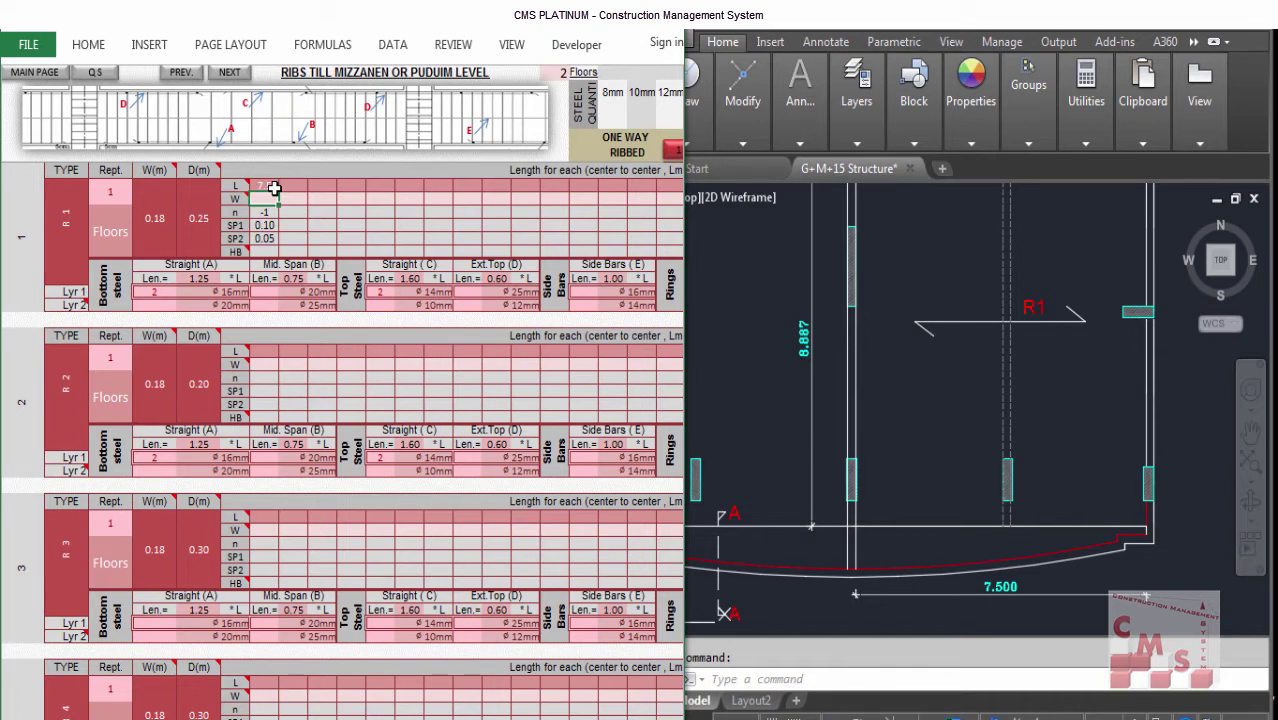
type("8.9")
key("Return")
mouse_move(280, 214)
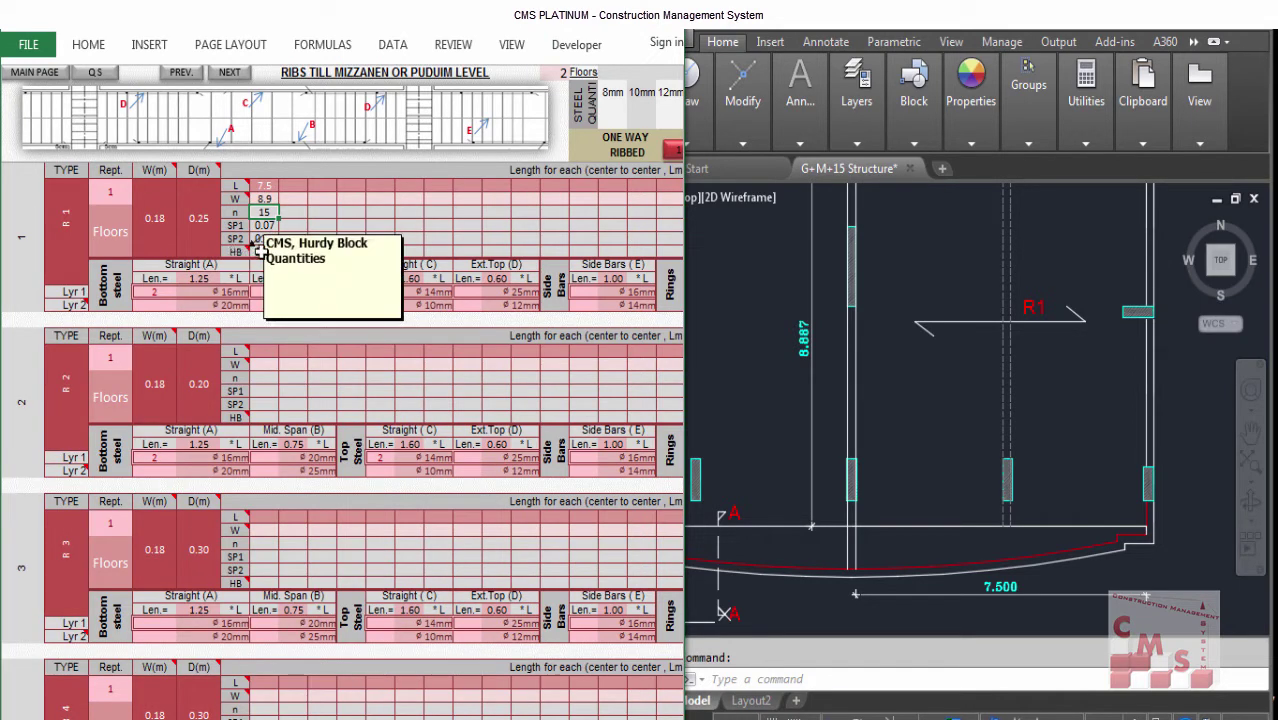
left_click(264, 251)
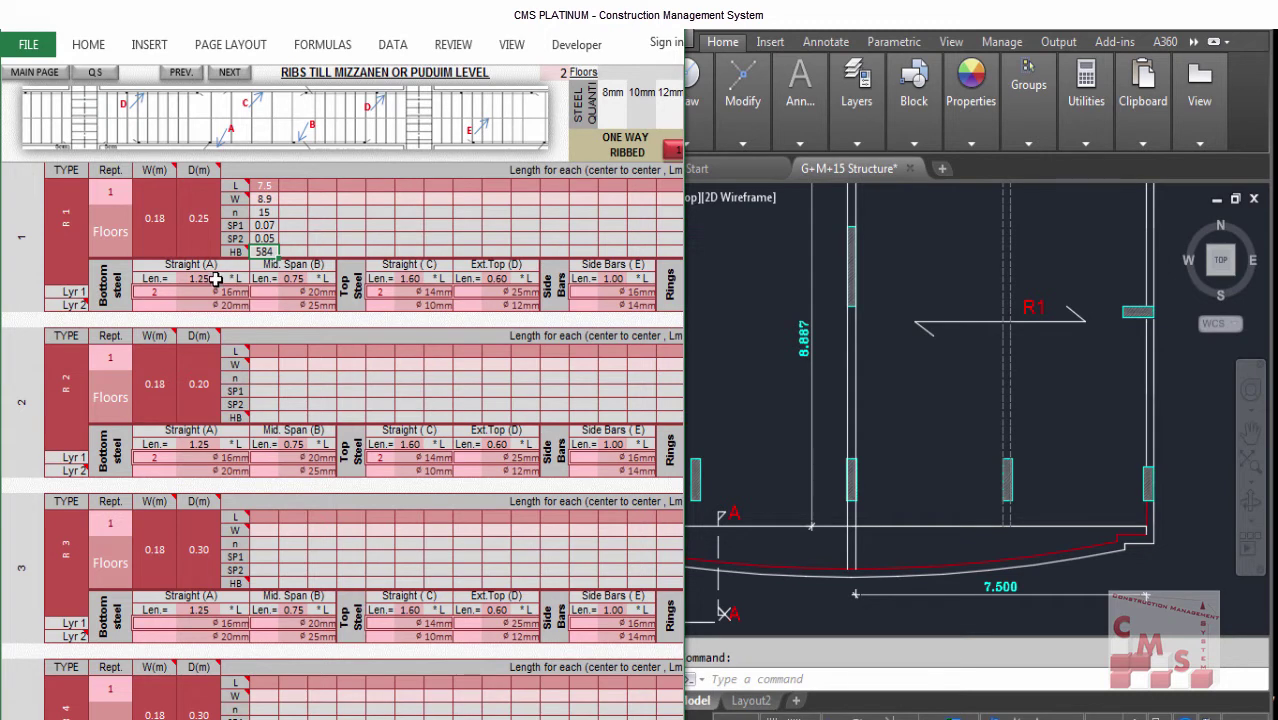
Pan the AutoCAD drawing to show the Schedule of Ribs for R1.
left_click(159, 295)
left_click(896, 356)
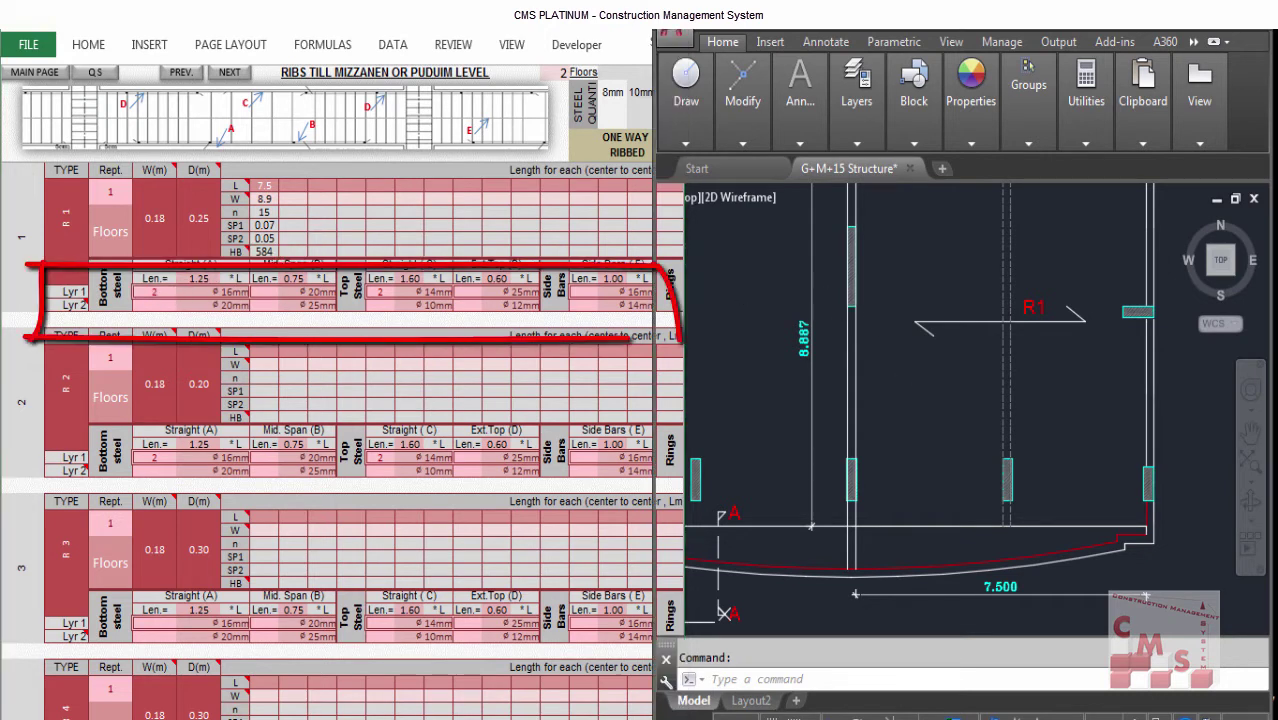
scroll(907, 370, "down", 3)
scroll(821, 560, "up", 3)
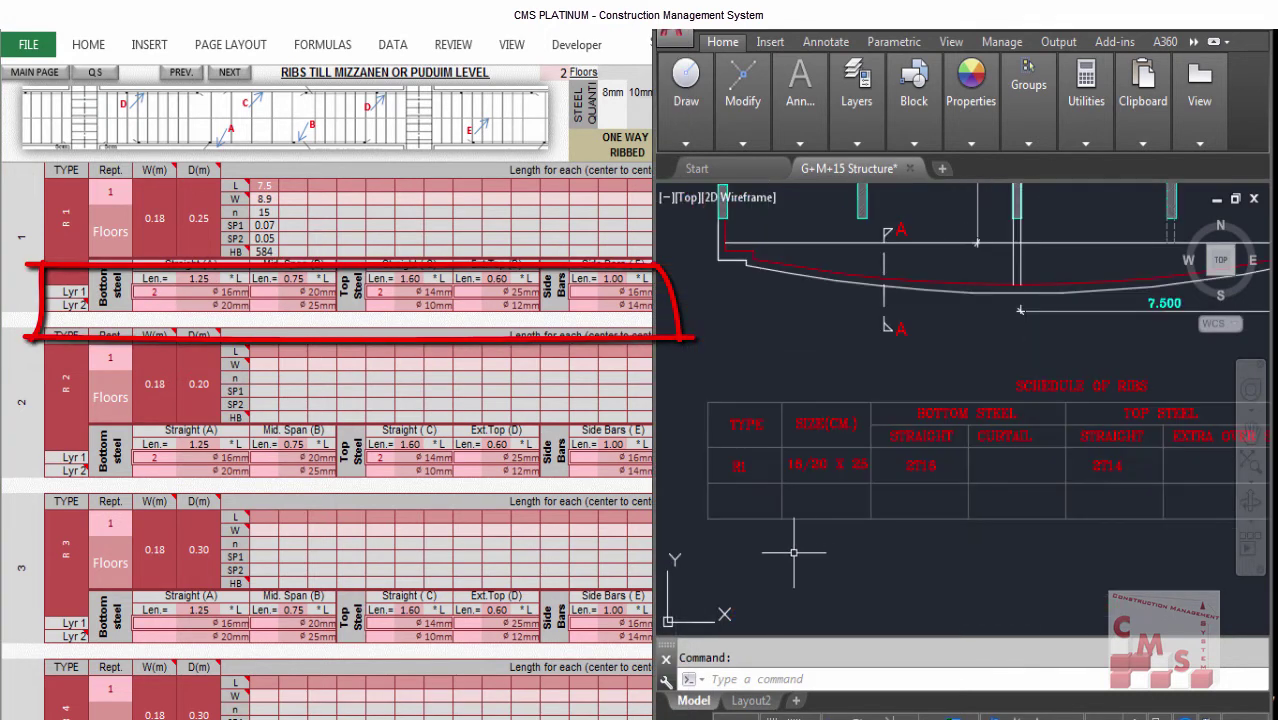
left_click_drag(941, 487, 893, 485)
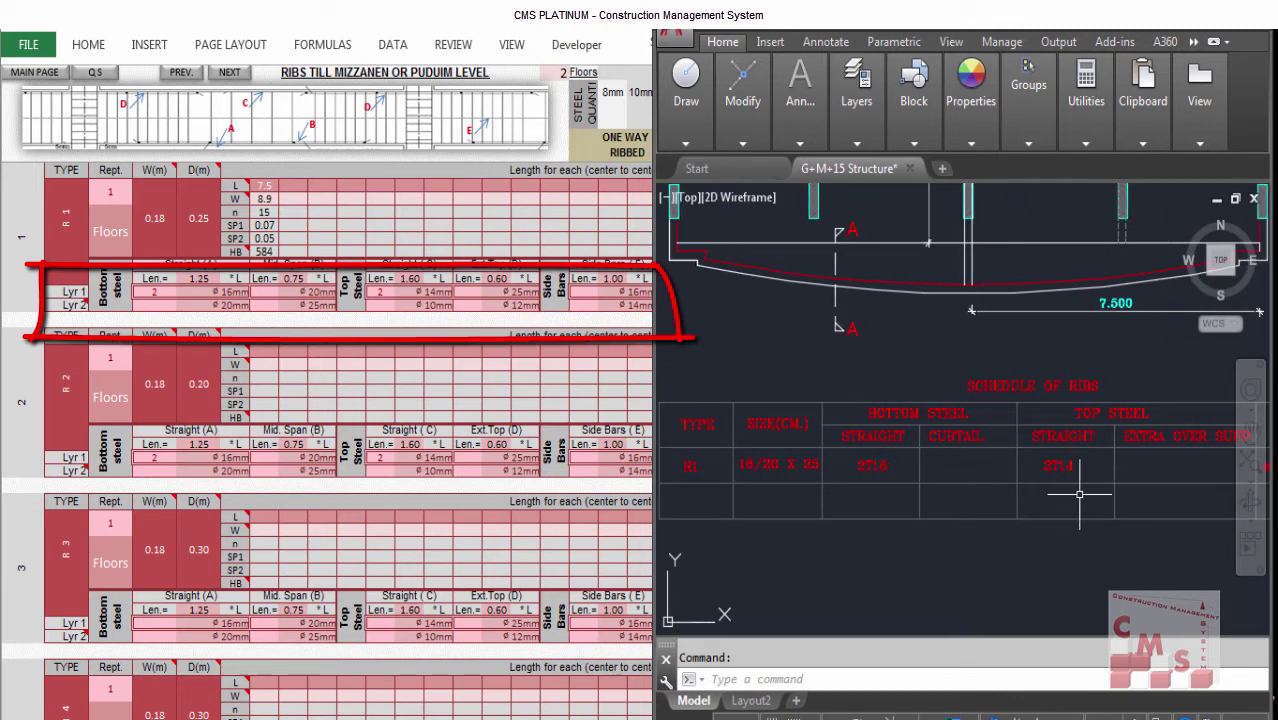
Compare R1's bottom, top and side steel entries on the sheet, then maximize Excel.
left_click(157, 292)
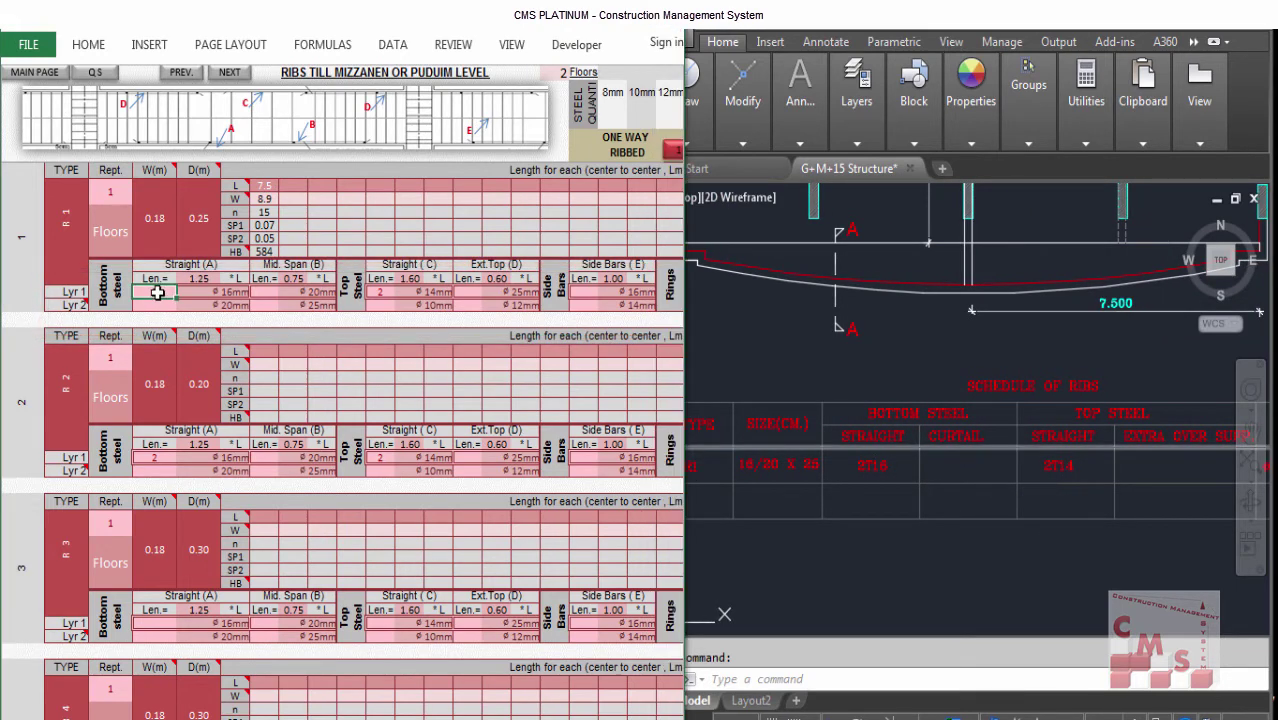
left_click(235, 292)
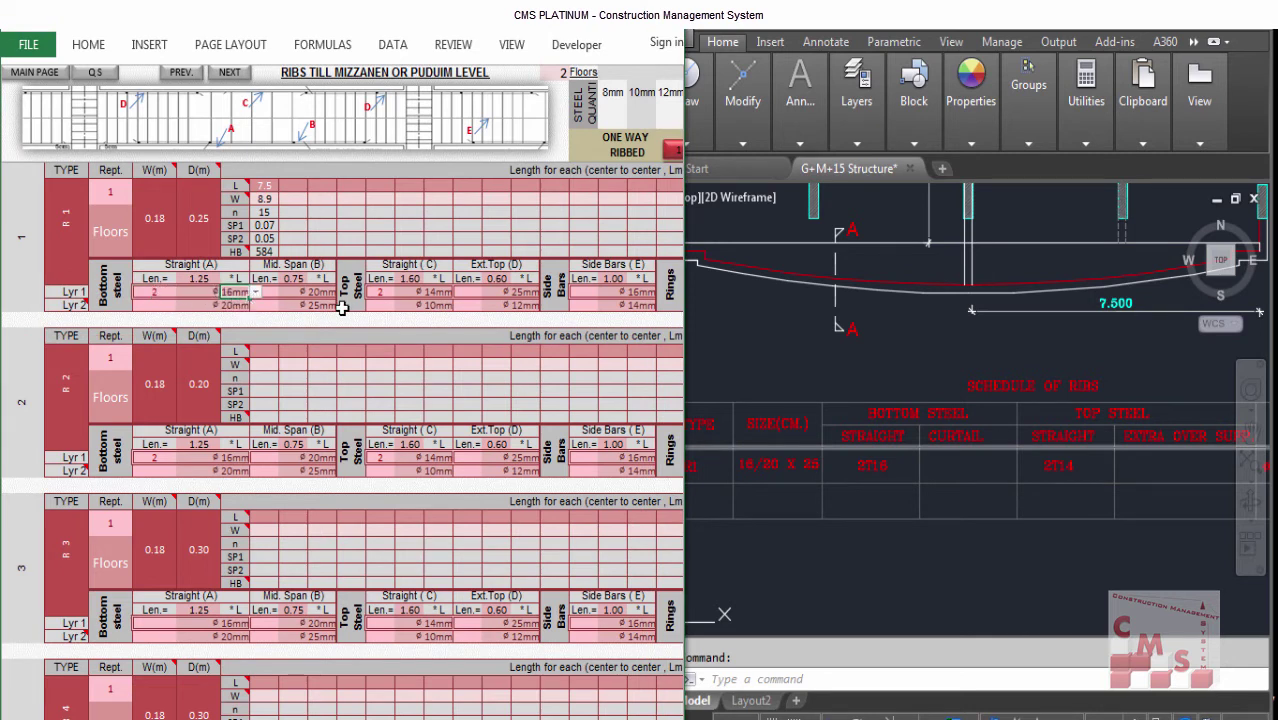
left_click_drag(185, 291, 300, 288)
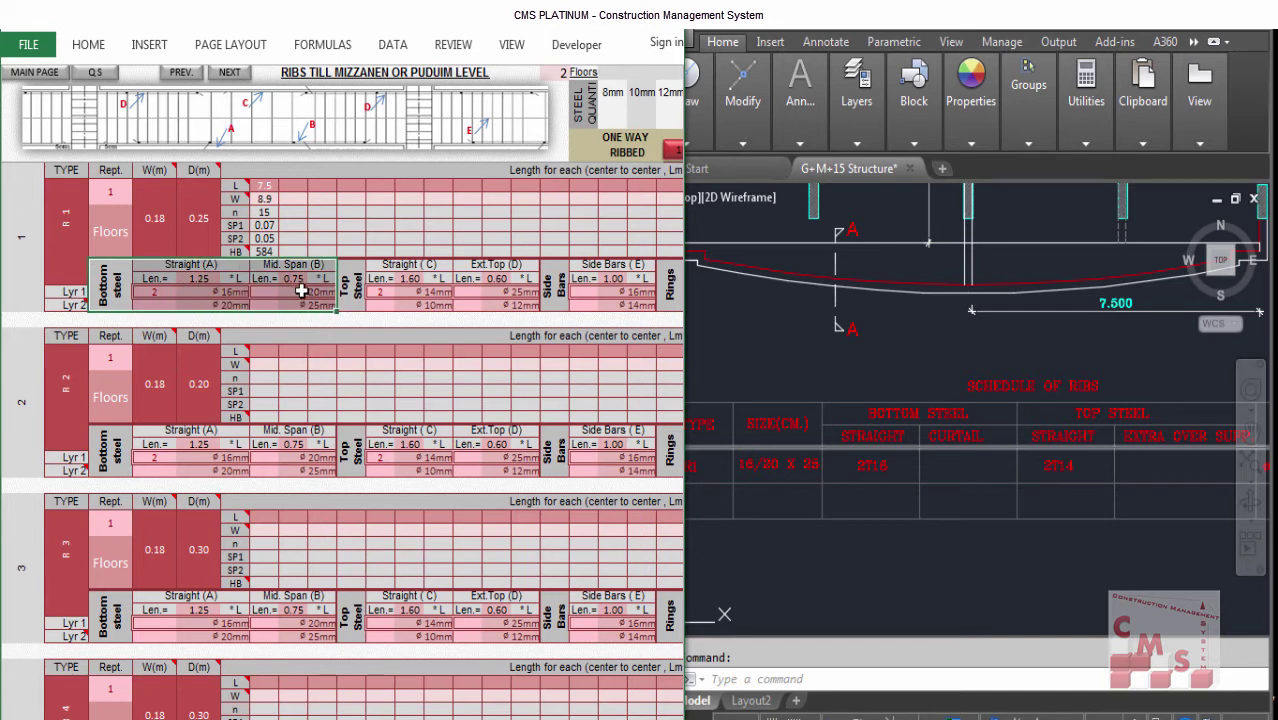
left_click_drag(379, 285, 516, 289)
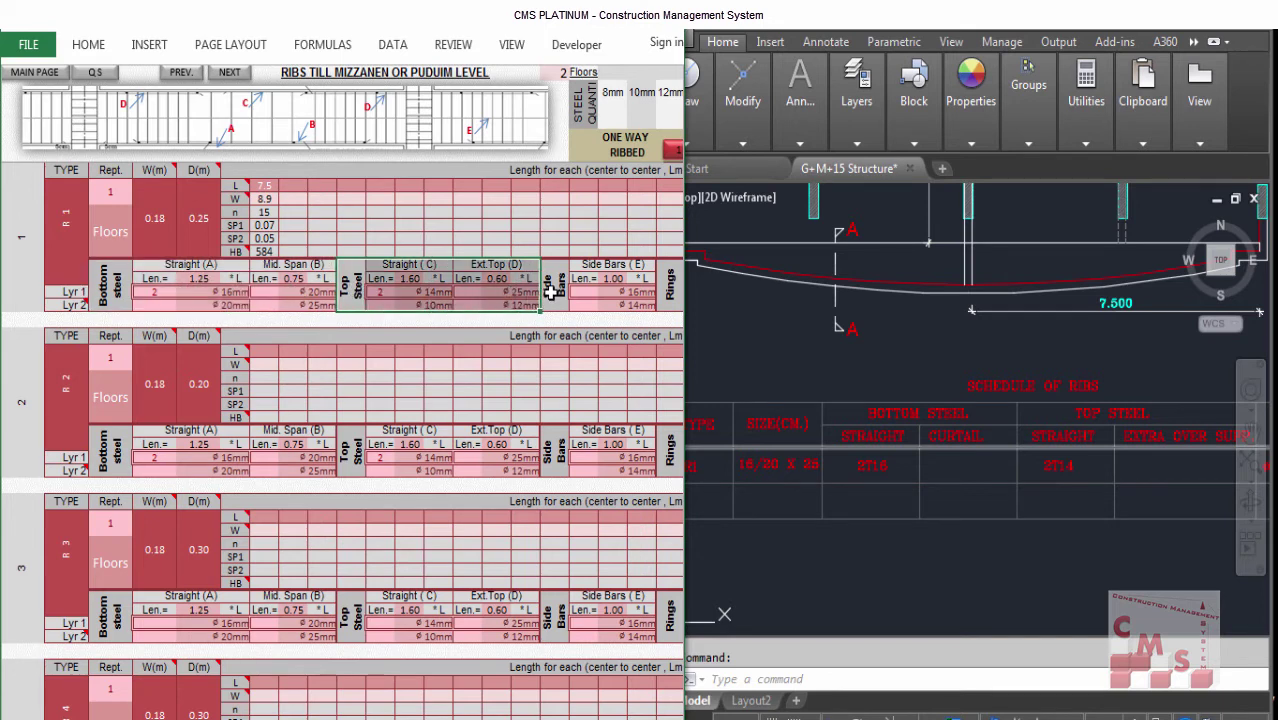
left_click(550, 290)
double_click(648, 30)
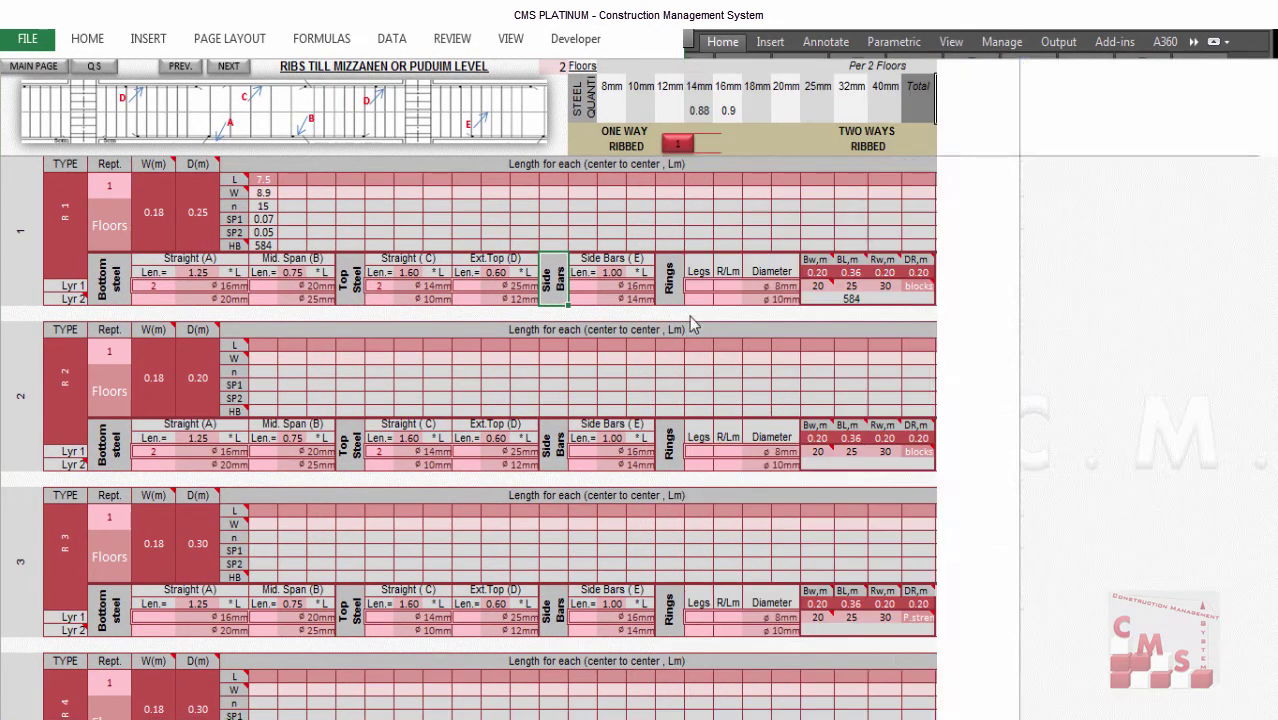
Confirm R1's bottom straight bars as 2 at ø16mm.
left_click(666, 284)
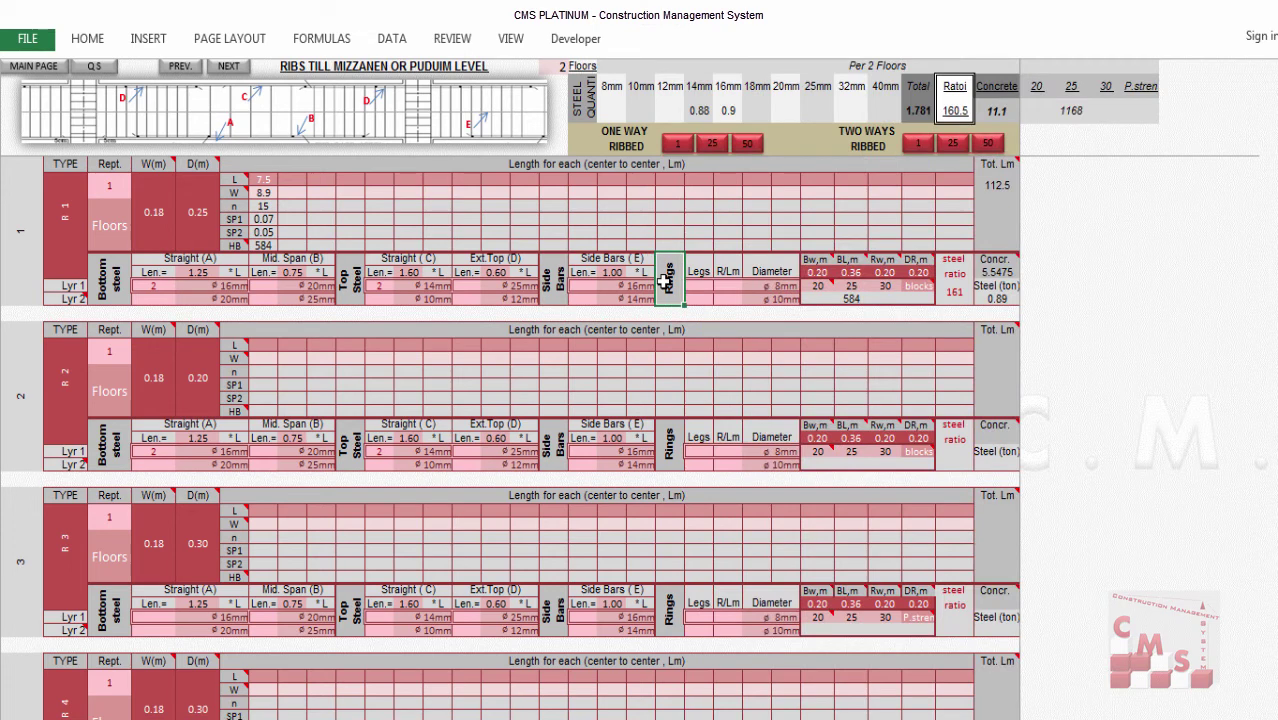
left_click(155, 286)
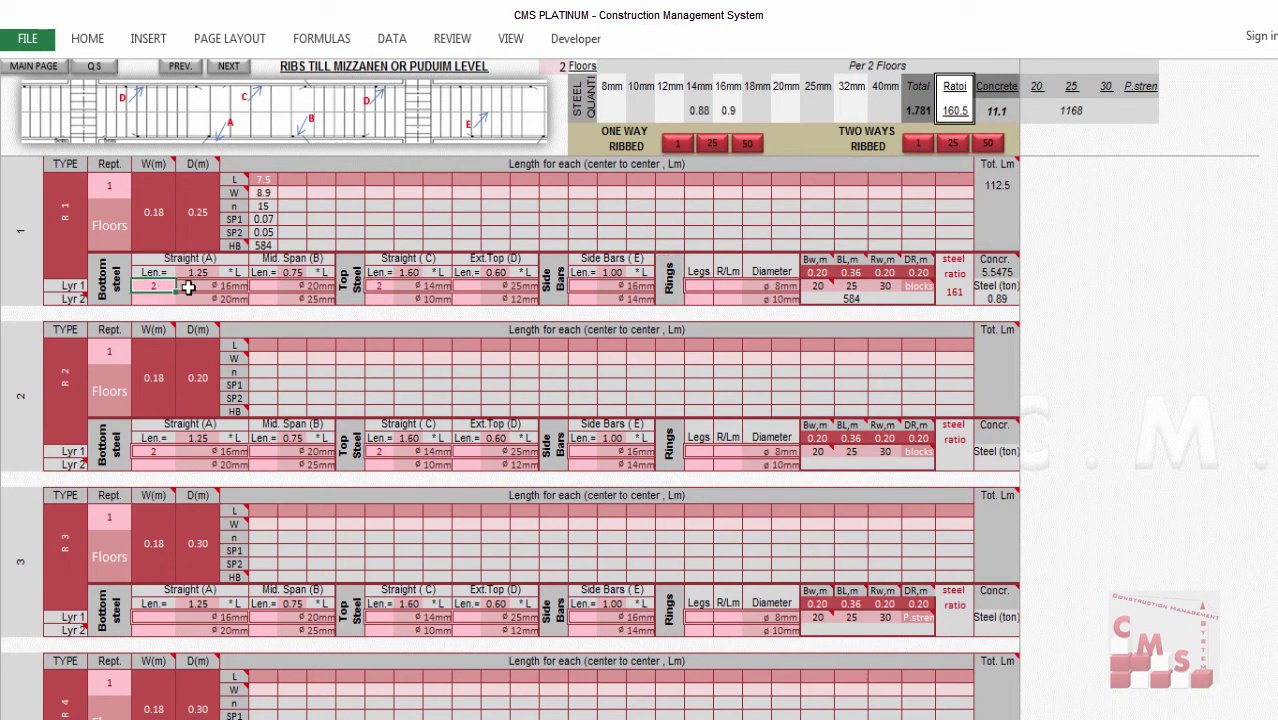
left_click(235, 287)
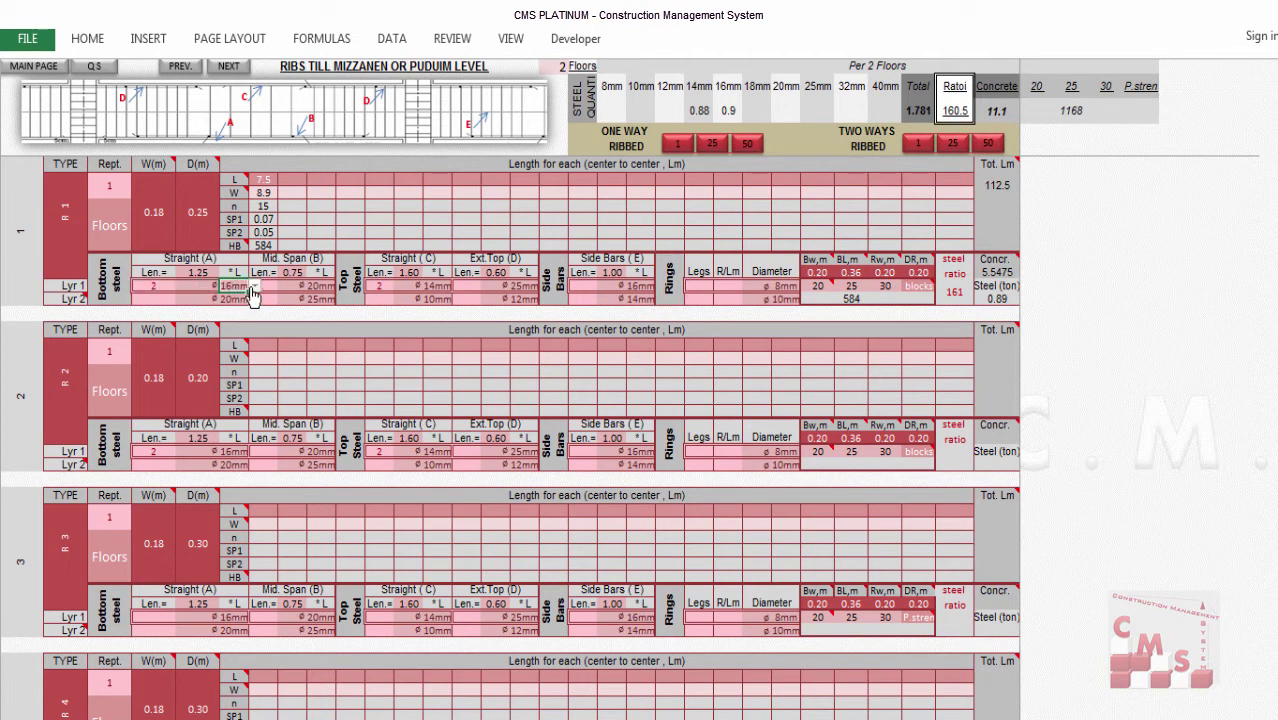
left_click(253, 288)
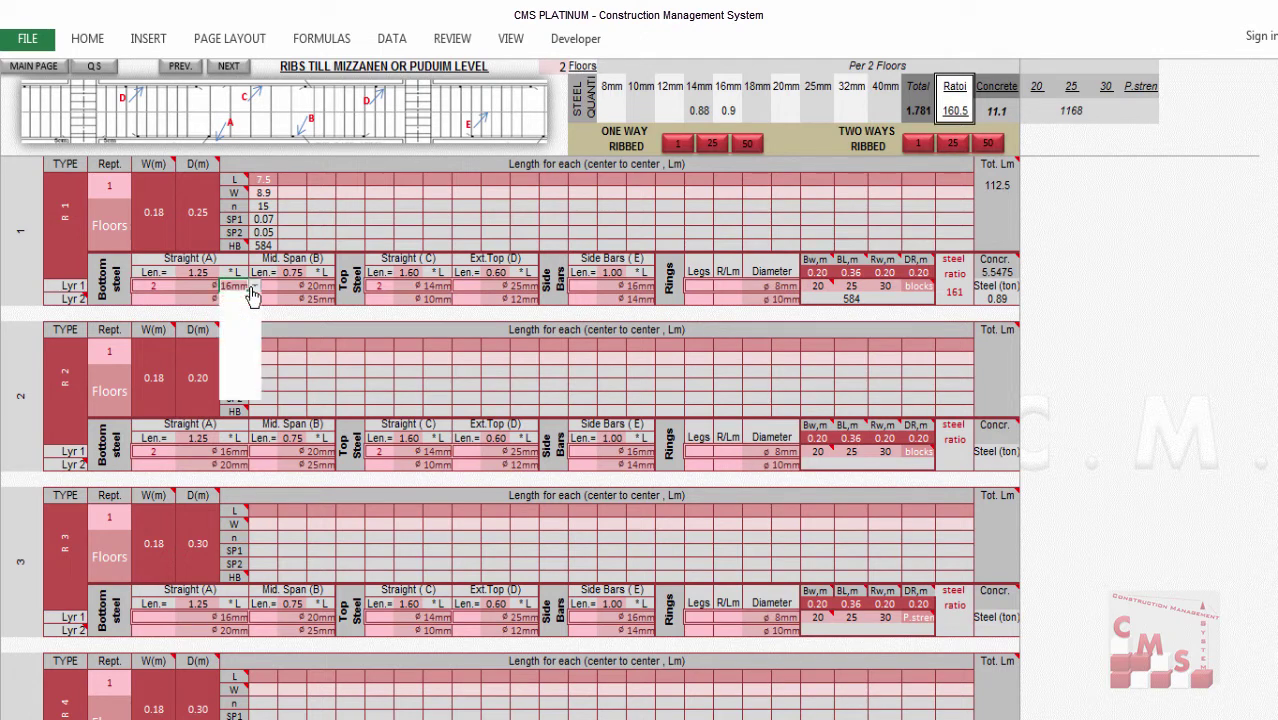
scroll(250, 360, "up", 2)
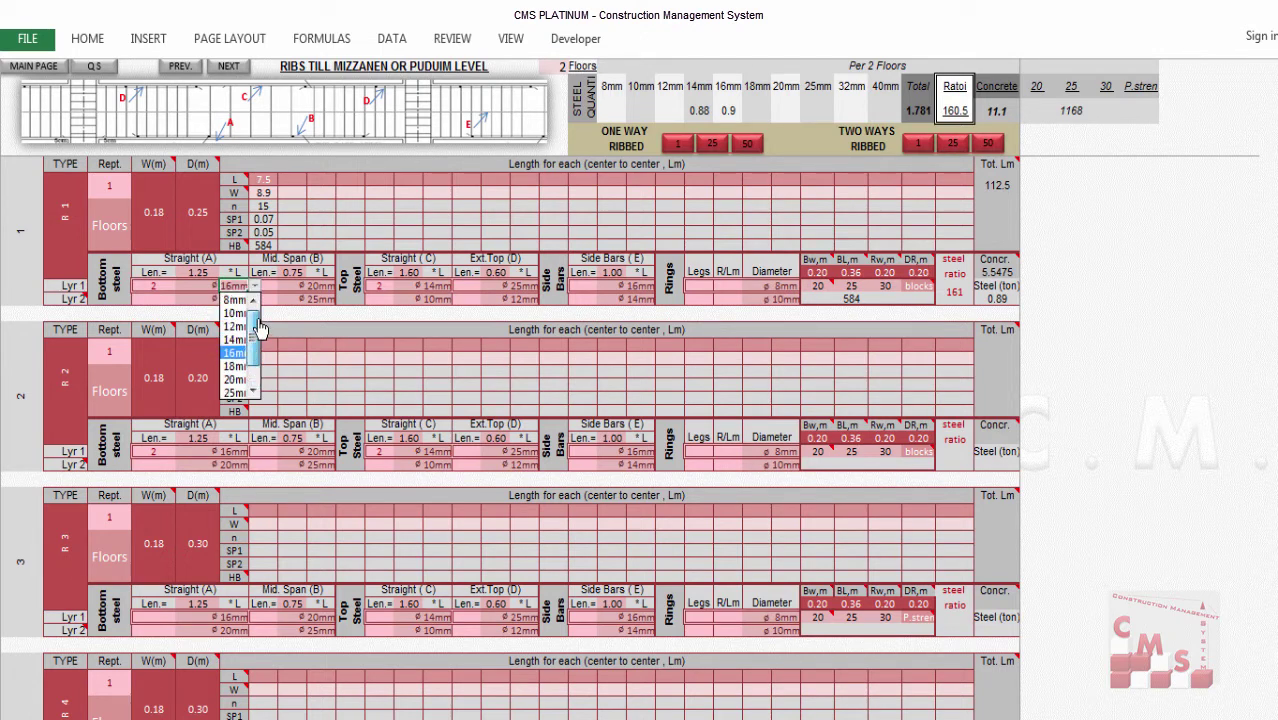
left_click(240, 354)
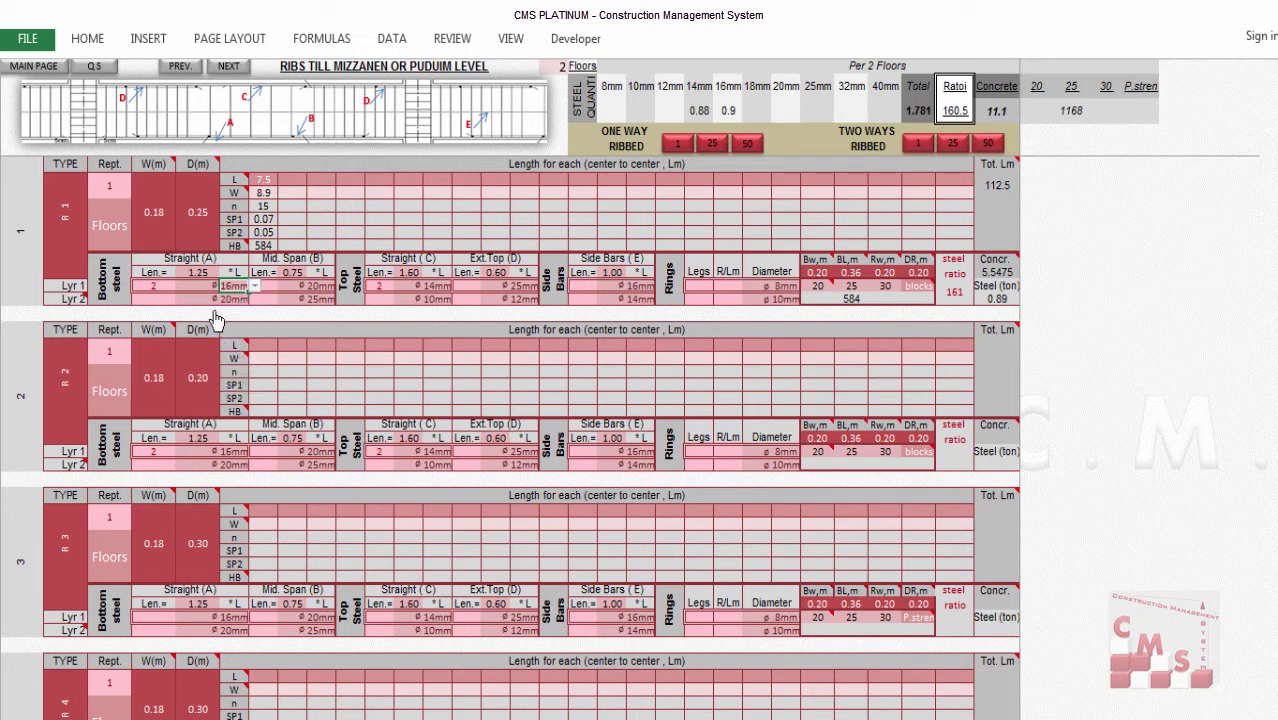
left_click(165, 288)
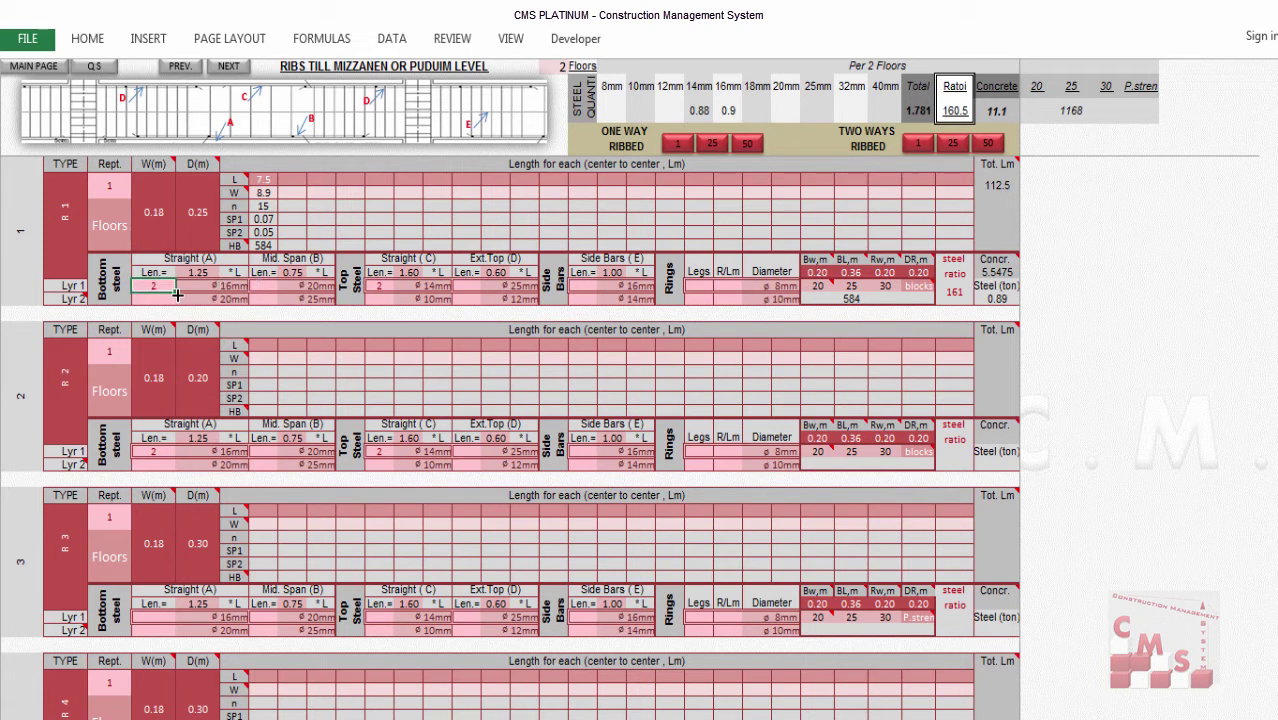
double_click(177, 294)
left_click(163, 296)
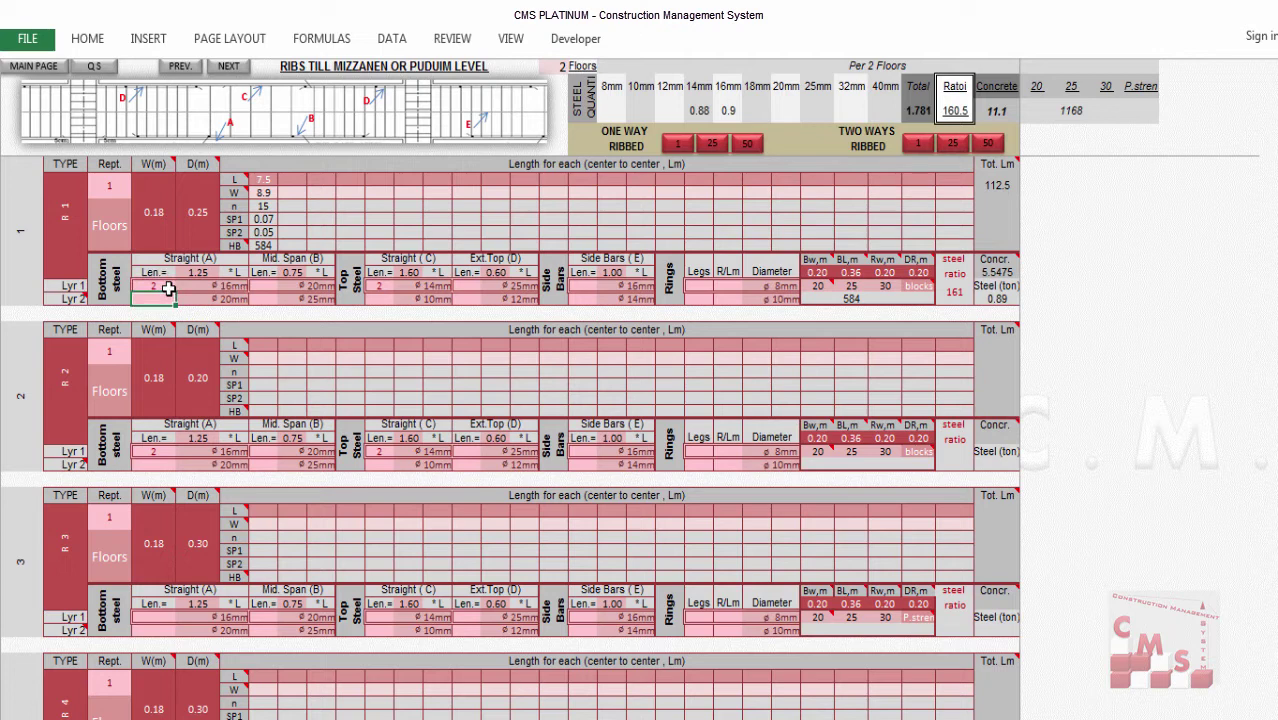
Set R1's top straight bars to 2 at 14mm and the ring legs to 2.
left_click(380, 289)
type("2")
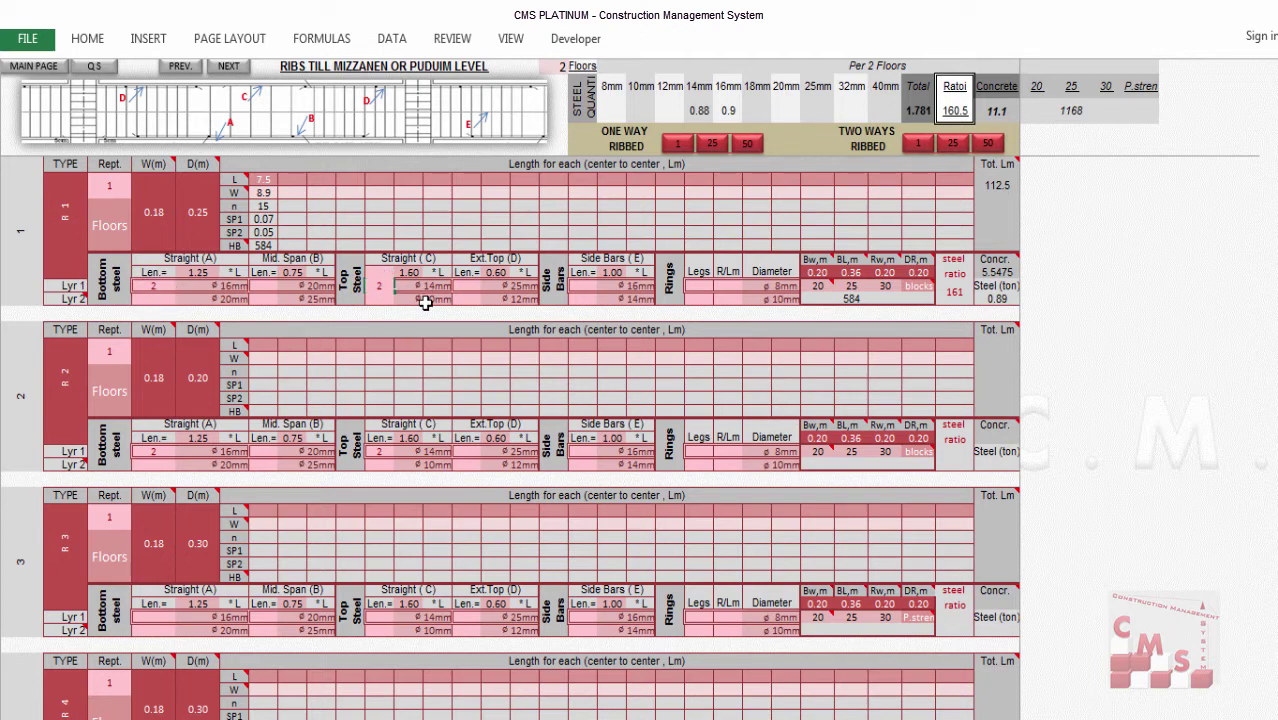
left_click(437, 287)
left_click(457, 286)
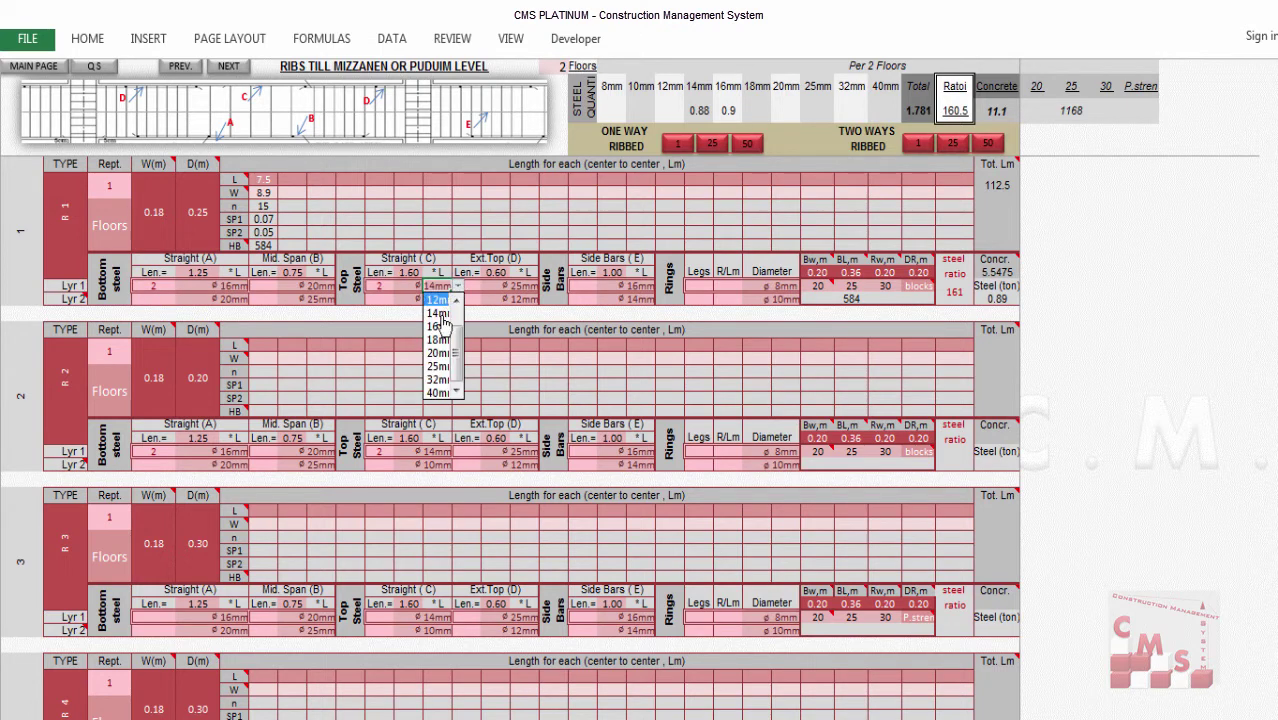
left_click(438, 315)
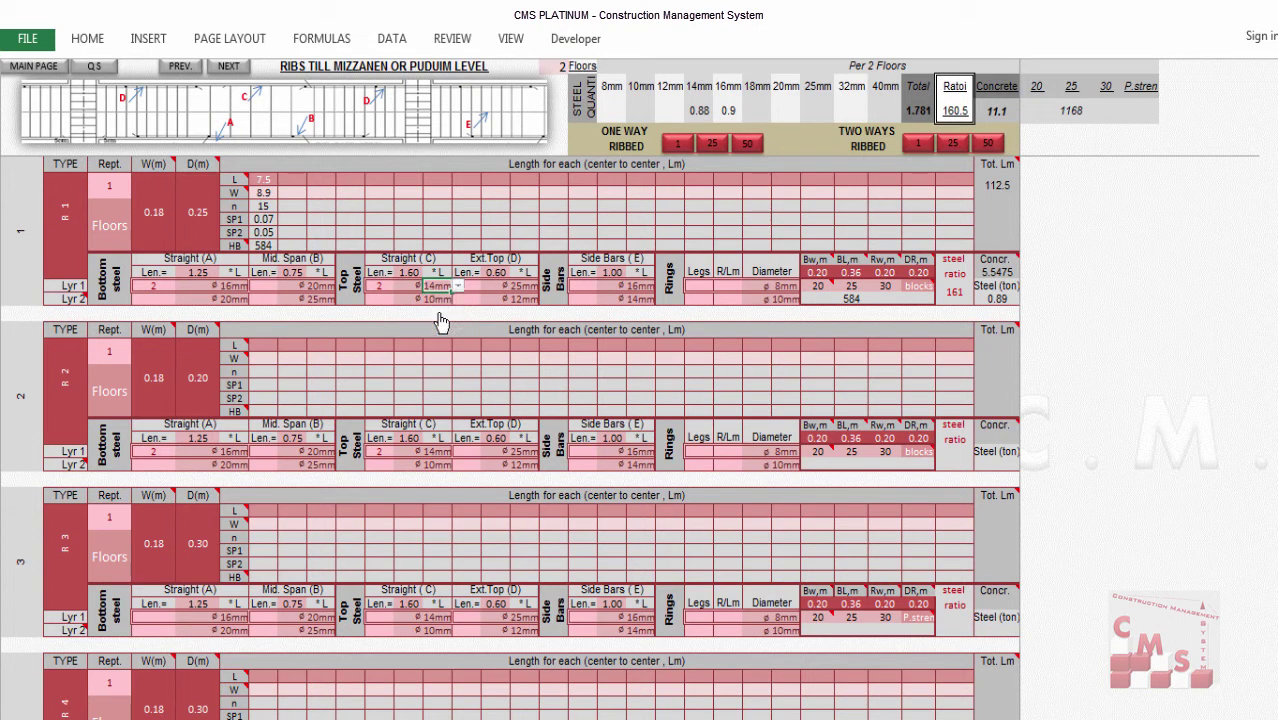
left_click(700, 289)
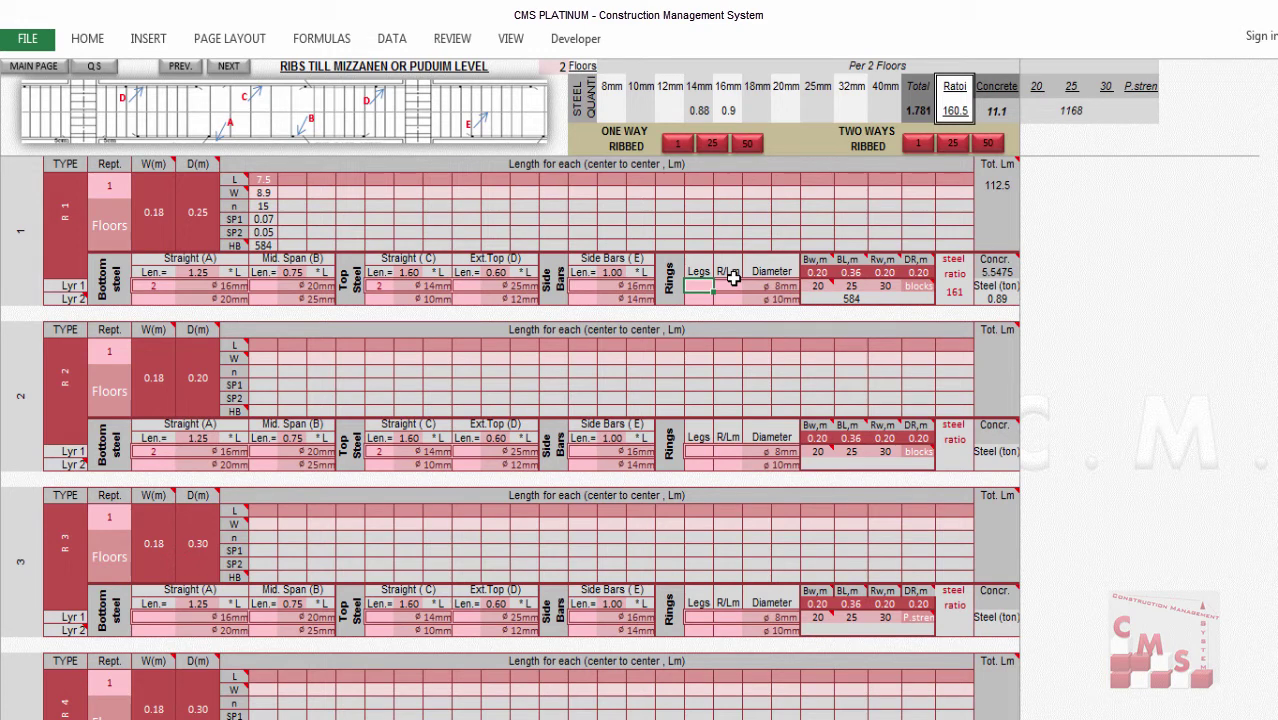
type("2")
Check the STIRRUPS column of the AutoCAD rib schedule.
key("alt+Tab")
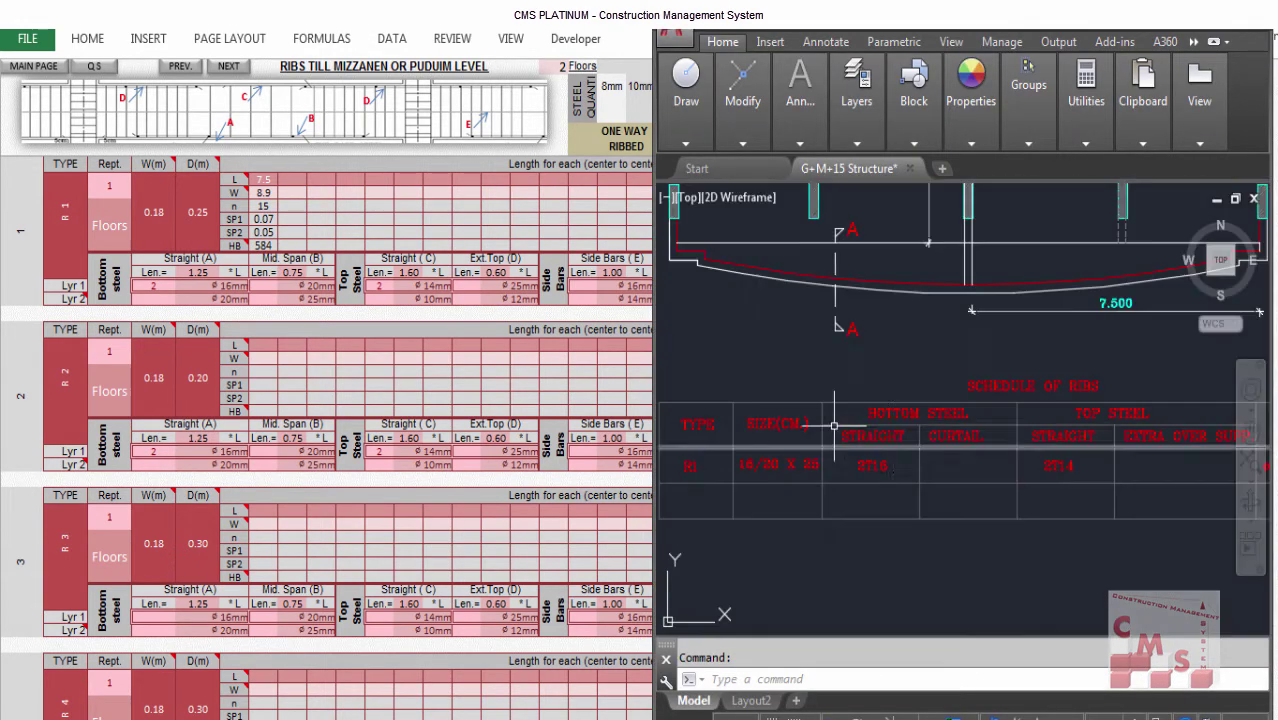
left_click_drag(981, 470, 730, 491)
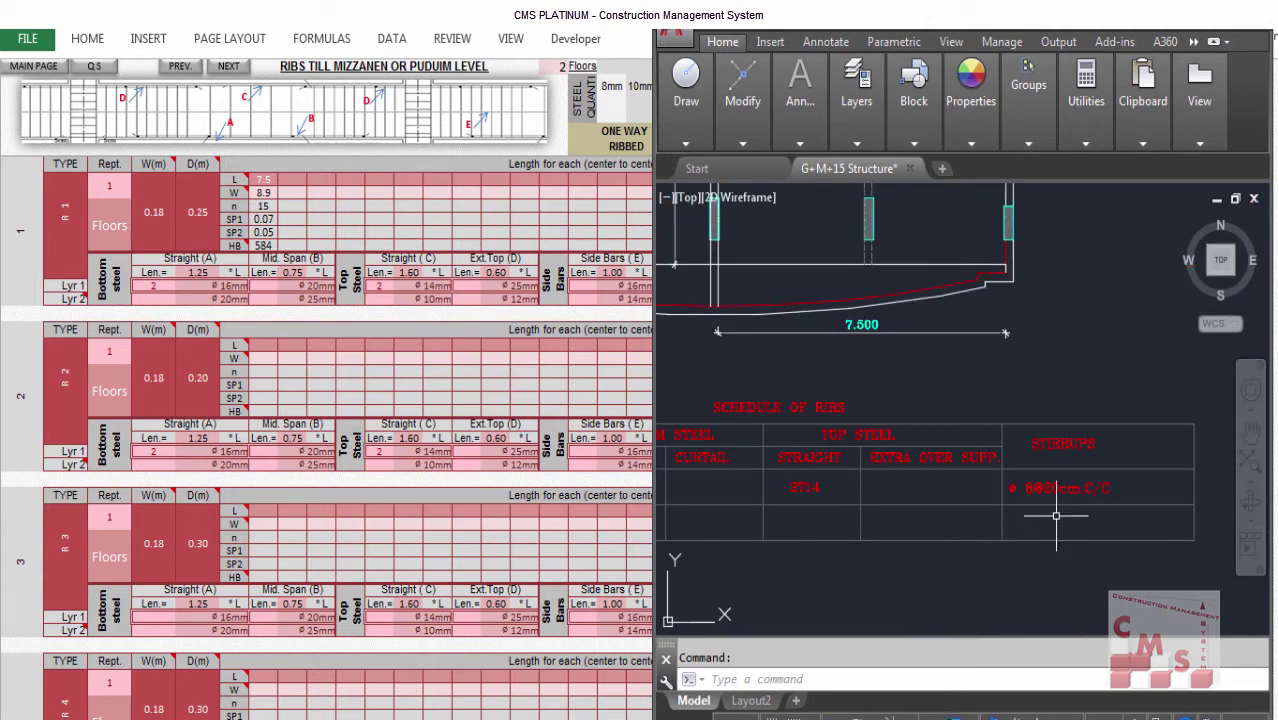
key("alt+Tab")
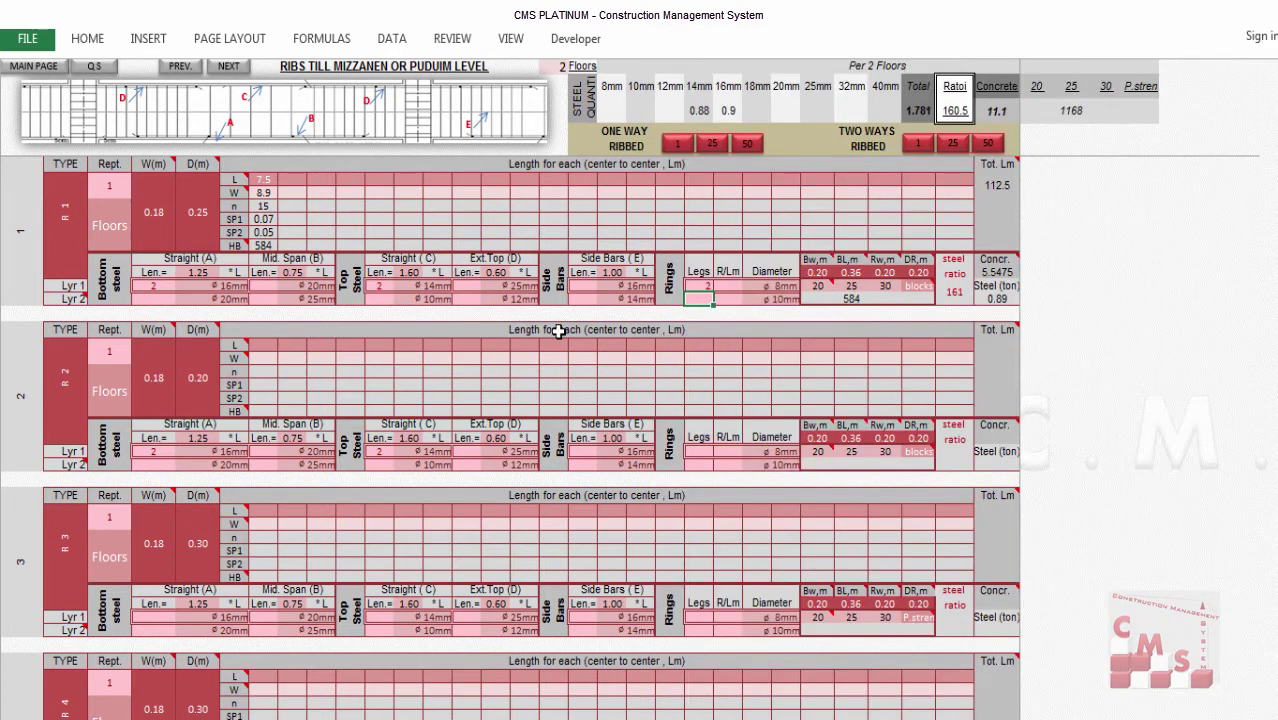
Set R1's Lyr 1 rings to 5 per metre at 8mm diameter.
left_click(727, 285)
type("5")
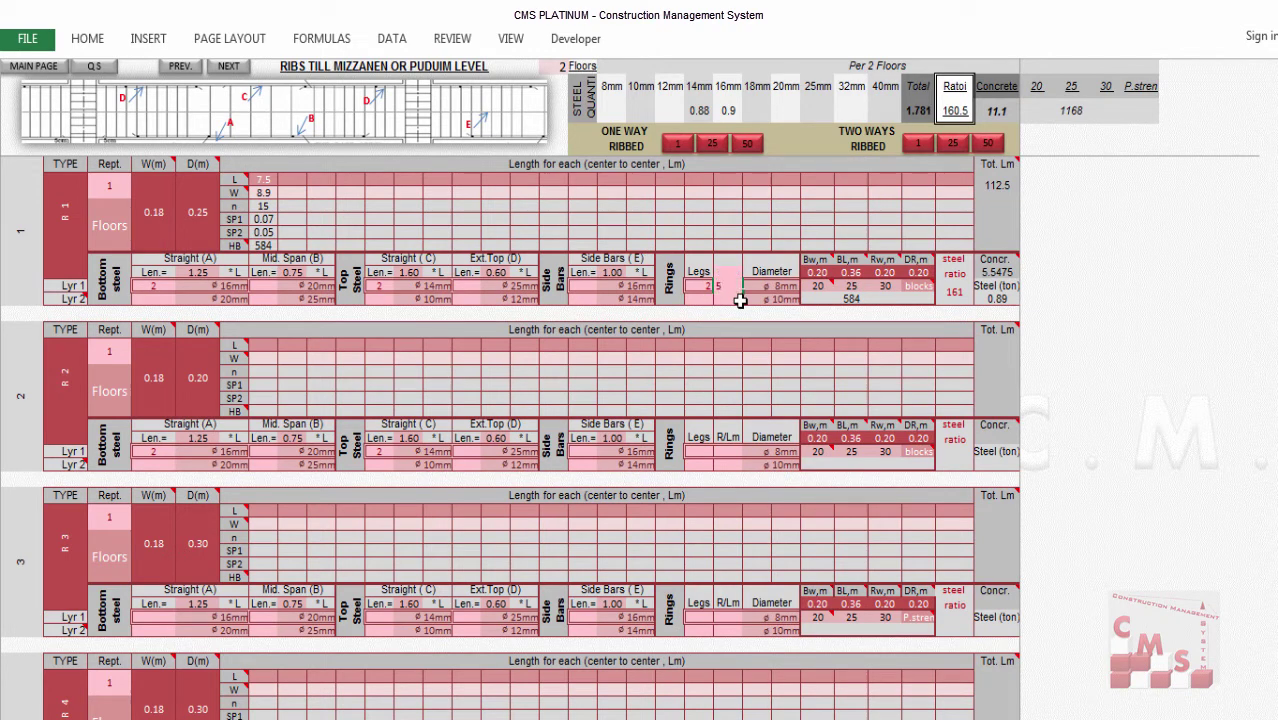
left_click(790, 287)
left_click(806, 287)
left_click(790, 302)
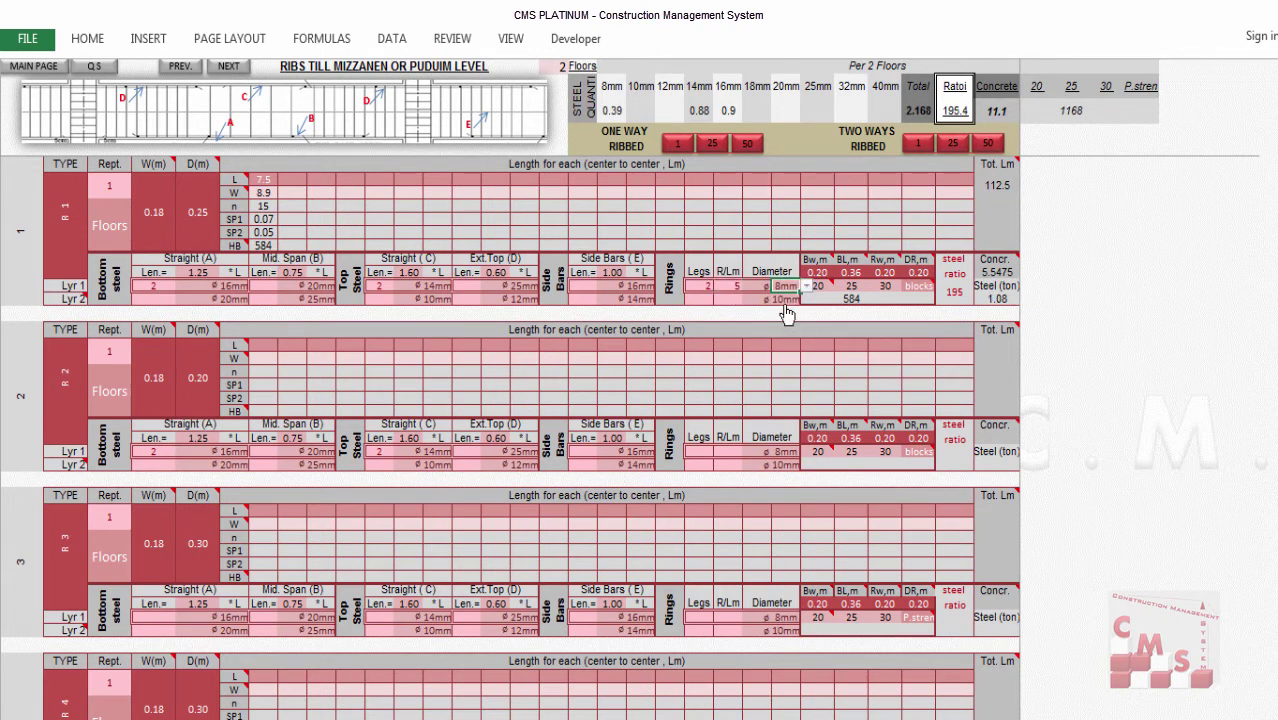
left_click(734, 301)
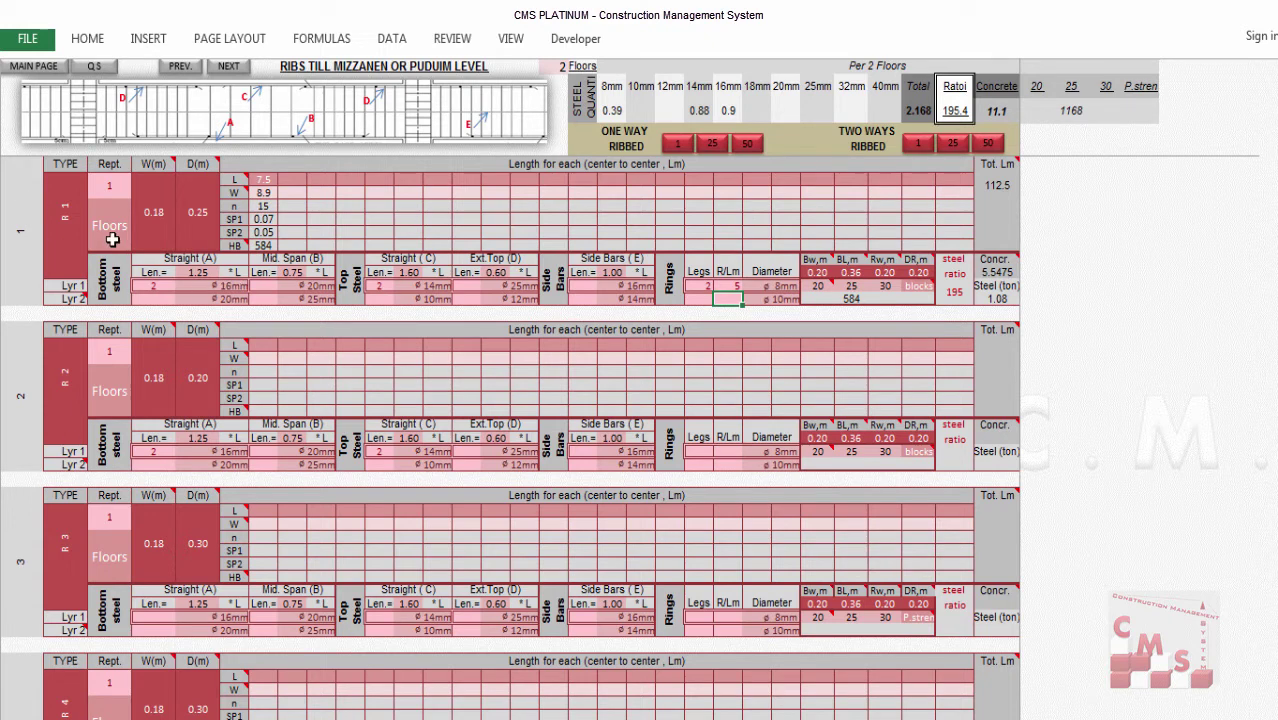
Review R1's L and W length entries across the row.
left_click(286, 193)
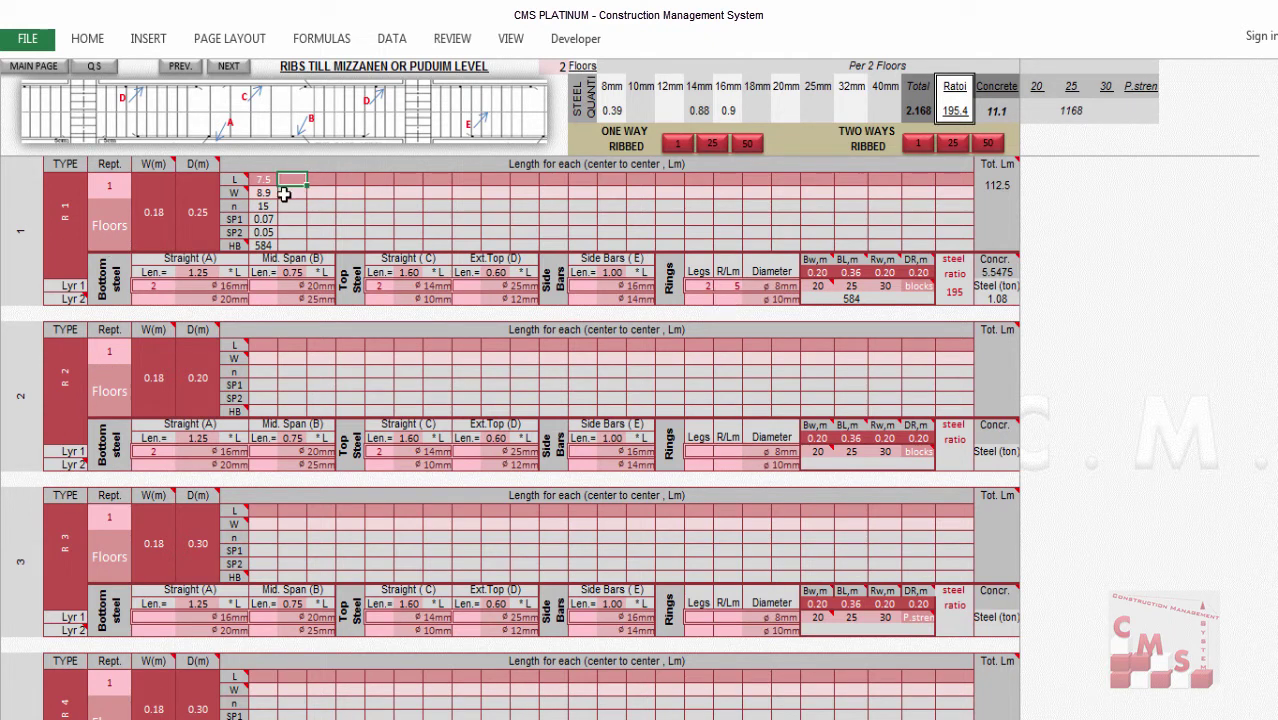
left_click(348, 182)
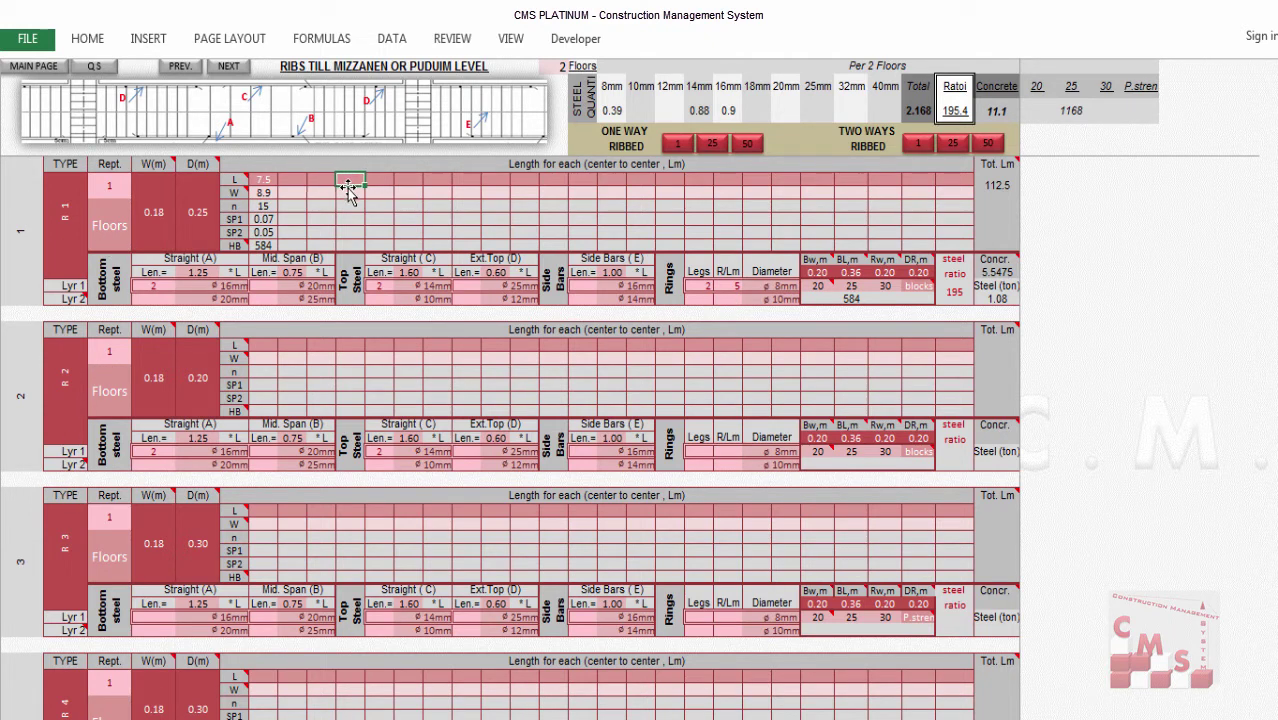
left_click(349, 191)
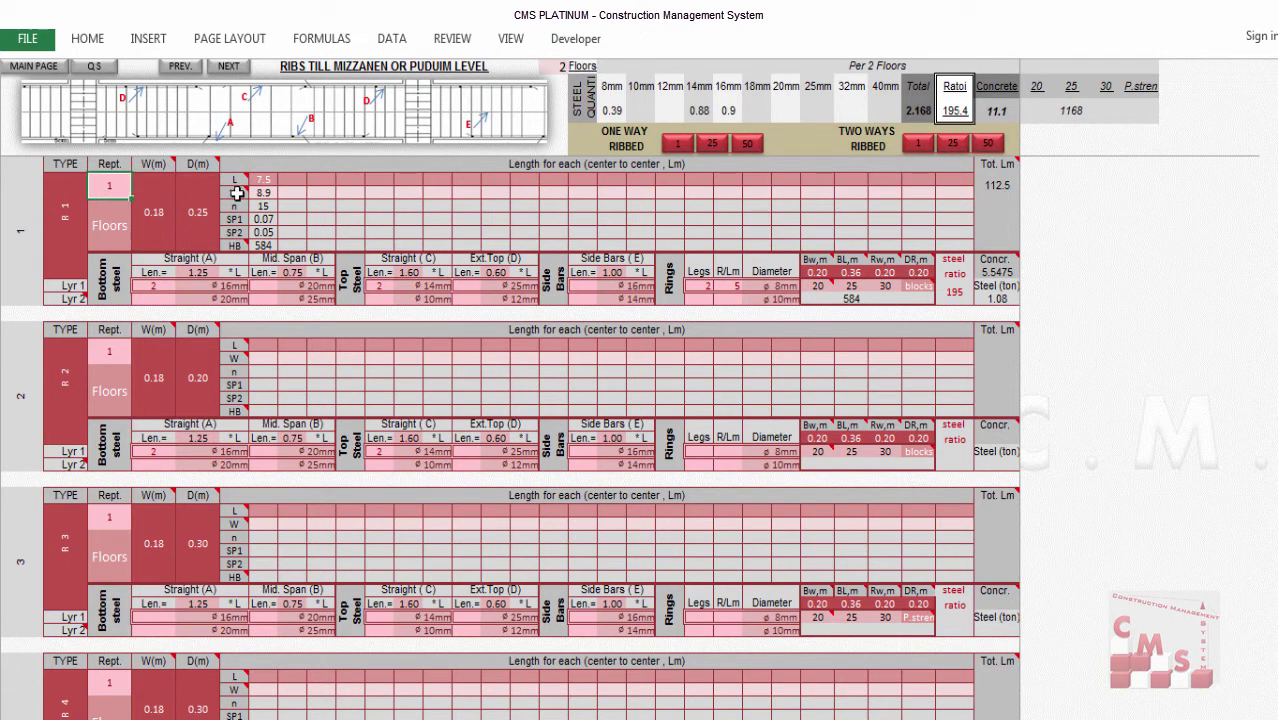
left_click(310, 181)
left_click(342, 191)
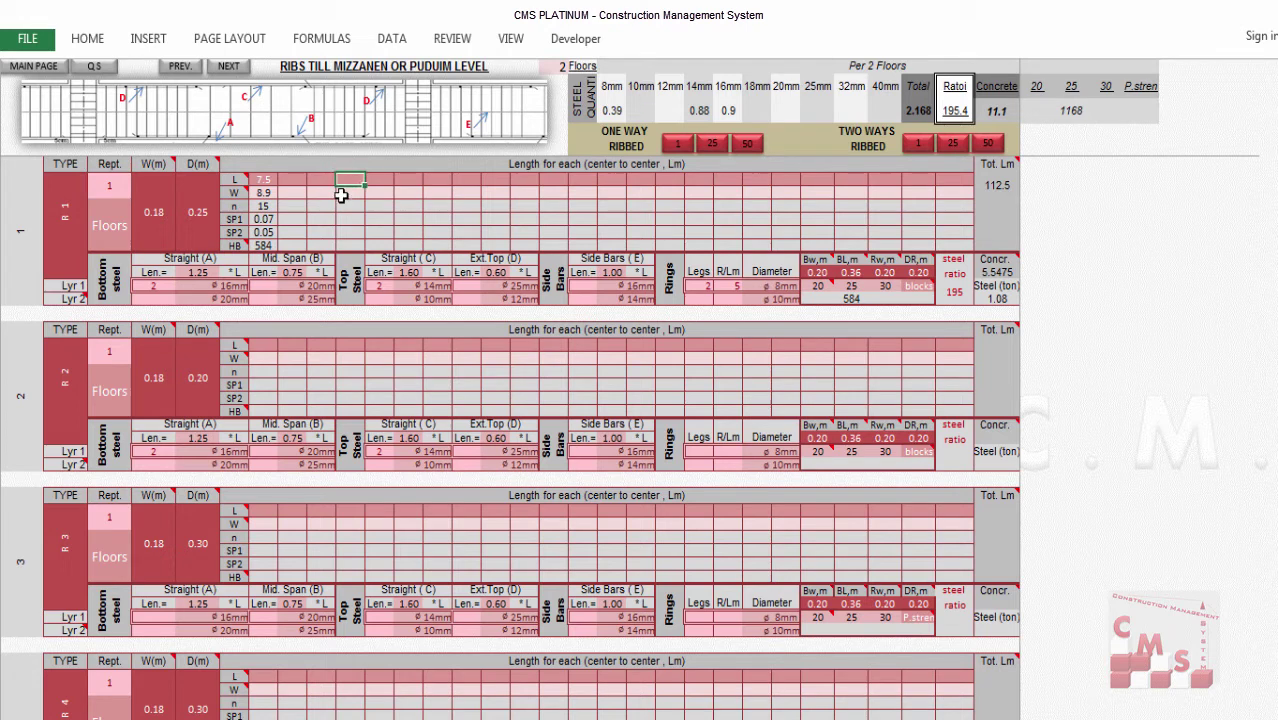
left_click(418, 190)
left_click(437, 183)
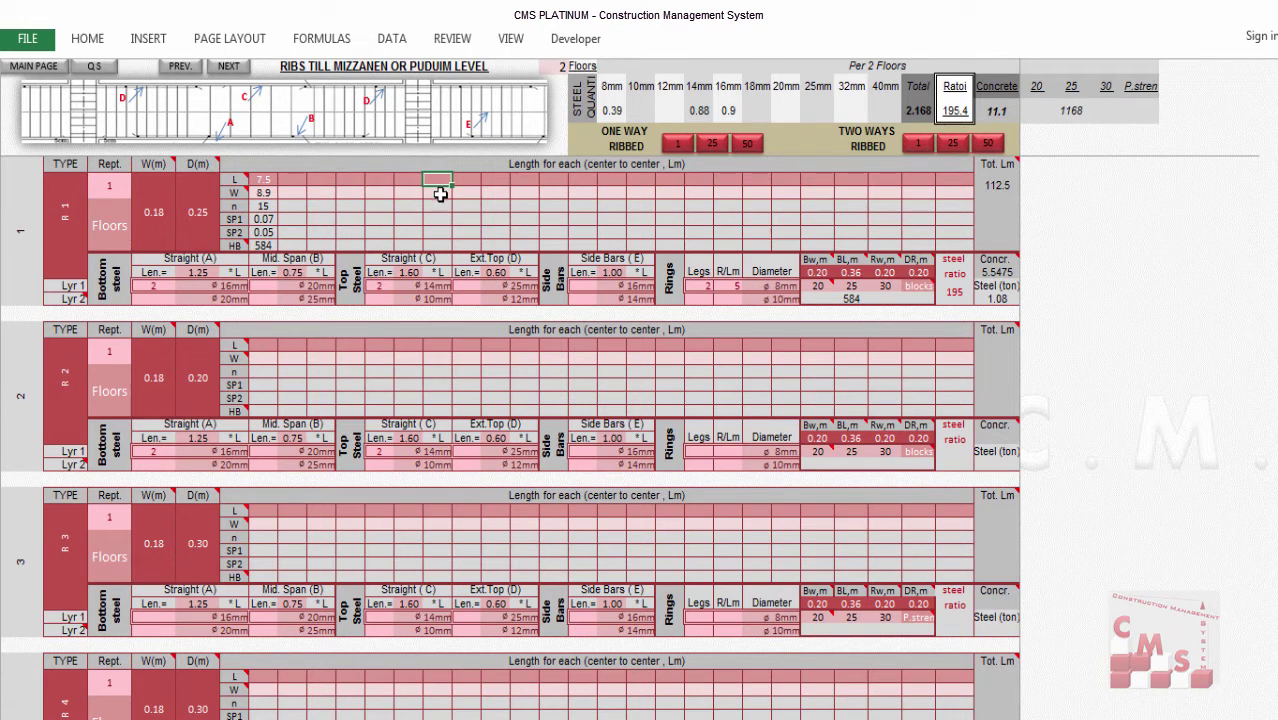
left_click(466, 180)
left_click(466, 193)
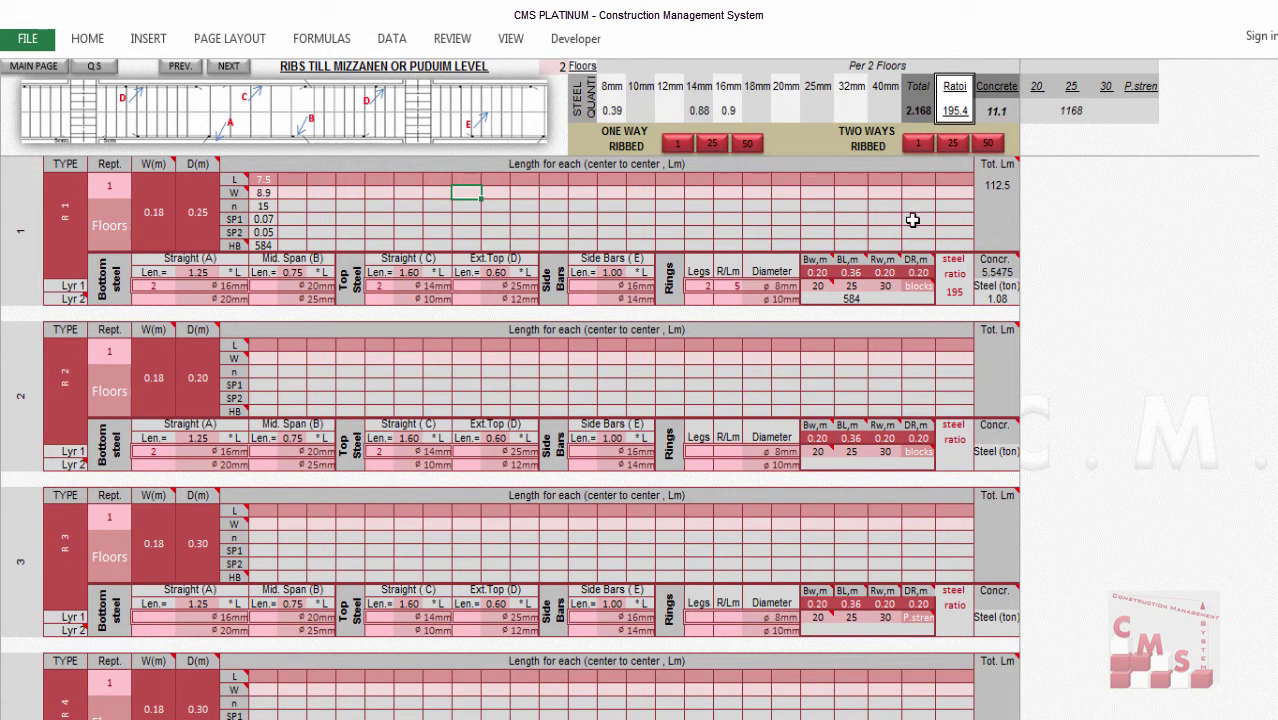
Check R1's totals: length 112.5, concrete 5.5475, steel 1.08 t, ratio 195, 584 blocks.
left_click(996, 186)
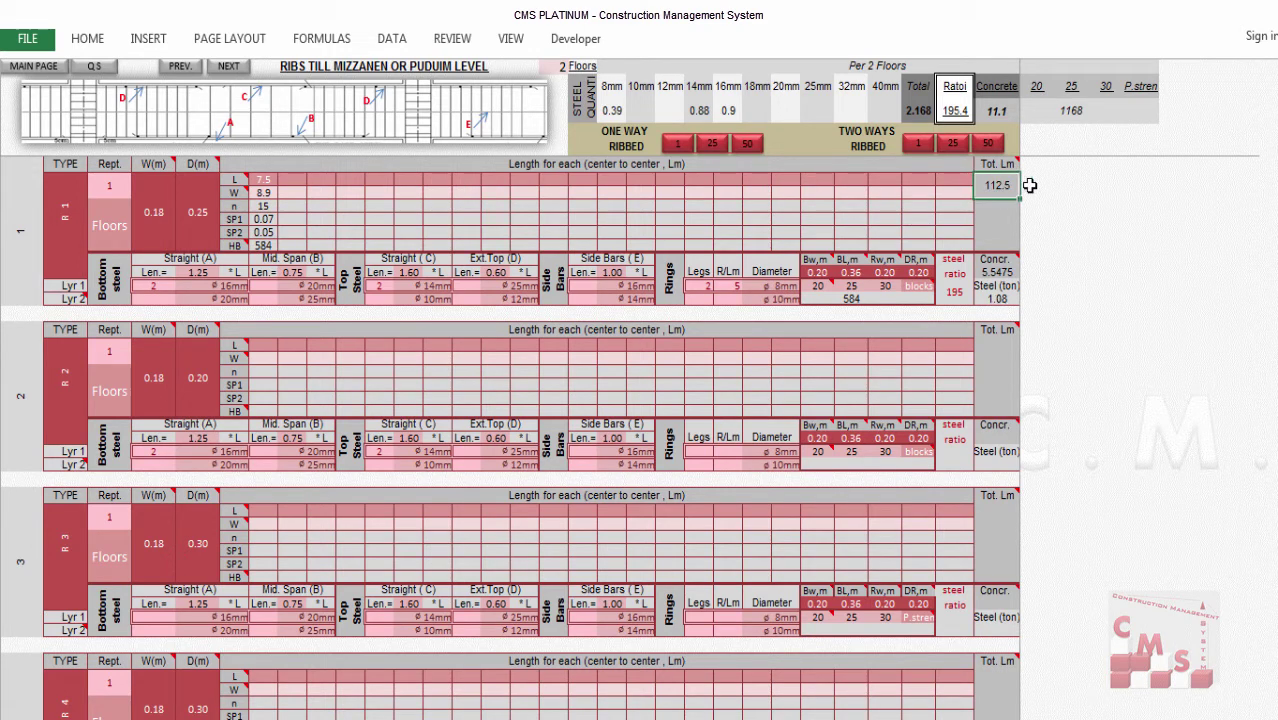
left_click(1006, 273)
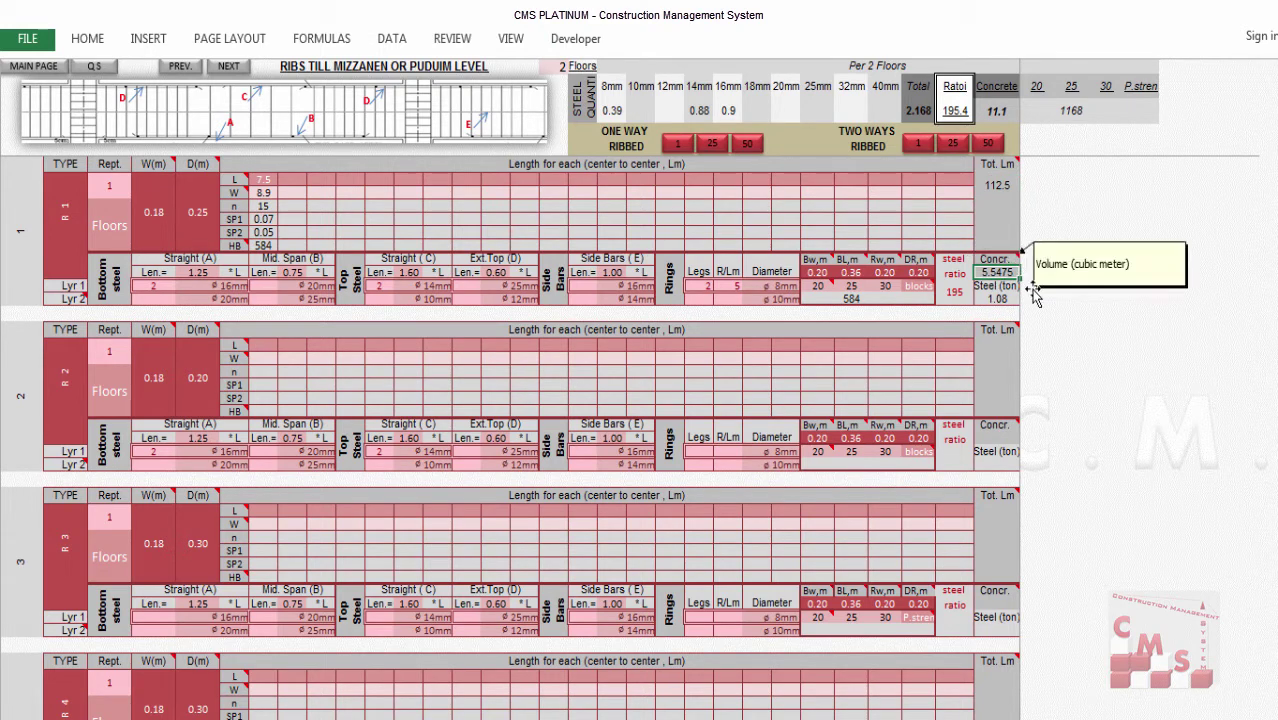
left_click(999, 300)
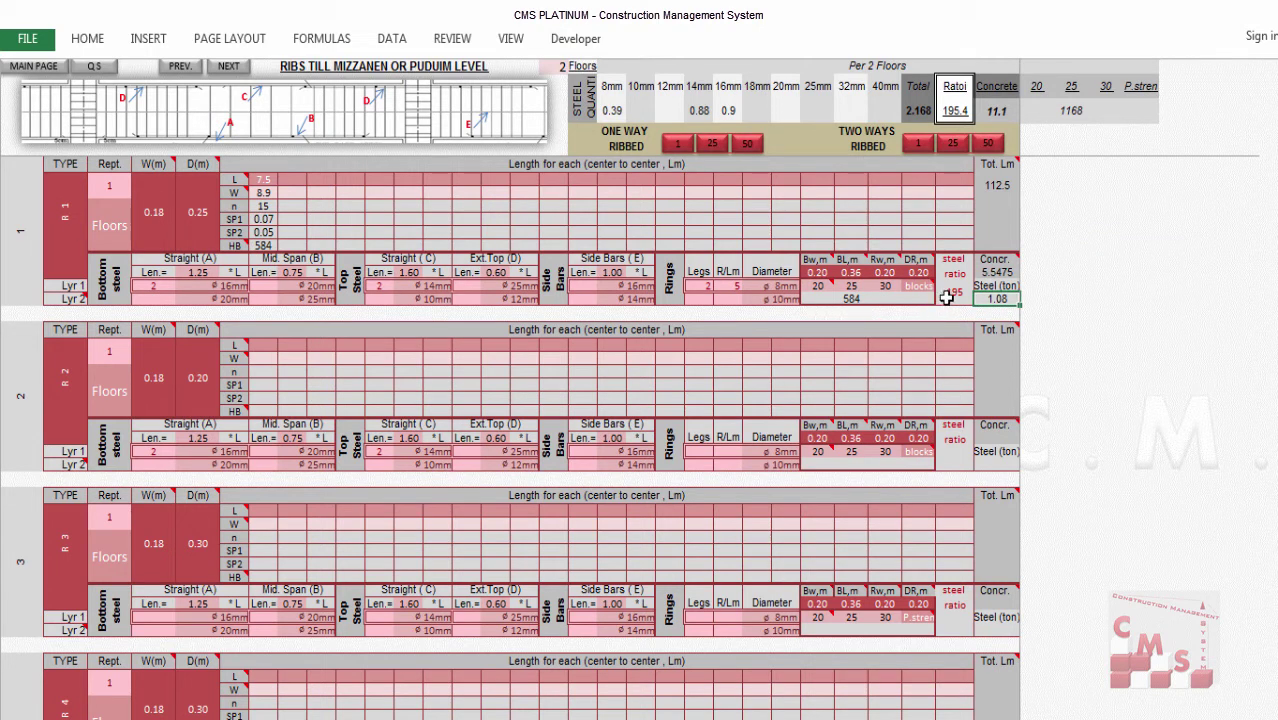
left_click(948, 294)
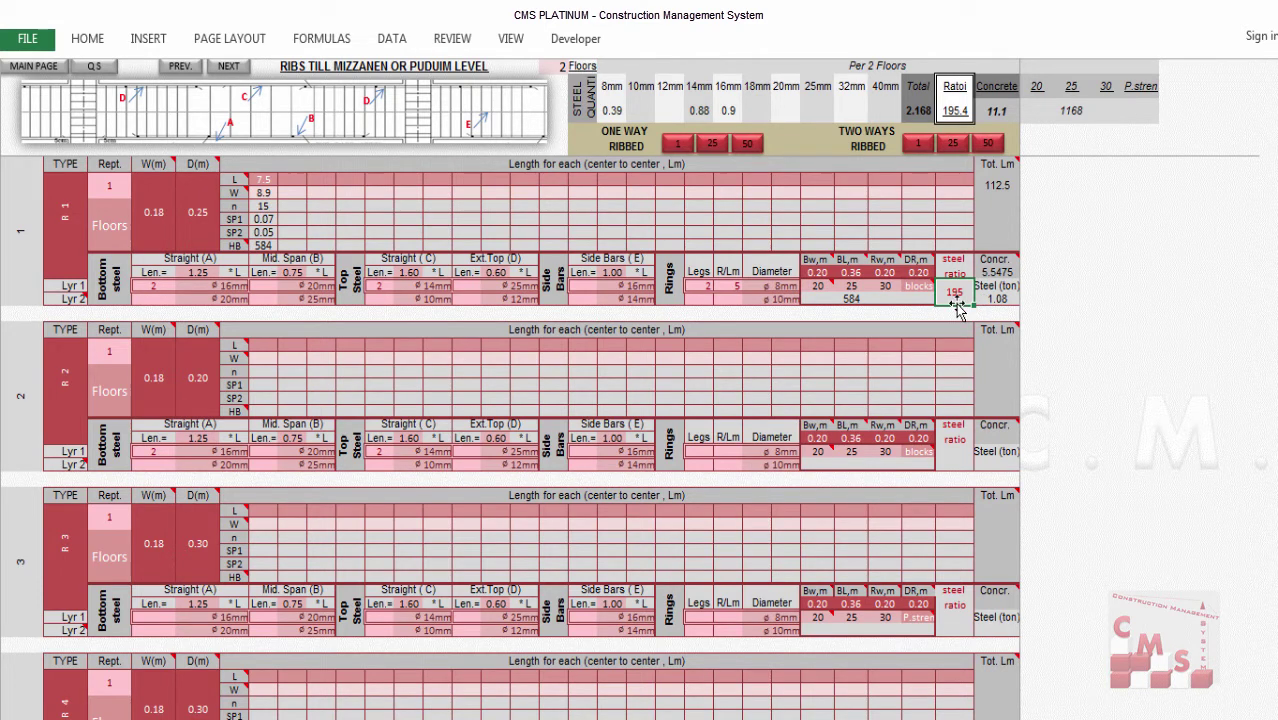
left_click(849, 299)
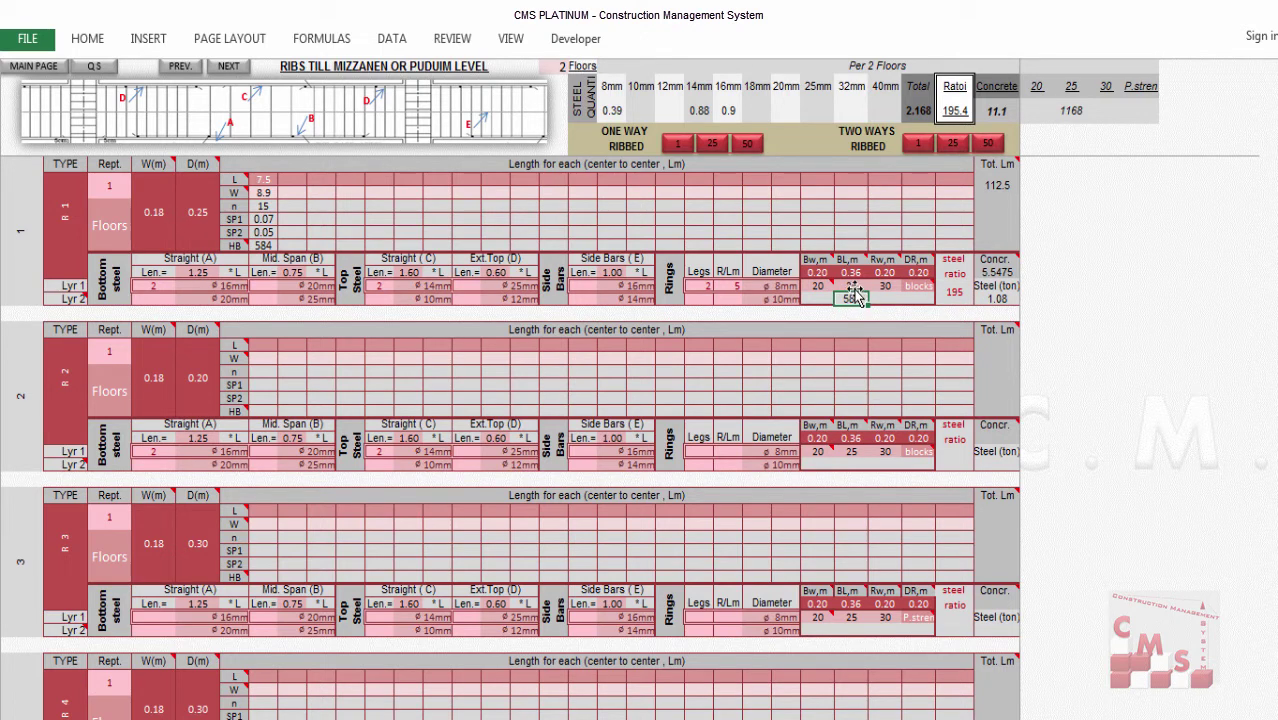
key("Up")
left_click(188, 208)
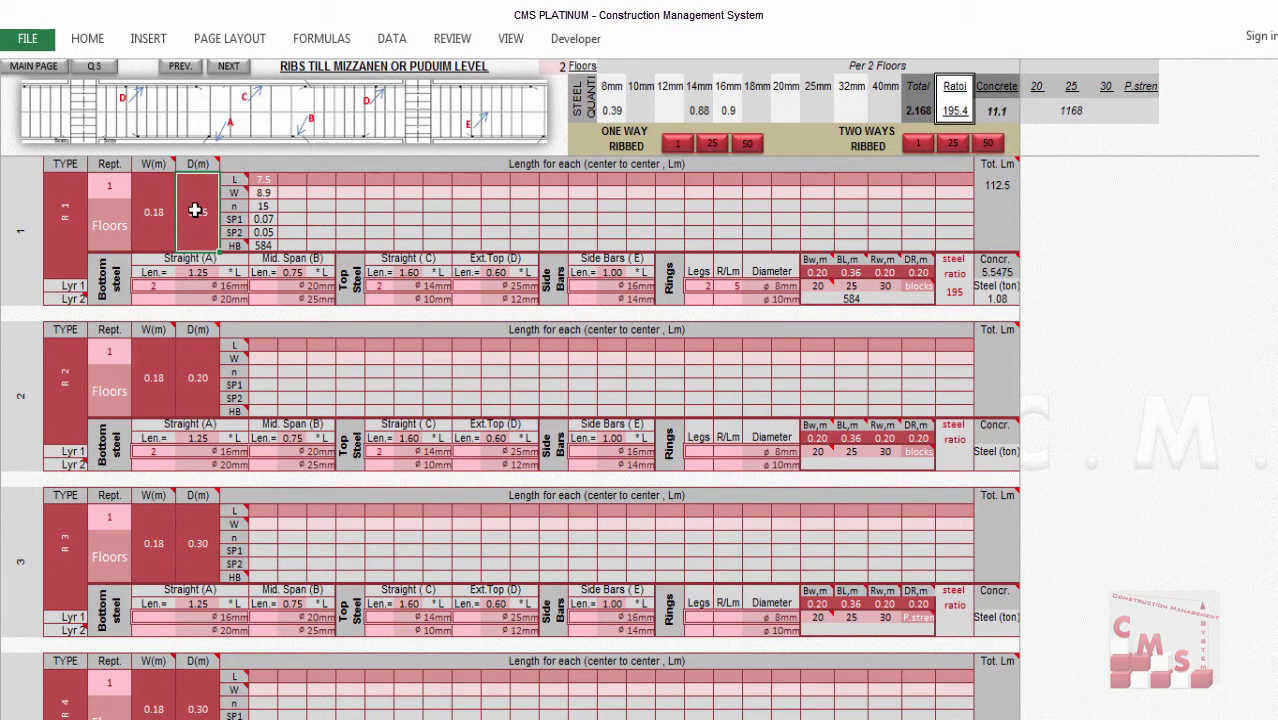
left_click(988, 145)
Zoom and pan around the AutoCAD rib plan.
scroll(856, 514, "down", 5)
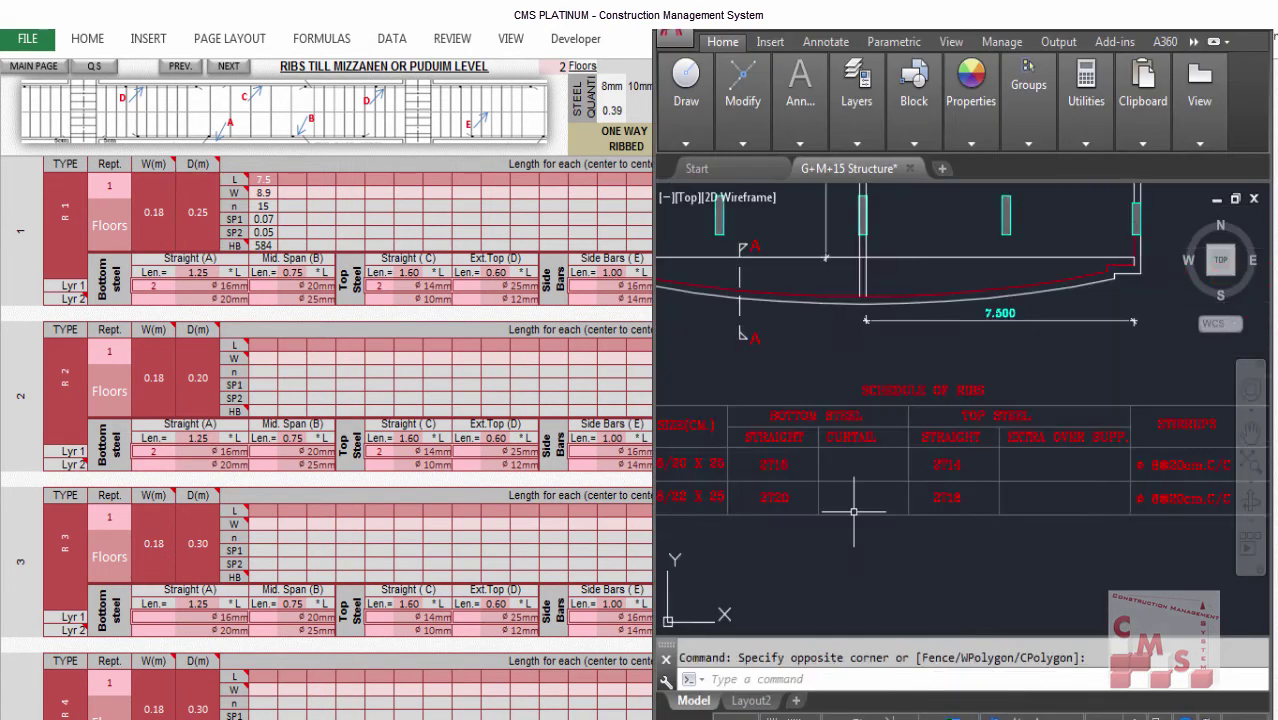
scroll(903, 419, "up", 4)
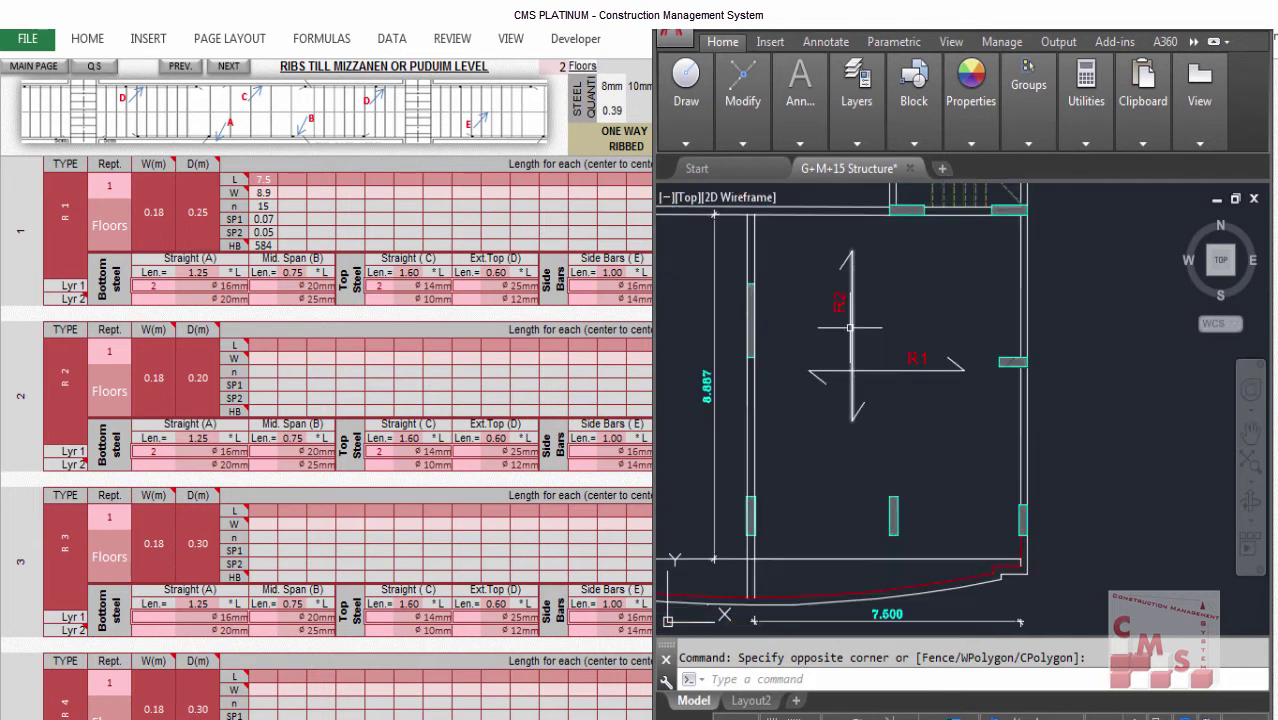
scroll(890, 320, "down", 4)
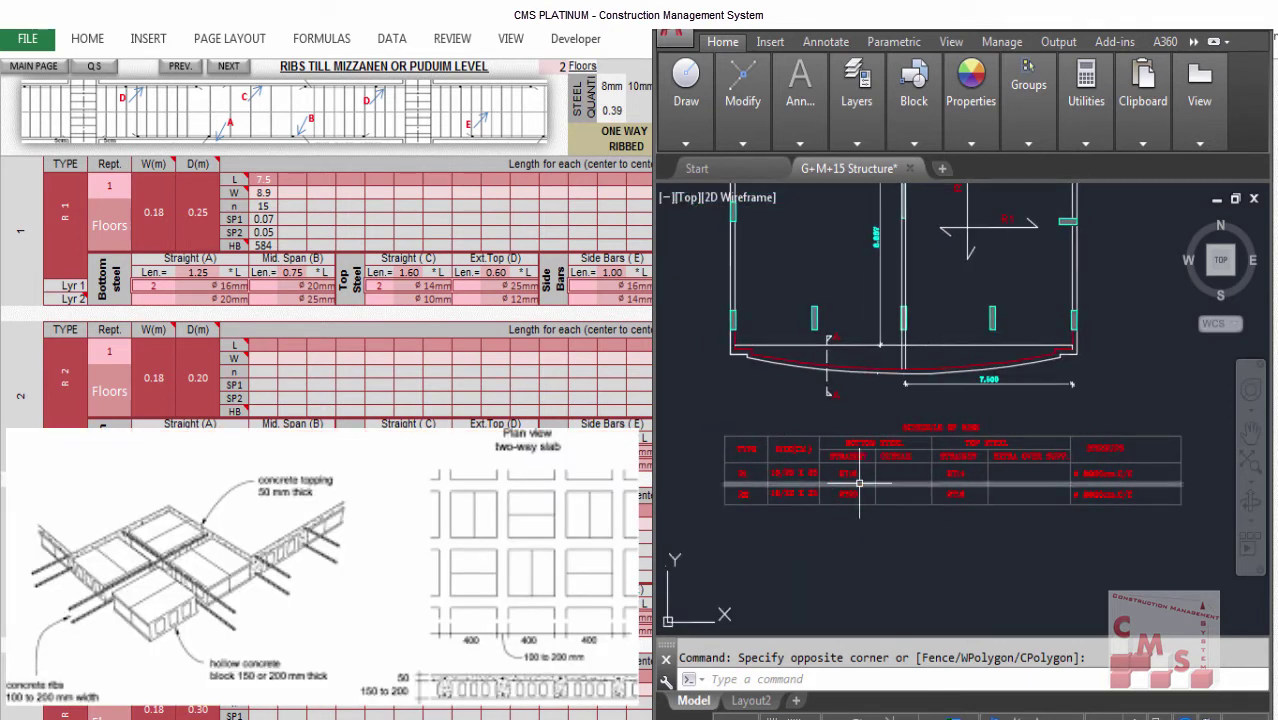
scroll(822, 505, "up", 2)
scroll(822, 505, "up", 2)
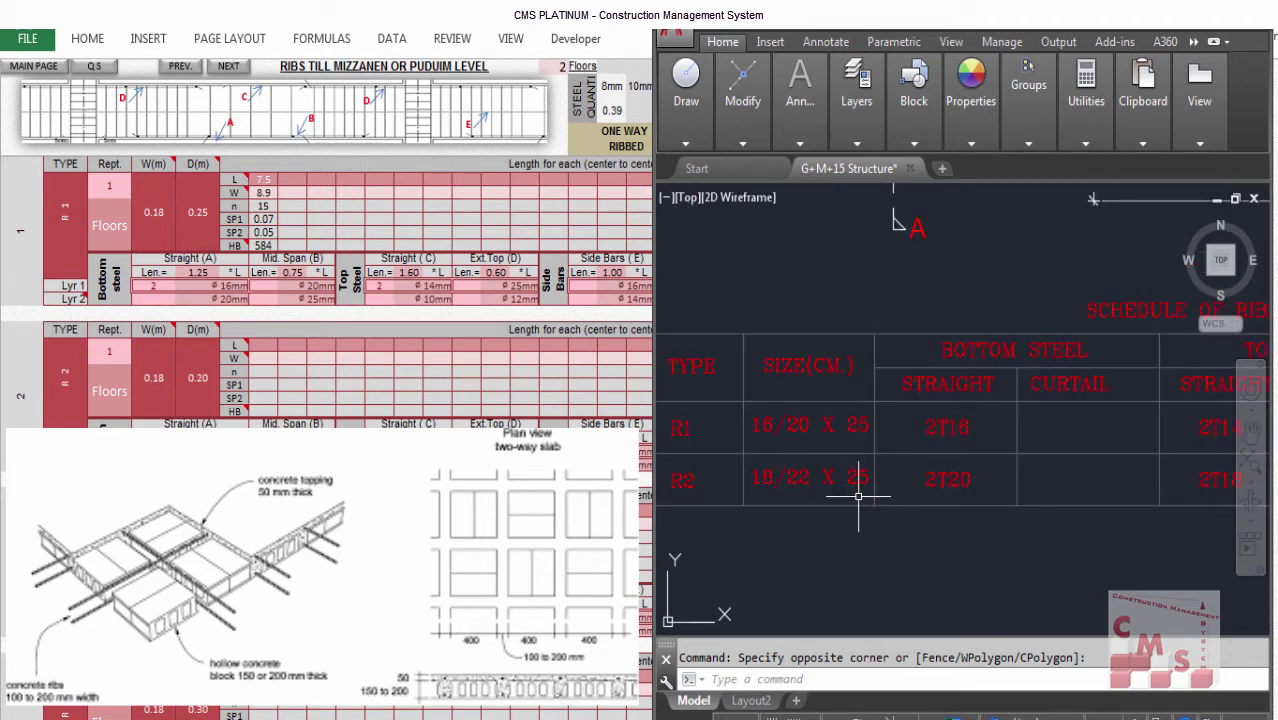
scroll(860, 492, "up", 4)
left_click_drag(926, 515, 924, 270)
left_click_drag(928, 518, 782, 518)
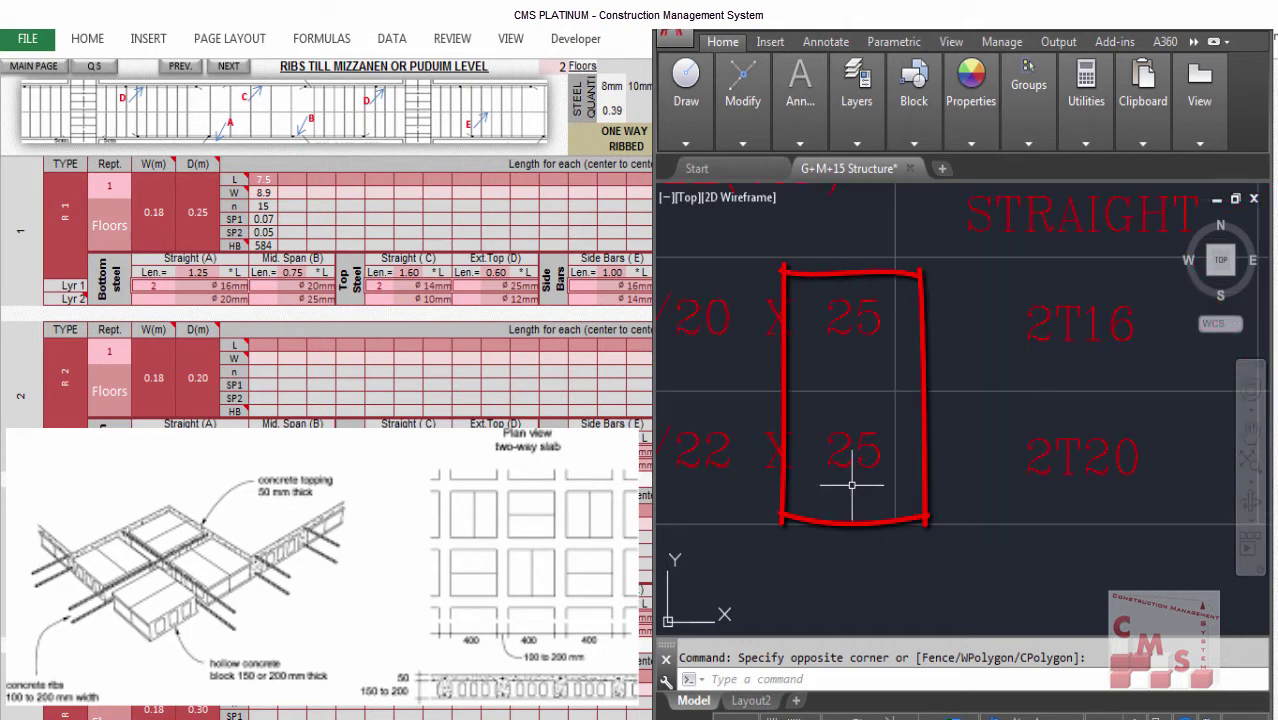
scroll(820, 488, "down", 2)
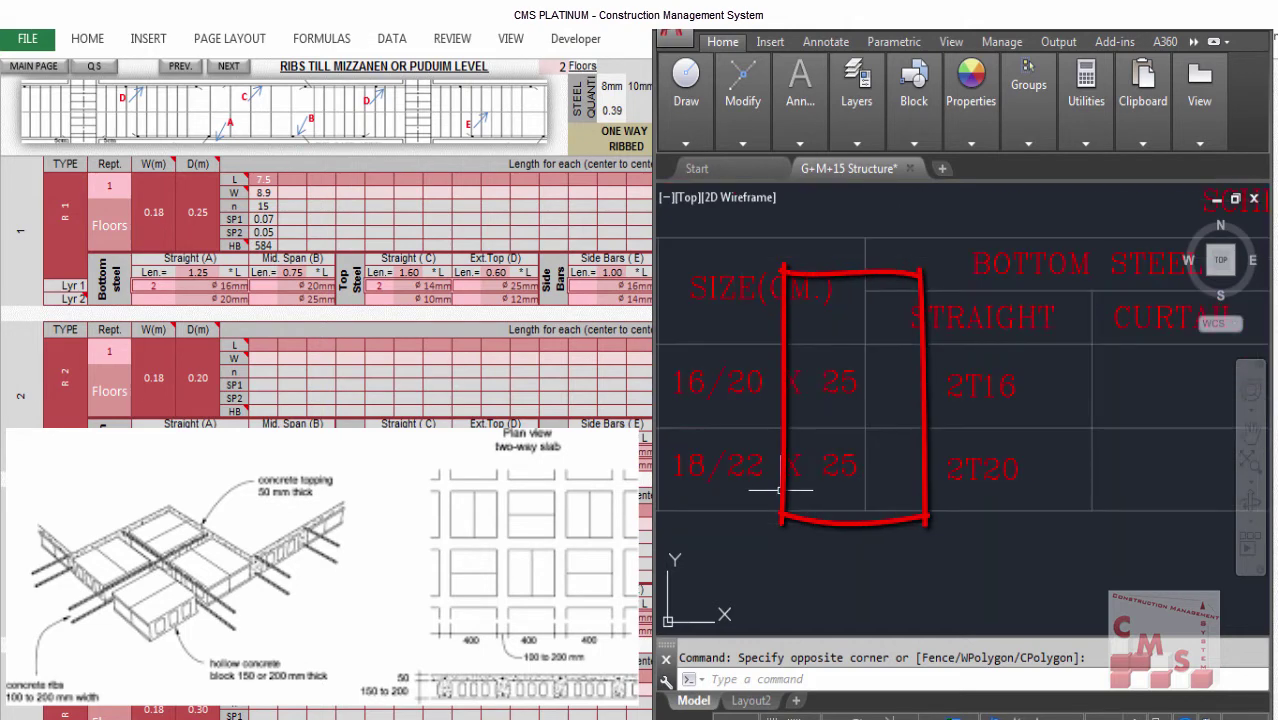
scroll(747, 480, "down", 2)
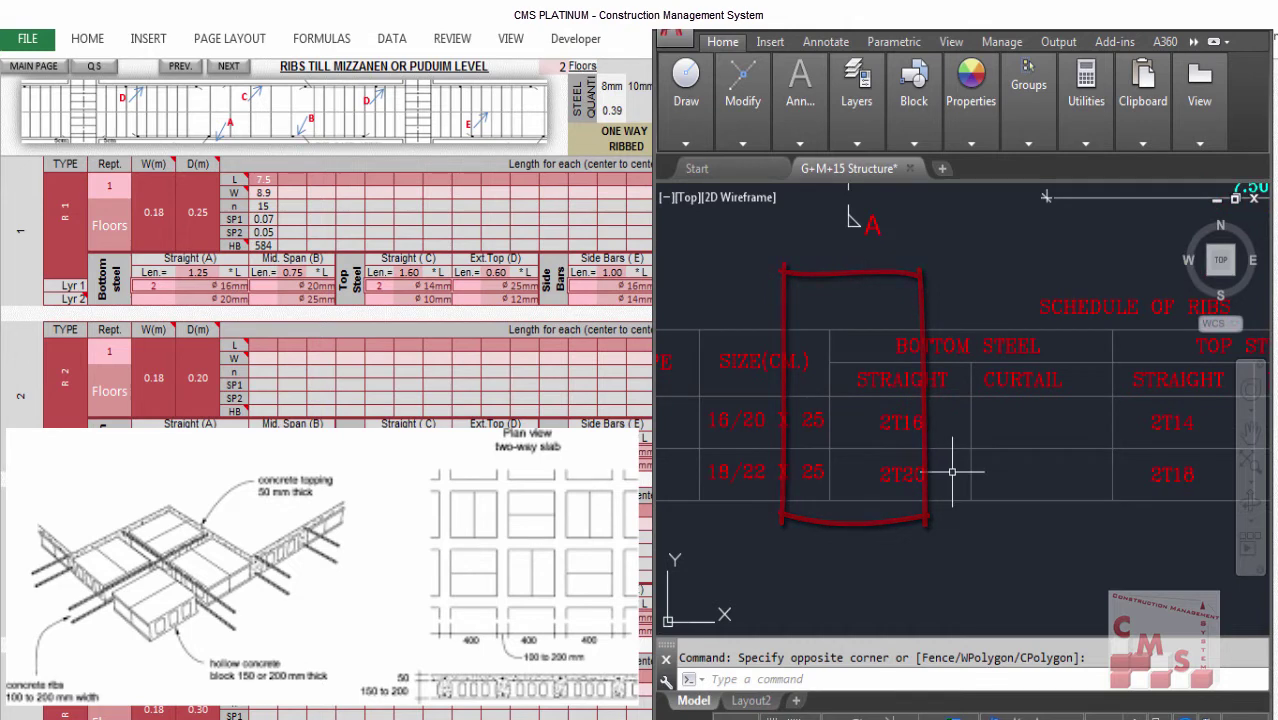
scroll(949, 475, "up", 2)
Inspect the Schedule of Ribs steel columns, then return to the full-screen Excel sheet.
left_click_drag(867, 494, 690, 503)
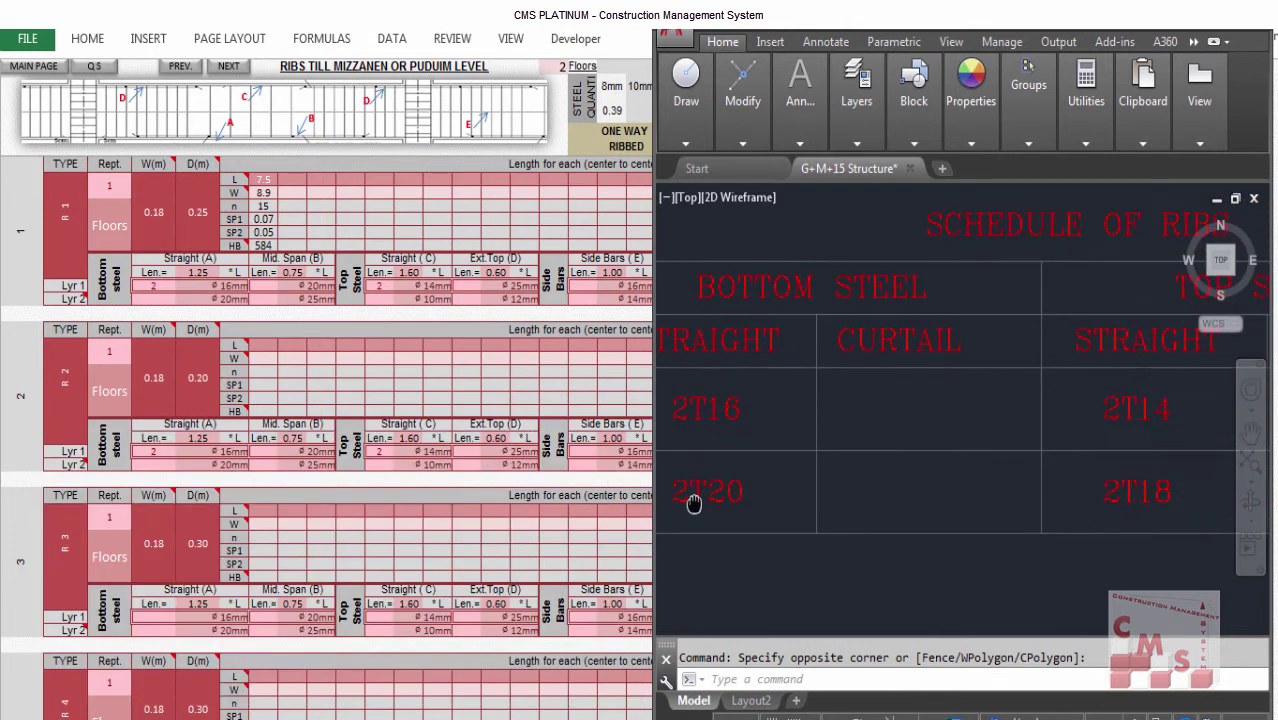
left_click_drag(1074, 487, 945, 517)
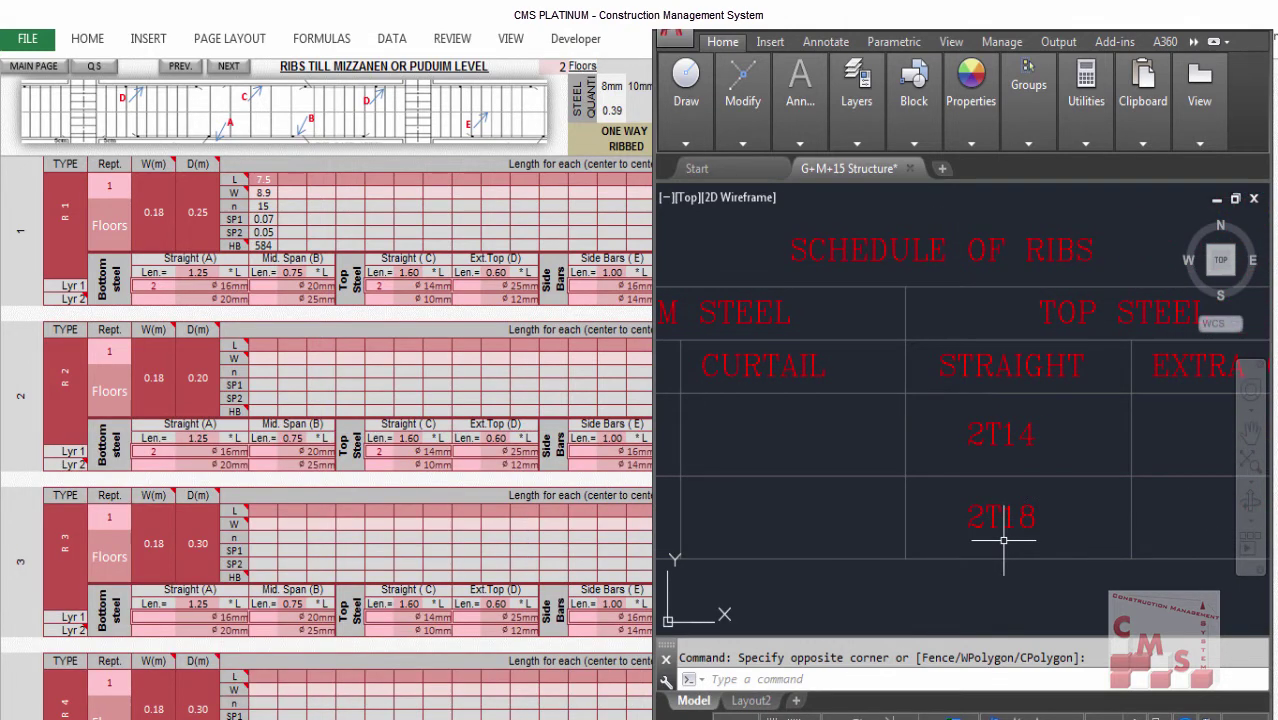
scroll(997, 530, "down", 3)
scroll(1041, 505, "up", 2)
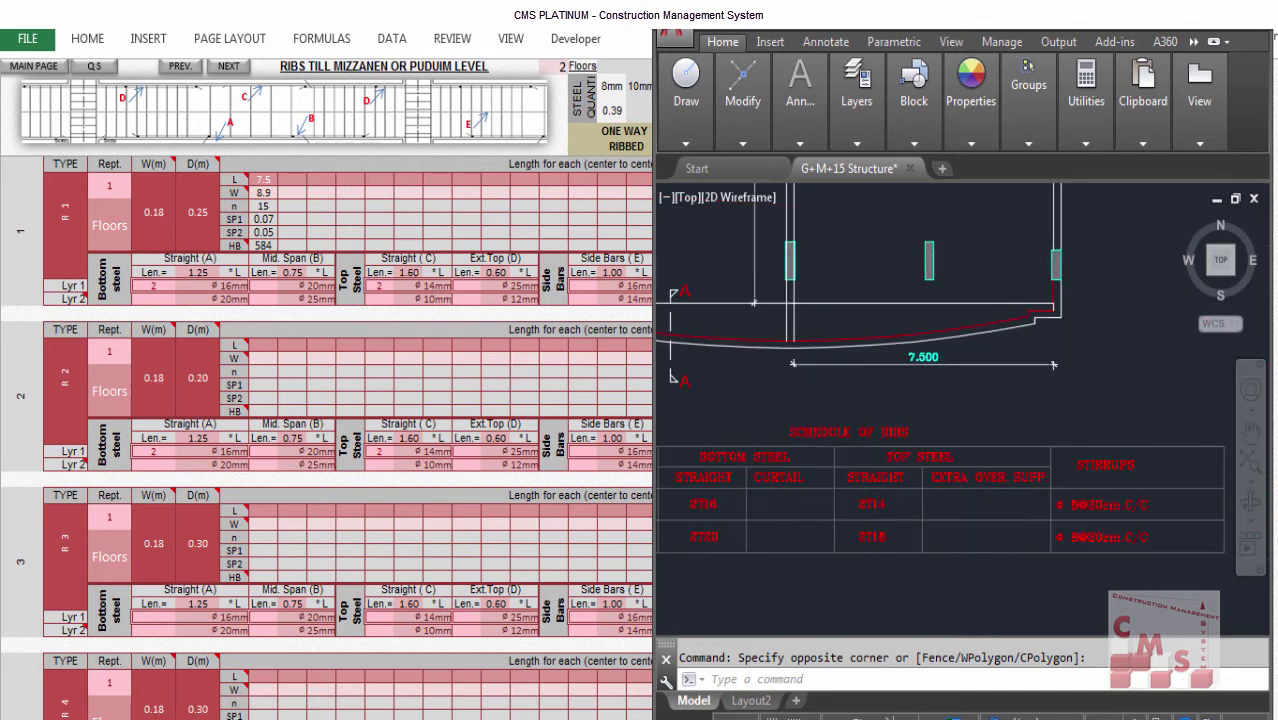
scroll(1093, 530, "up", 2)
scroll(1041, 534, "down", 2)
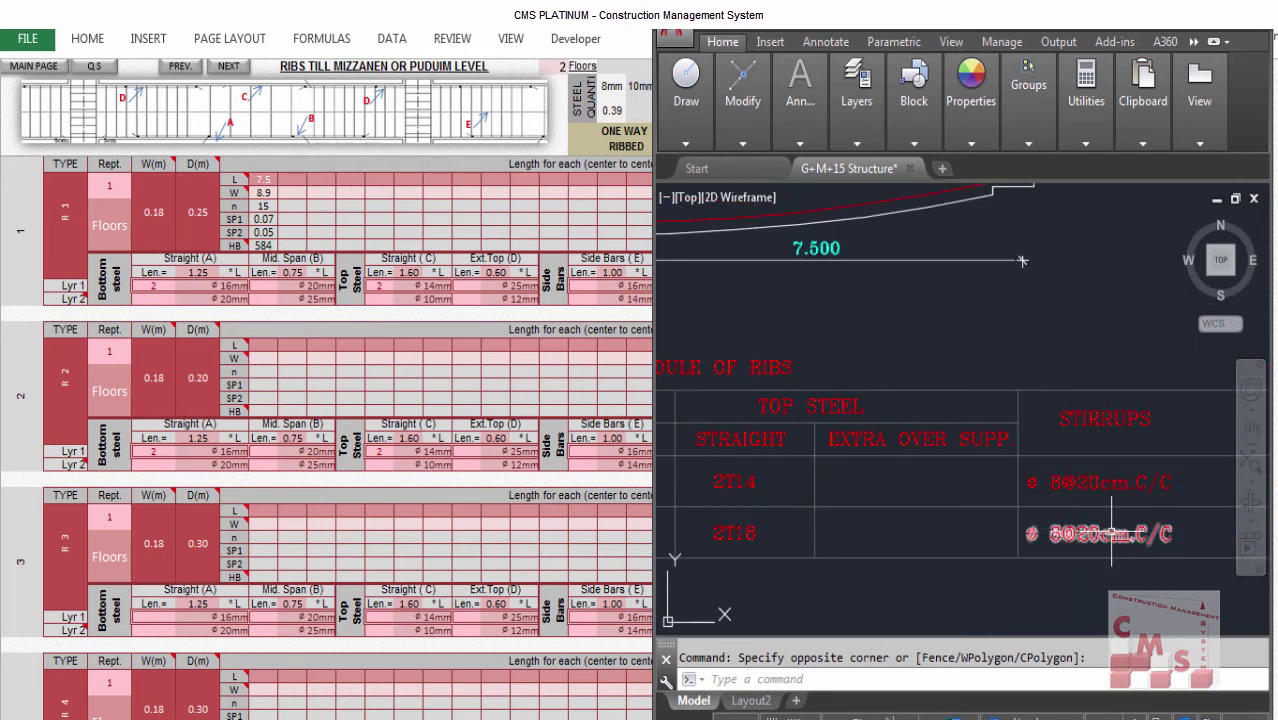
scroll(919, 531, "down", 5)
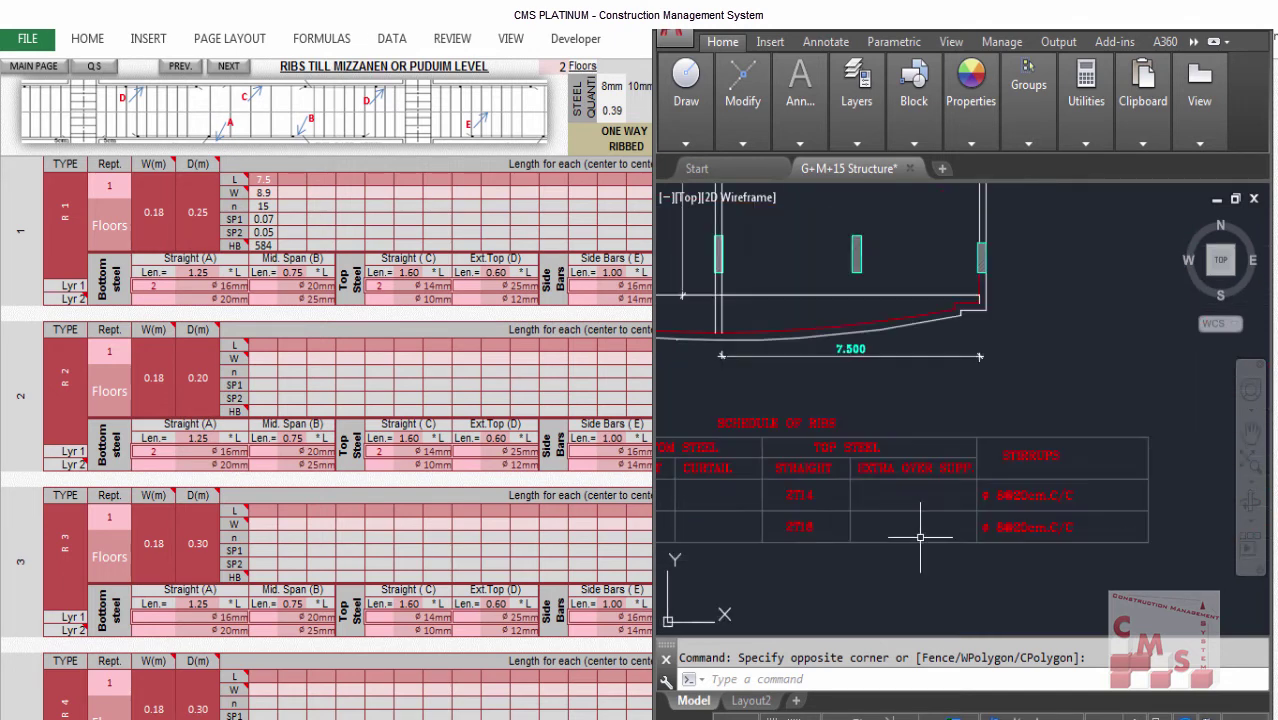
scroll(860, 380, "up", 3)
scroll(865, 362, "down", 2)
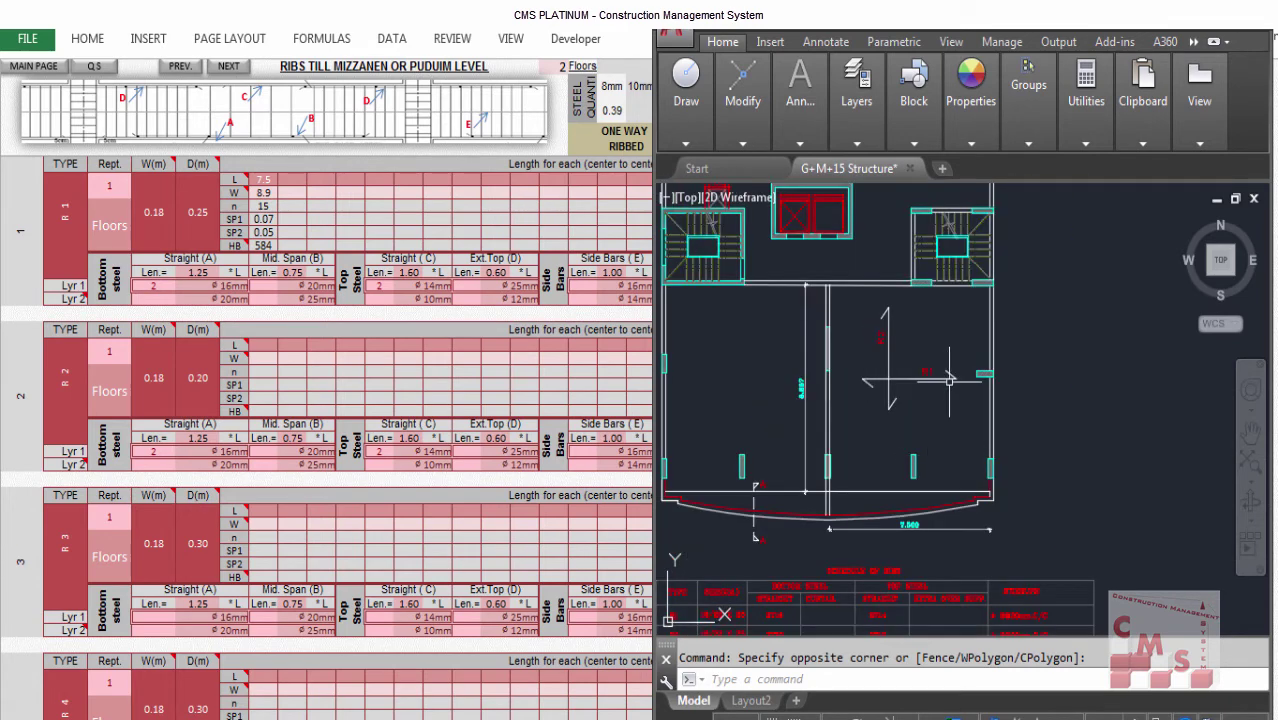
scroll(950, 378, "up", 3)
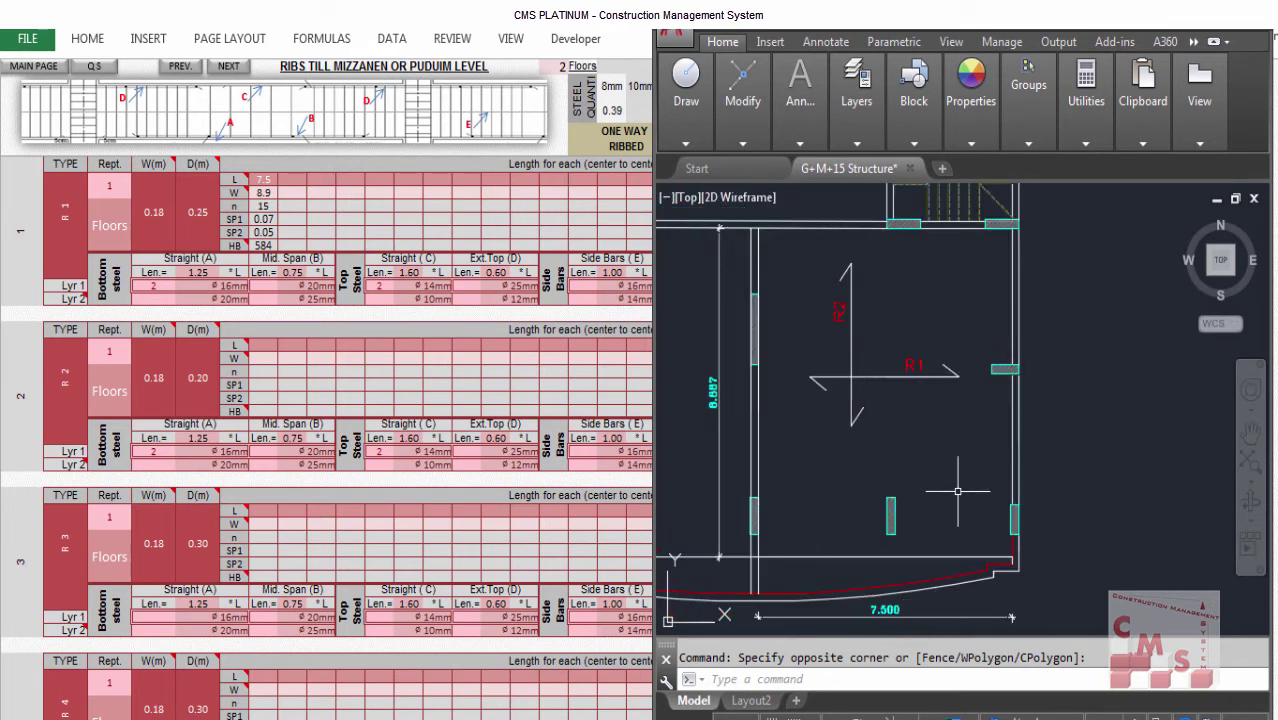
left_click(396, 427)
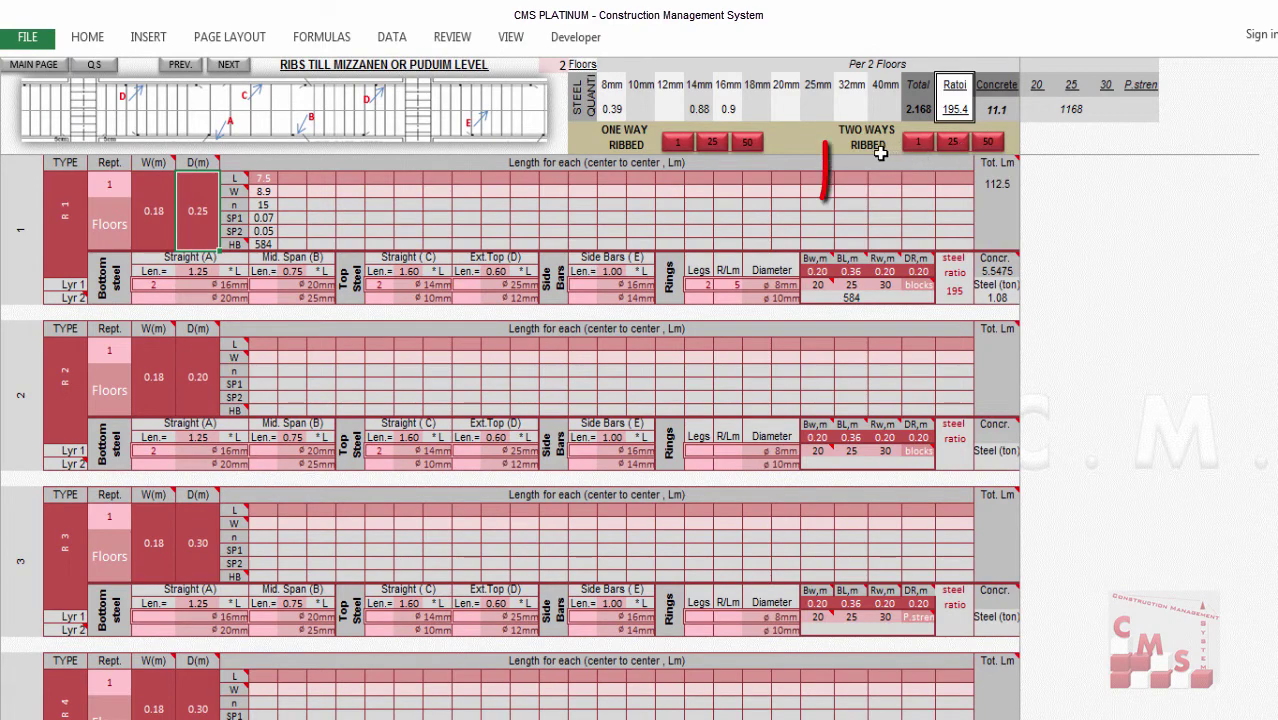
Go to R1's length cell in the TWO WAYS RIBBED SLAB section and snap Excel left.
left_click(915, 144)
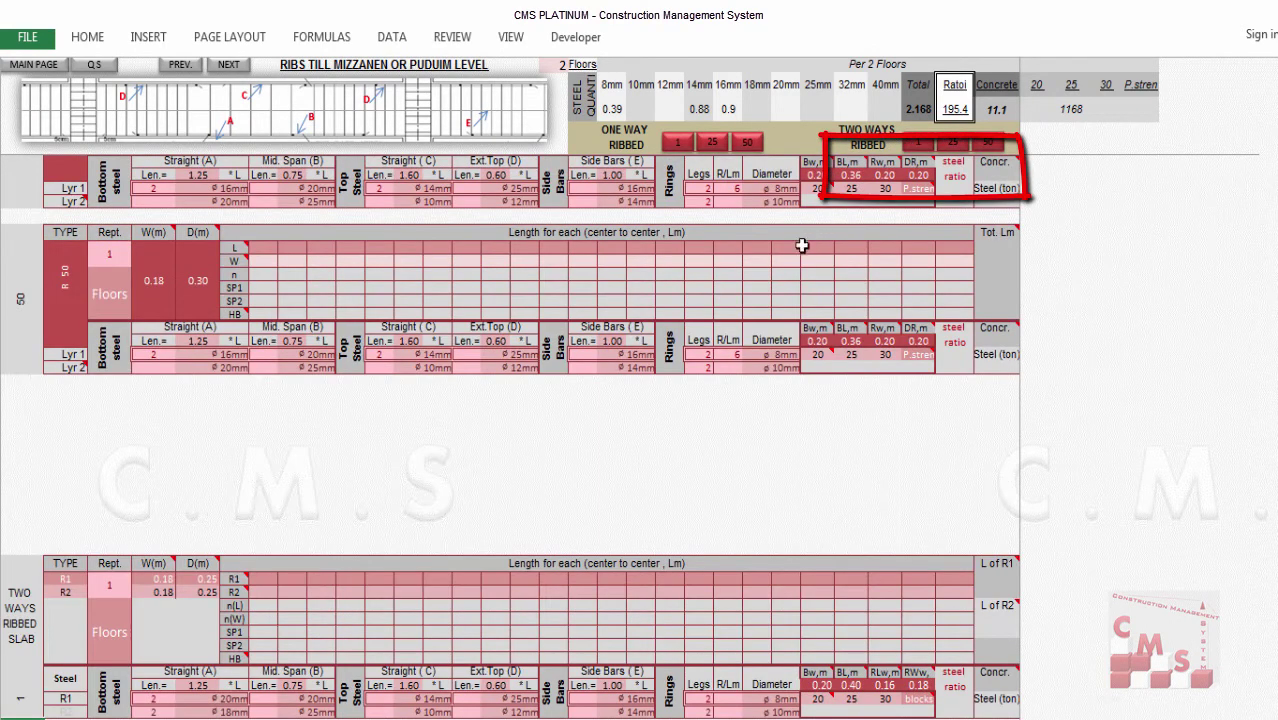
scroll(802, 245, "down", 3)
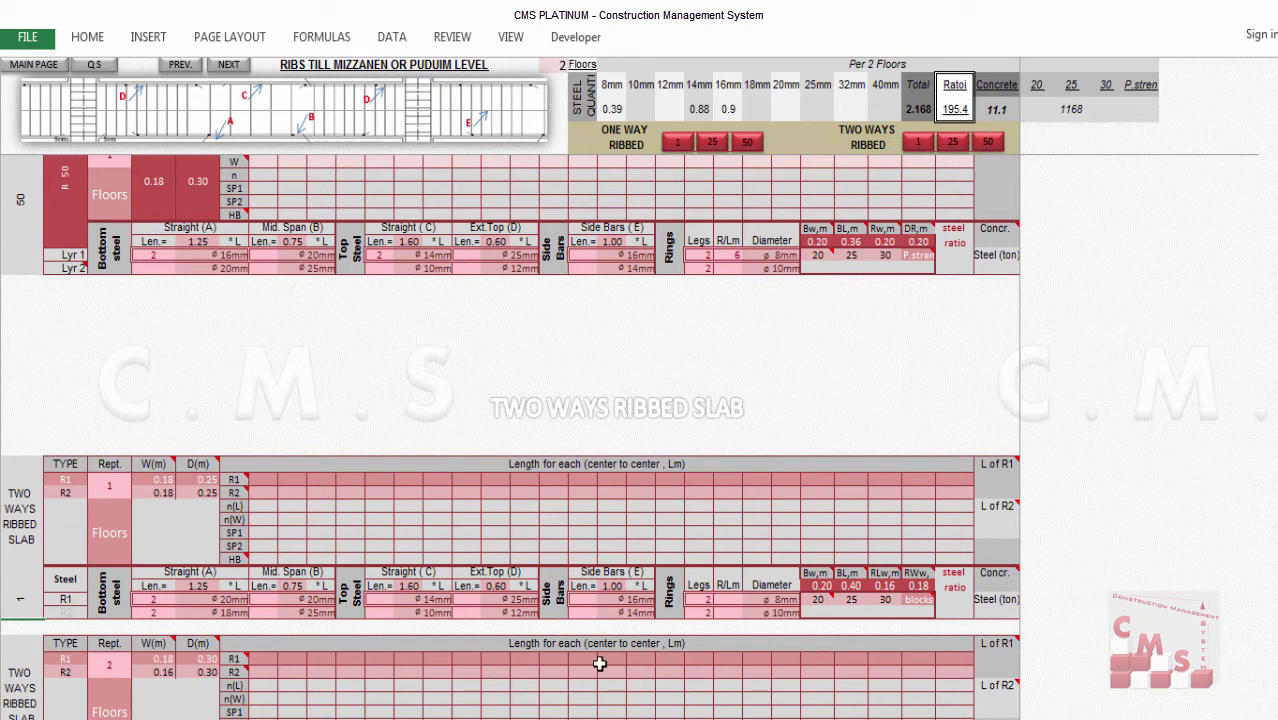
left_click(265, 480)
key("super+Left")
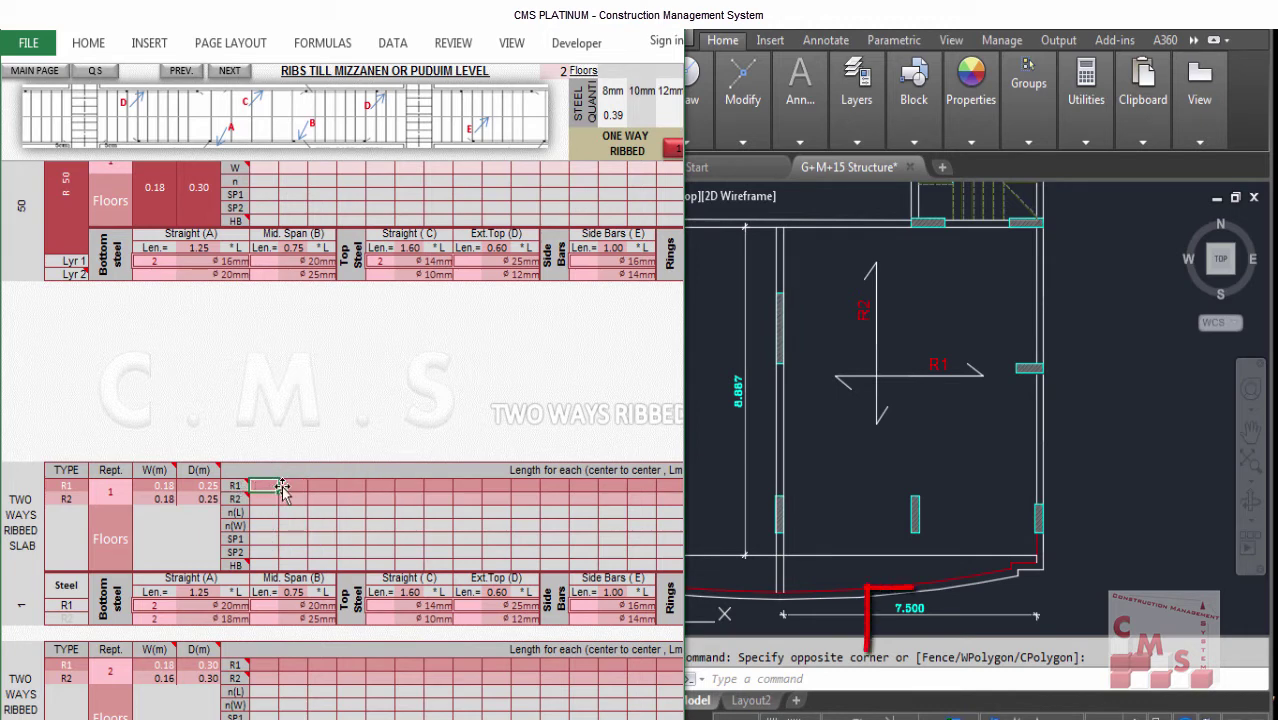
Enter rib lengths 7.5 for R1 and 8.9 for R2.
type("7.5")
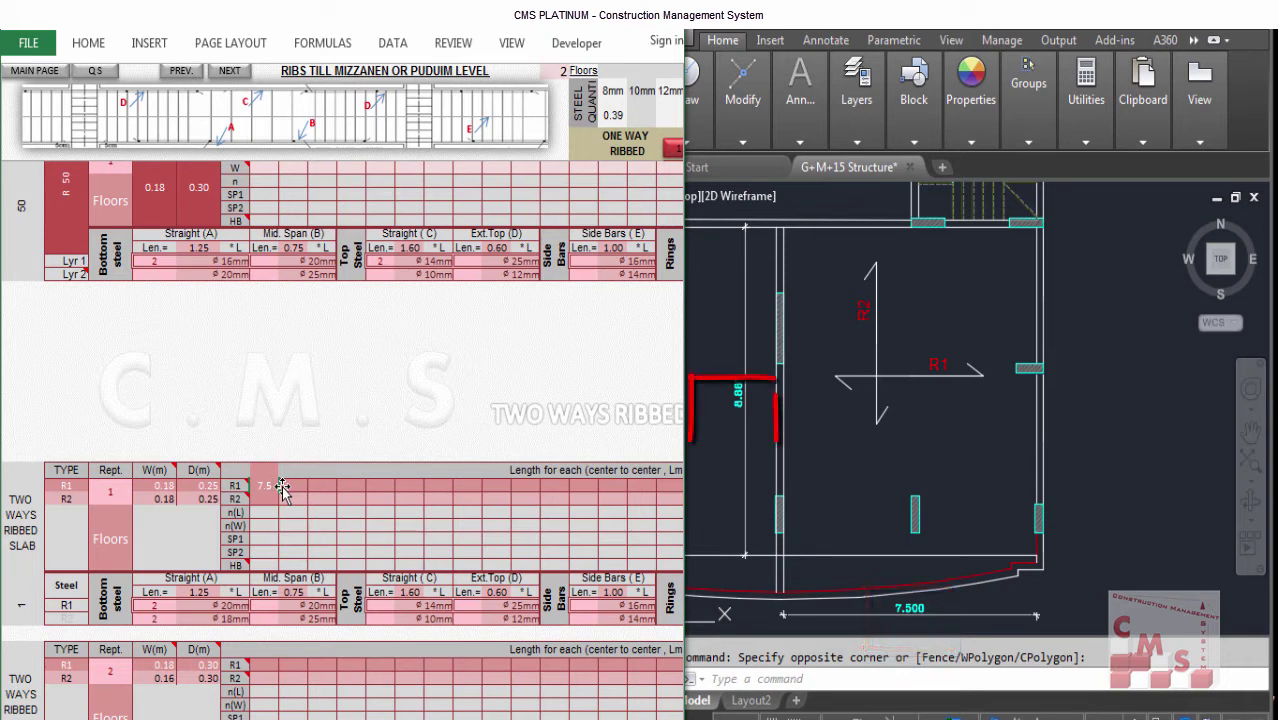
key("Return")
type("8.9")
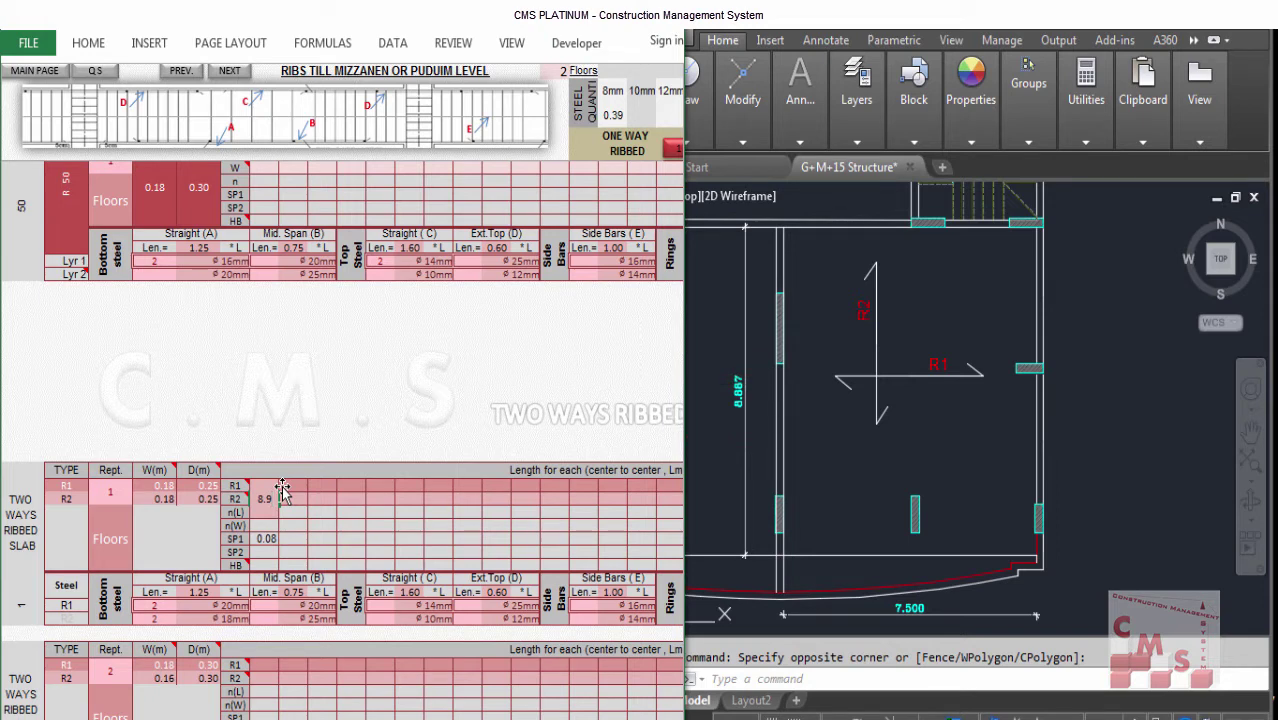
key("Return")
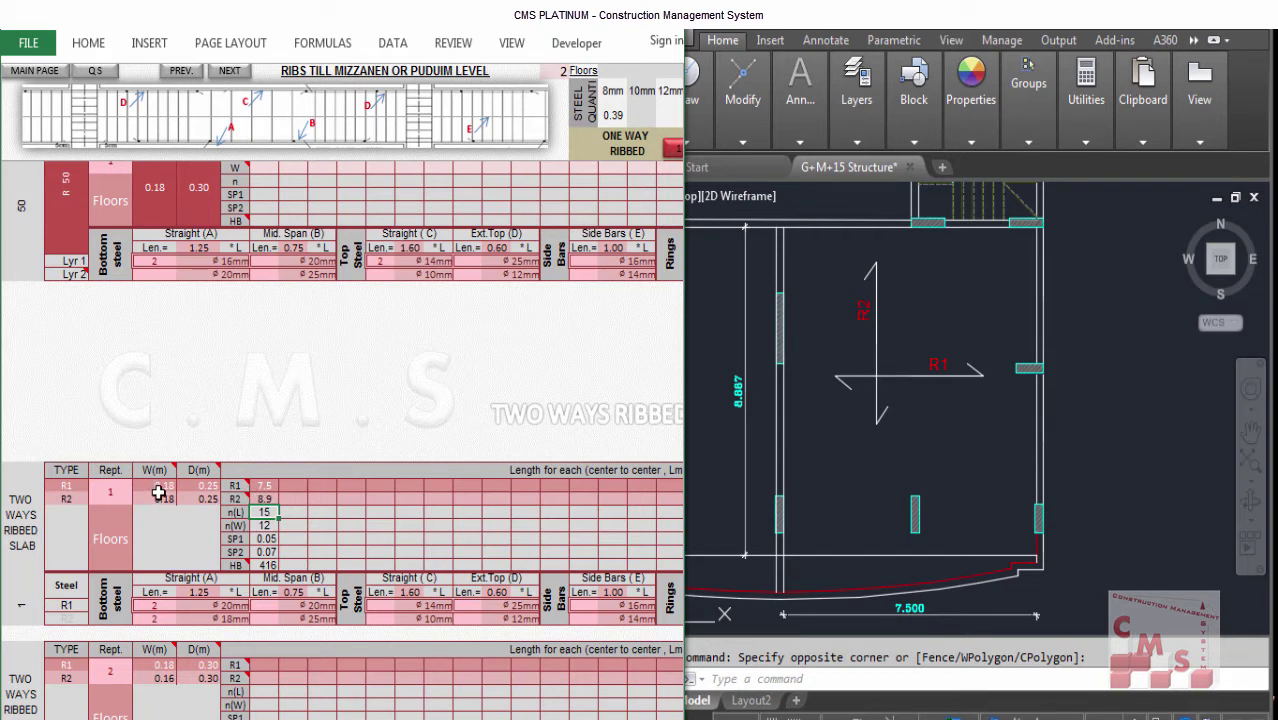
Check the slab's repetition count and R1's width and depth against the AutoCAD drawing.
left_click(124, 496)
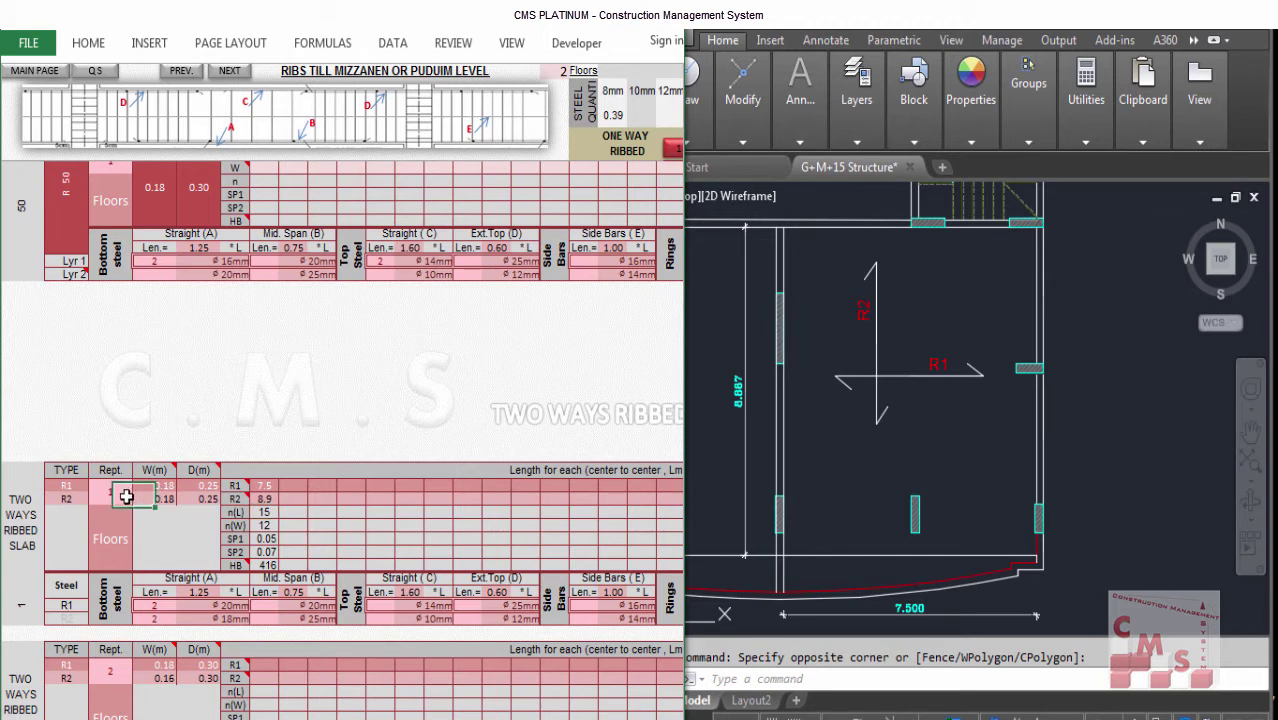
left_click(166, 486)
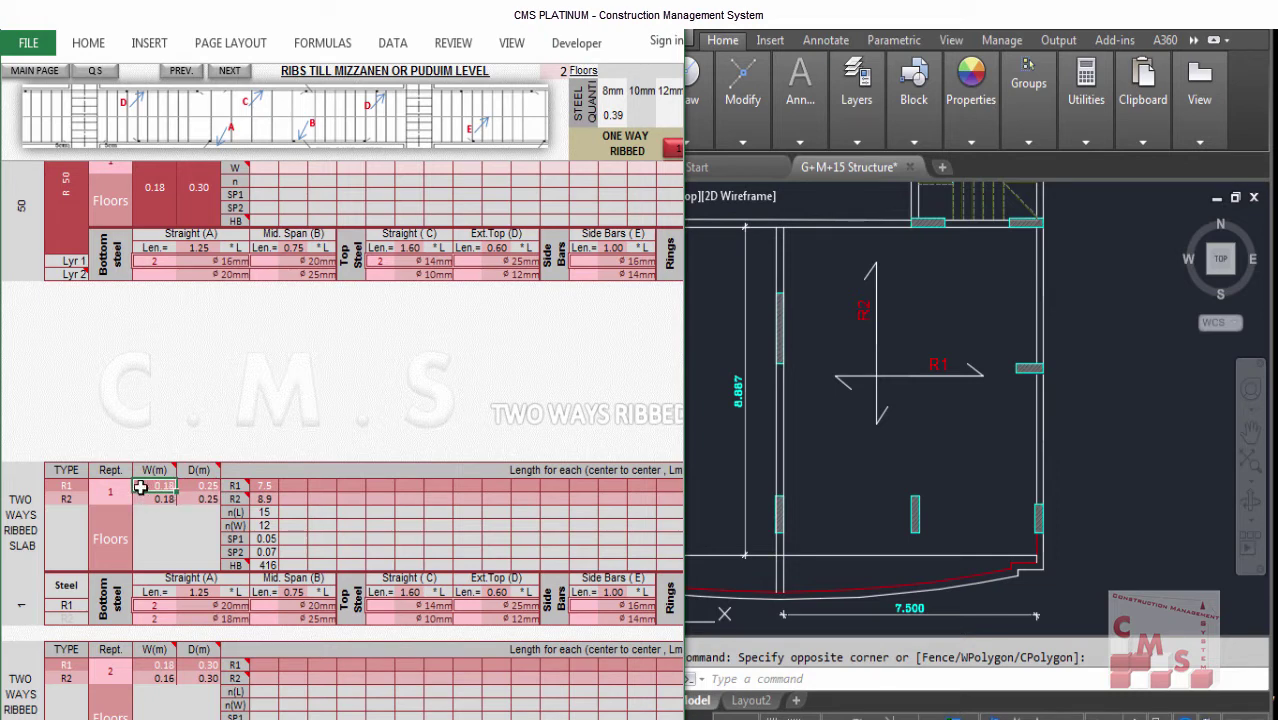
left_click(188, 485)
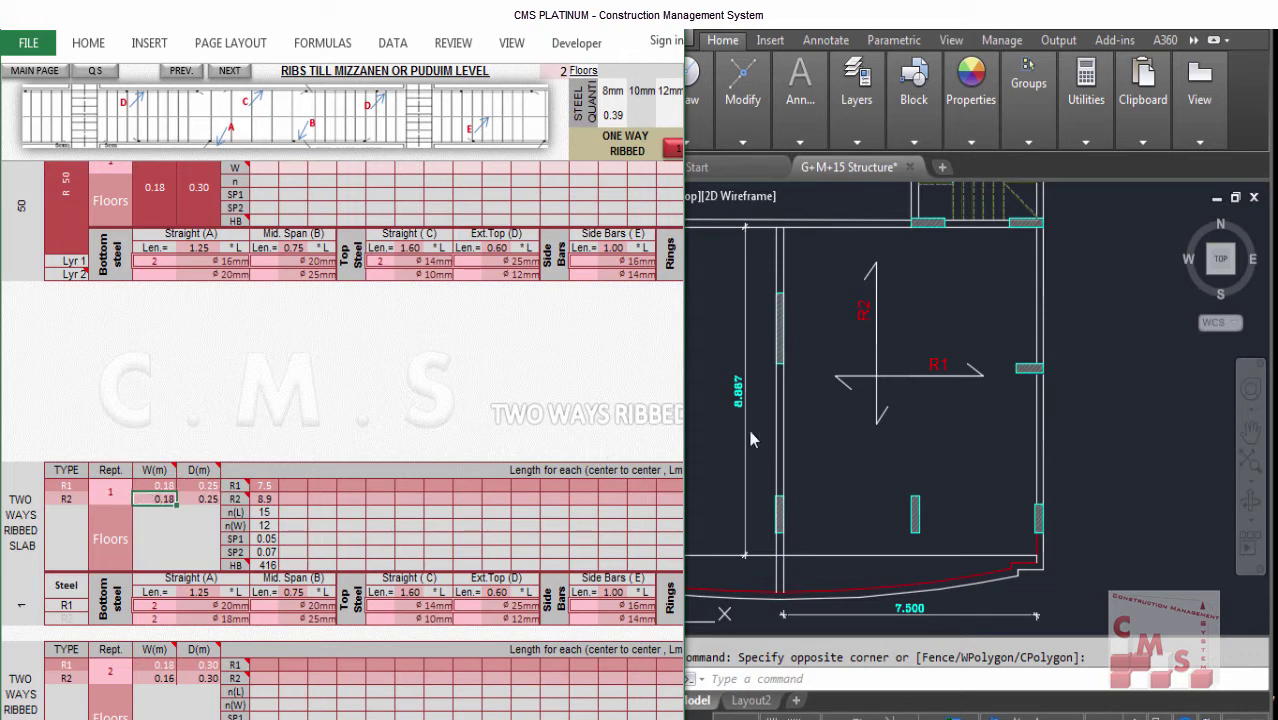
left_click(911, 449)
scroll(911, 449, "down", 5)
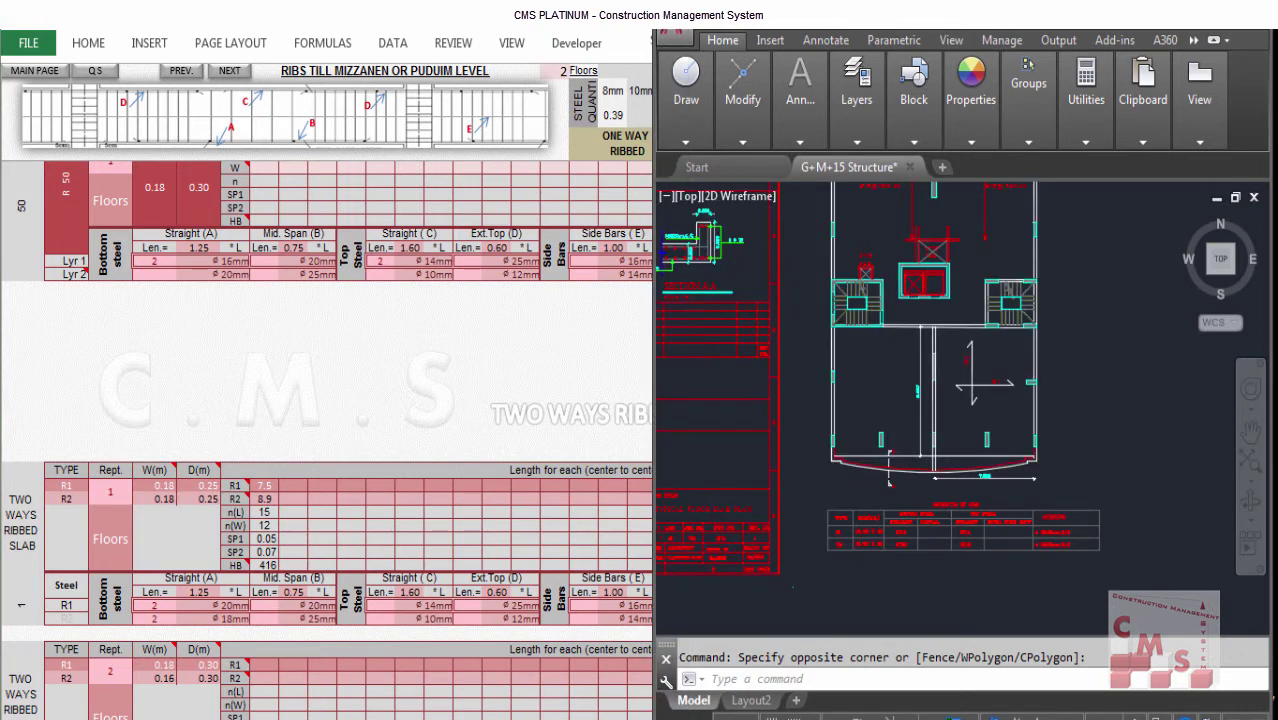
Change rib R2's width to 0.20.
scroll(870, 548, "up", 8)
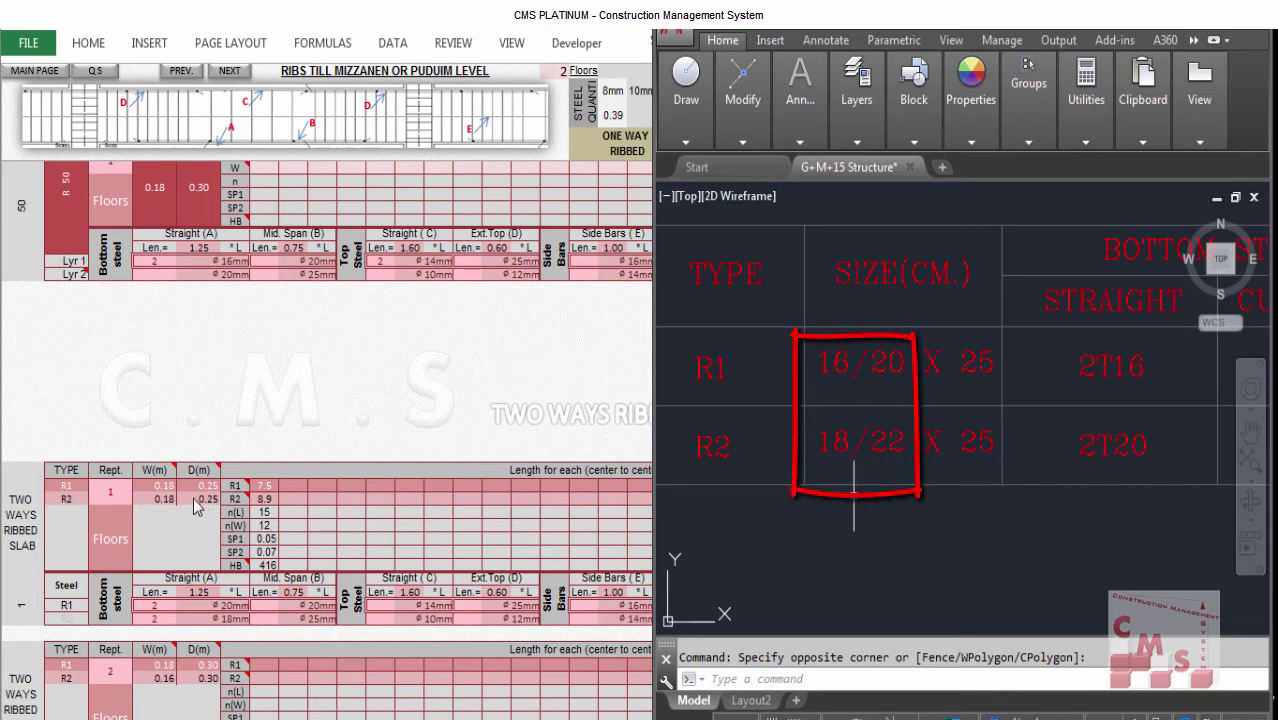
left_click(169, 505)
key("BackSpace")
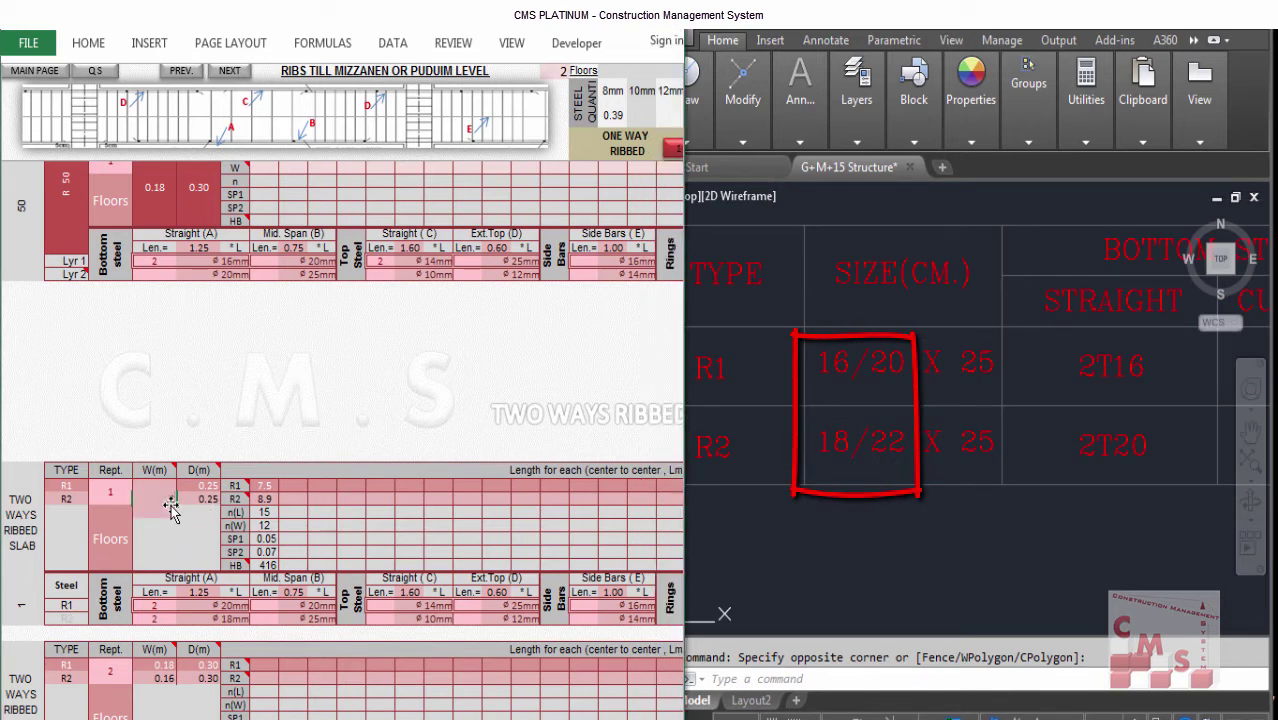
type(".2")
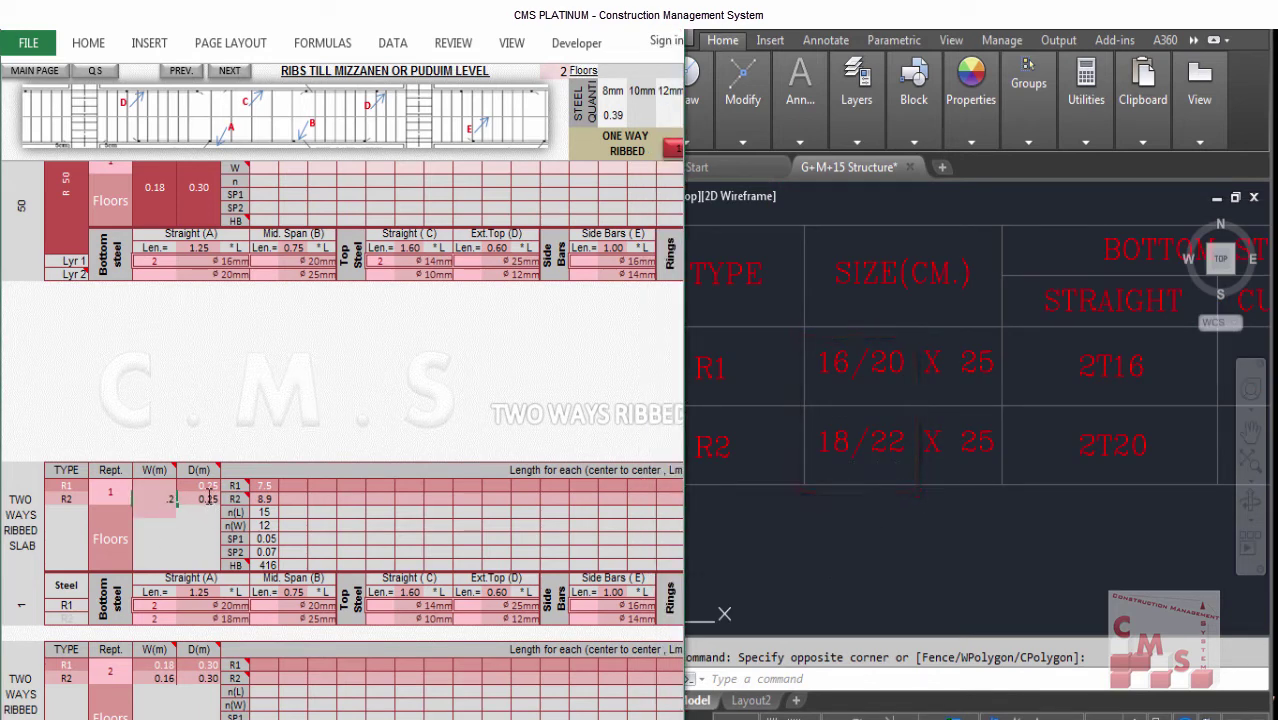
left_click(201, 503)
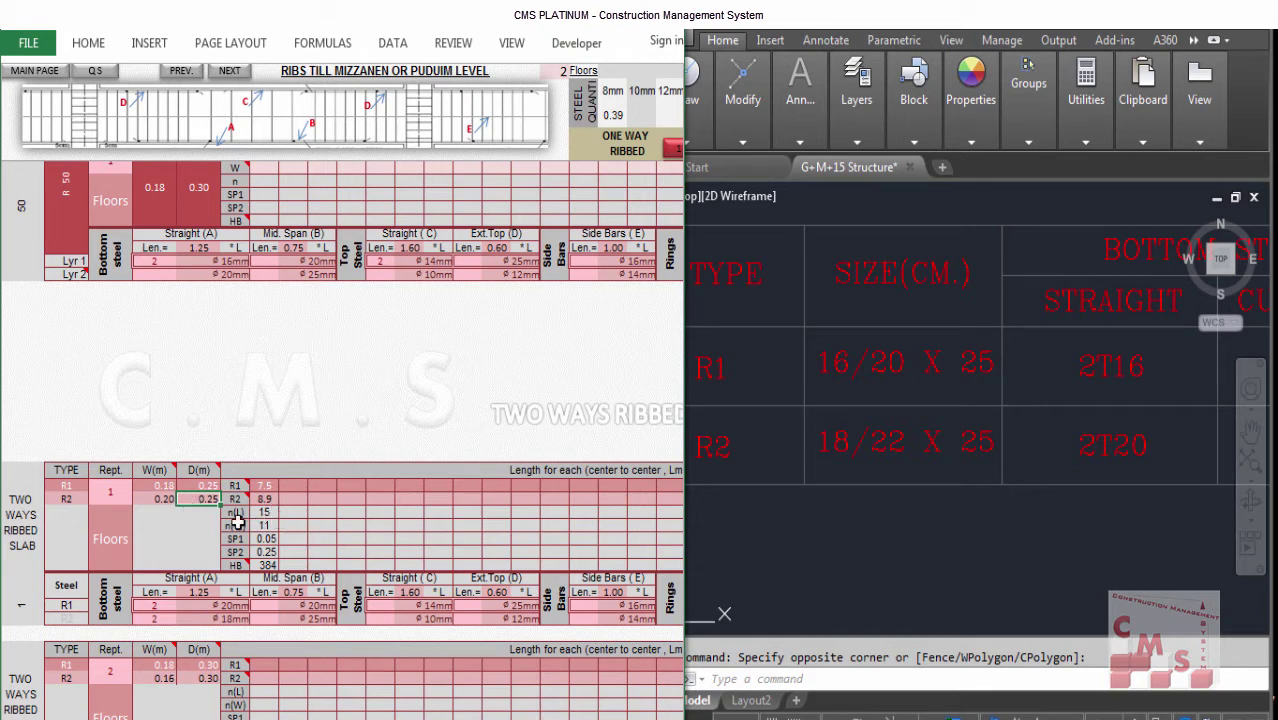
Review n(L), n(W) and SP1, and set SP2 to 0.25.
left_click(234, 516)
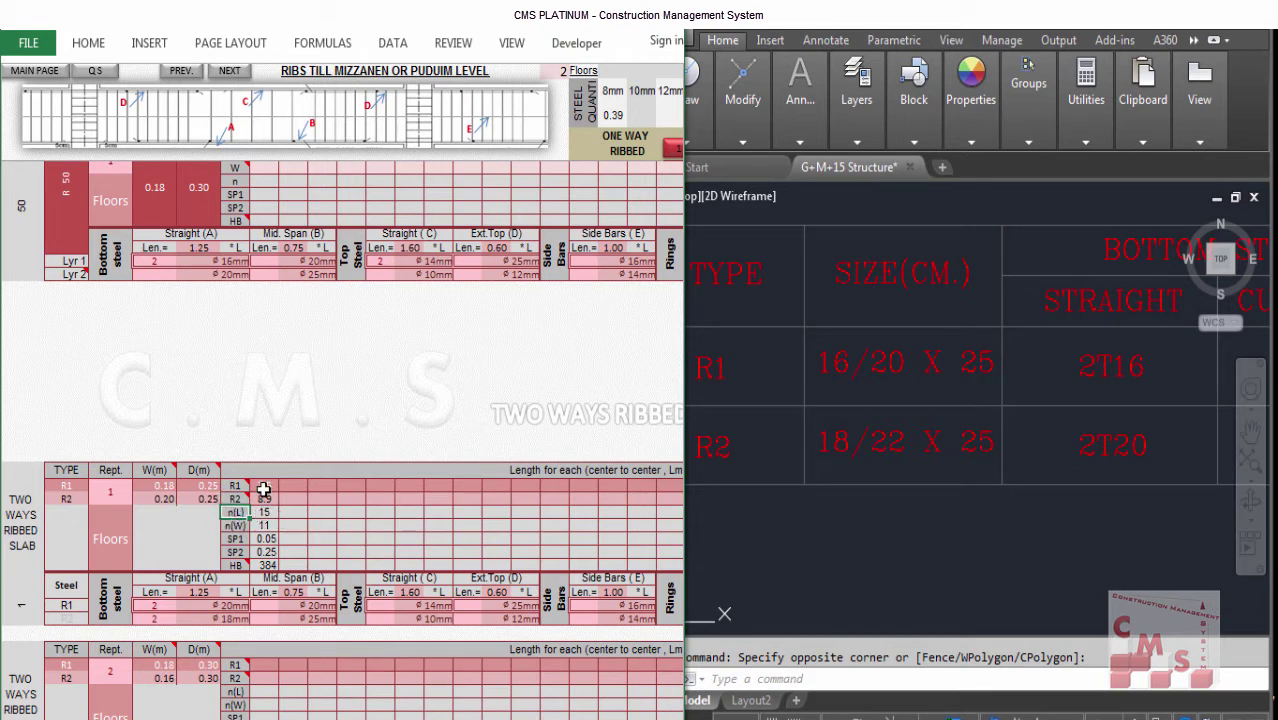
left_click(268, 513)
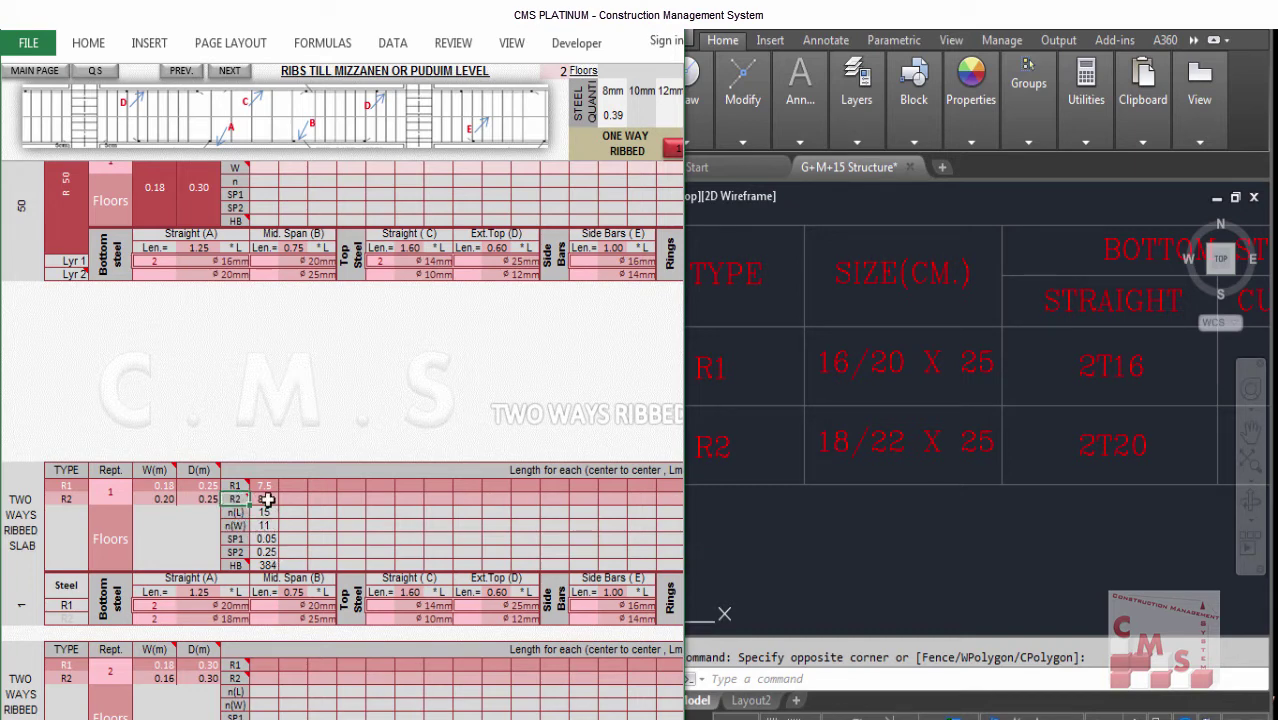
left_click(262, 524)
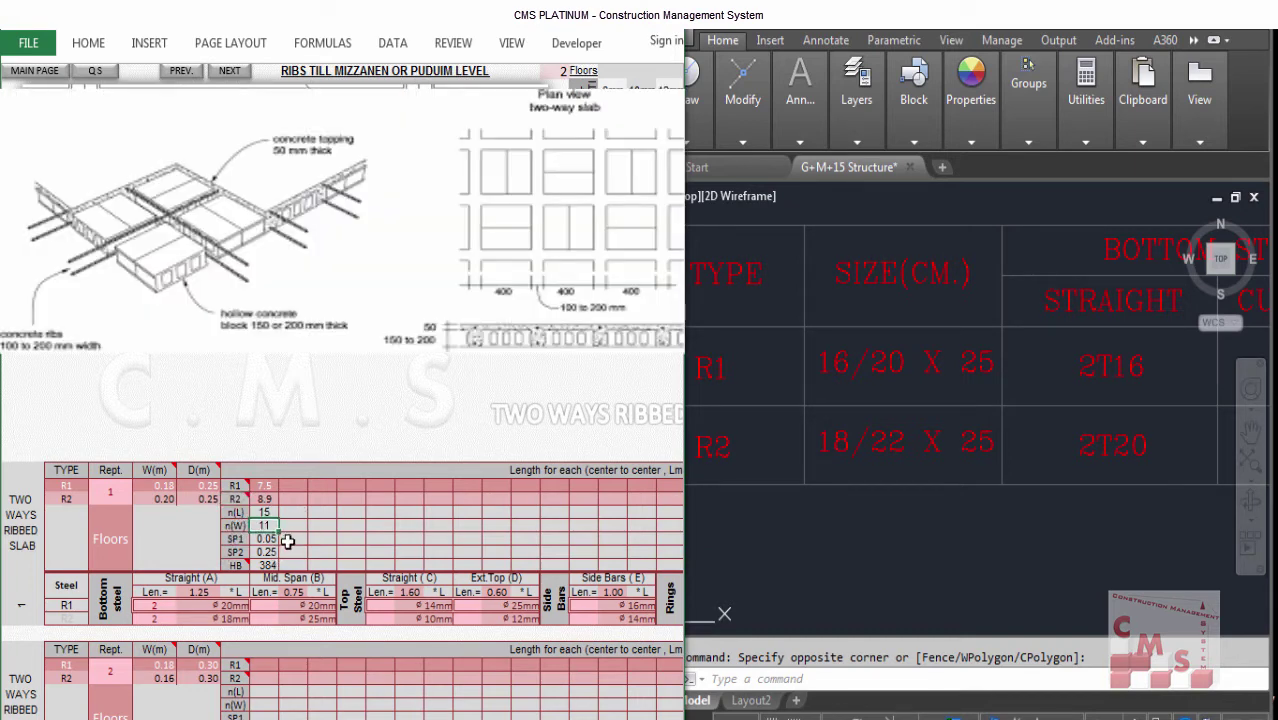
left_click(270, 539)
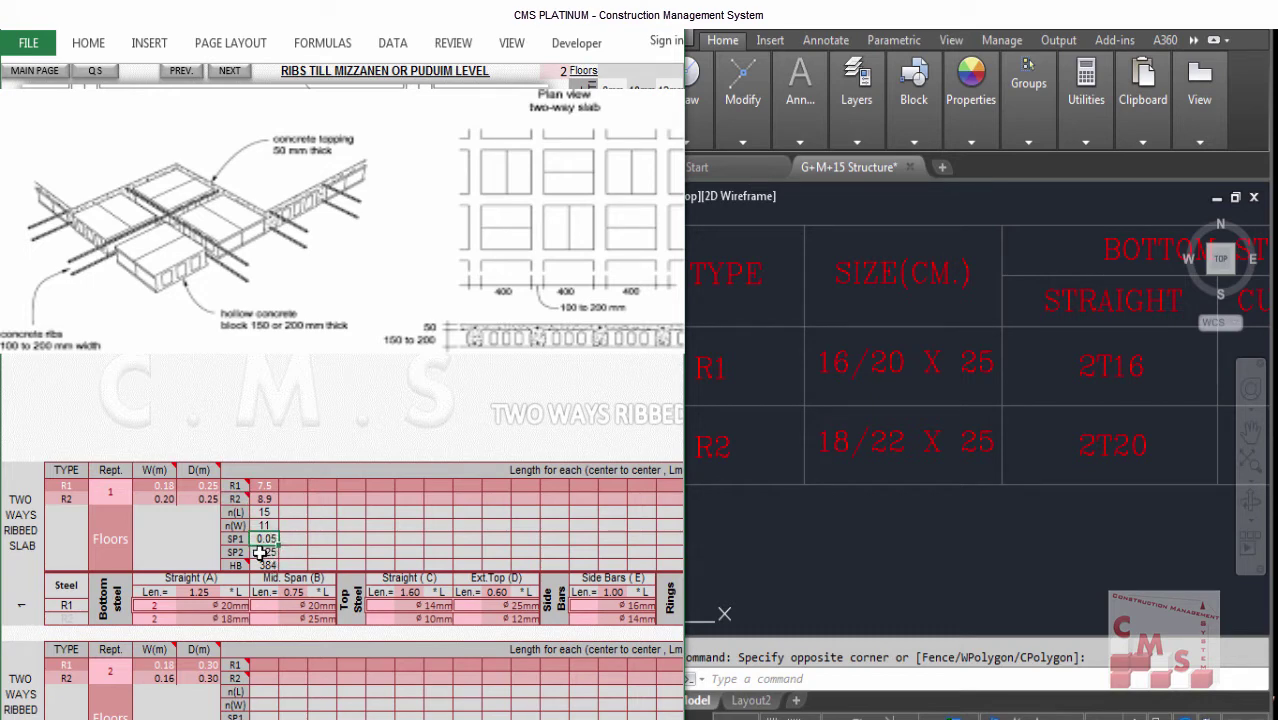
left_click(265, 552)
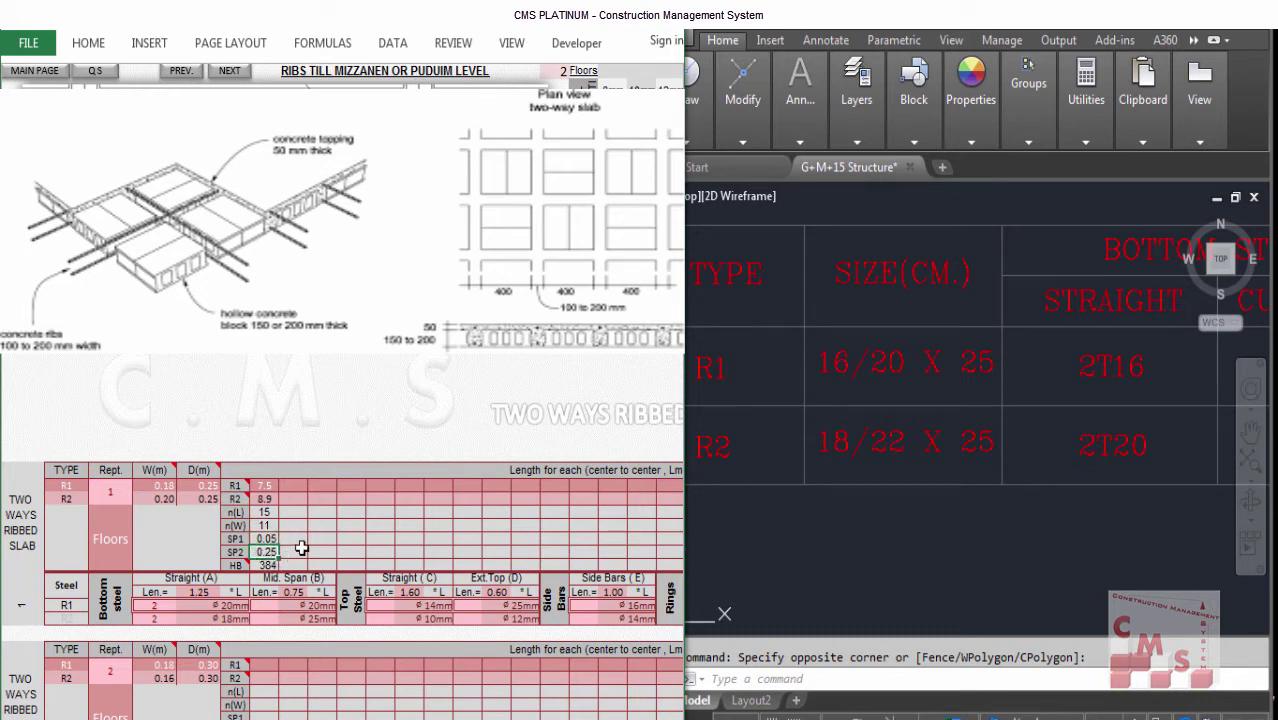
type("0.25")
left_click(272, 565)
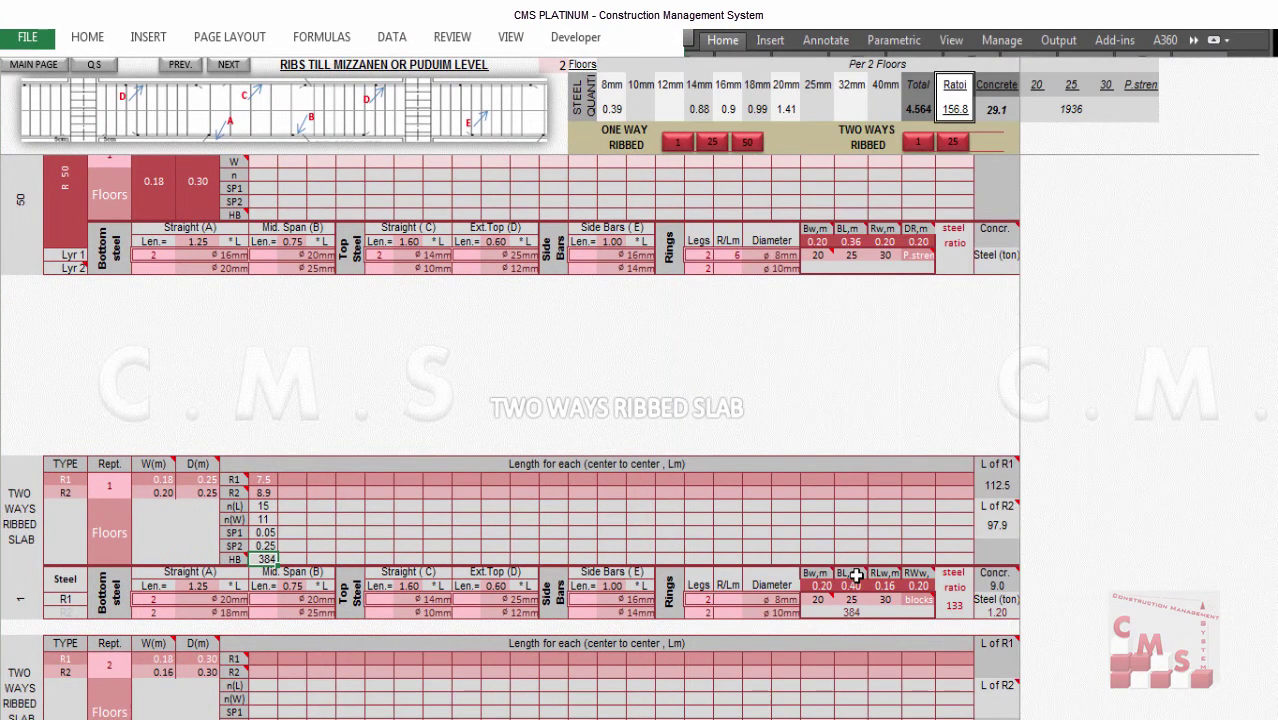
Read the comments on the Bw, BL, RLw and RWw cells, then bring AutoCAD alongside.
left_click(820, 588)
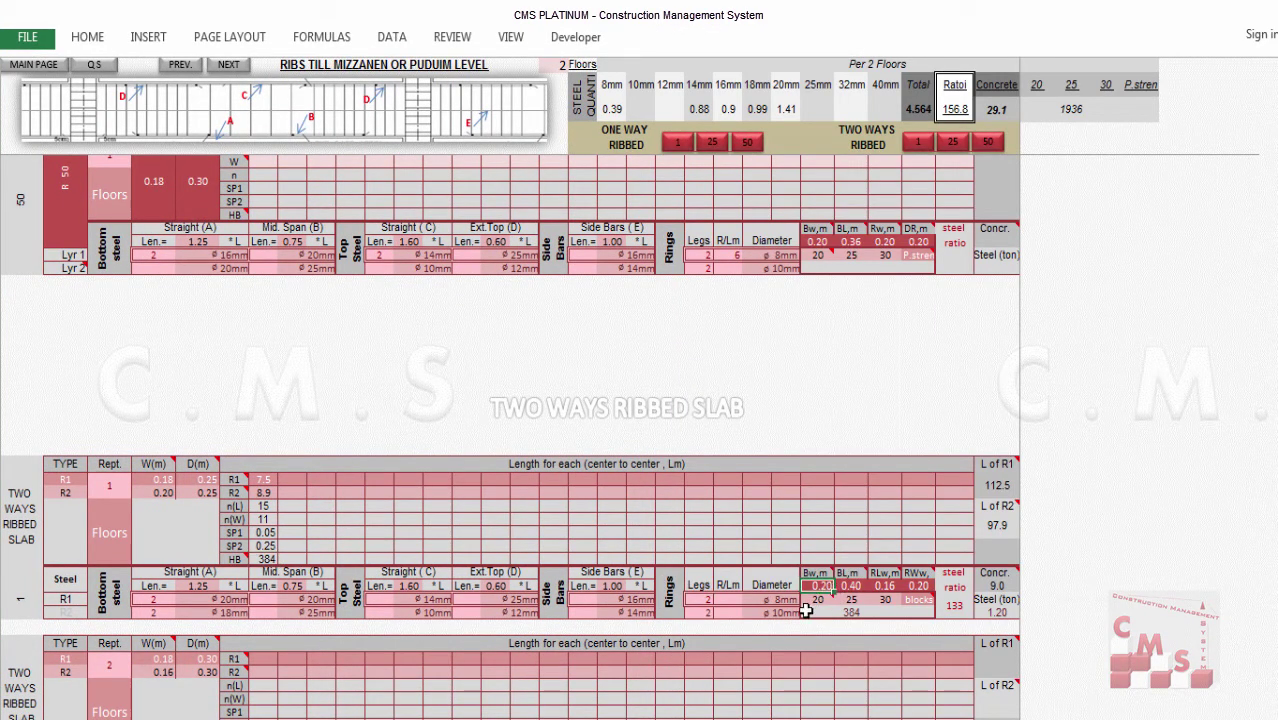
left_click(852, 587)
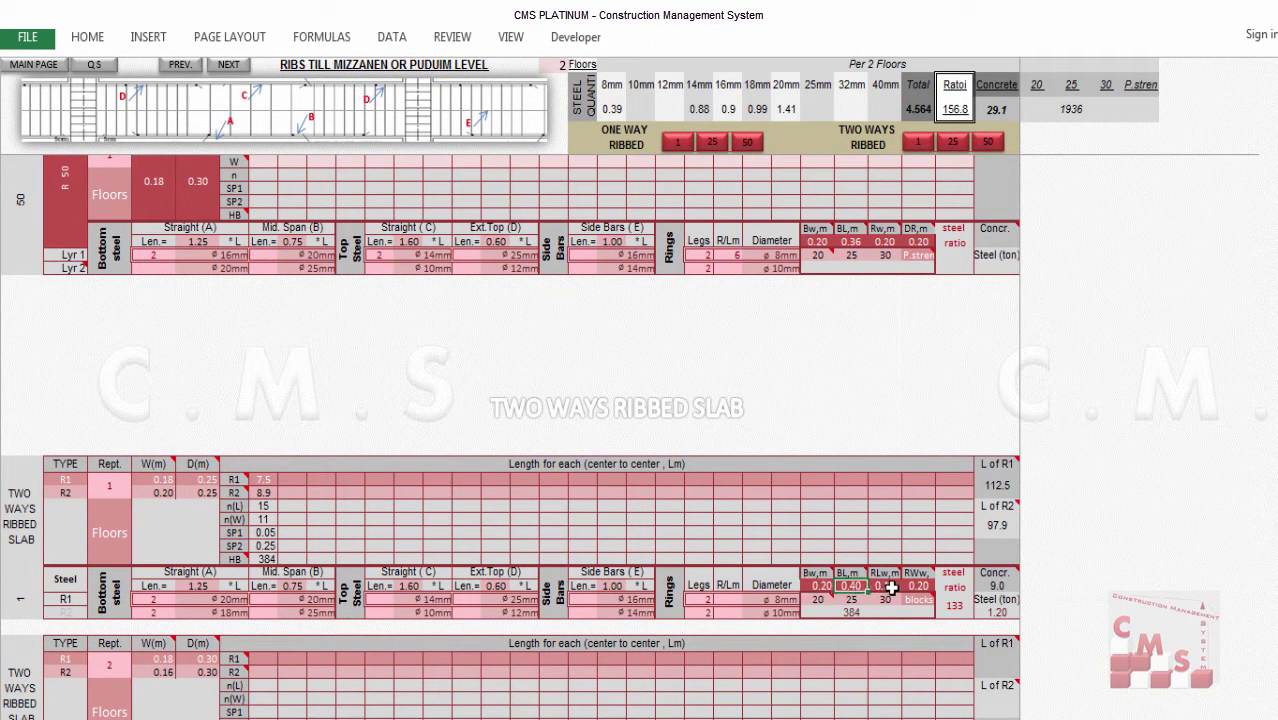
left_click(886, 587)
key("Right")
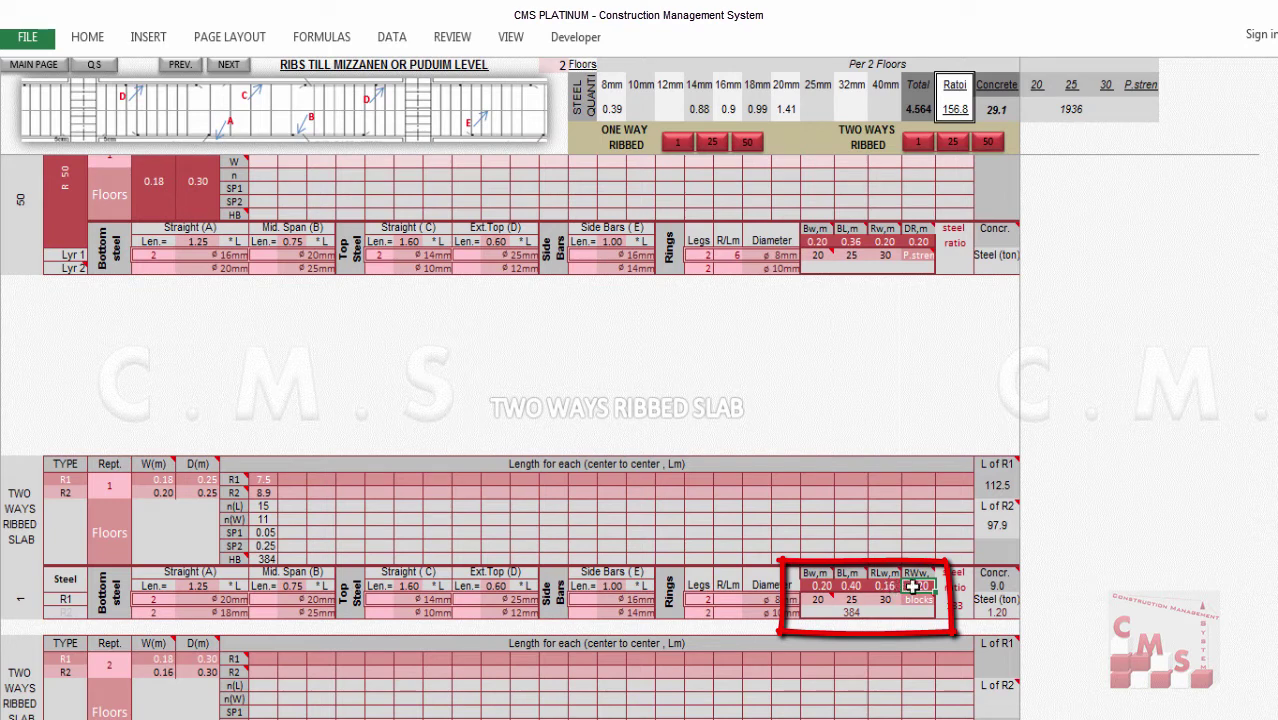
mouse_move(882, 572)
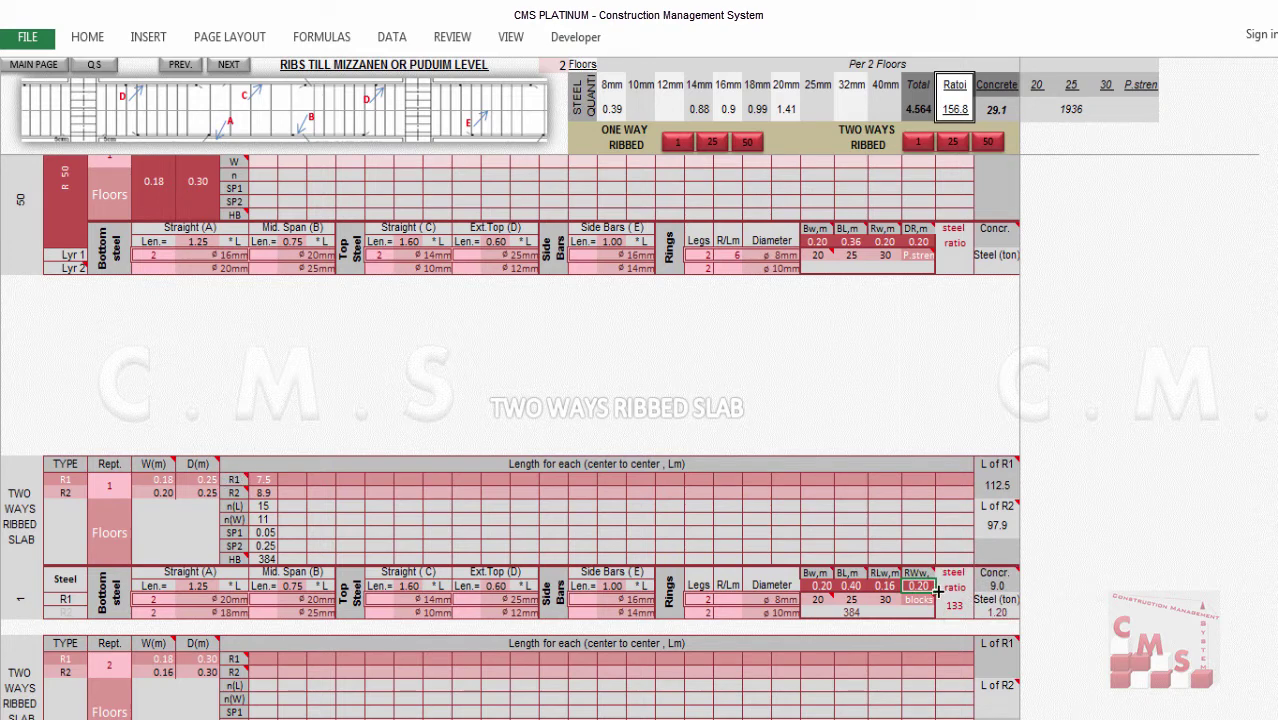
mouse_move(920, 576)
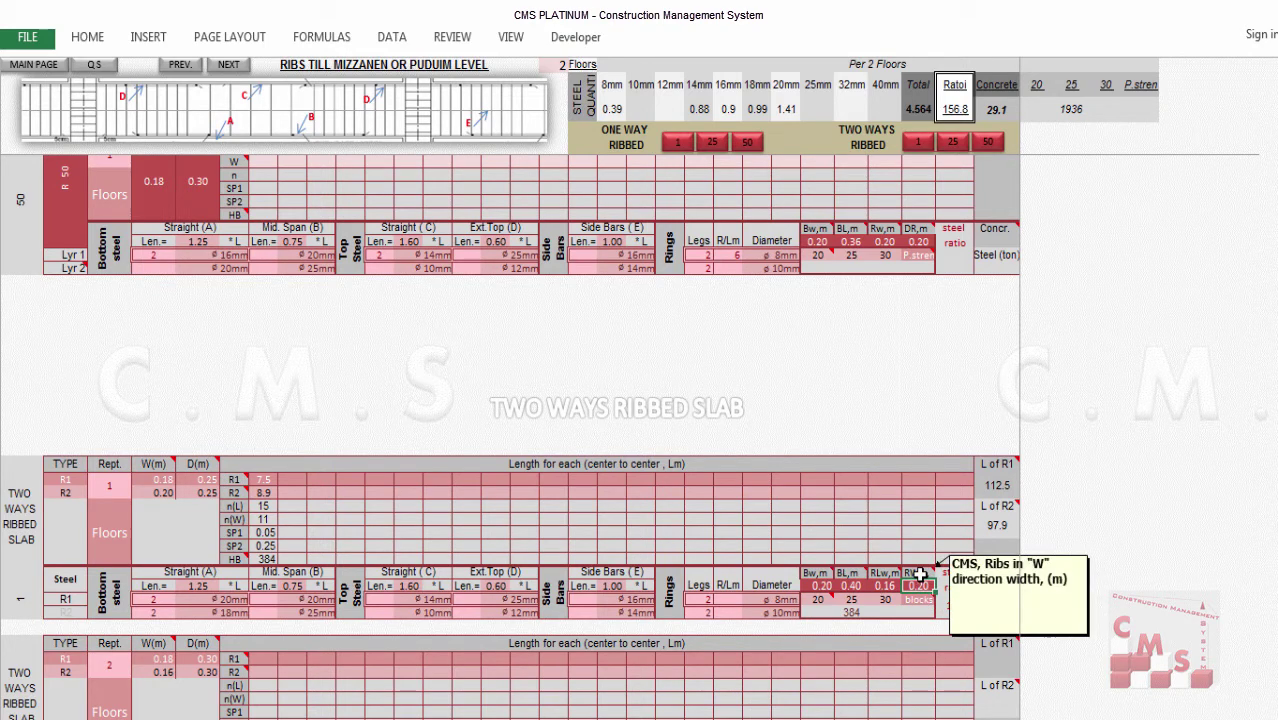
key("alt+Tab")
Zoom and pan onto the Schedule of Ribs to read R1 16/20 X 25 and R2 18/22 X 25.
scroll(979, 528, "down", 6)
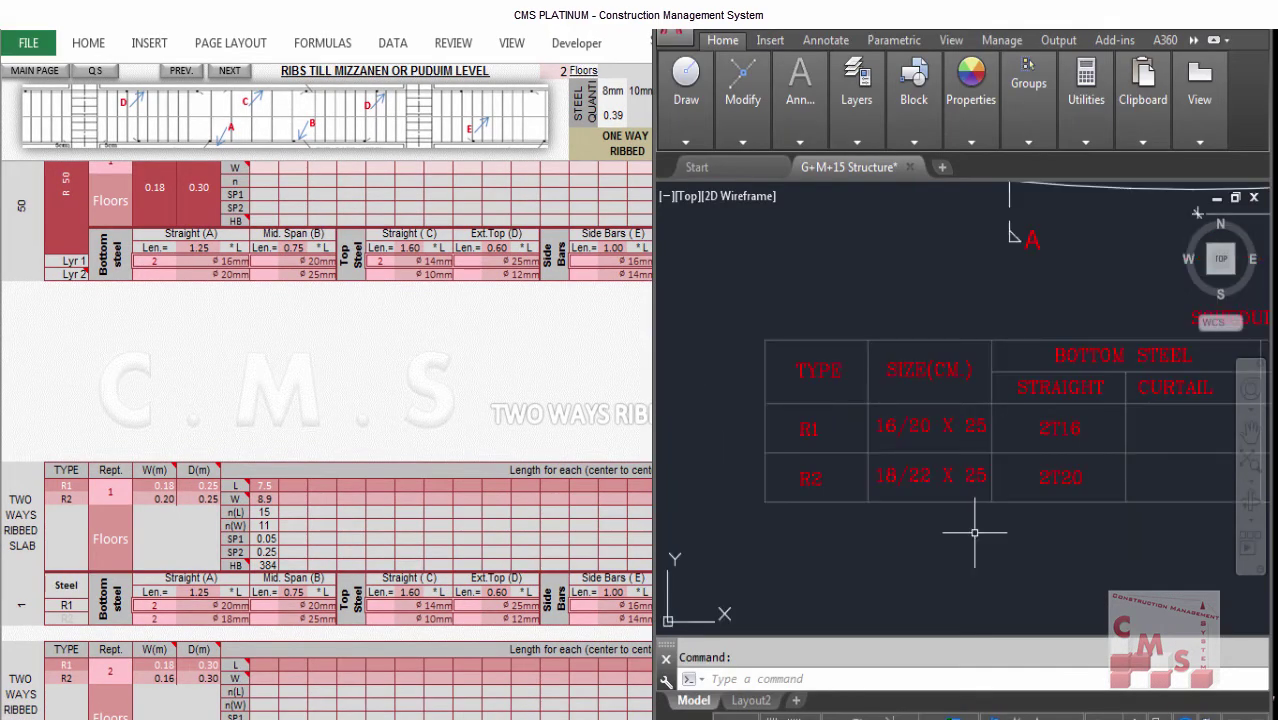
scroll(1031, 358, "up", 3)
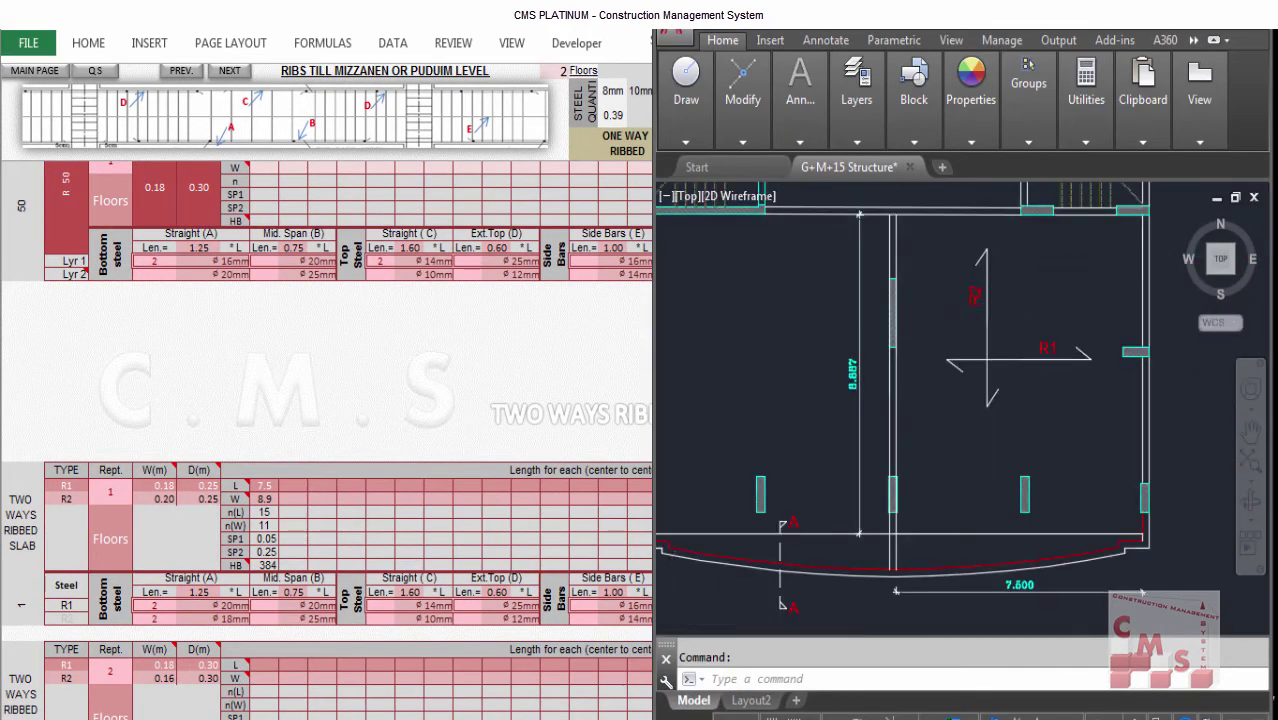
scroll(990, 313, "down", 1)
scroll(1020, 300, "up", 1)
scroll(927, 536, "down", 2)
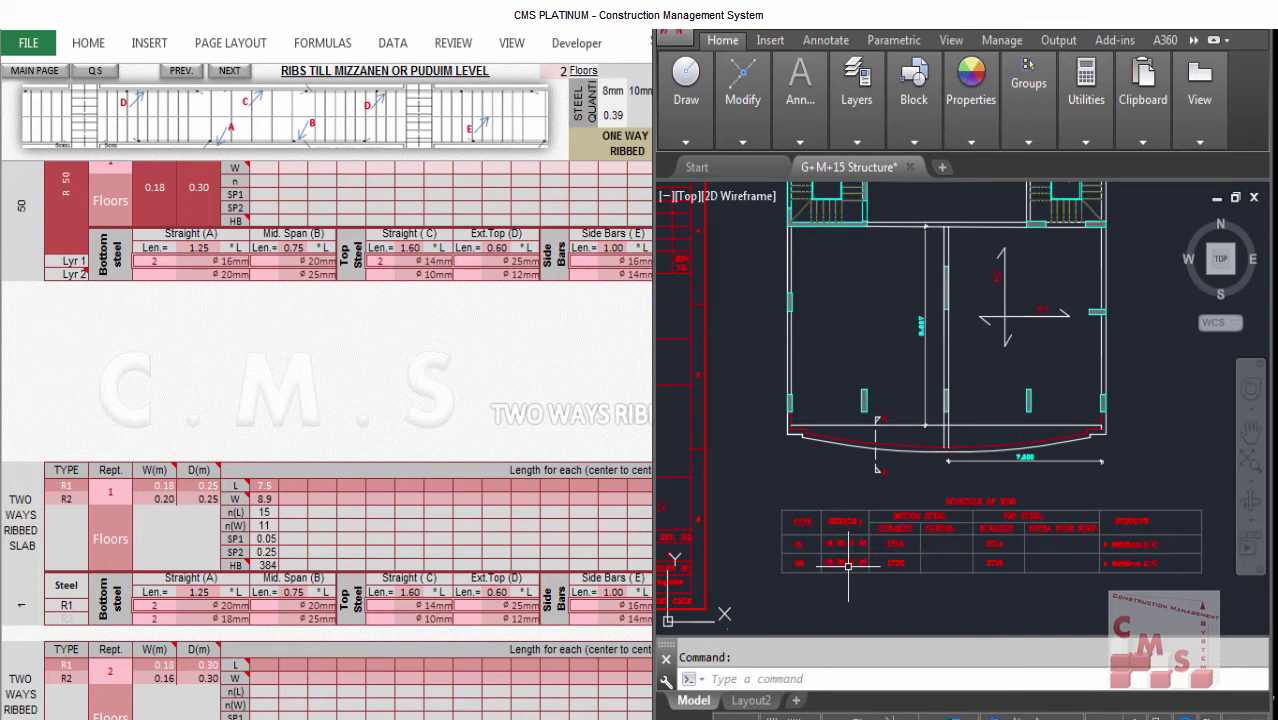
scroll(847, 562, "up", 2)
left_click_drag(844, 545, 807, 428)
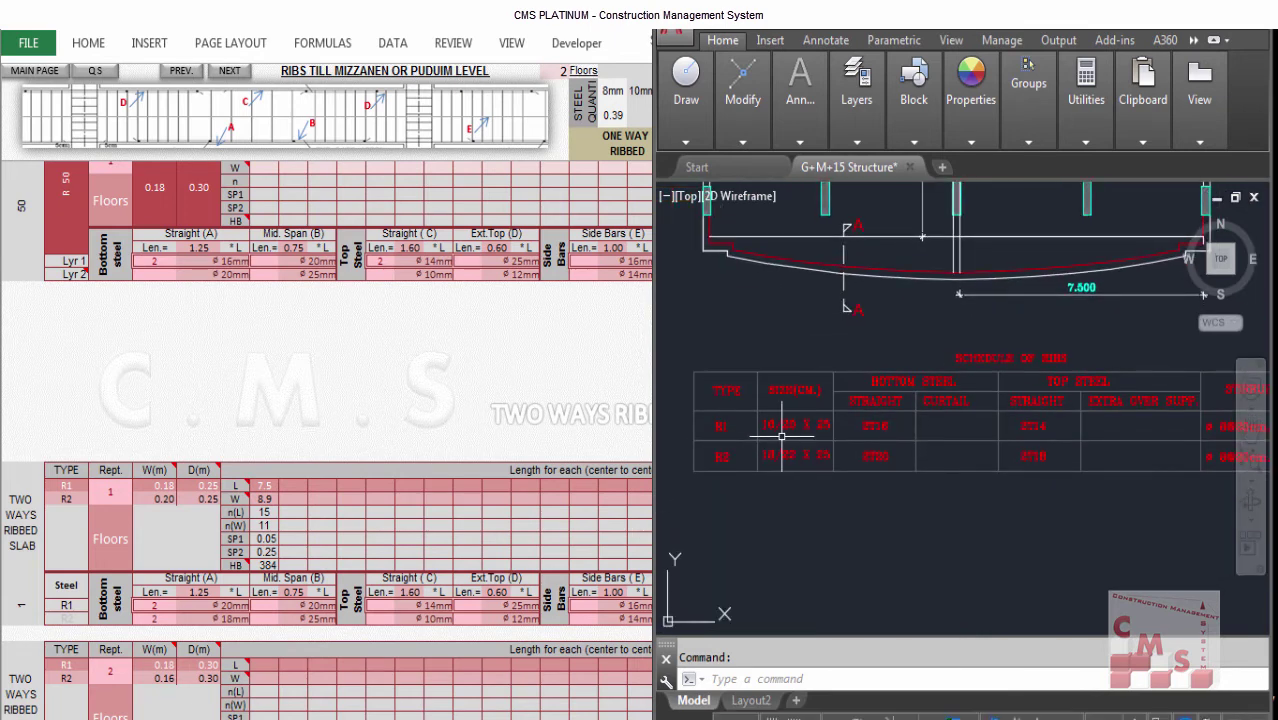
scroll(799, 420, "up", 2)
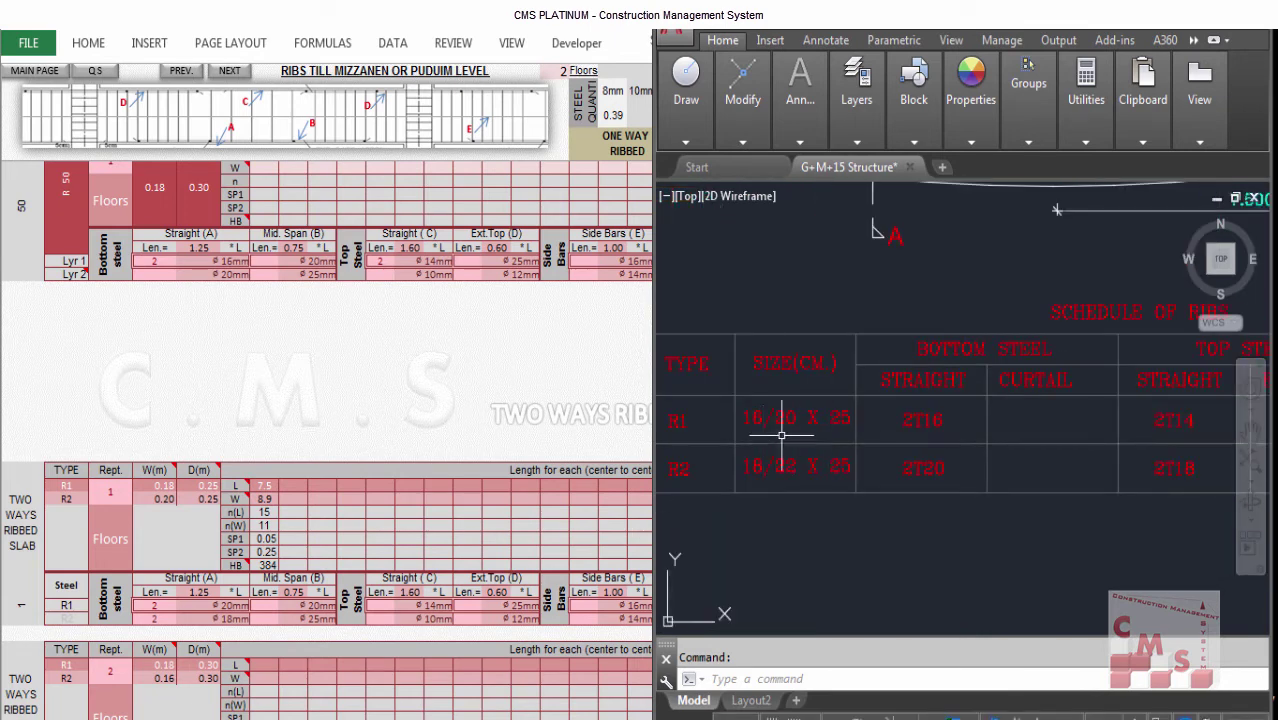
left_click_drag(1117, 427, 790, 437)
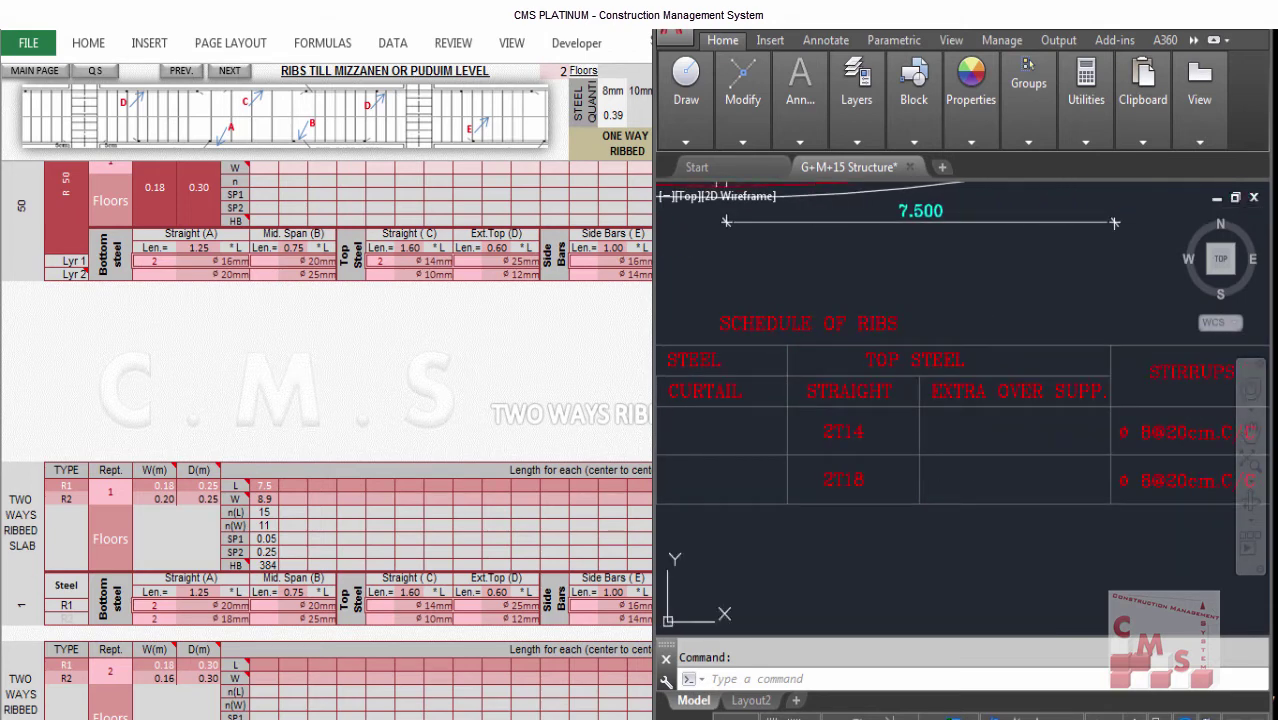
left_click_drag(950, 436, 785, 428)
left_click_drag(1023, 431, 1098, 414)
Pan to the stirrups column (Ø 8@20cm C/C), then return to the Excel workbook.
scroll(1141, 422, "down", 3)
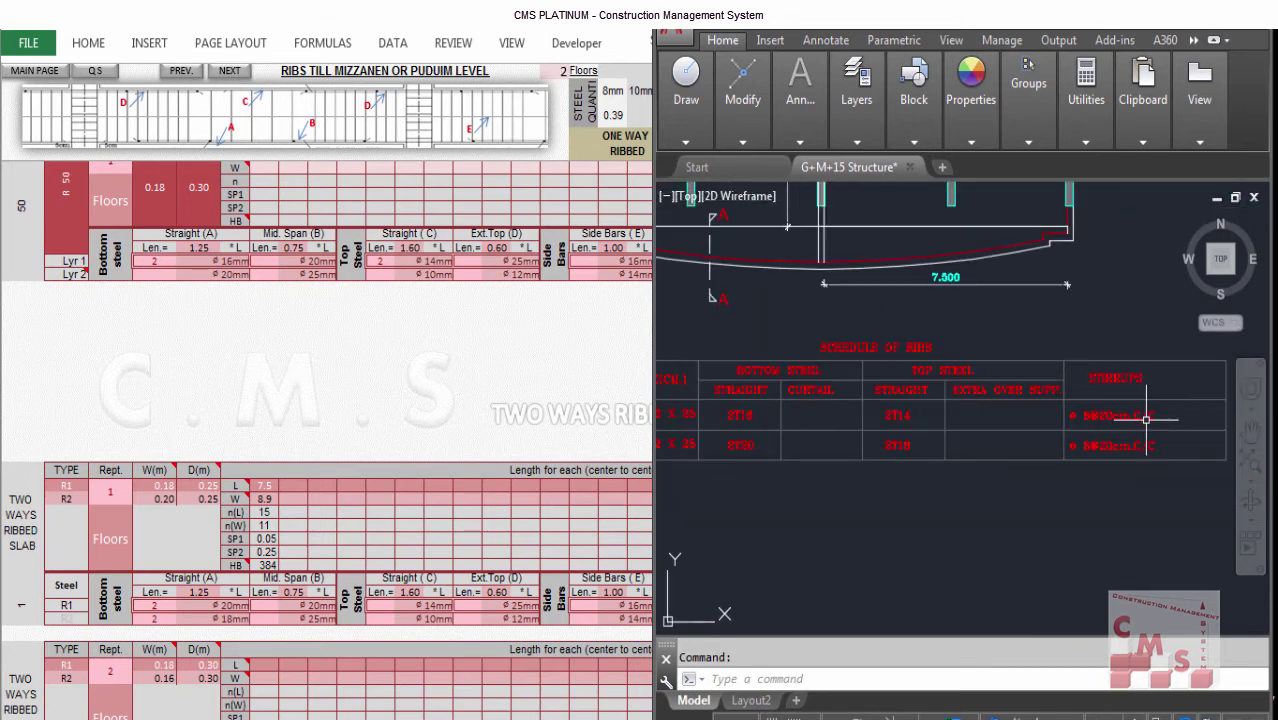
scroll(1141, 415, "up", 6)
scroll(1078, 348, "down", 4)
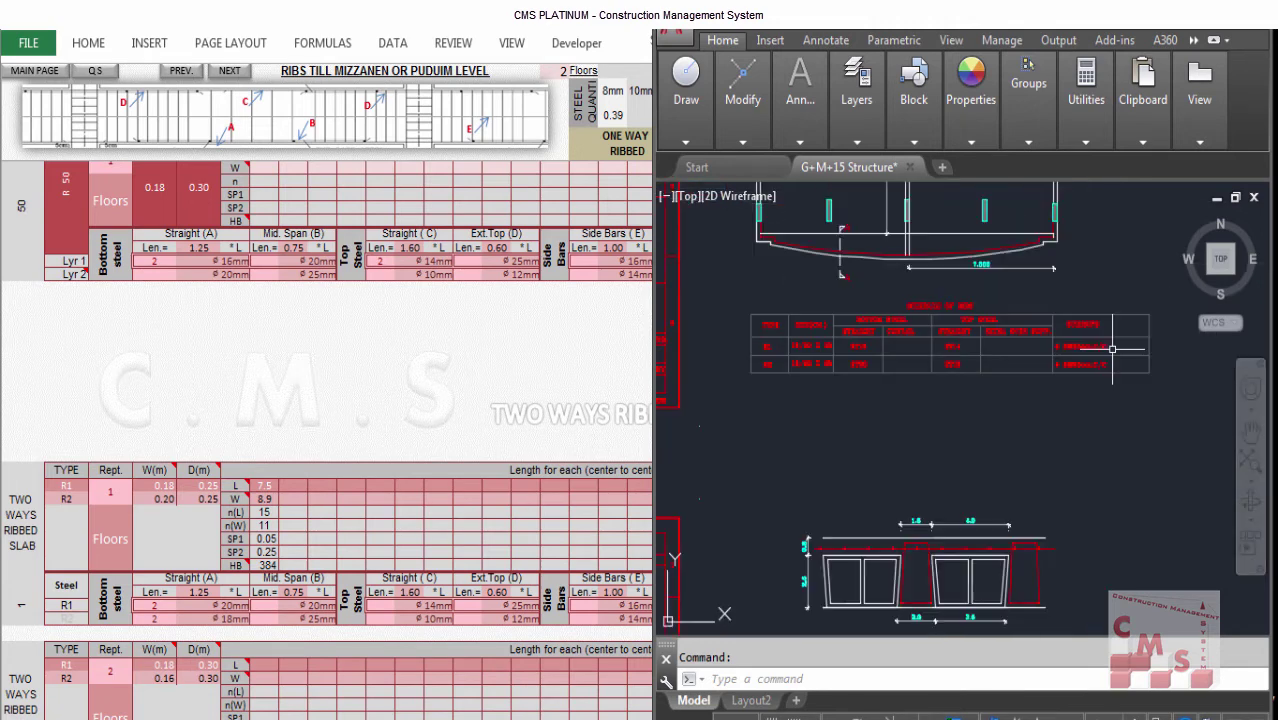
scroll(771, 370, "up", 5)
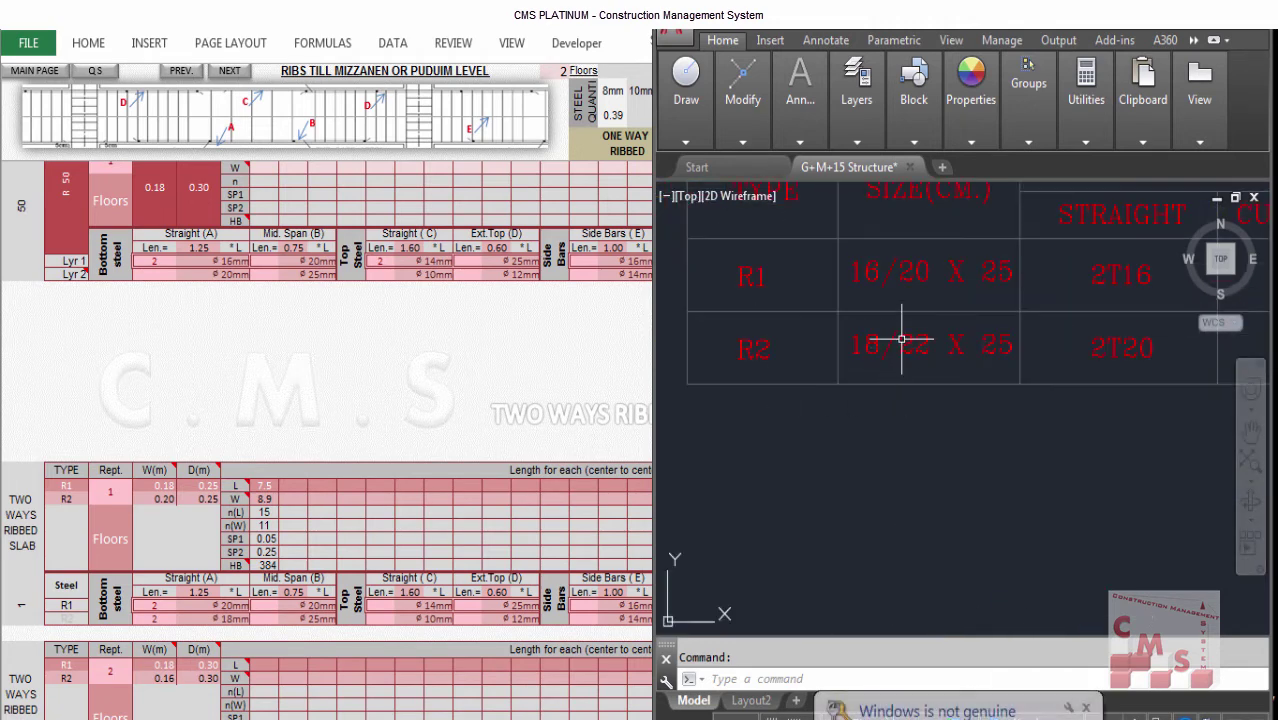
scroll(907, 337, "up", 2)
scroll(918, 352, "down", 2)
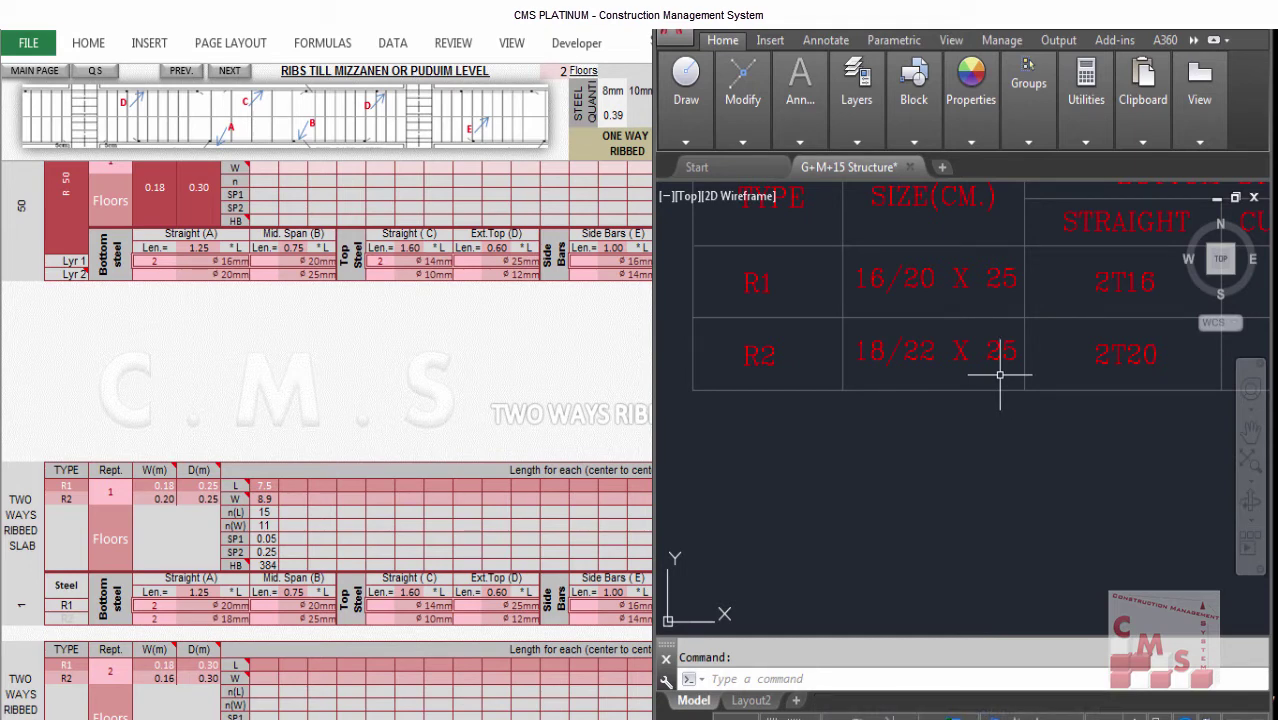
scroll(900, 365, "down", 3)
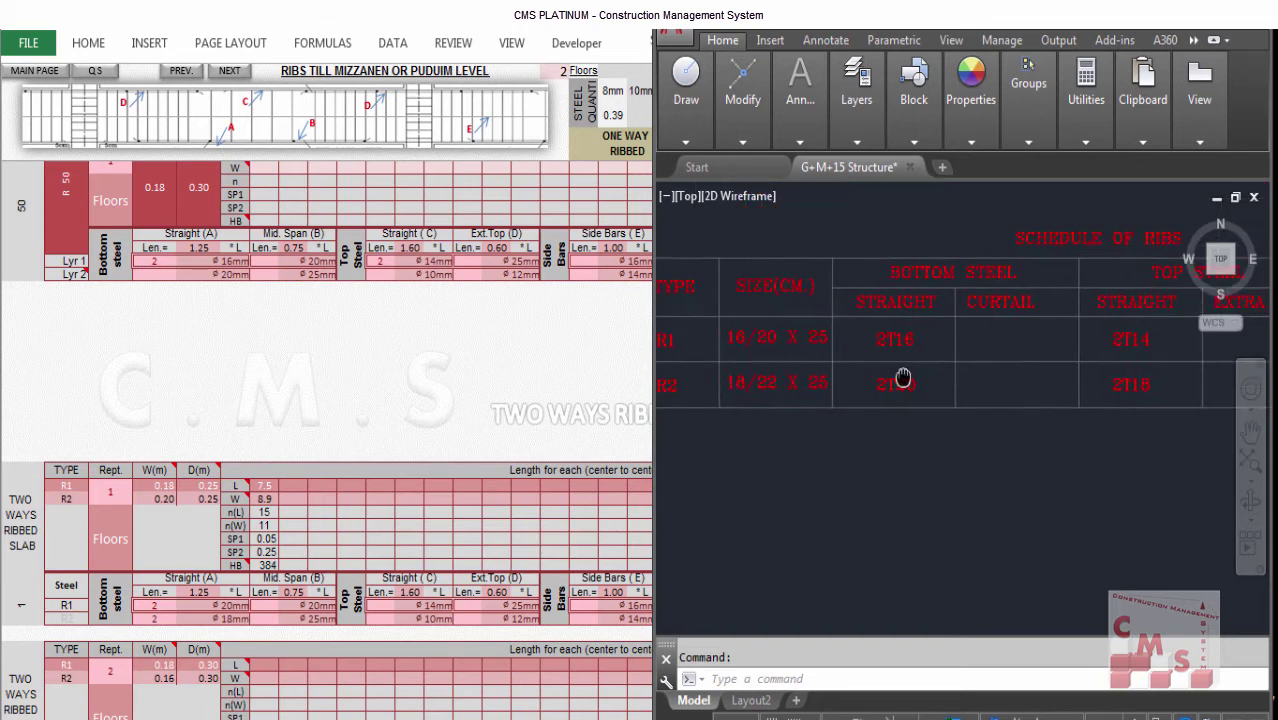
scroll(850, 385, "up", 1)
scroll(851, 401, "up", 2)
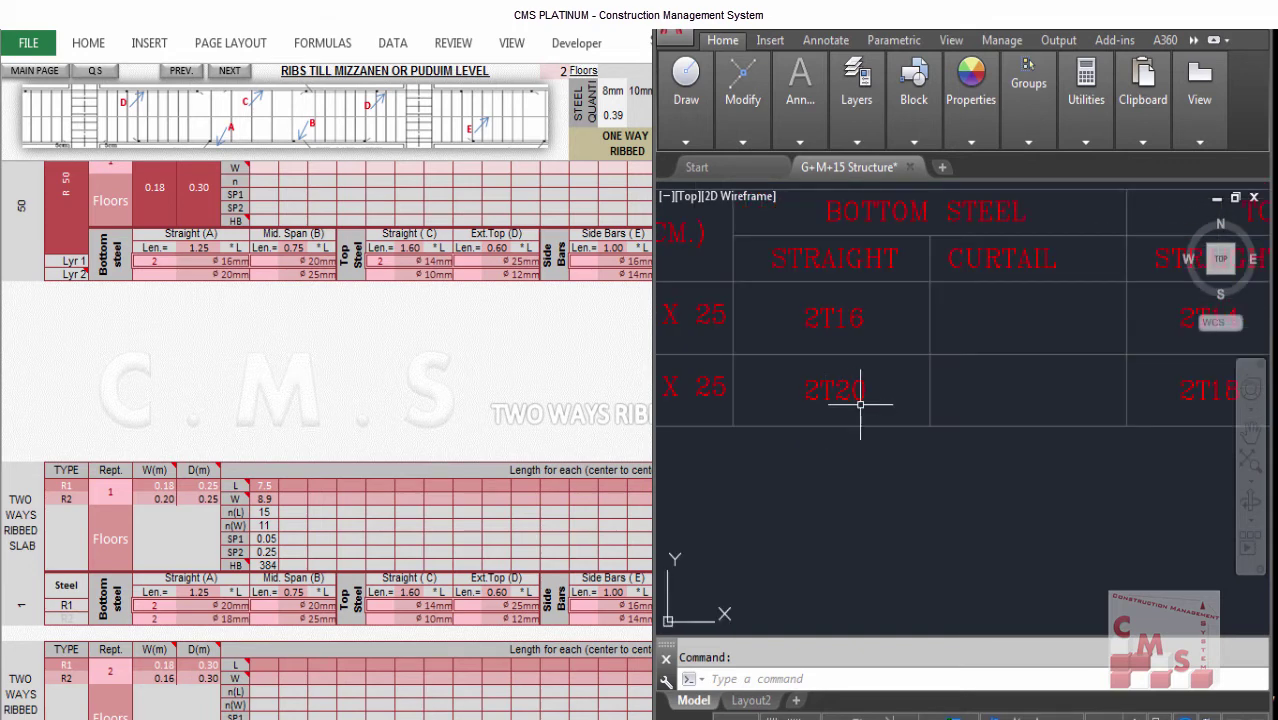
scroll(868, 413, "right", 5)
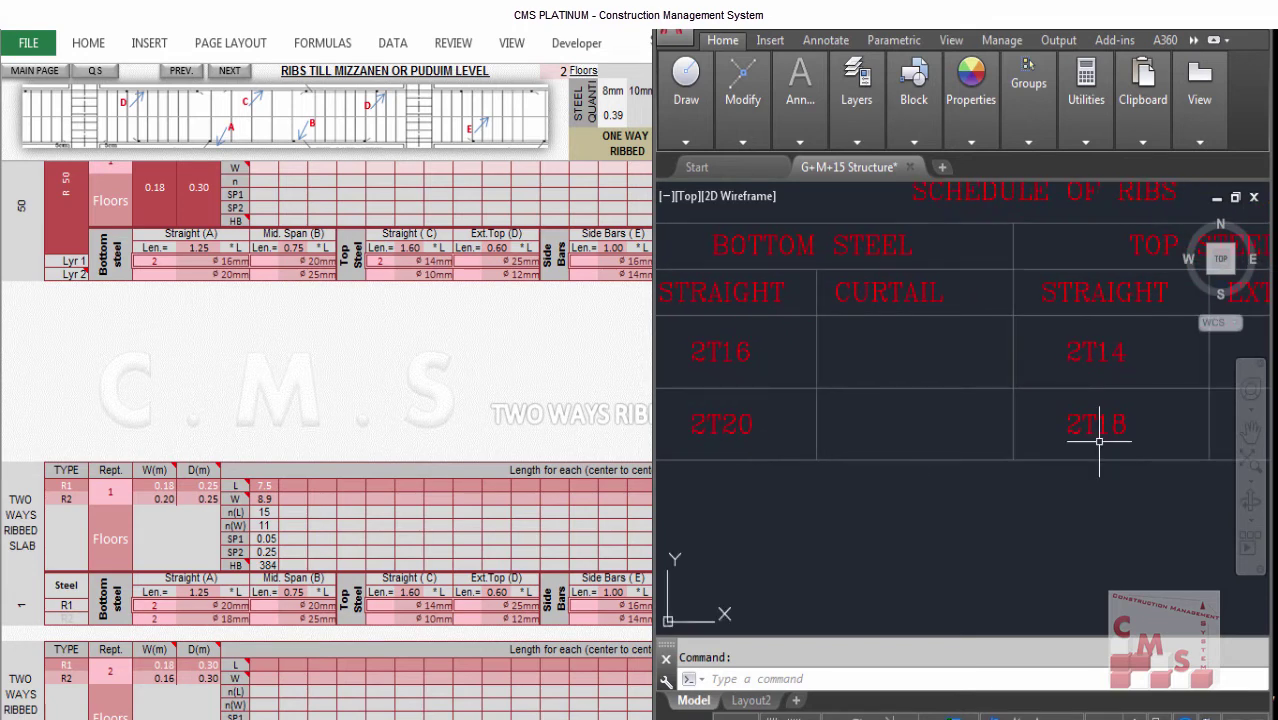
left_click_drag(1055, 440, 876, 451)
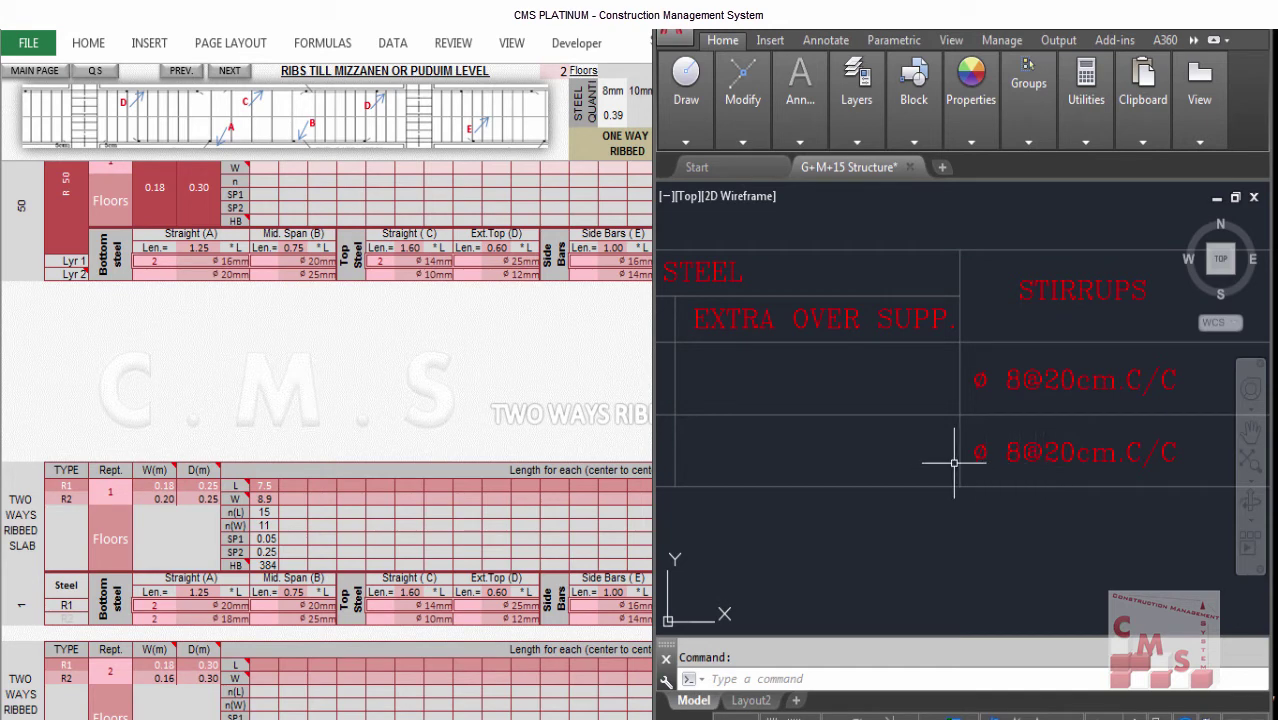
scroll(1076, 456, "down", 1)
scroll(1071, 445, "down", 2)
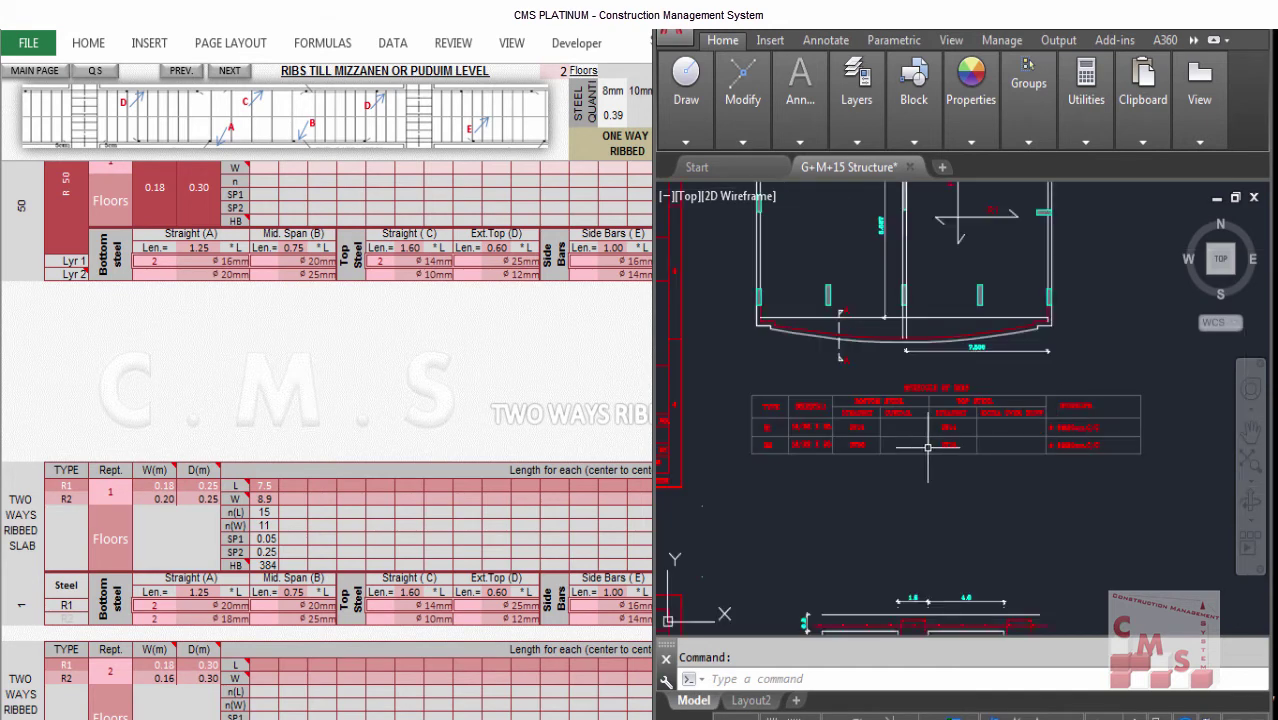
left_click(320, 395)
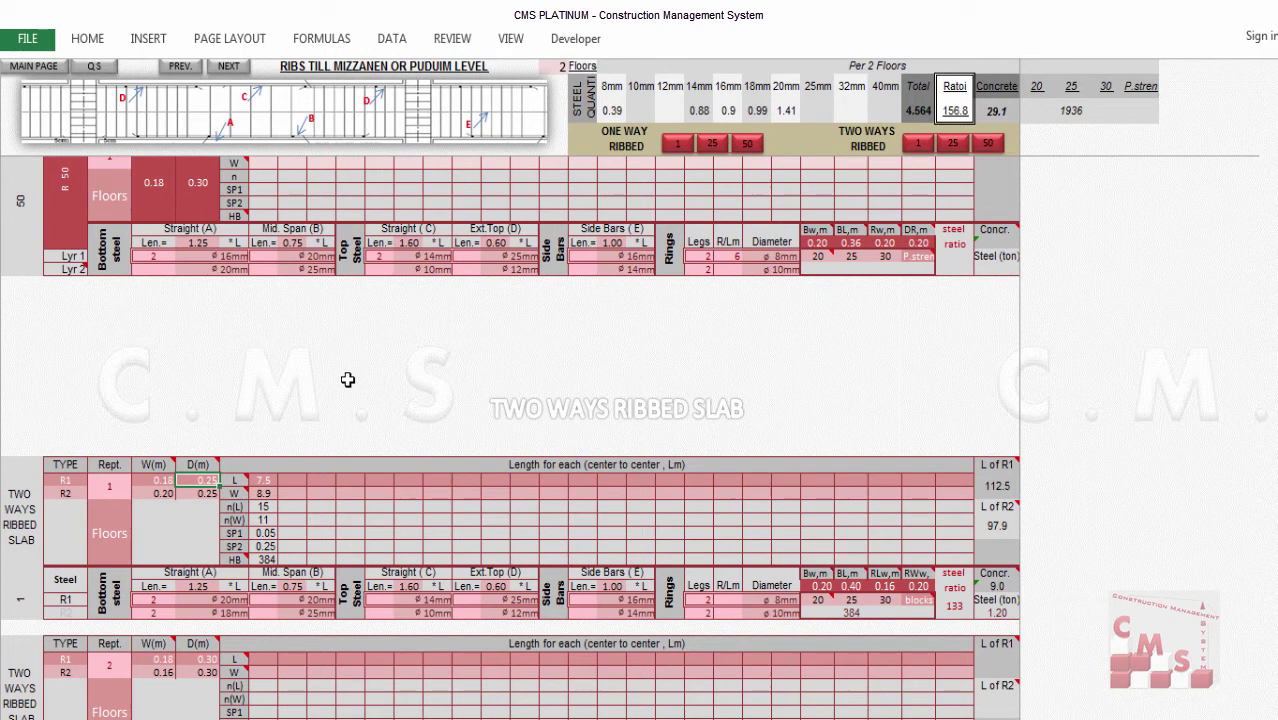
Set R1's rib depth D(m) to 0.30 and check the RLw value of 30.
type("0.3")
key("Return")
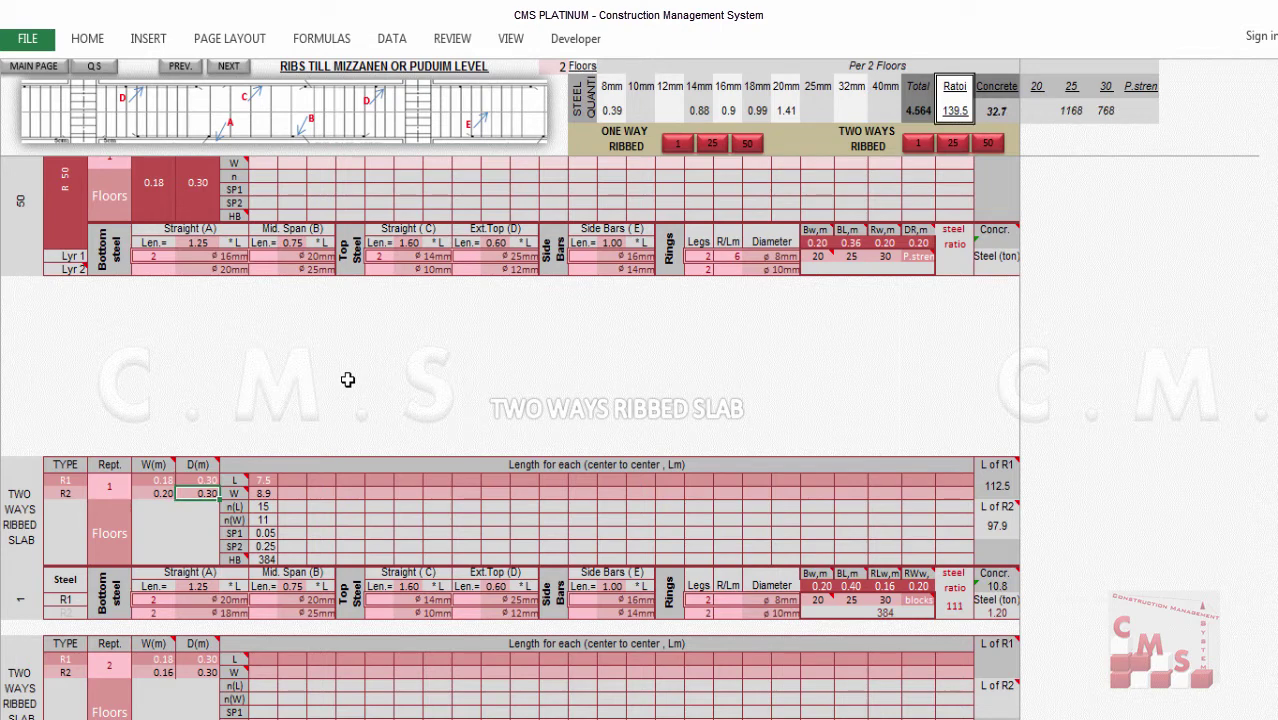
left_click(884, 613)
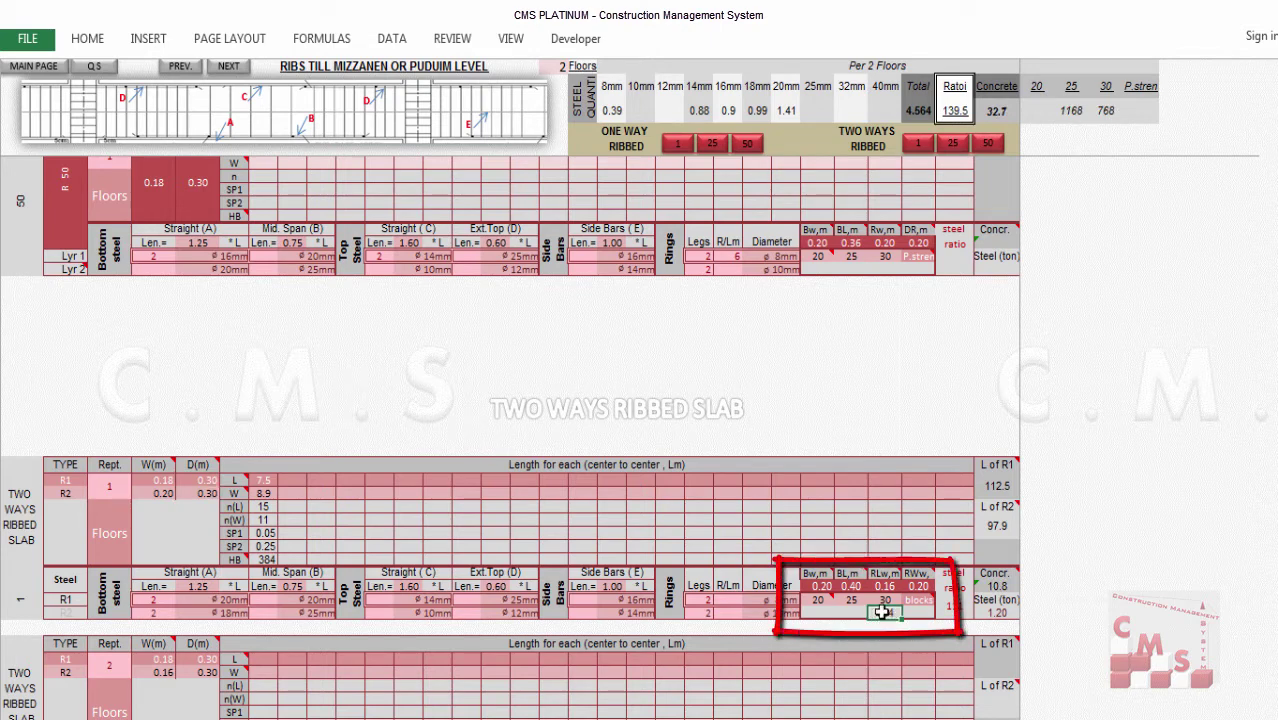
left_click(882, 600)
left_click(885, 613)
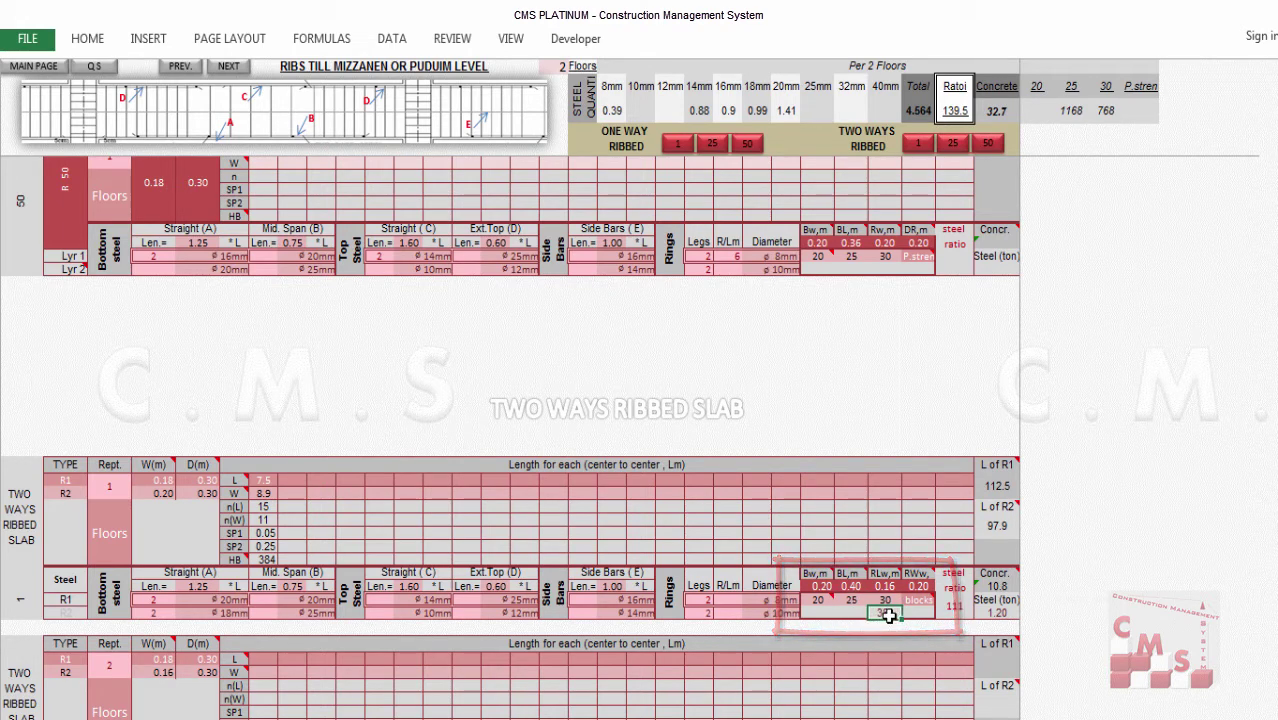
Try P.stren as the rib filler type, then set it back to blocks.
mouse_move(818, 577)
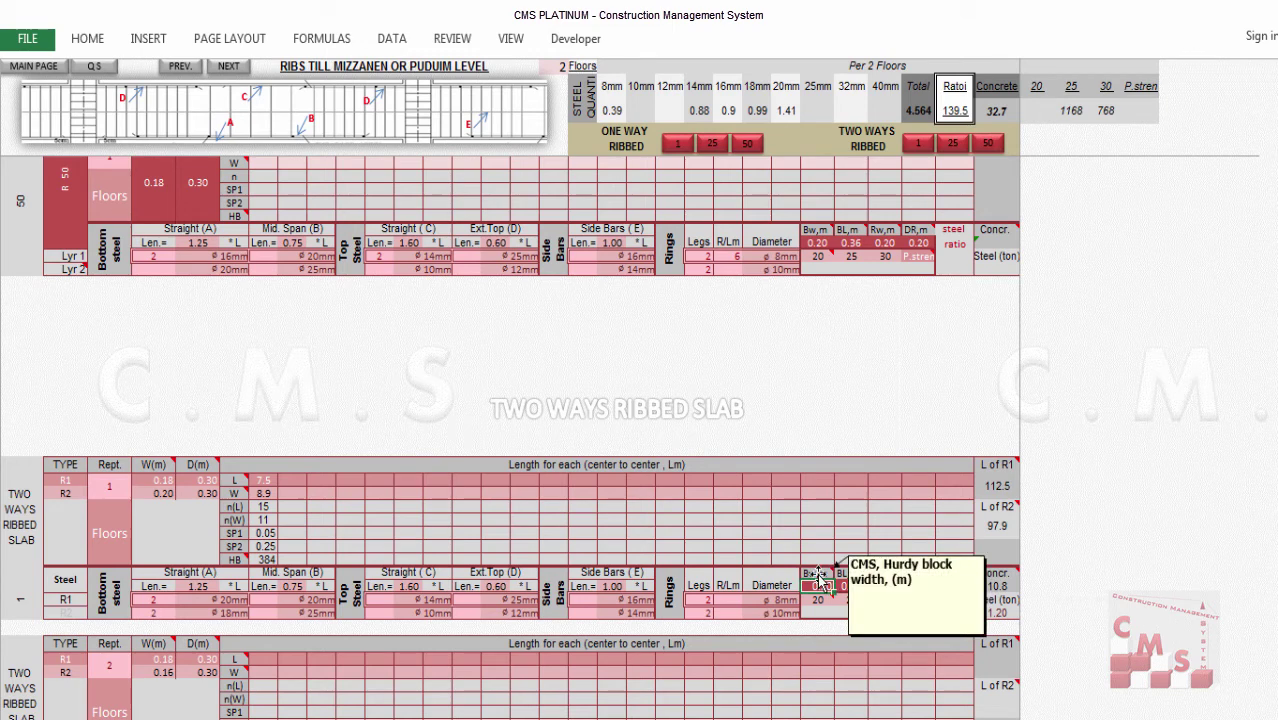
left_click(920, 601)
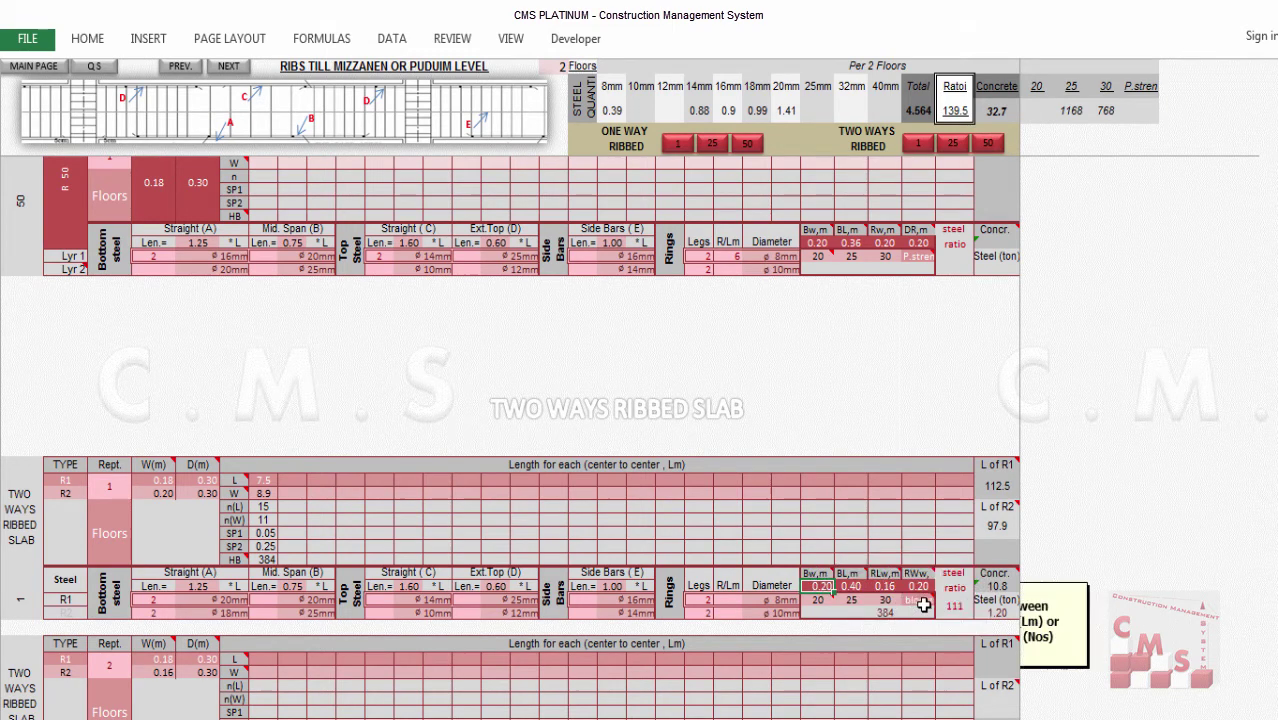
left_click(941, 600)
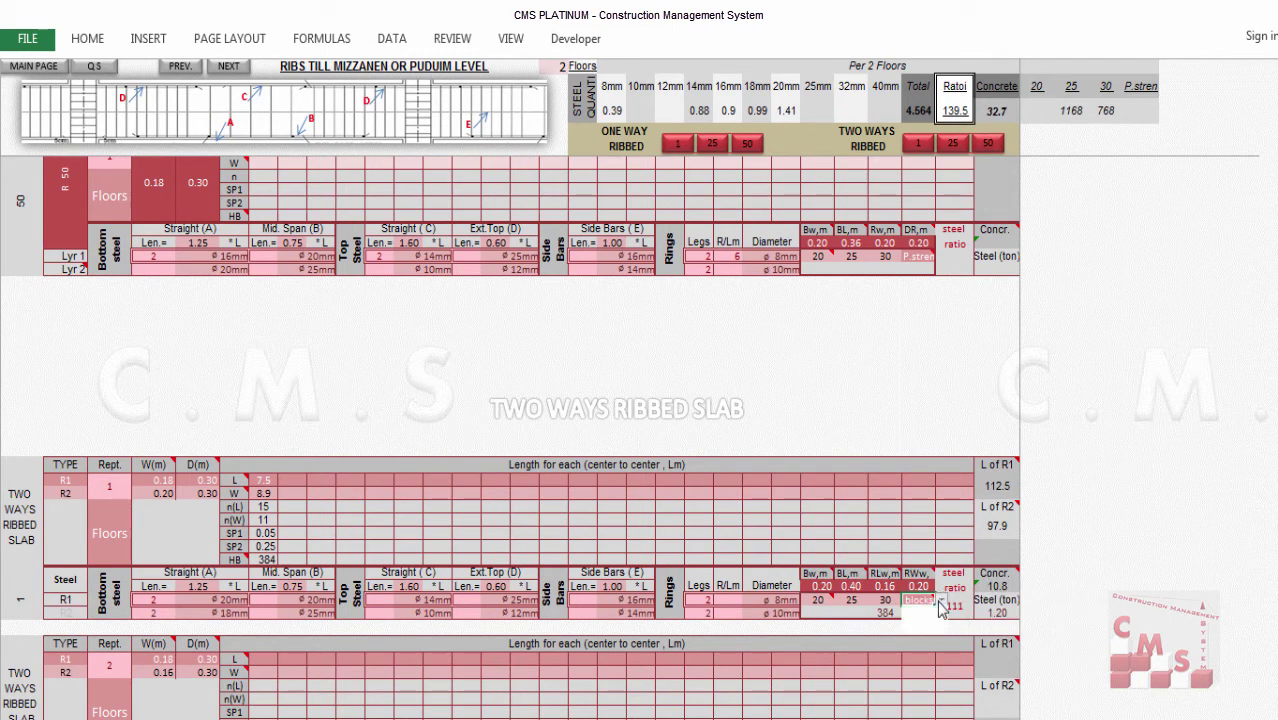
left_click(927, 614)
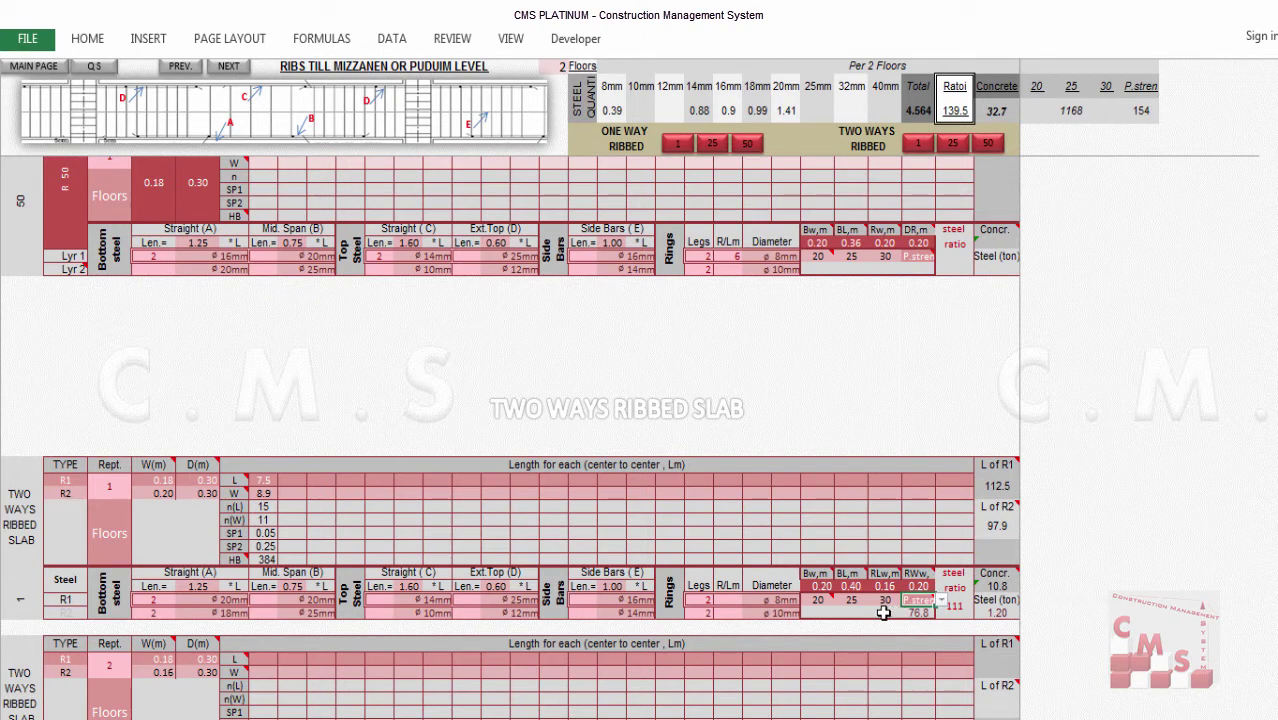
left_click(883, 613)
mouse_move(927, 602)
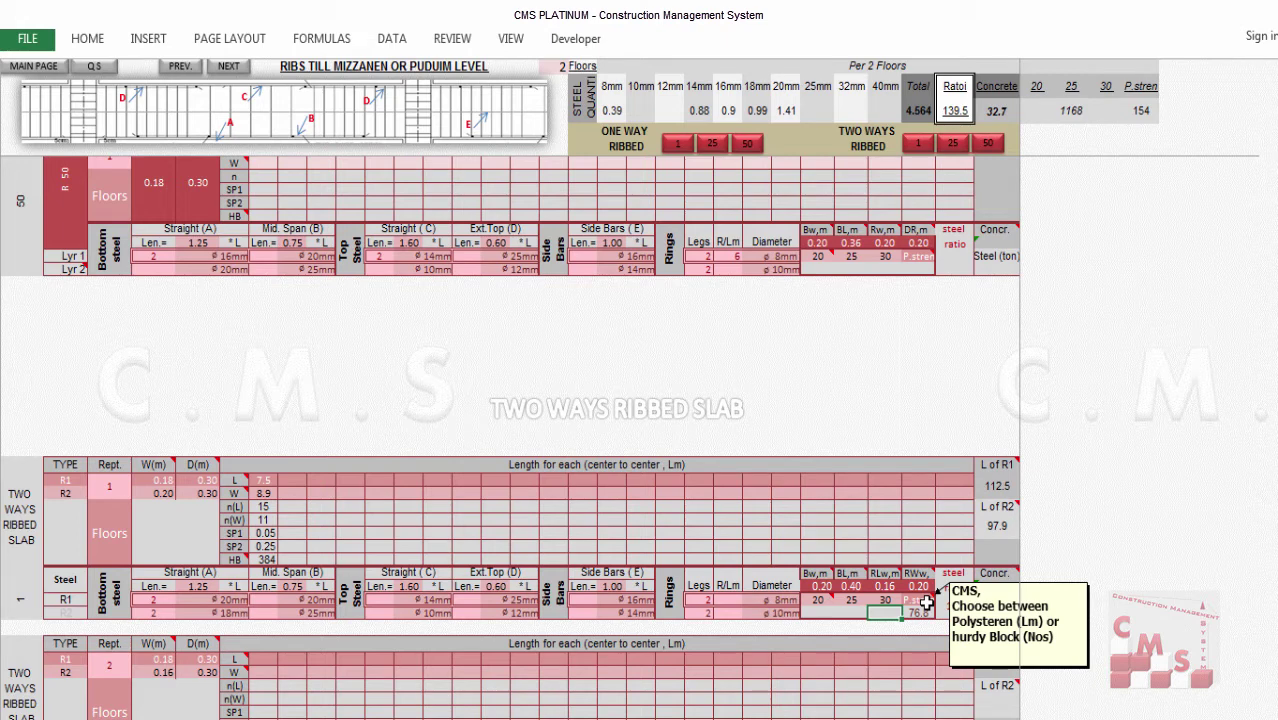
left_click(926, 600)
left_click(941, 600)
left_click(926, 632)
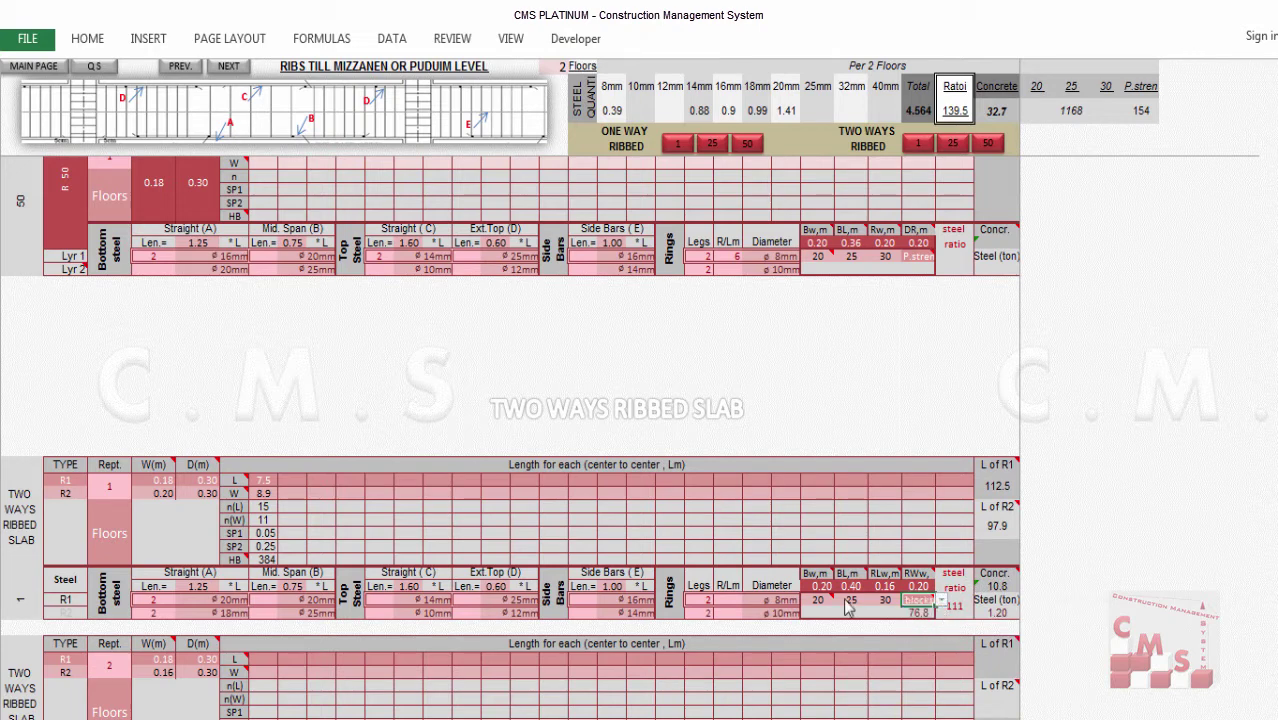
left_click(820, 586)
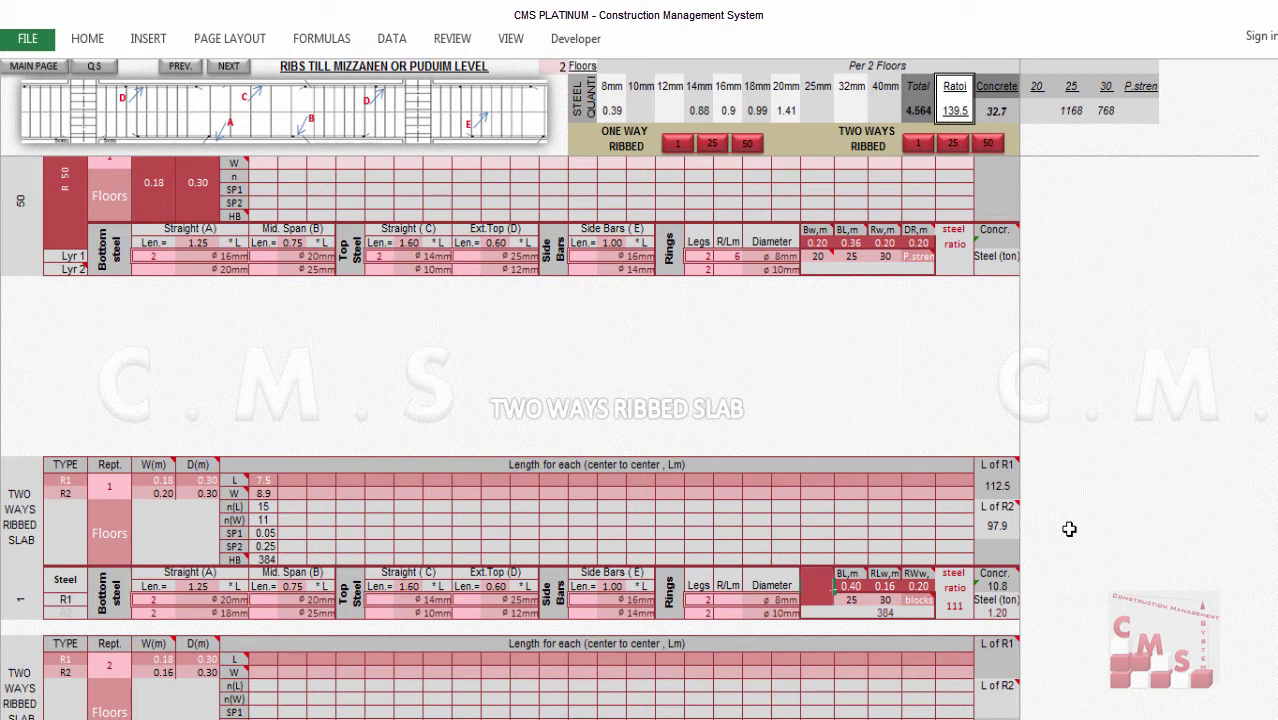
Set the hurdy block width Bw,m to 0.24 and check BL 0.40 and RWw 0.20.
type(".24")
key("Return")
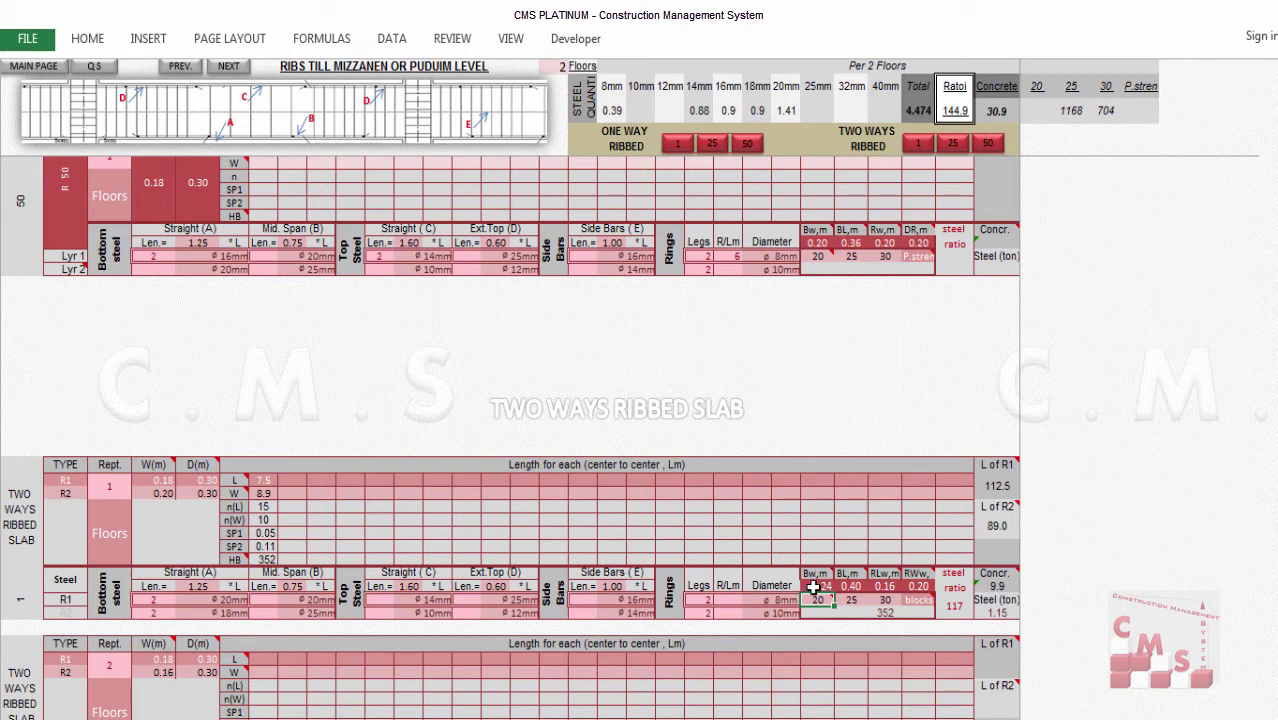
left_click(850, 587)
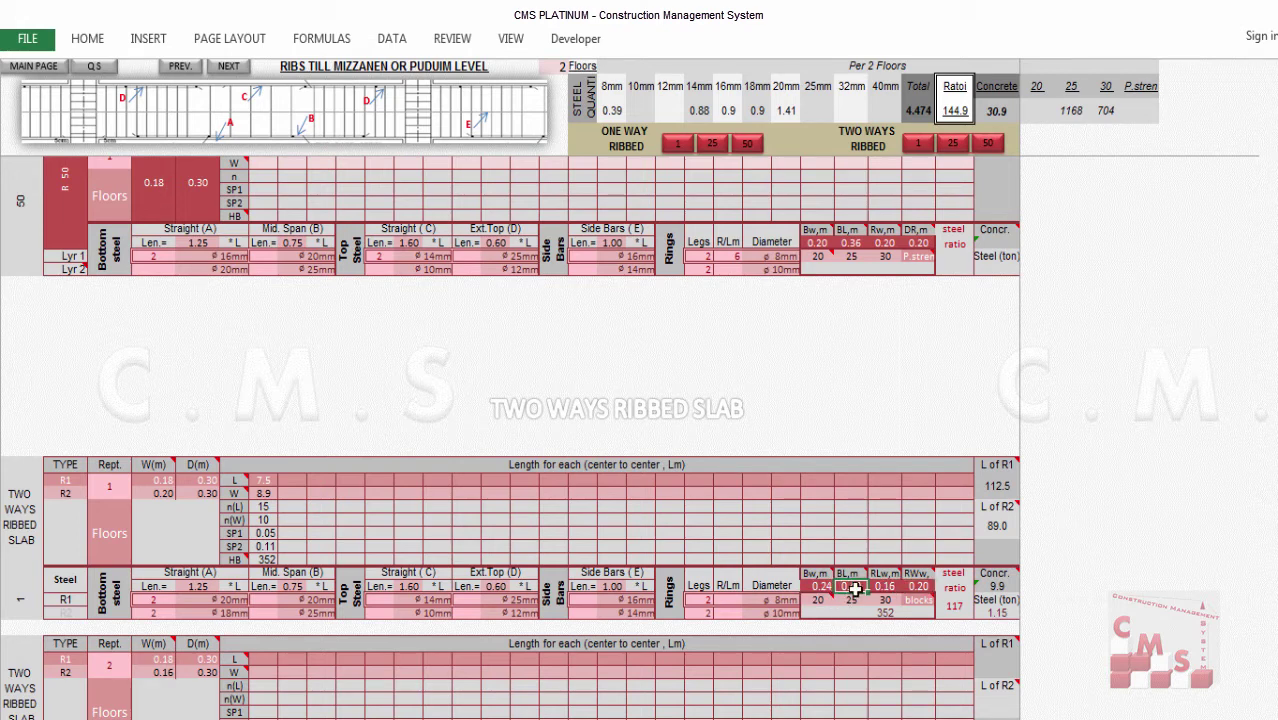
left_click(914, 587)
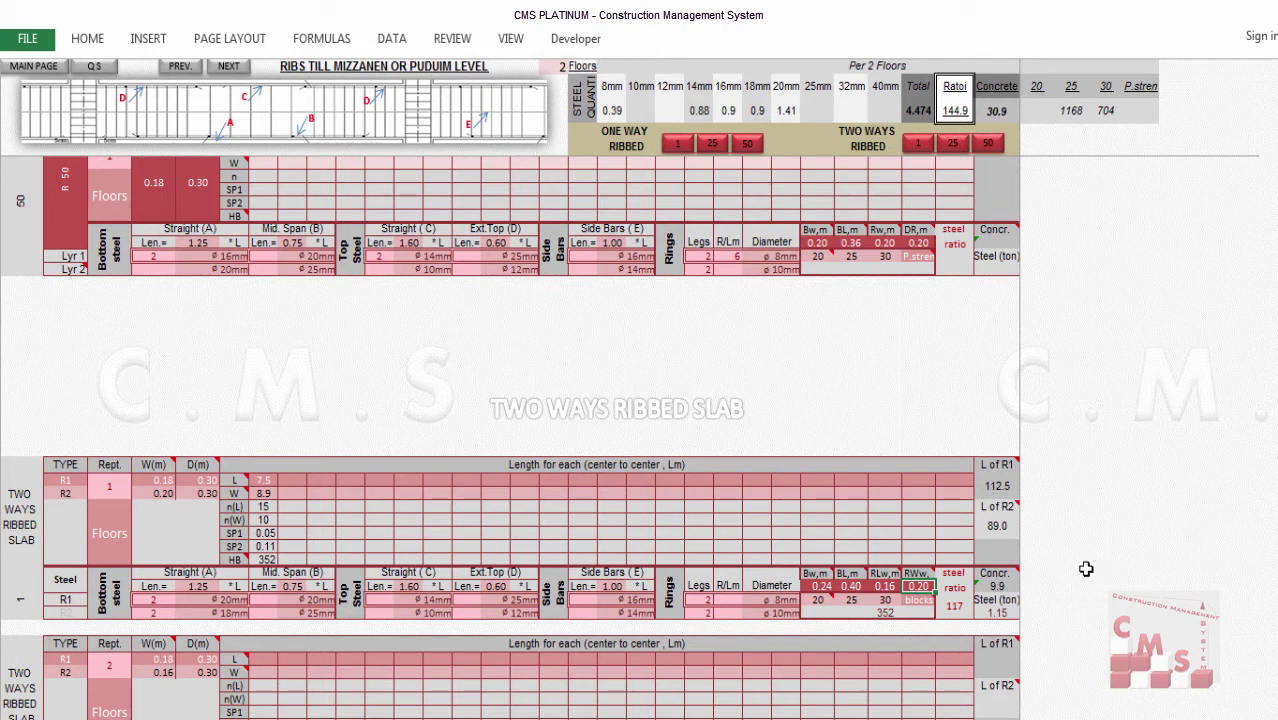
Review the totals row (concrete 30.9, 1168 and 704), then switch to AutoCAD.
left_click_drag(575, 97, 907, 98)
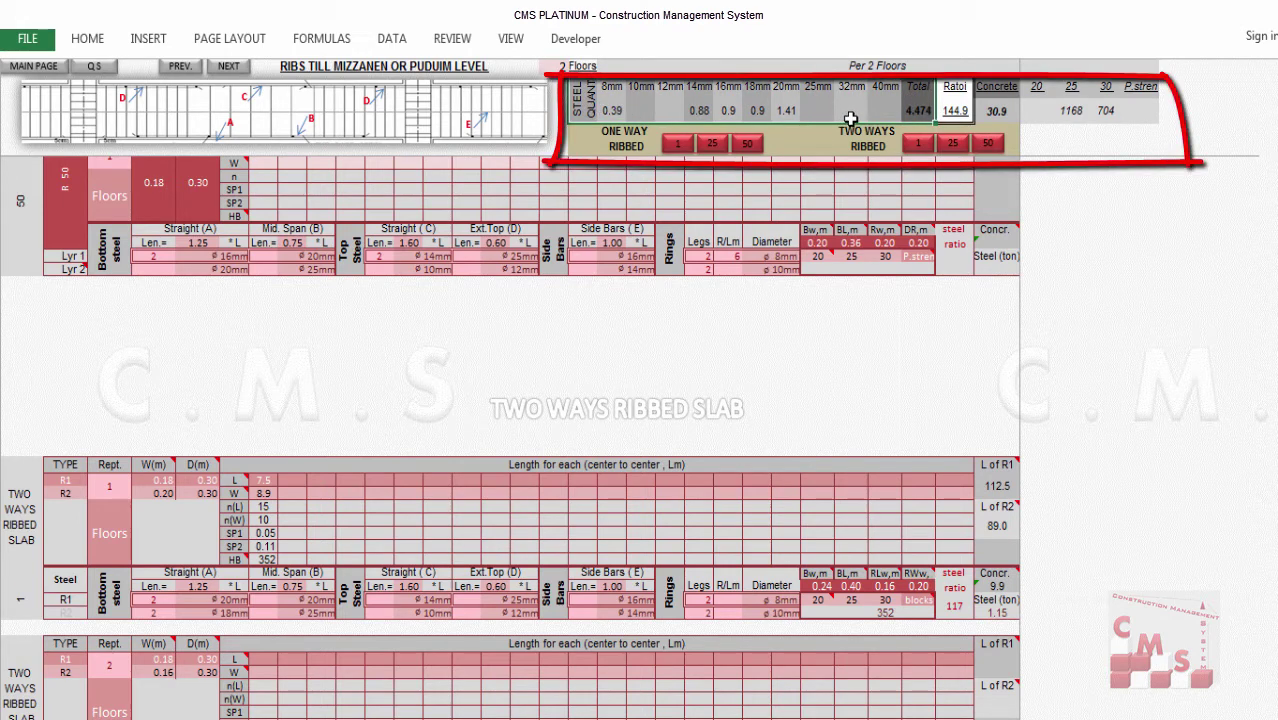
left_click(1008, 112)
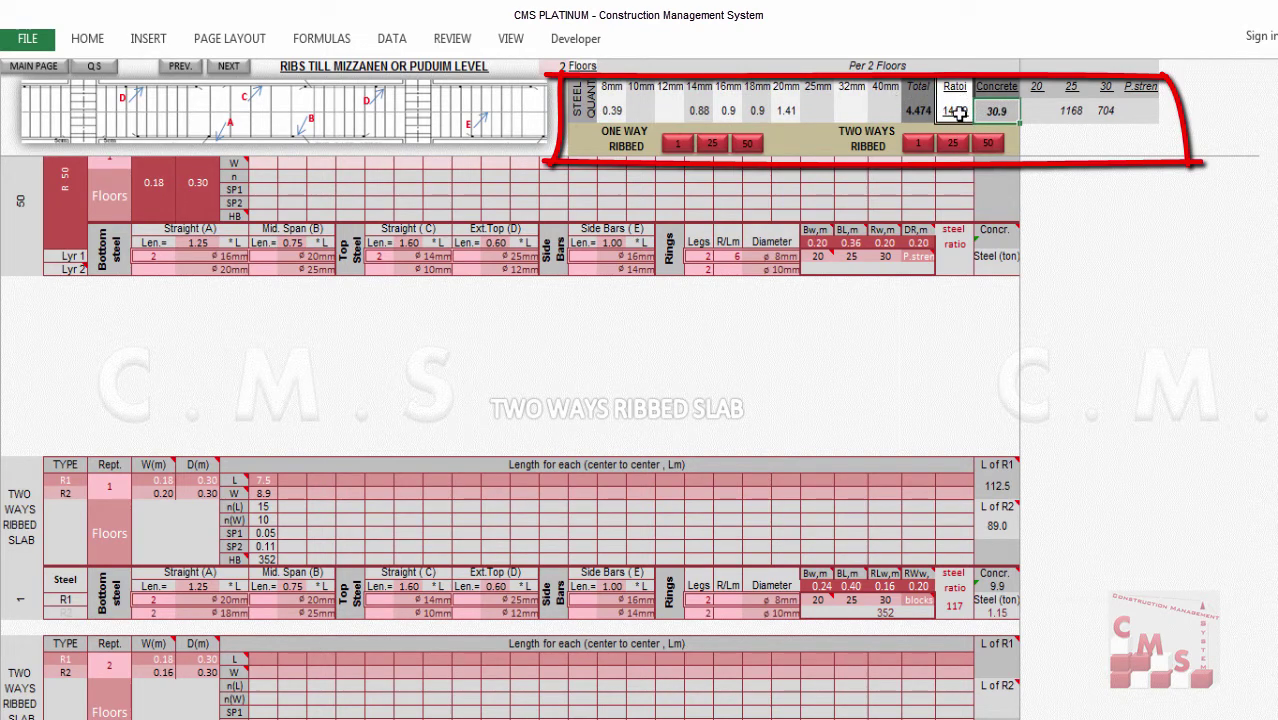
left_click(1072, 111)
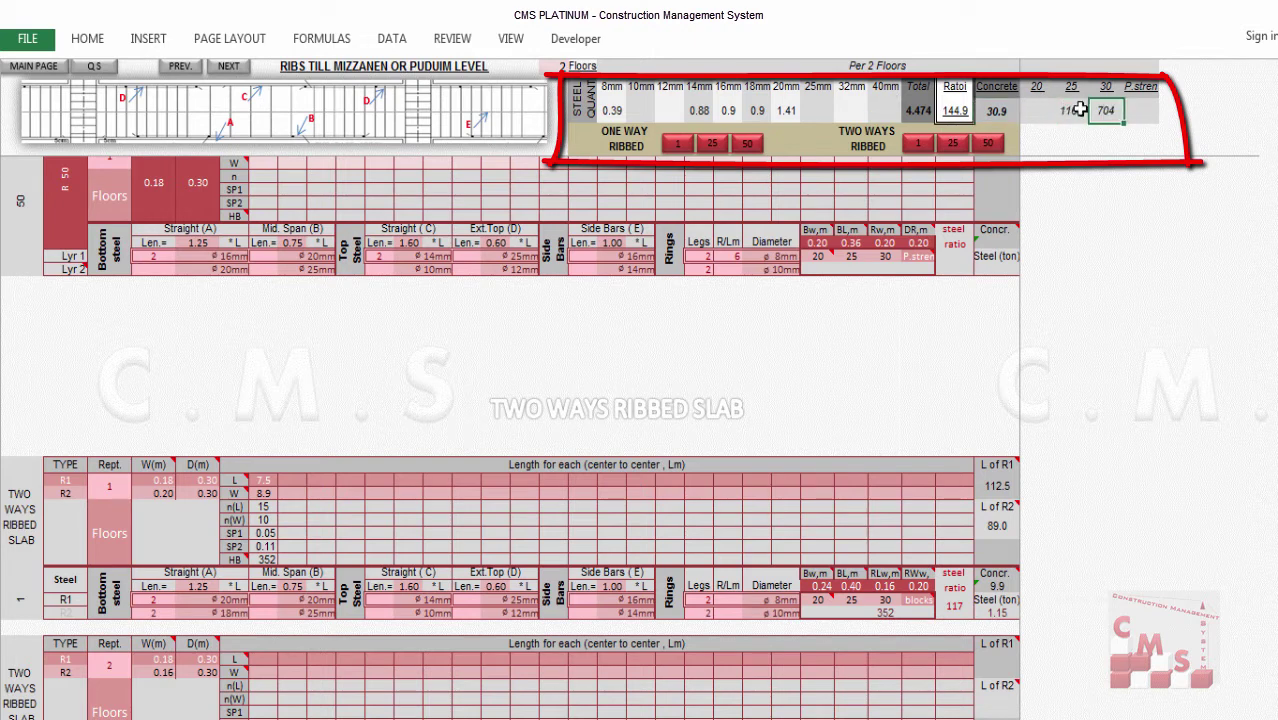
left_click(1104, 110)
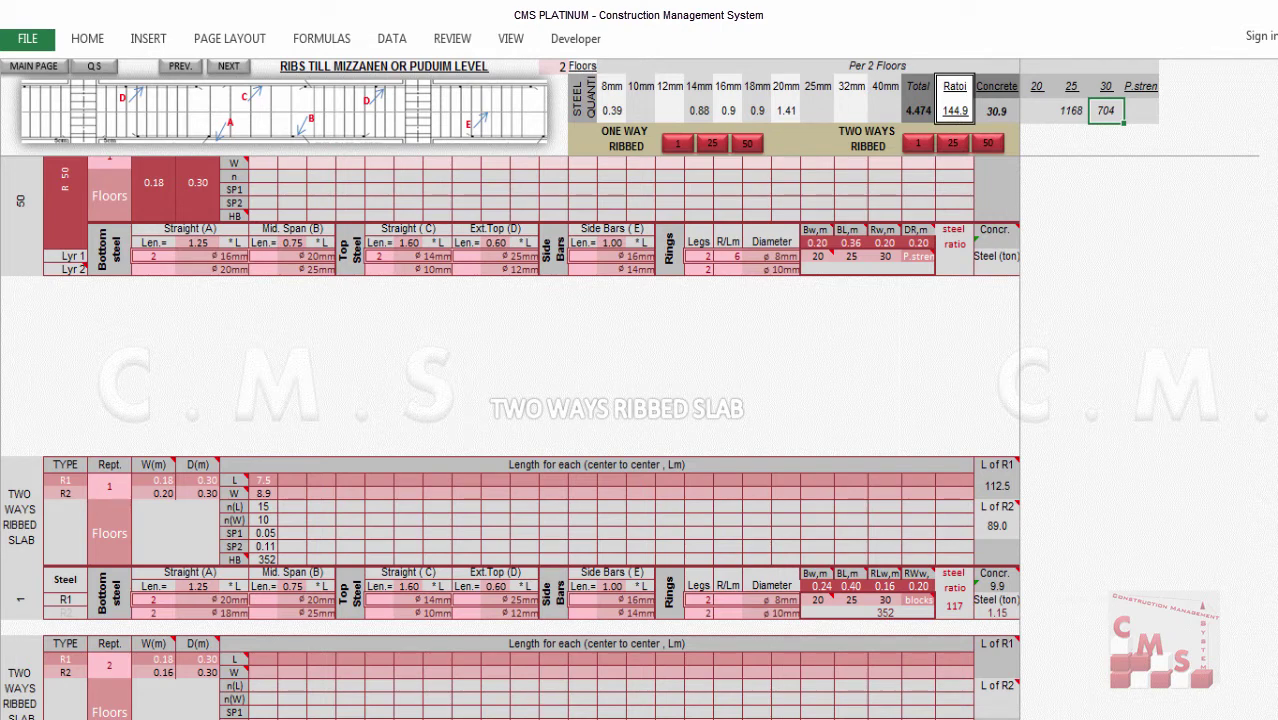
key("alt+Tab")
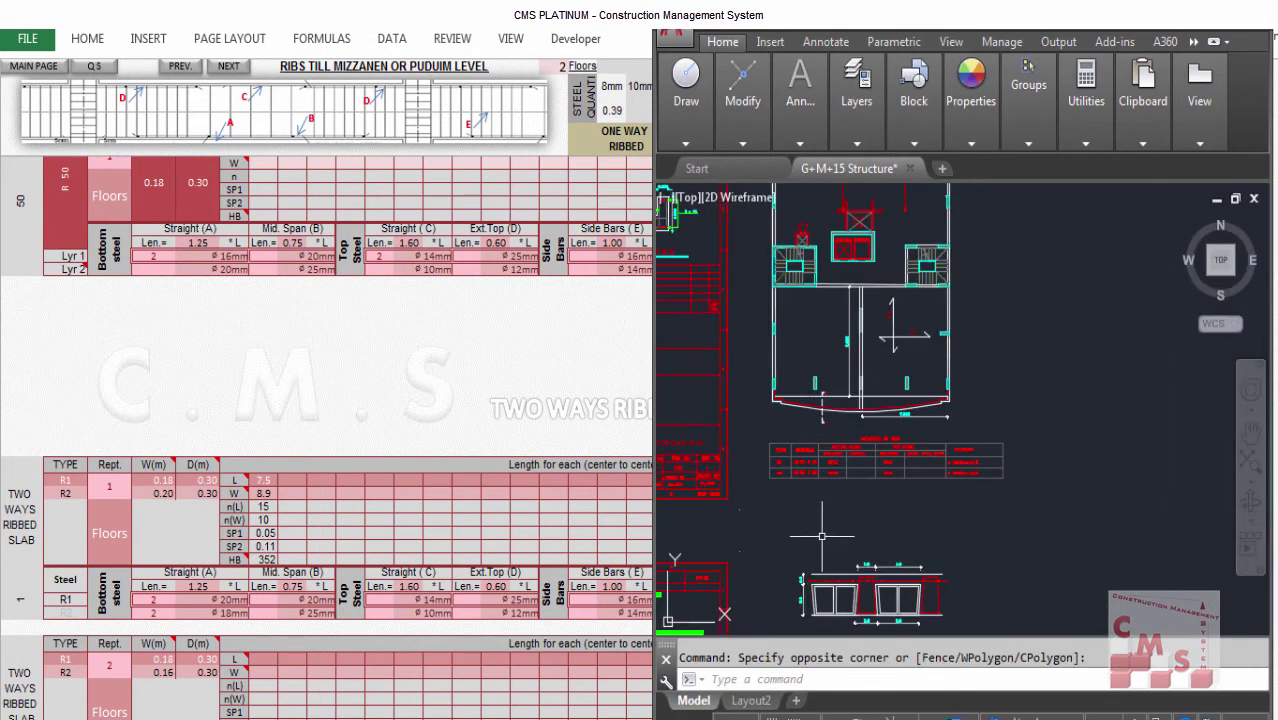
Inspect the rib section in AutoCAD, then return to the workbook's Quantities Surveying main page.
scroll(822, 536, "up", 4)
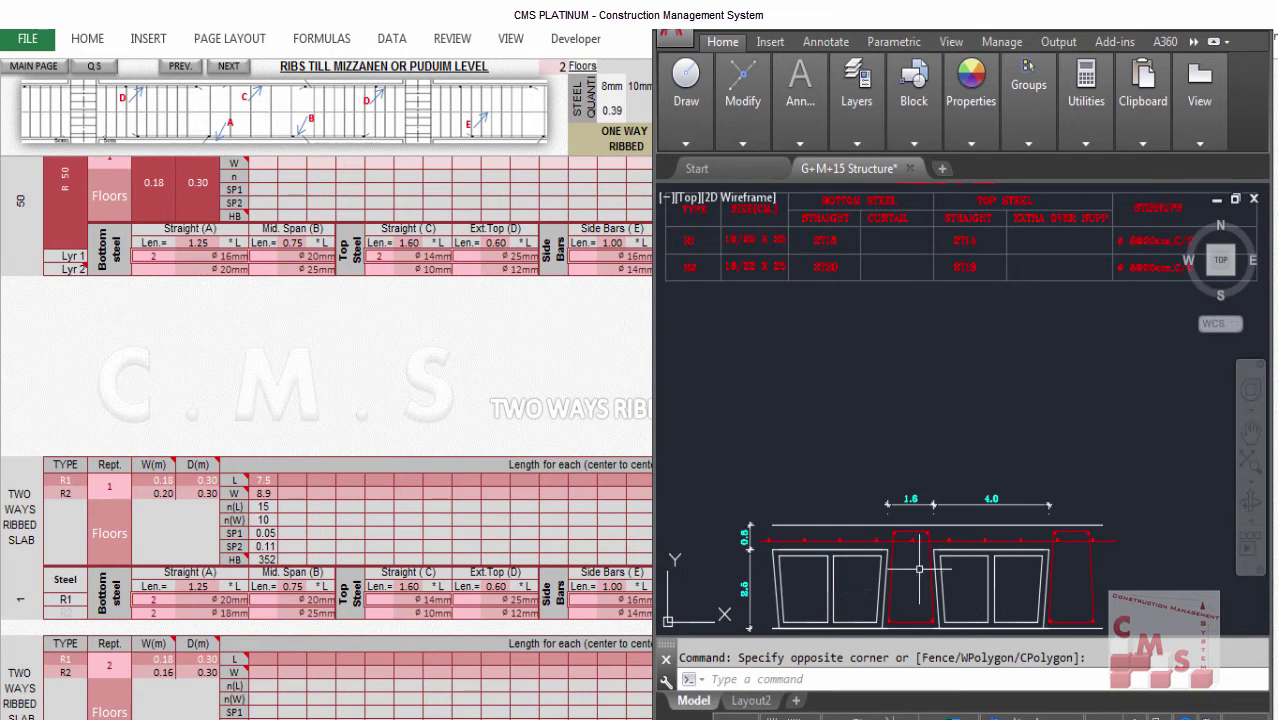
left_click_drag(918, 568, 965, 554)
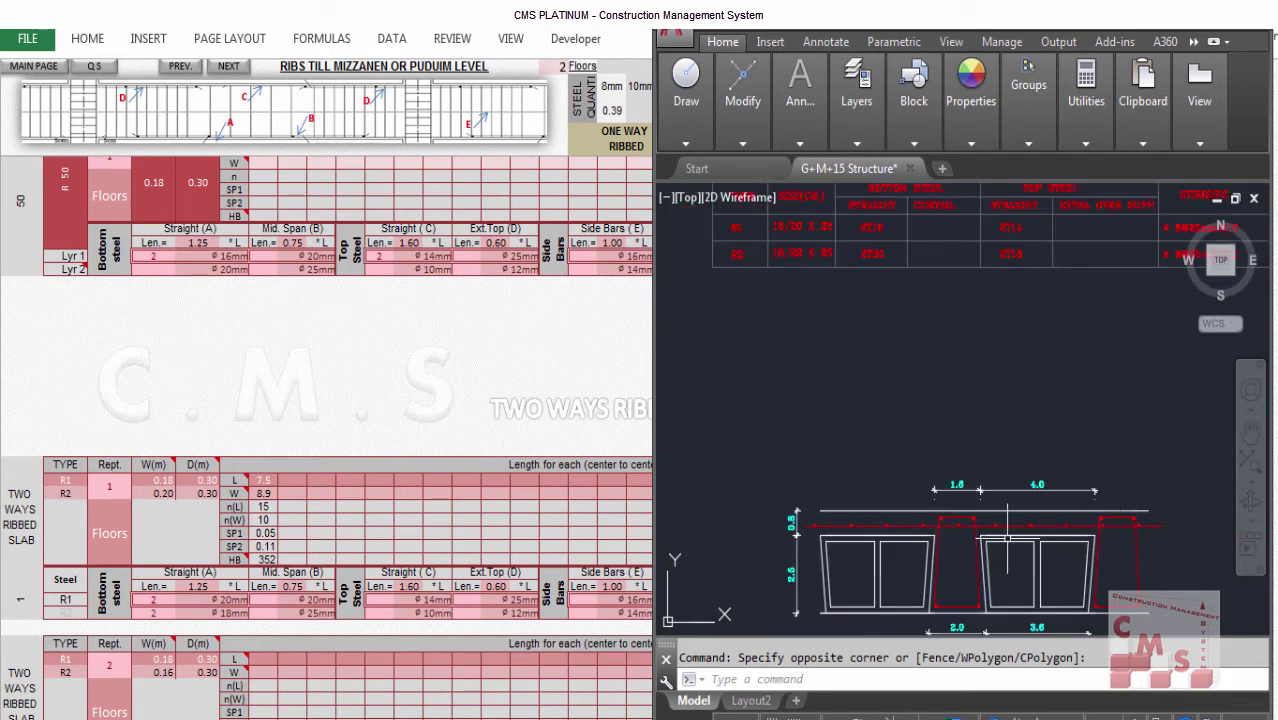
scroll(826, 530, "up", 3)
scroll(712, 498, "down", 3)
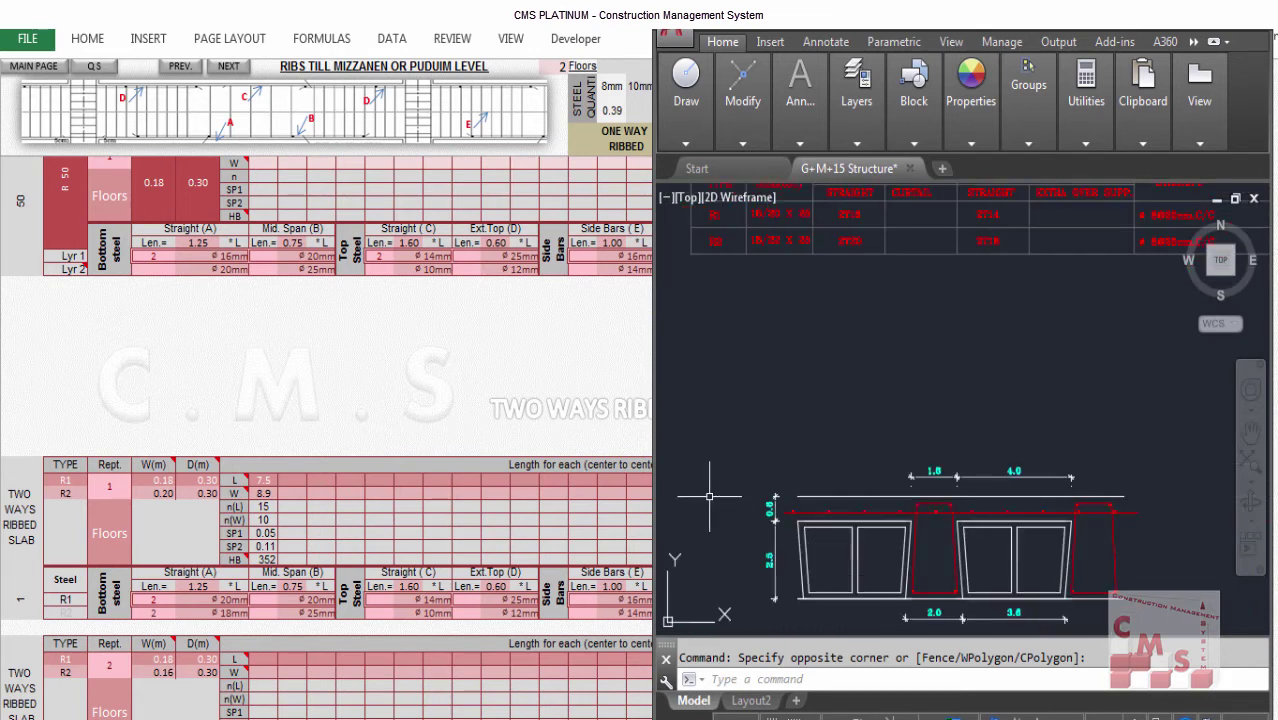
scroll(852, 514, "up", 2)
scroll(850, 438, "down", 2)
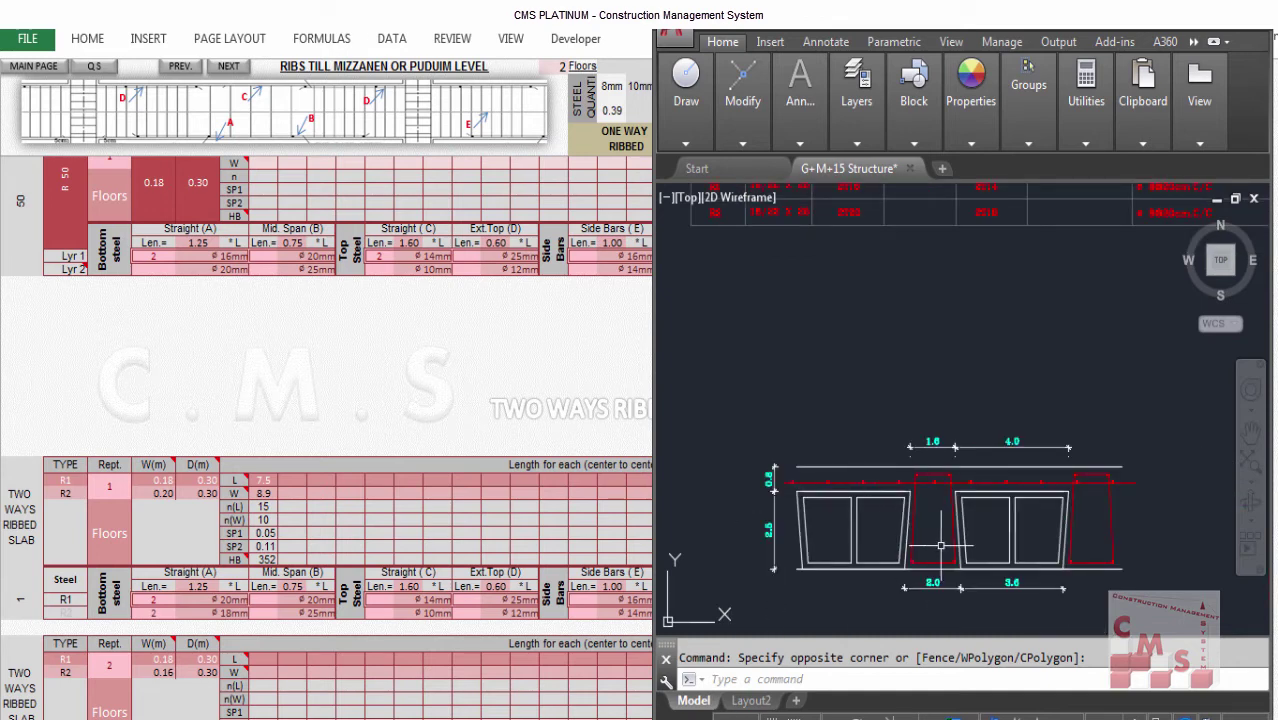
left_click(800, 525)
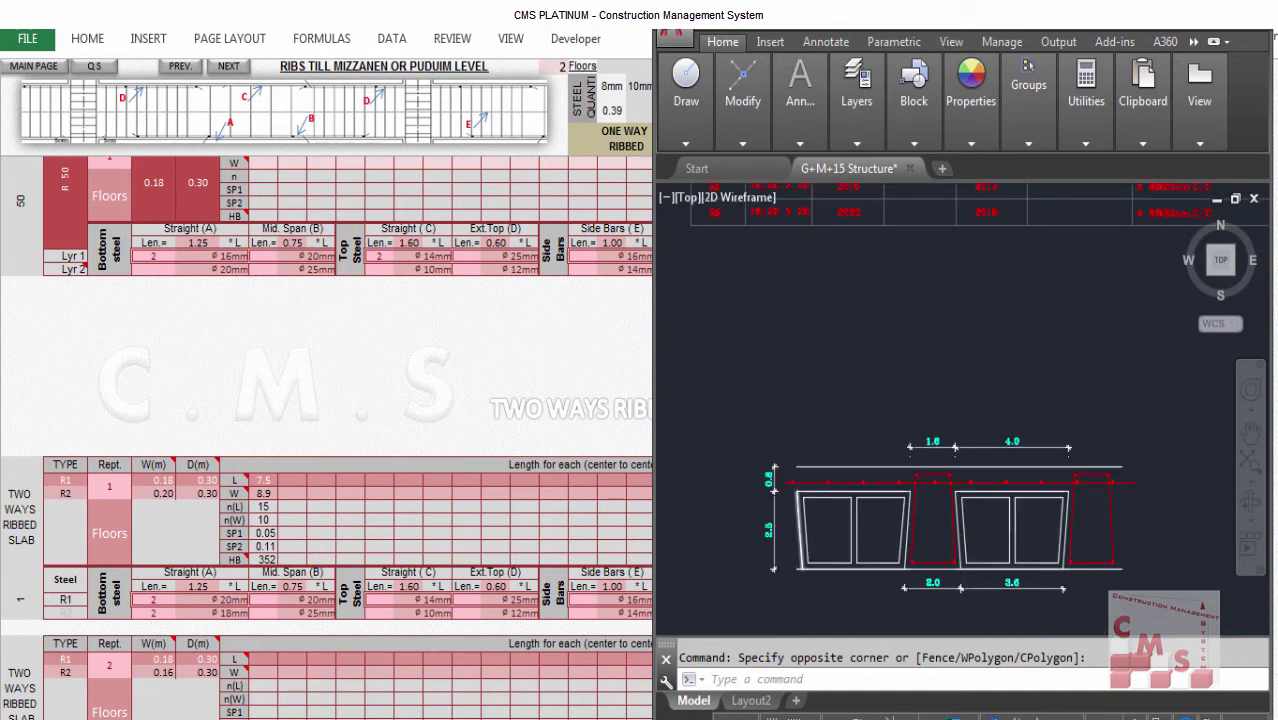
scroll(790, 520, "up", 2)
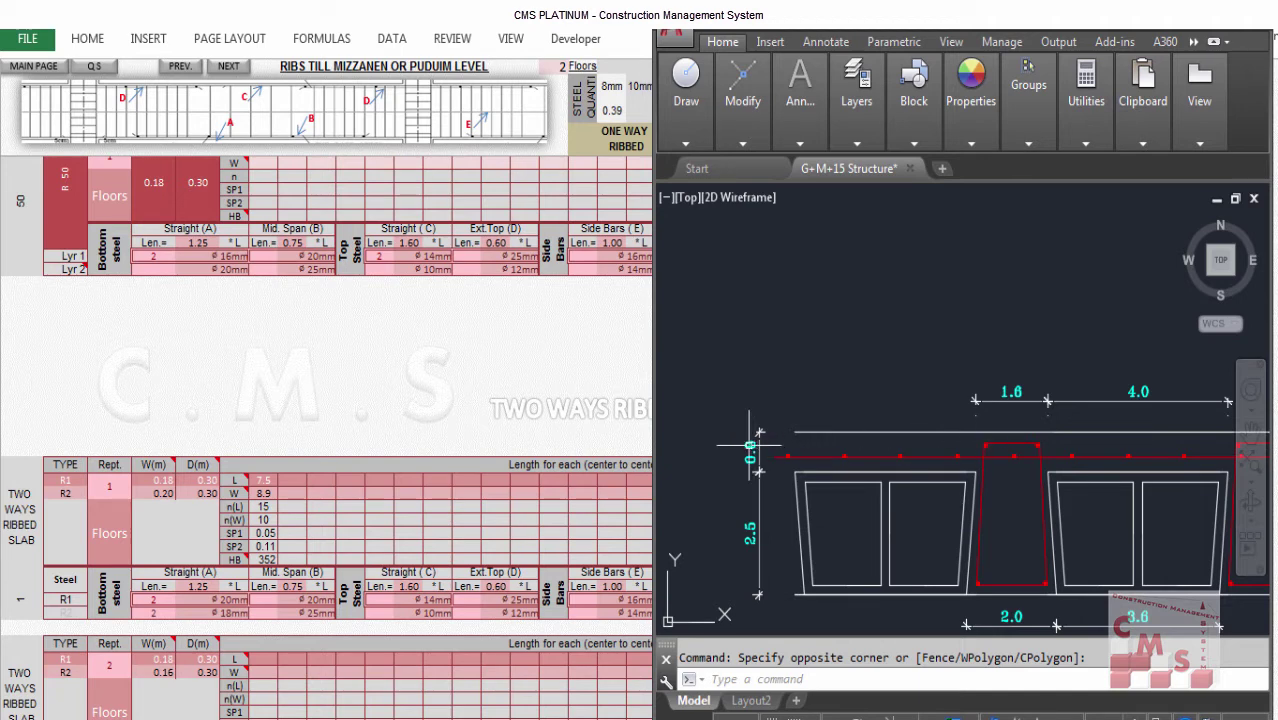
scroll(700, 445, "up", 1)
scroll(685, 444, "down", 1)
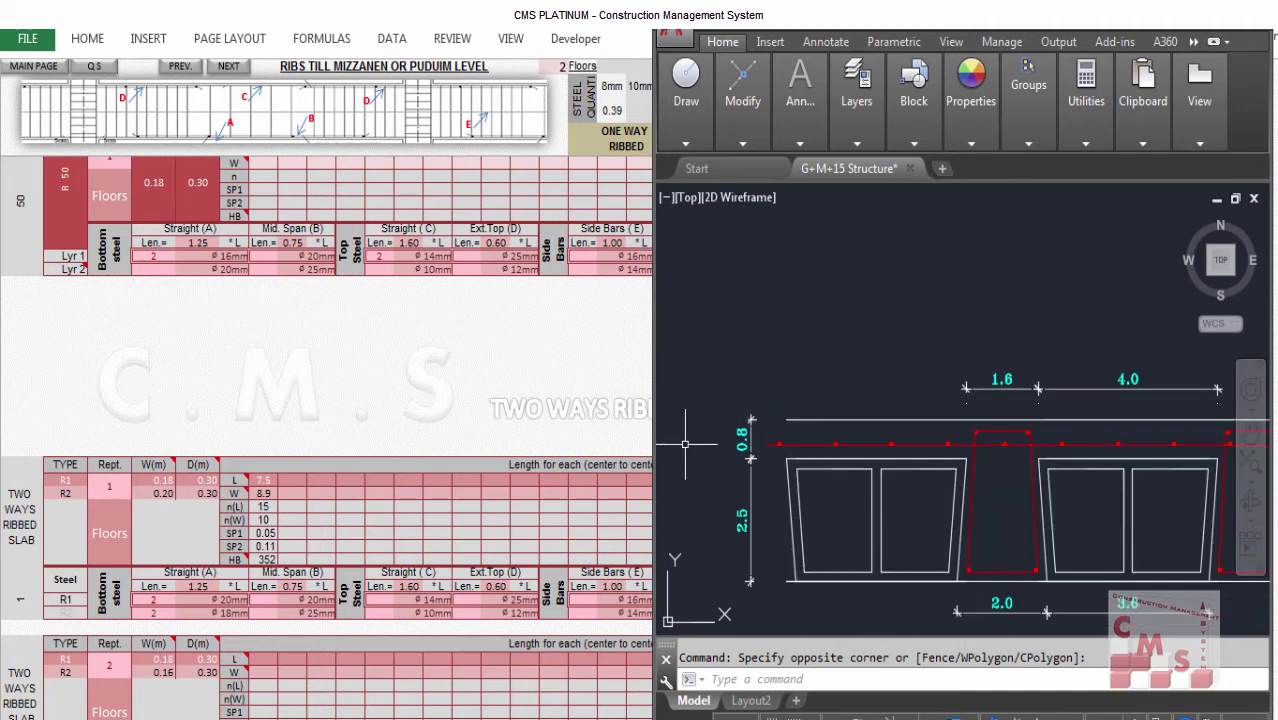
scroll(765, 448, "up", 1)
scroll(720, 422, "down", 1)
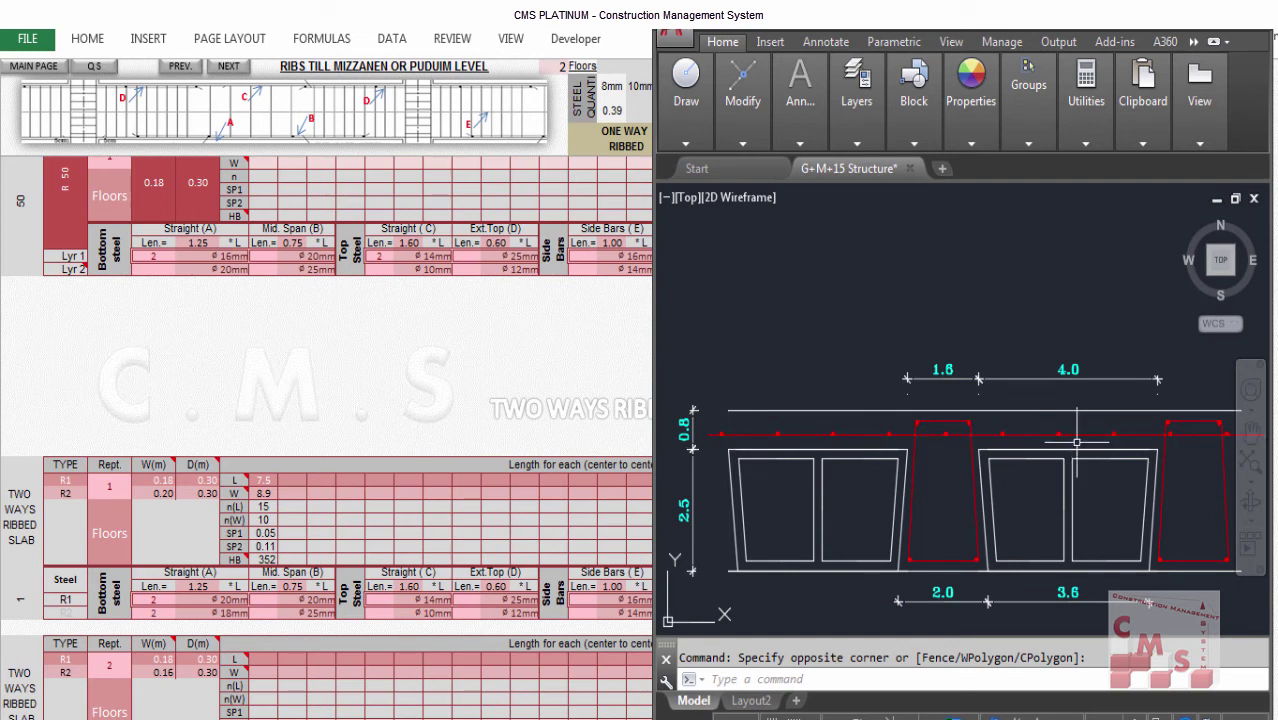
left_click(522, 432)
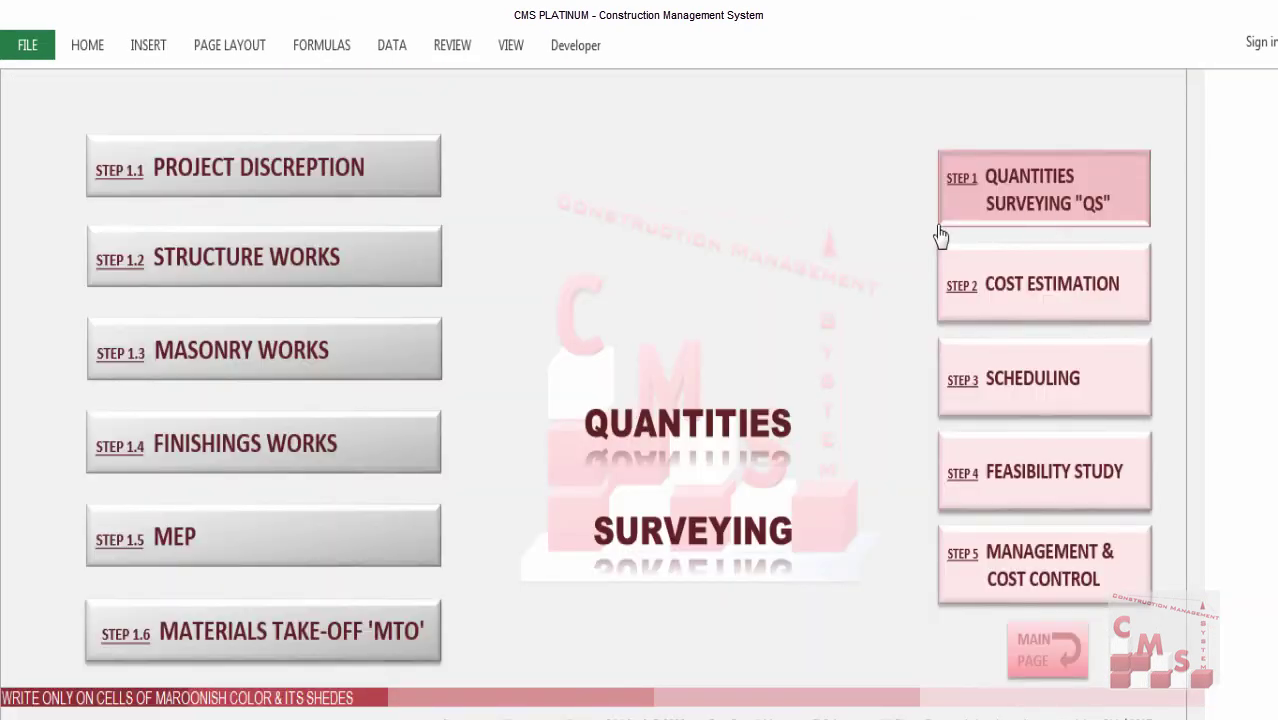
Open the GF Slabs till Mezz sheet and name row 9 'S ribs'.
left_click(293, 277)
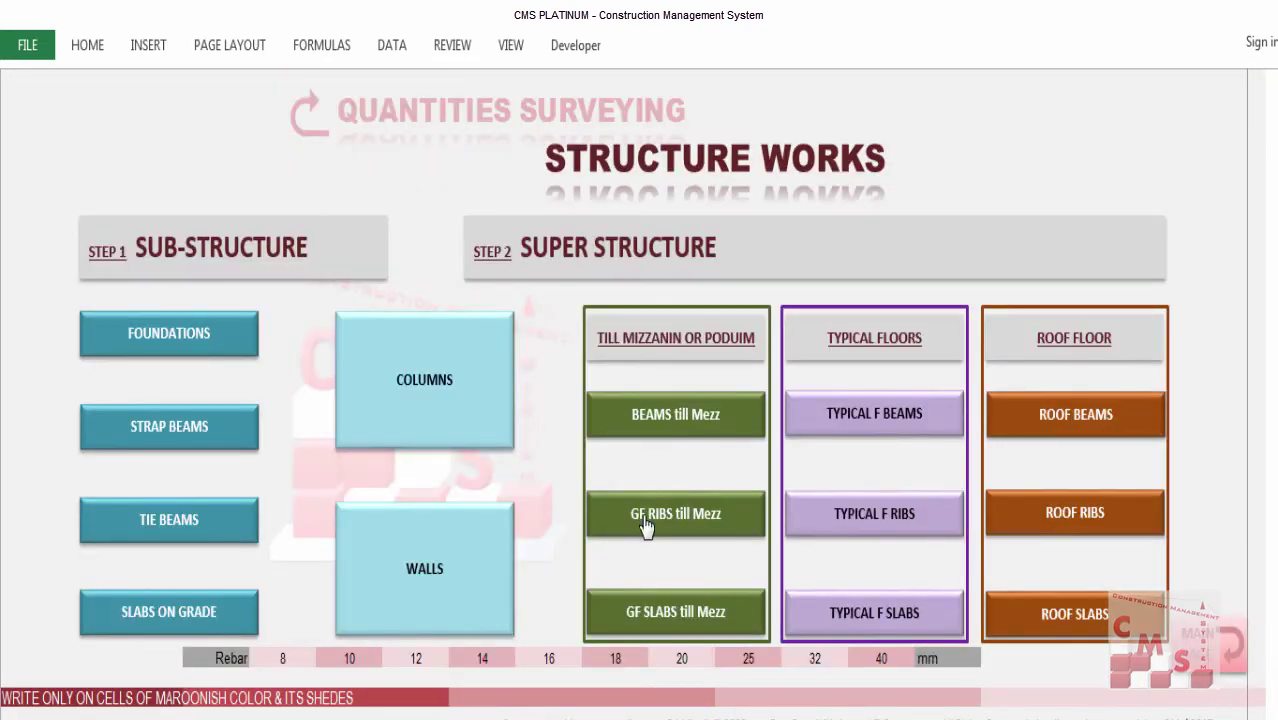
left_click(672, 612)
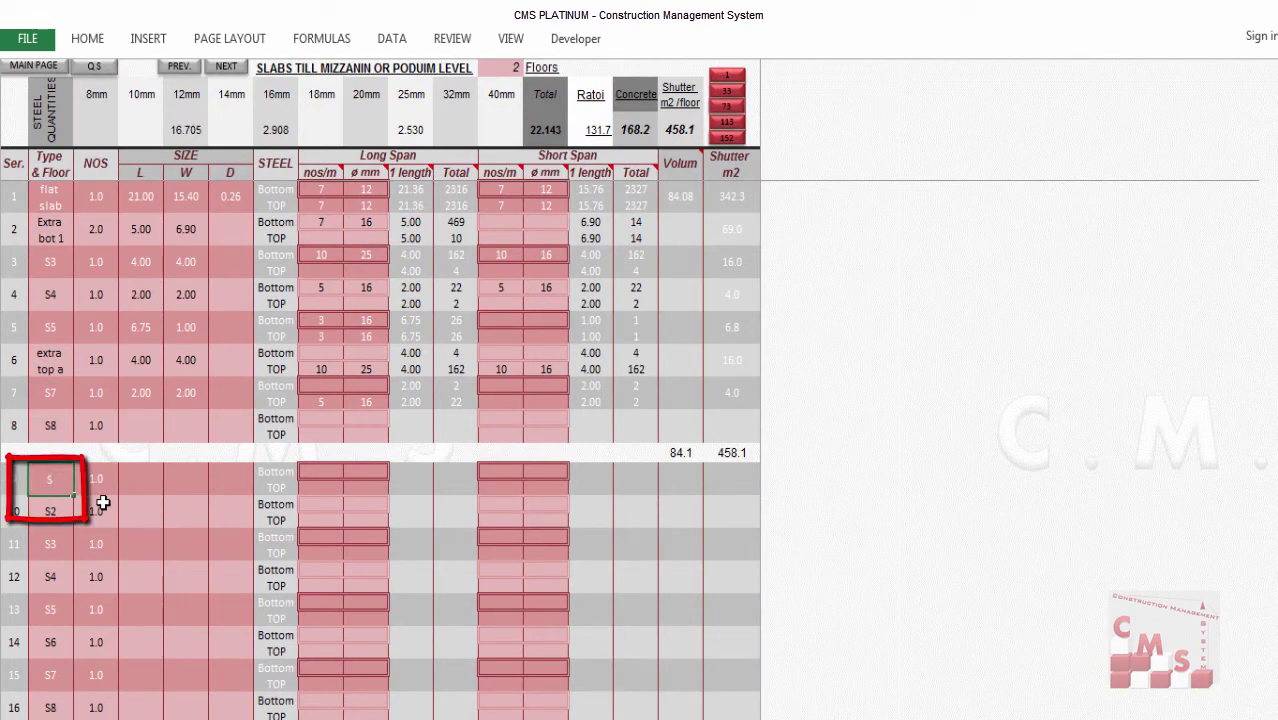
type("S ribs")
key("Return")
Give the S ribs row length 21, width 15.4 and depth 0.08.
left_click(127, 474)
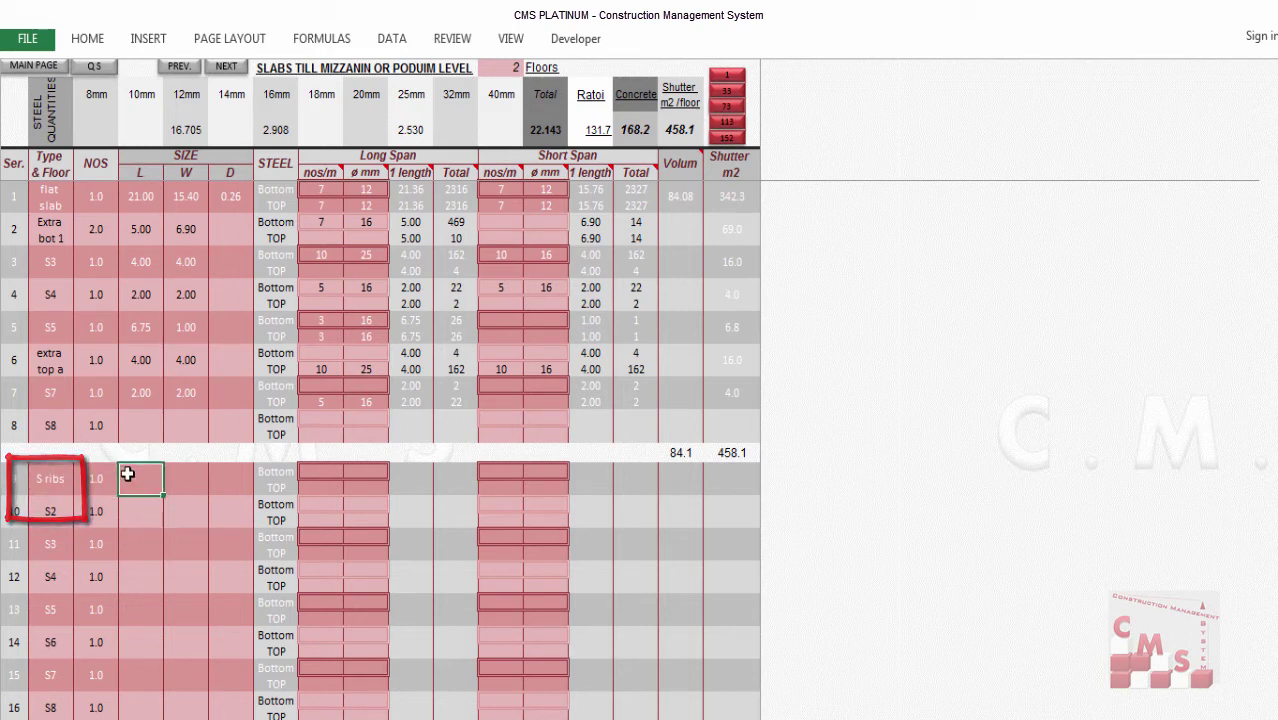
left_click(166, 478)
left_click(157, 485)
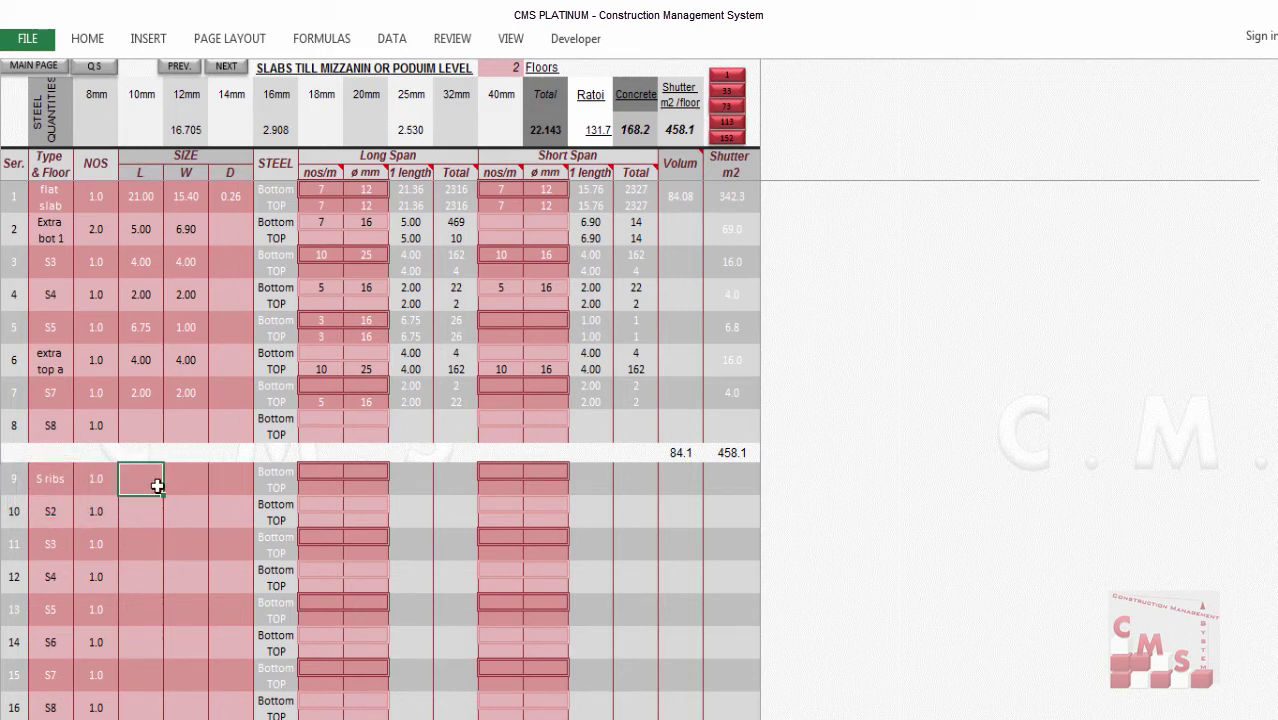
type("21")
key("Tab")
type("15.4")
key("Tab")
type("8")
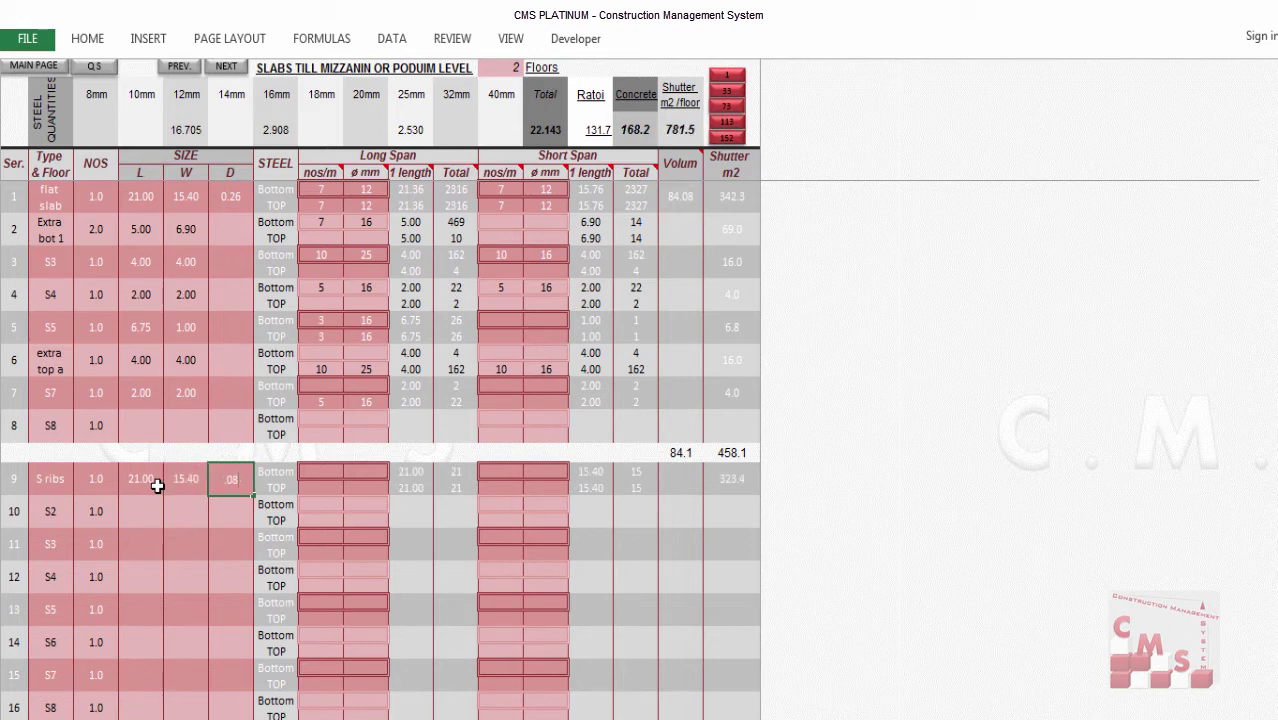
left_click(324, 472)
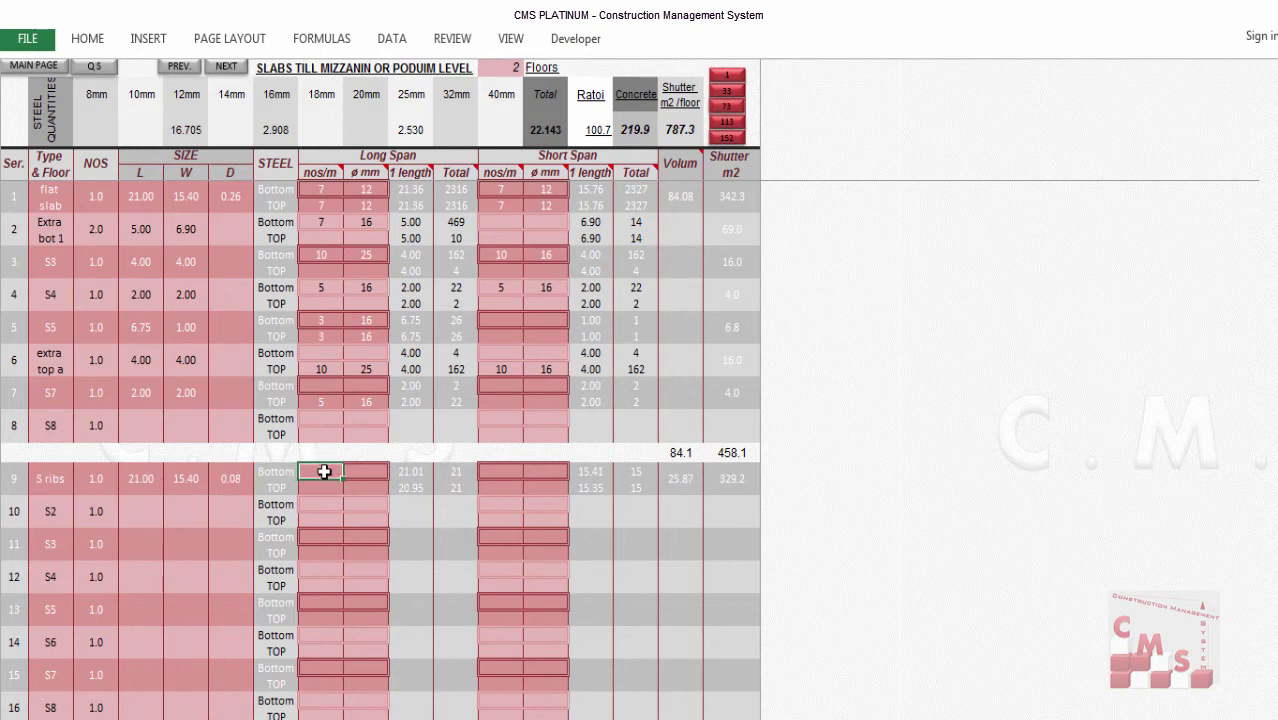
Set long-span bottom steel to 5 bars ø8 and short-span bottom count to 5.
type("5")
left_click(372, 472)
left_click(396, 471)
key("Escape")
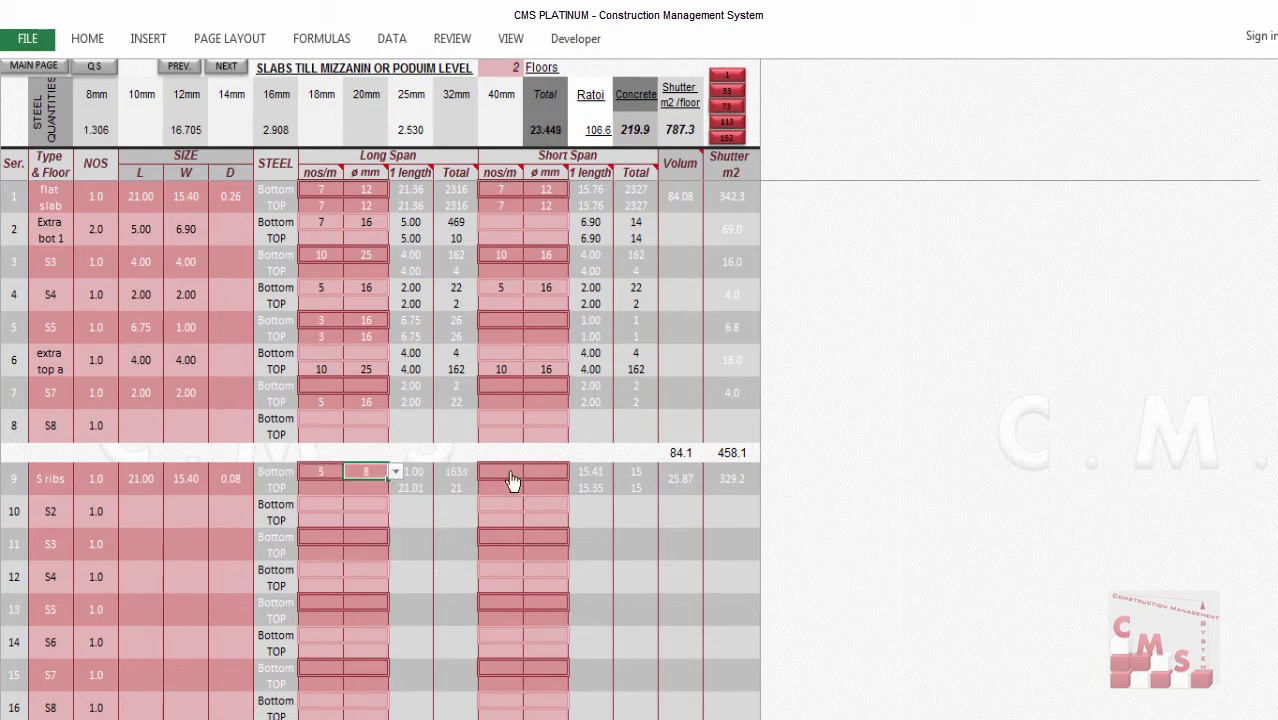
type("8")
left_click(511, 476)
type("5")
left_click(545, 474)
left_click(575, 478)
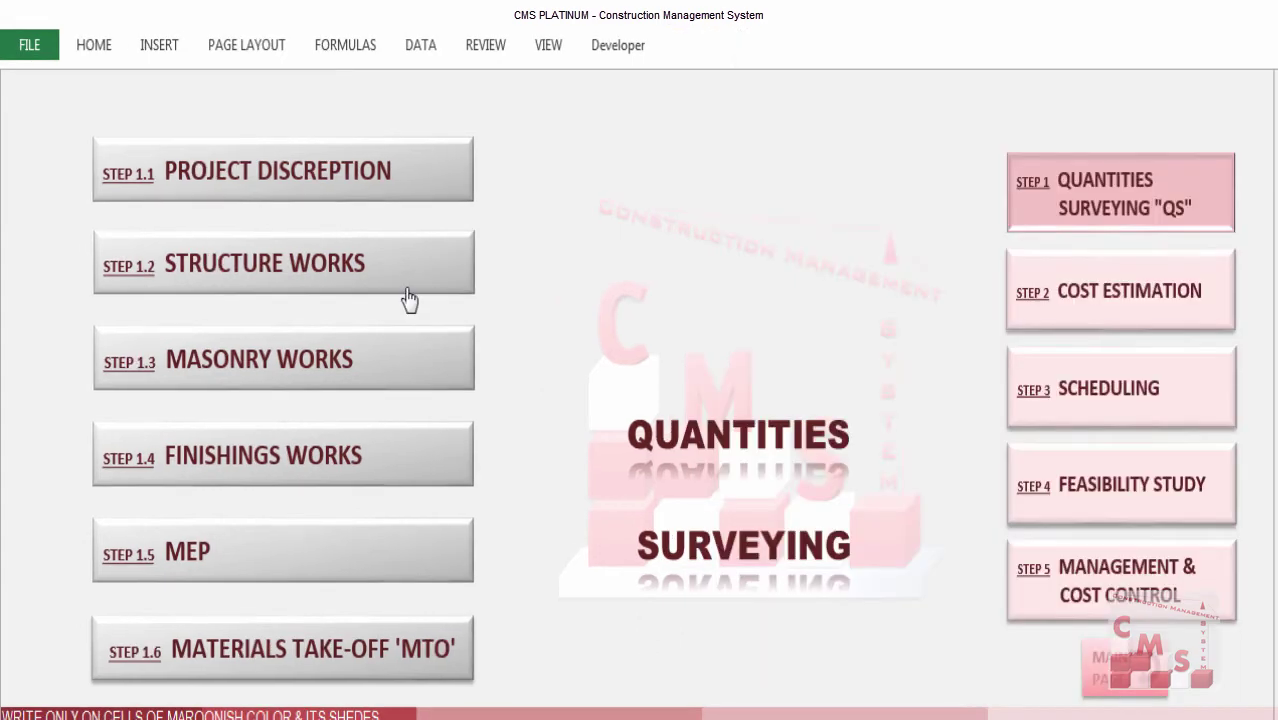
Open the Beams till Mezz sheet and rename beam 4's type to DR.
left_click(413, 296)
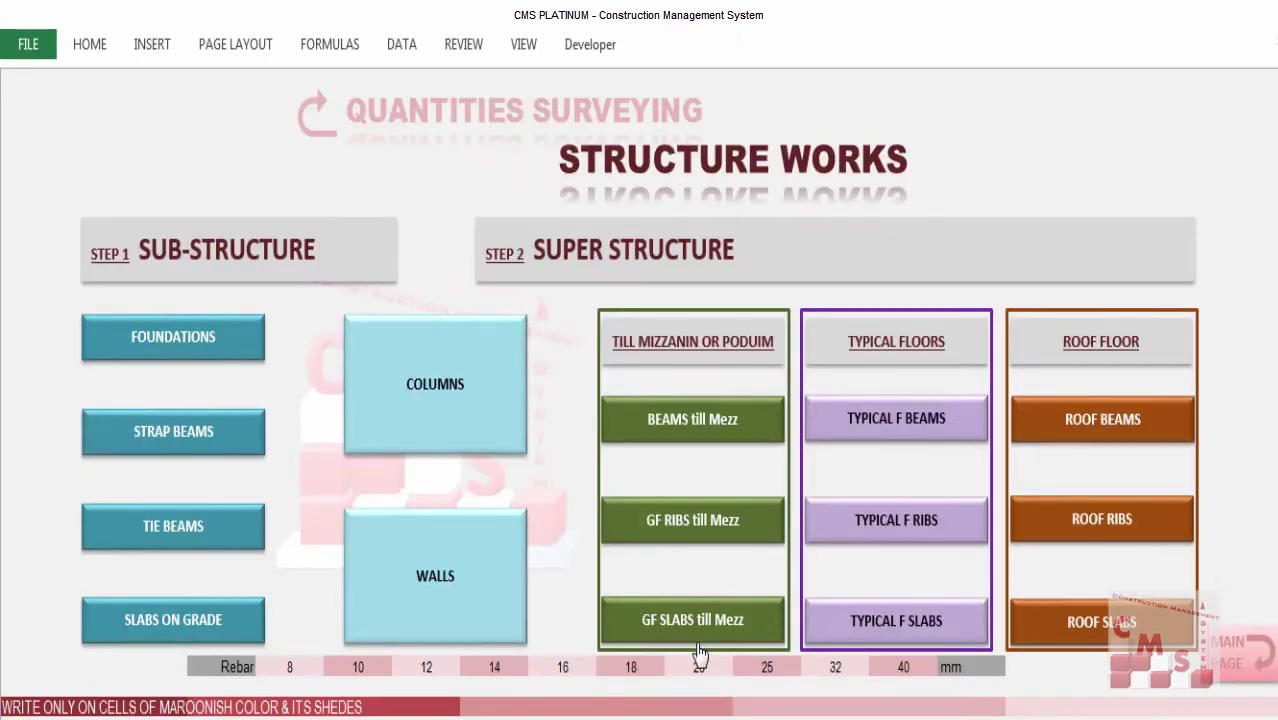
left_click(693, 428)
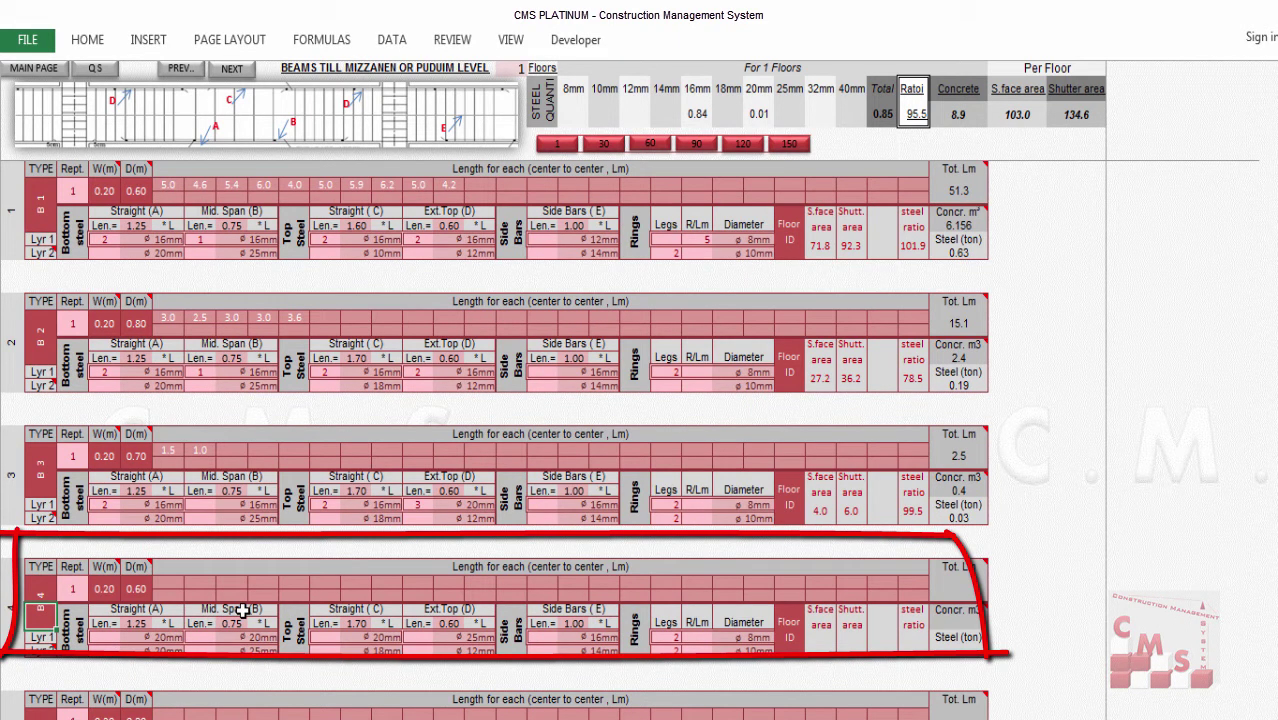
key("Delete")
type("DR")
Set beam DR's depth to 0.25 and its first span length to 8.9.
left_click(137, 589)
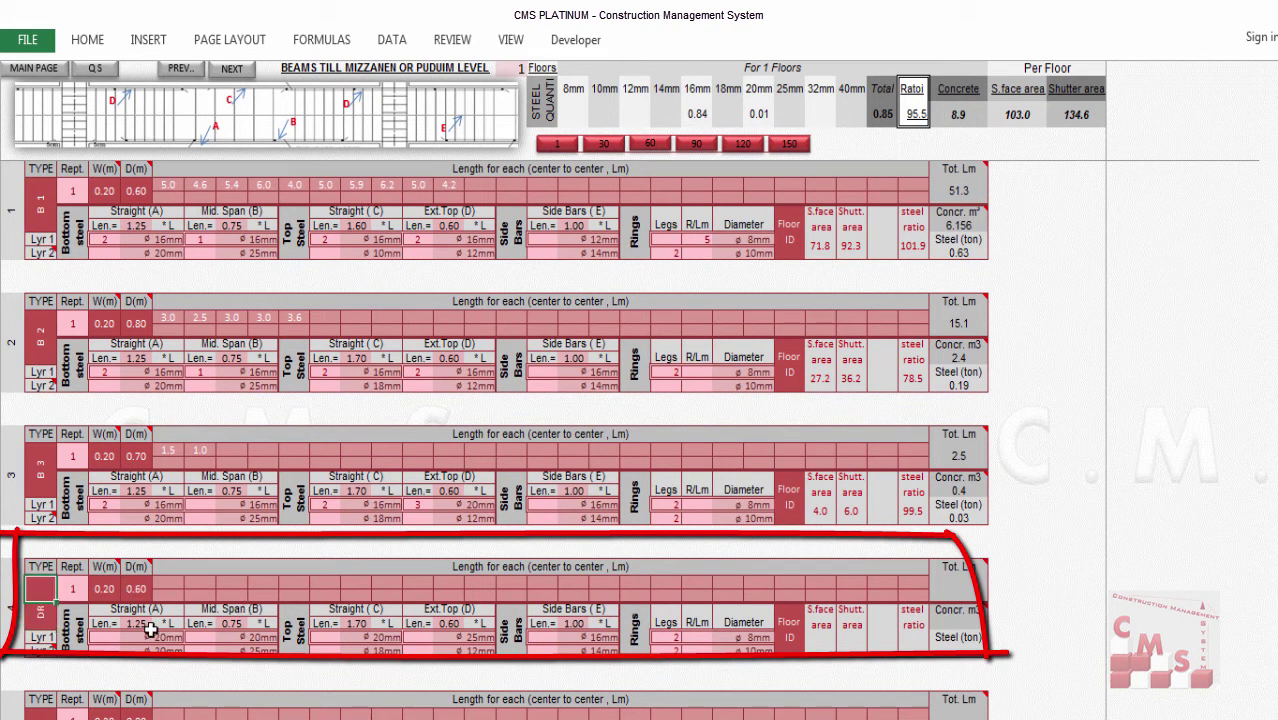
type(".25")
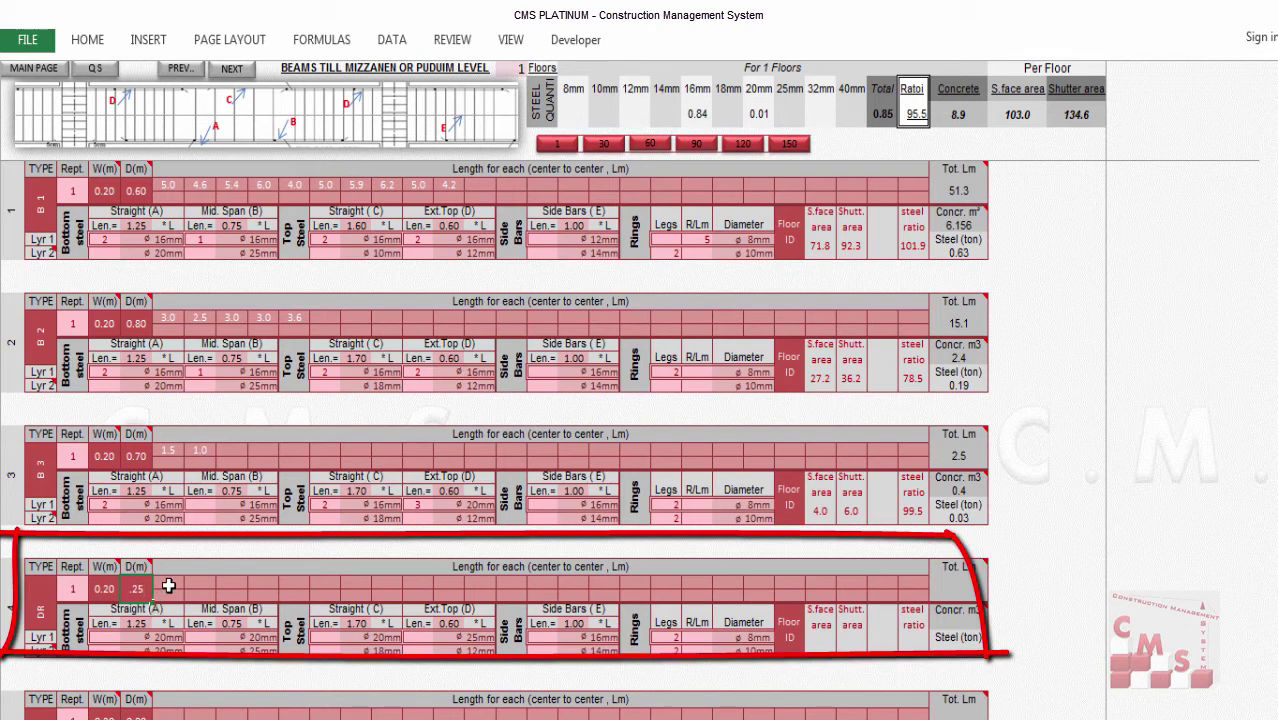
key("Tab")
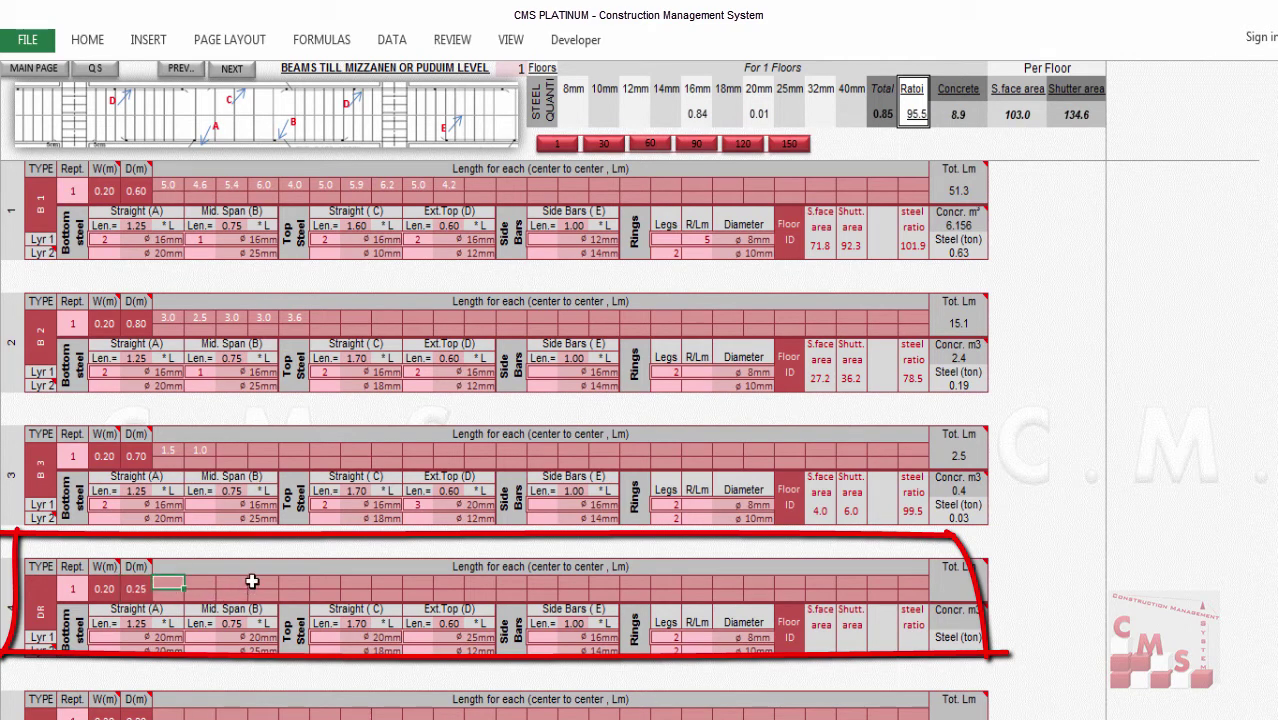
type("8.9")
key("alt+Tab")
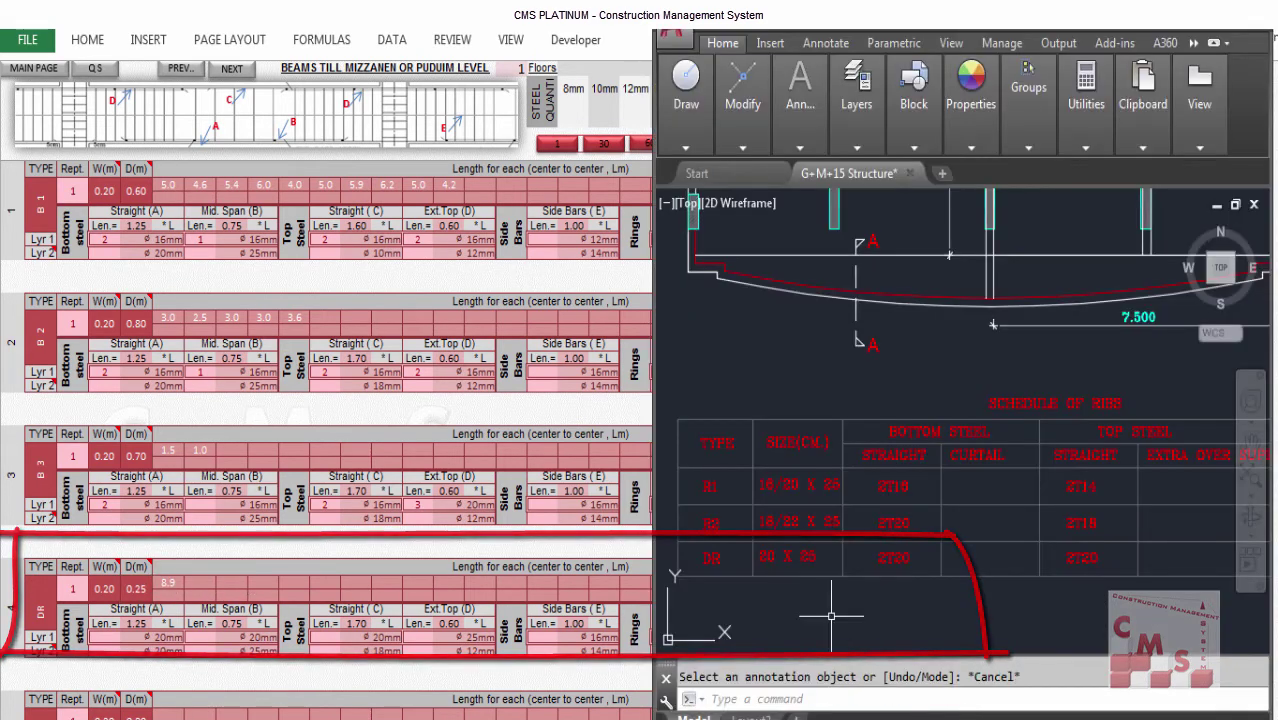
Pan across the ribs schedule to read the DR row's steel and stirrups, then return to Excel.
scroll(762, 549, "up", 2)
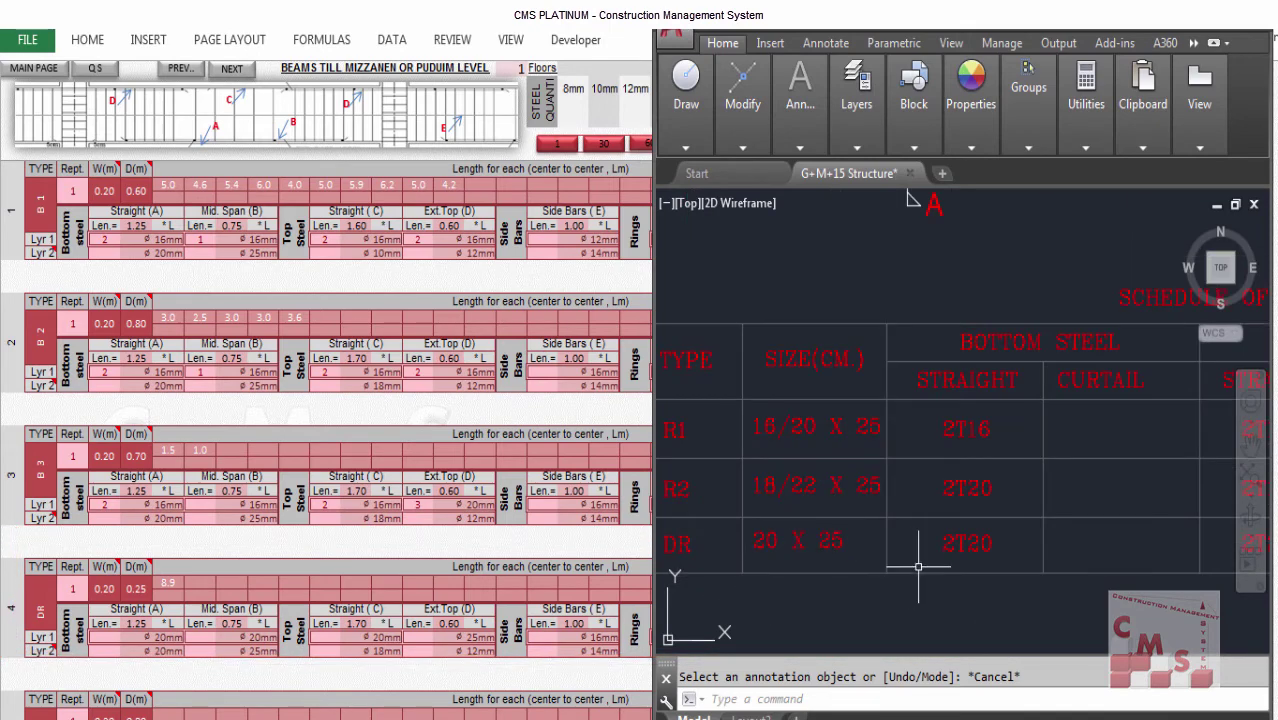
left_click_drag(1004, 564, 833, 565)
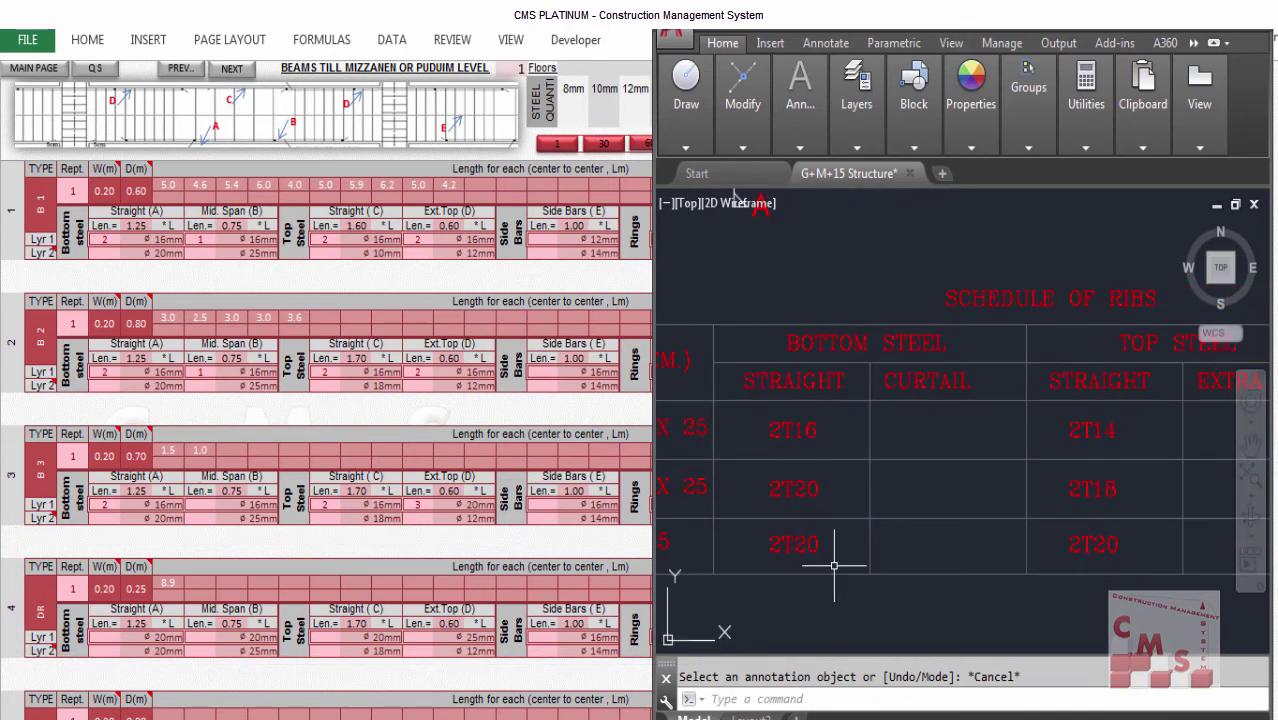
left_click_drag(1100, 546, 785, 555)
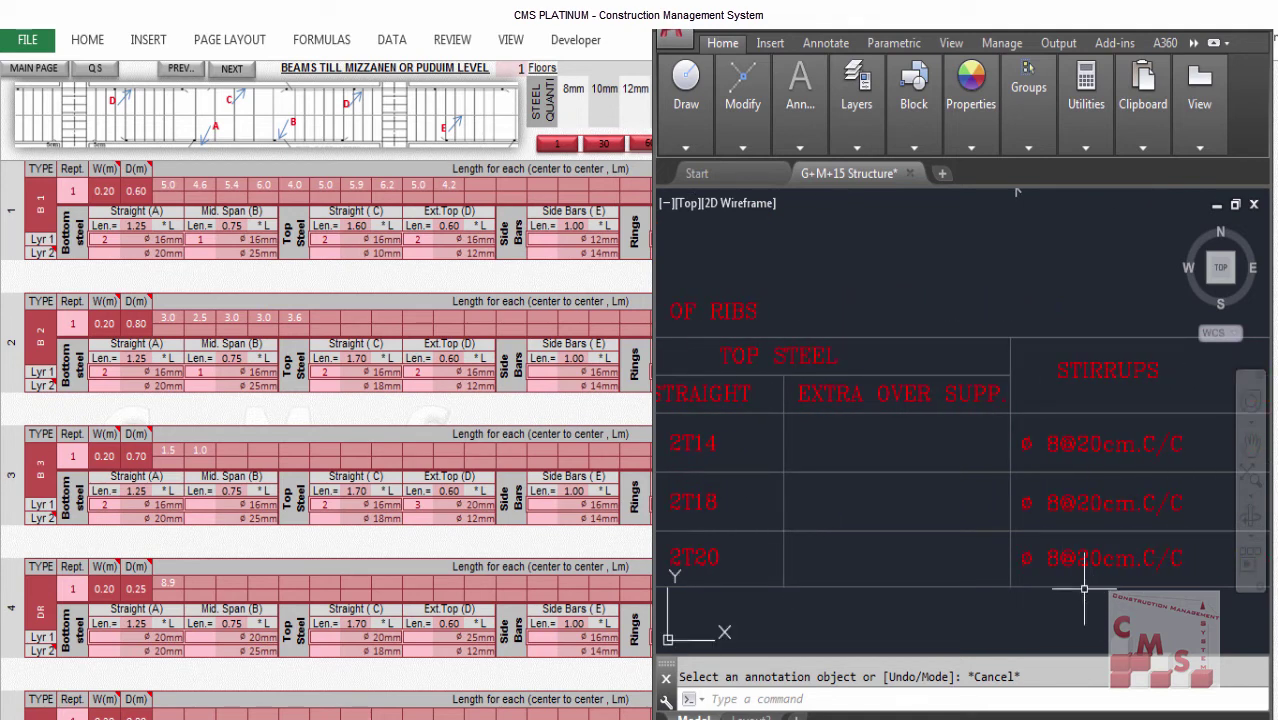
key("alt+Tab")
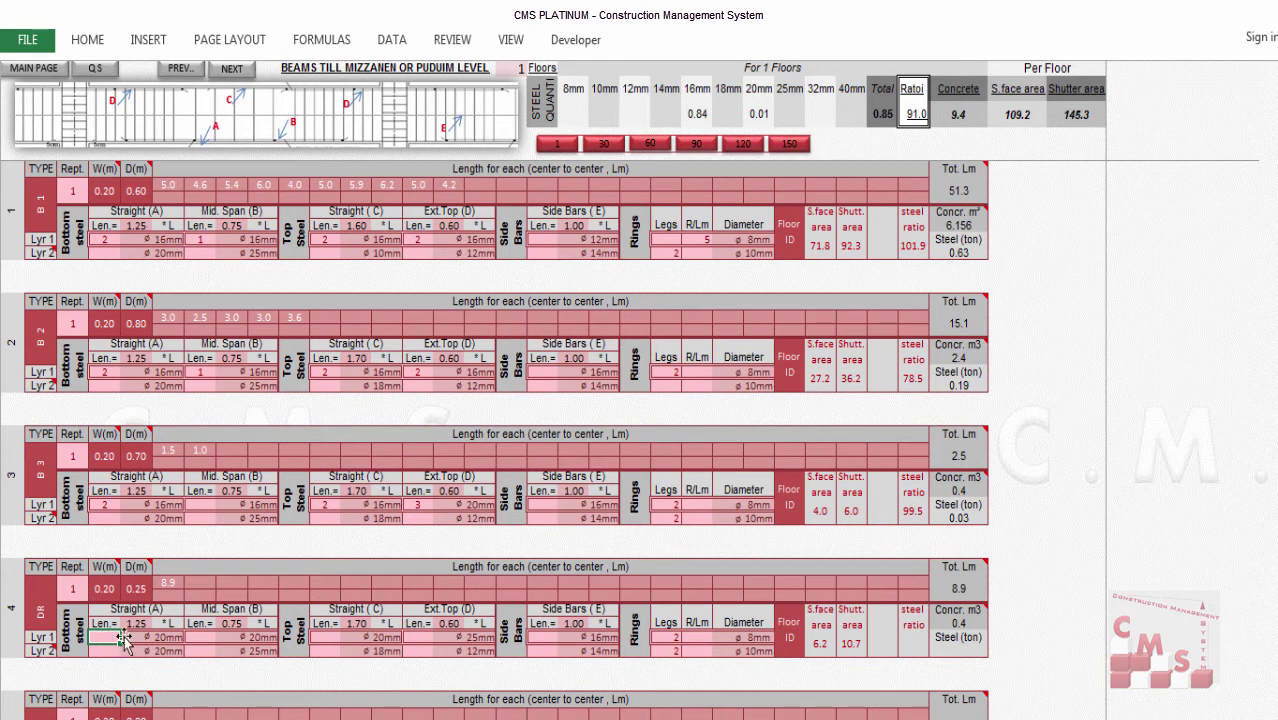
Give beam DR 2 bottom and 2 top straight bars and 5 rings per metre.
type("2")
left_click(337, 636)
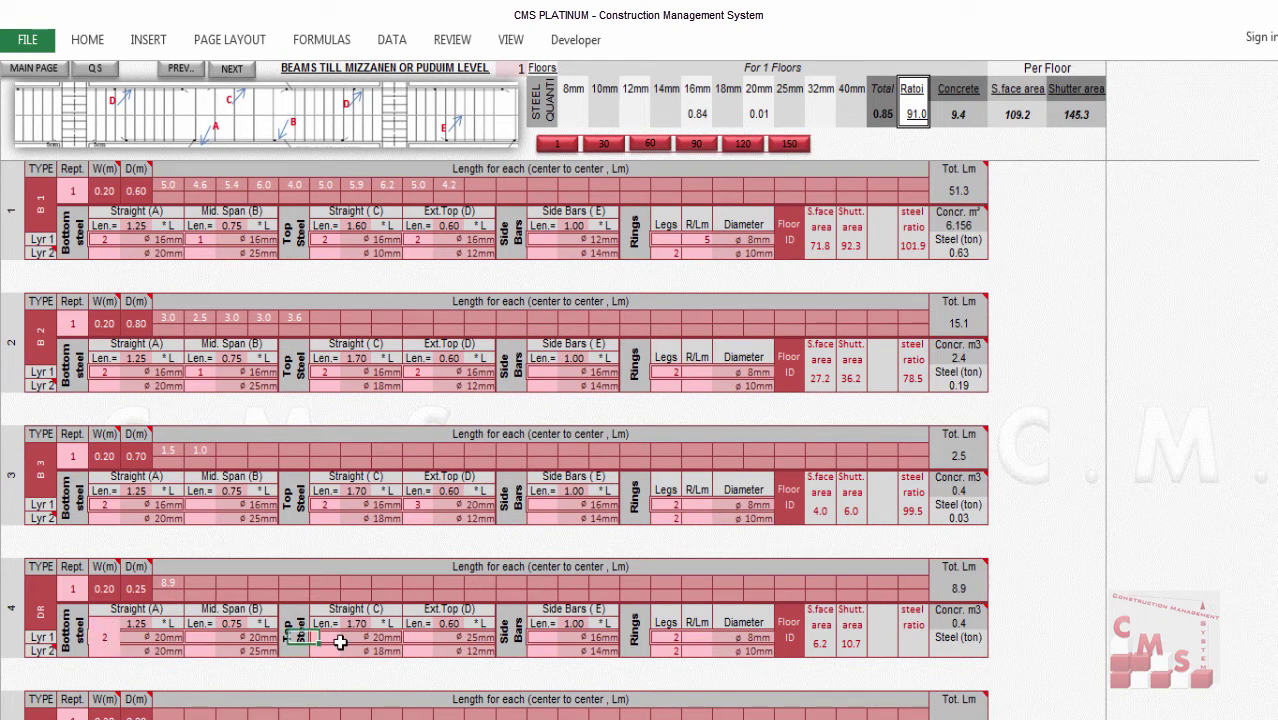
type("2")
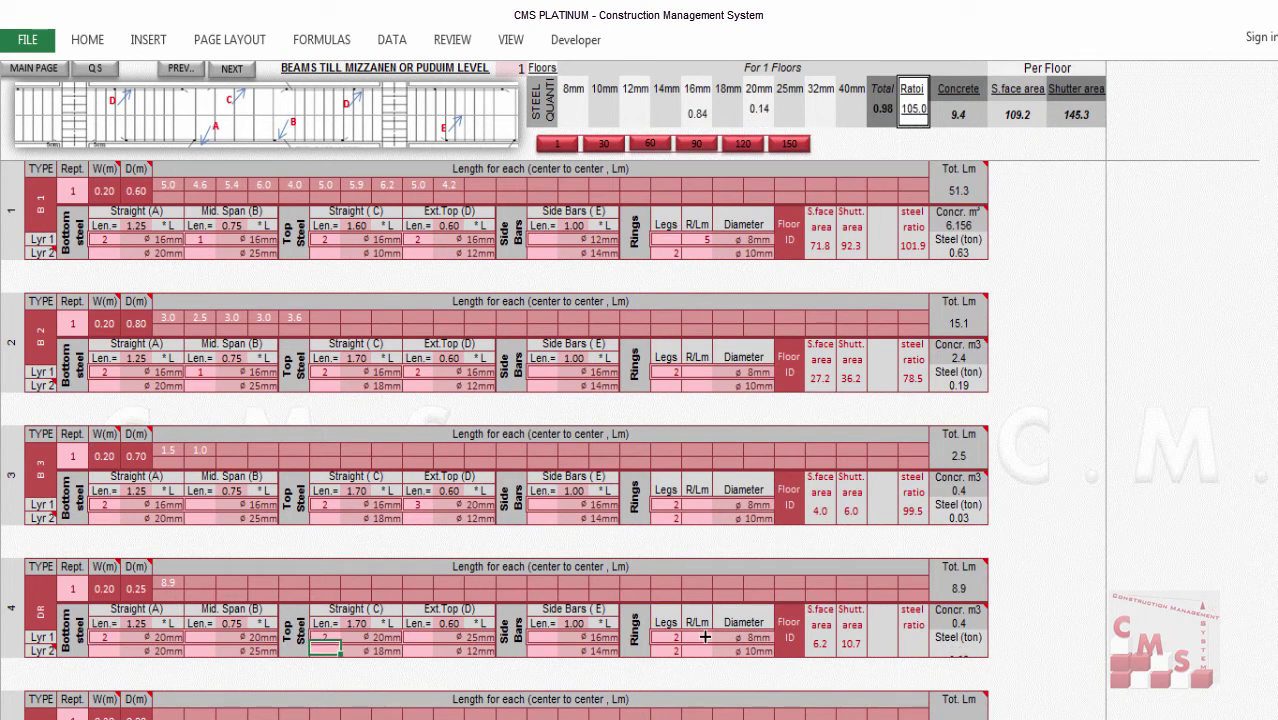
left_click(698, 637)
type("5")
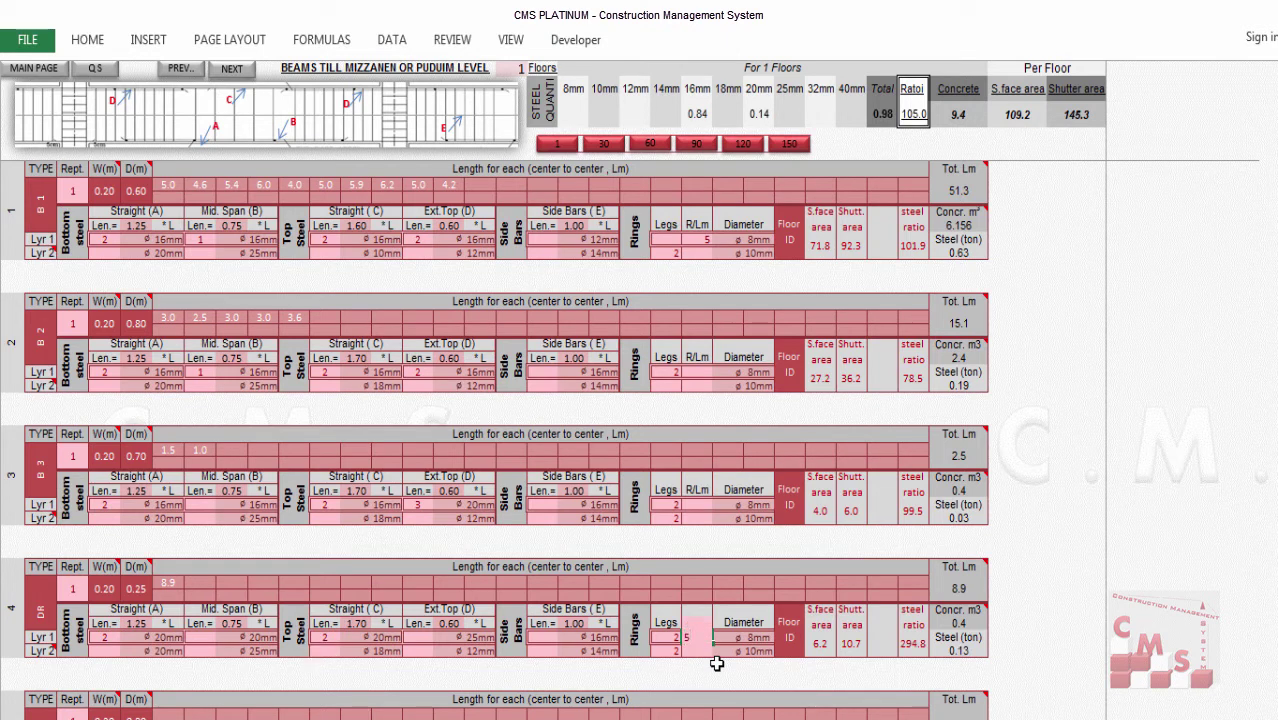
key("Return")
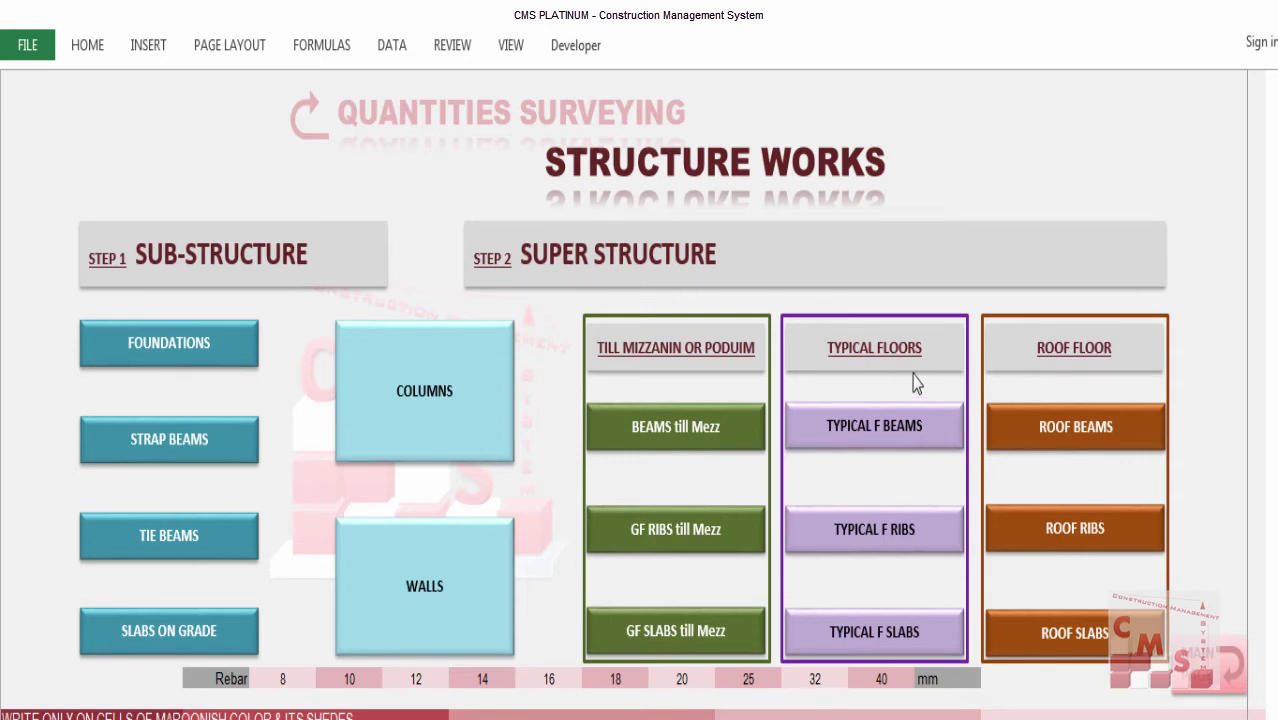
Return to the Quantities Surveying main page and open Step 1.3 Masonry Works.
left_click(890, 634)
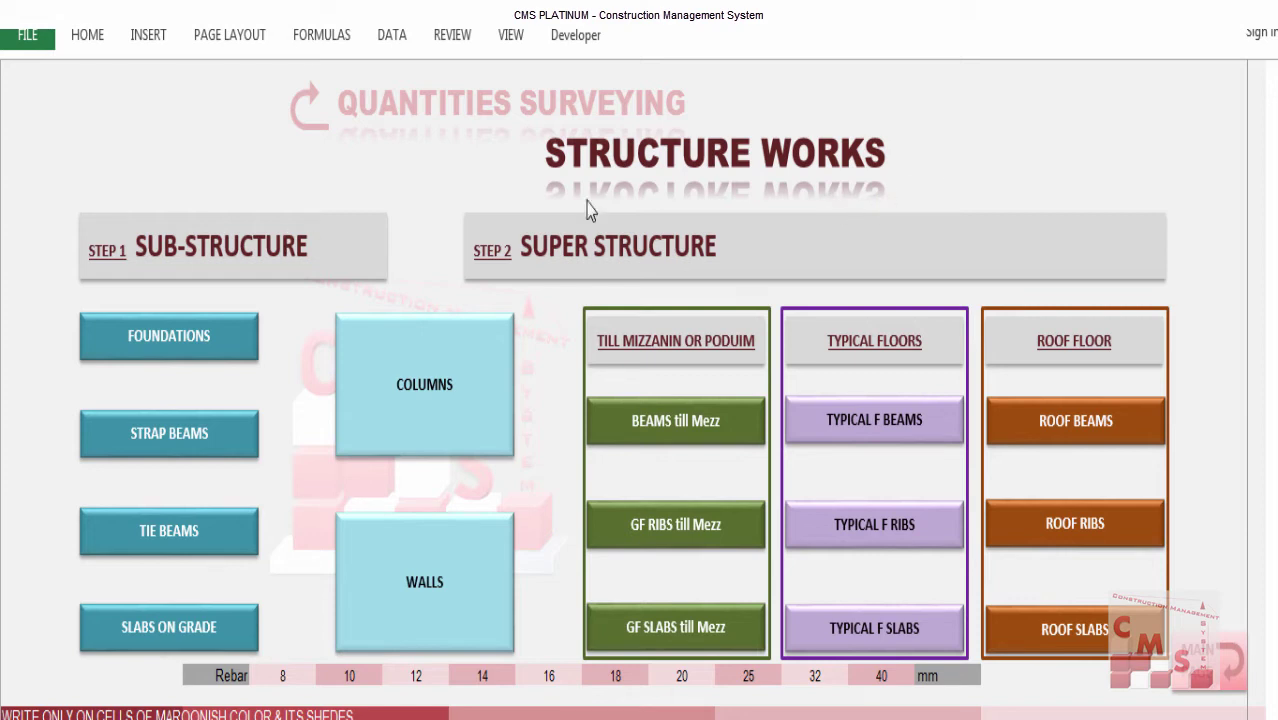
left_click(451, 112)
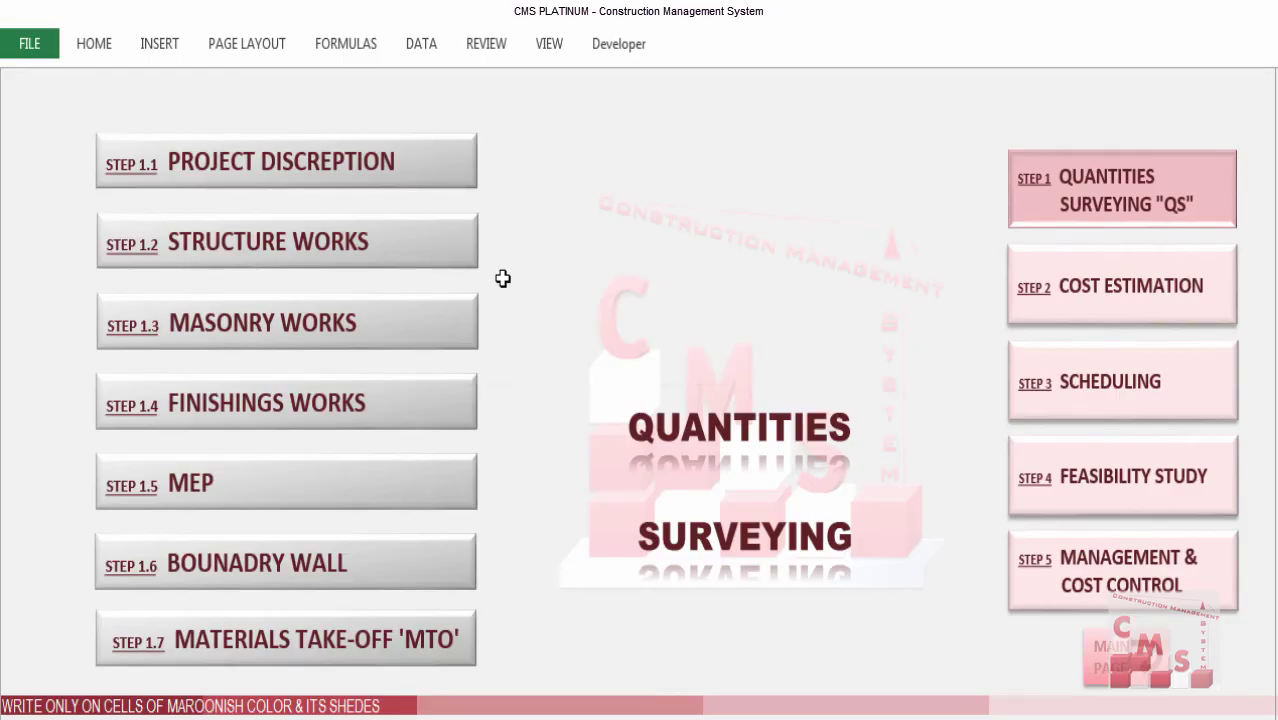
left_click(448, 337)
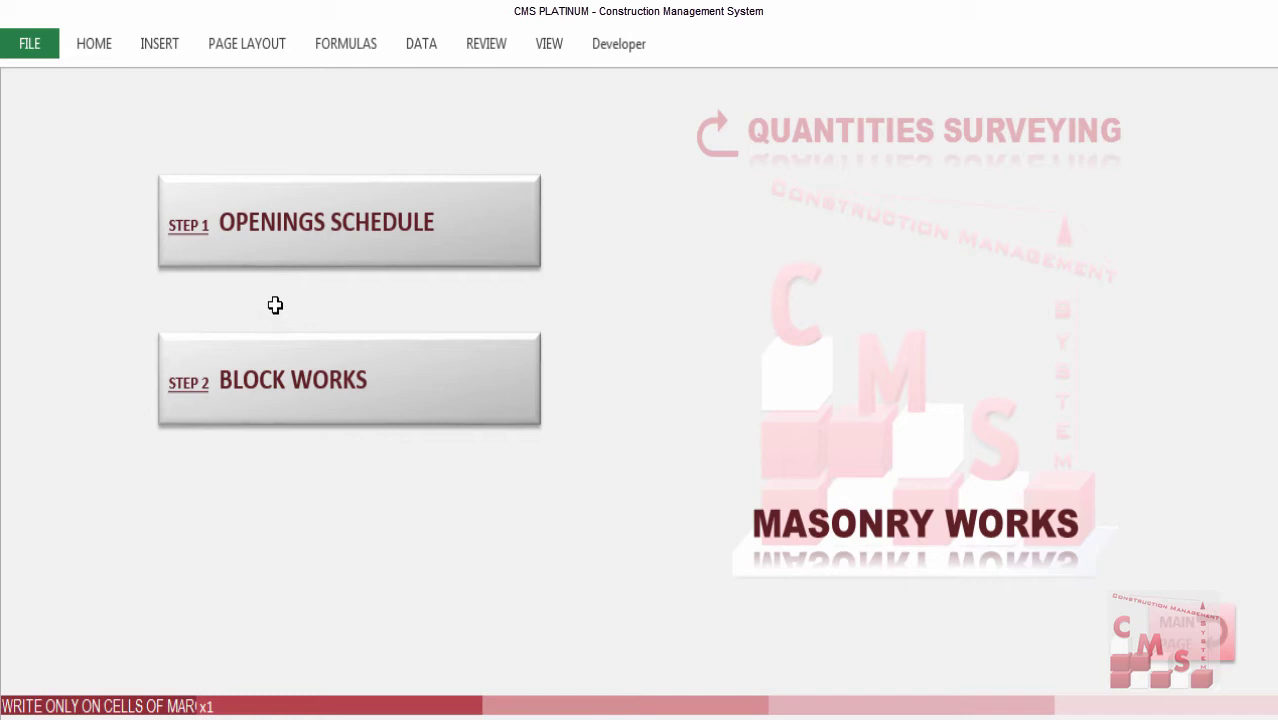
On the Openings Schedule, copy timber type codes WD1–WD16A and select aluminium codes GD01–W12A.
left_click(233, 258)
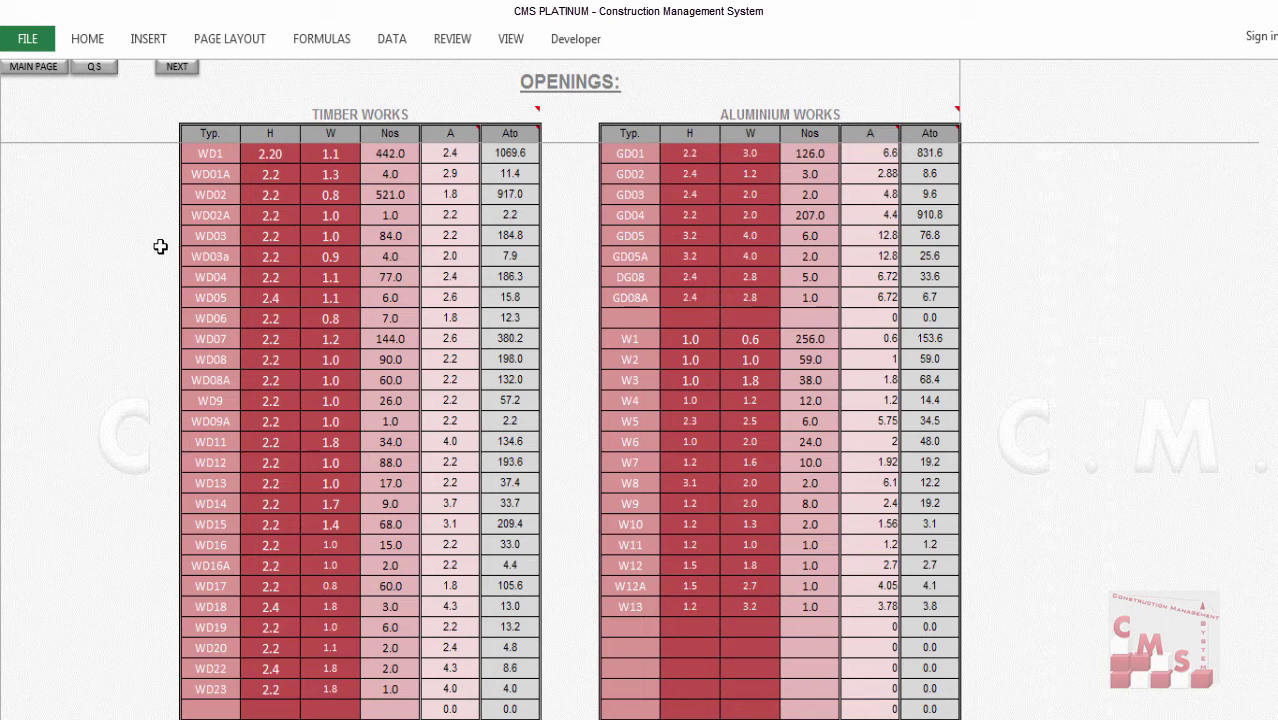
mouse_move(340, 108)
left_click_drag(218, 154, 198, 479)
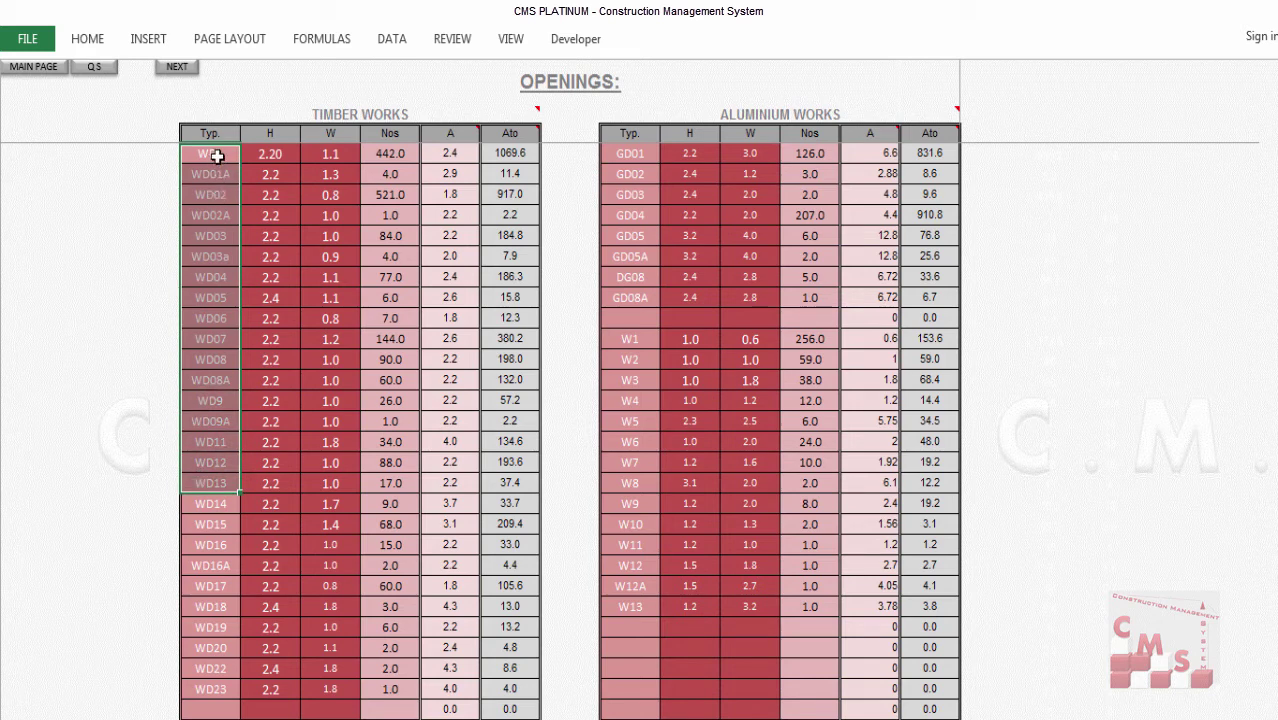
left_click_drag(214, 155, 204, 565)
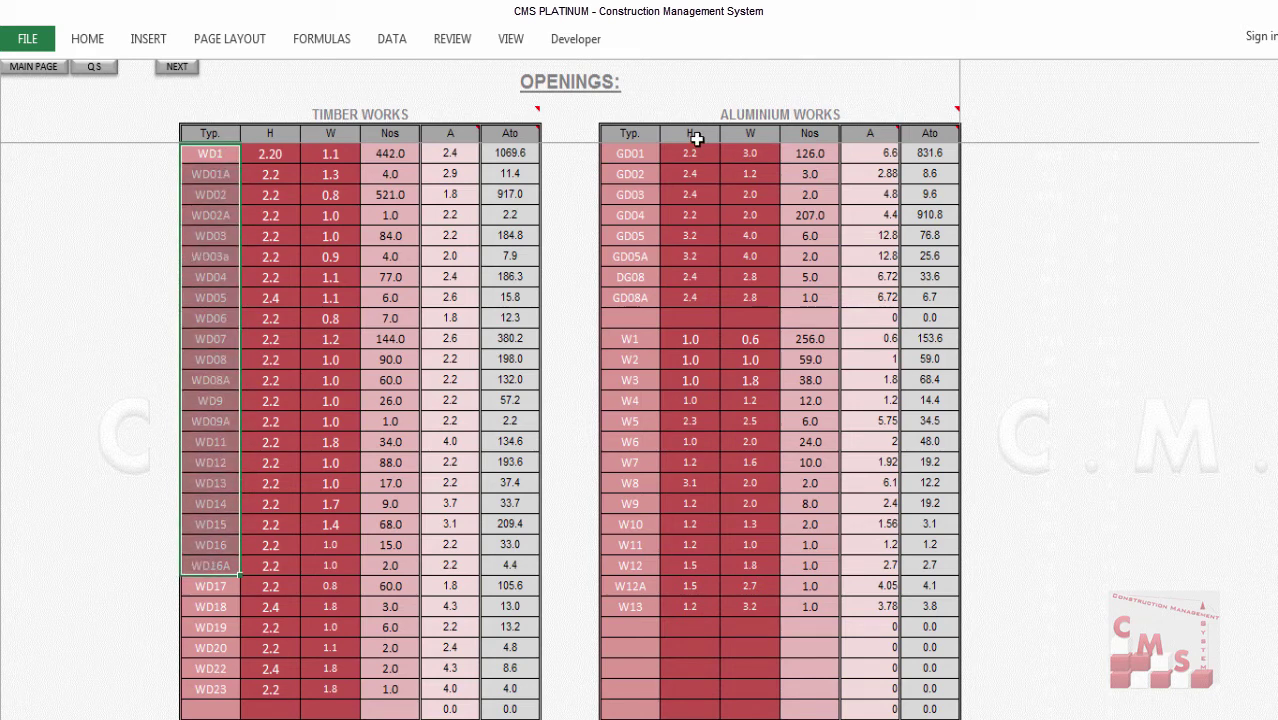
key("ctrl+c")
left_click_drag(643, 157, 611, 588)
mouse_move(808, 112)
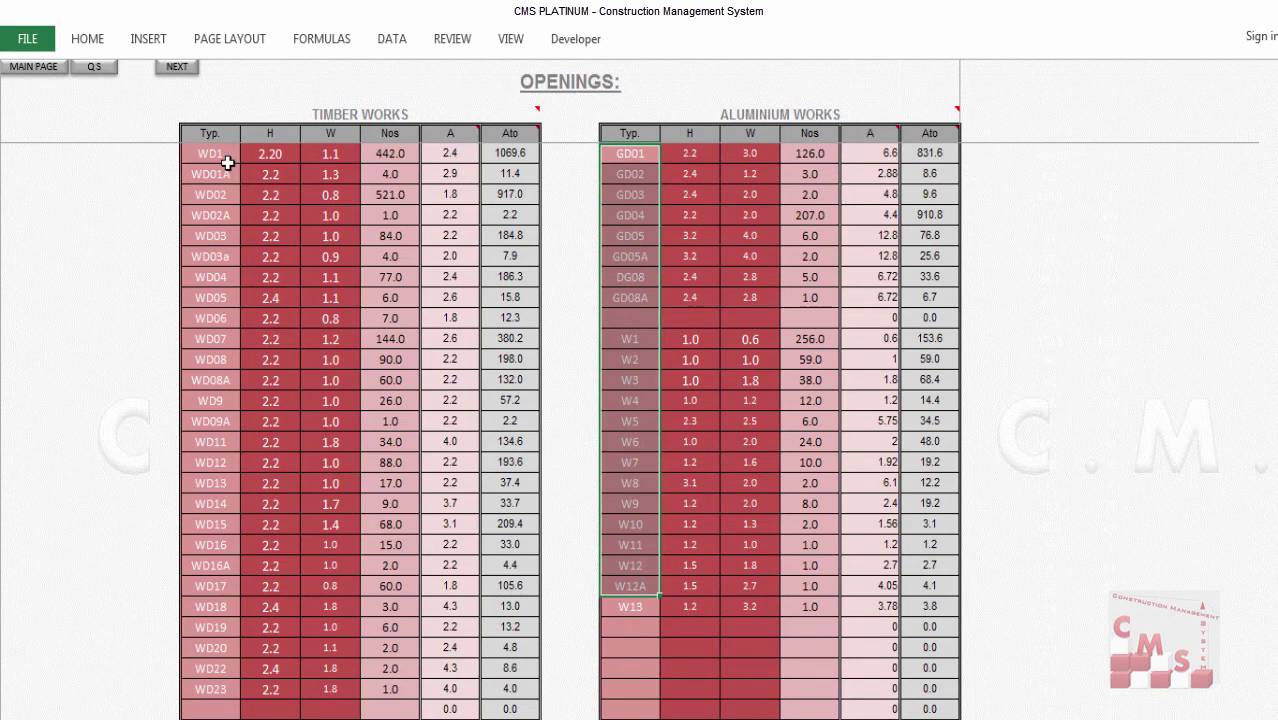
Switch to the AutoCAD floor plan and zoom around the OFFICE (4) and WC area.
key("alt+Tab")
scroll(925, 352, "up", 3)
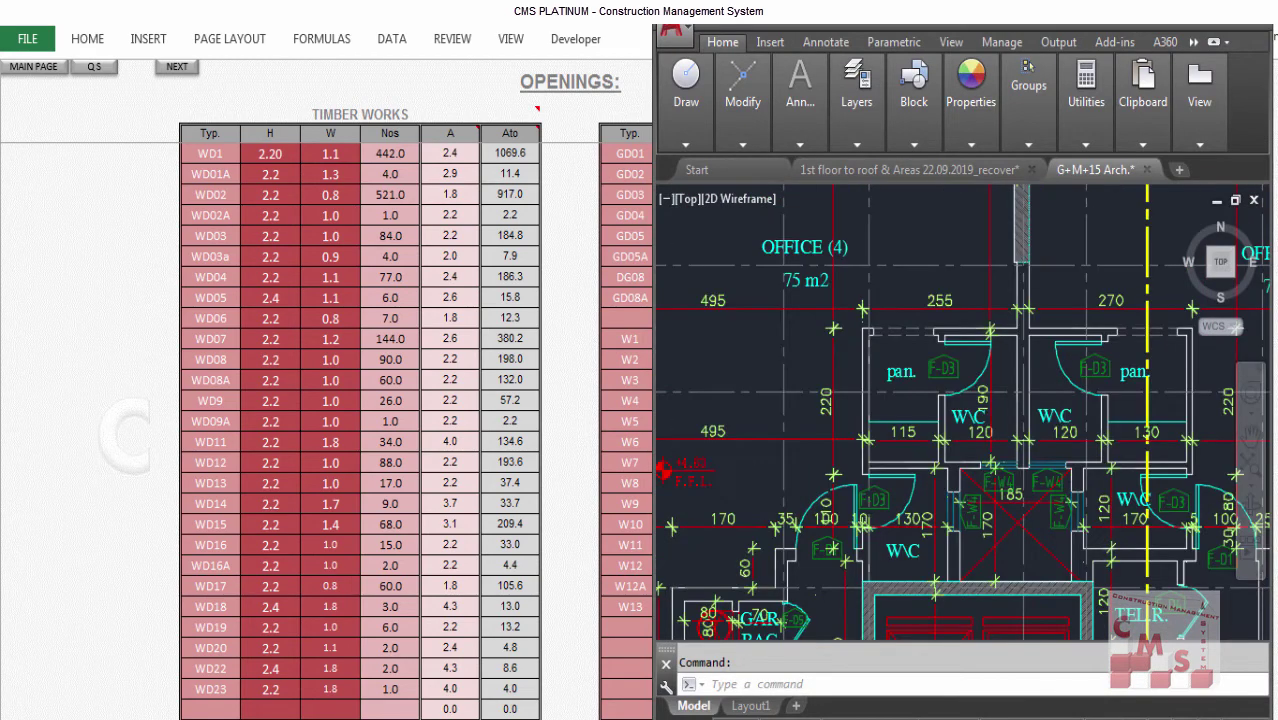
scroll(1086, 360, "down", 2)
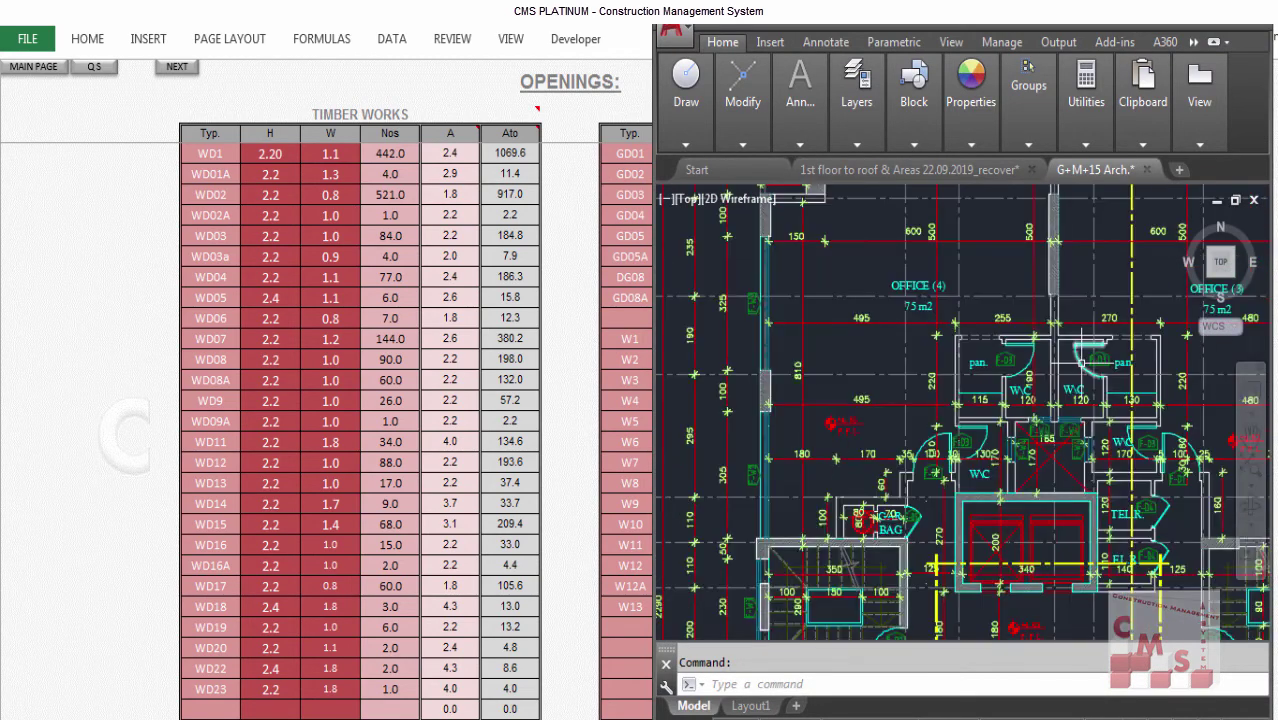
scroll(1088, 360, "up", 5)
scroll(1089, 400, "down", 3)
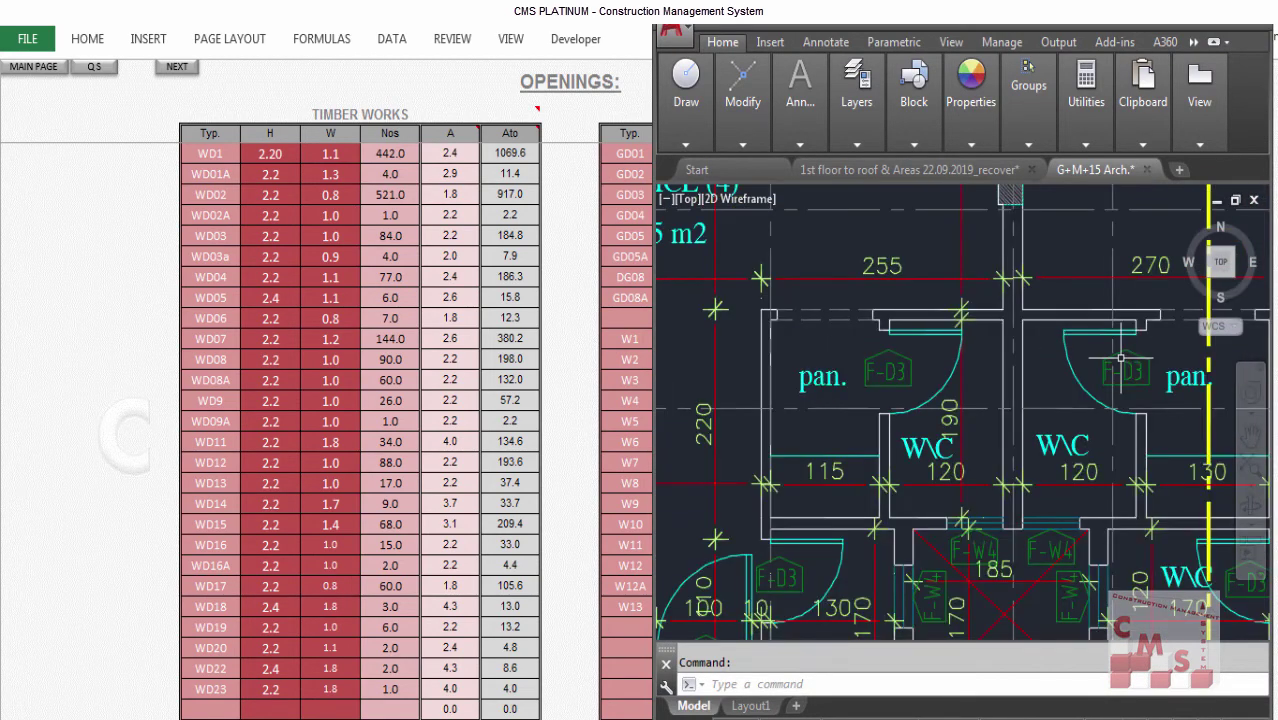
scroll(1058, 492, "down", 3)
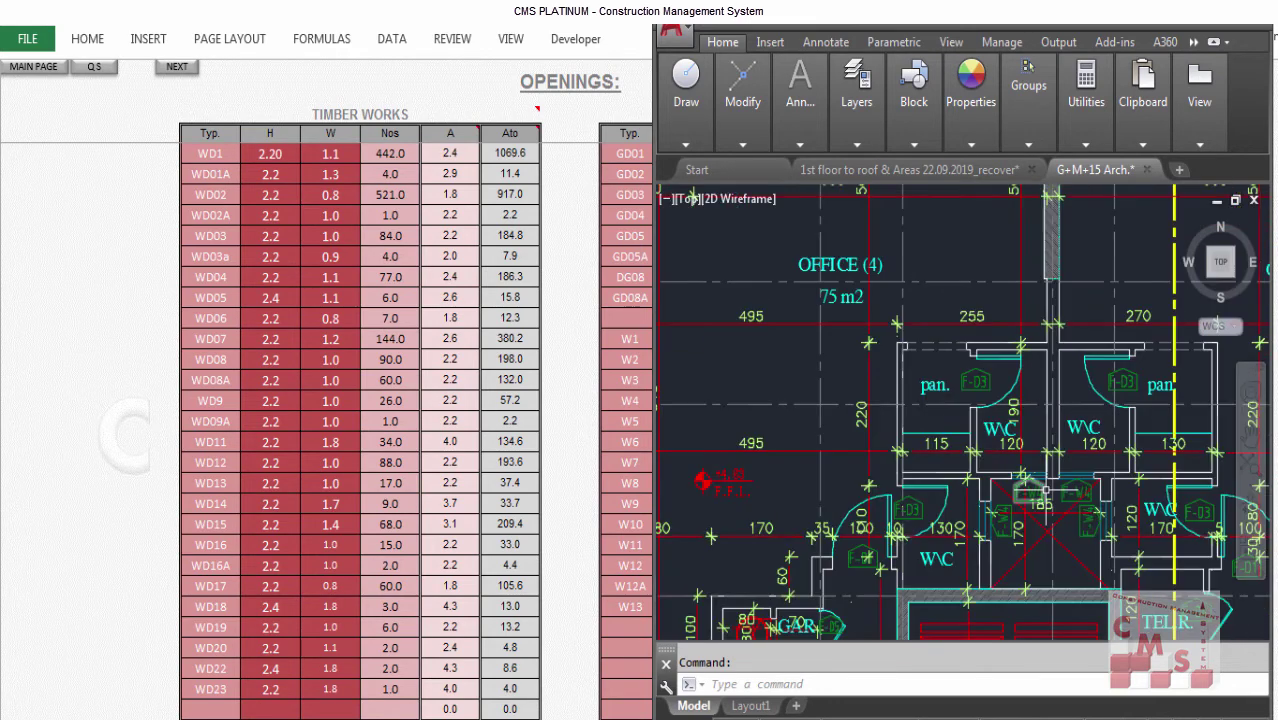
scroll(1058, 489, "up", 5)
scroll(1050, 478, "down", 3)
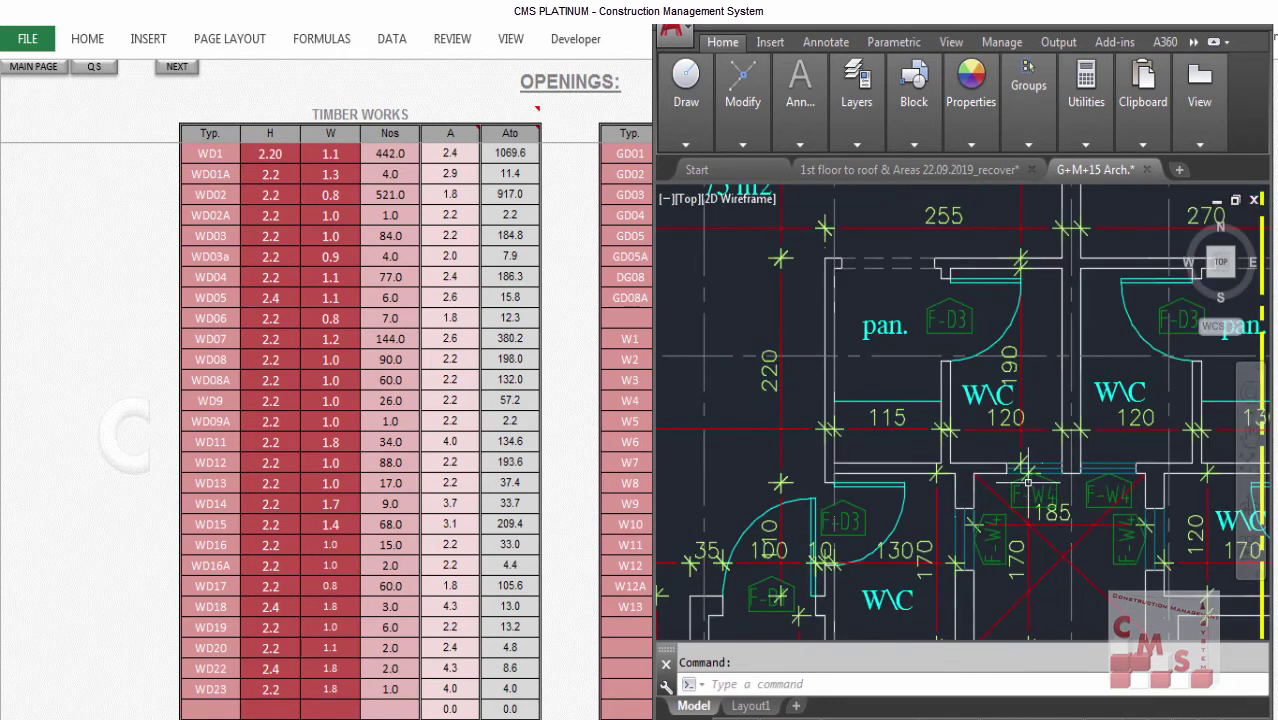
scroll(1043, 464, "down", 3)
scroll(764, 343, "up", 5)
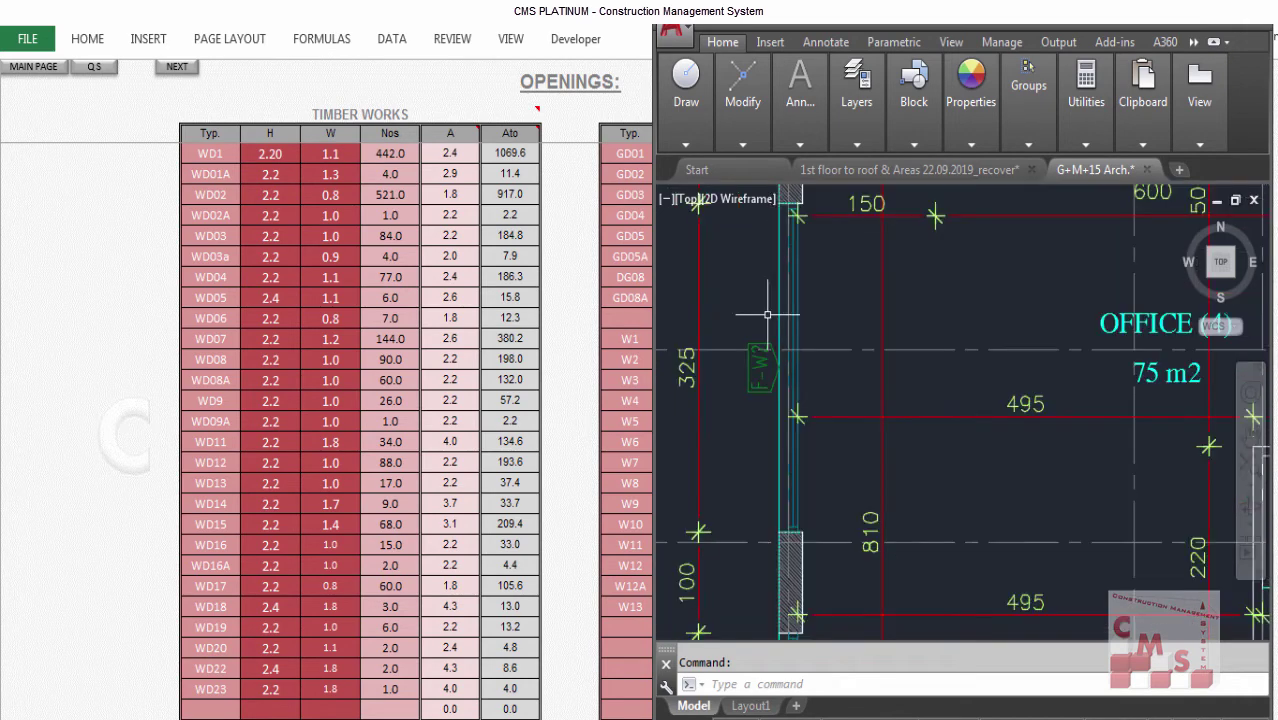
scroll(722, 368, "down", 3)
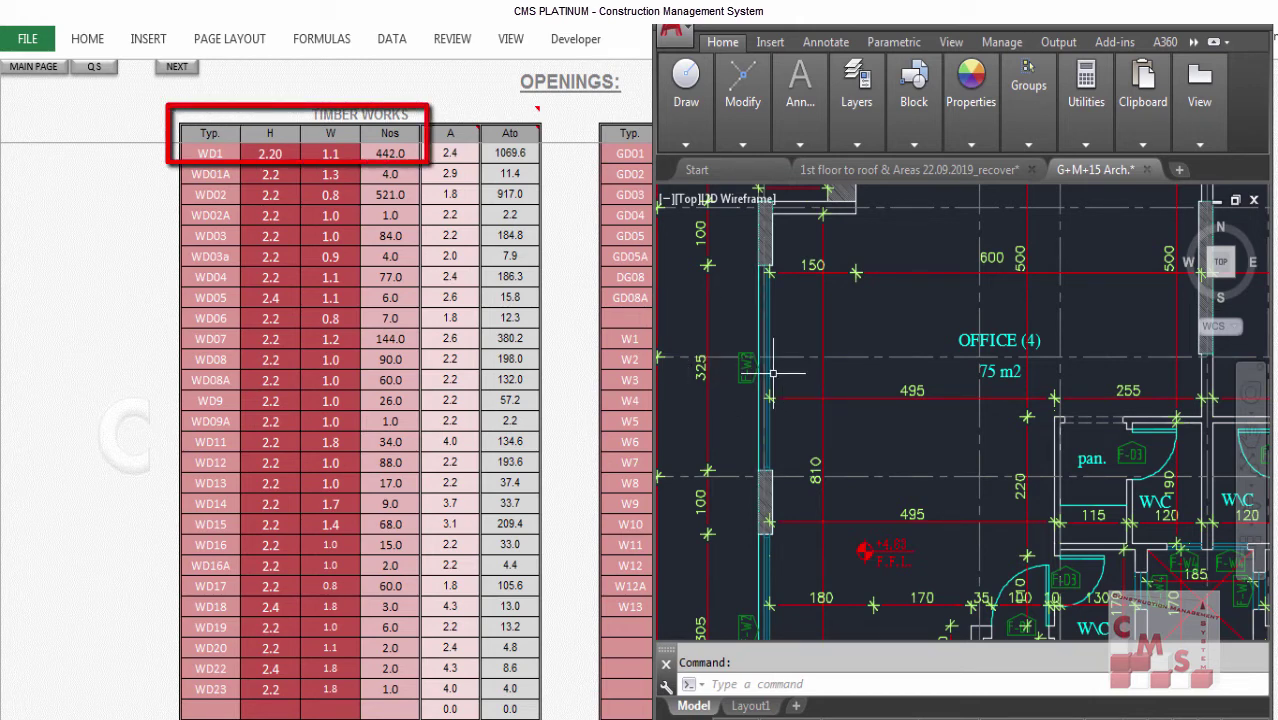
scroll(773, 373, "up", 2)
scroll(900, 380, "down", 4)
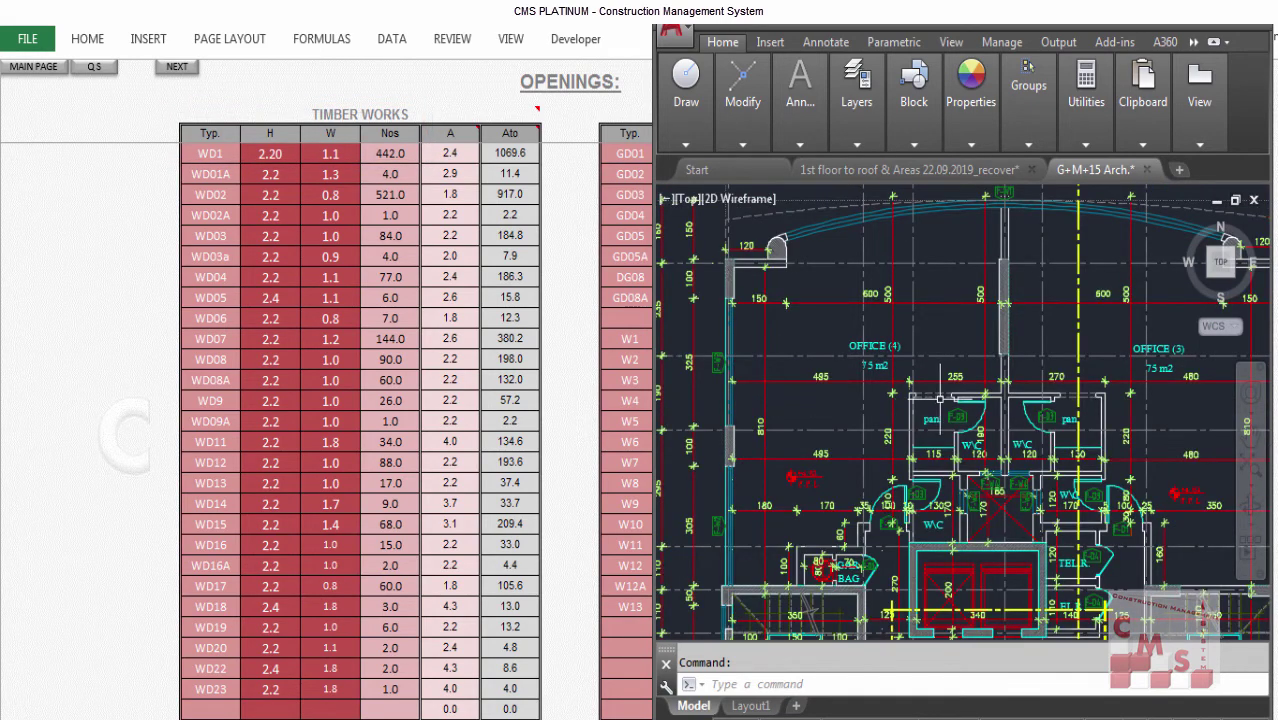
scroll(733, 343, "up", 2)
scroll(939, 375, "down", 2)
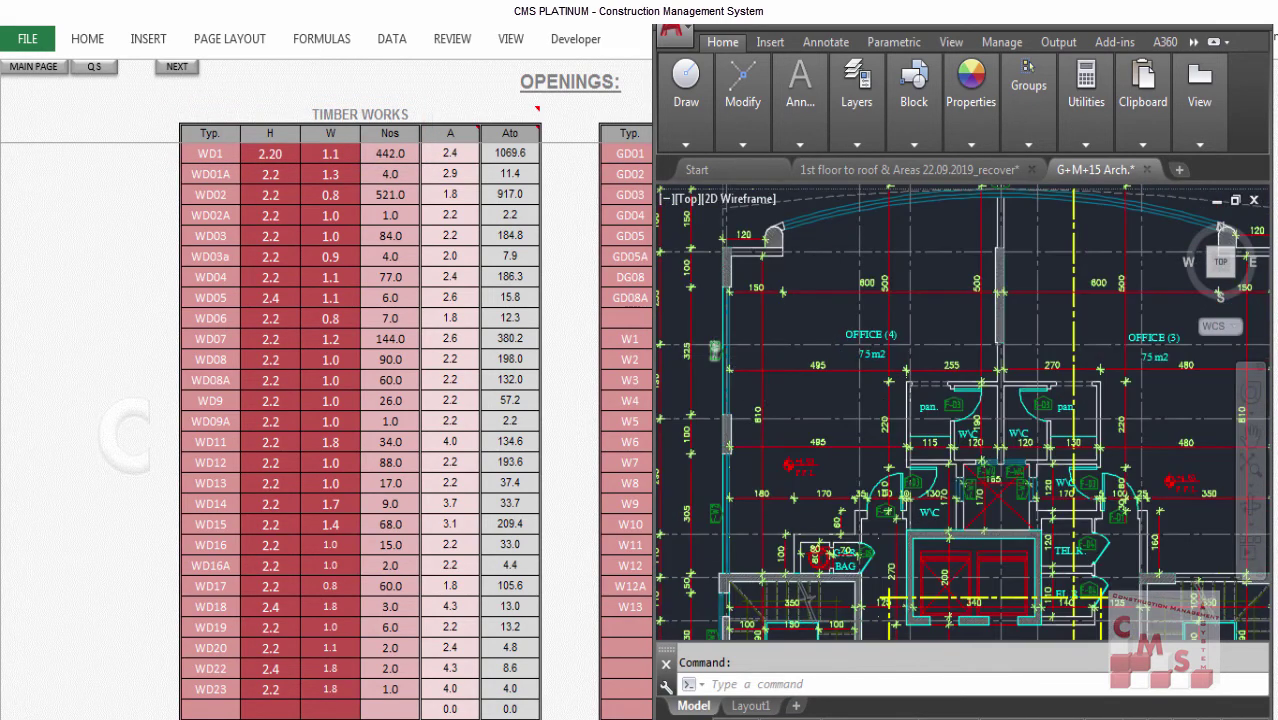
scroll(716, 353, "up", 3)
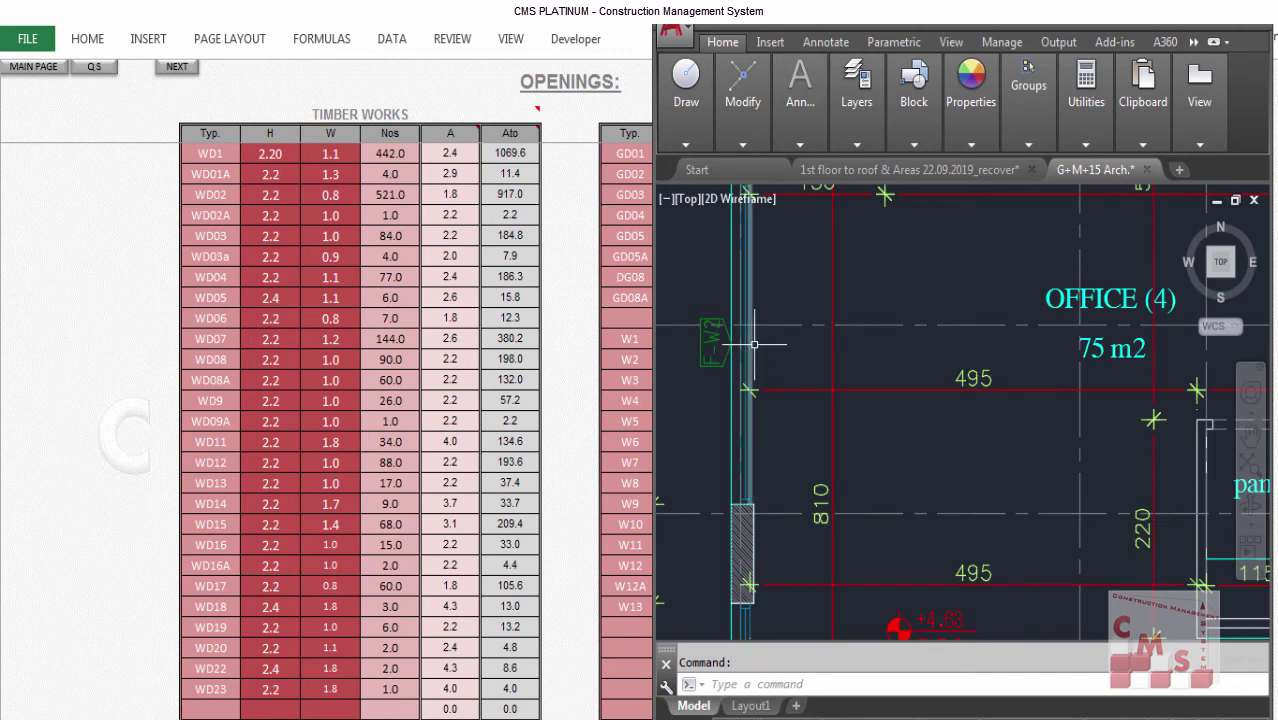
Back in Excel, highlight the Timber Works door types, heights, widths, quantities and areas.
left_click(590, 357)
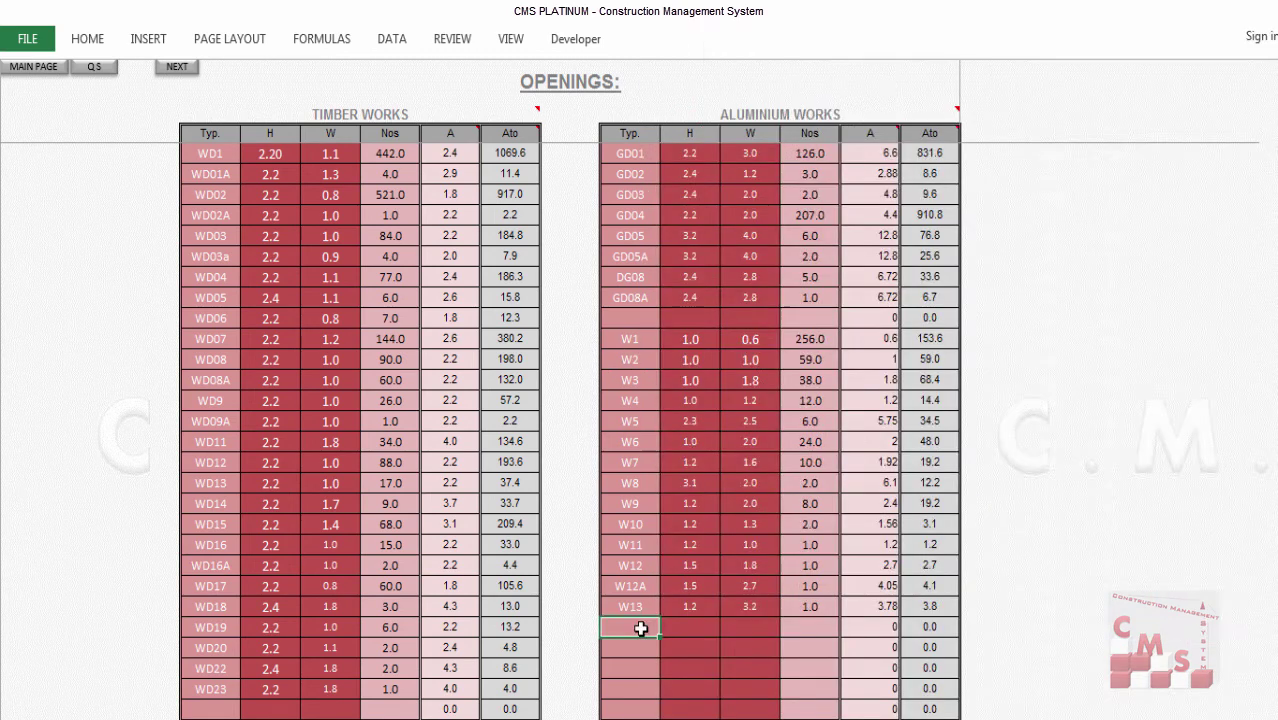
left_click_drag(212, 155, 207, 628)
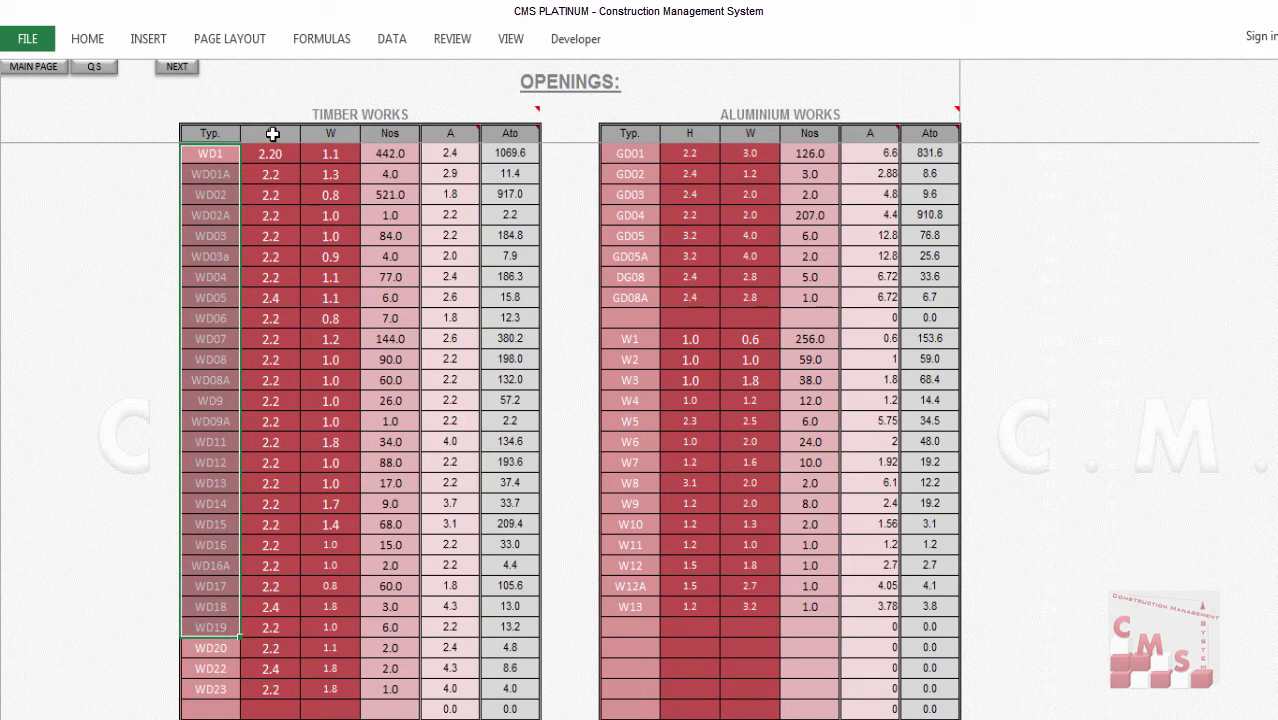
left_click_drag(318, 152, 293, 144)
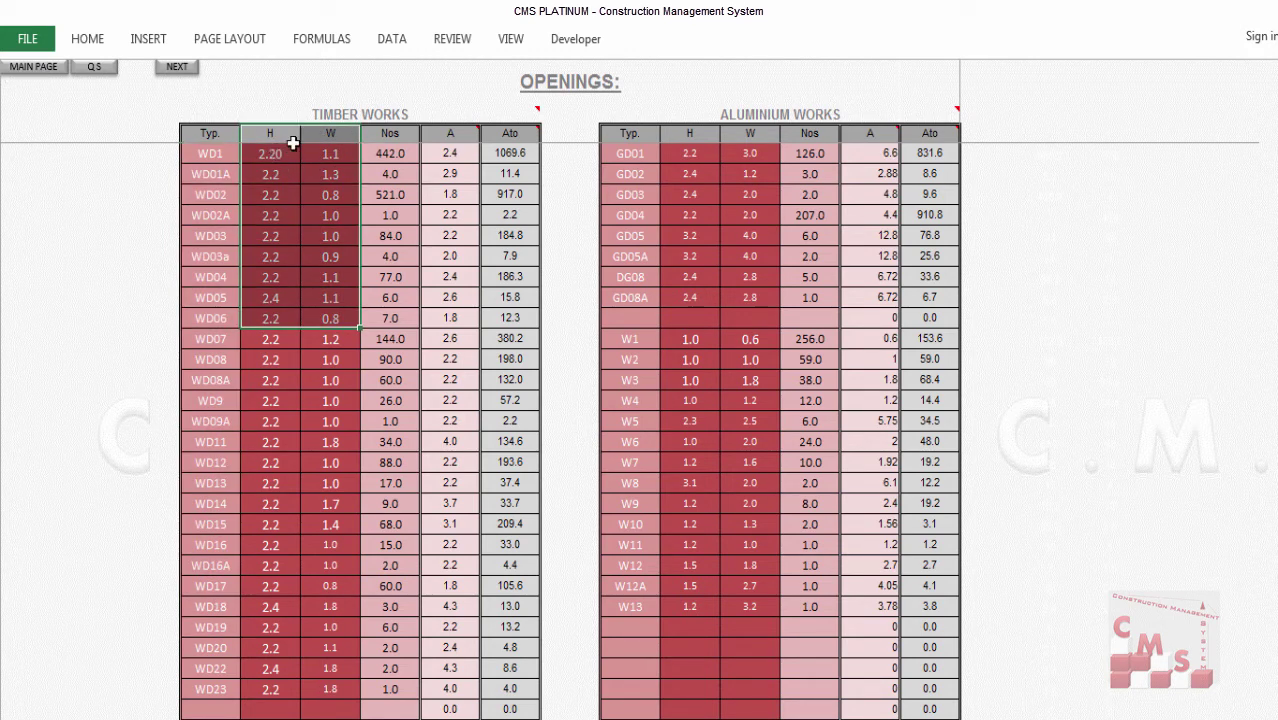
left_click_drag(270, 215, 330, 215)
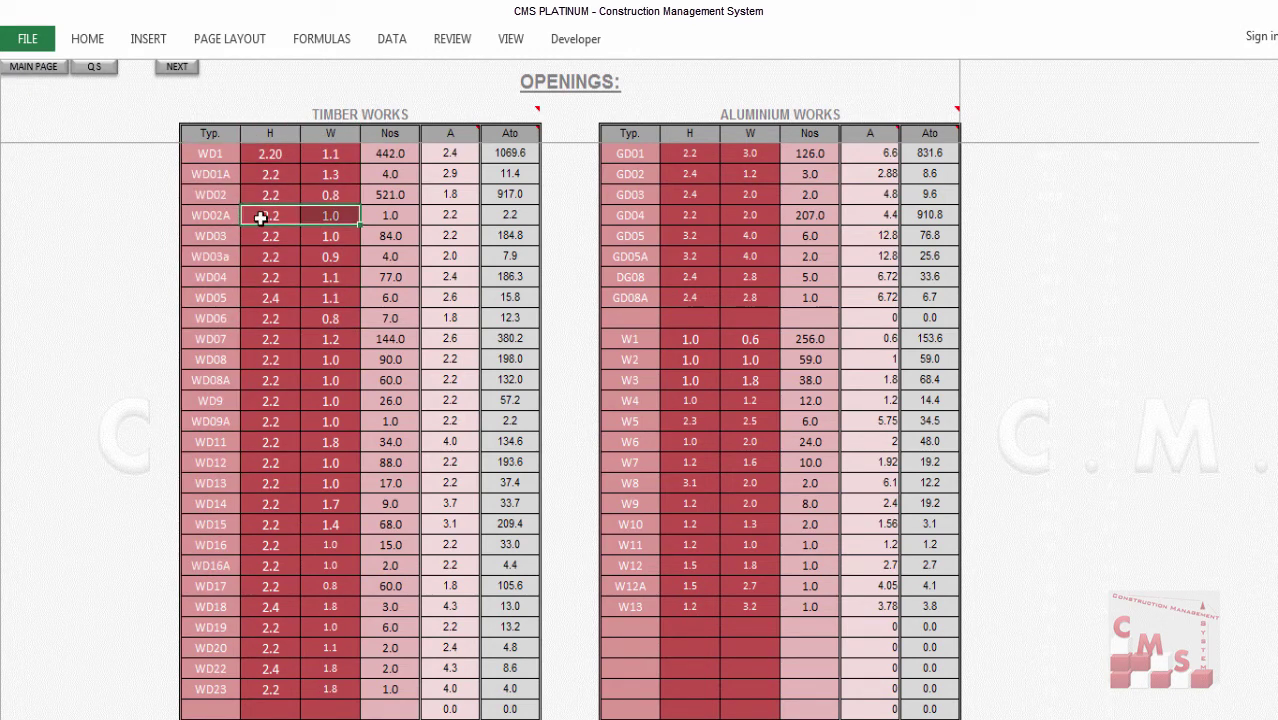
left_click(409, 215)
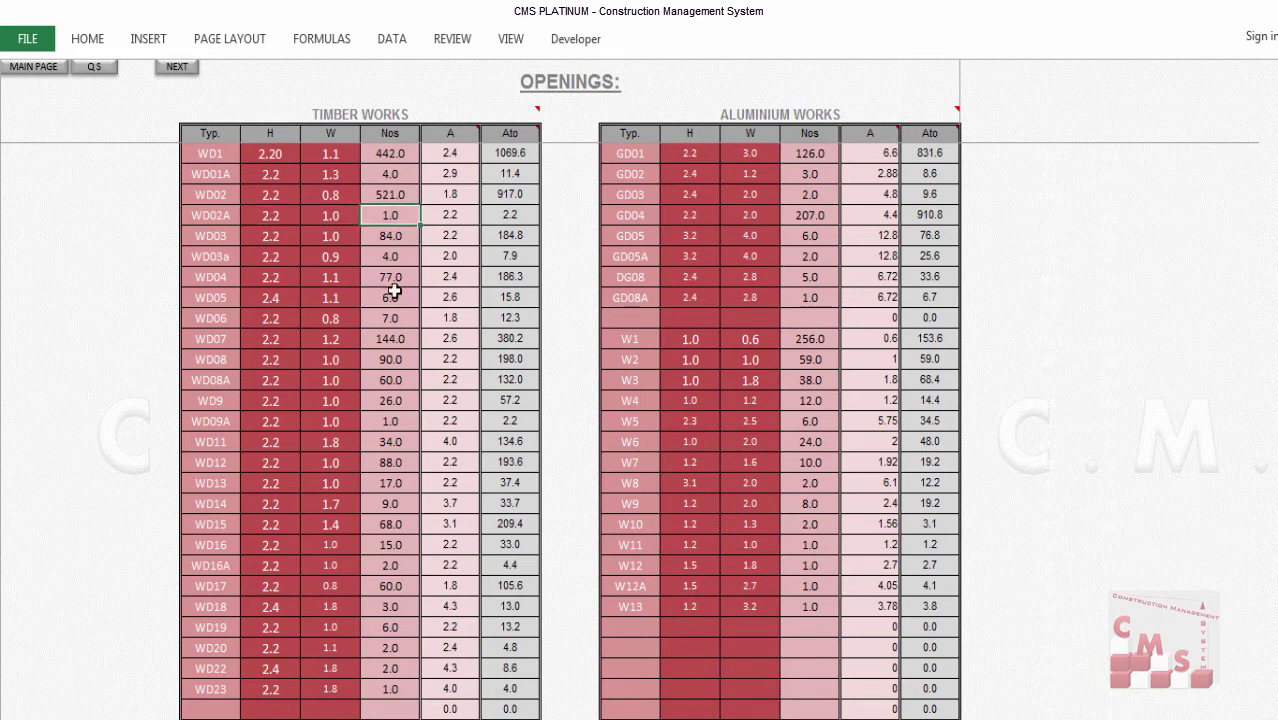
left_click(392, 384)
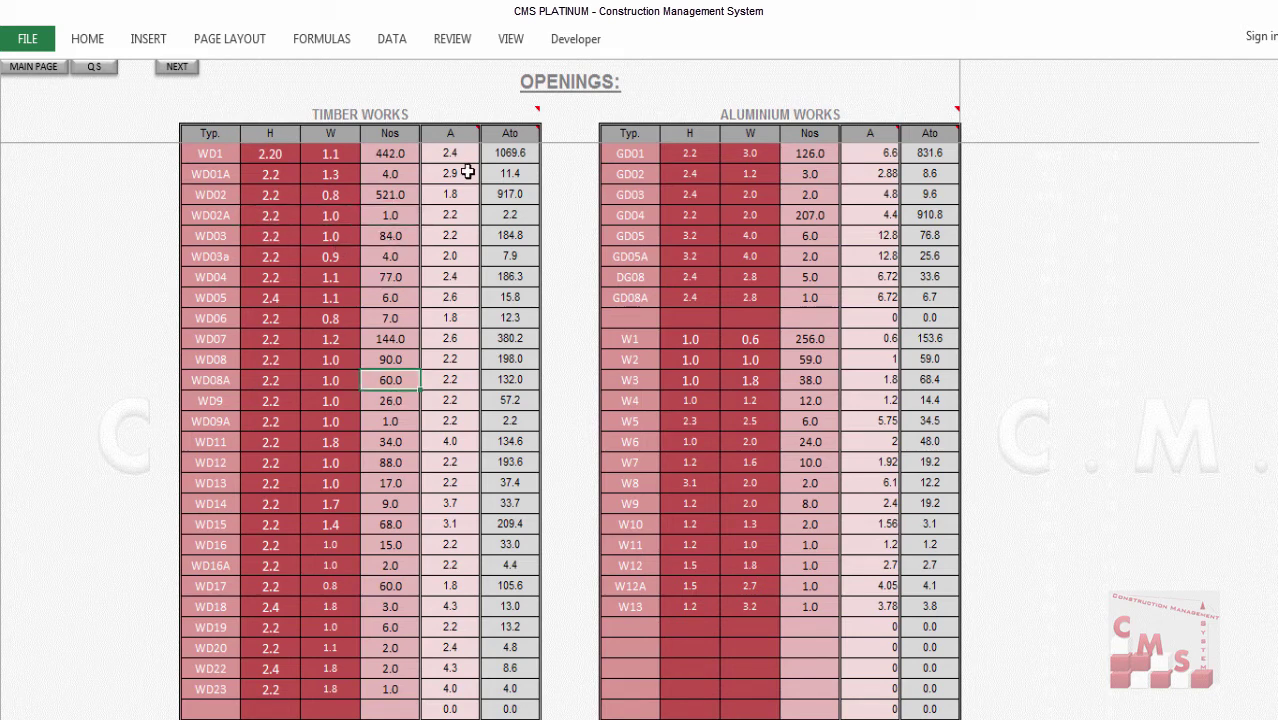
left_click_drag(461, 153, 457, 317)
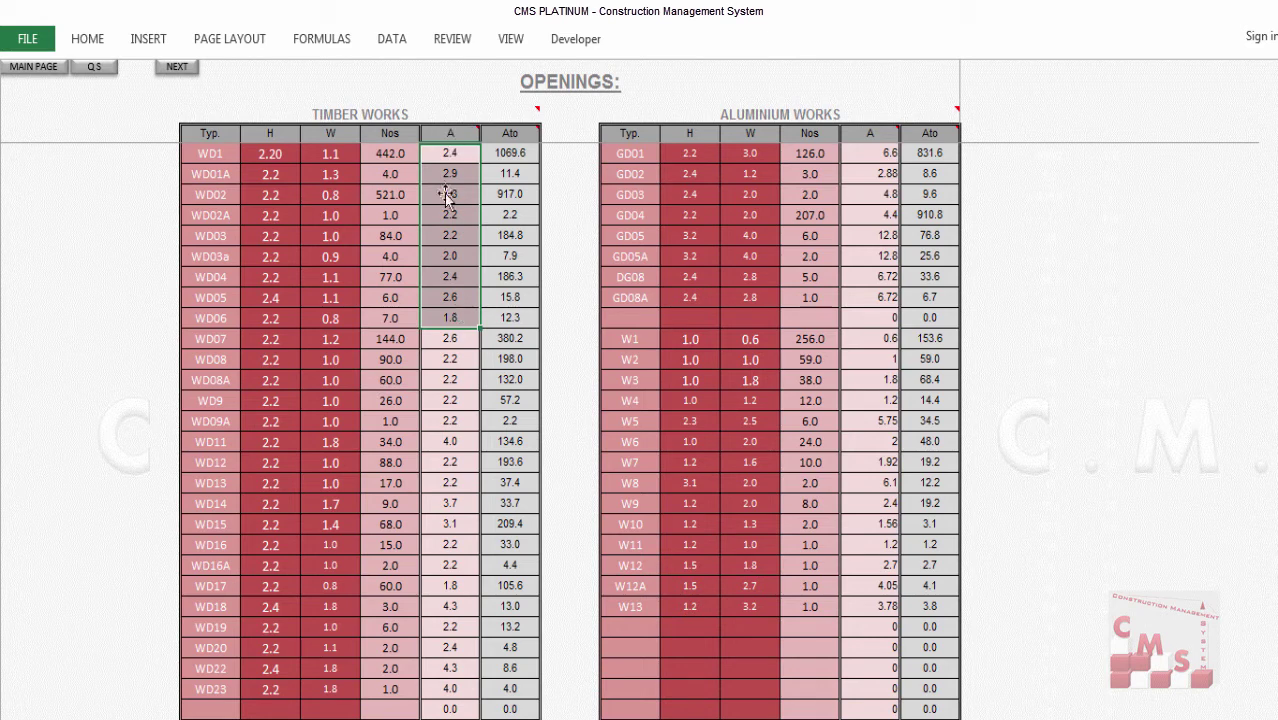
left_click_drag(492, 148, 500, 297)
left_click(200, 193)
left_click(195, 233)
left_click(195, 275)
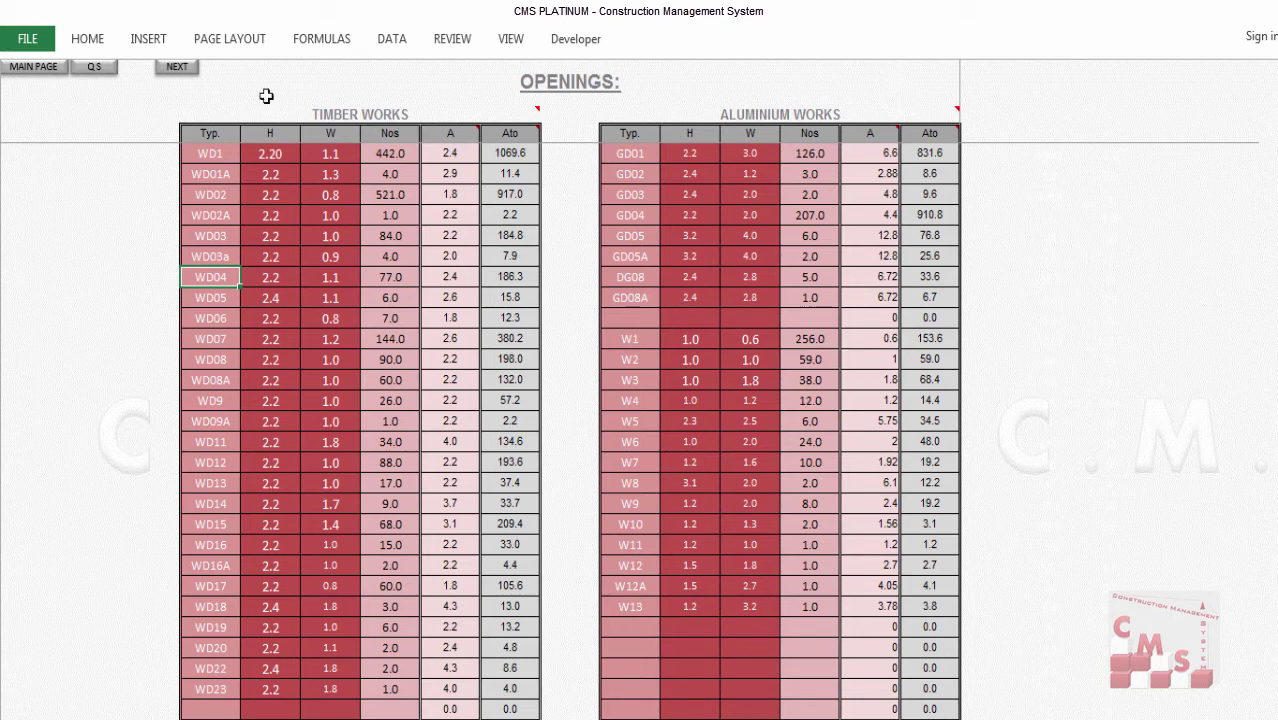
Go from the Q.S menu through Masonry Works to the Masonry Works block sheet.
left_click(95, 67)
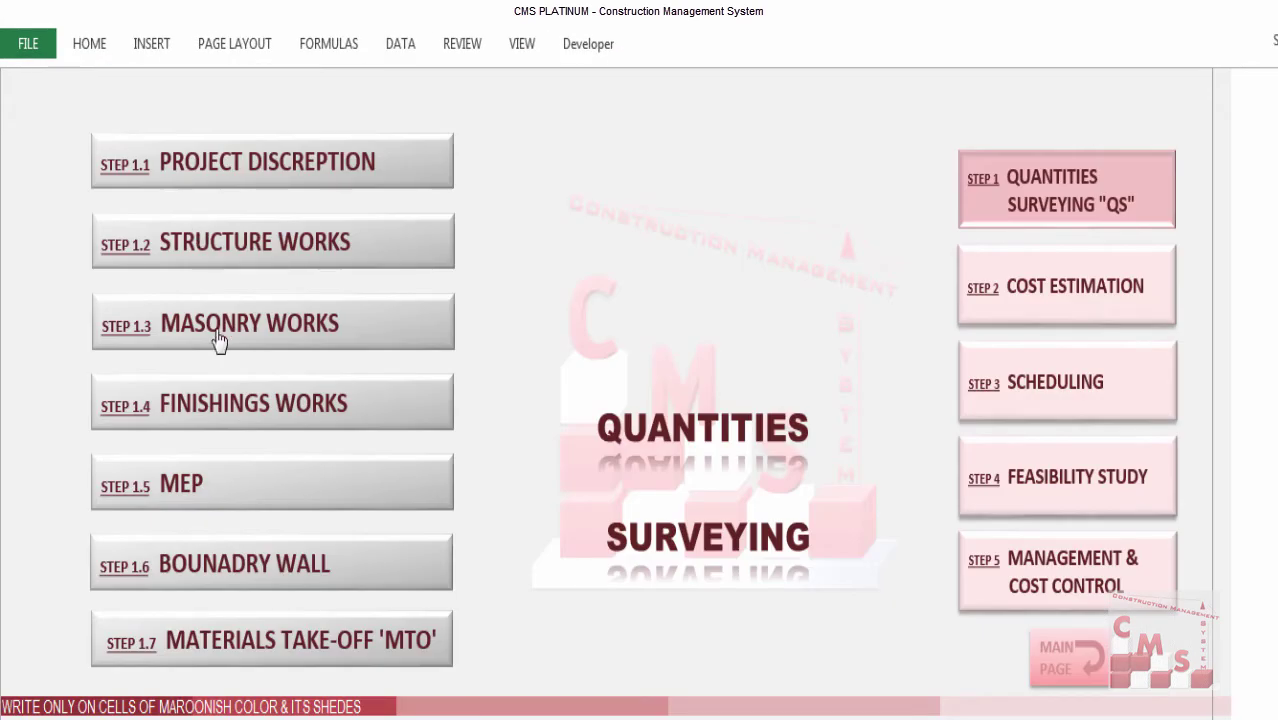
left_click(217, 330)
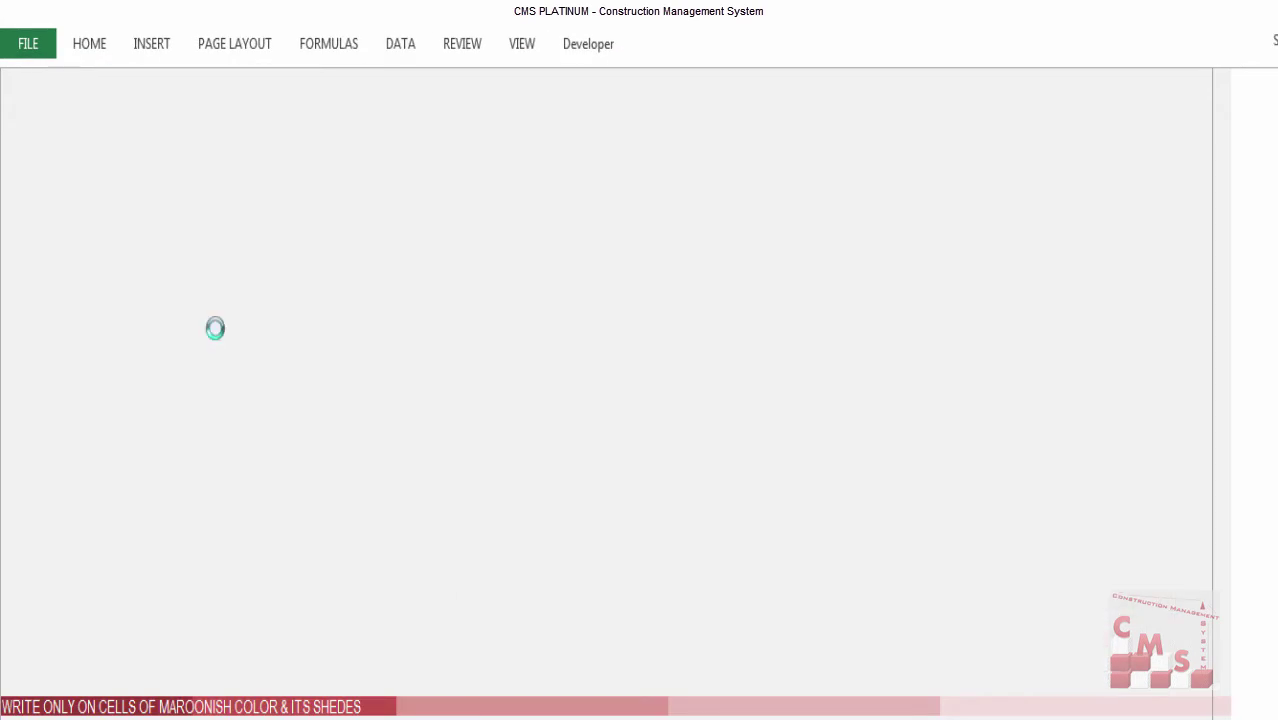
left_click(237, 379)
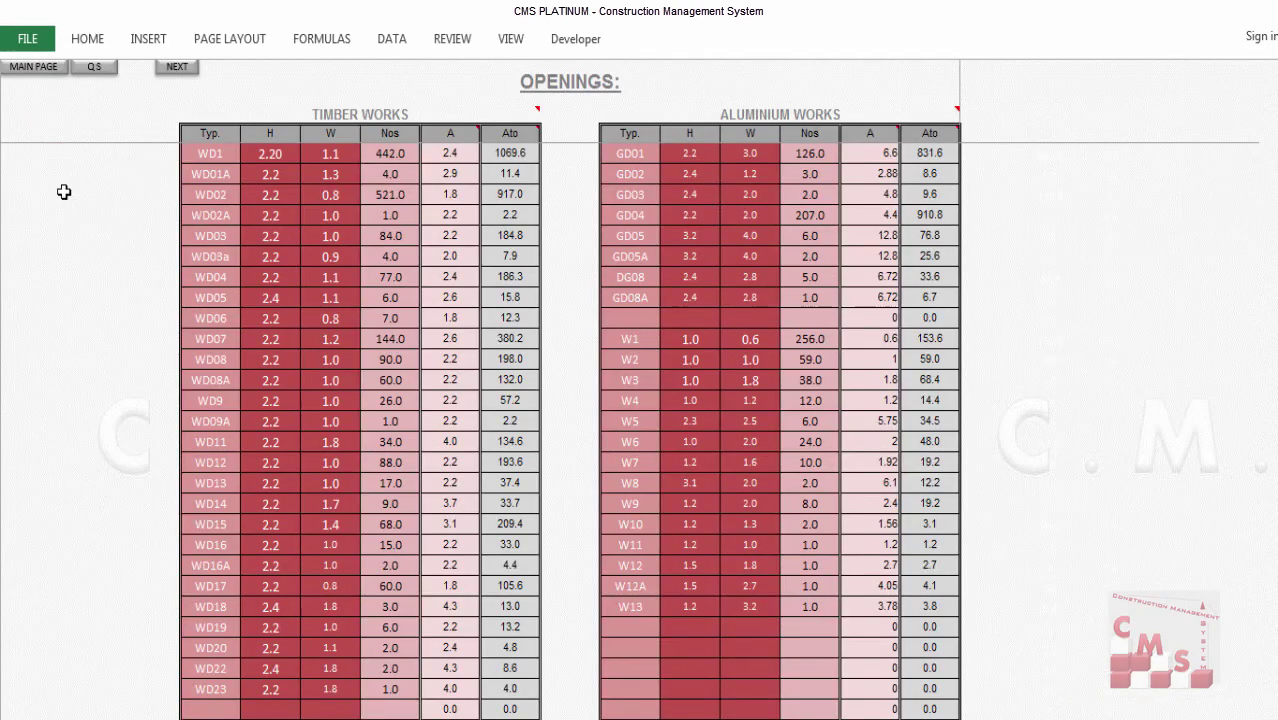
left_click(177, 68)
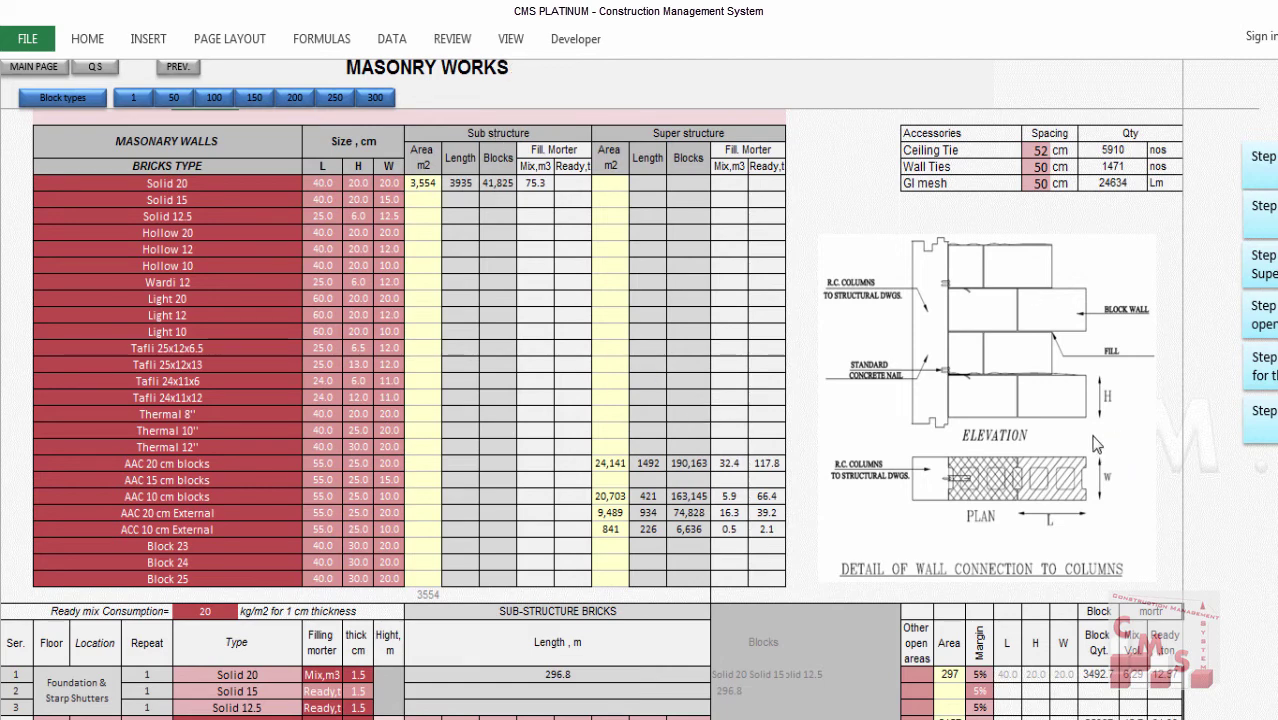
scroll(1095, 443, "down", 1)
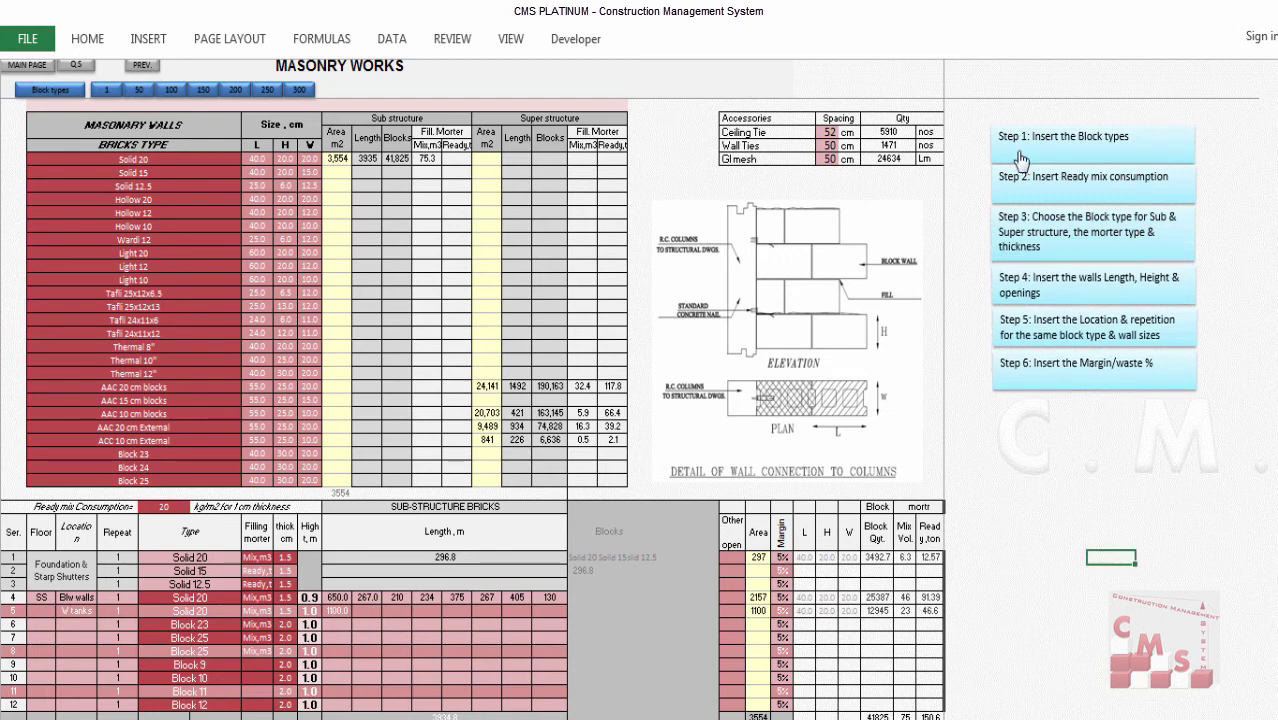
left_click(1084, 150)
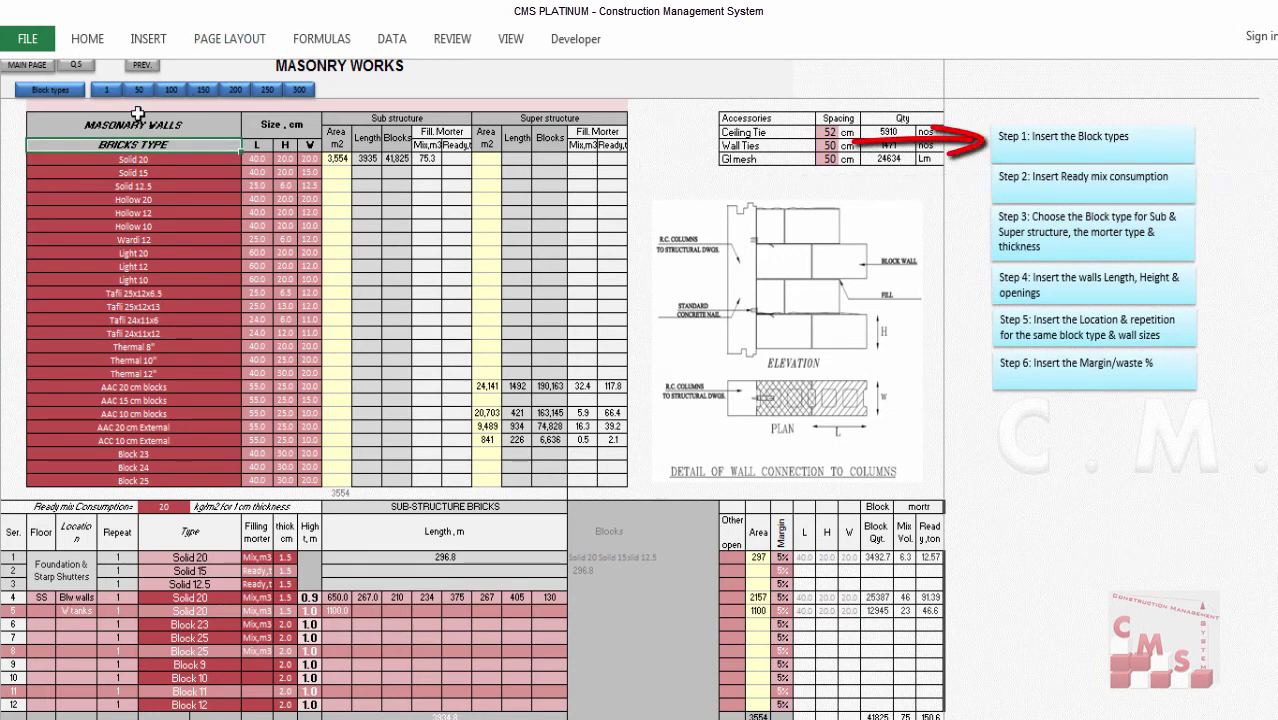
left_click(177, 186)
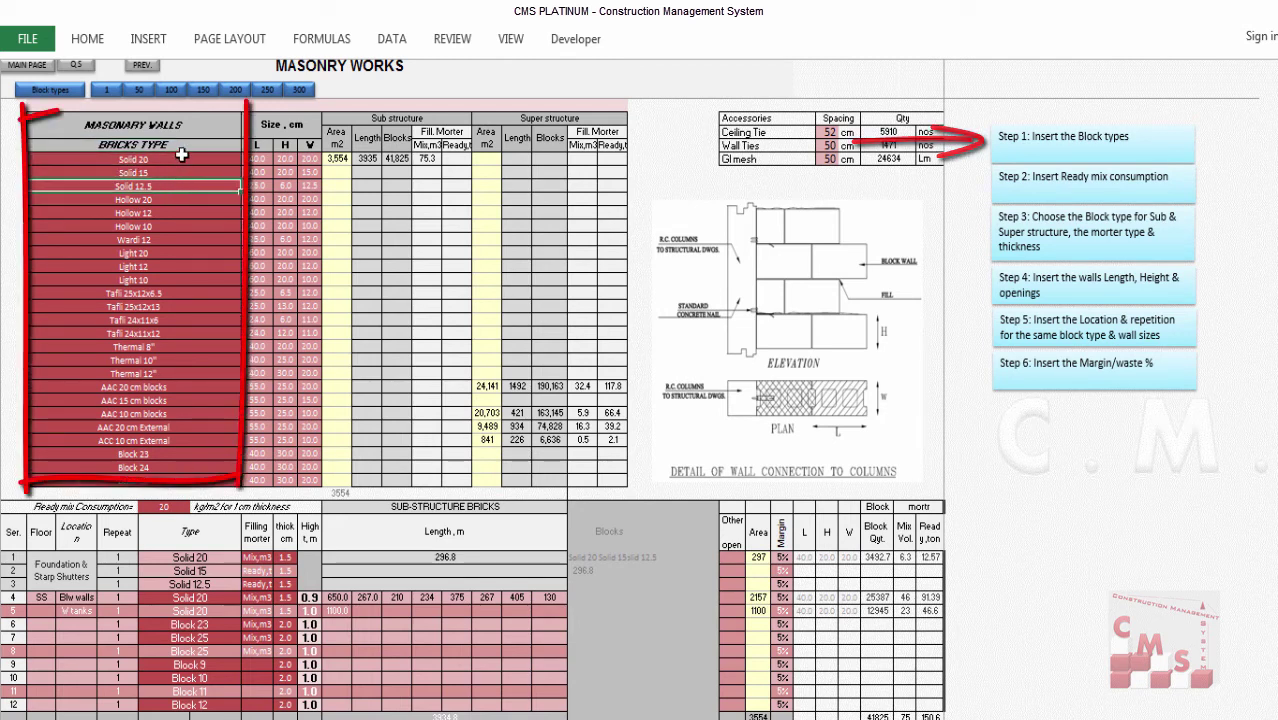
left_click_drag(181, 157, 158, 470)
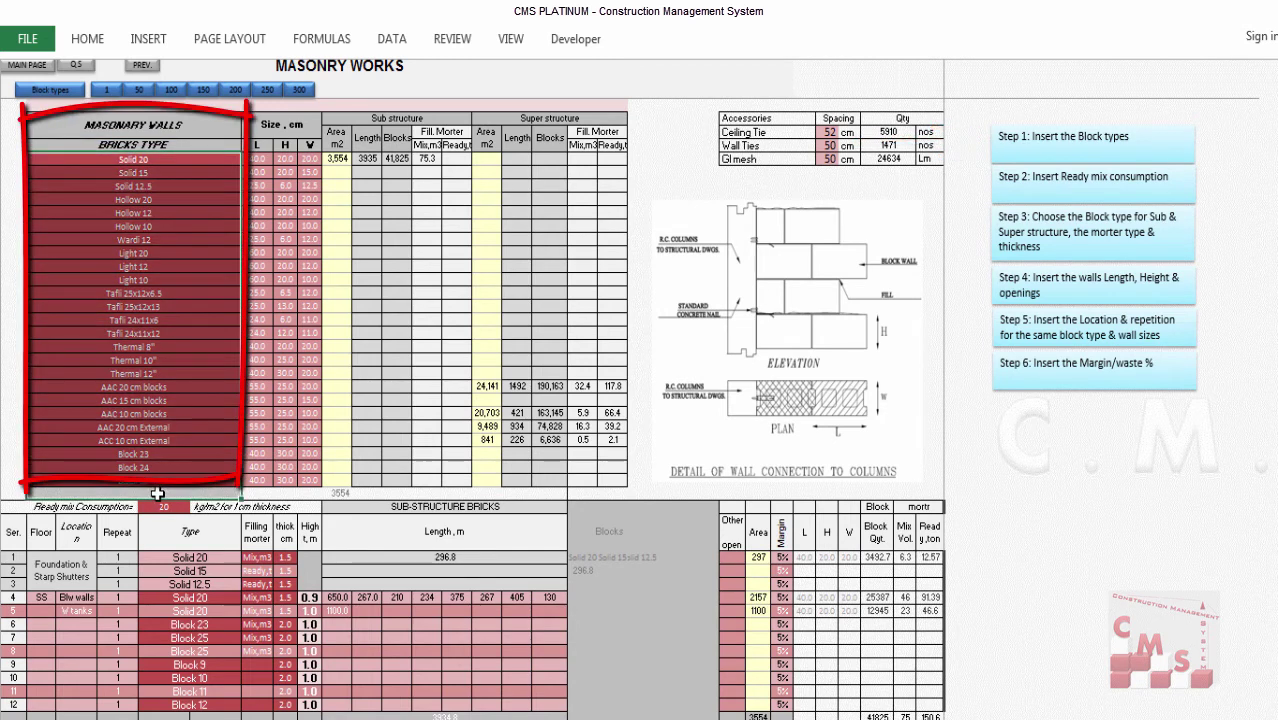
left_click(190, 162)
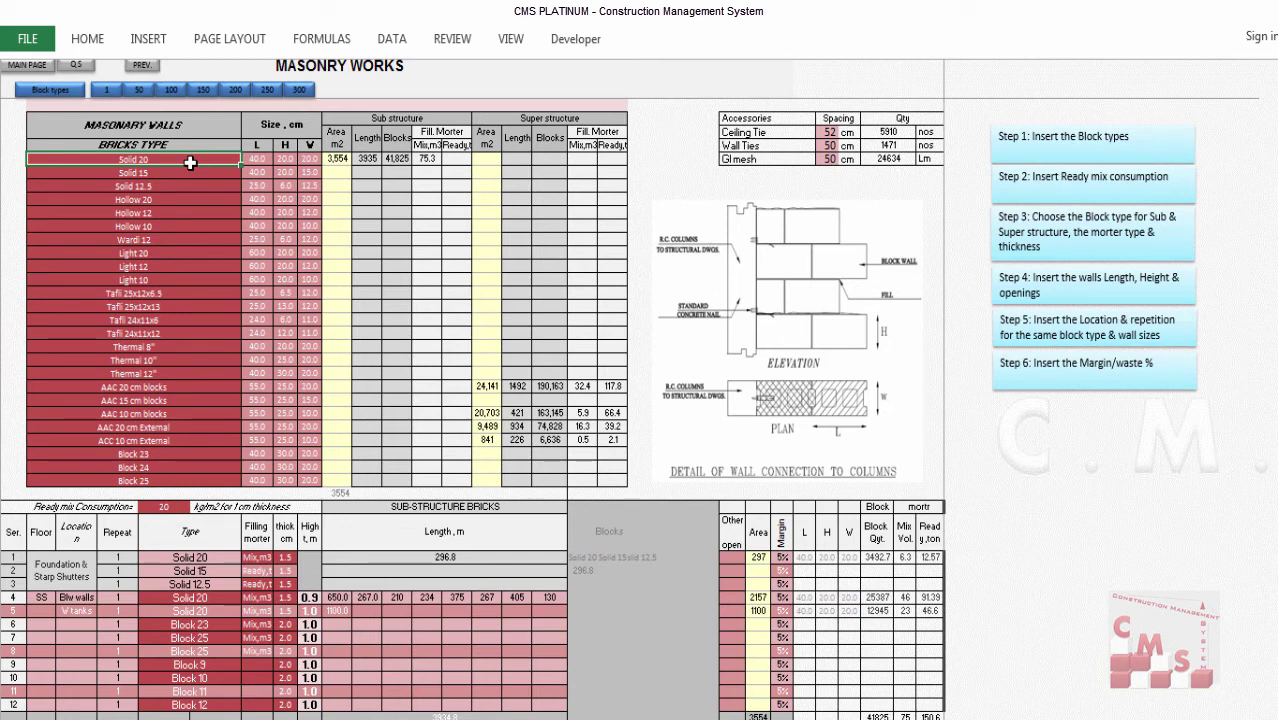
left_click(182, 172)
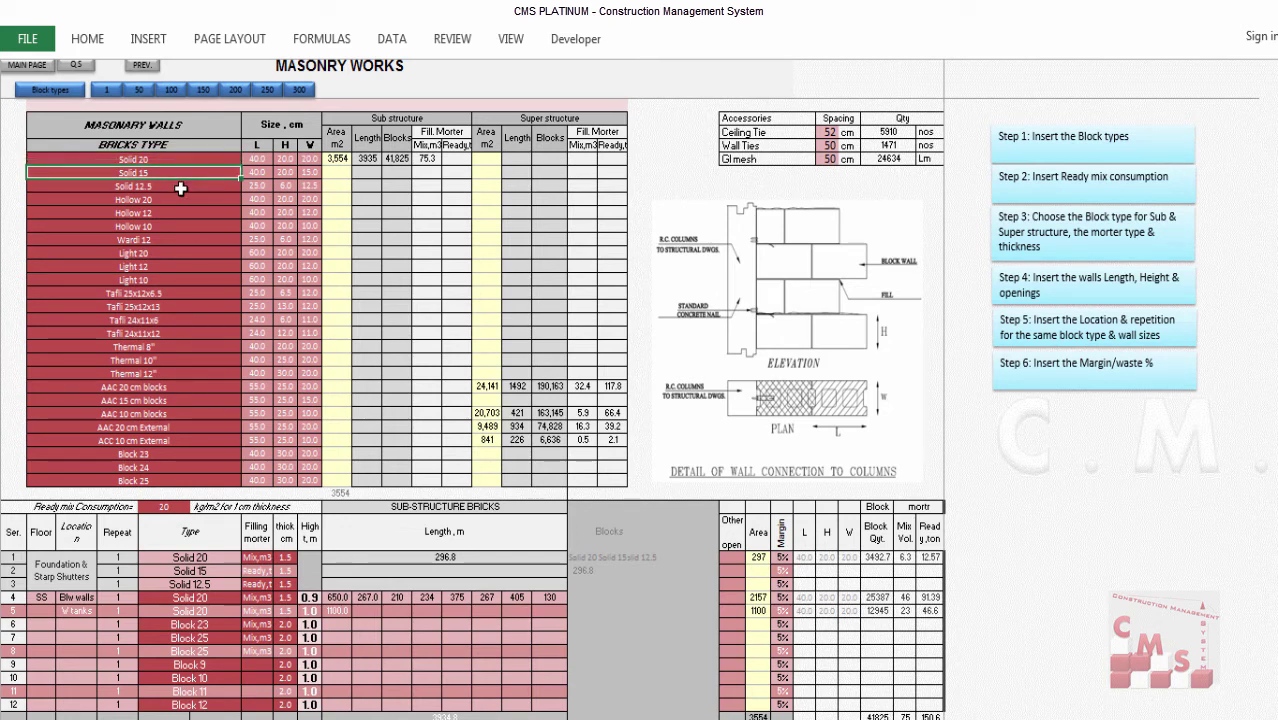
left_click(181, 187)
left_click(177, 213)
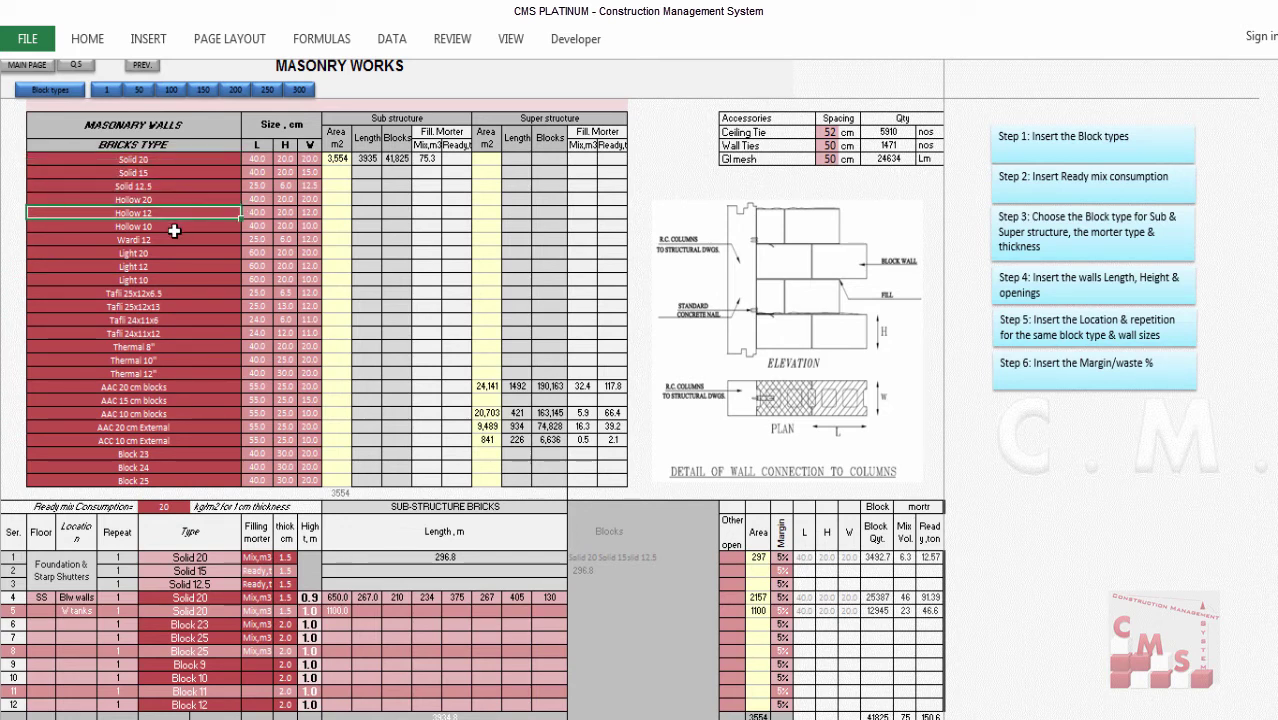
left_click(167, 266)
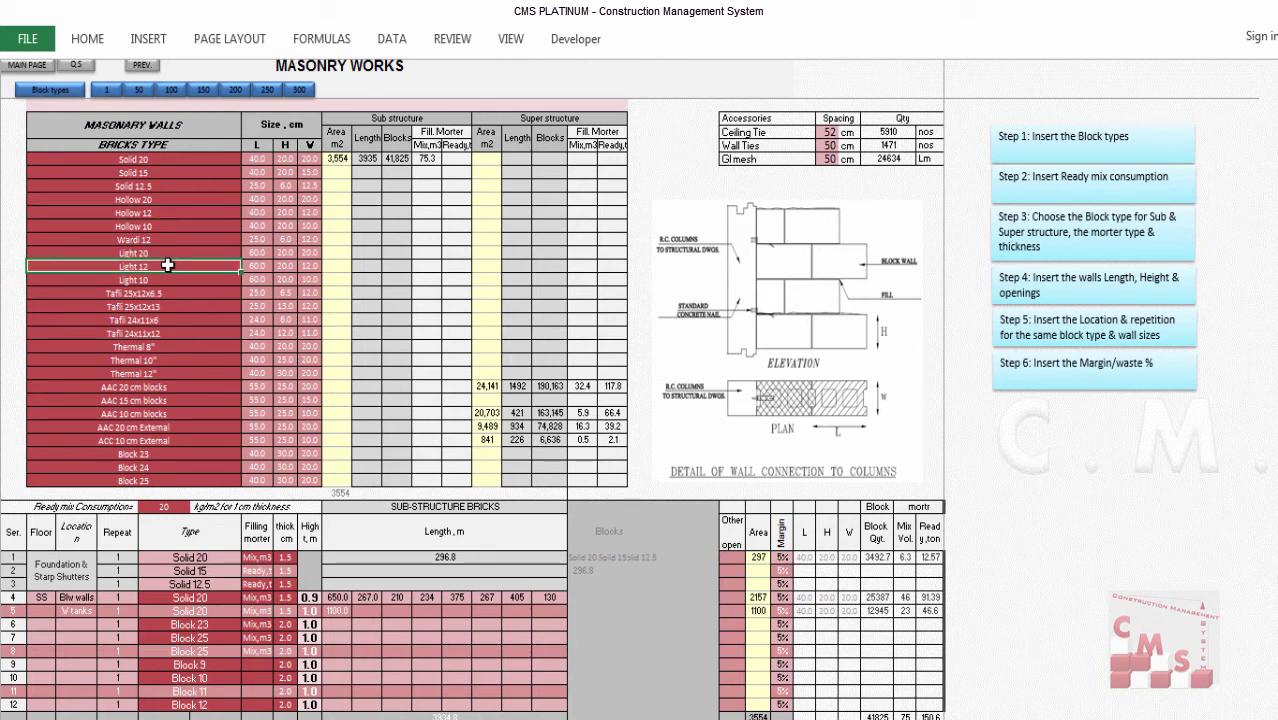
left_click(183, 375)
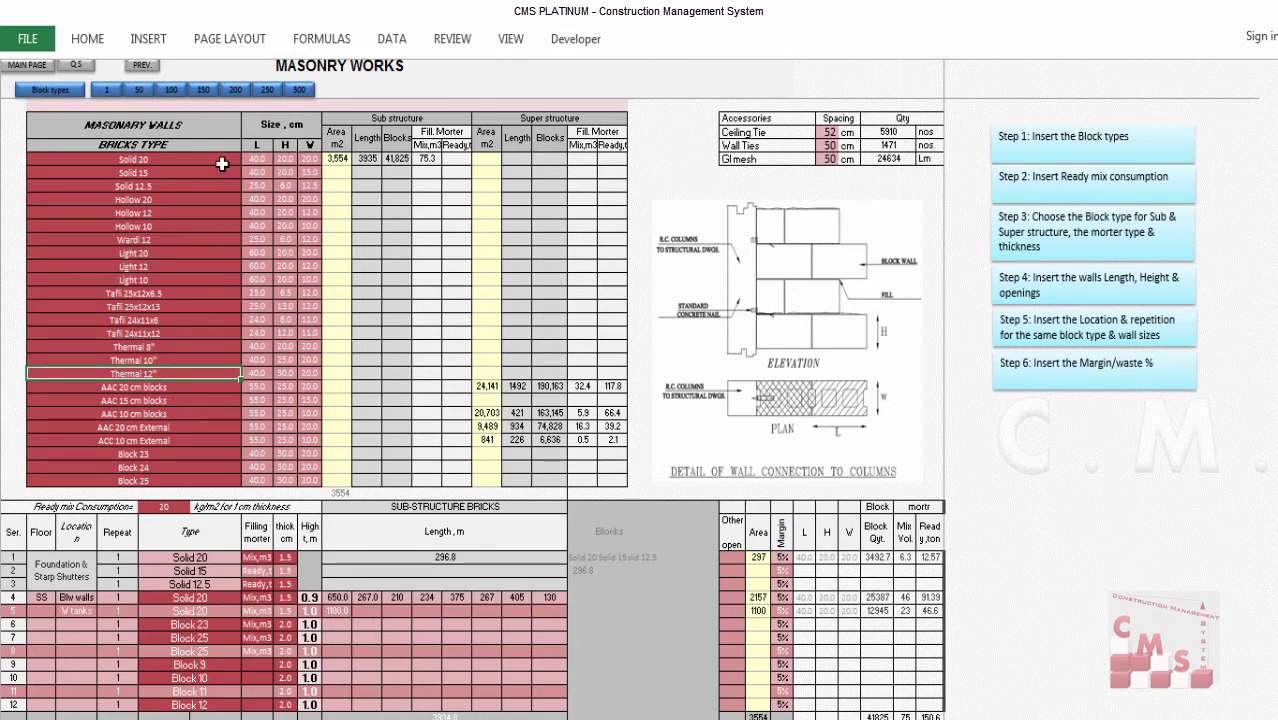
left_click_drag(220, 163, 218, 482)
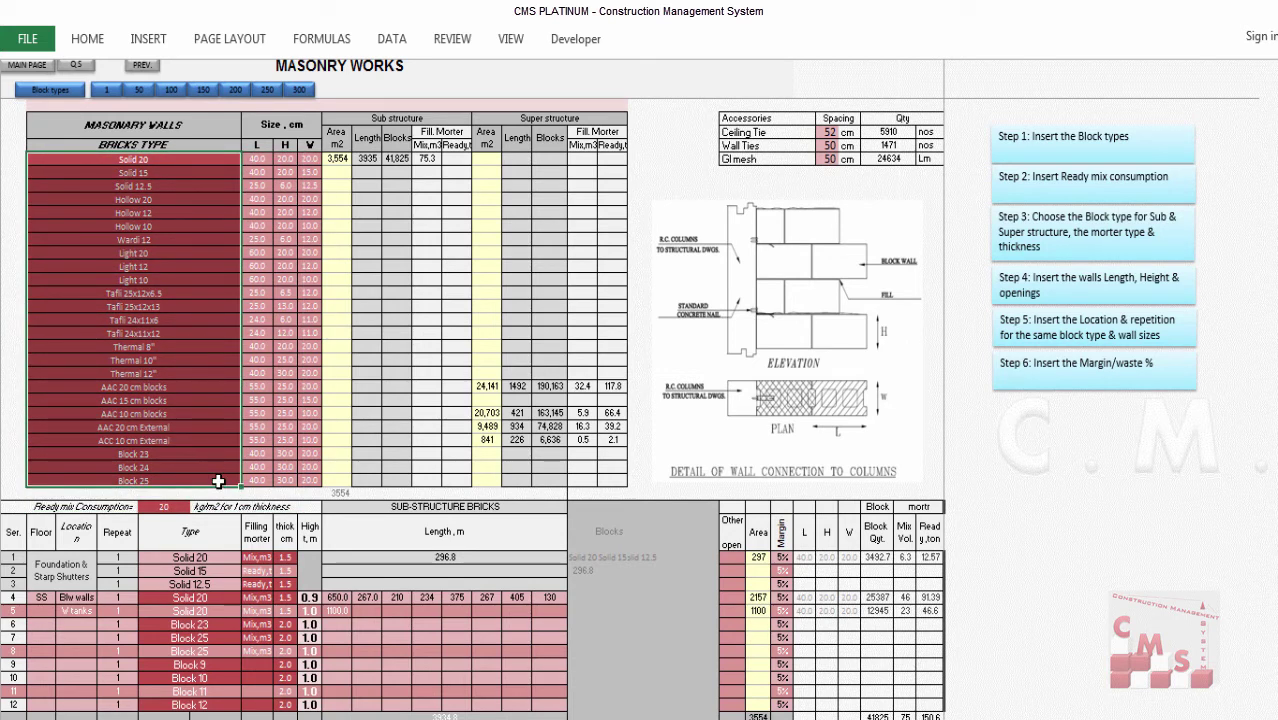
left_click_drag(200, 163, 200, 362)
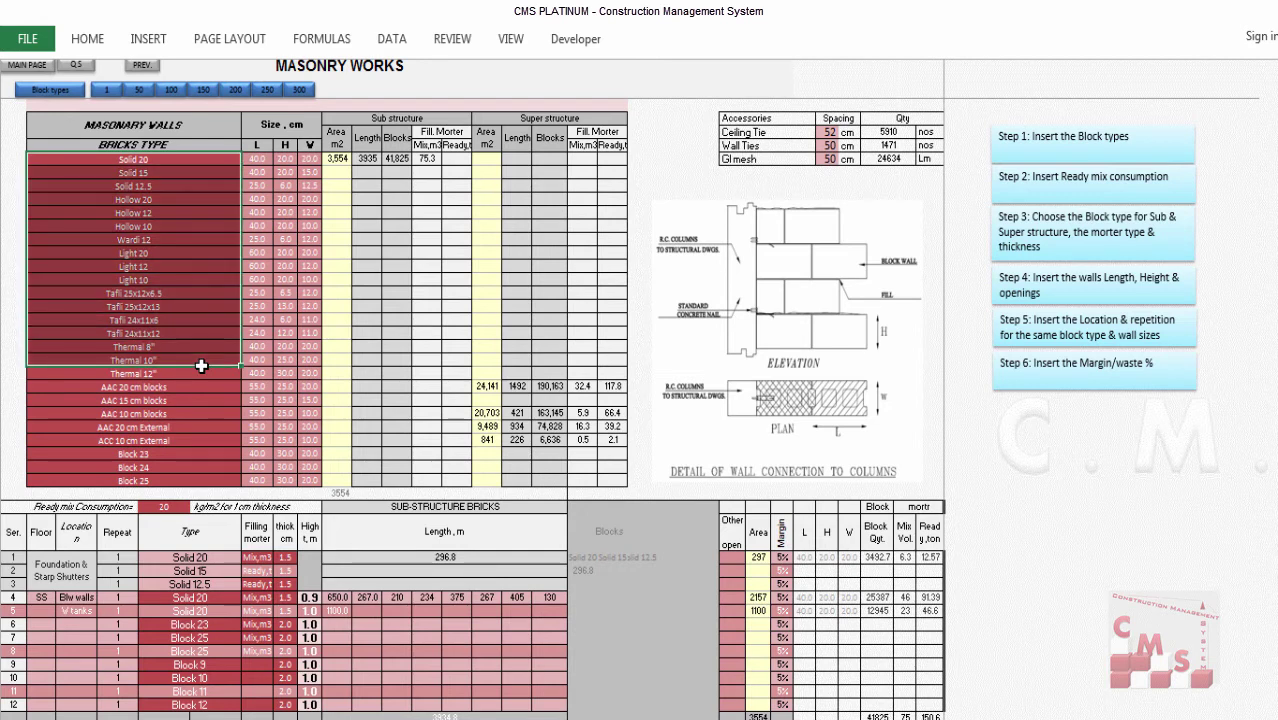
left_click_drag(257, 160, 308, 333)
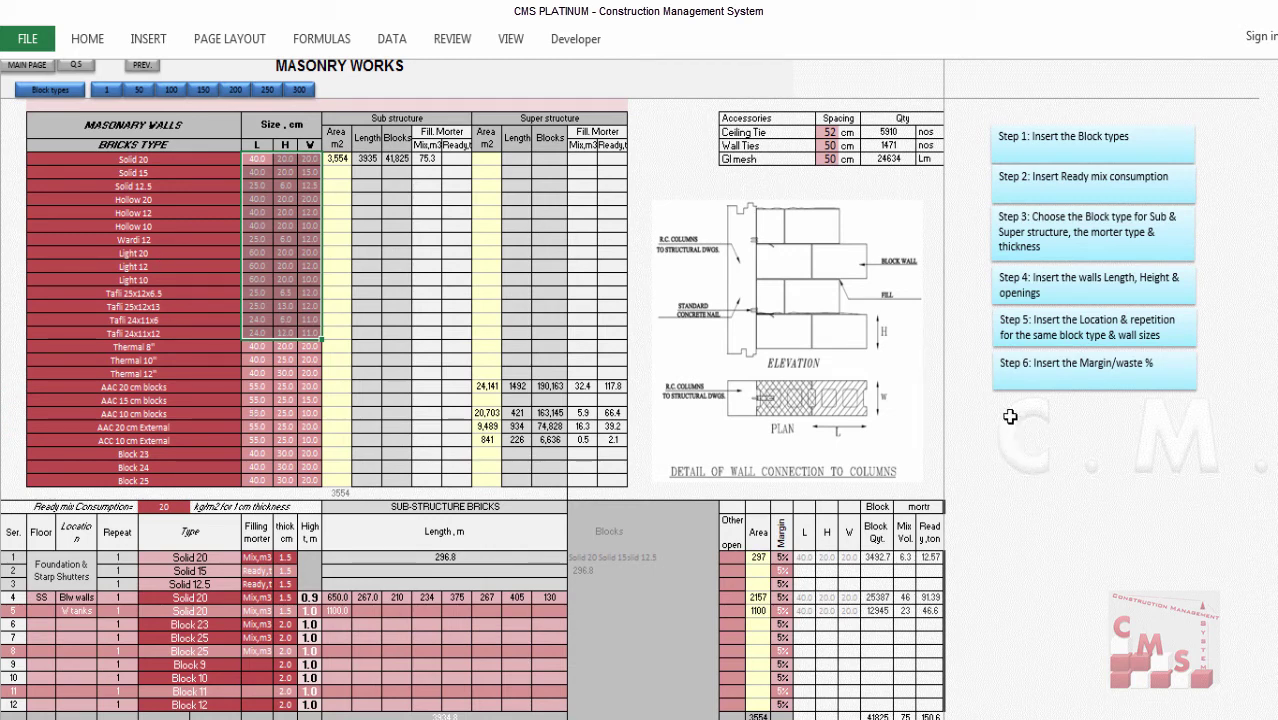
left_click(1045, 190)
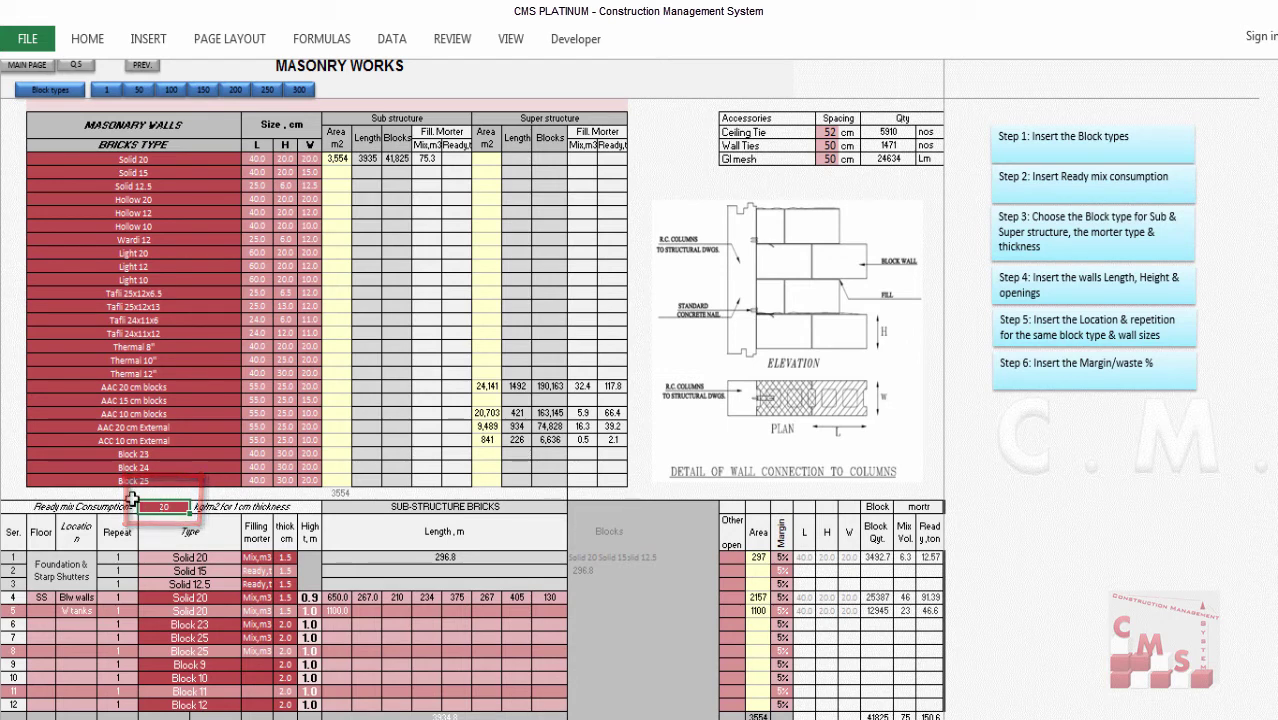
Check row 1's filling mortar choices, keeping Mix,m3, and move to mortar thickness.
left_click(269, 530)
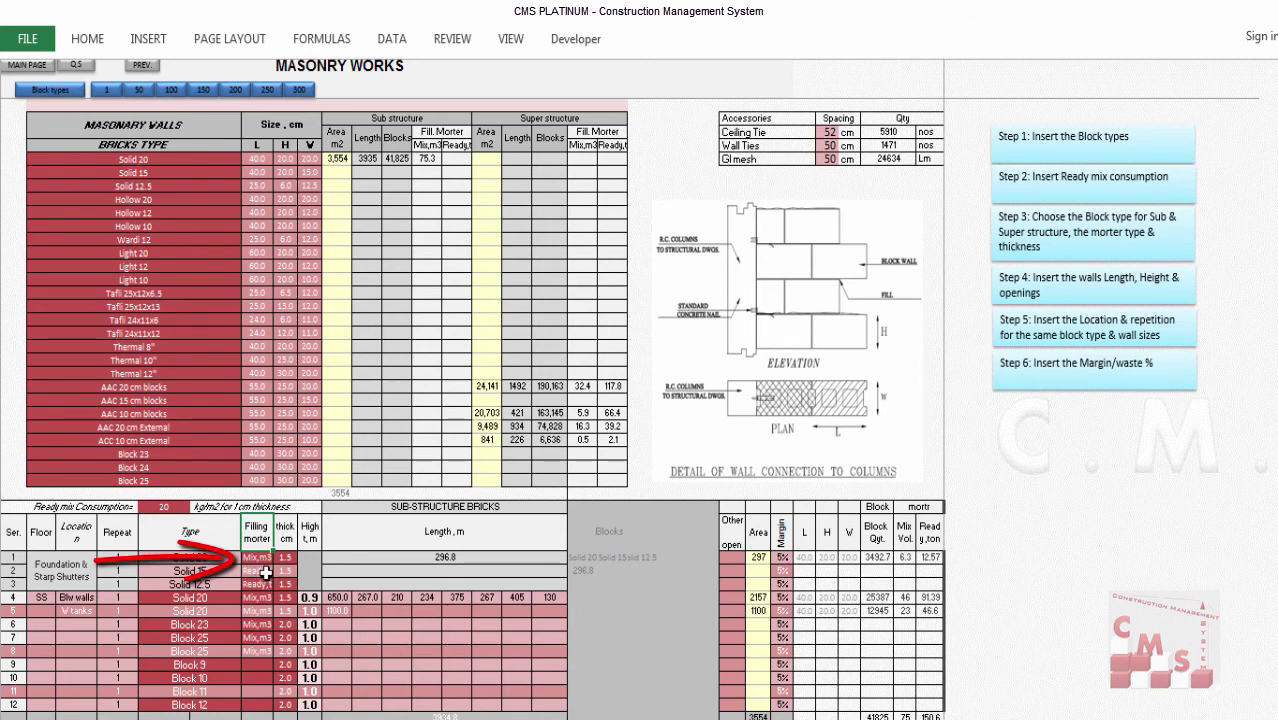
left_click(260, 557)
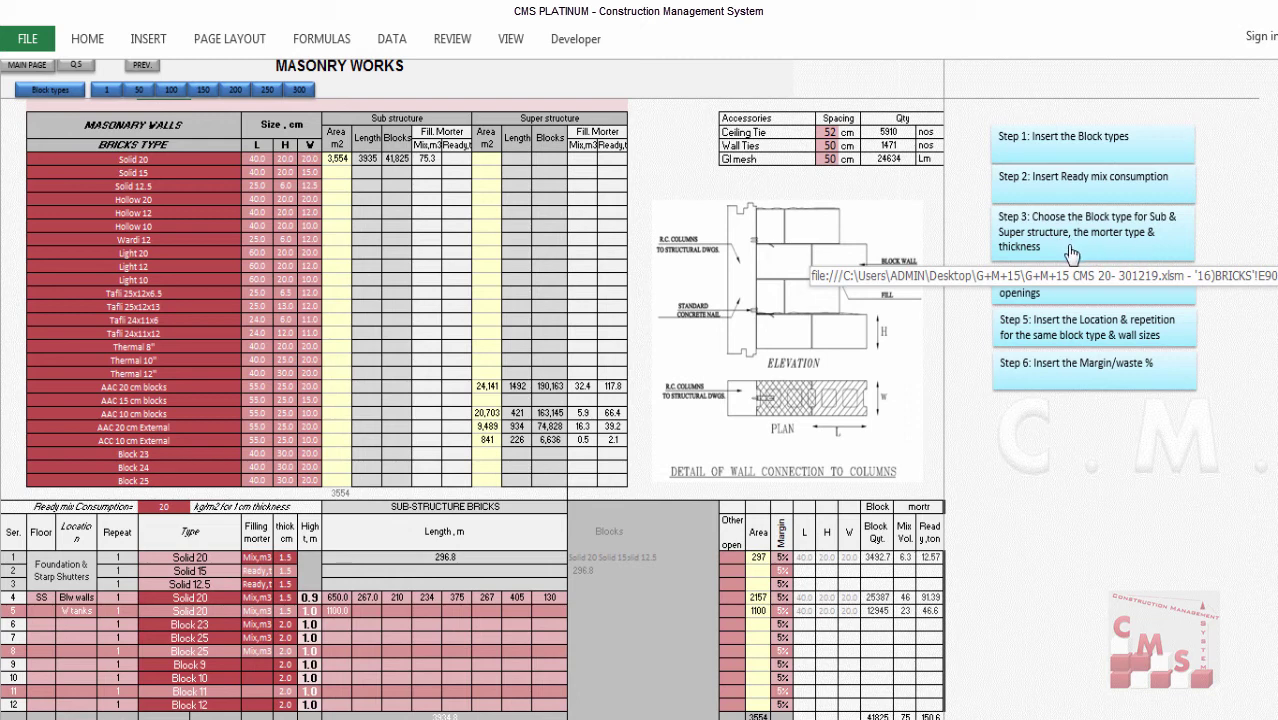
left_click(257, 557)
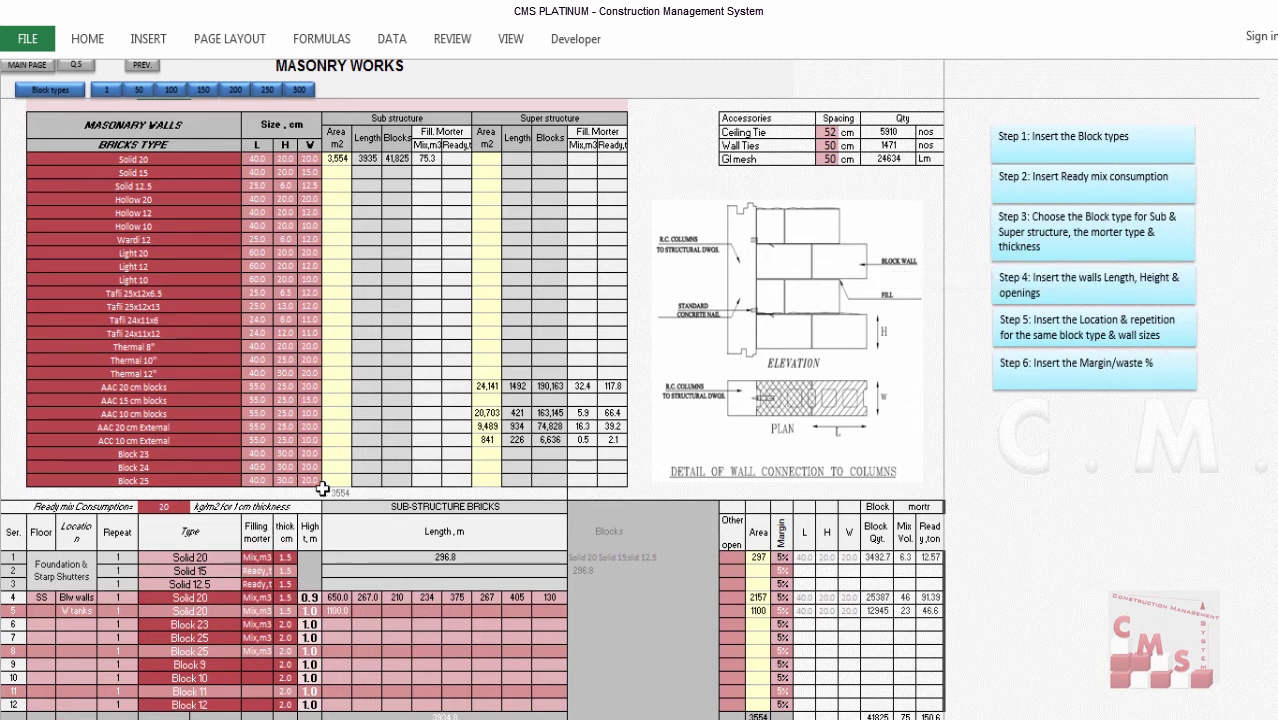
left_click(280, 557)
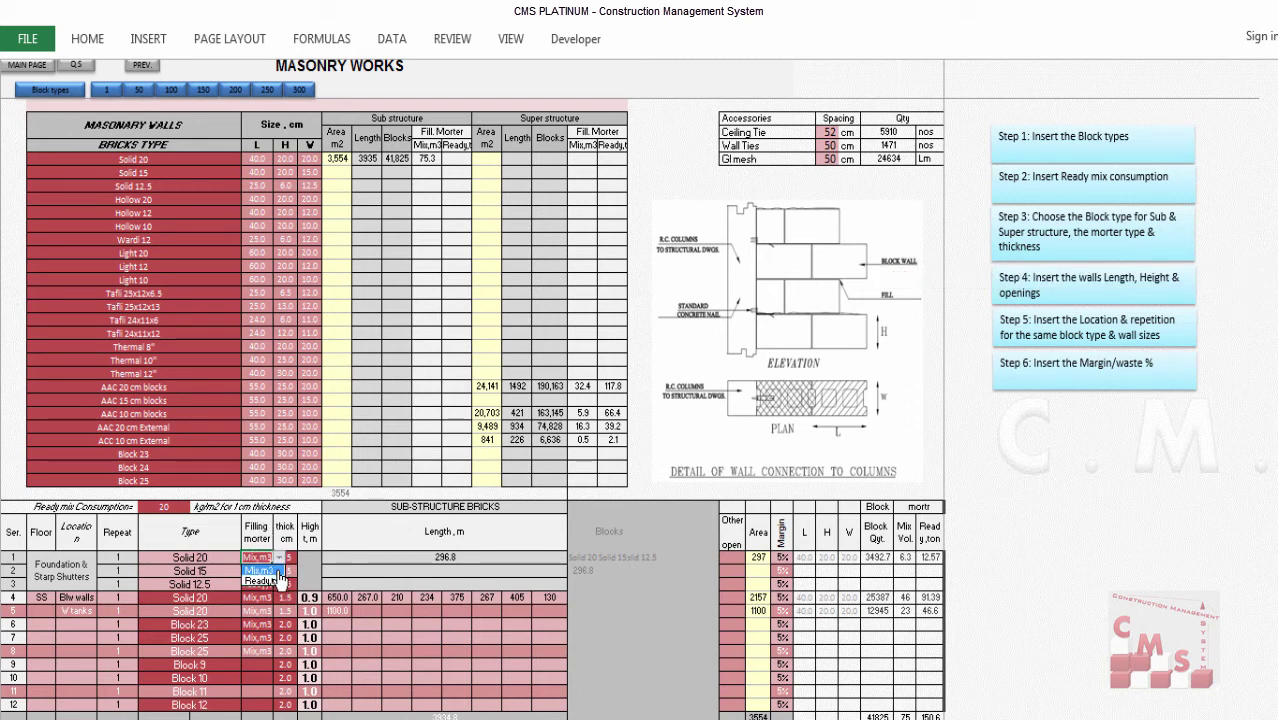
left_click(278, 572)
left_click(287, 558)
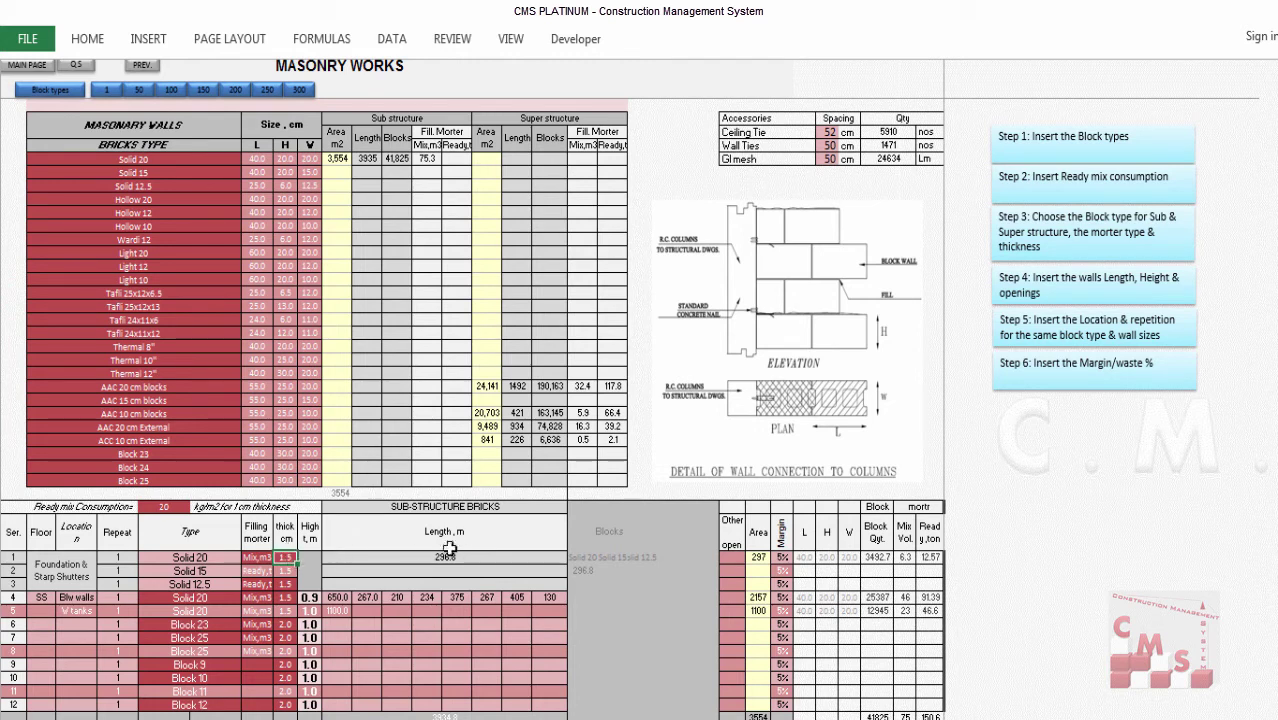
Review the sub-structure and super-structure masonry sections, then go to Structure Works via Q.S.
left_click(415, 506)
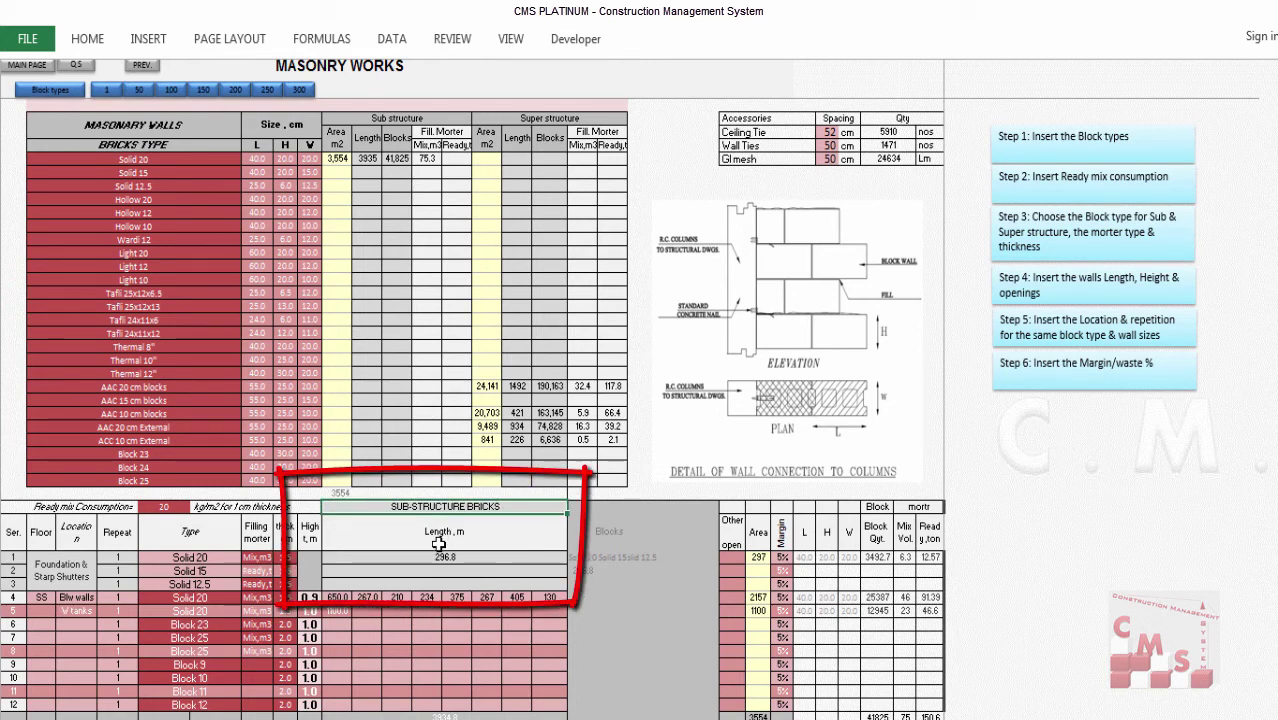
scroll(438, 544, "down", 4)
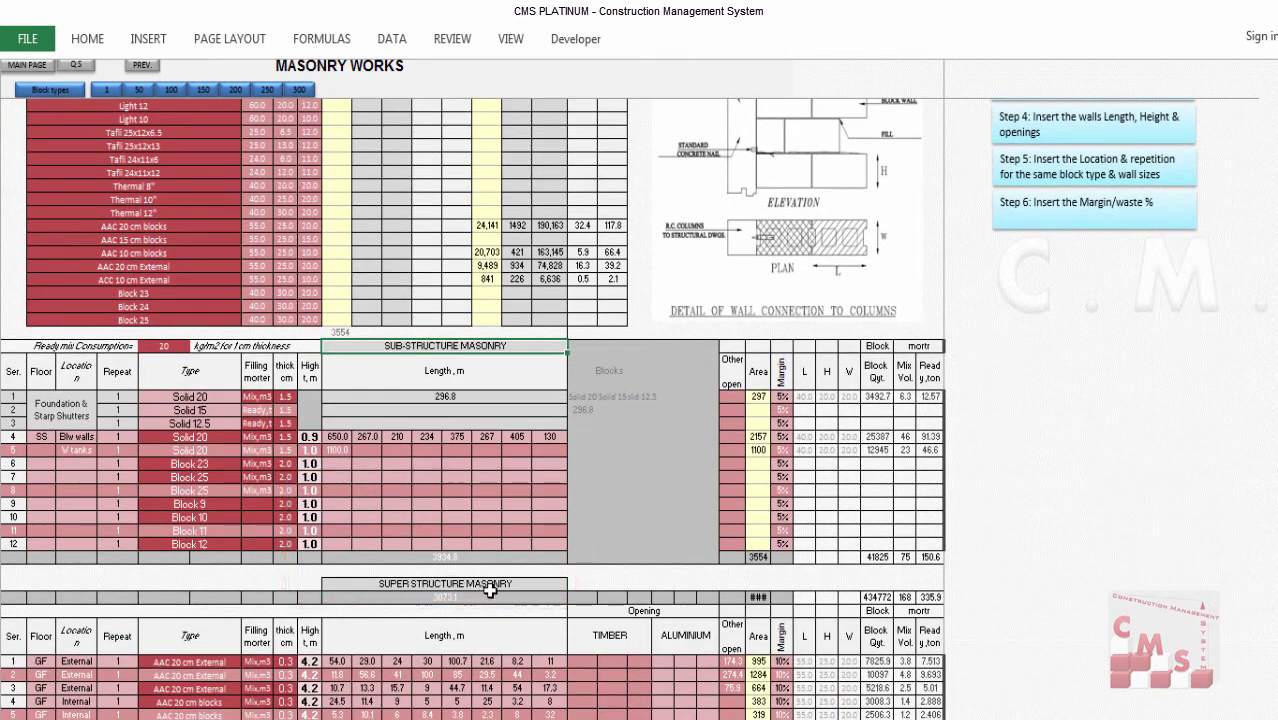
left_click(488, 583)
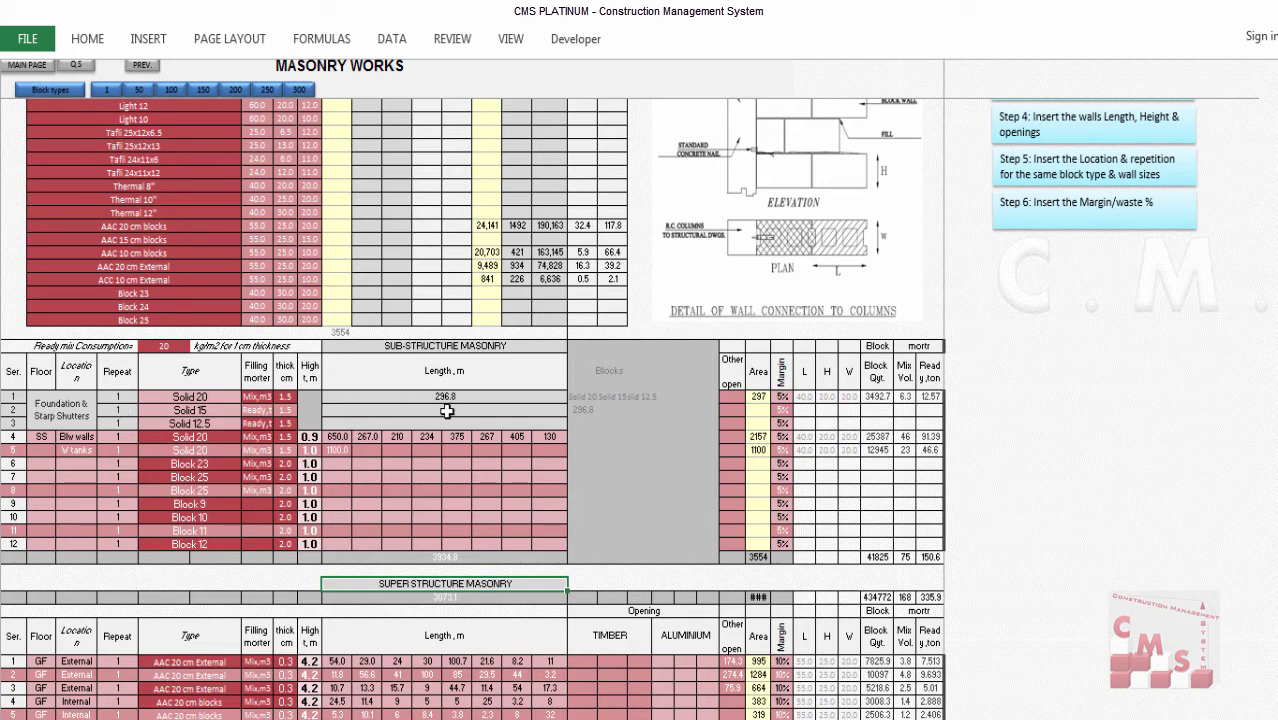
left_click(58, 416)
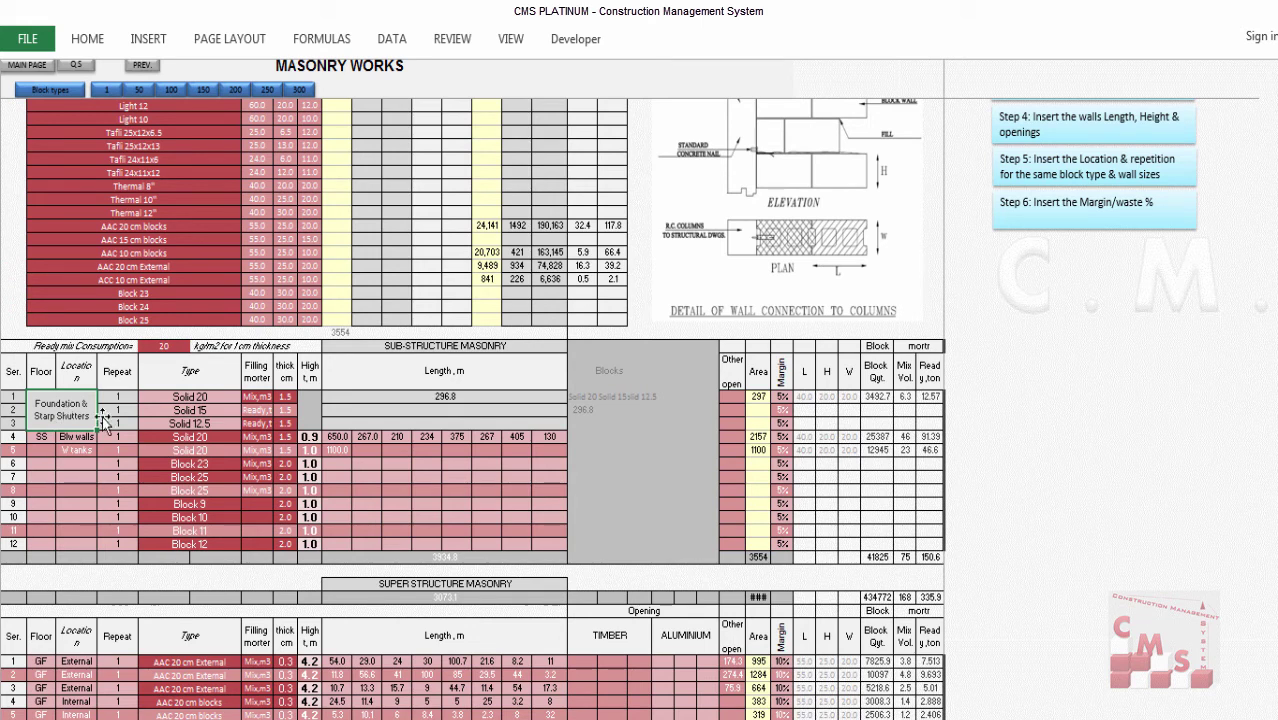
left_click(230, 397)
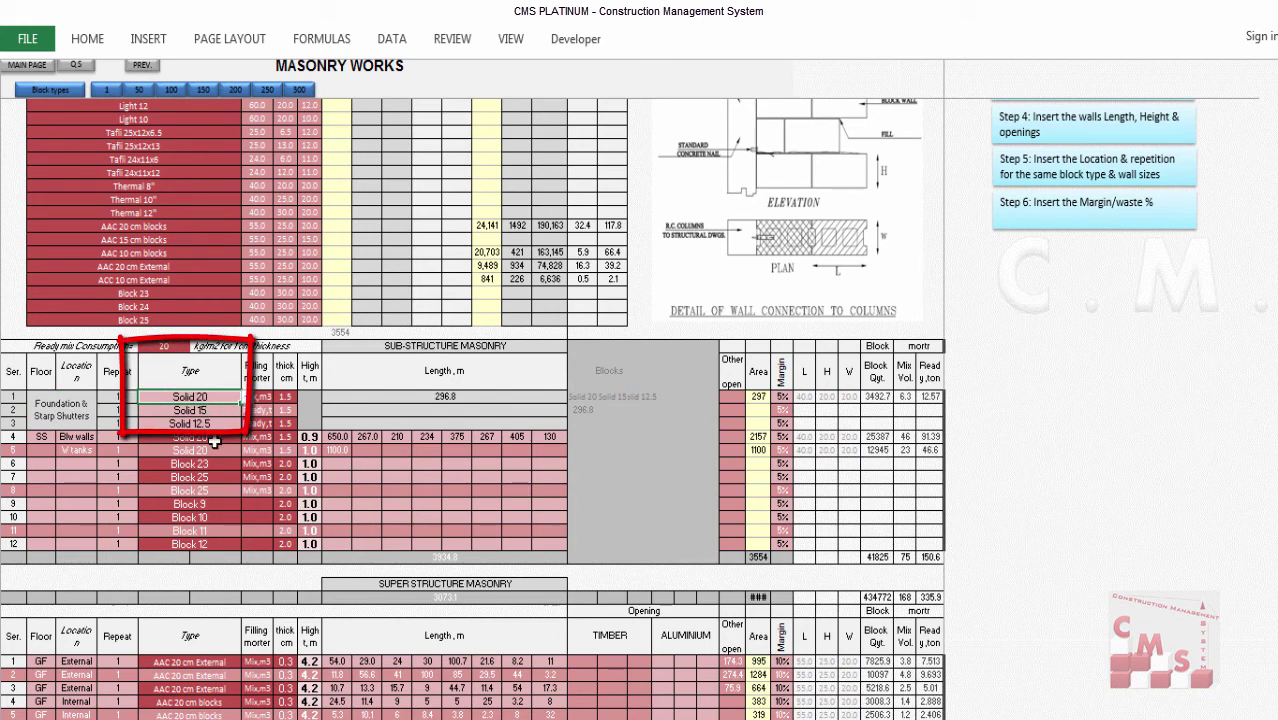
left_click(84, 68)
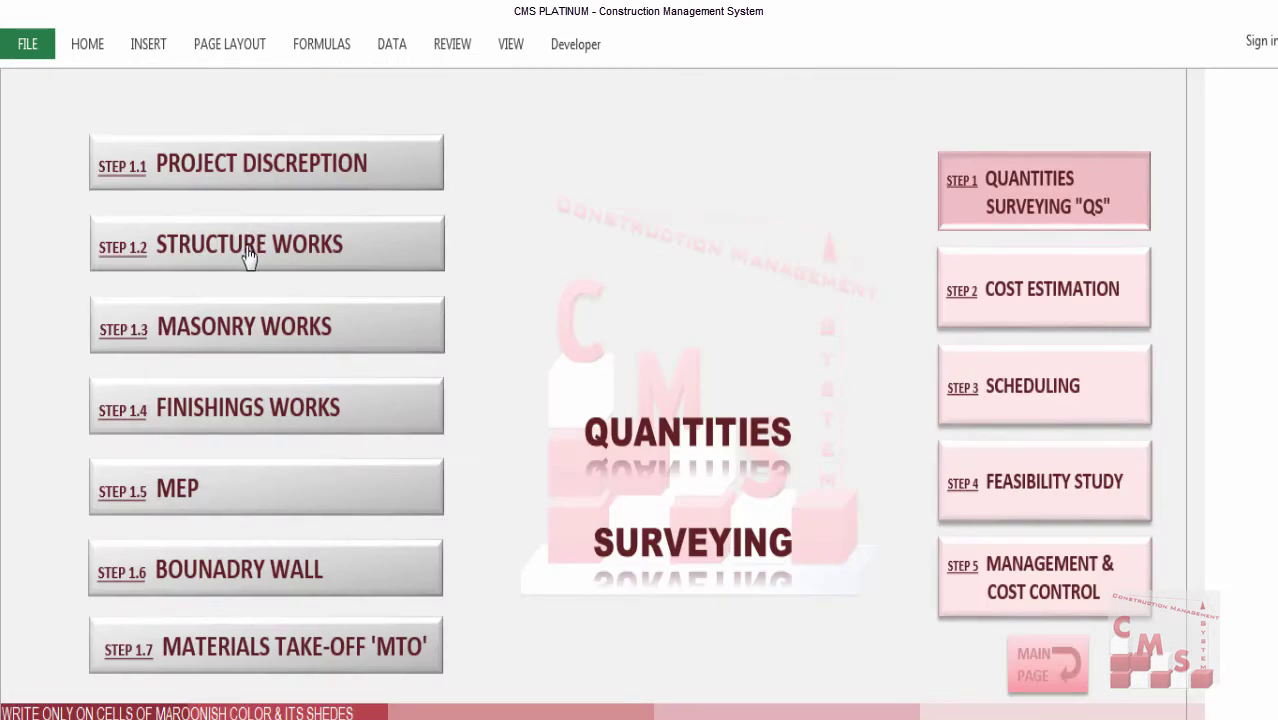
left_click(249, 256)
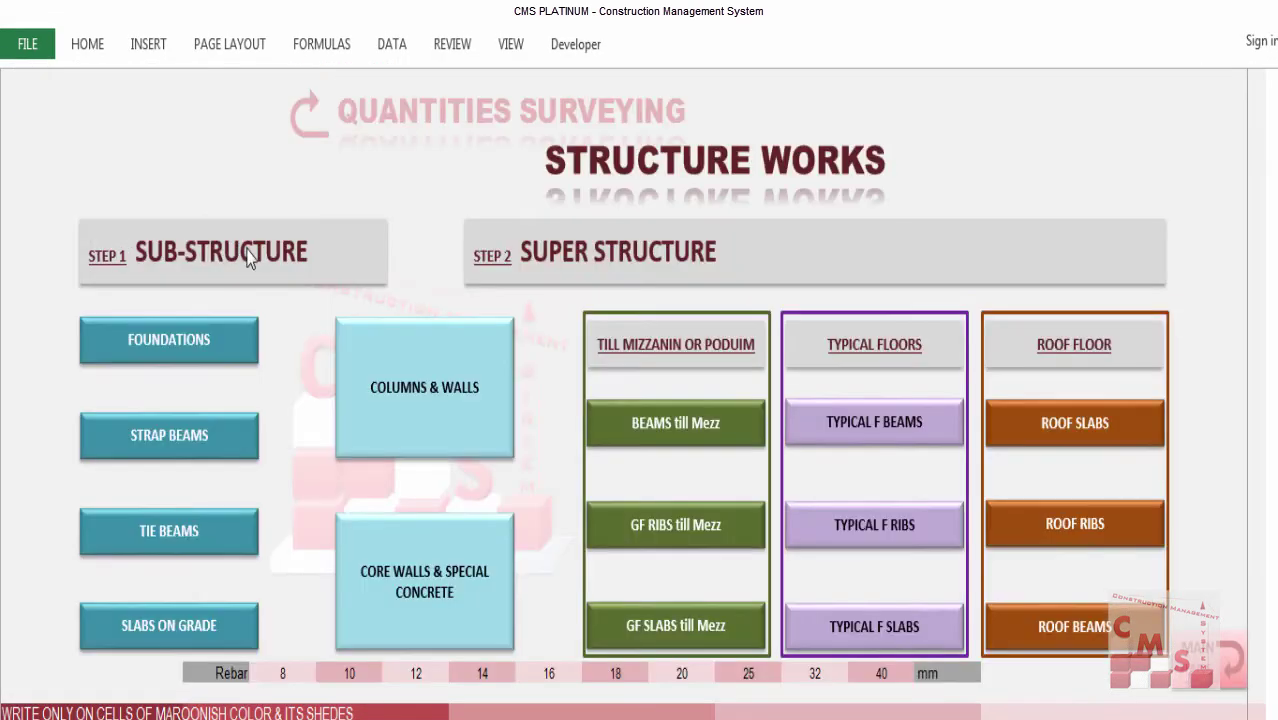
Set the first foundation's shuttering type to Solid 15, then return to Masonry Block Works.
left_click(203, 358)
left_click(966, 217)
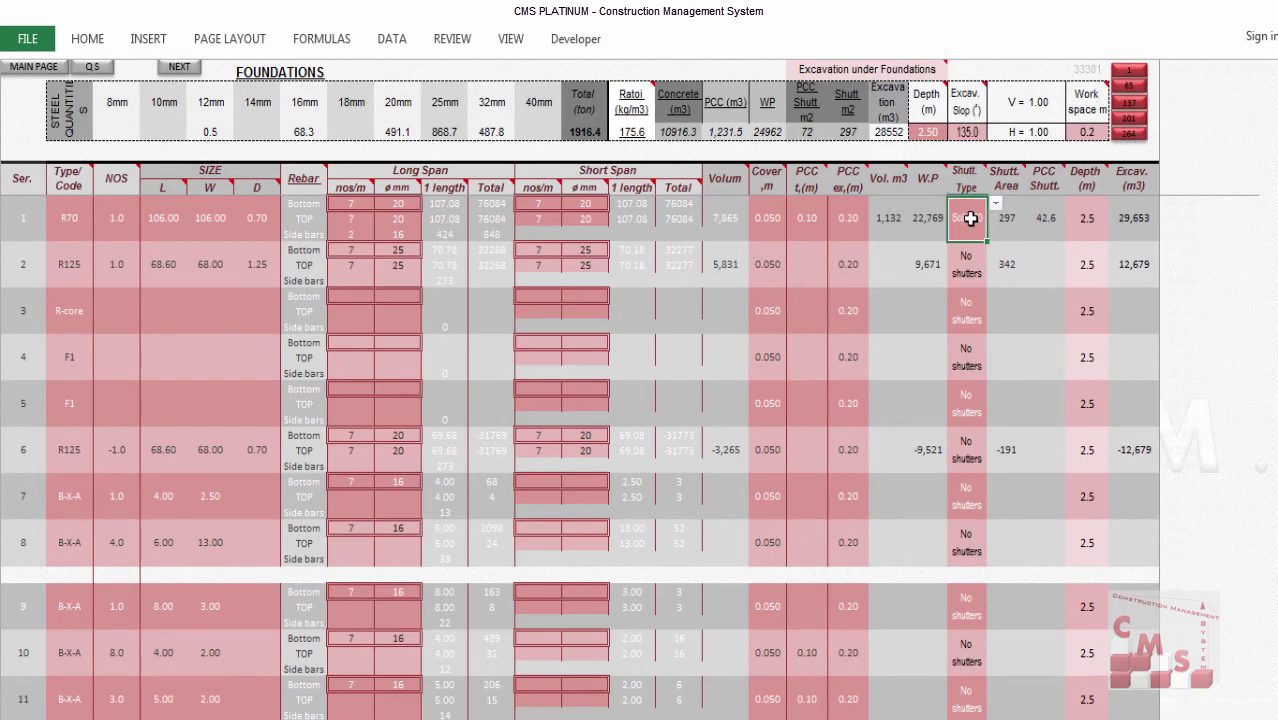
left_click(996, 207)
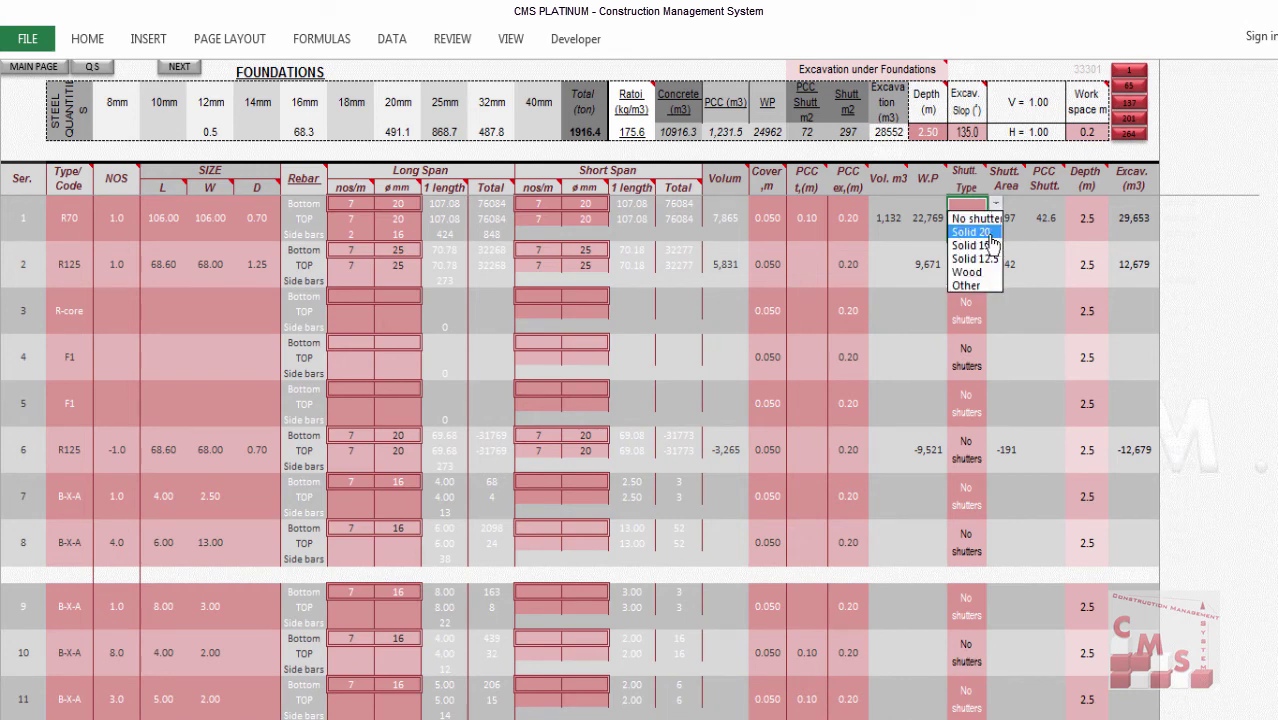
left_click(985, 245)
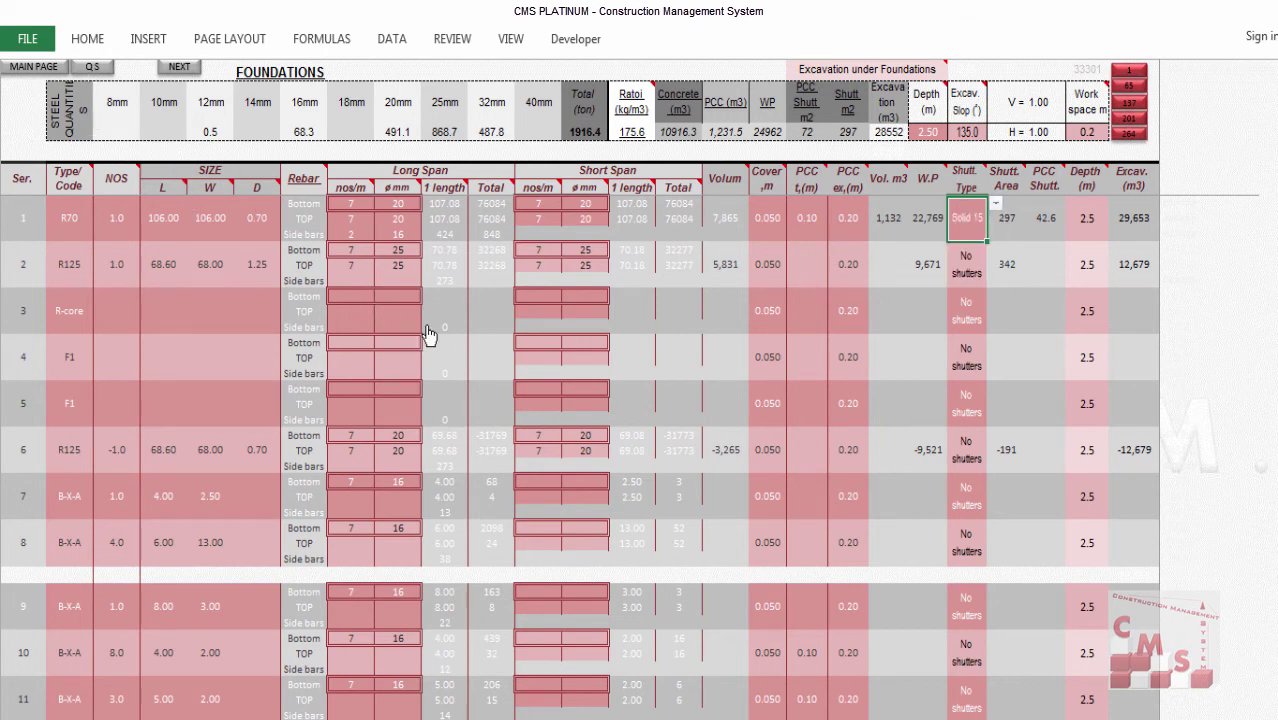
left_click(428, 333)
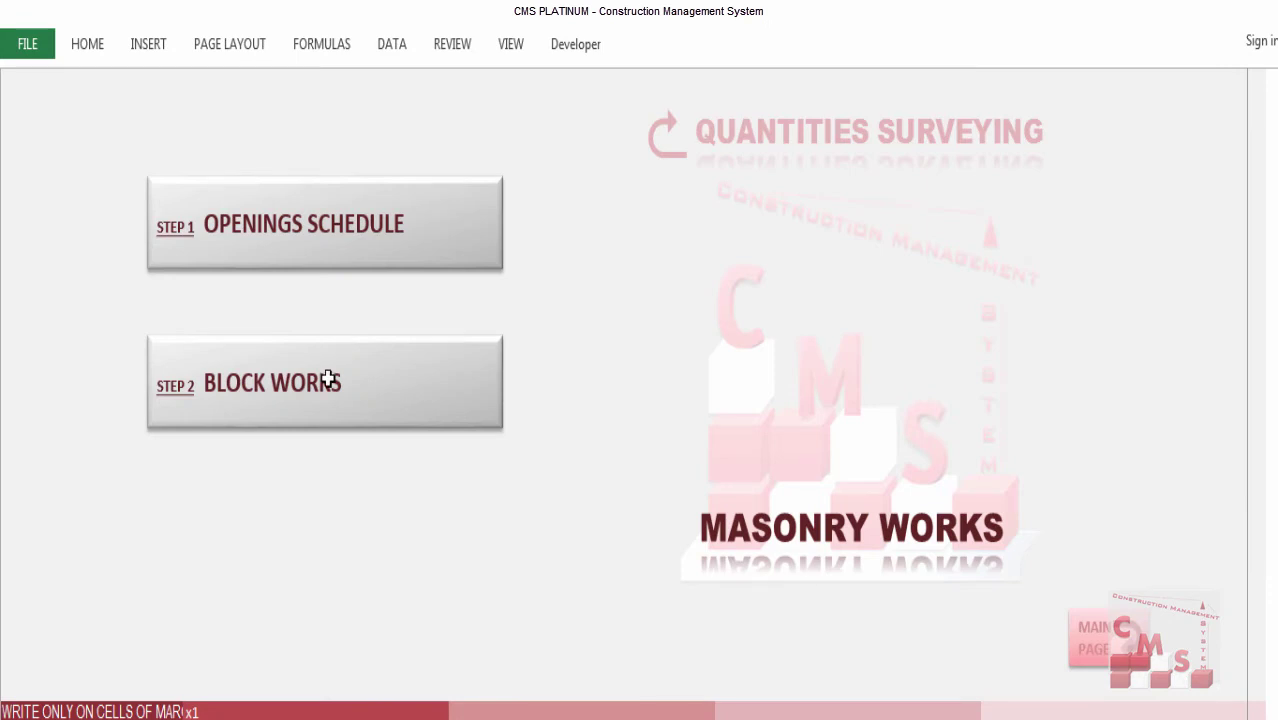
left_click(328, 379)
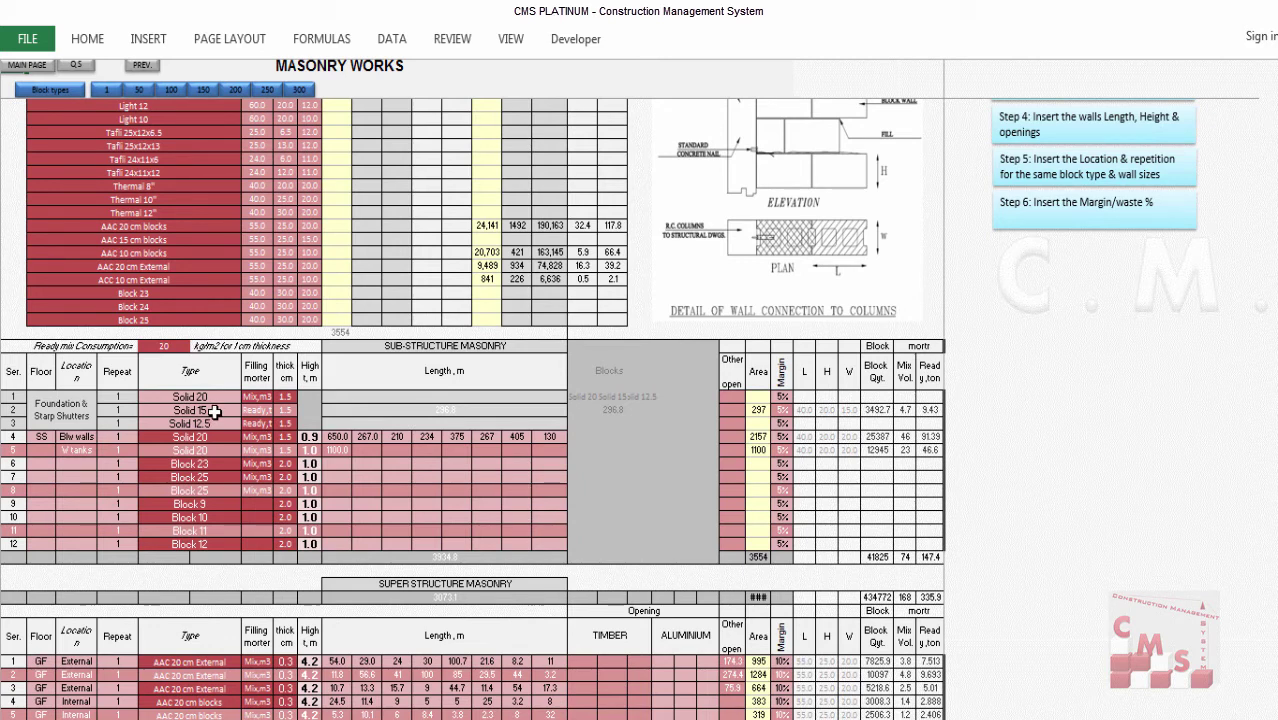
Mark the foundation shutter block types in rows 1–3 and open row 2's filling mortar choices.
left_click_drag(210, 398, 208, 418)
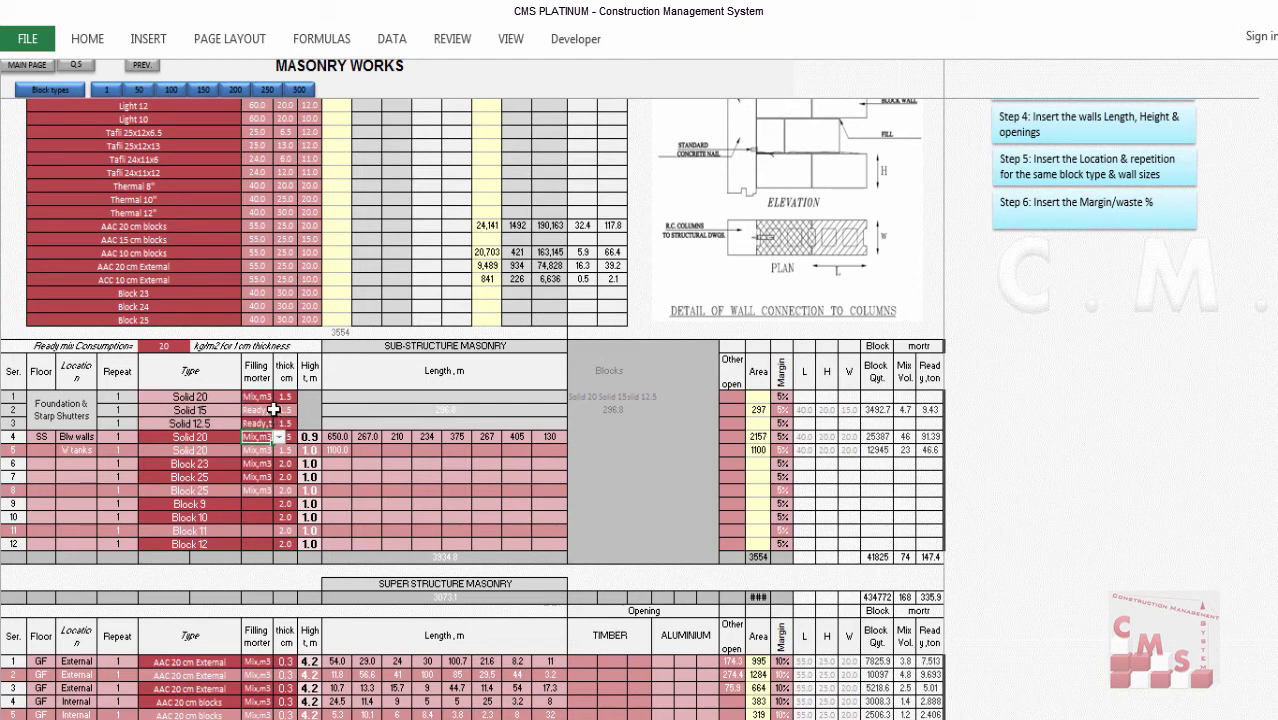
left_click(265, 410)
left_click(278, 411)
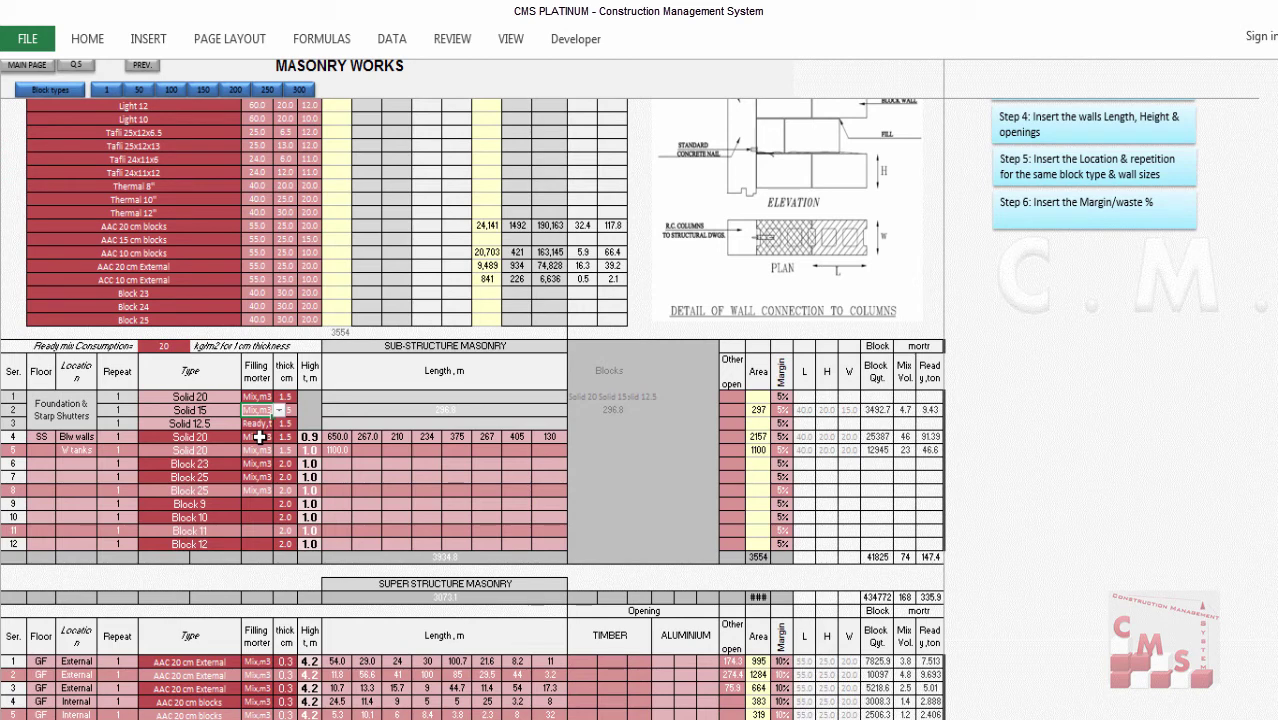
left_click(757, 385)
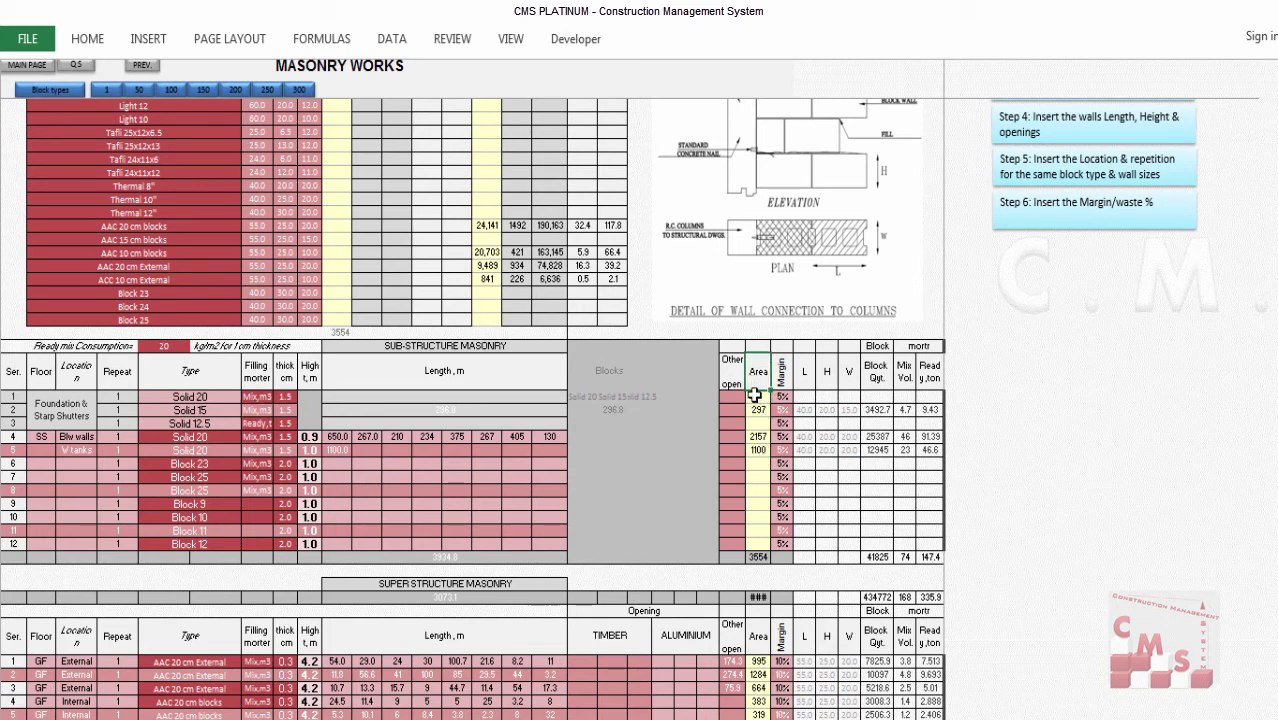
left_click(757, 410)
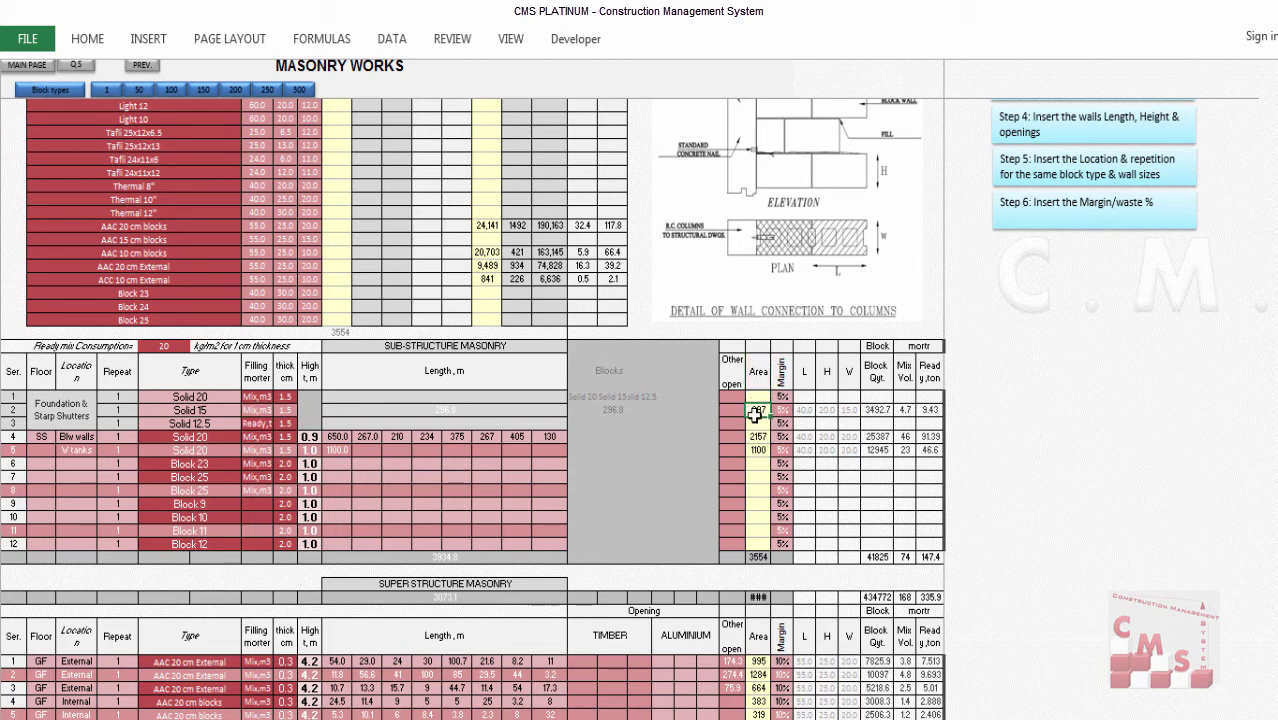
left_click(34, 412)
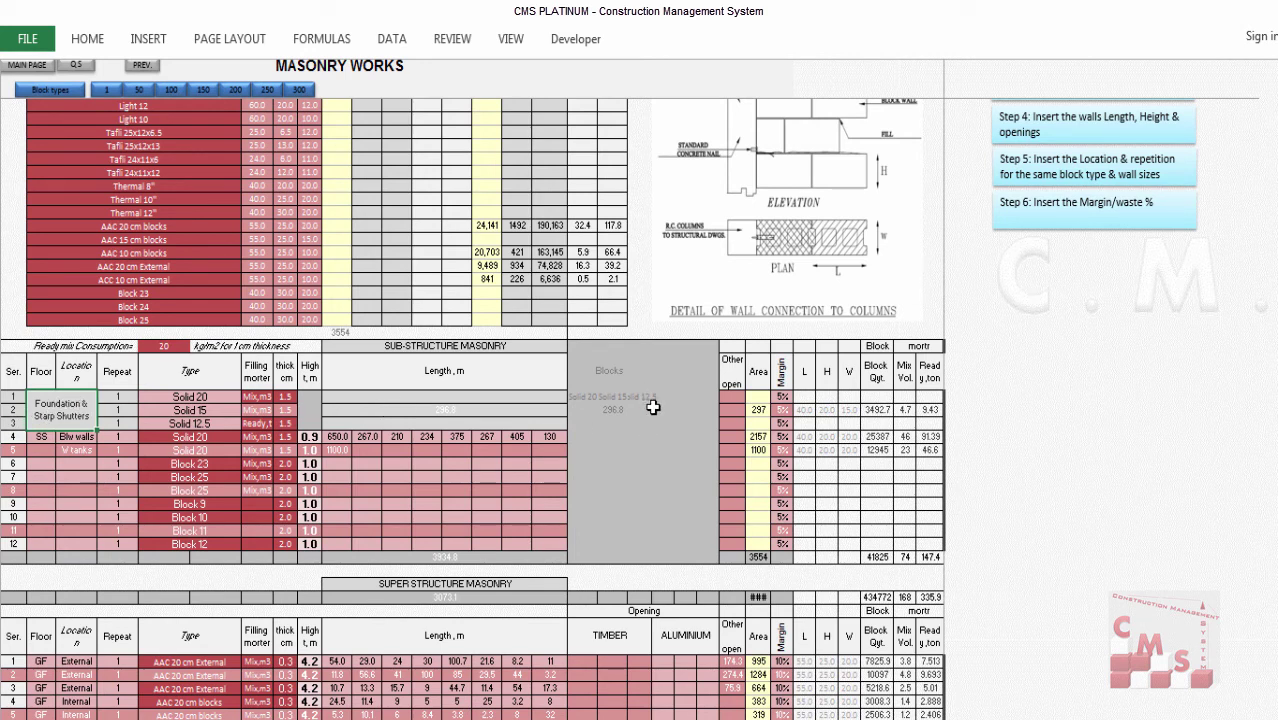
left_click(783, 396)
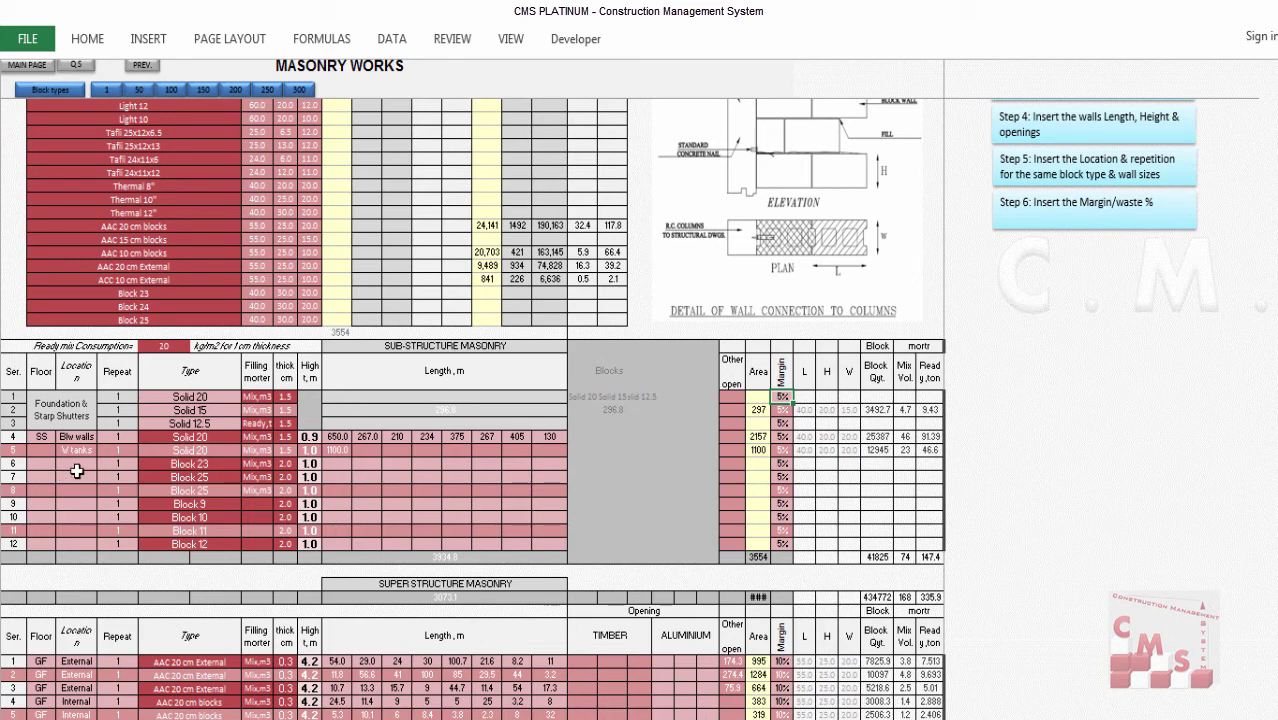
left_click(366, 490)
left_click_drag(337, 437, 487, 439)
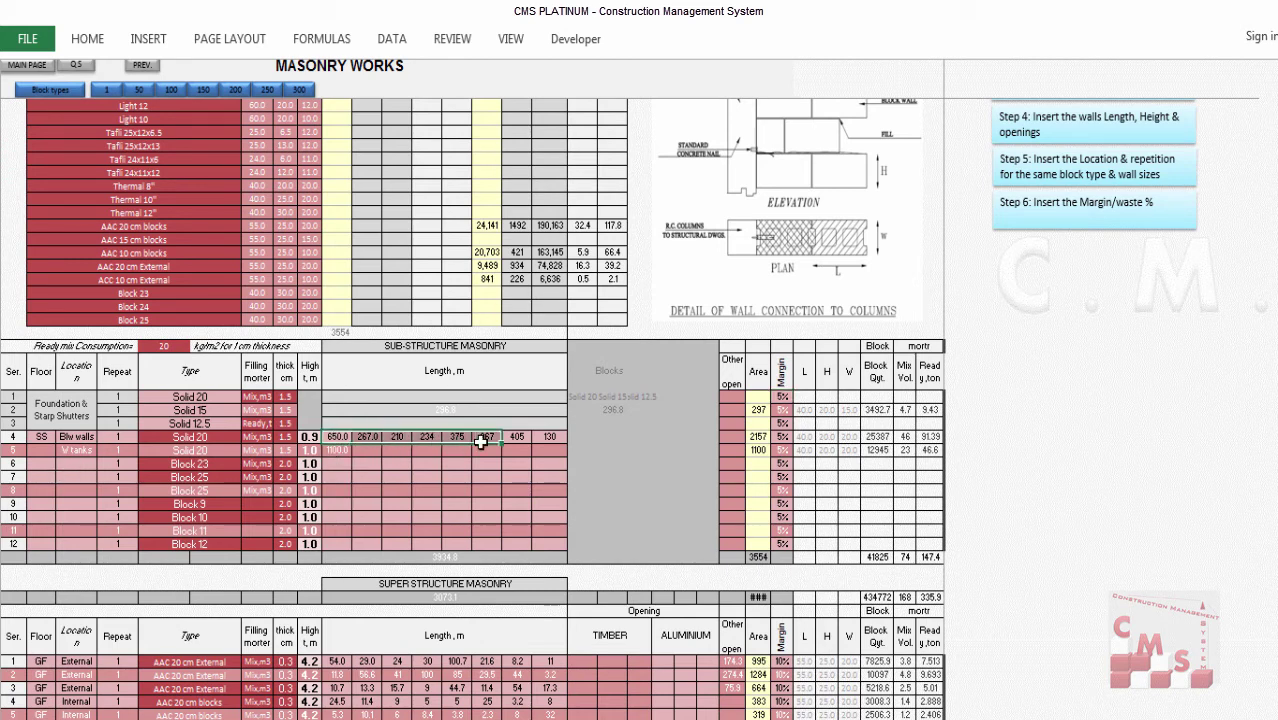
left_click_drag(309, 437, 309, 477)
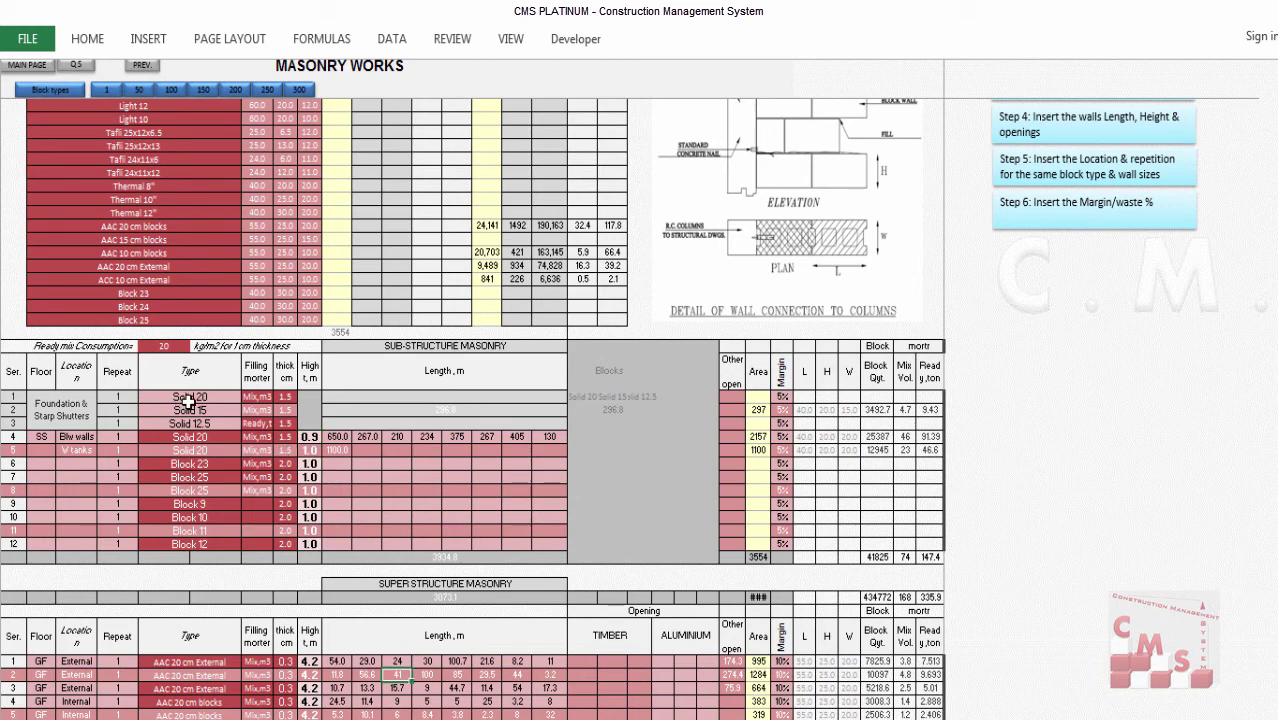
left_click_drag(188, 397, 183, 489)
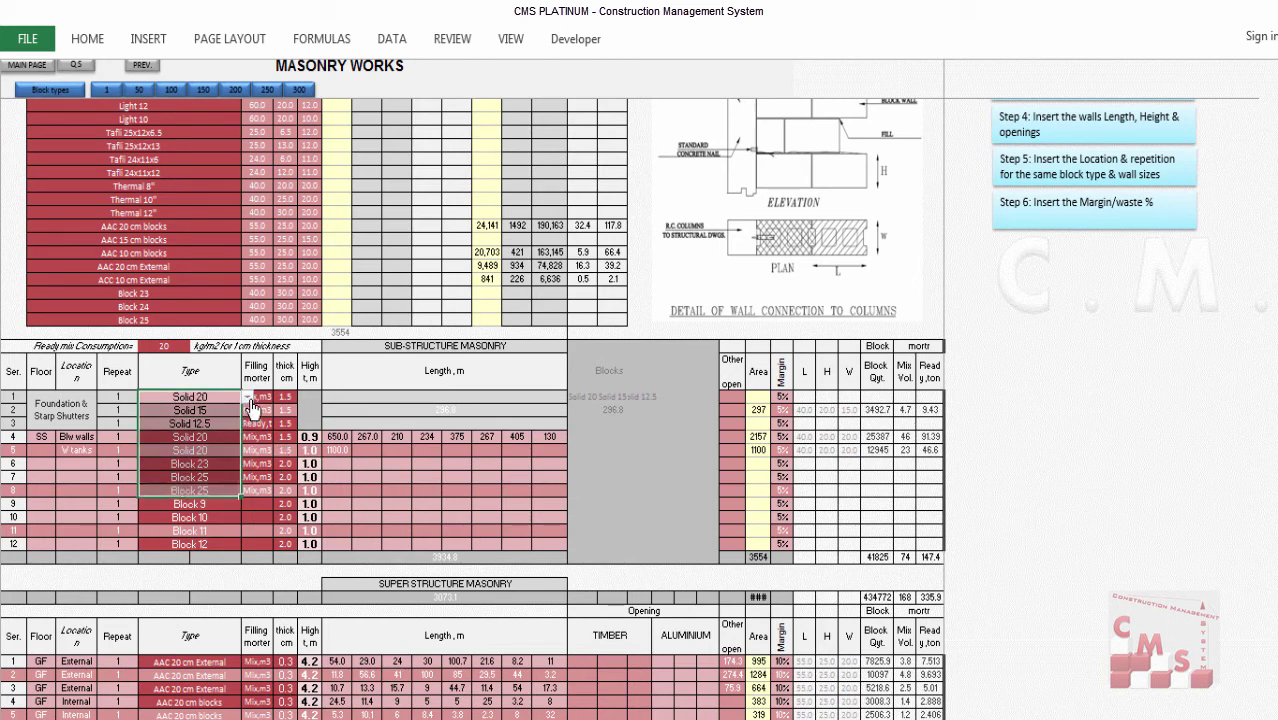
left_click(247, 397)
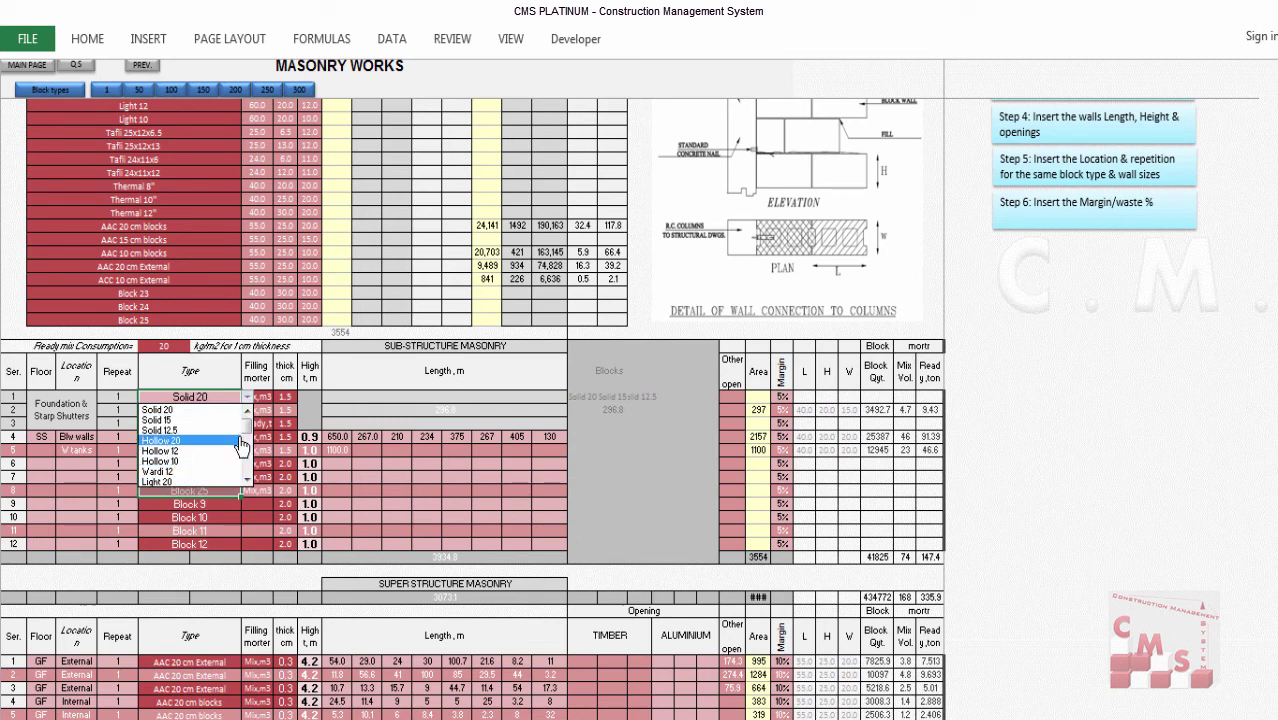
scroll(244, 442, "down", 3)
left_click_drag(248, 430, 246, 468)
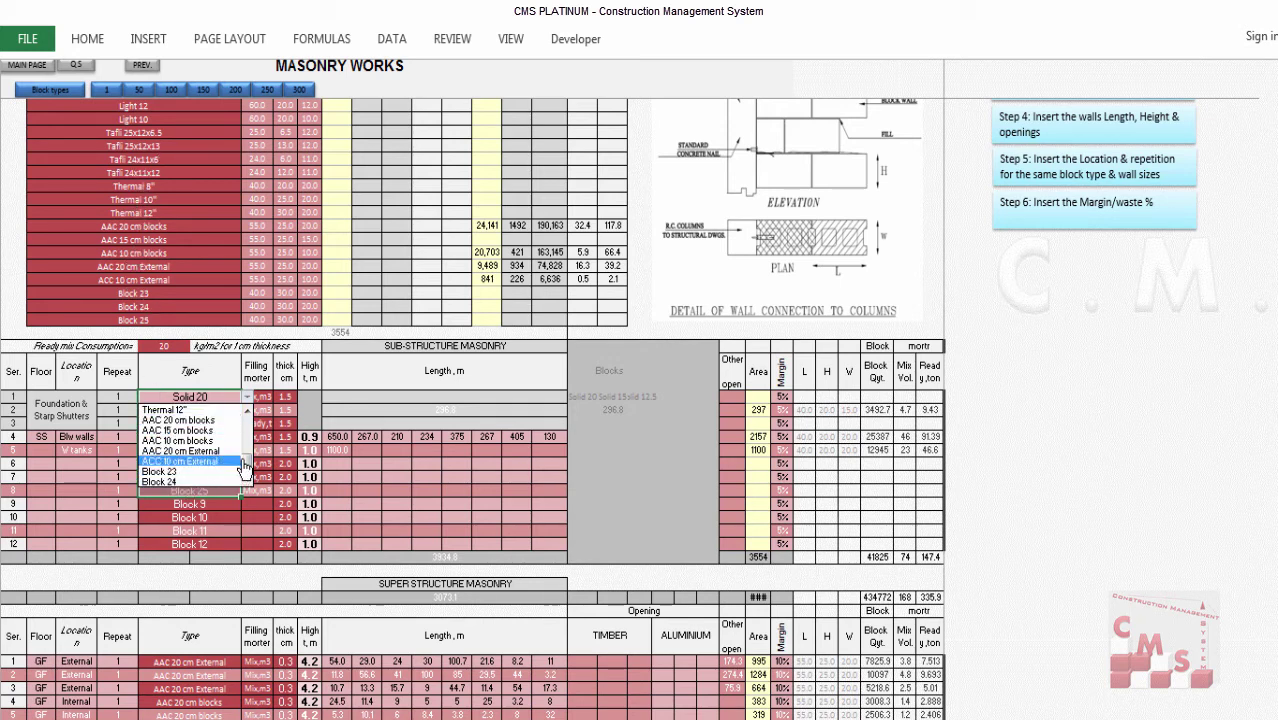
scroll(225, 482, "up", 3)
scroll(228, 485, "down", 4)
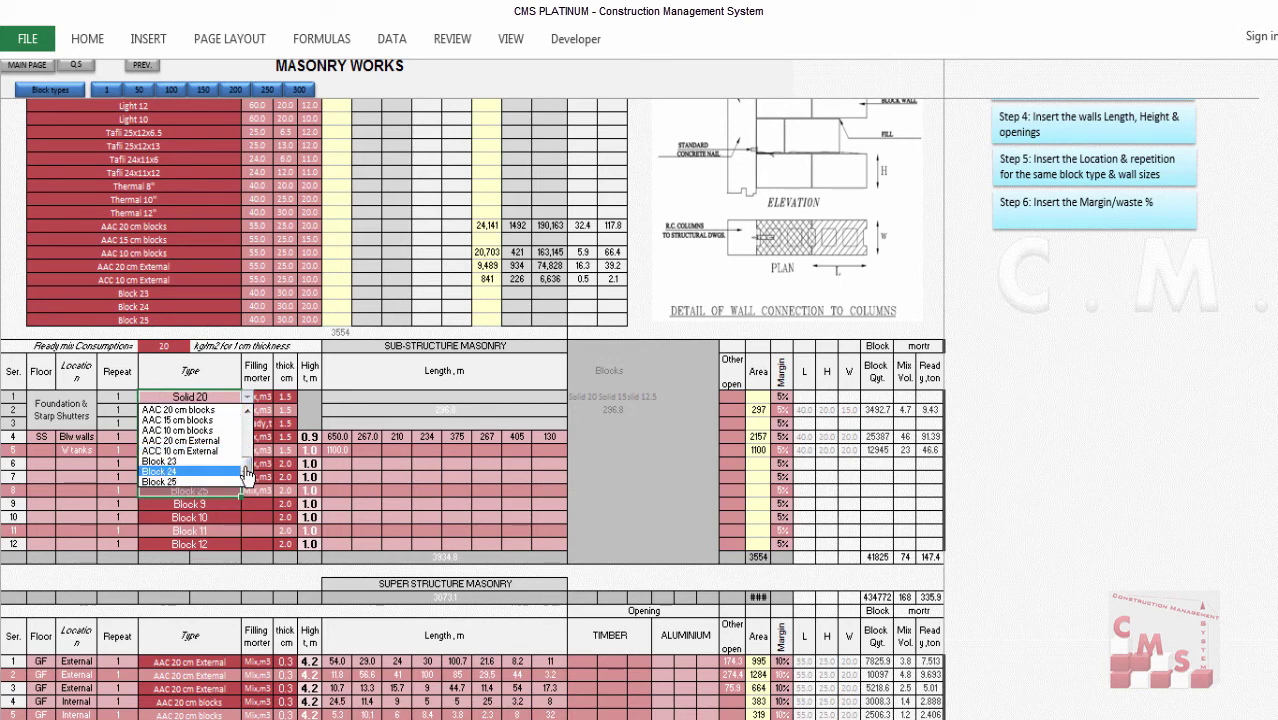
scroll(215, 500, "up", 6)
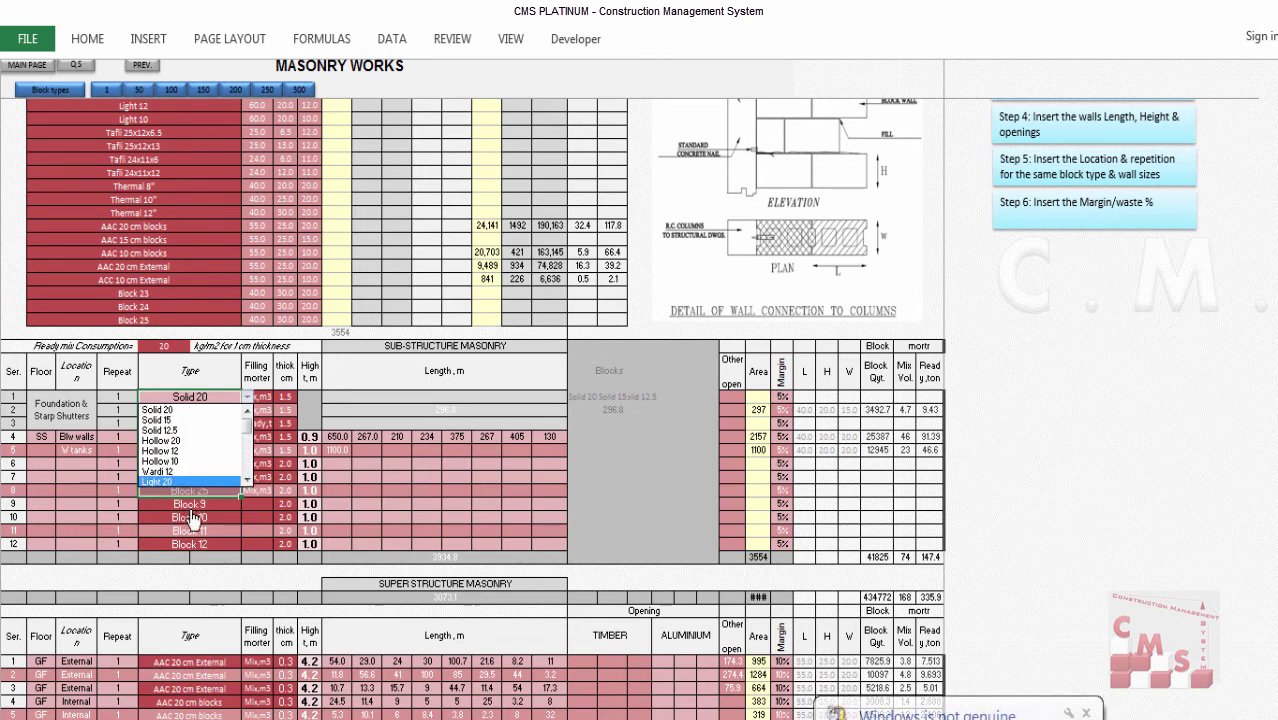
key("Escape")
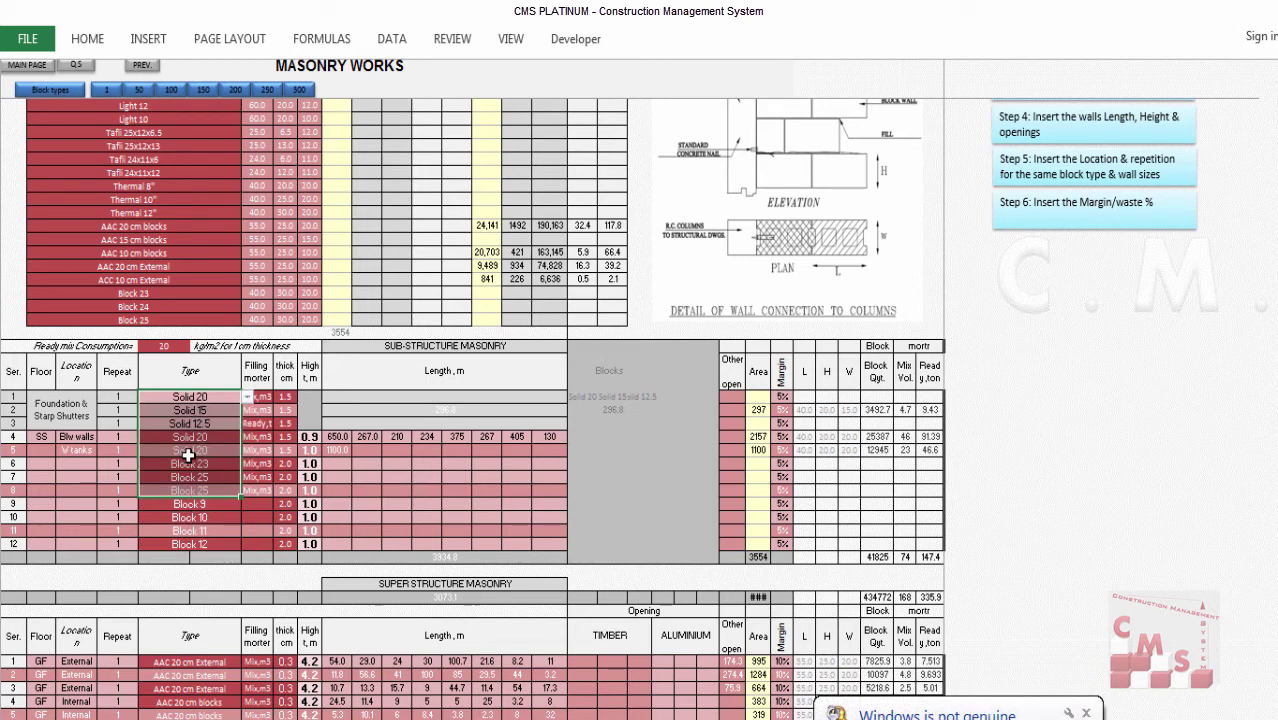
left_click(179, 533)
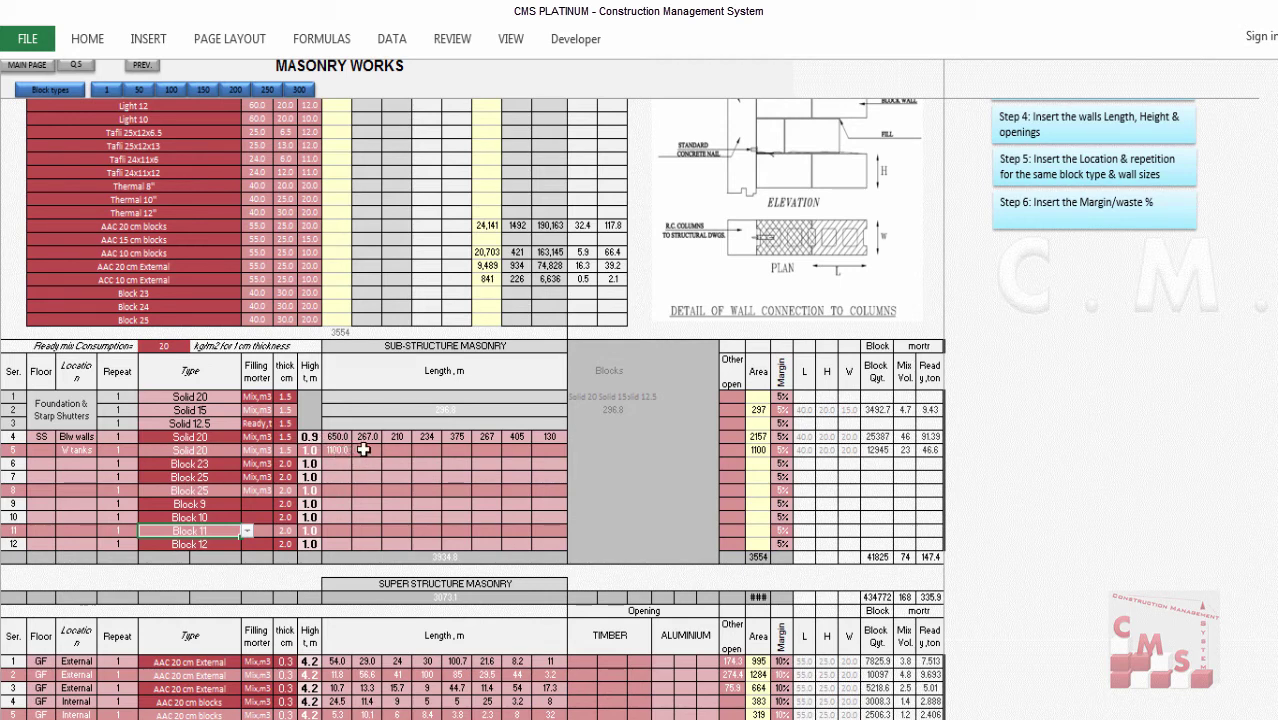
left_click_drag(733, 398, 728, 482)
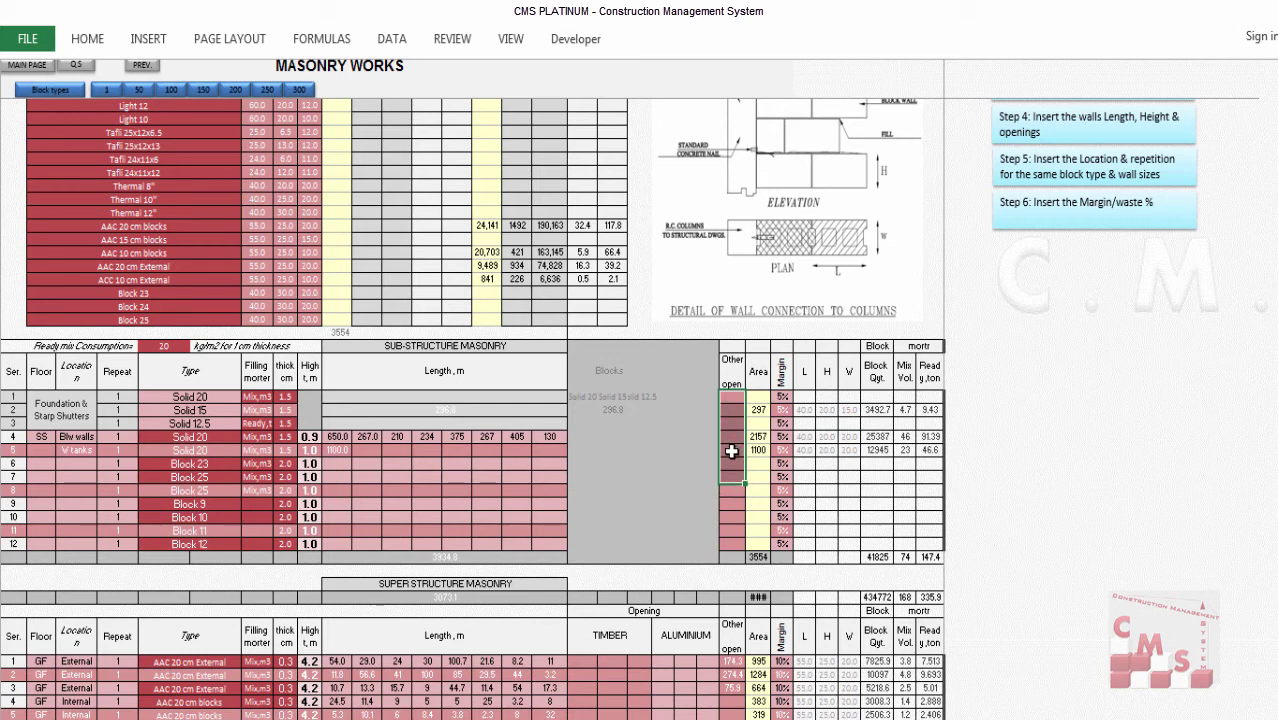
left_click(782, 397)
left_click_drag(781, 447, 782, 508)
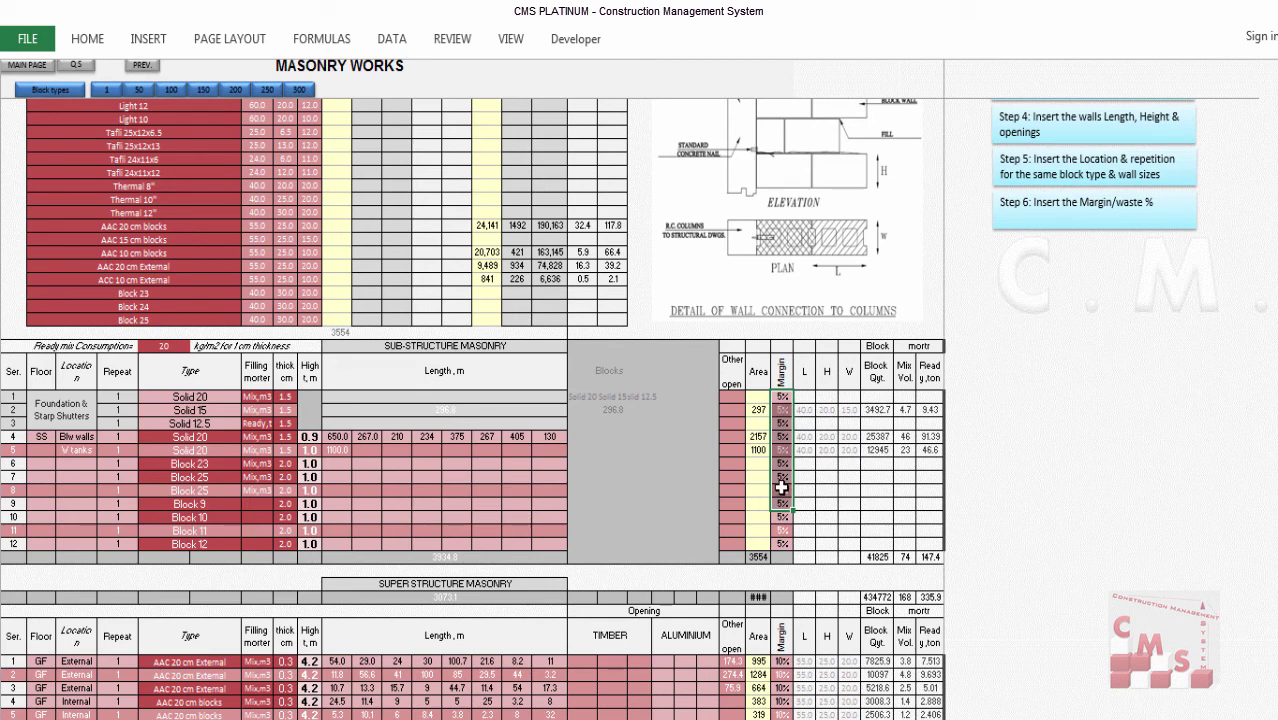
left_click_drag(118, 397, 125, 492)
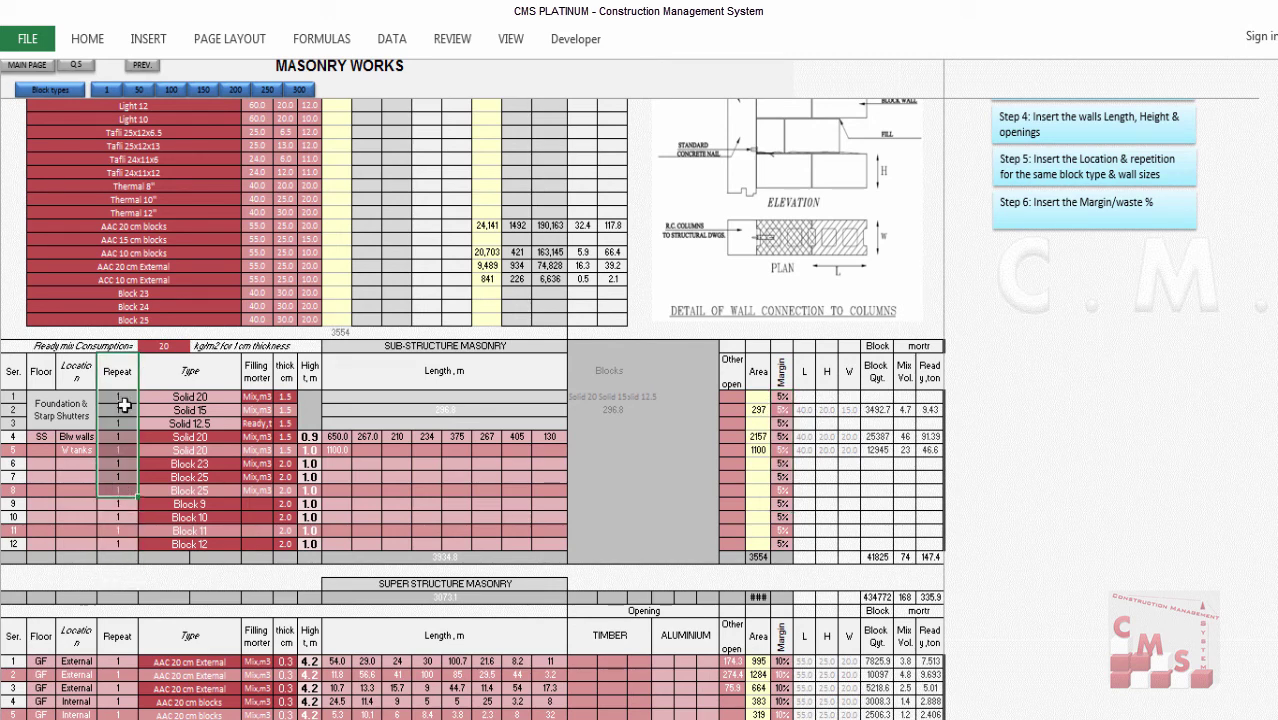
left_click(115, 450)
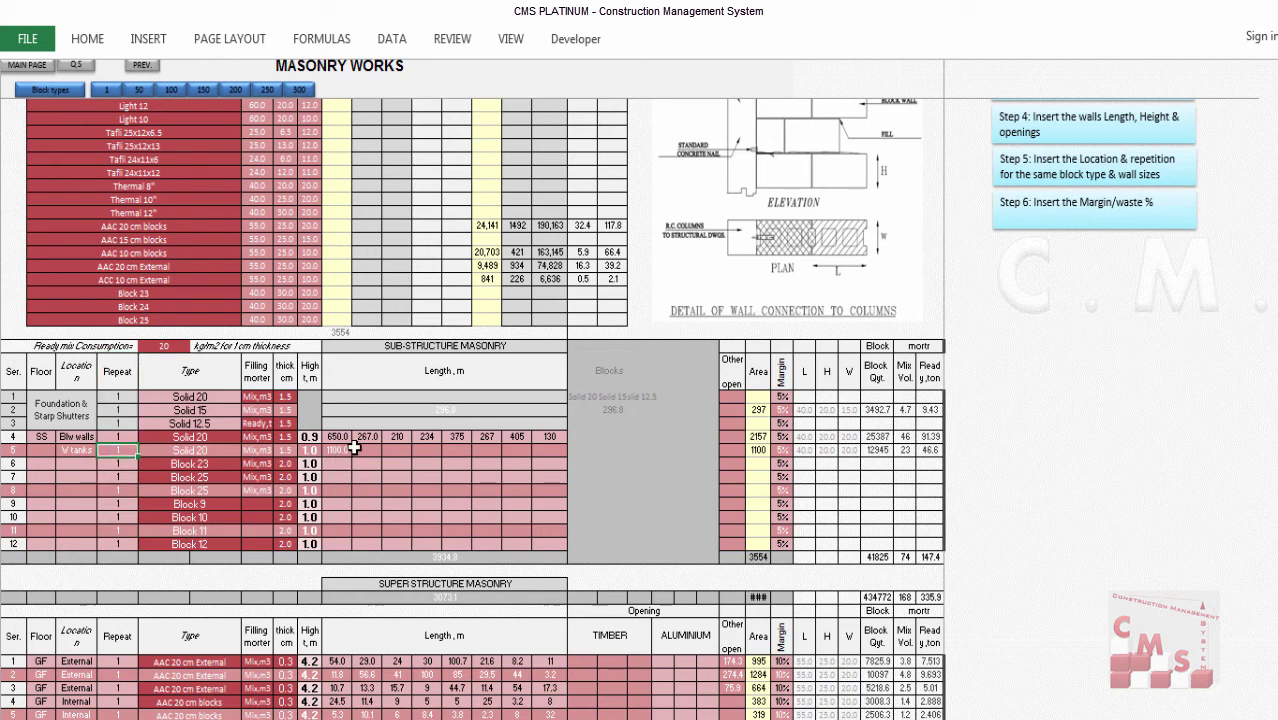
key("Delete")
left_click_drag(117, 449, 106, 530)
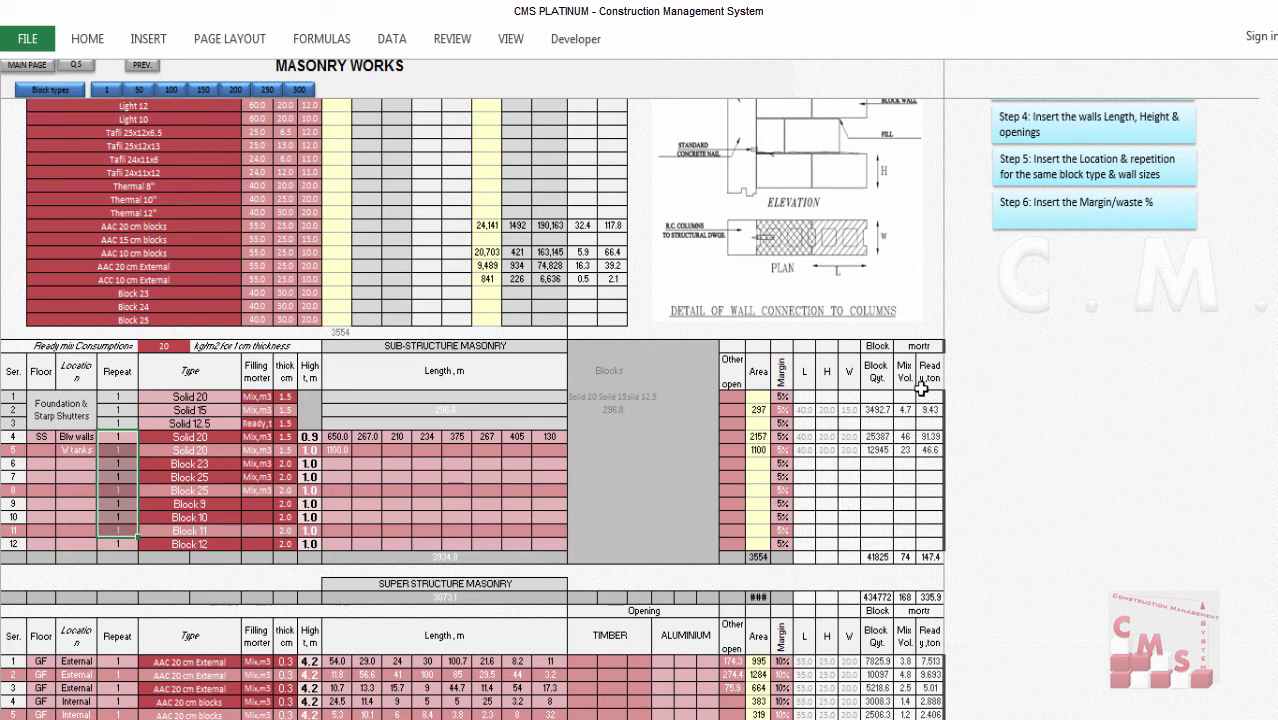
left_click_drag(877, 409, 878, 492)
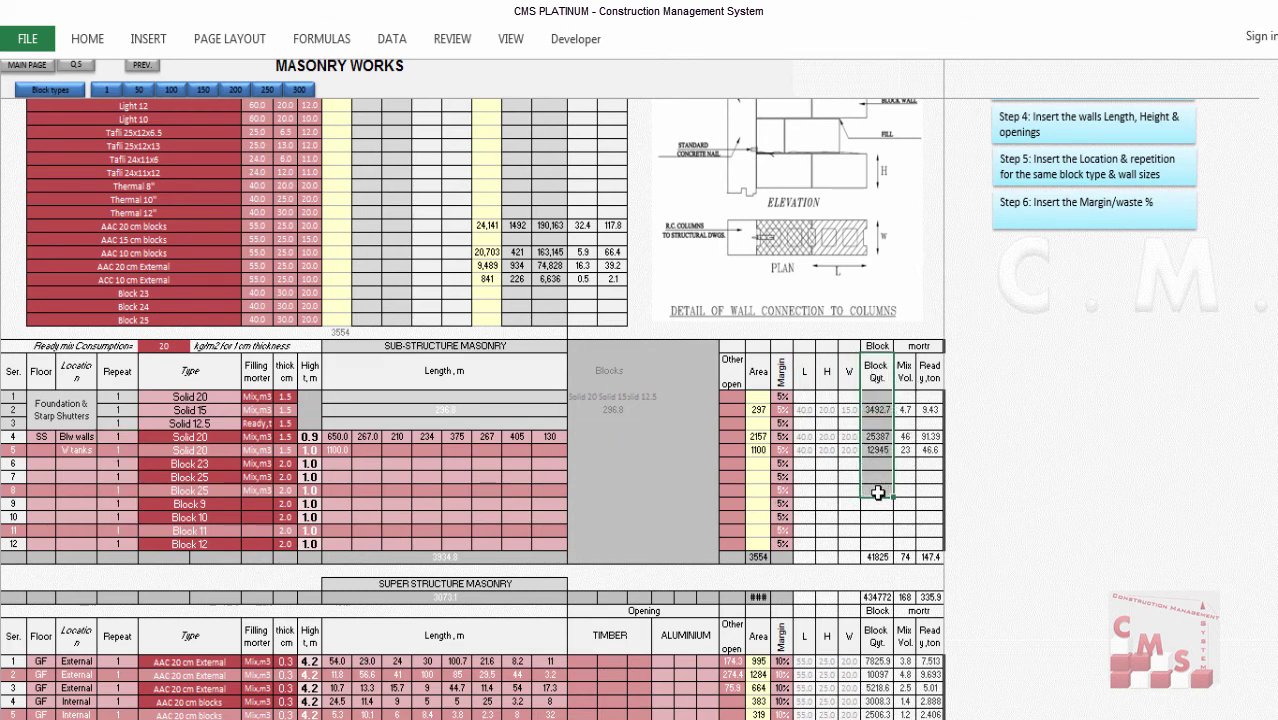
left_click(903, 382)
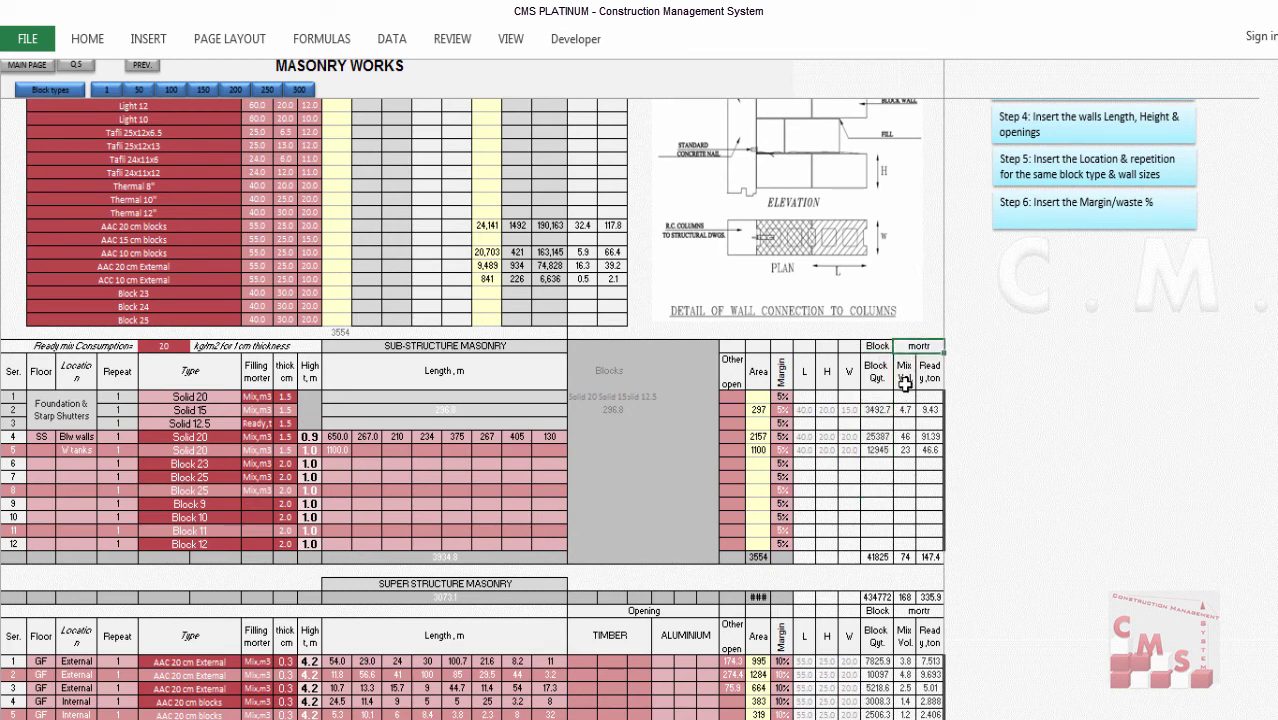
left_click(925, 383)
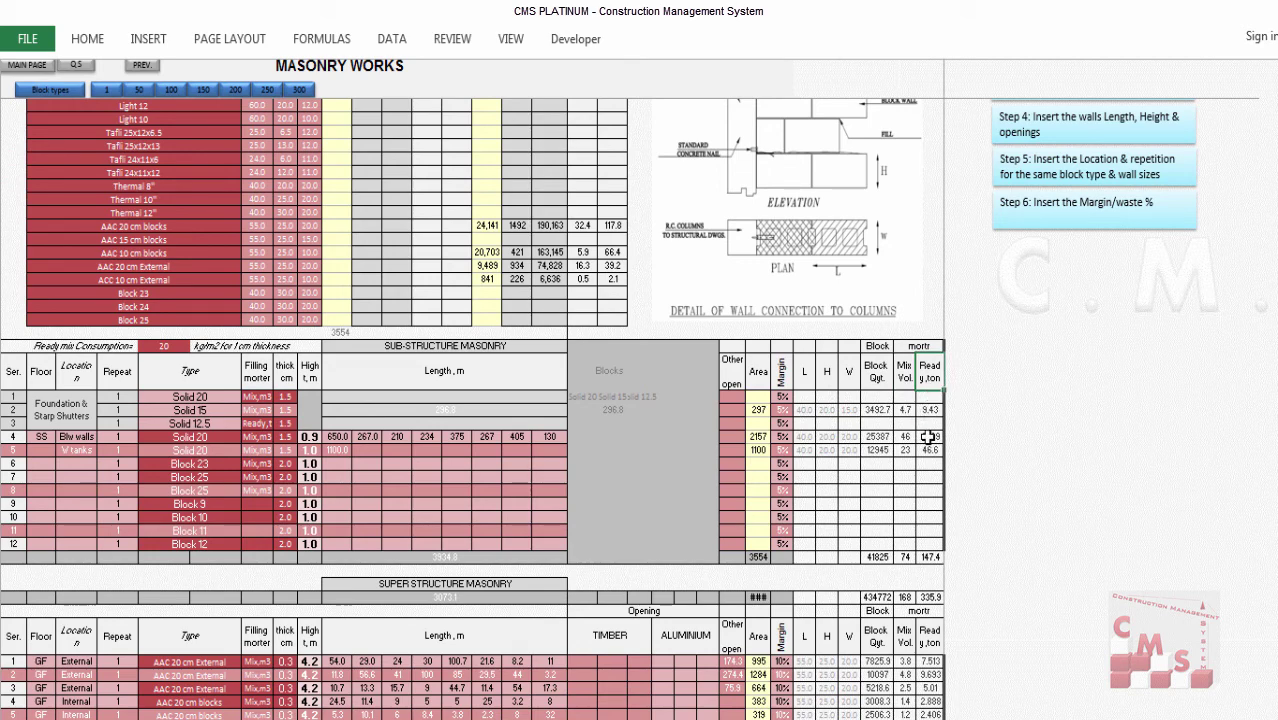
scroll(351, 451, "down", 3)
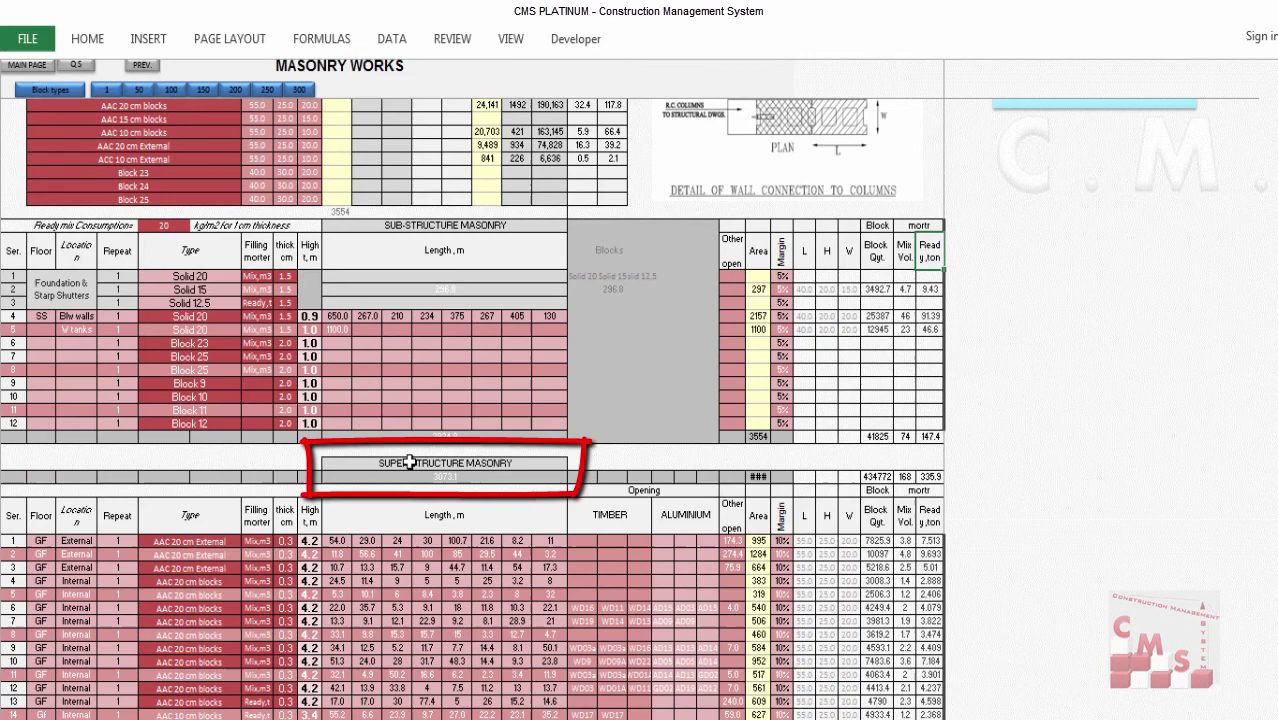
Scroll to Super Structure Masonry and highlight its Floor, Location, Repeat and Type columns.
left_click(450, 463)
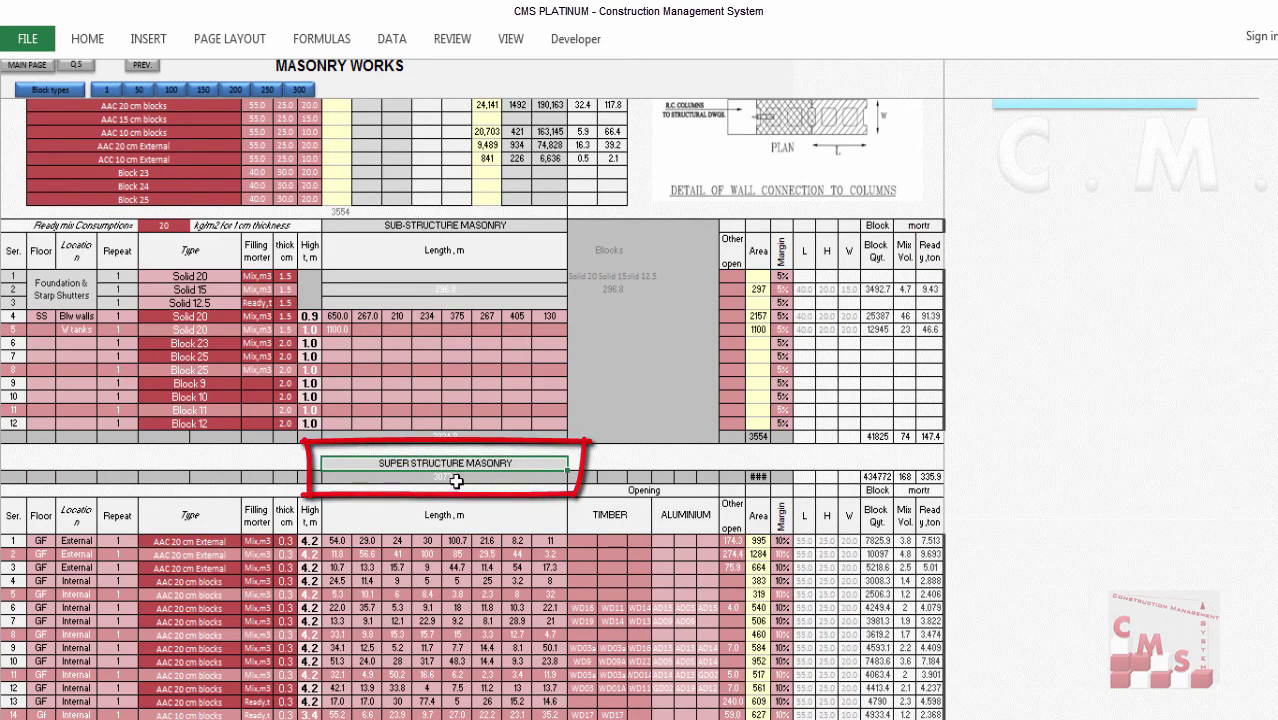
scroll(462, 478, "down", 5)
scroll(453, 484, "down", 3)
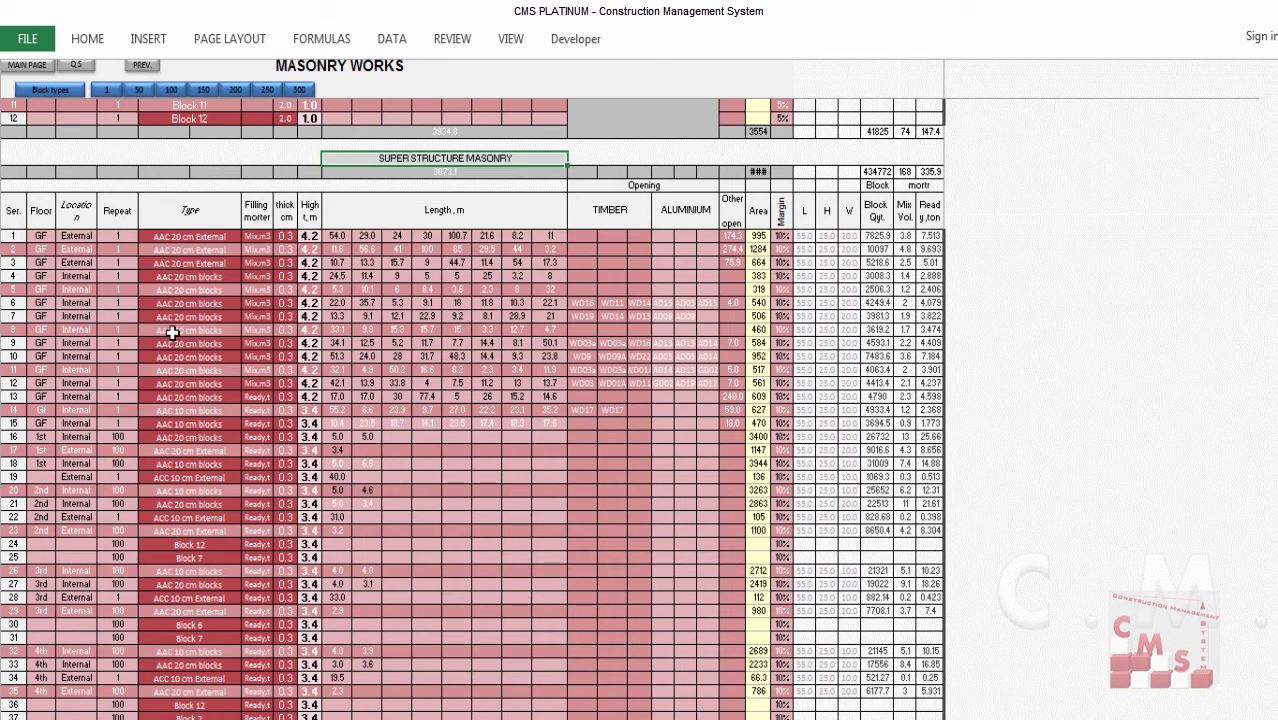
left_click_drag(68, 226, 44, 524)
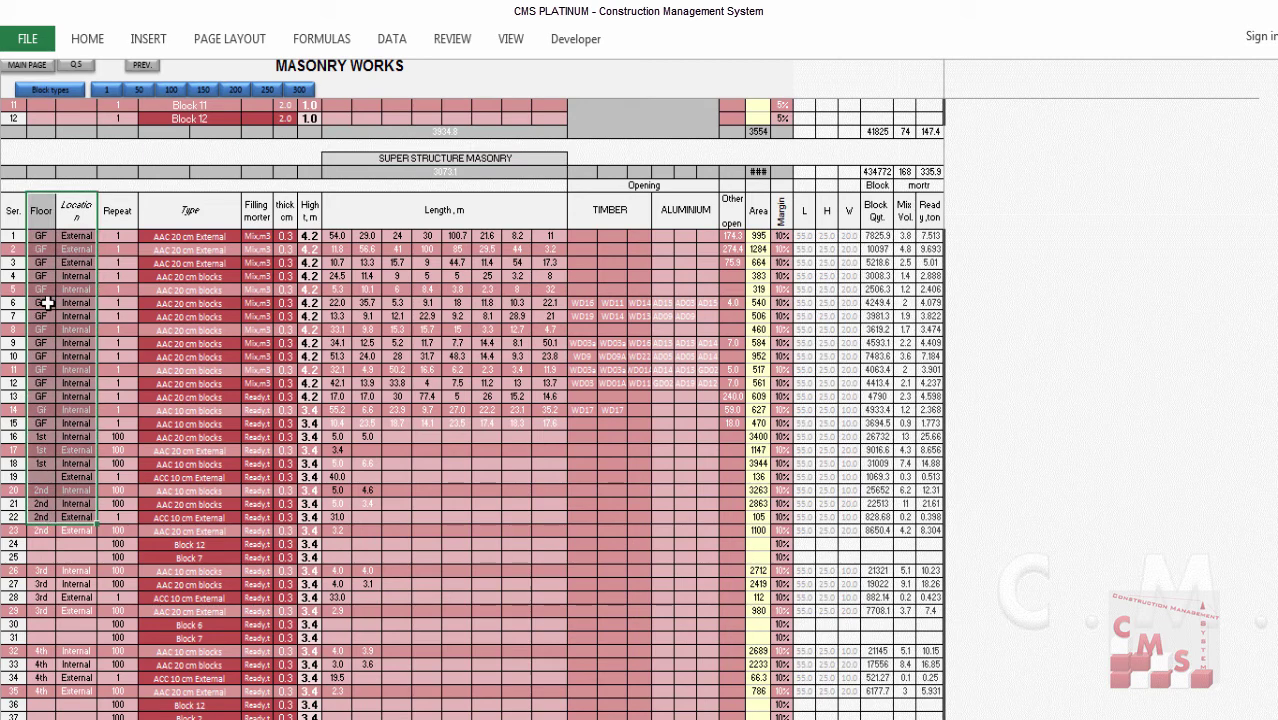
left_click_drag(115, 236, 117, 262)
left_click_drag(98, 347, 112, 524)
left_click_drag(105, 586, 110, 586)
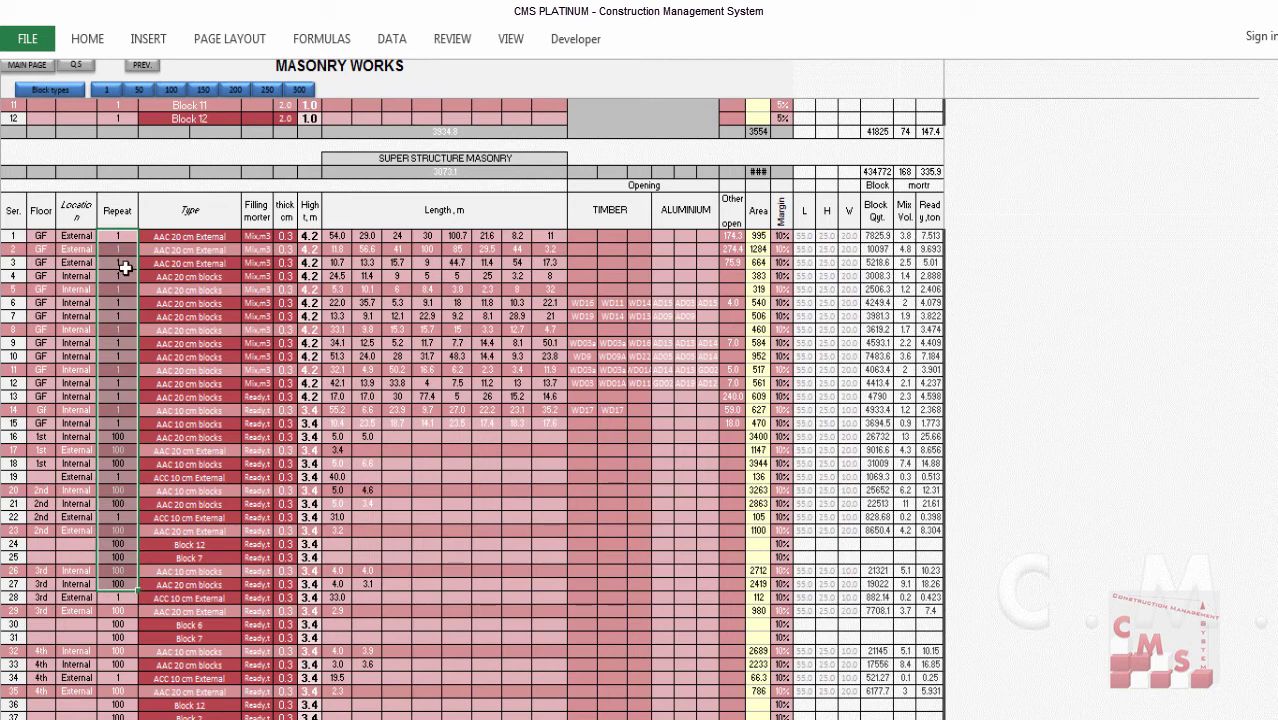
left_click_drag(180, 237, 179, 508)
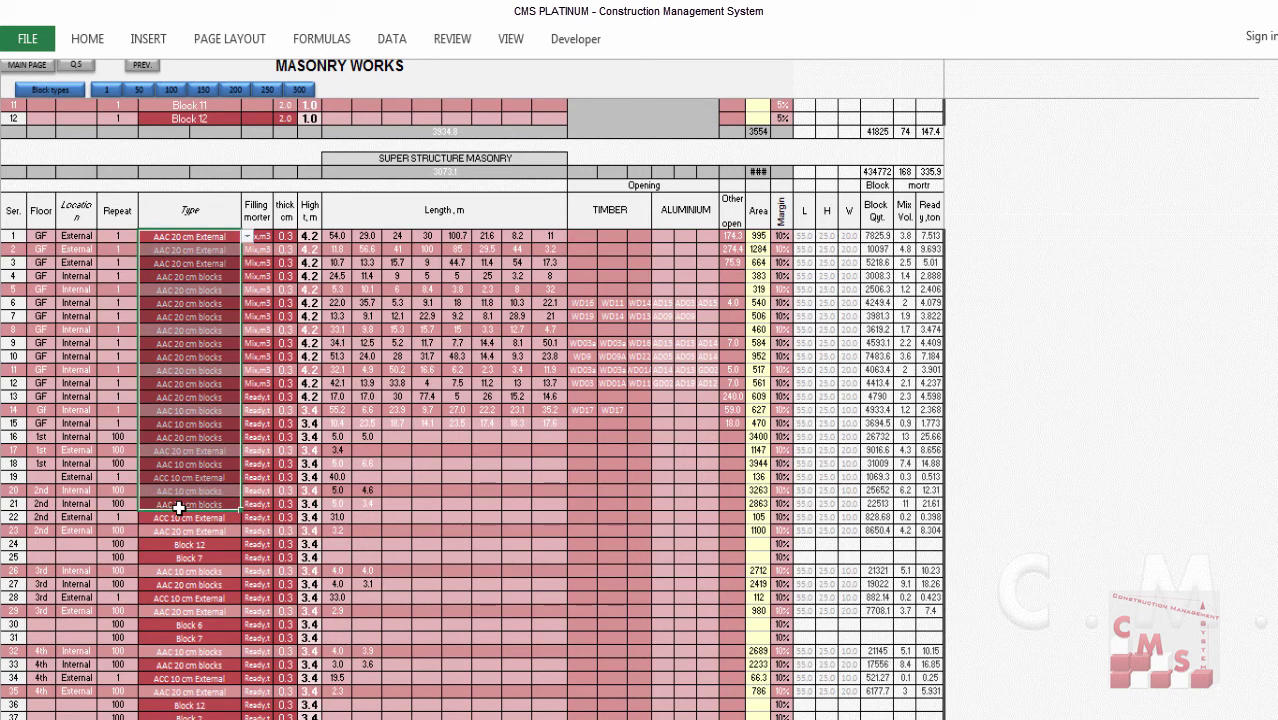
Check row 15's block type list and tile the AutoCAD floor plan beside the workbook.
left_click(206, 311)
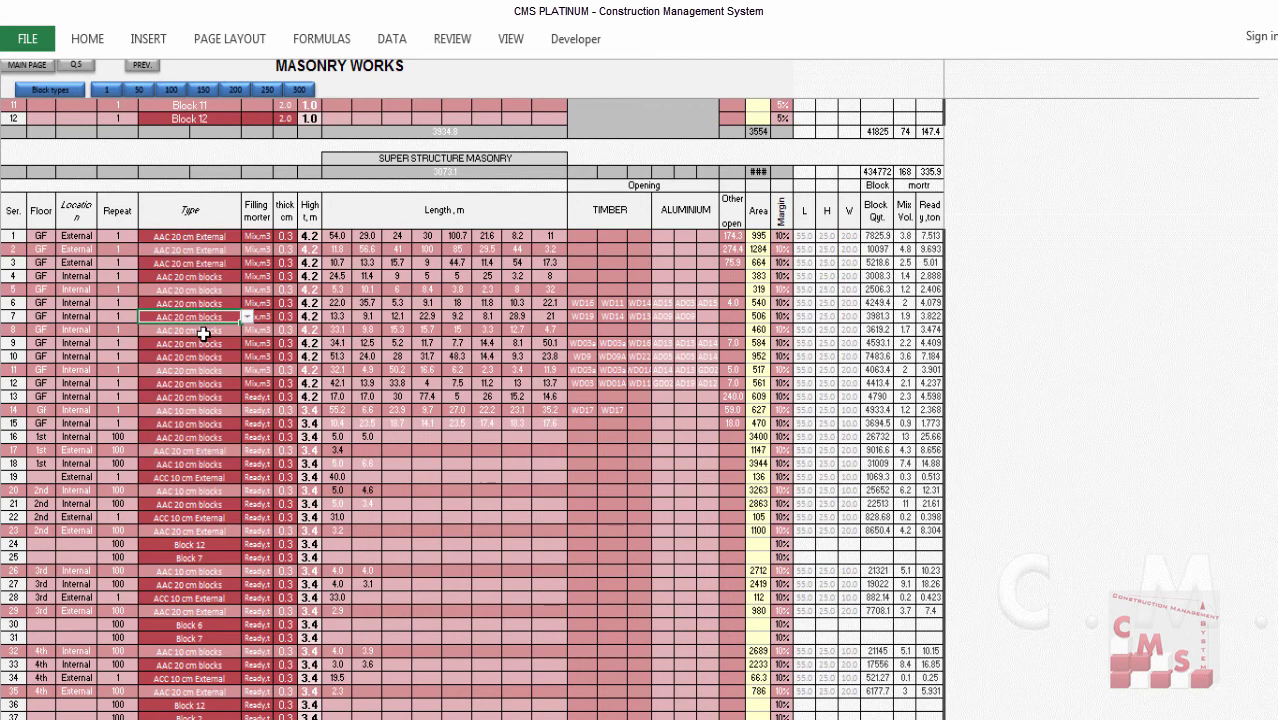
left_click(194, 424)
left_click(244, 425)
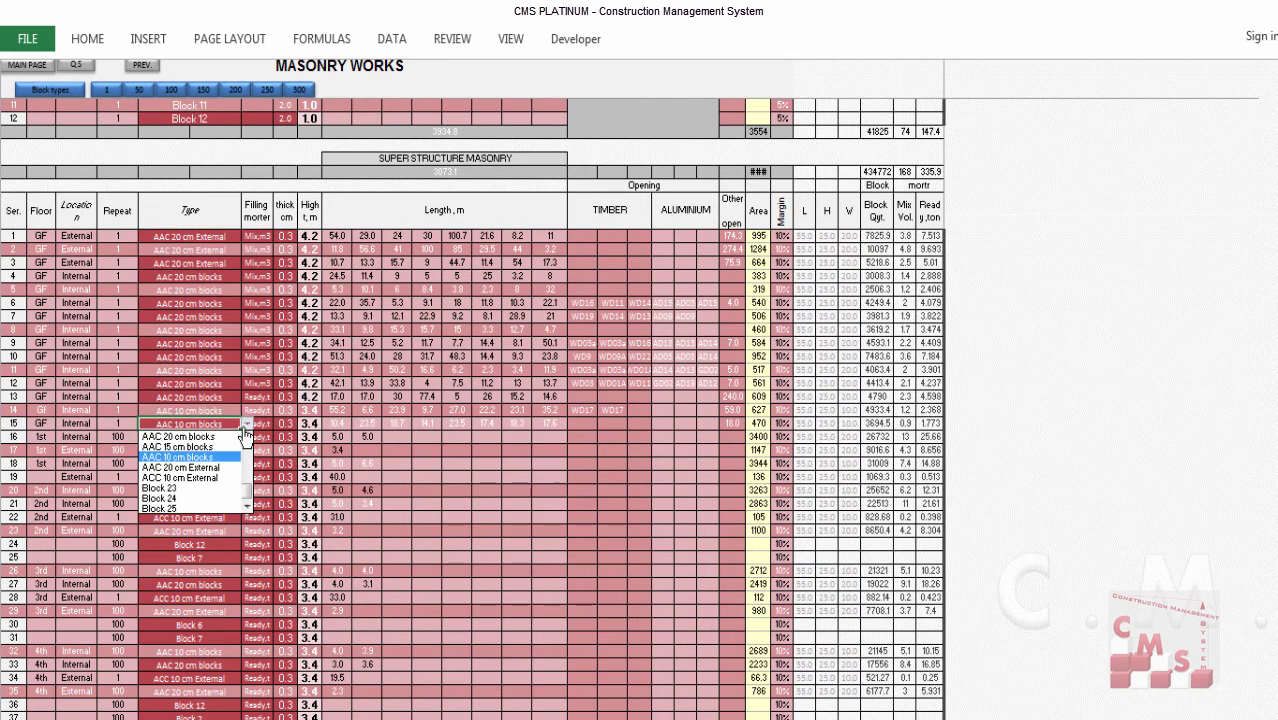
scroll(250, 496, "up", 2)
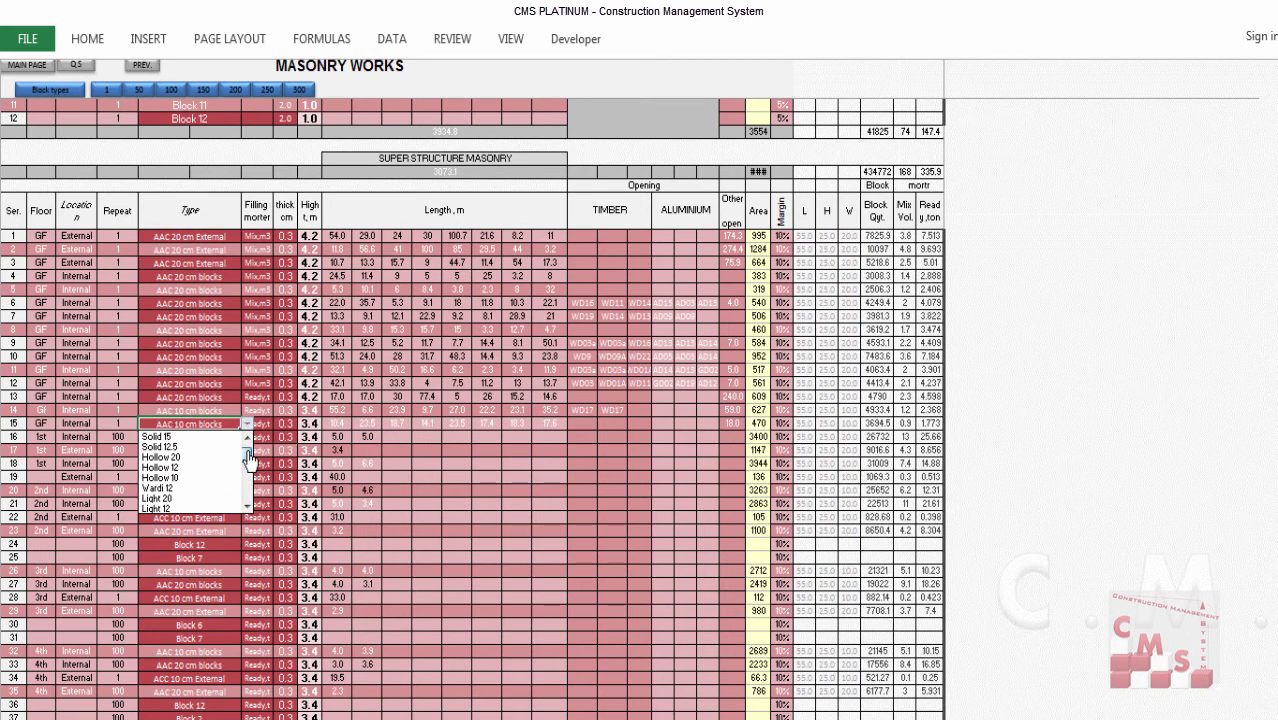
scroll(246, 500, "down", 2)
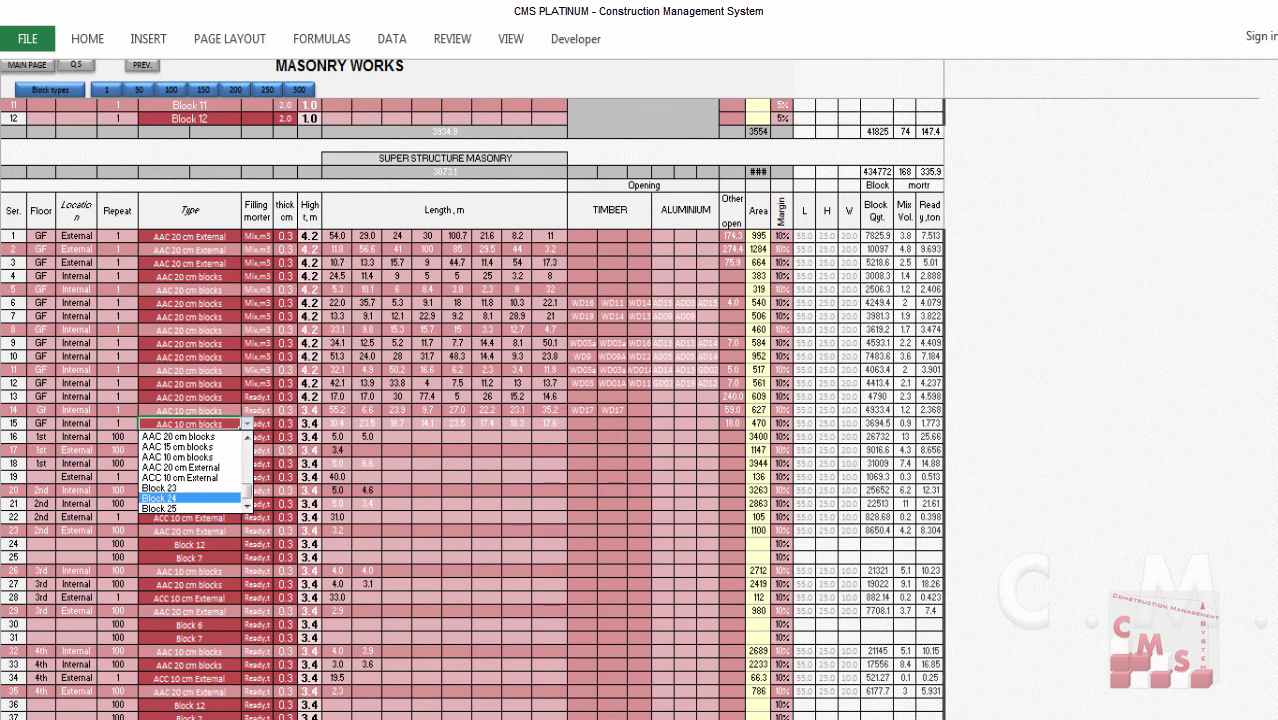
right_click(372, 719)
left_click(372, 715)
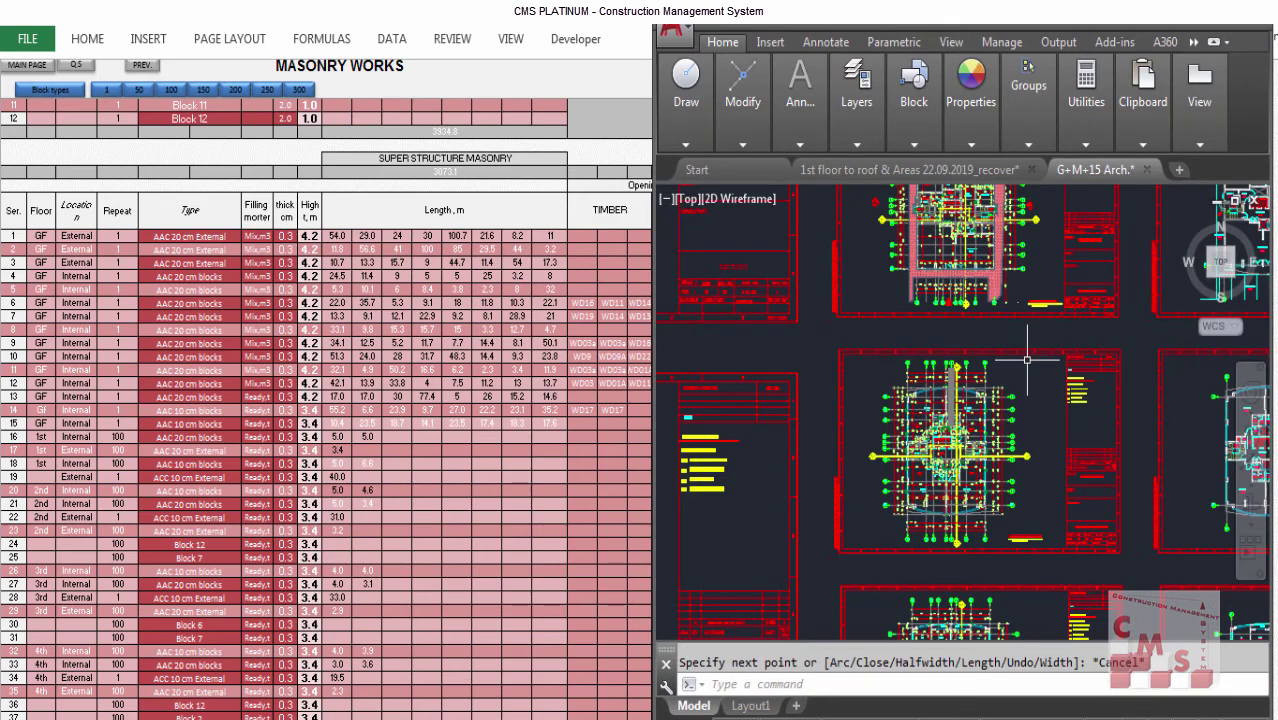
Zoom and pan the plan around grid lines 1–7 to read the B.R. wall dimensions.
scroll(993, 257, "up", 3)
scroll(993, 260, "up", 4)
left_click_drag(922, 480, 964, 433)
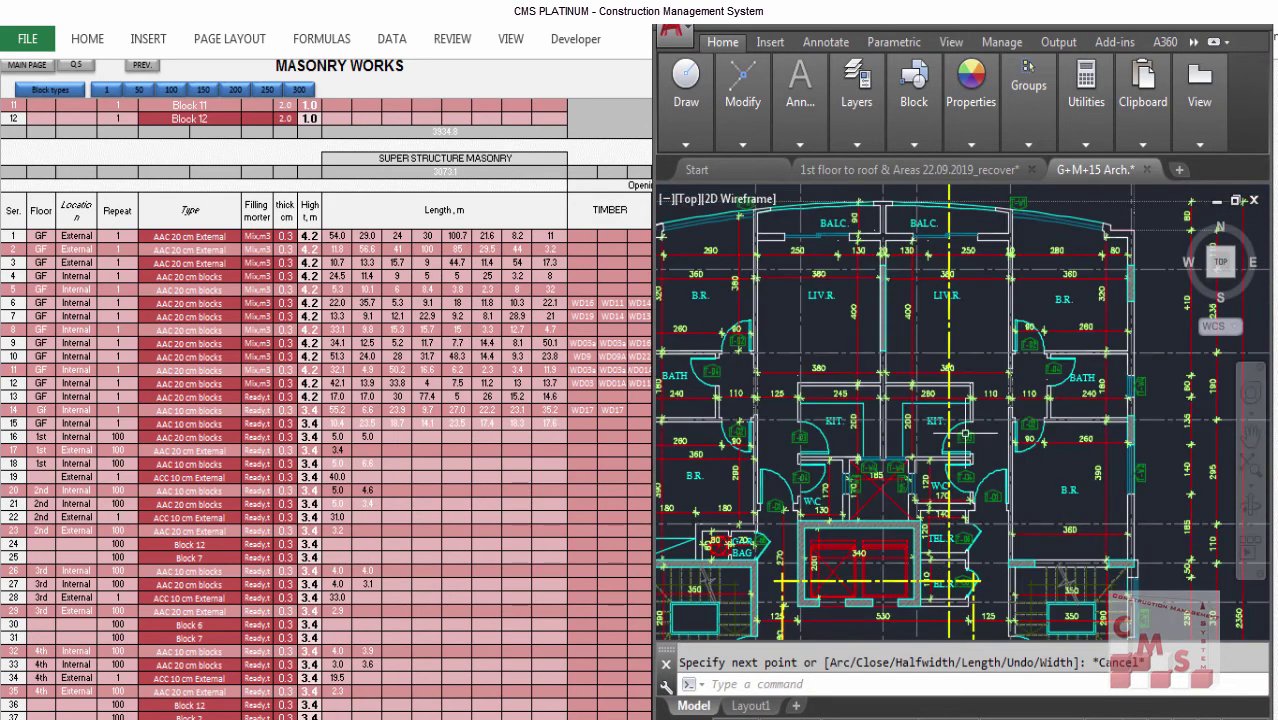
left_click_drag(1036, 390, 1036, 343)
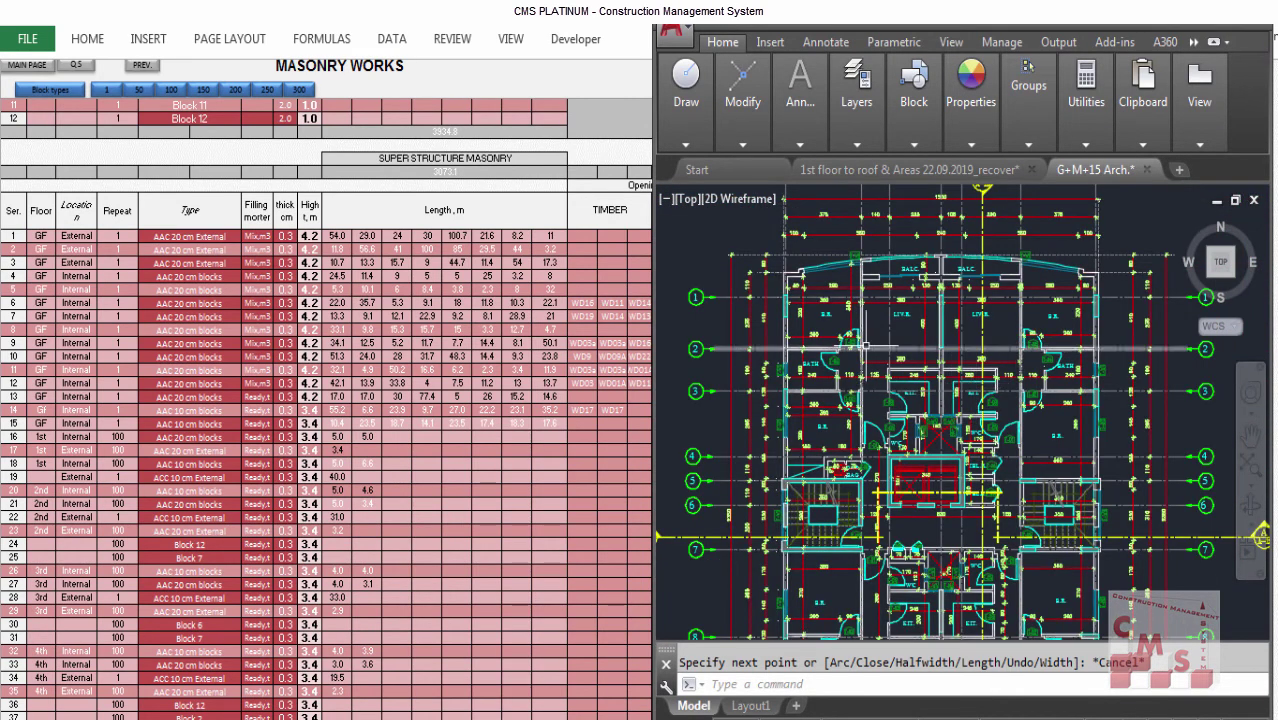
scroll(875, 344, "up", 2)
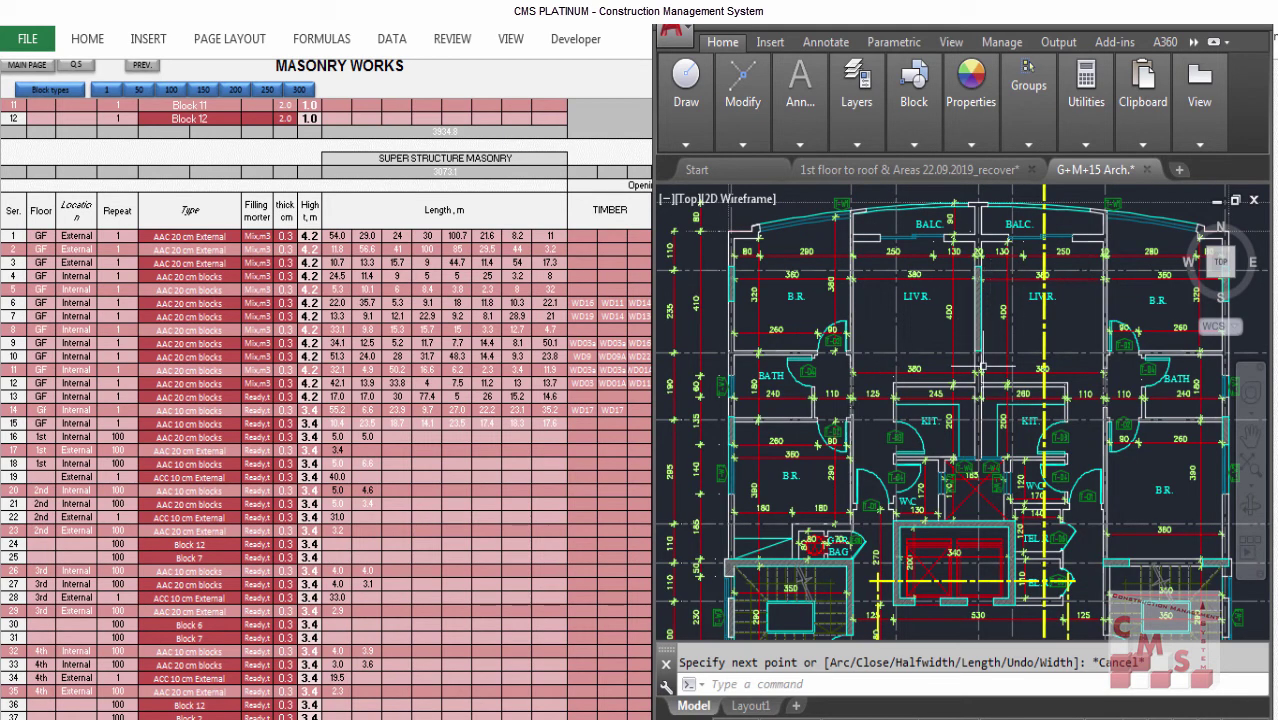
left_click_drag(991, 291, 1076, 277)
left_click_drag(795, 185, 855, 655)
left_click_drag(855, 180, 845, 652)
scroll(830, 318, "up", 2)
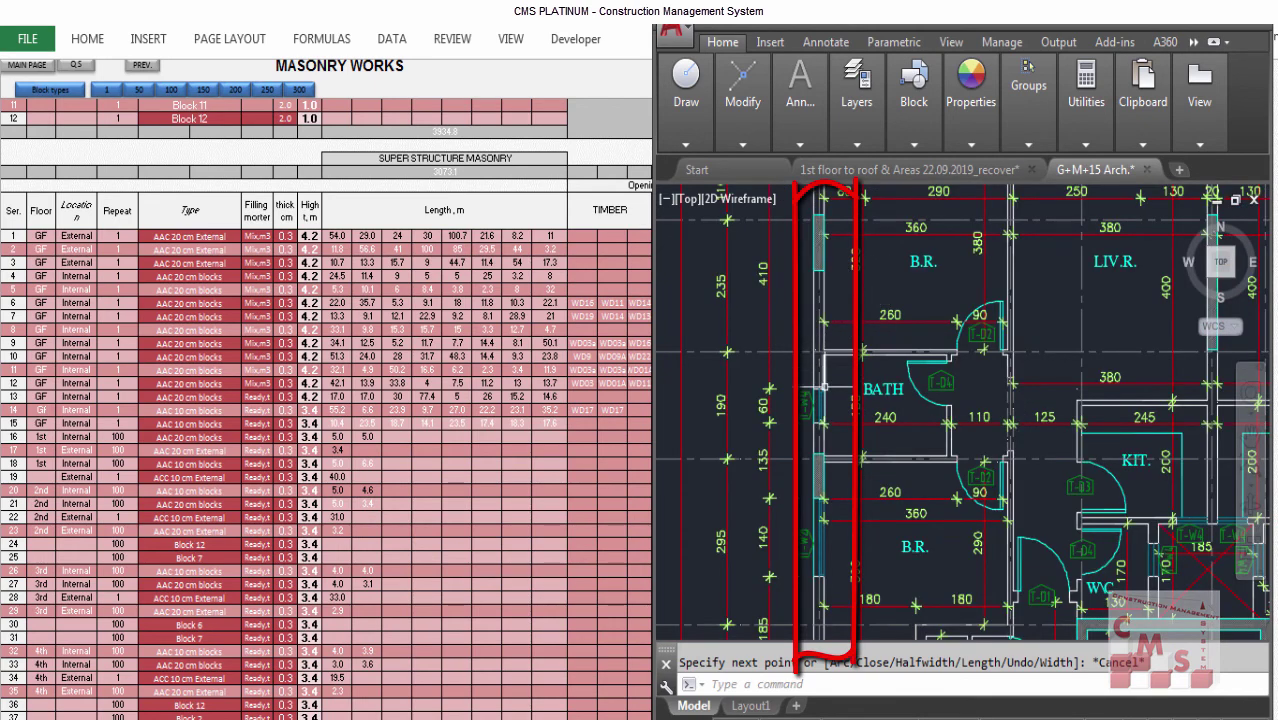
scroll(820, 389, "up", 2)
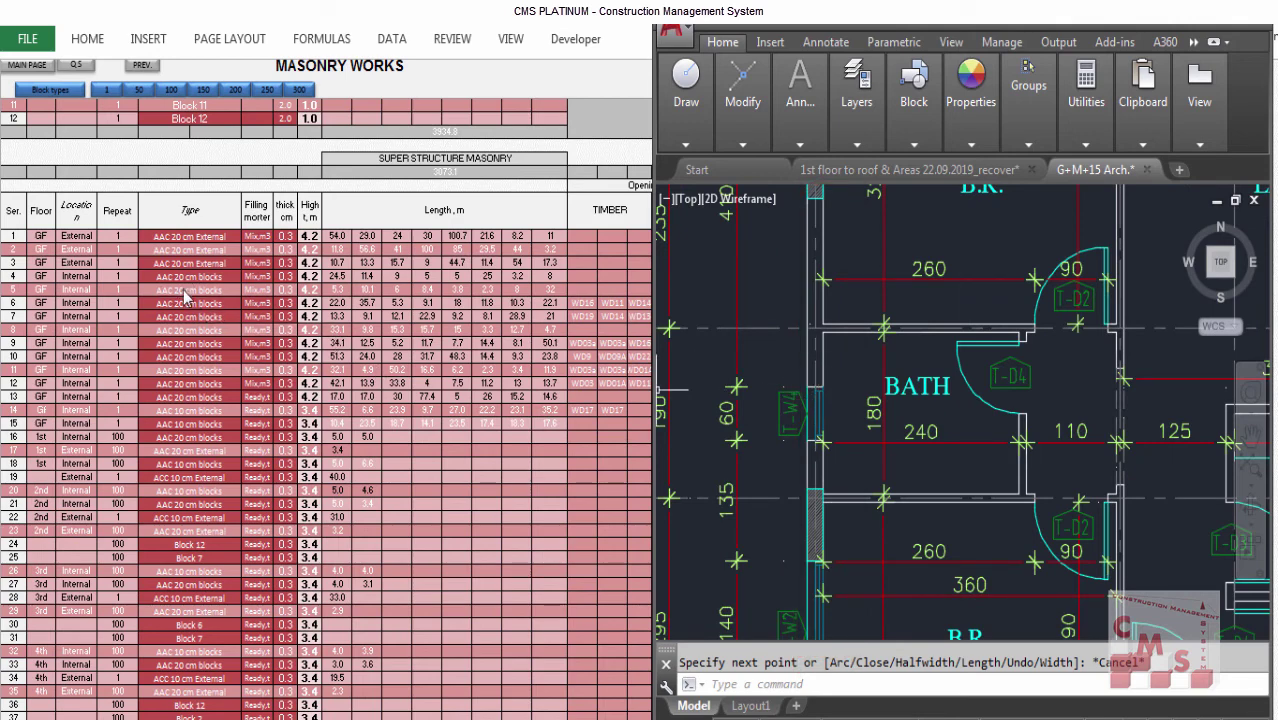
scroll(800, 310, "down", 4)
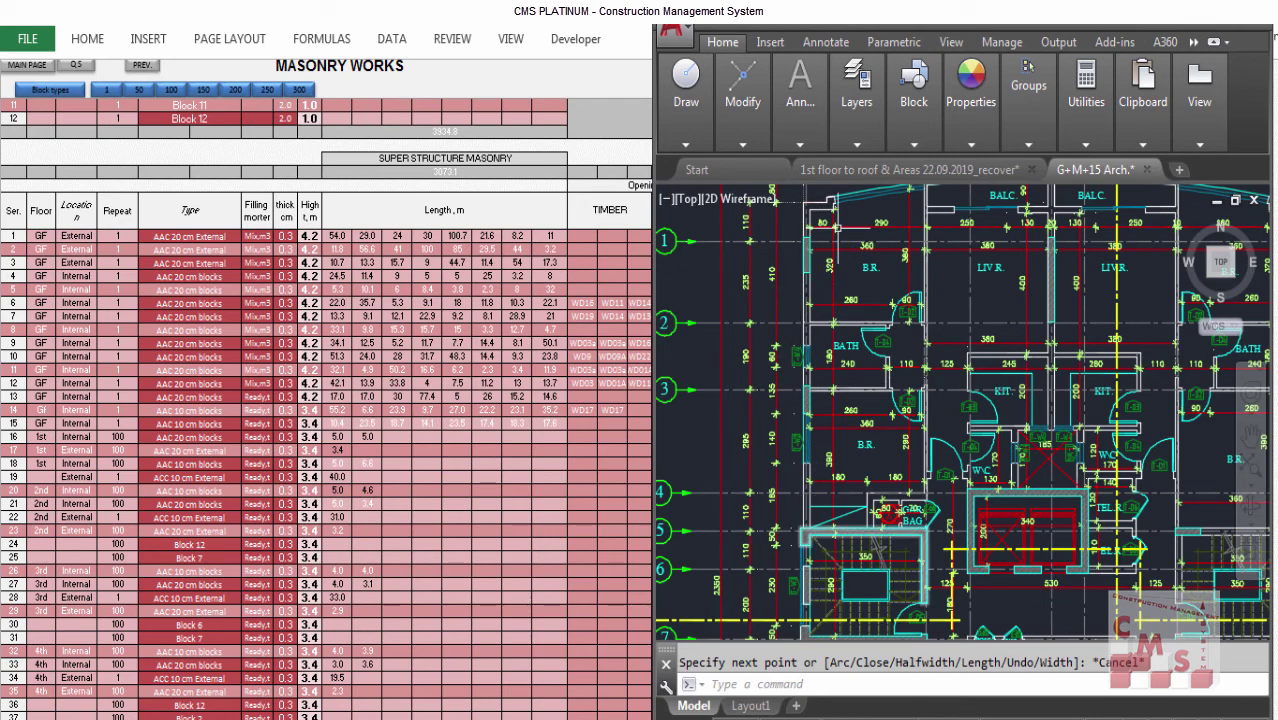
scroll(826, 207, "up", 3)
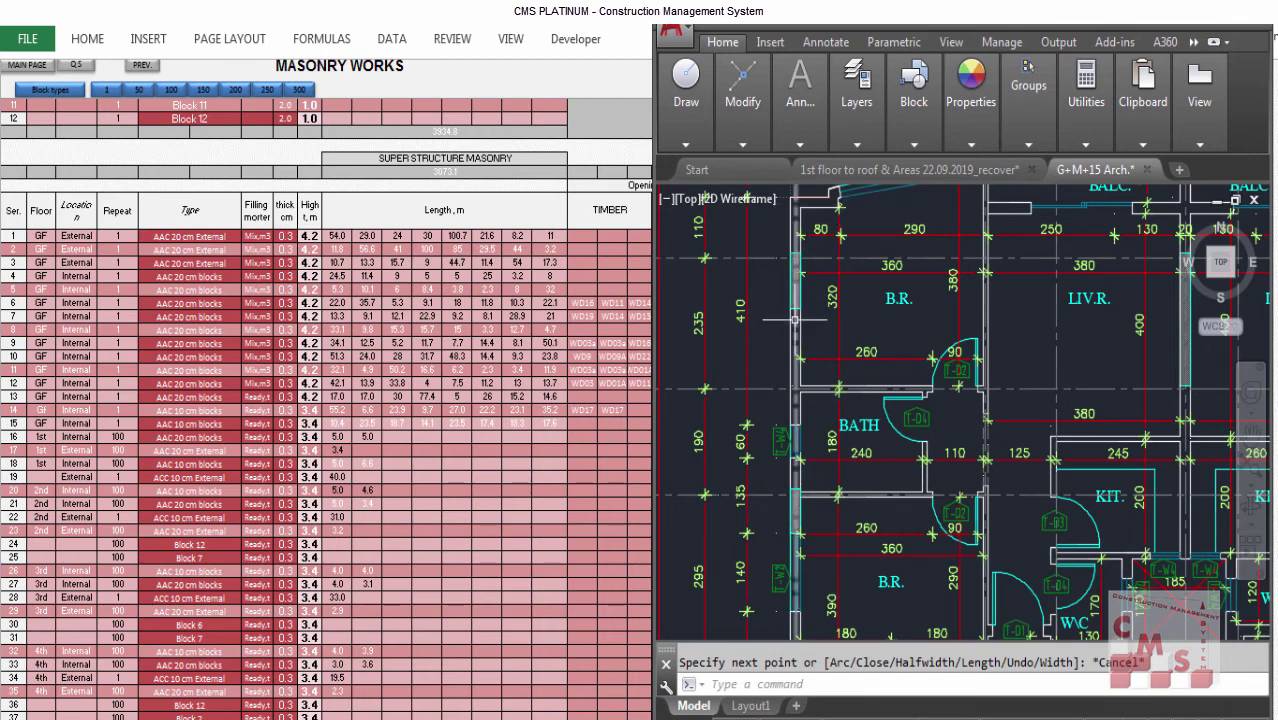
scroll(797, 373, "down", 2)
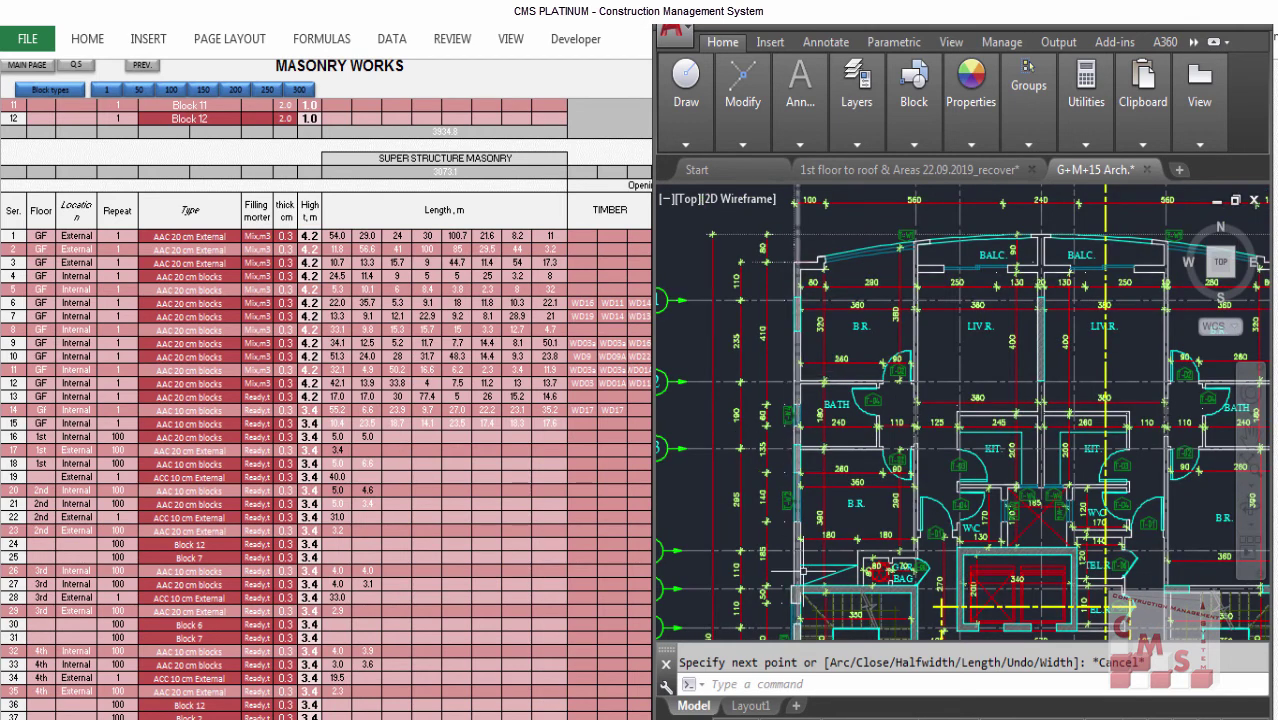
Pan to the lower rooms, stairs and balcony, zooming to read the BATH dimensions.
left_click_drag(803, 572, 813, 488)
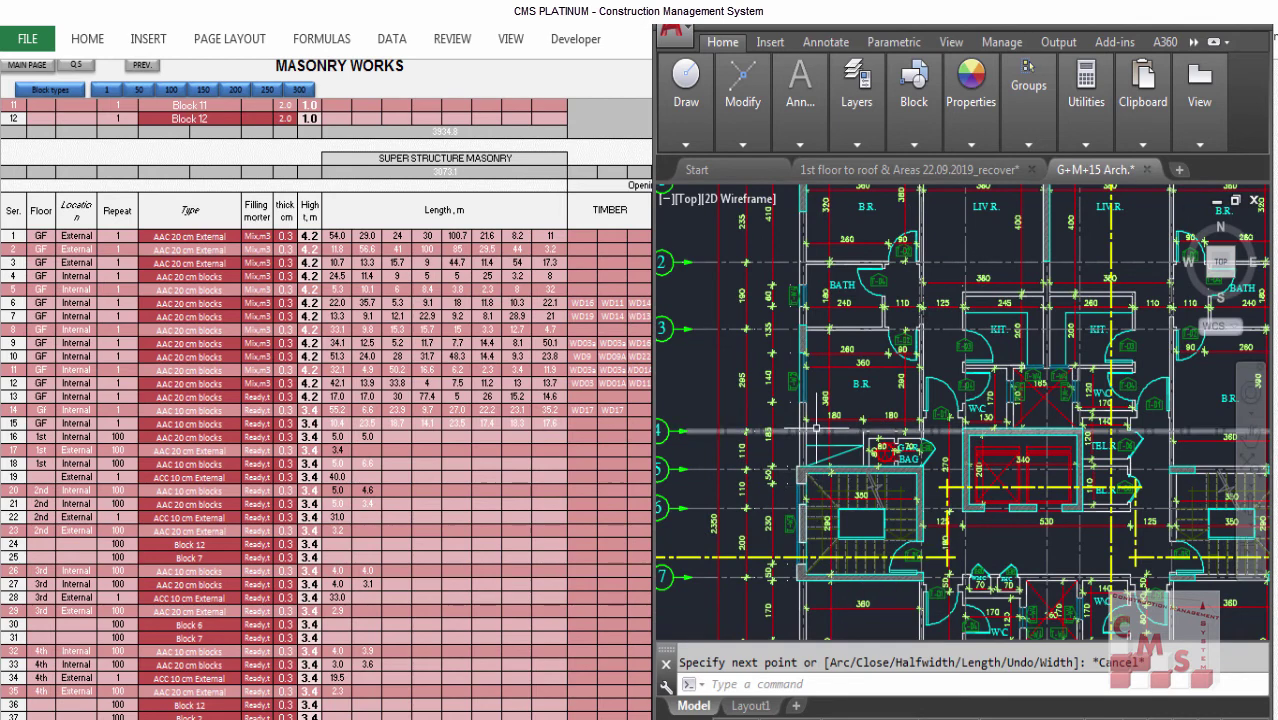
scroll(805, 403, "up", 3)
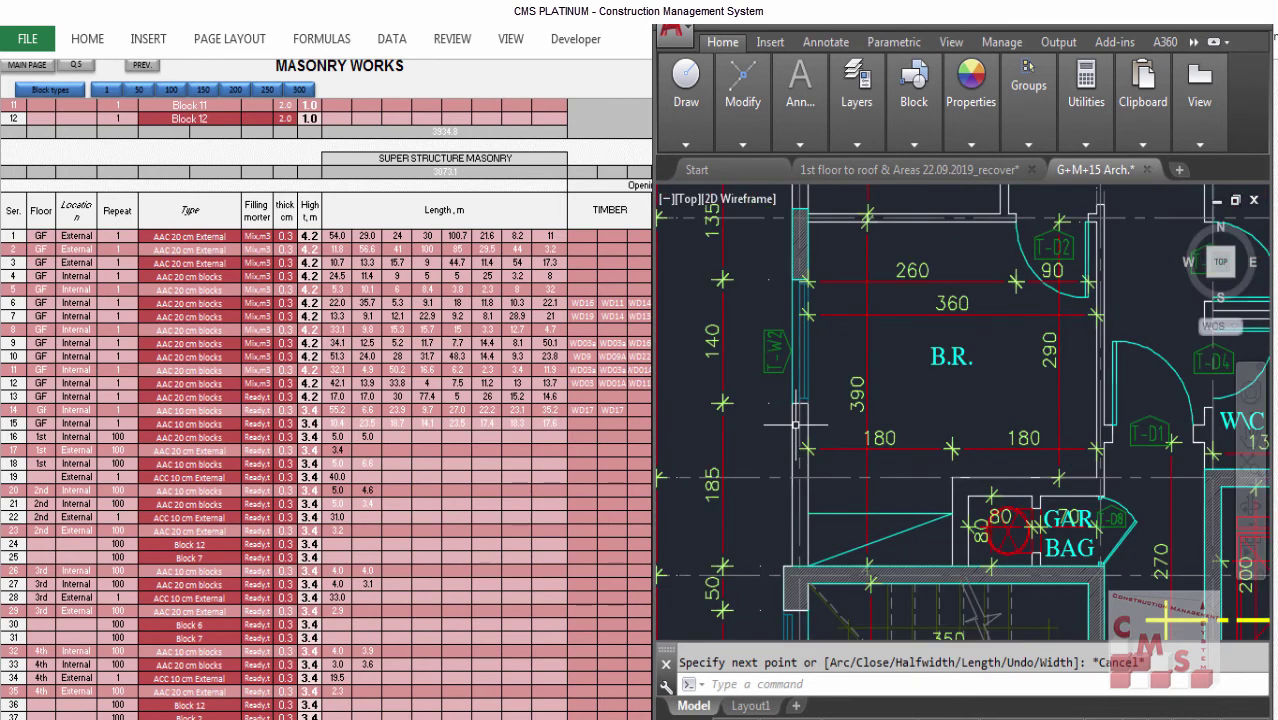
scroll(964, 332, "down", 3)
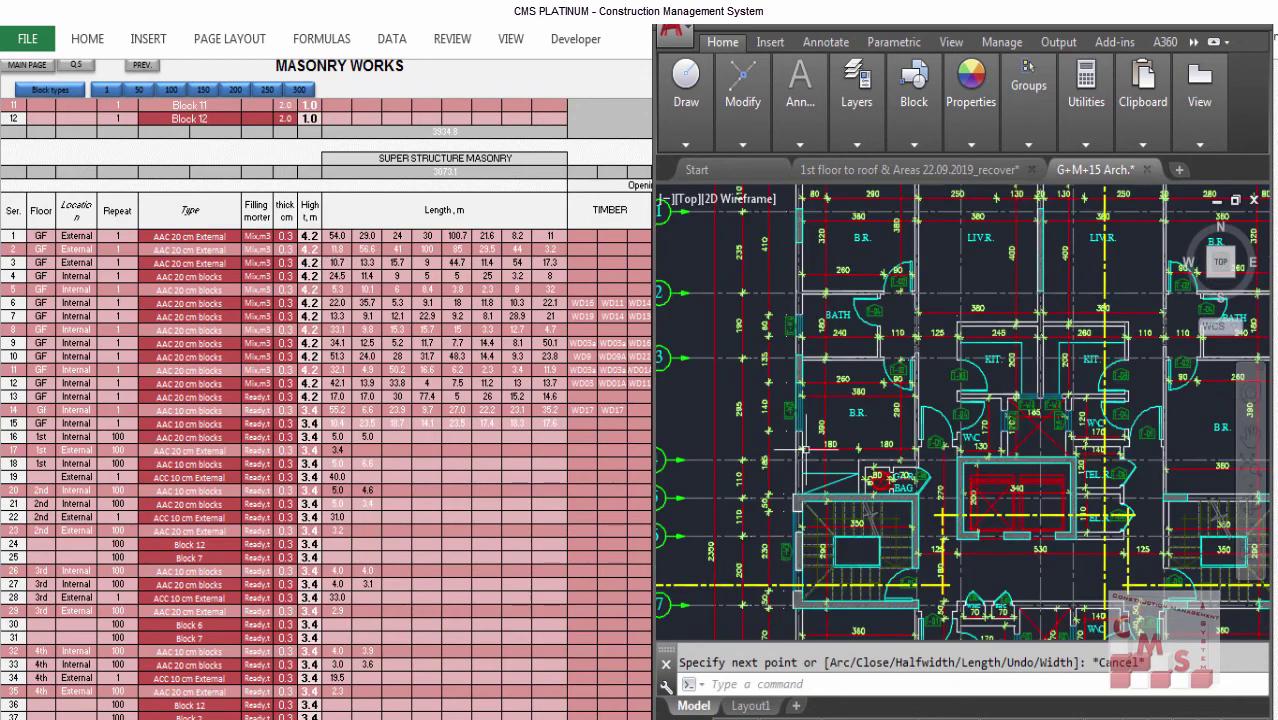
scroll(969, 266, "up", 2)
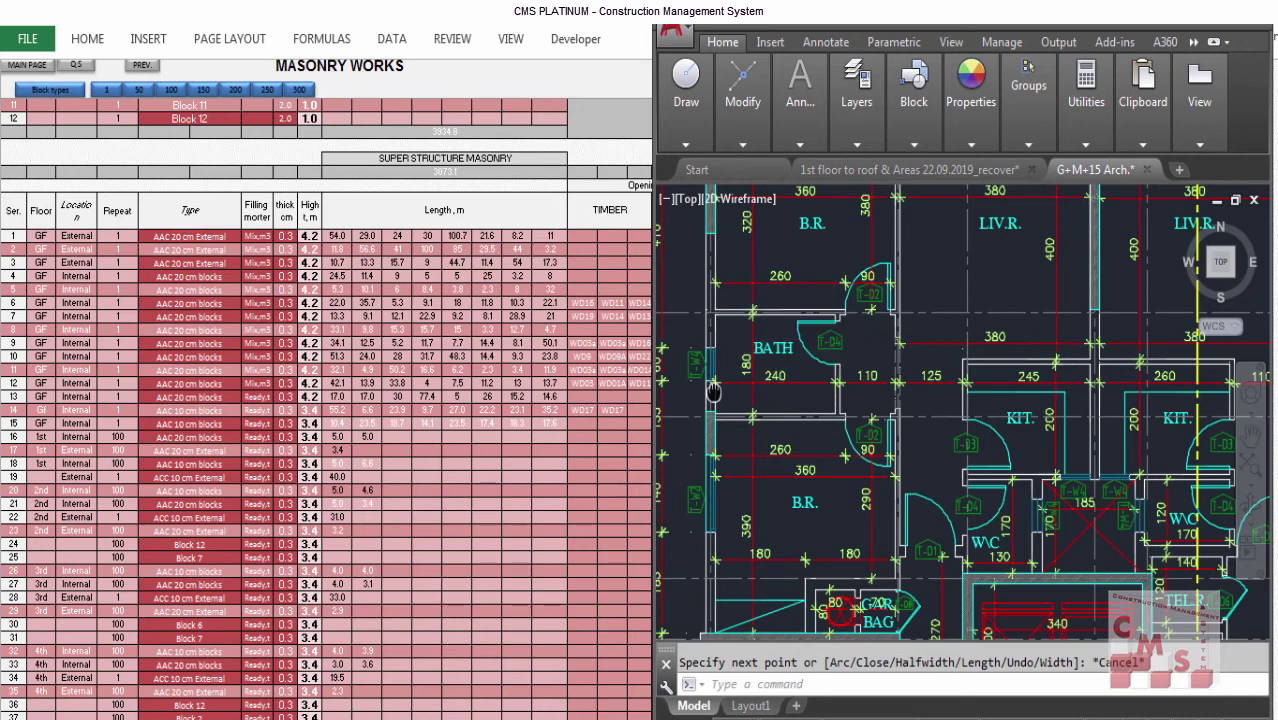
left_click_drag(713, 390, 704, 501)
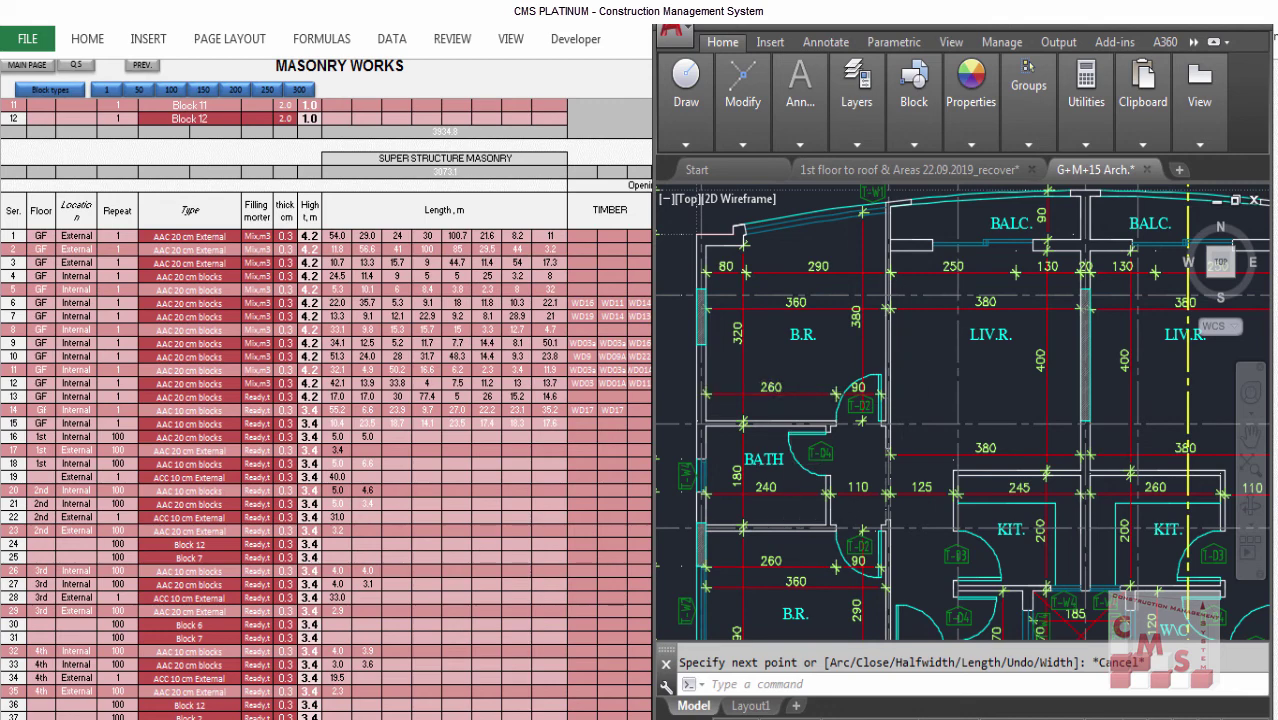
scroll(820, 420, "up", 3)
scroll(824, 402, "down", 3)
scroll(824, 402, "up", 4)
scroll(900, 400, "down", 2)
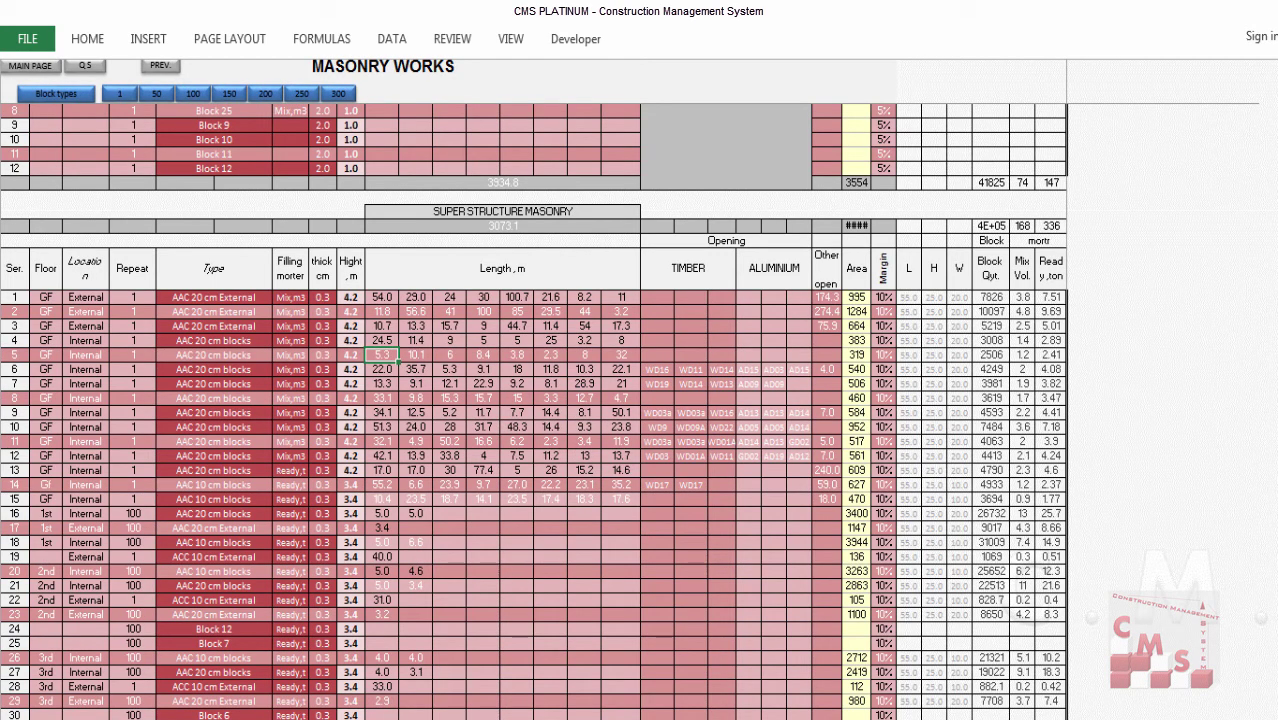
left_click(416, 369)
left_click(450, 369)
left_click(484, 369)
left_click(517, 369)
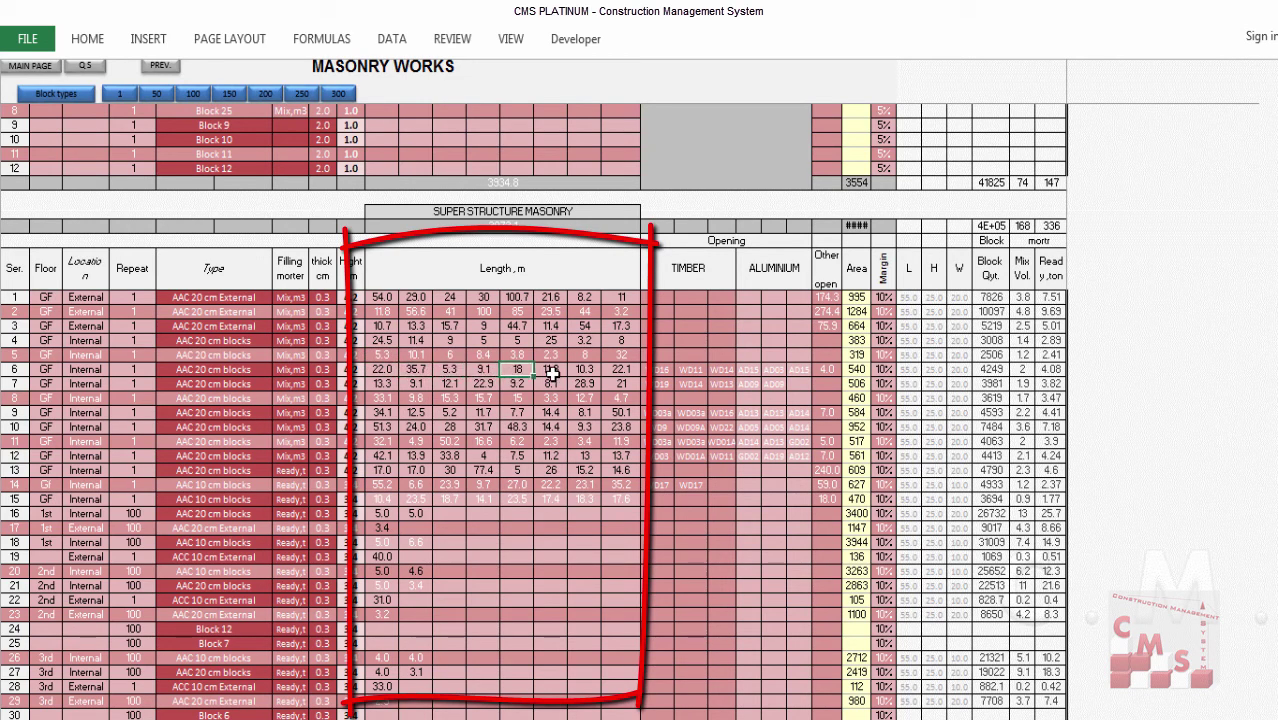
left_click(552, 369)
left_click(585, 369)
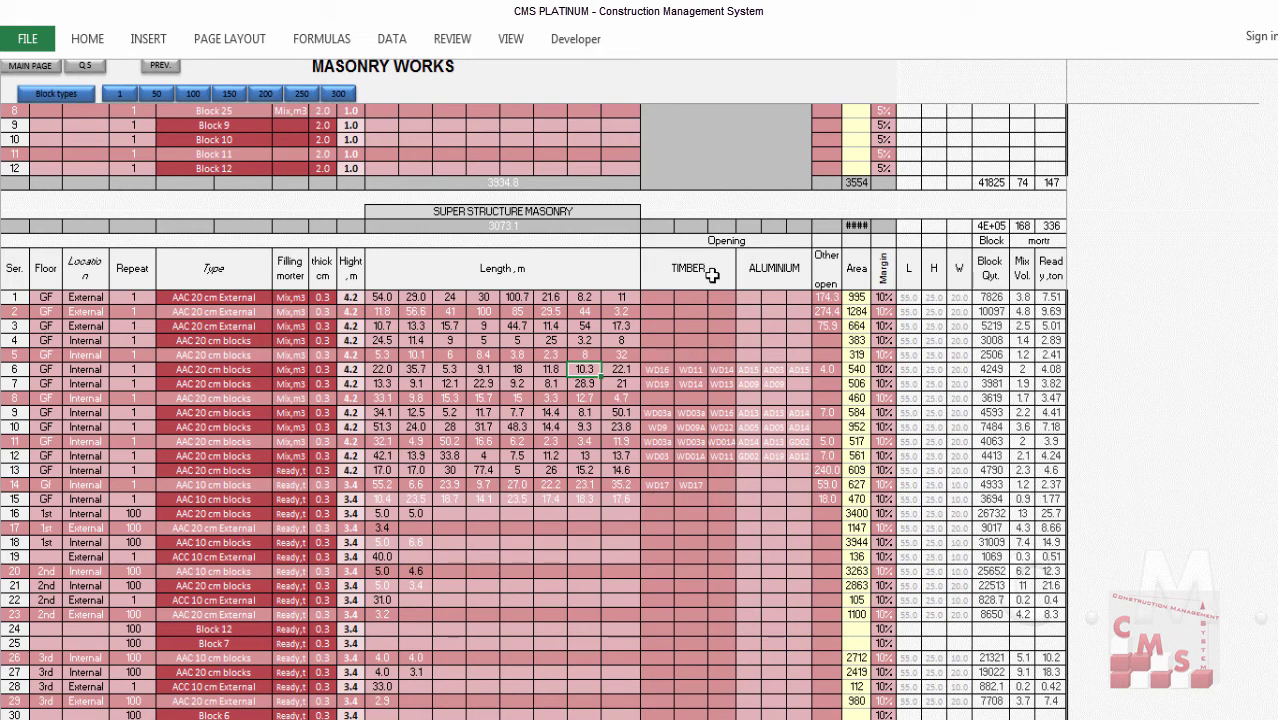
left_click(656, 383)
left_click(680, 384)
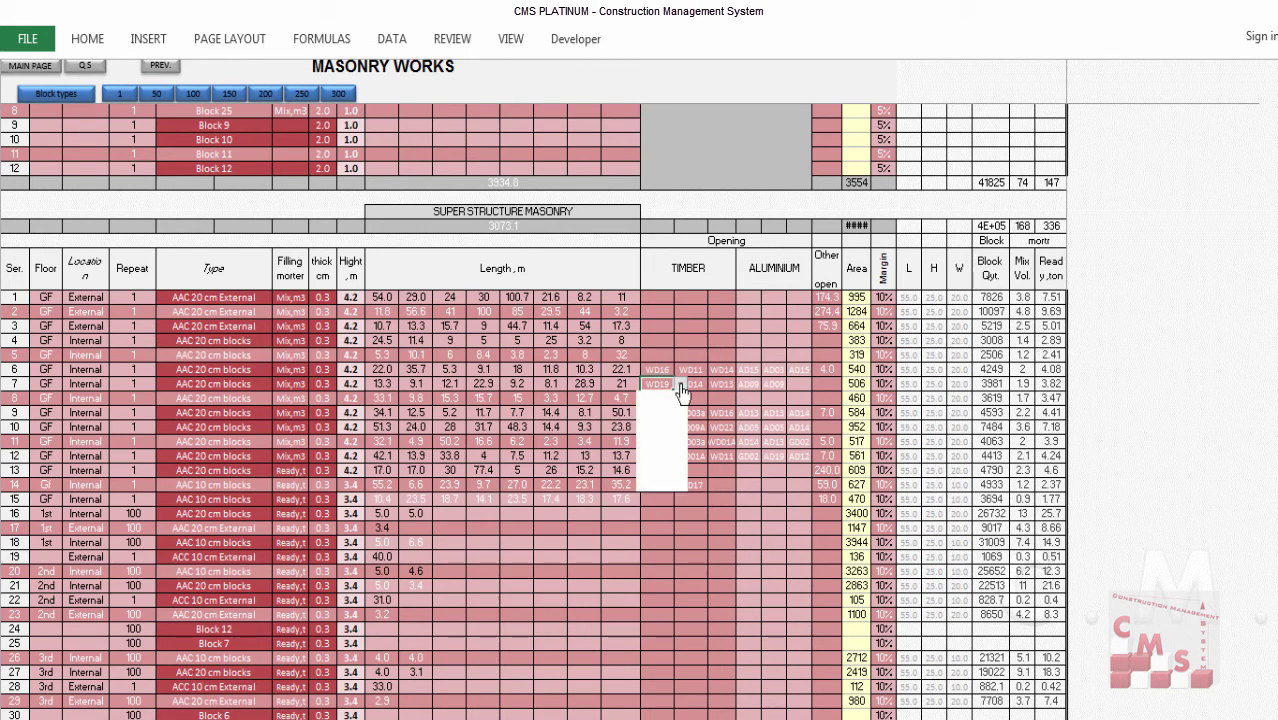
left_click_drag(686, 432, 716, 412)
left_click(698, 369)
left_click(713, 369)
left_click(731, 374)
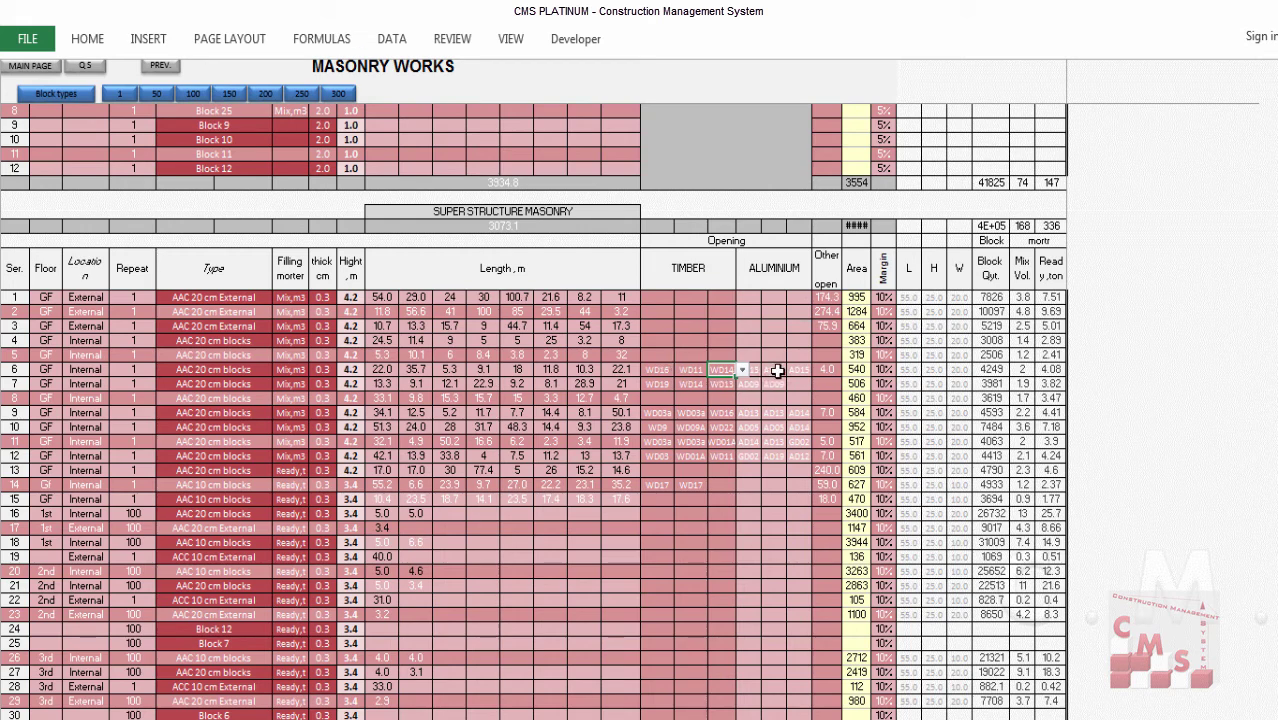
left_click(824, 372)
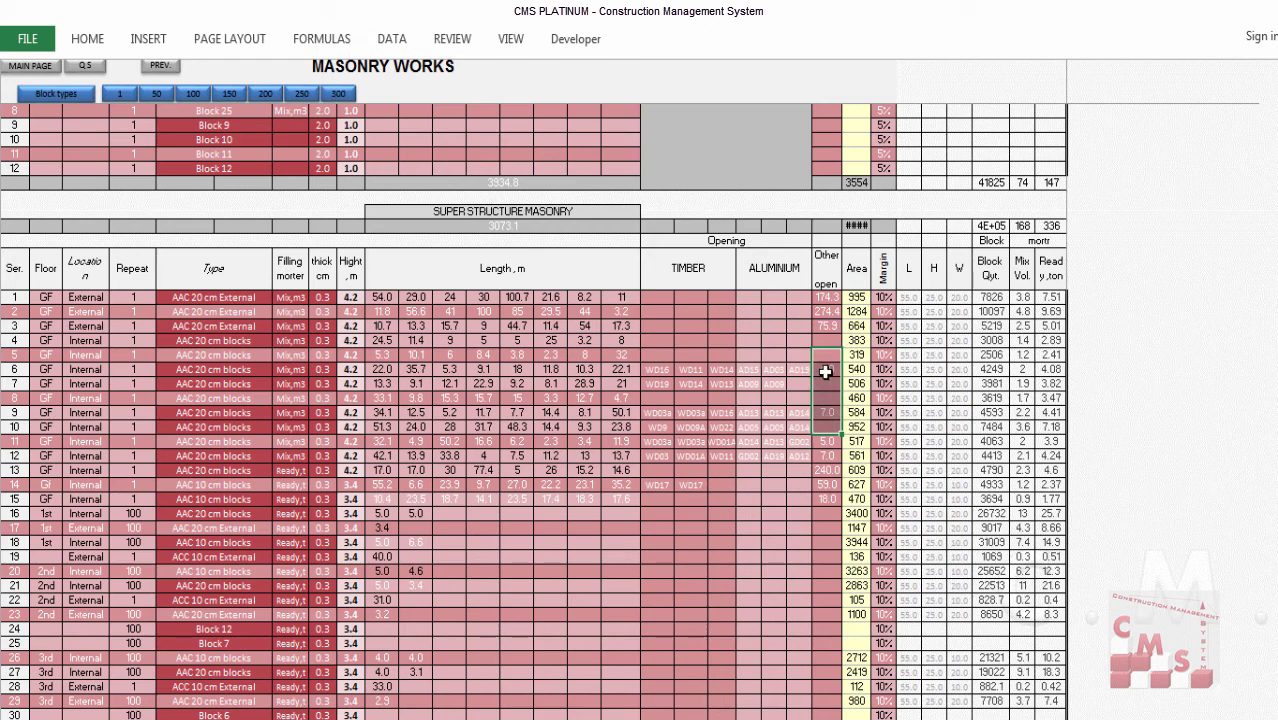
left_click_drag(825, 311, 828, 457)
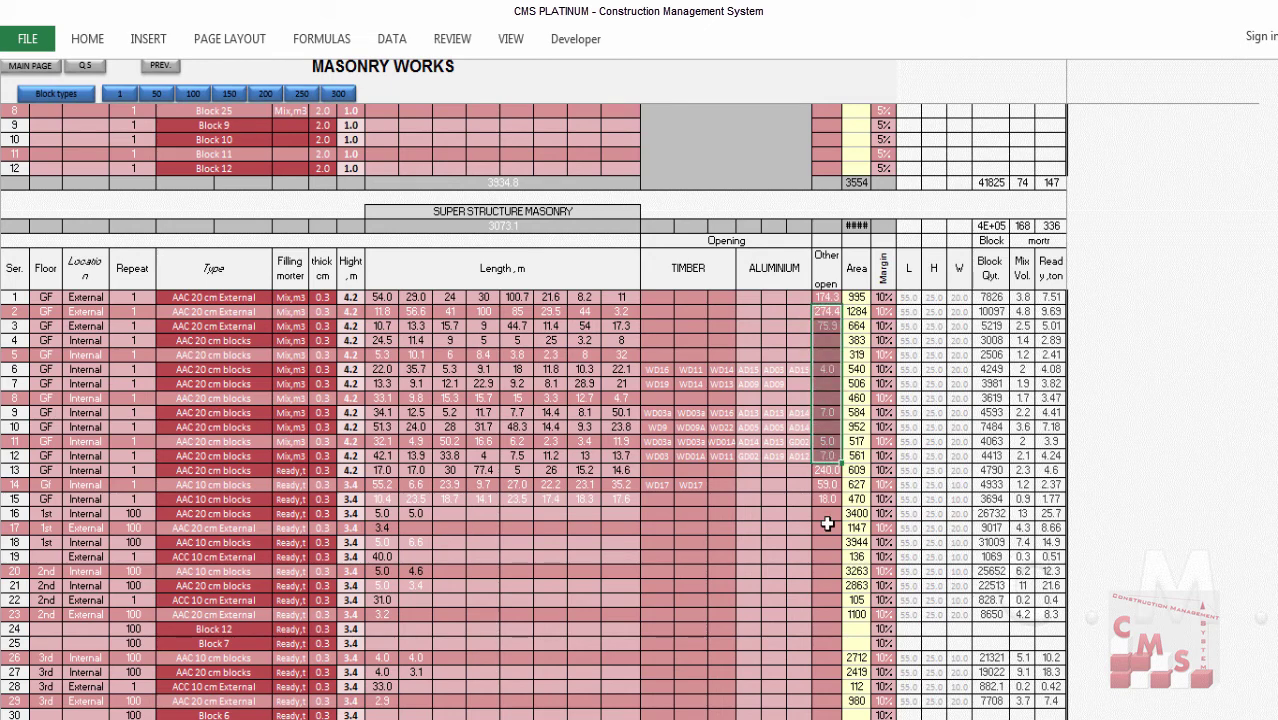
left_click_drag(627, 372, 381, 368)
left_click(141, 371)
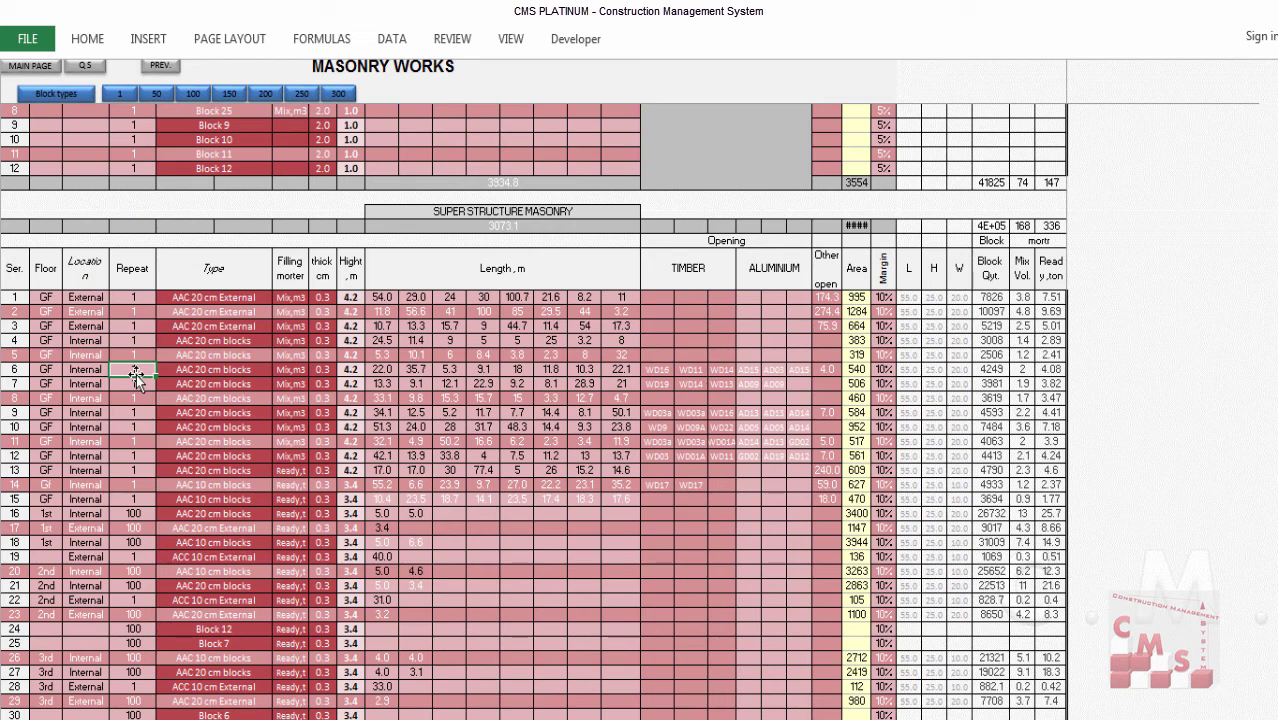
left_click(248, 312)
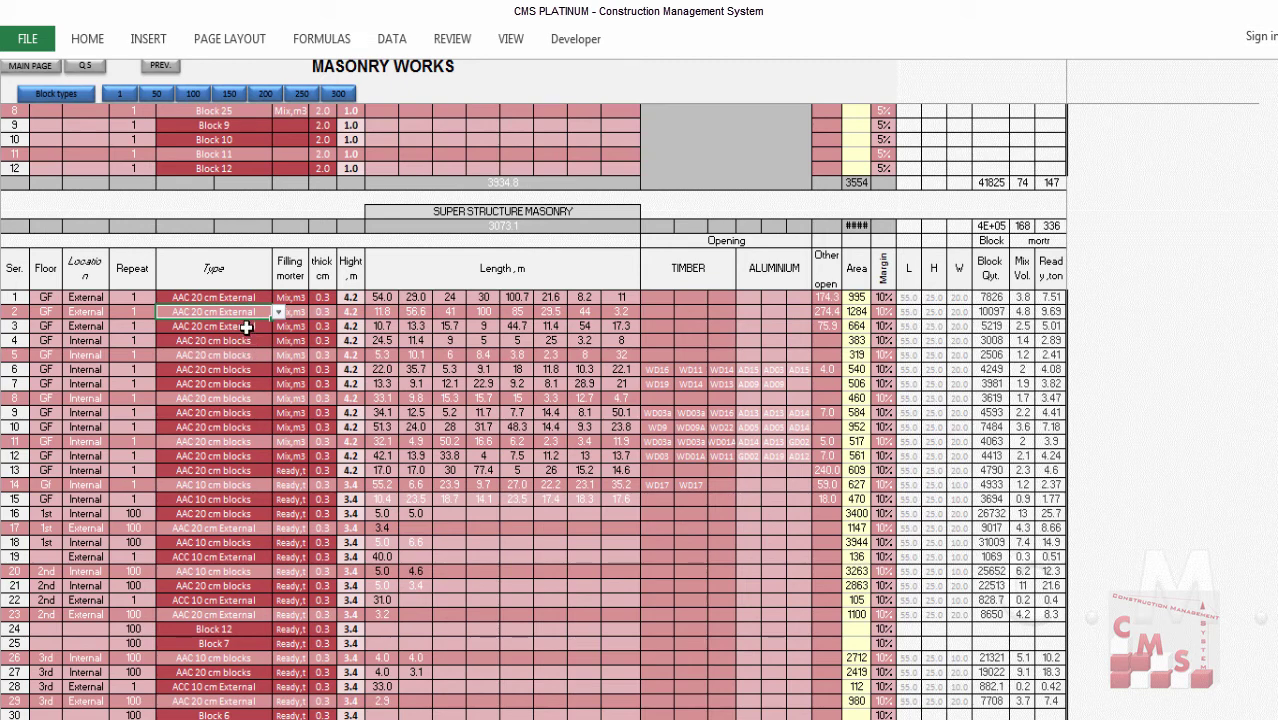
scroll(220, 455, "down", 2)
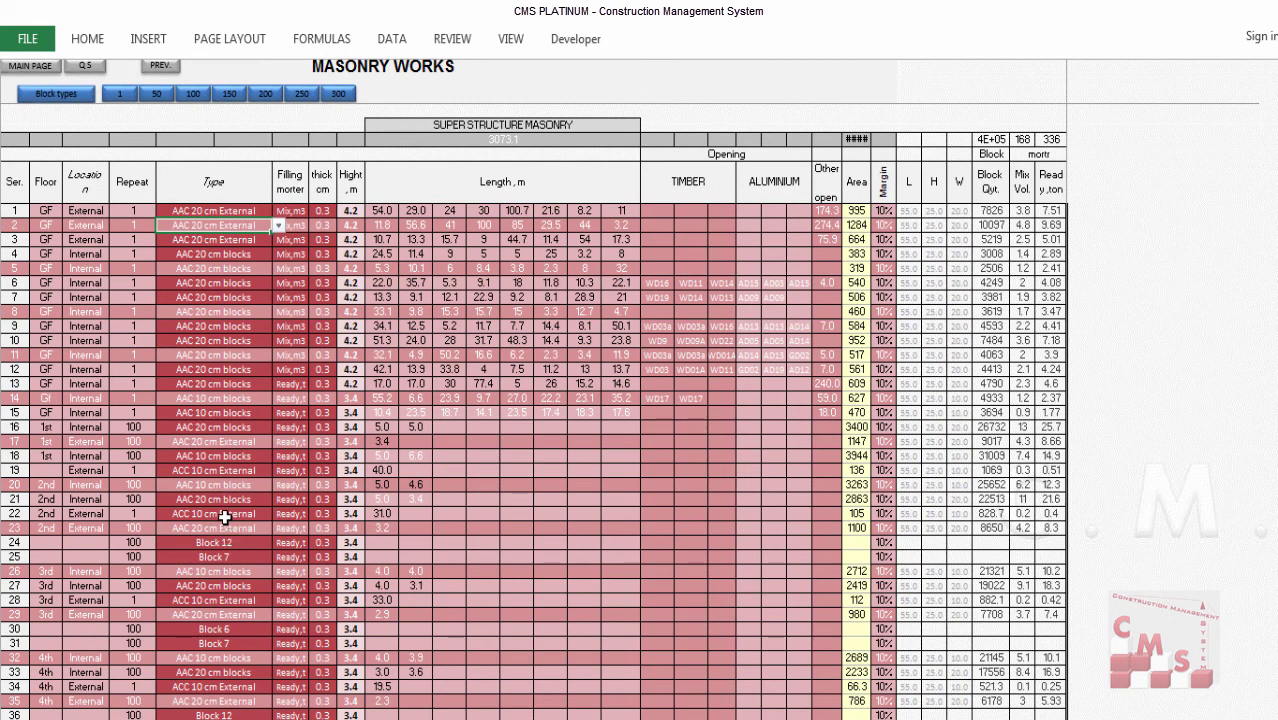
left_click(225, 516)
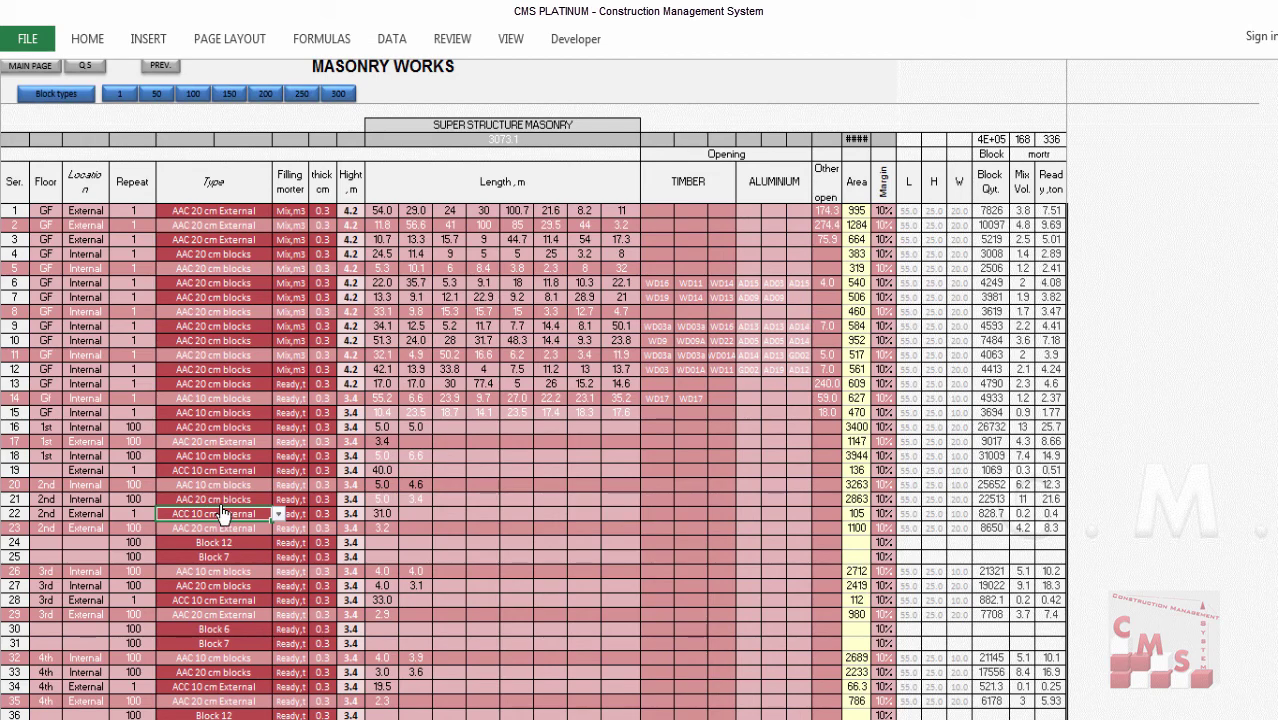
scroll(228, 330, "up", 15)
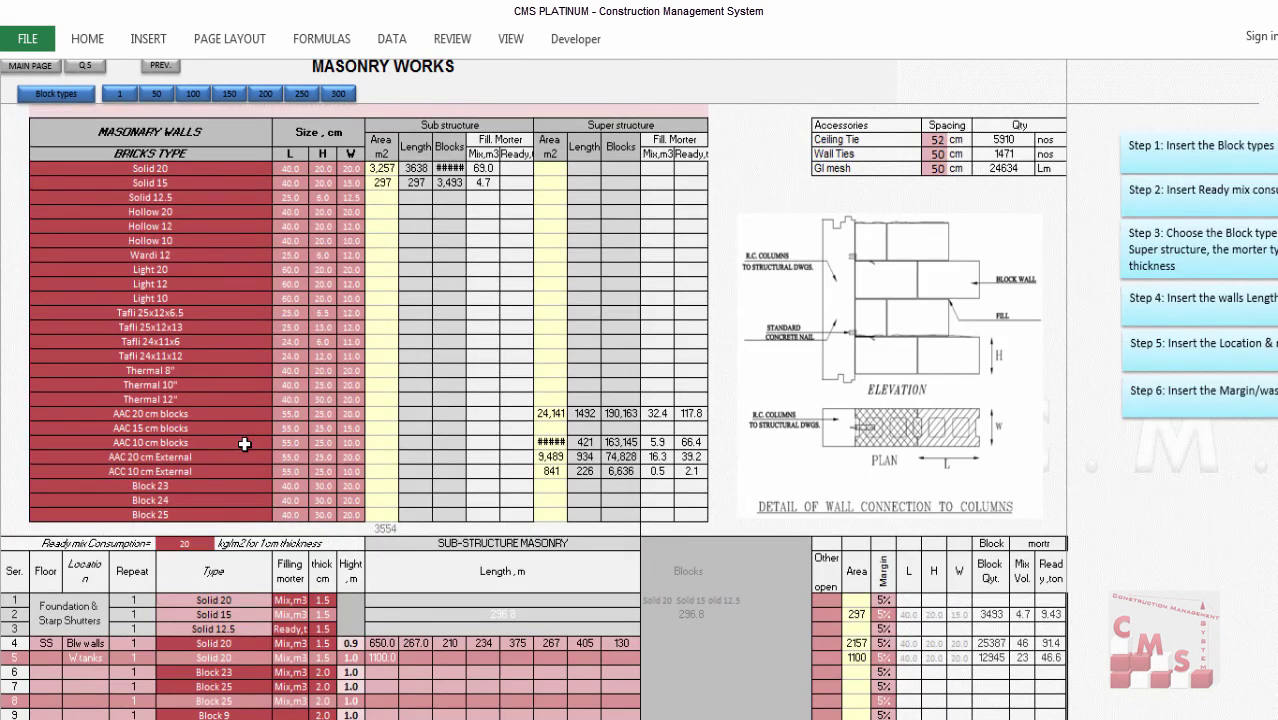
left_click_drag(192, 168, 191, 468)
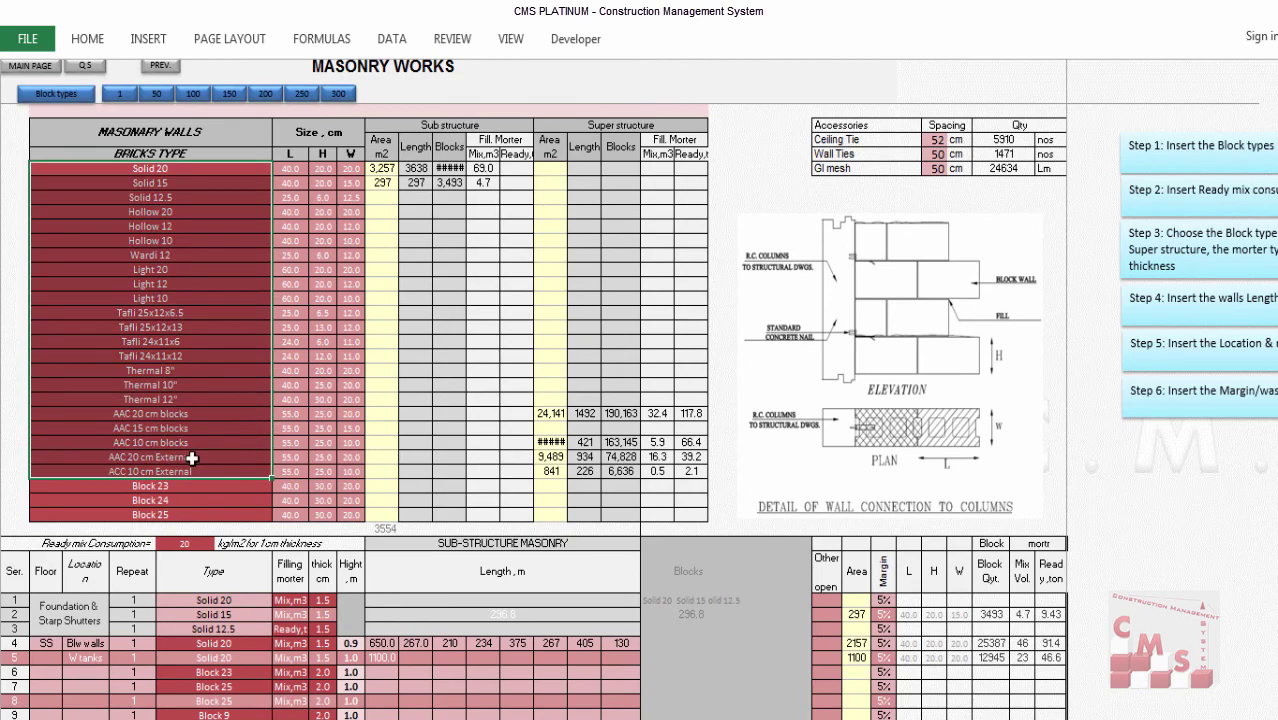
scroll(191, 460, "down", 3)
scroll(195, 456, "down", 6)
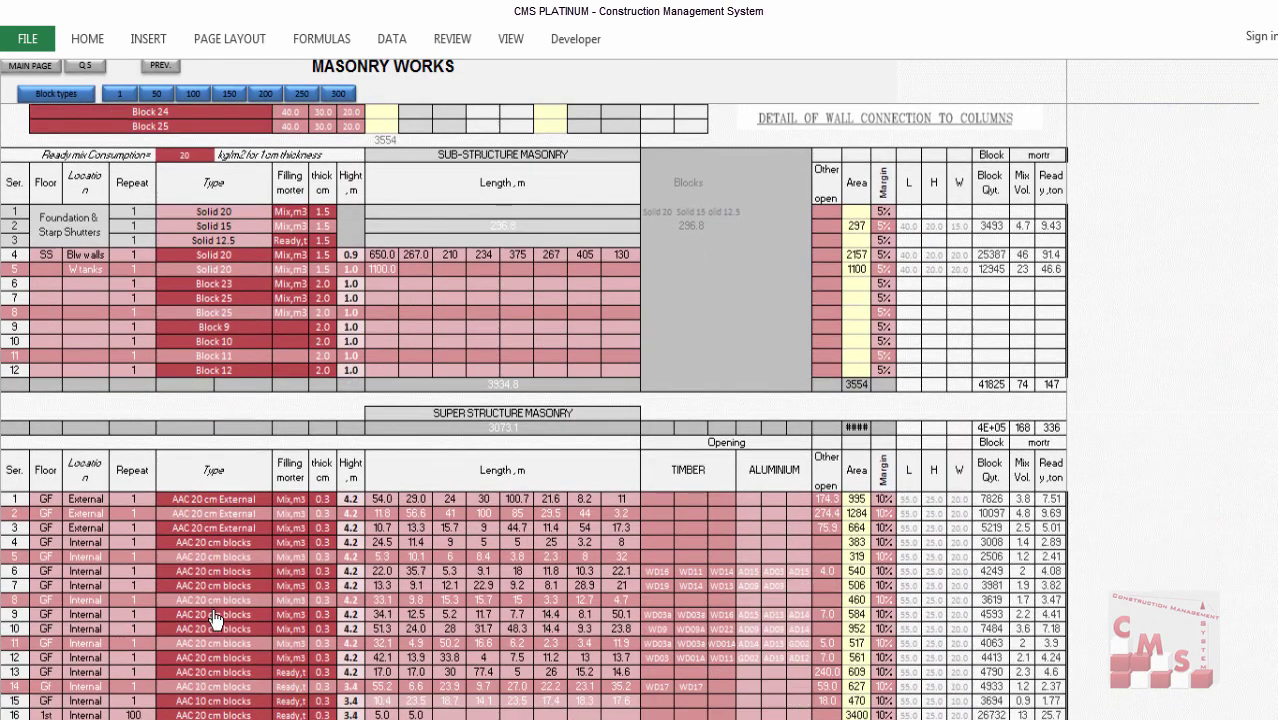
left_click(213, 599)
left_click(213, 641)
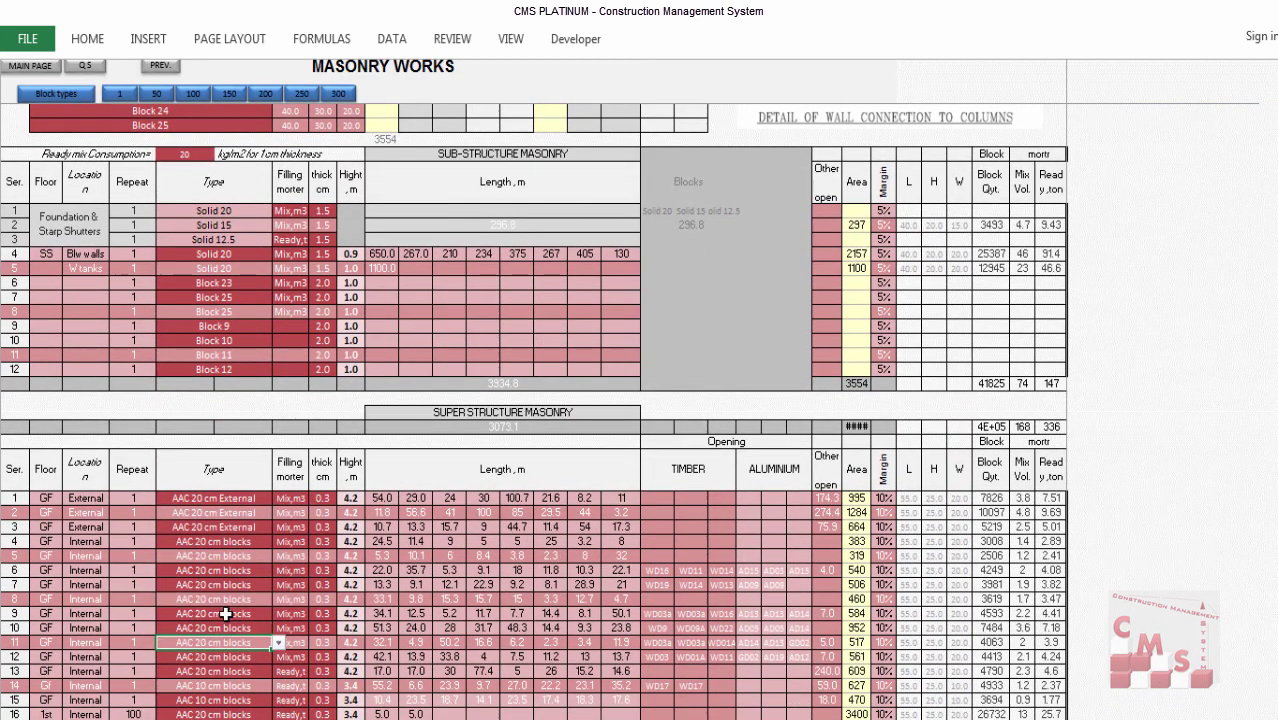
left_click(220, 670)
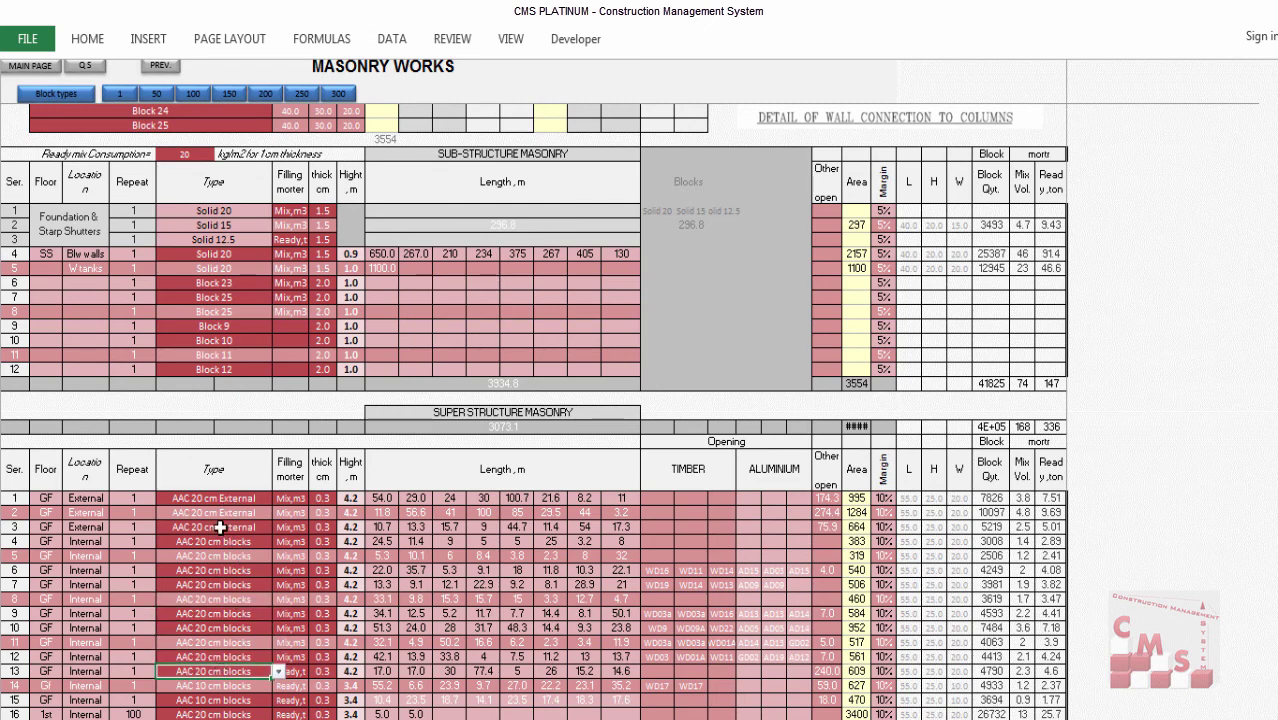
scroll(214, 519, "down", 1)
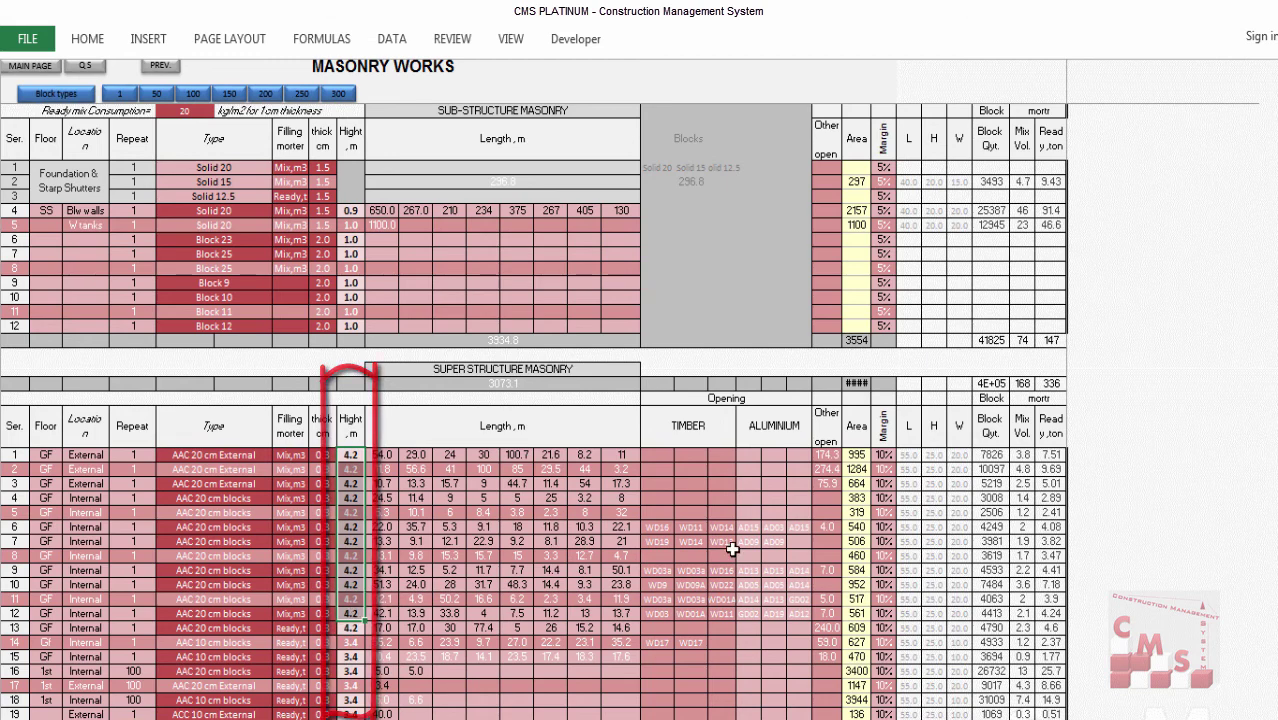
left_click(667, 532)
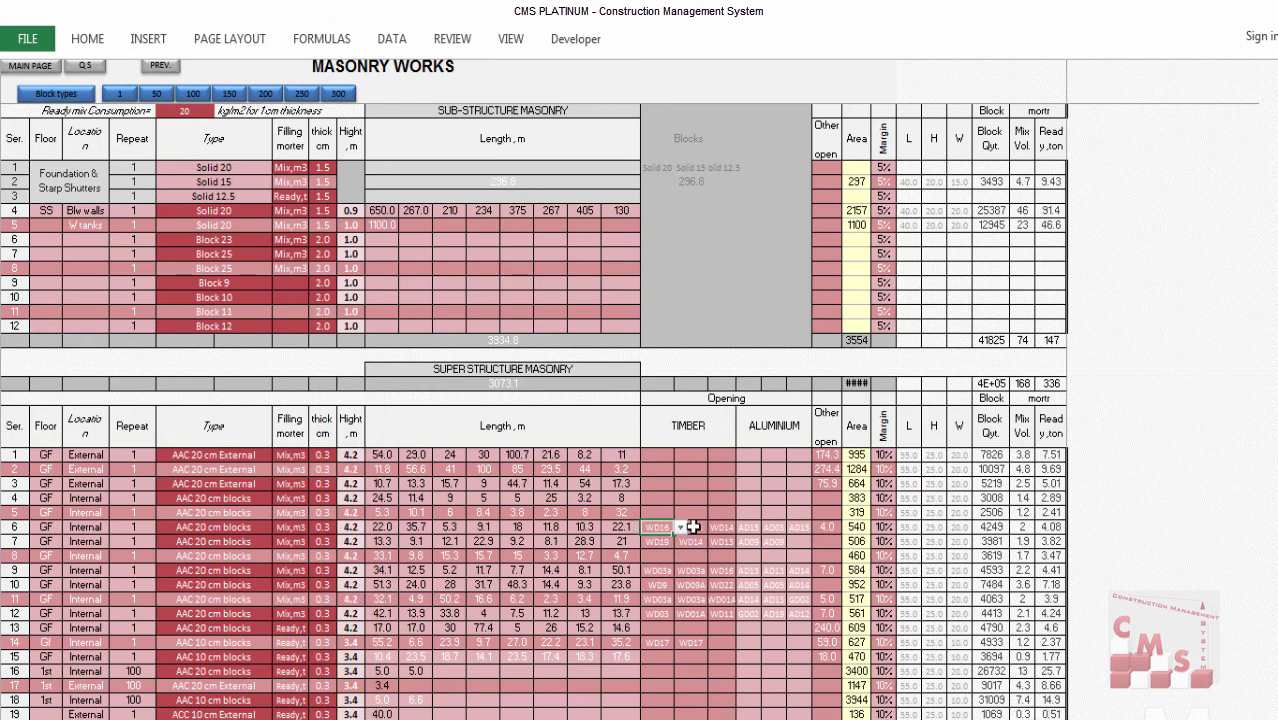
left_click(693, 527)
left_click(660, 527)
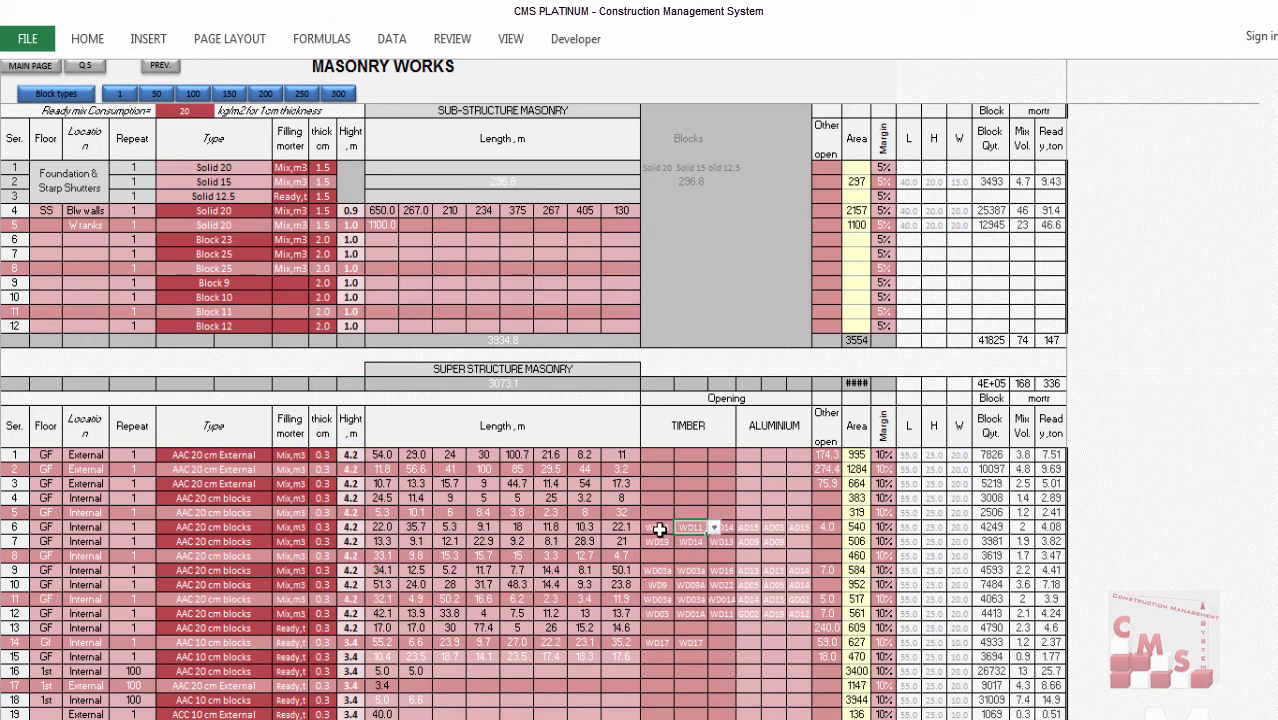
left_click(720, 527)
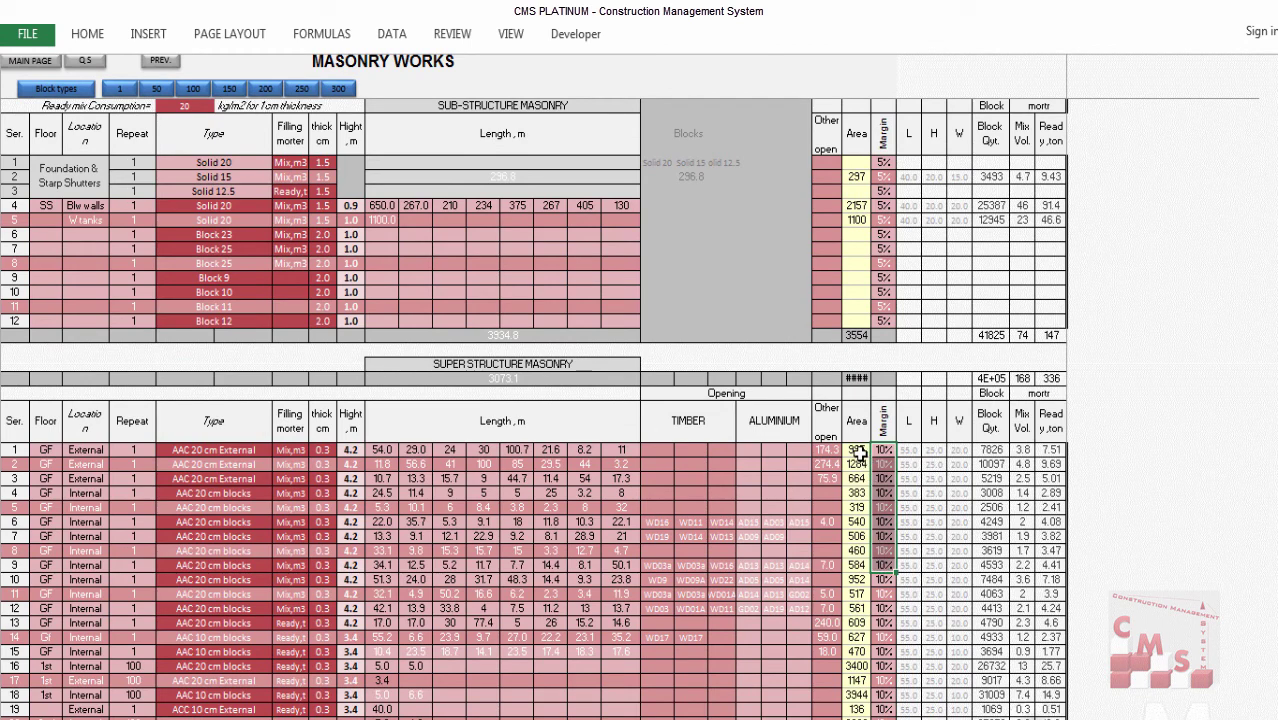
Highlight the wall areas, block quantities, mix volumes and ready-mix tonnage, then view Masonry Walls.
left_click_drag(860, 451, 860, 563)
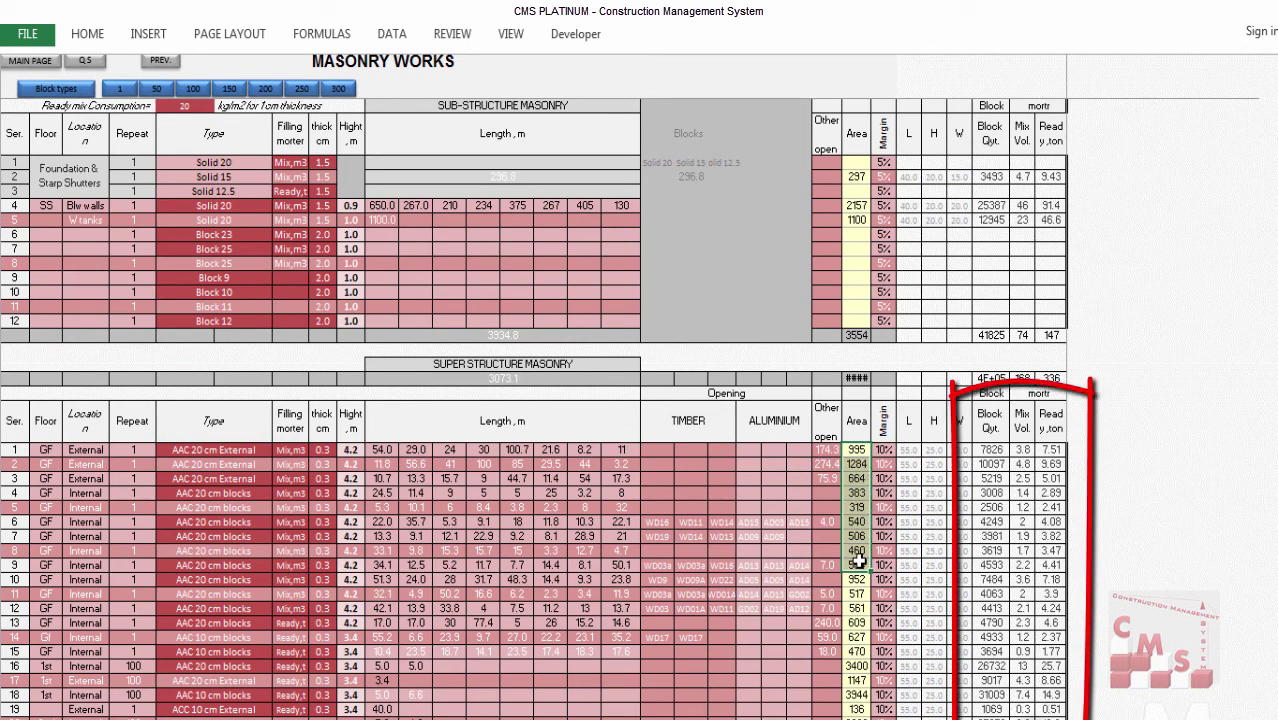
left_click_drag(985, 450, 995, 565)
left_click_drag(996, 612, 997, 608)
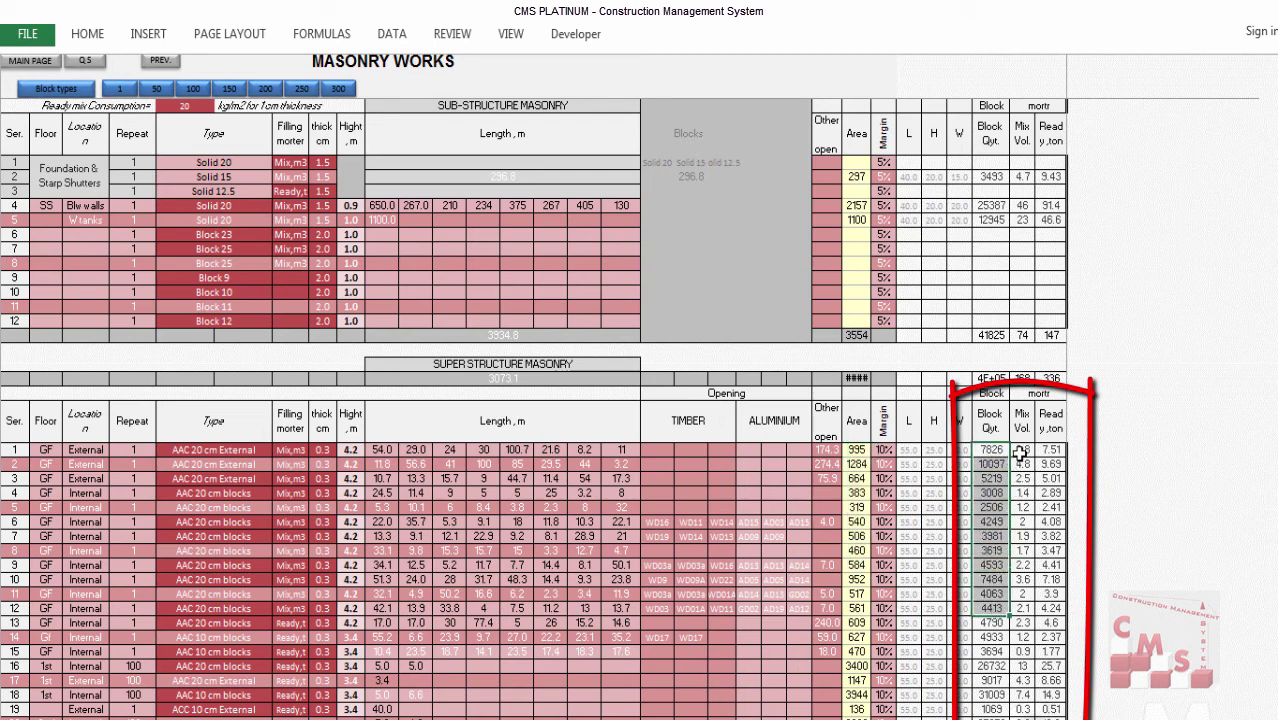
left_click_drag(1020, 453, 1014, 598)
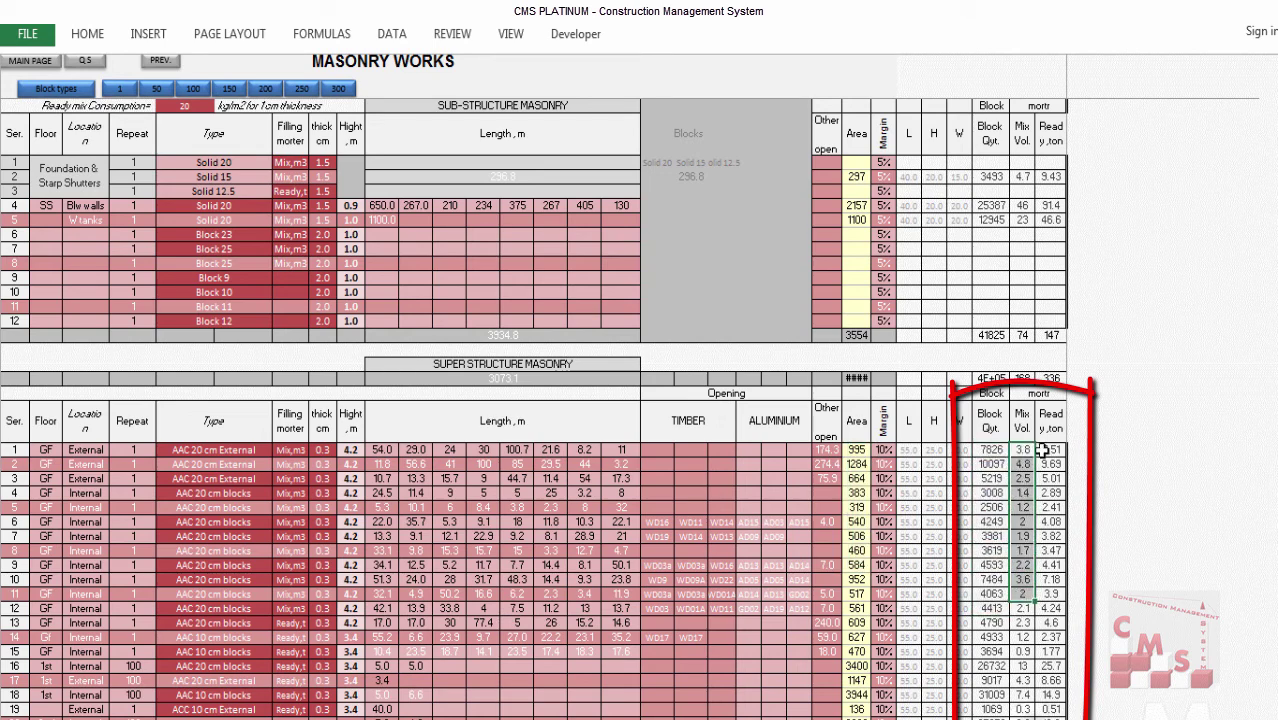
left_click_drag(1056, 457, 1045, 596)
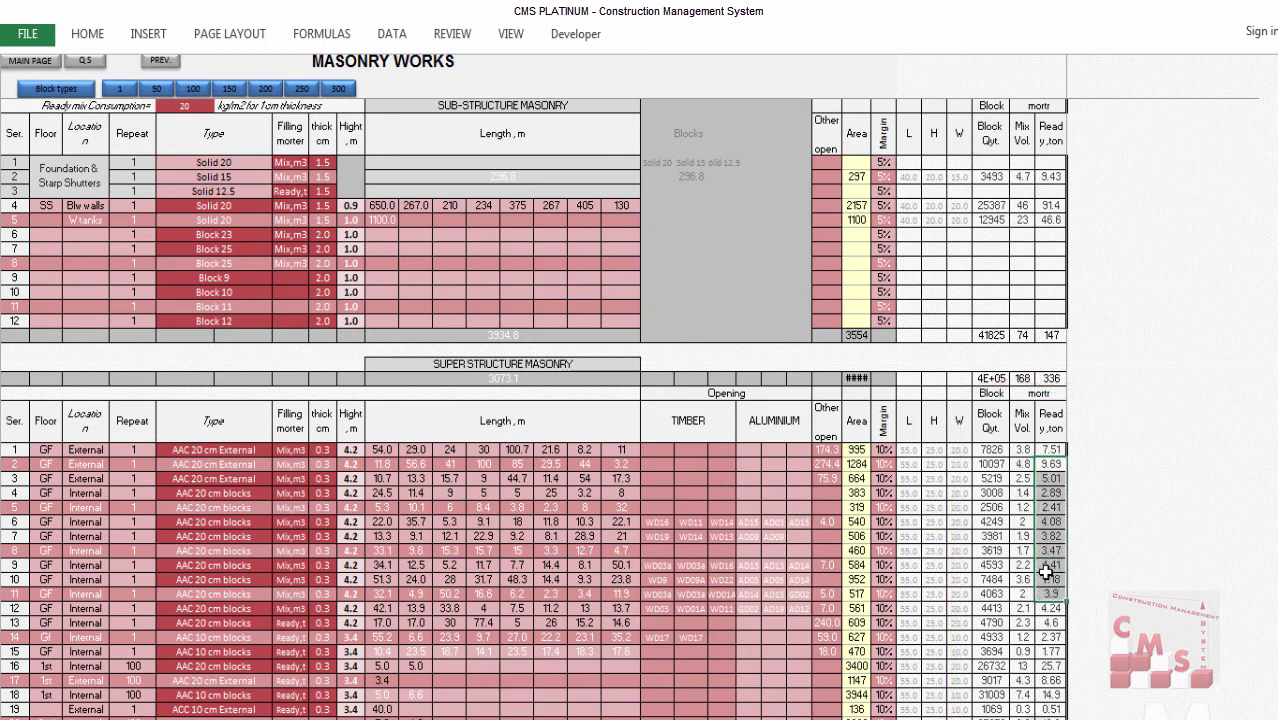
scroll(1046, 571, "up", 10)
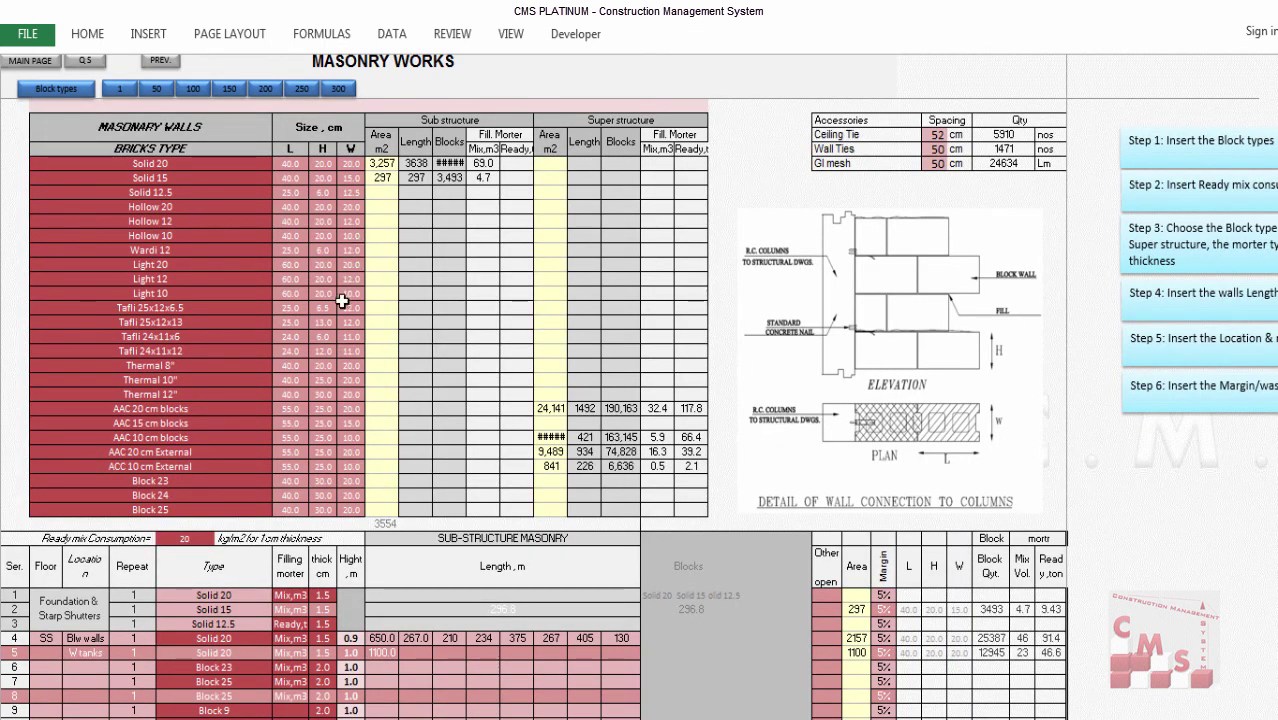
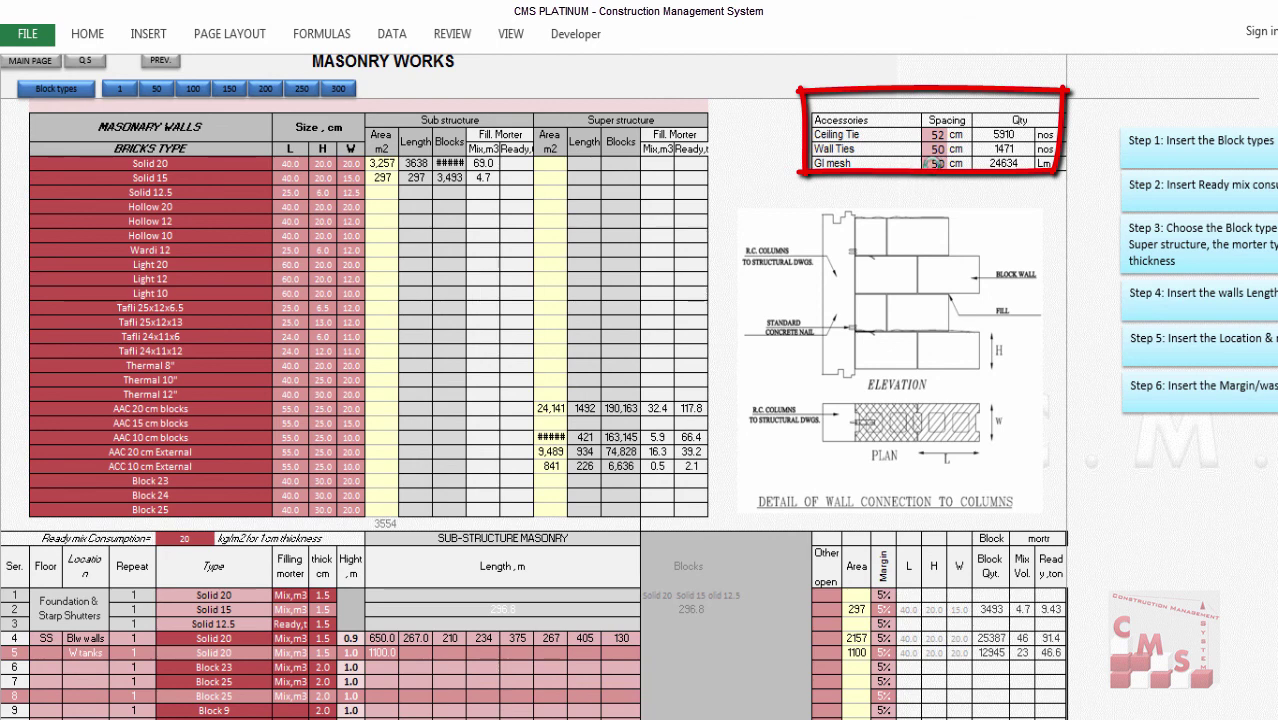
left_click(926, 163)
left_click(954, 184)
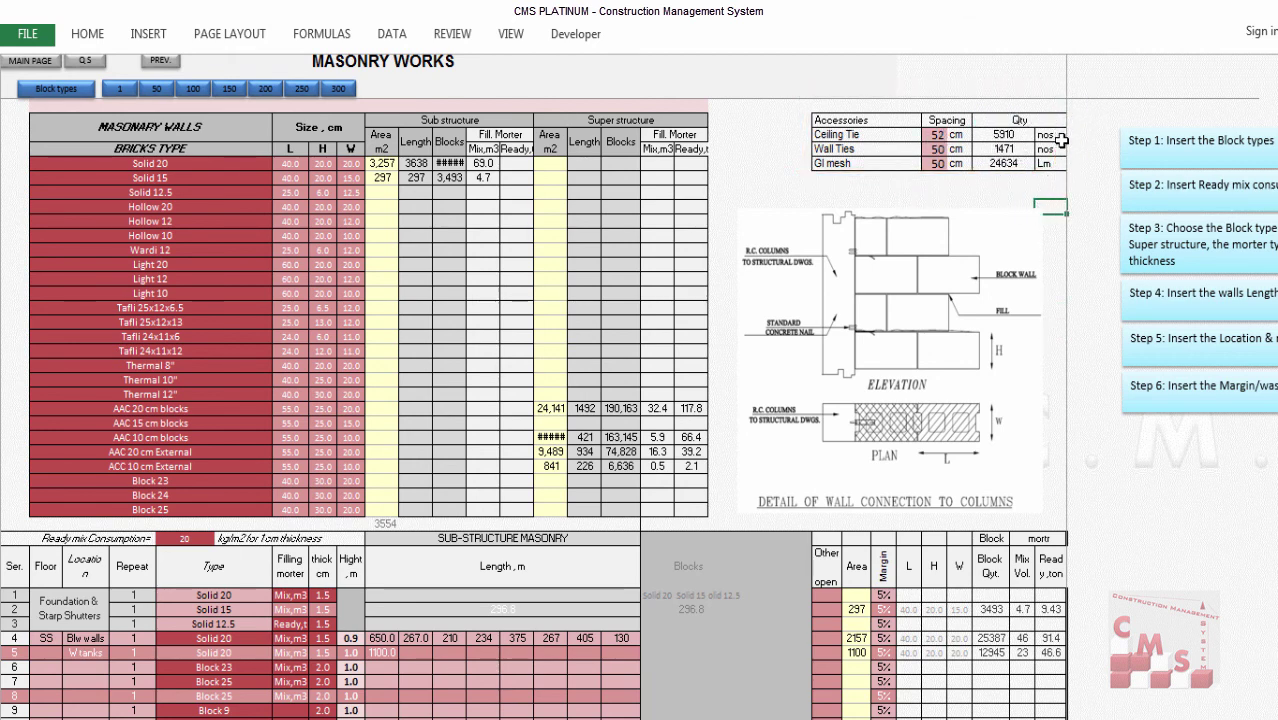
scroll(385, 425, "down", 12)
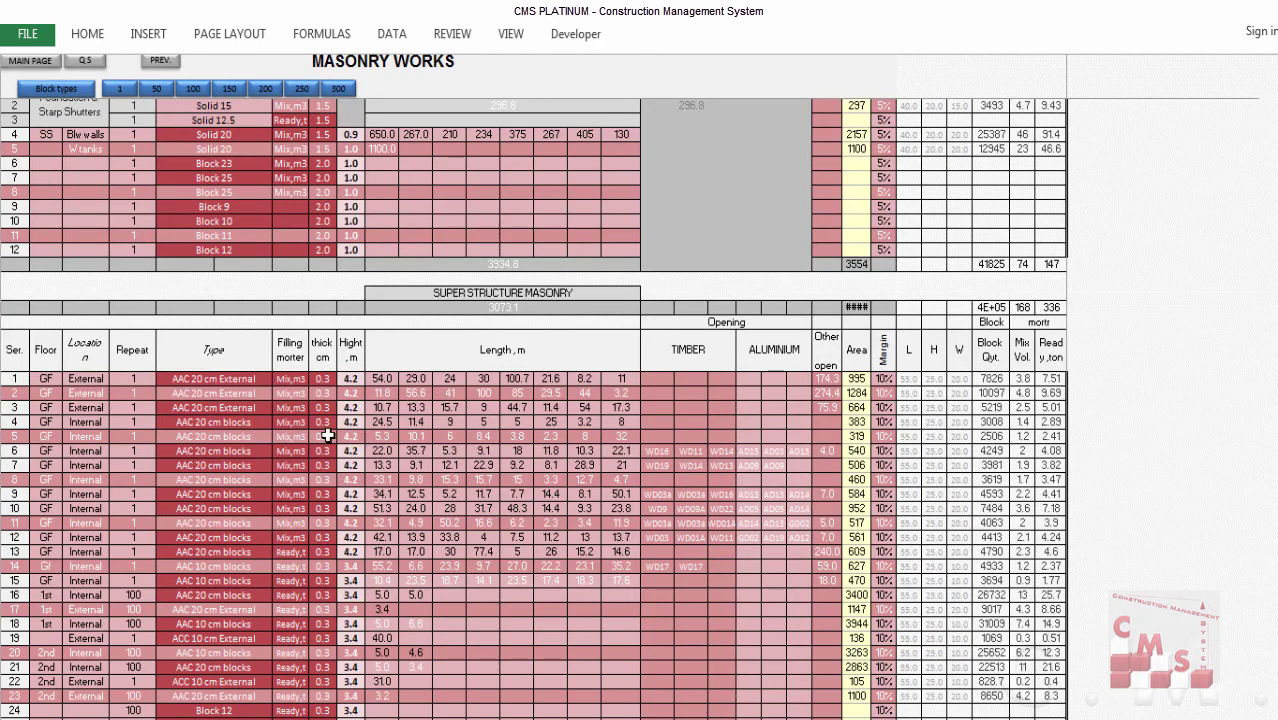
left_click(520, 423)
scroll(555, 440, "up", 7)
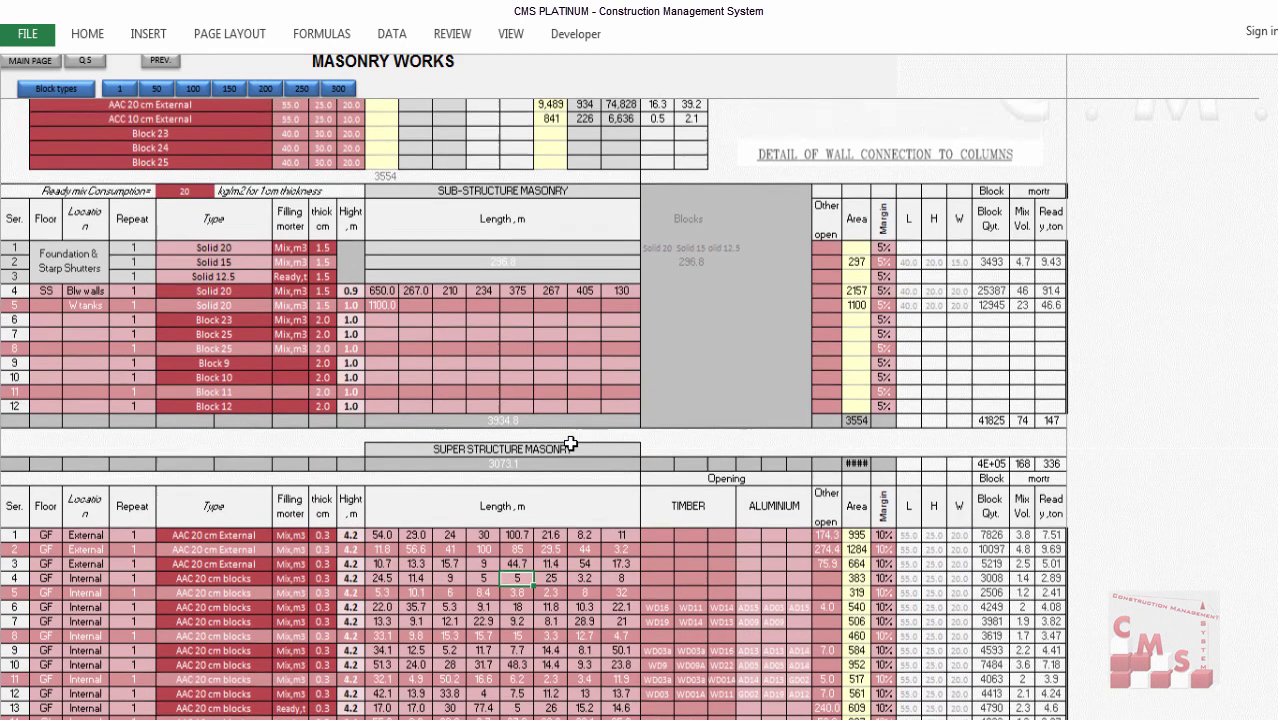
scroll(570, 443, "up", 5)
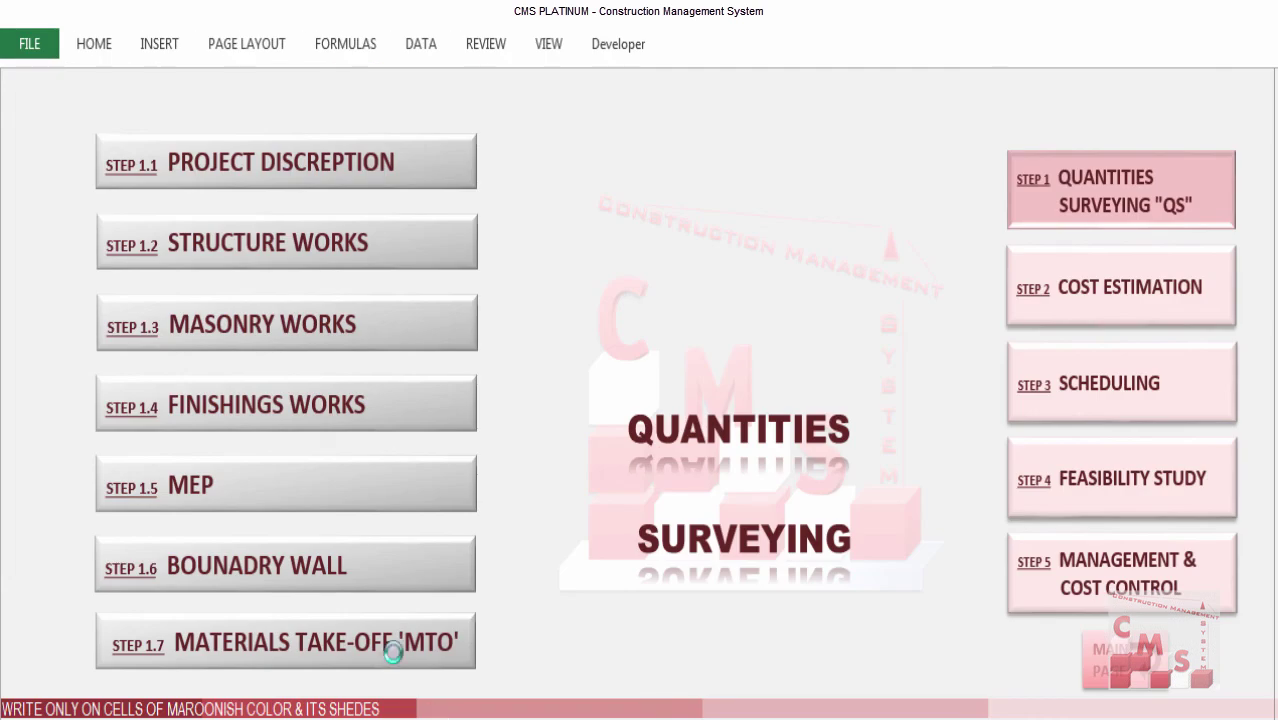
left_click(397, 646)
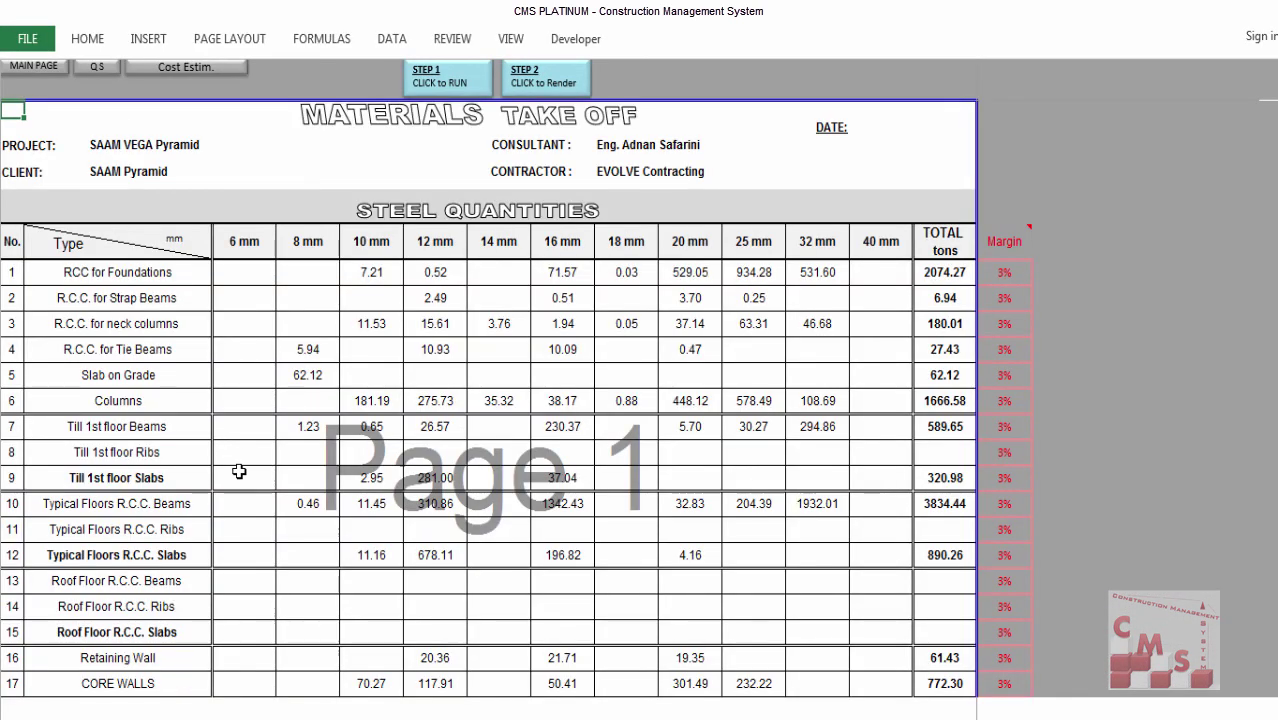
scroll(243, 482, "down", 15)
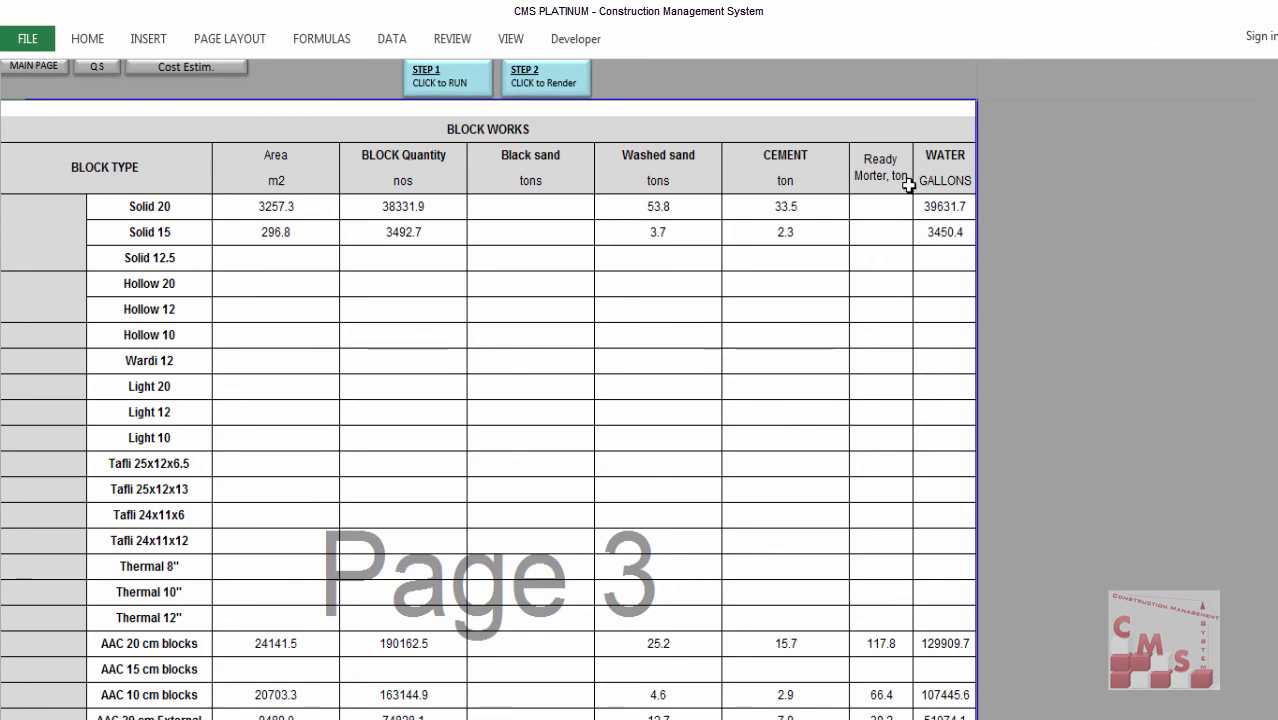
scroll(585, 651, "down", 4)
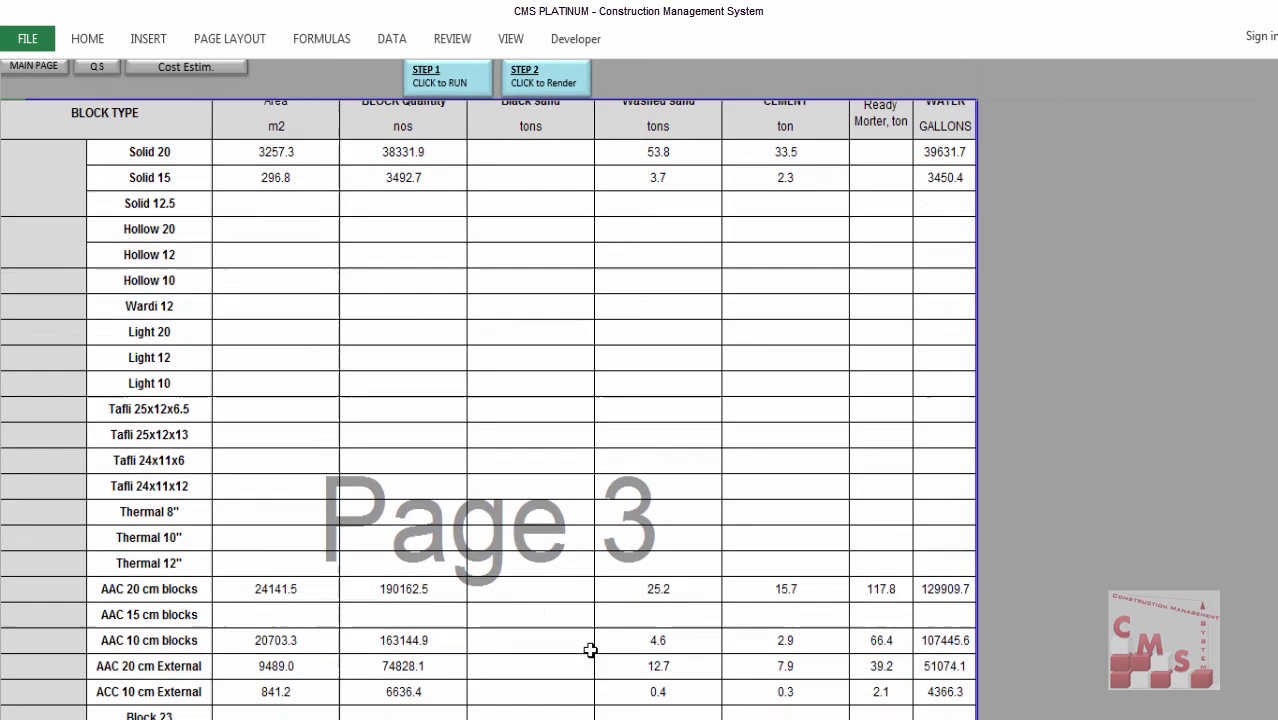
scroll(547, 609, "down", 3)
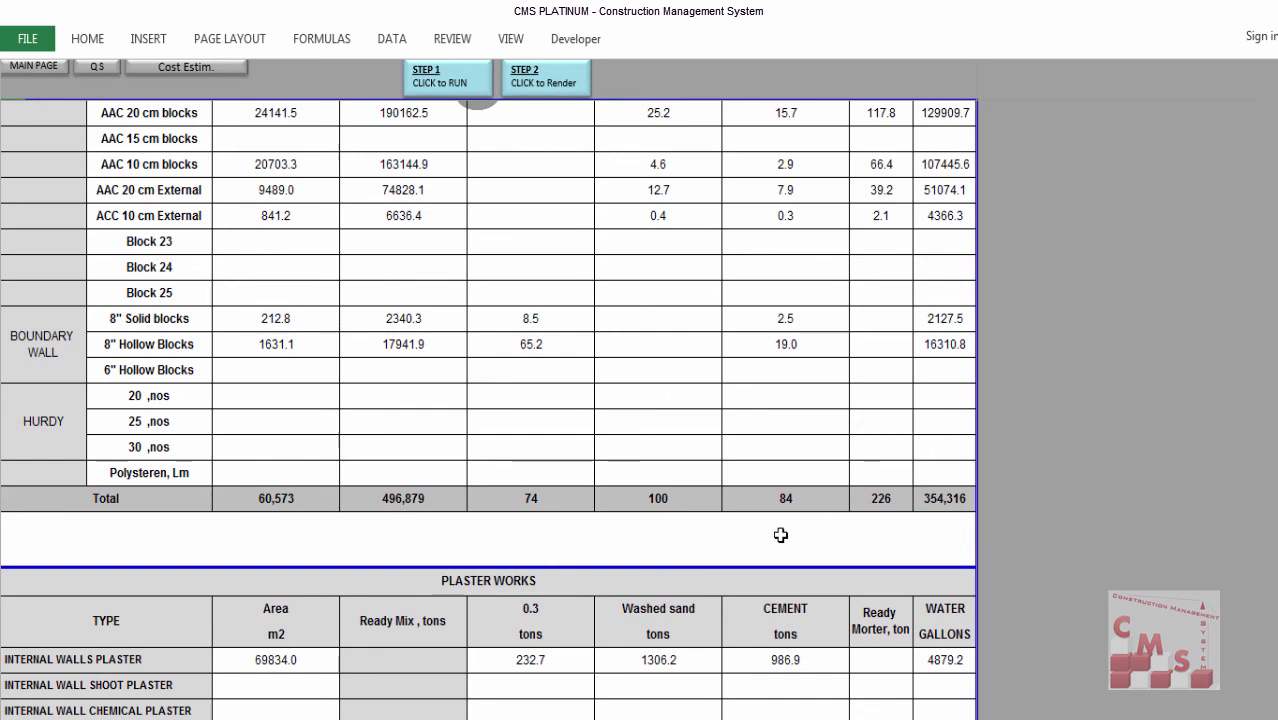
key("ctrl+Page_Up")
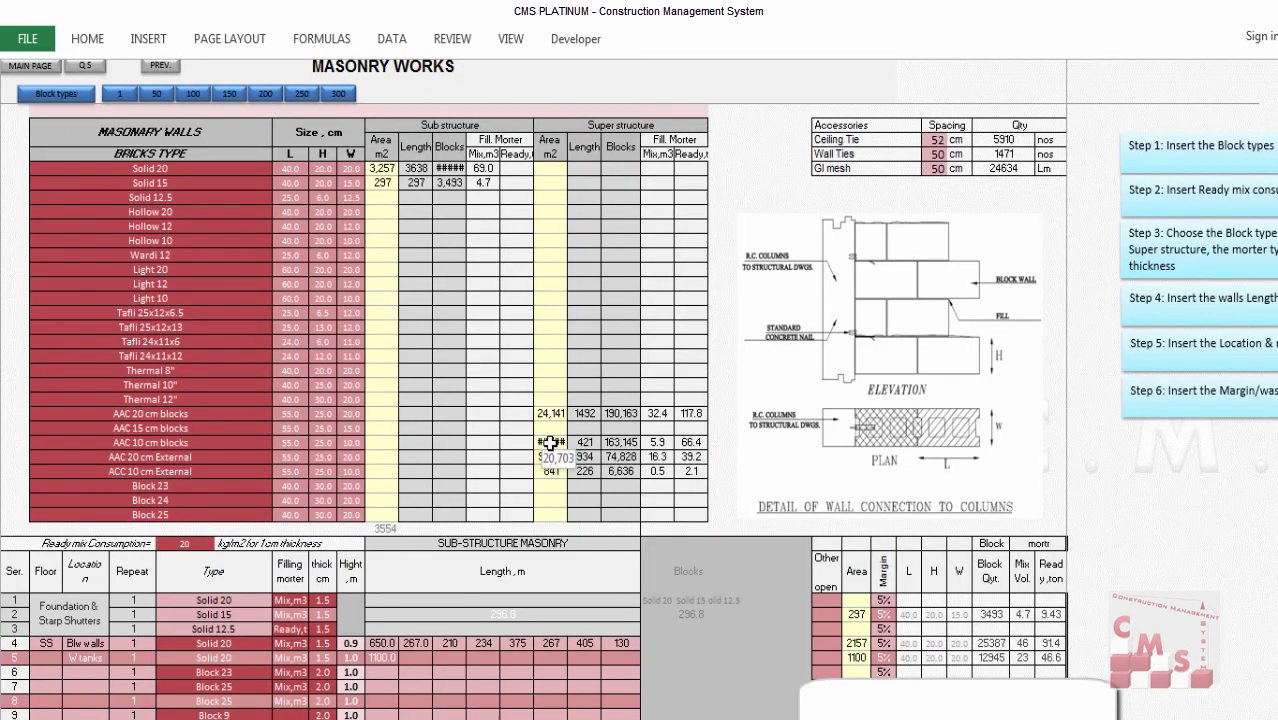